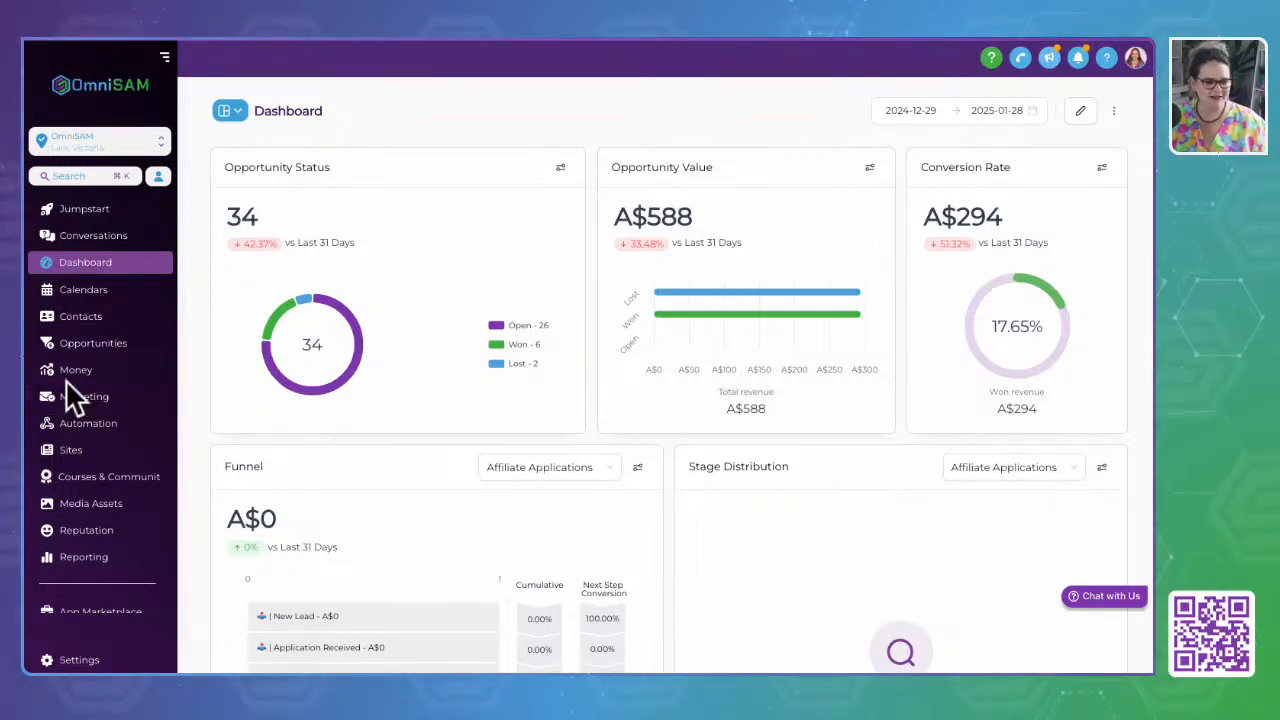
Leave the business profile settings and switch from the OmniSAM account to the Demo Account
left_click(80, 660)
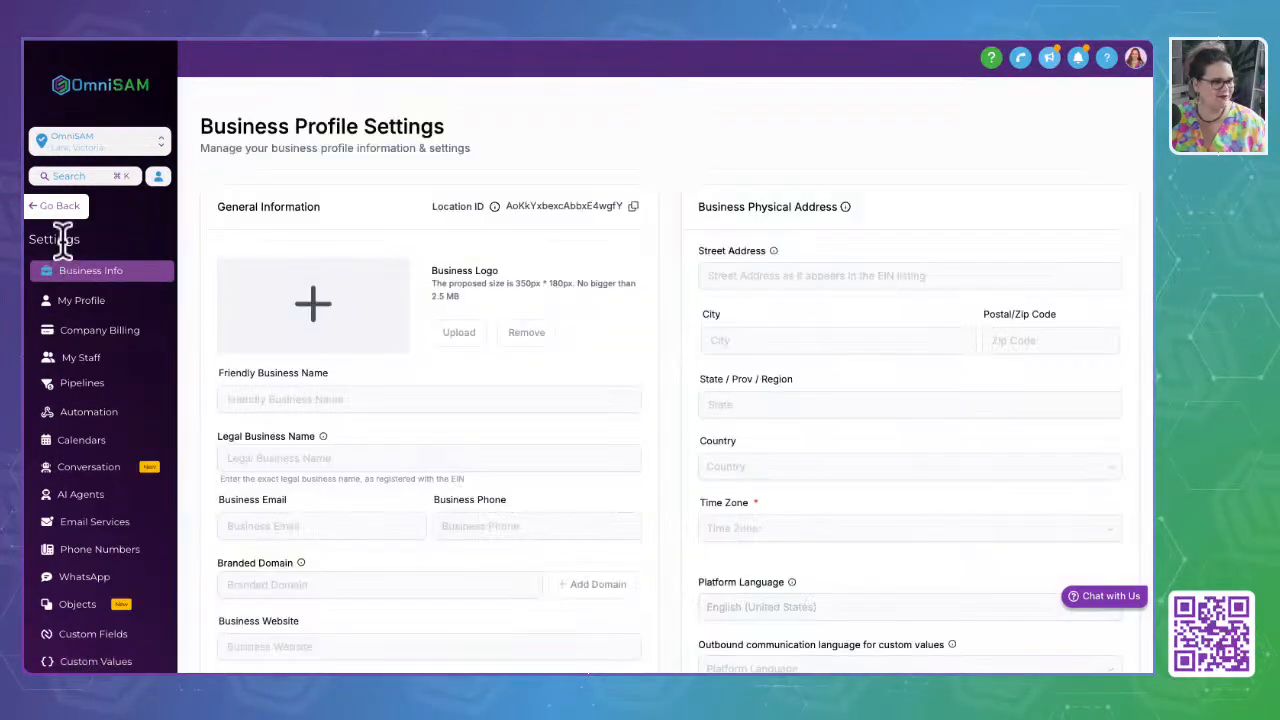
left_click(58, 206)
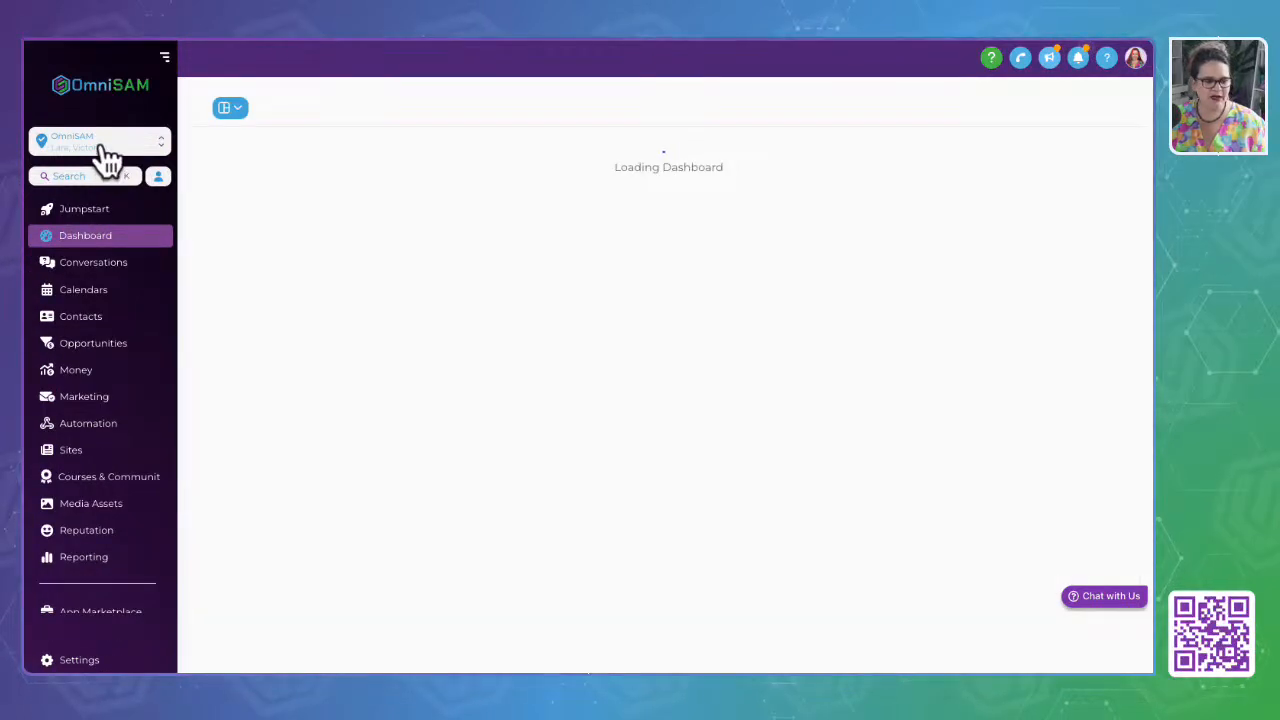
left_click(106, 155)
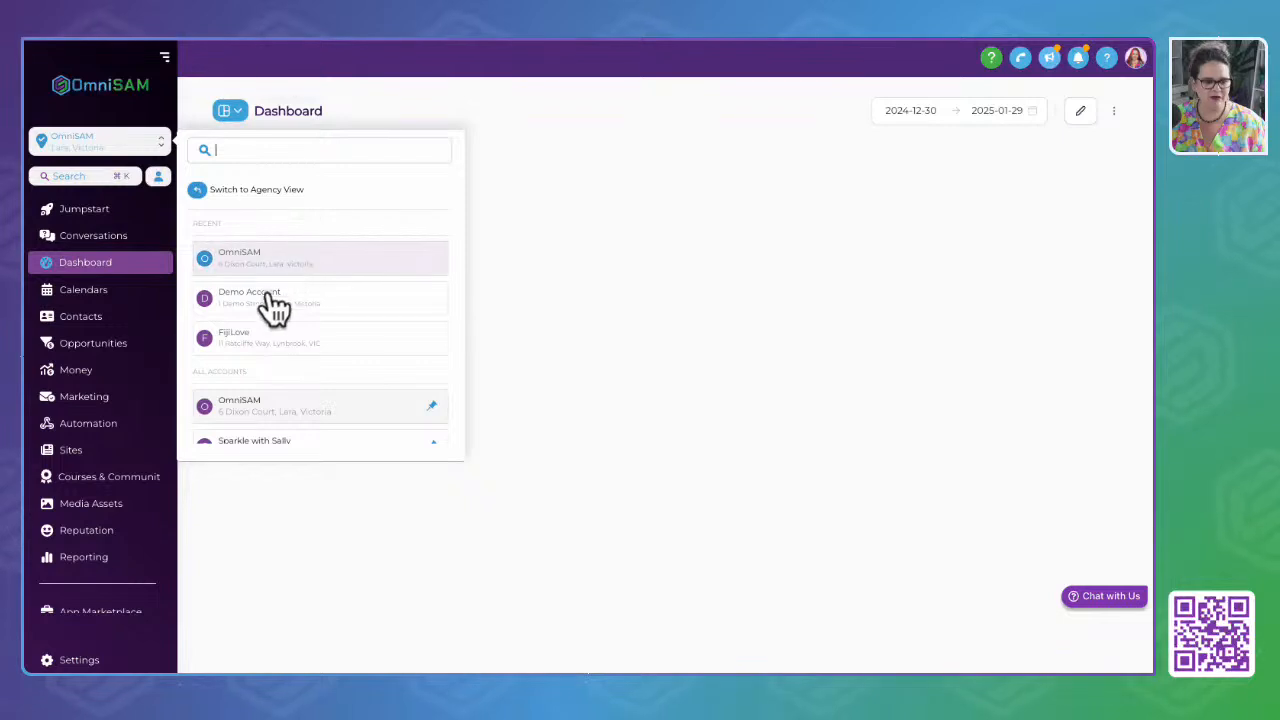
left_click(270, 296)
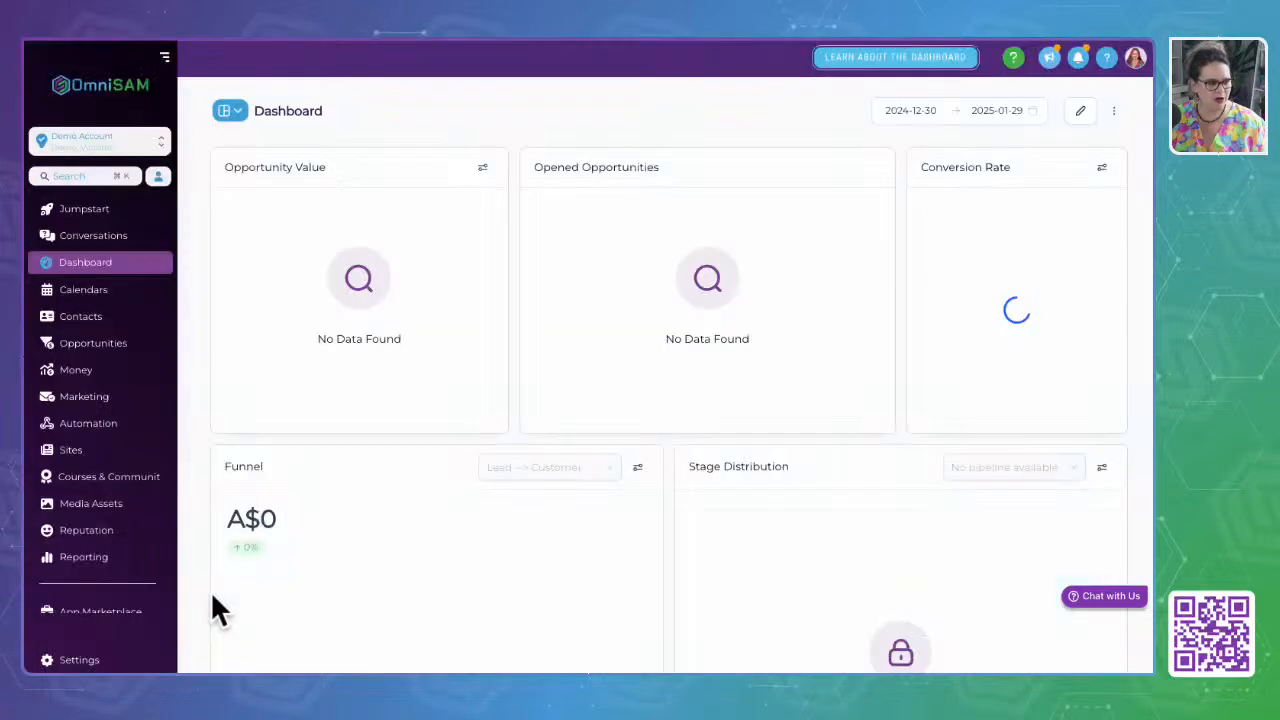
View the Demo Account's business profile settings and the integrations offered on the Jumpstart page
left_click(80, 659)
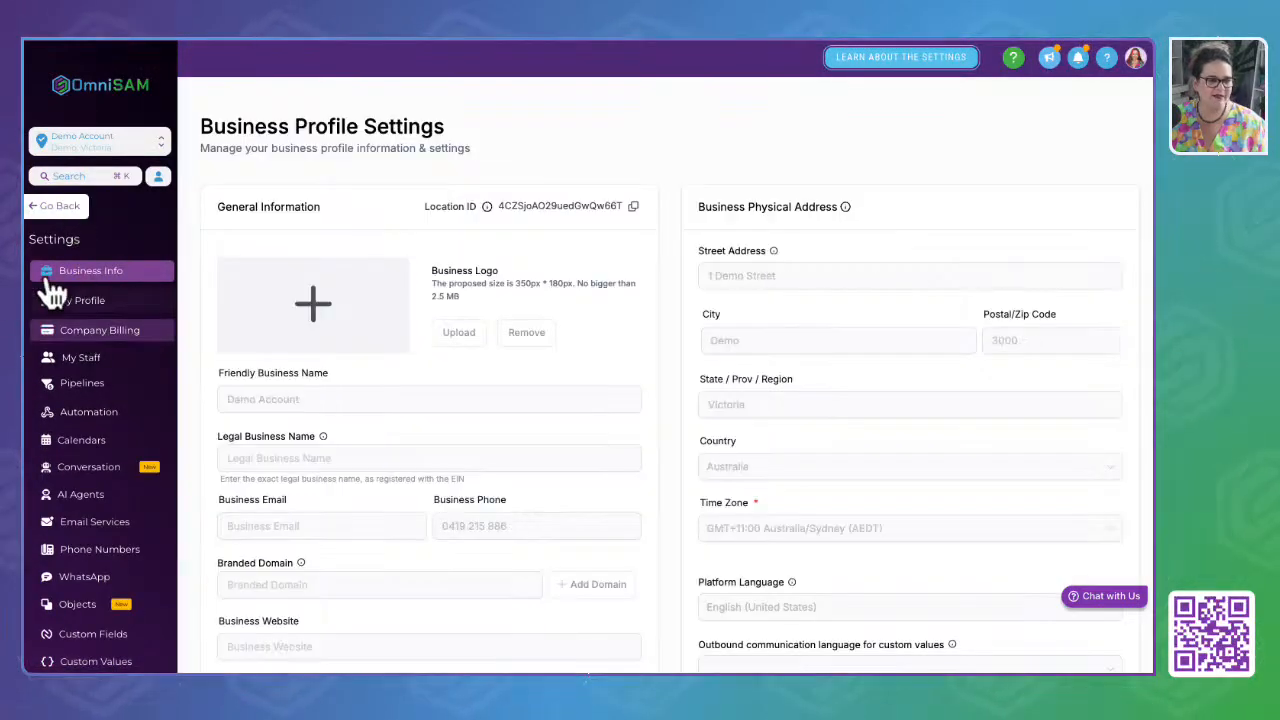
left_click(60, 206)
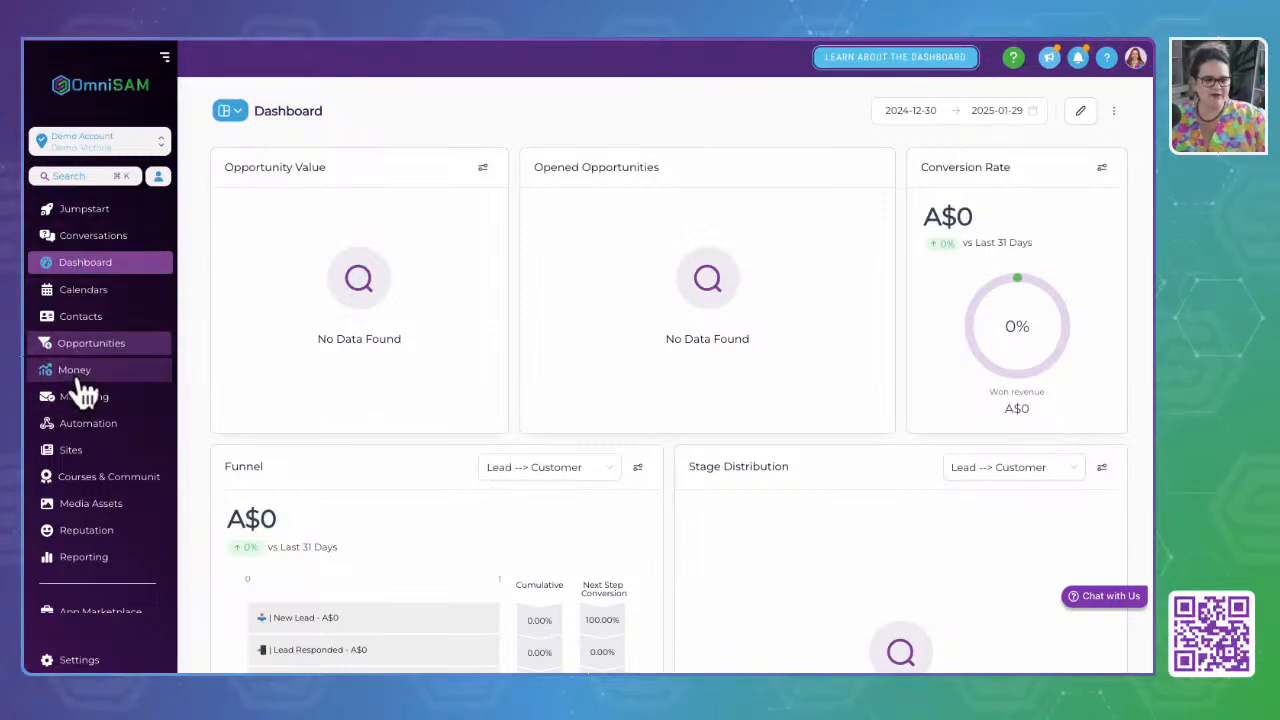
left_click(90, 212)
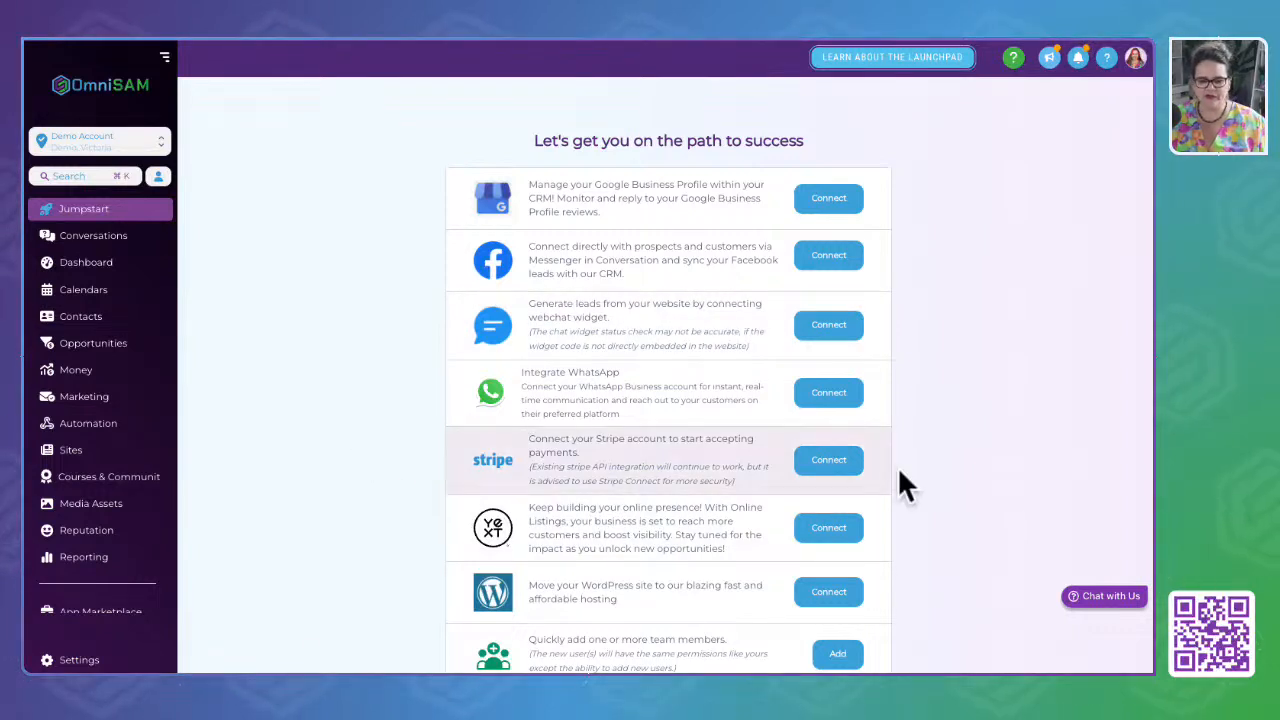
scroll(569, 510, "down", 1)
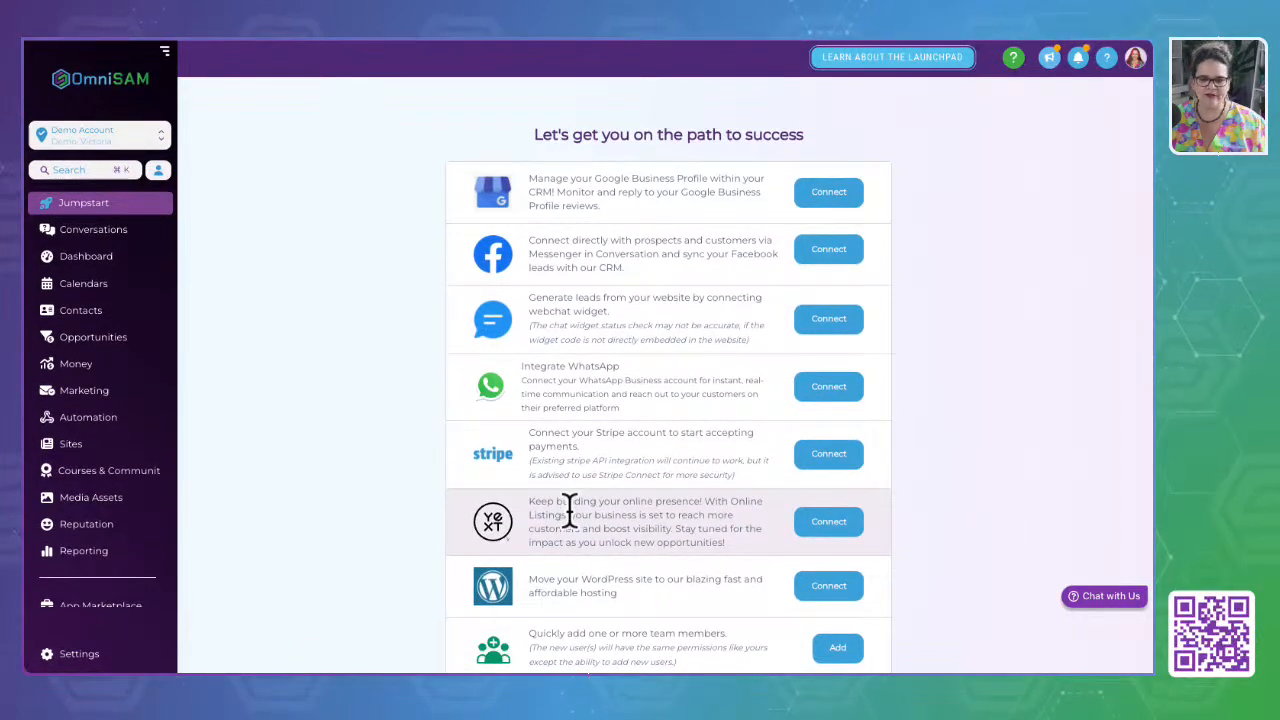
View the Conversations area and run the dashboard's introductory tour through to its end
left_click(78, 230)
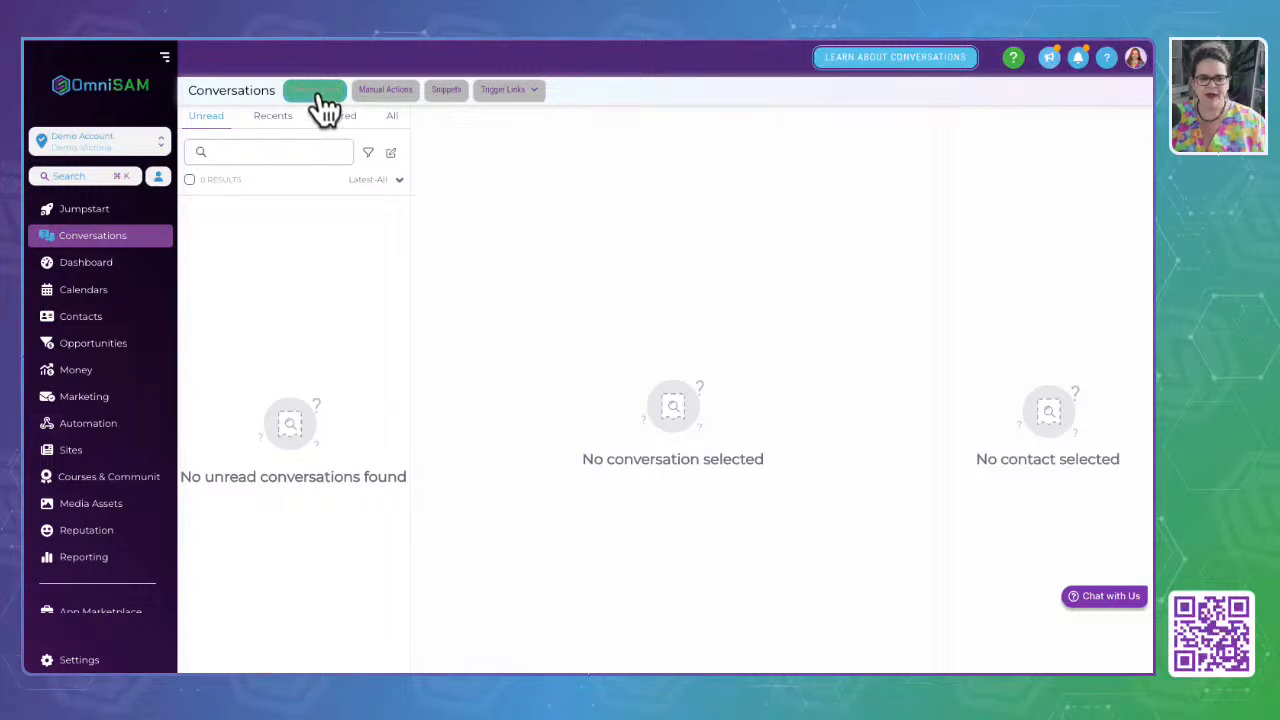
mouse_move(484, 92)
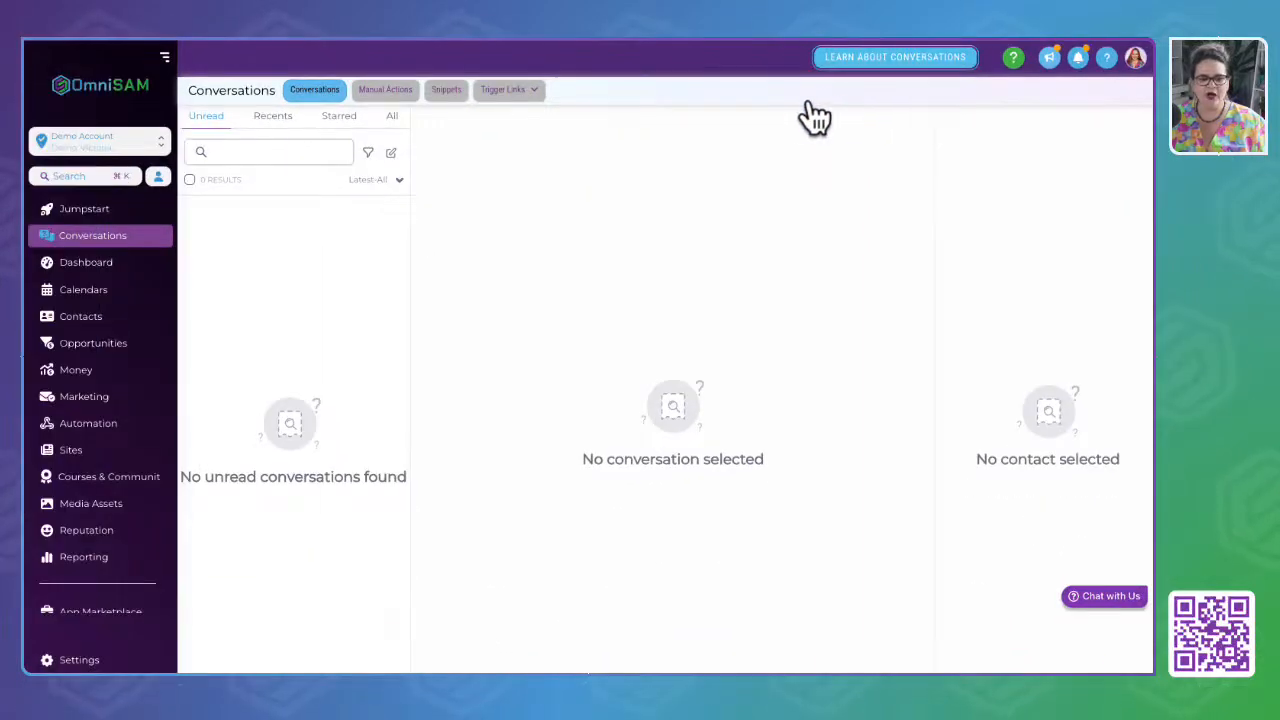
left_click(102, 268)
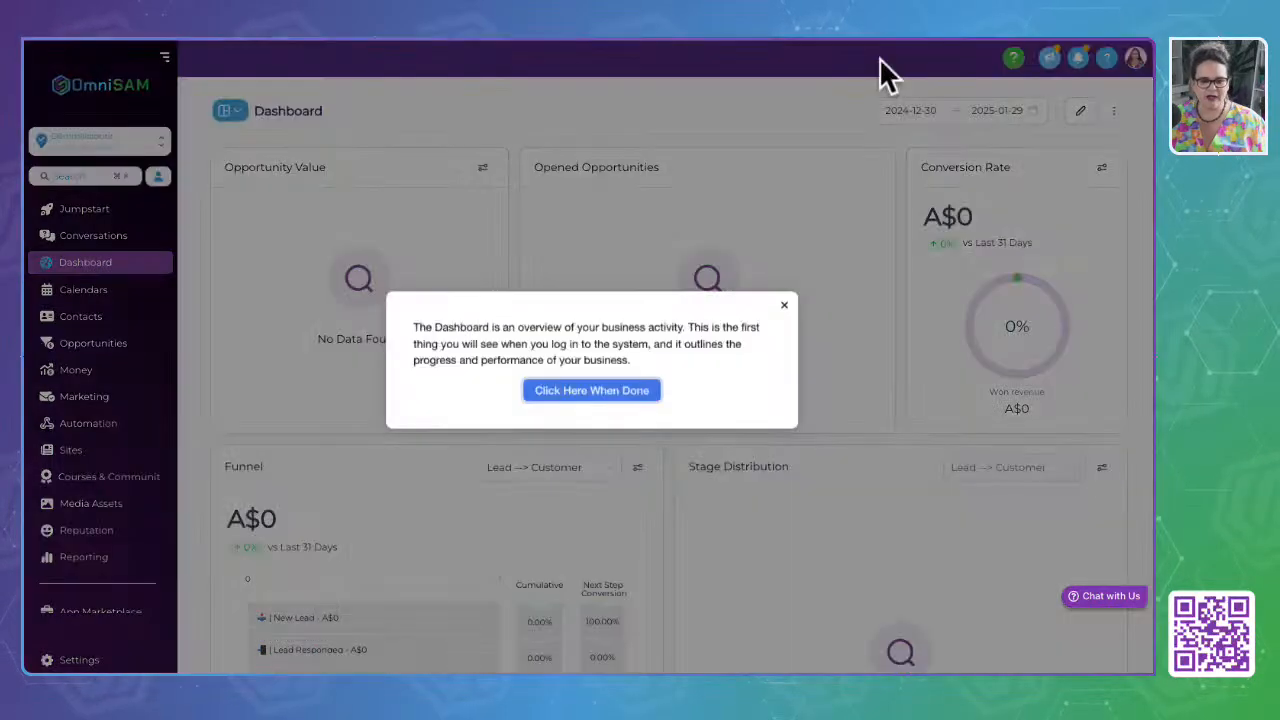
left_click(602, 387)
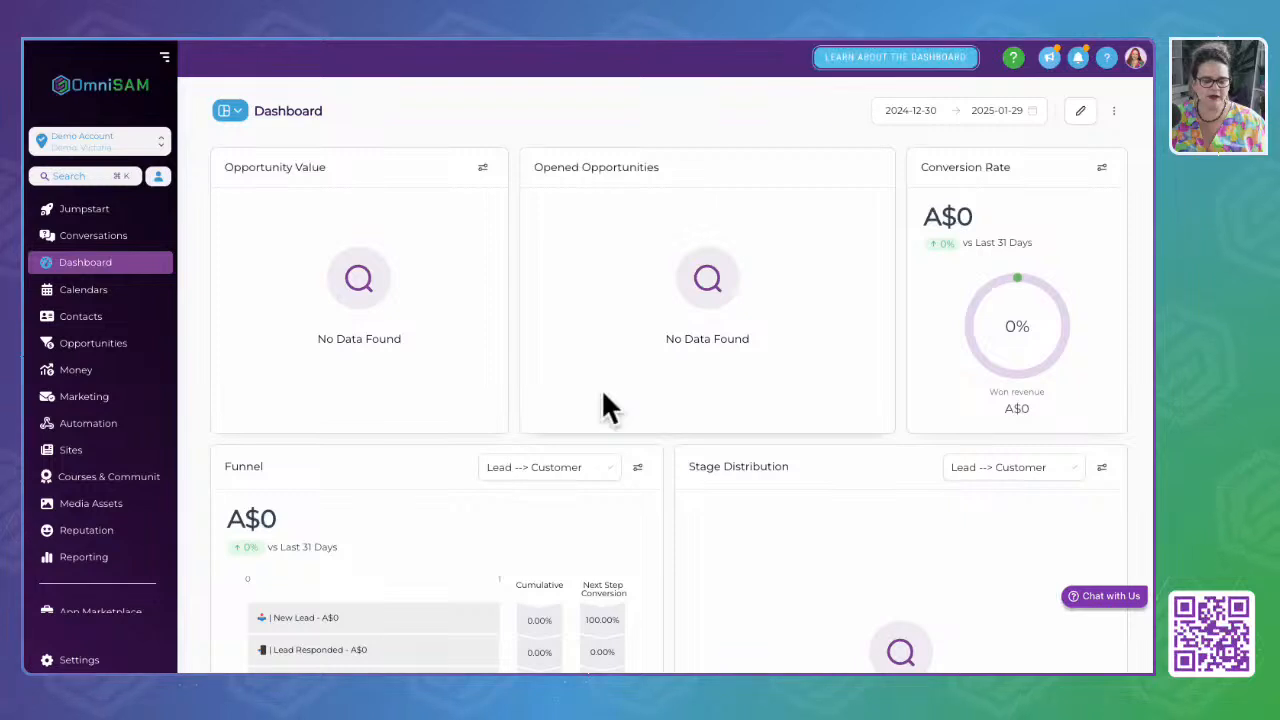
Open Calendars and go through every stop of its guided tour until the tour ends
left_click(112, 289)
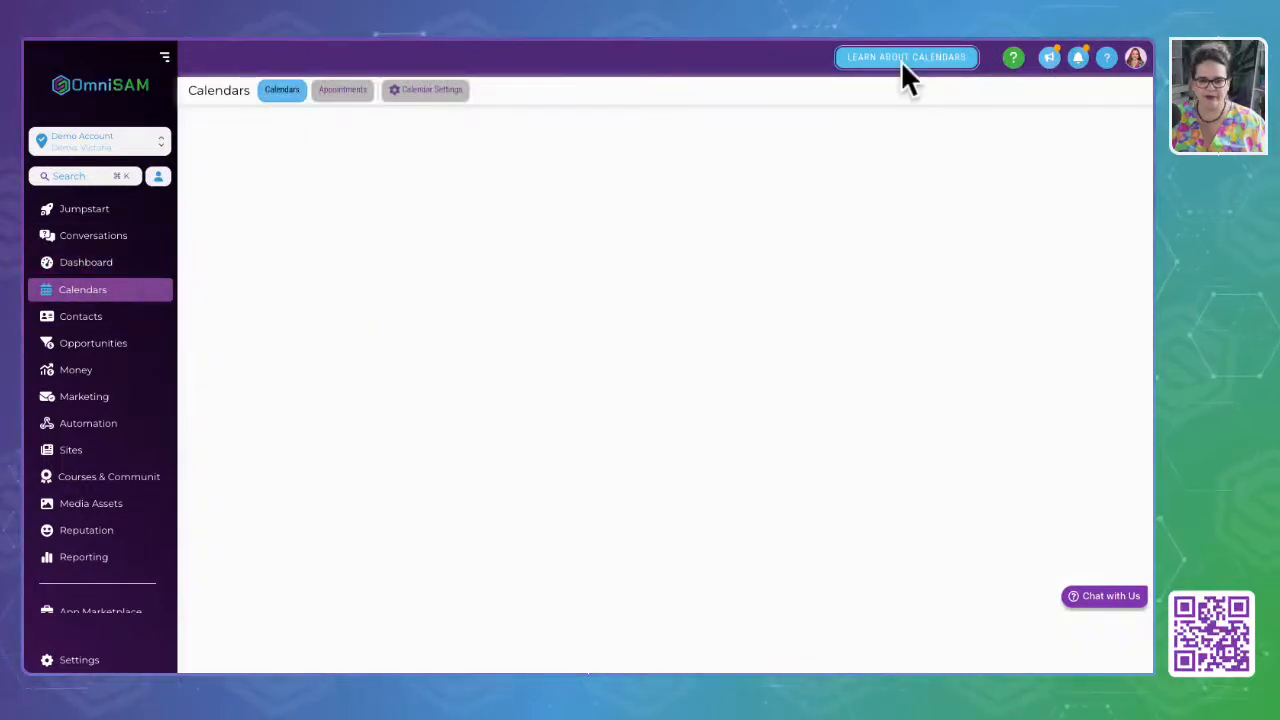
left_click(768, 74)
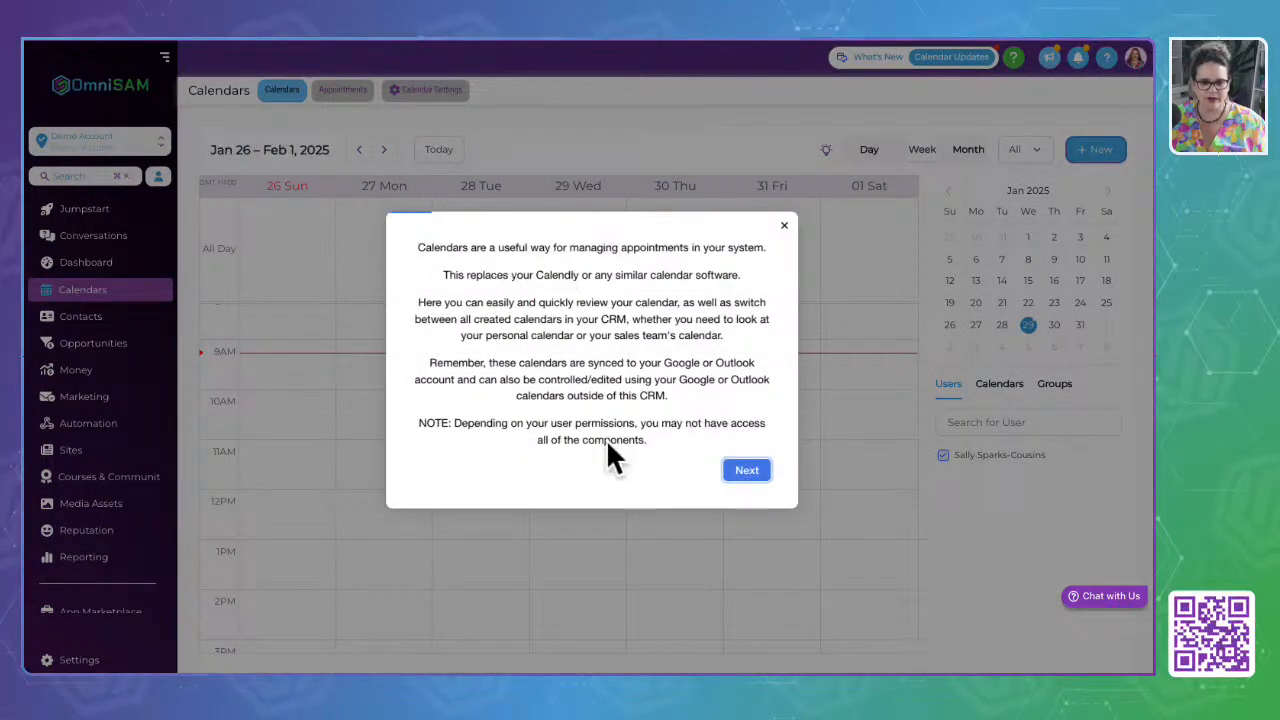
left_click(744, 471)
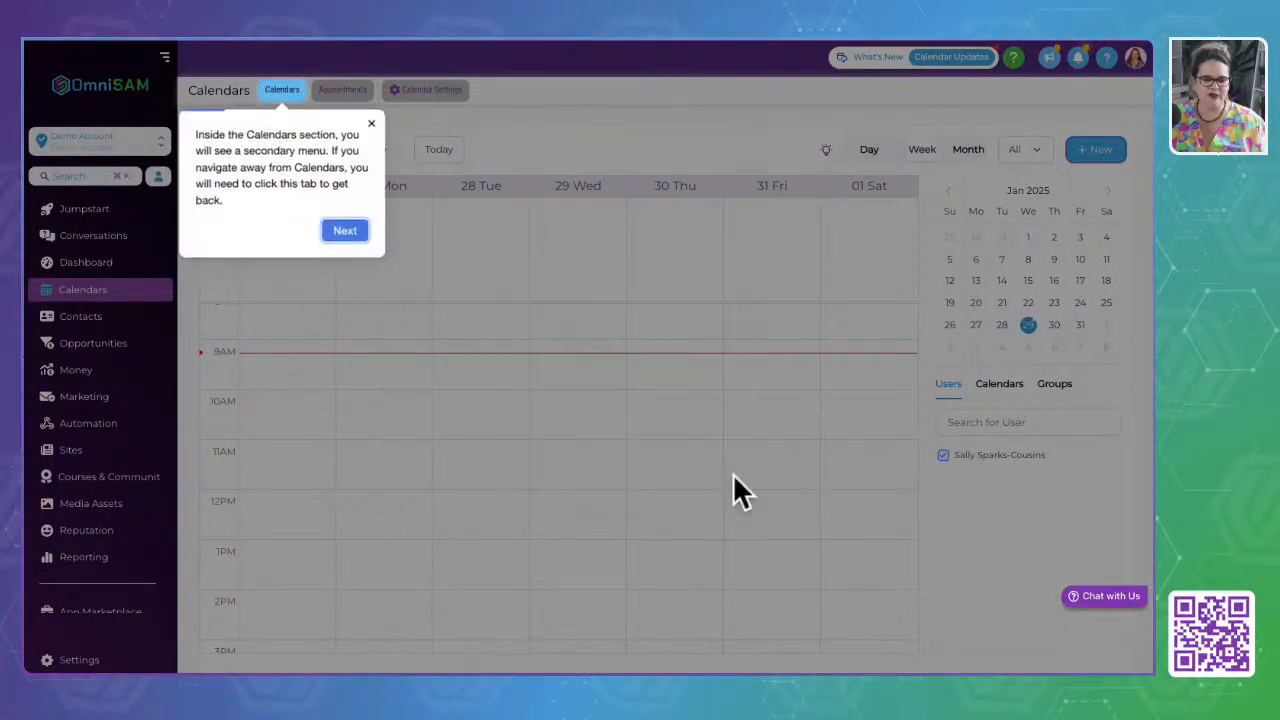
left_click(343, 233)
left_click(963, 266)
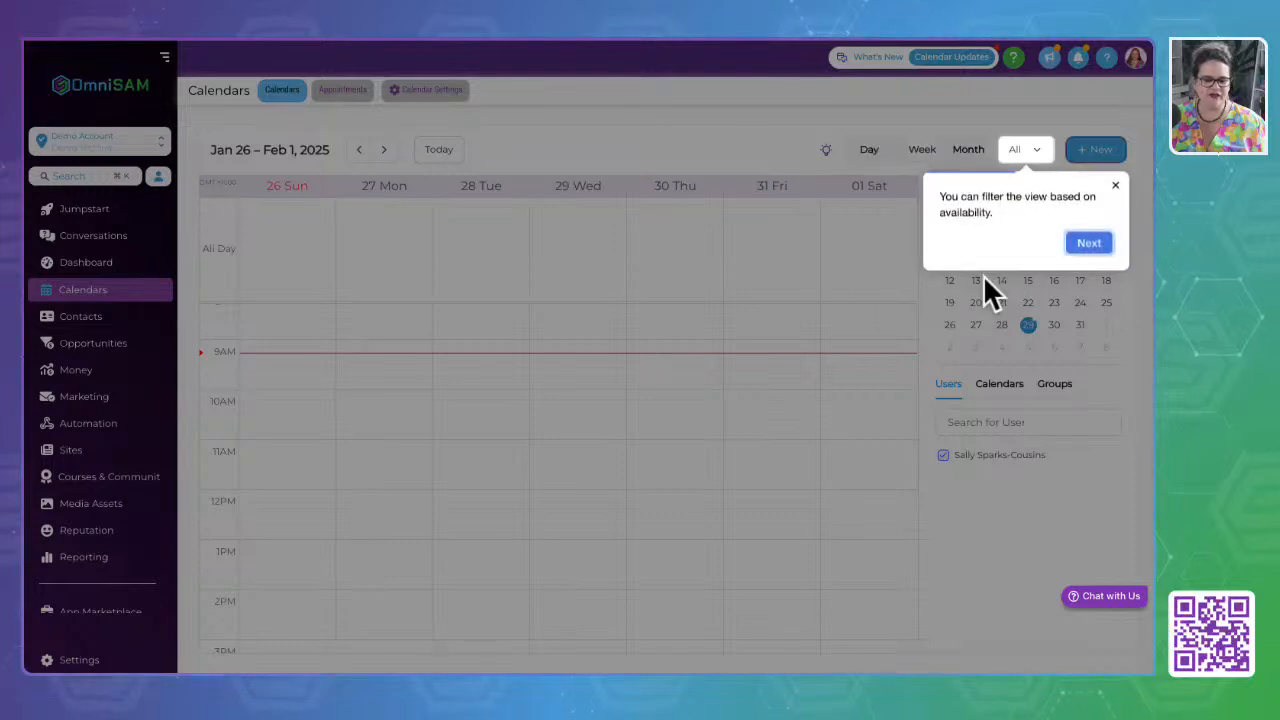
left_click(1090, 245)
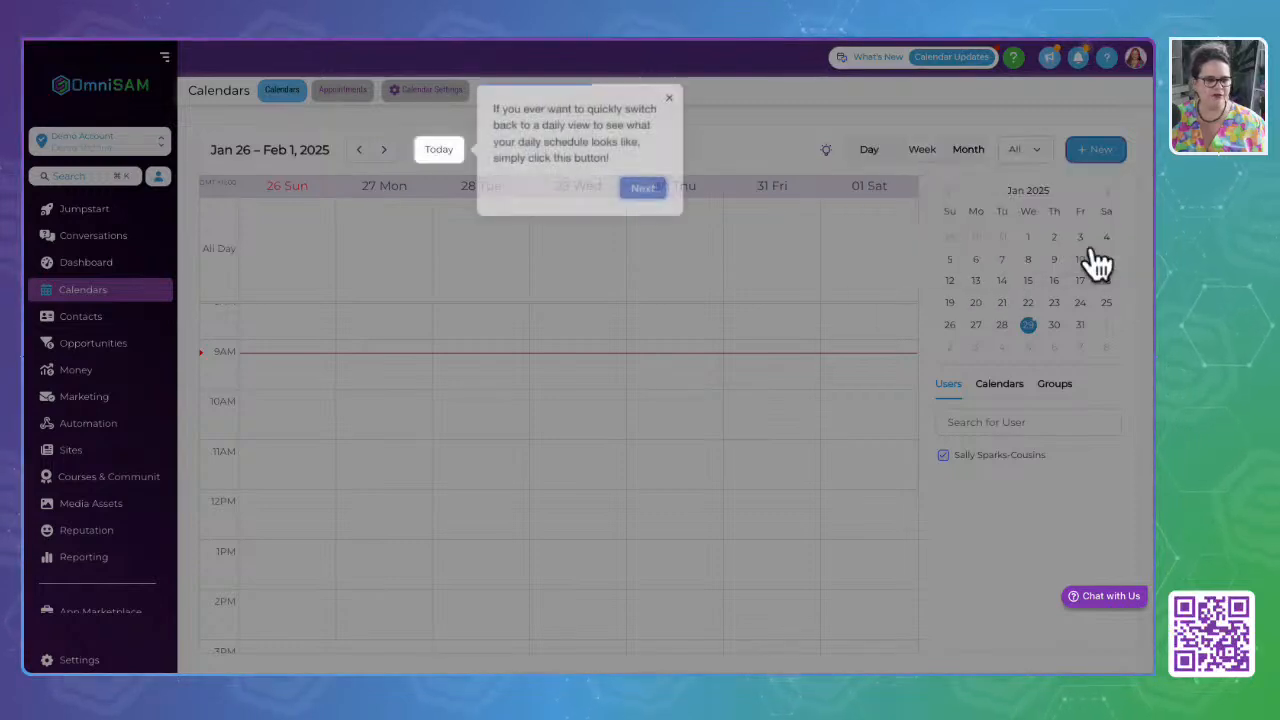
left_click(636, 192)
left_click(298, 197)
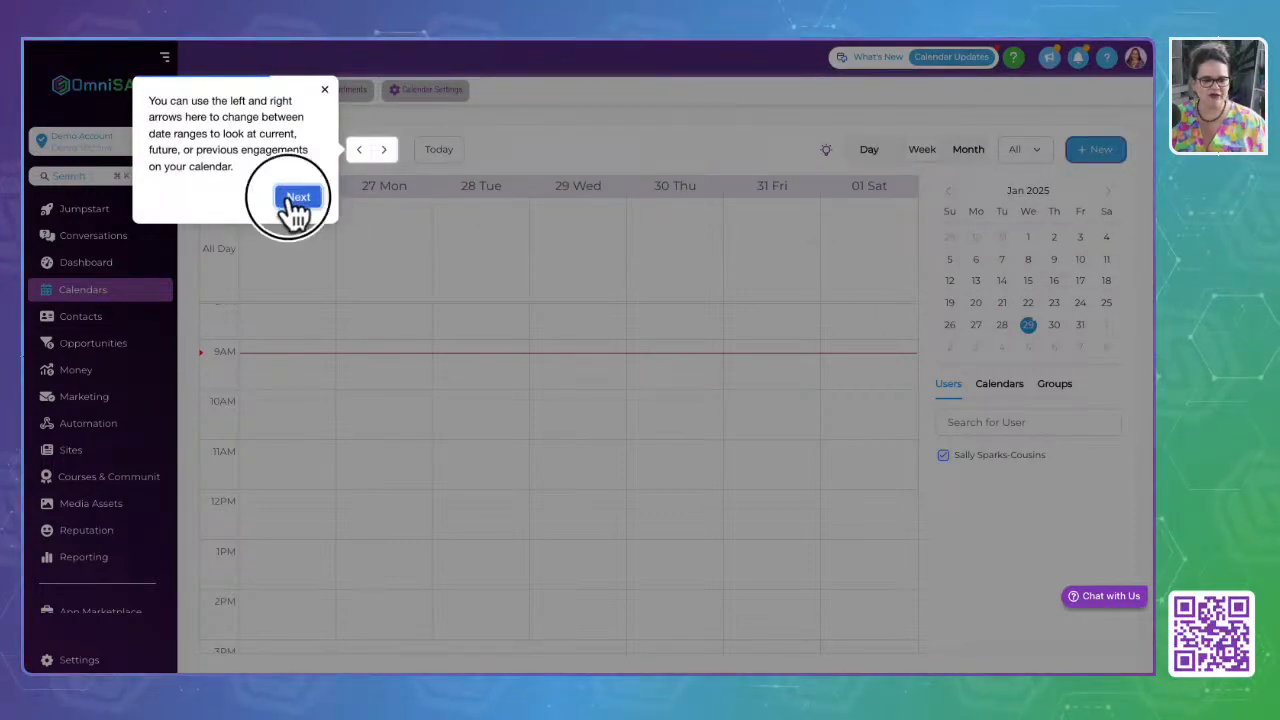
left_click(889, 252)
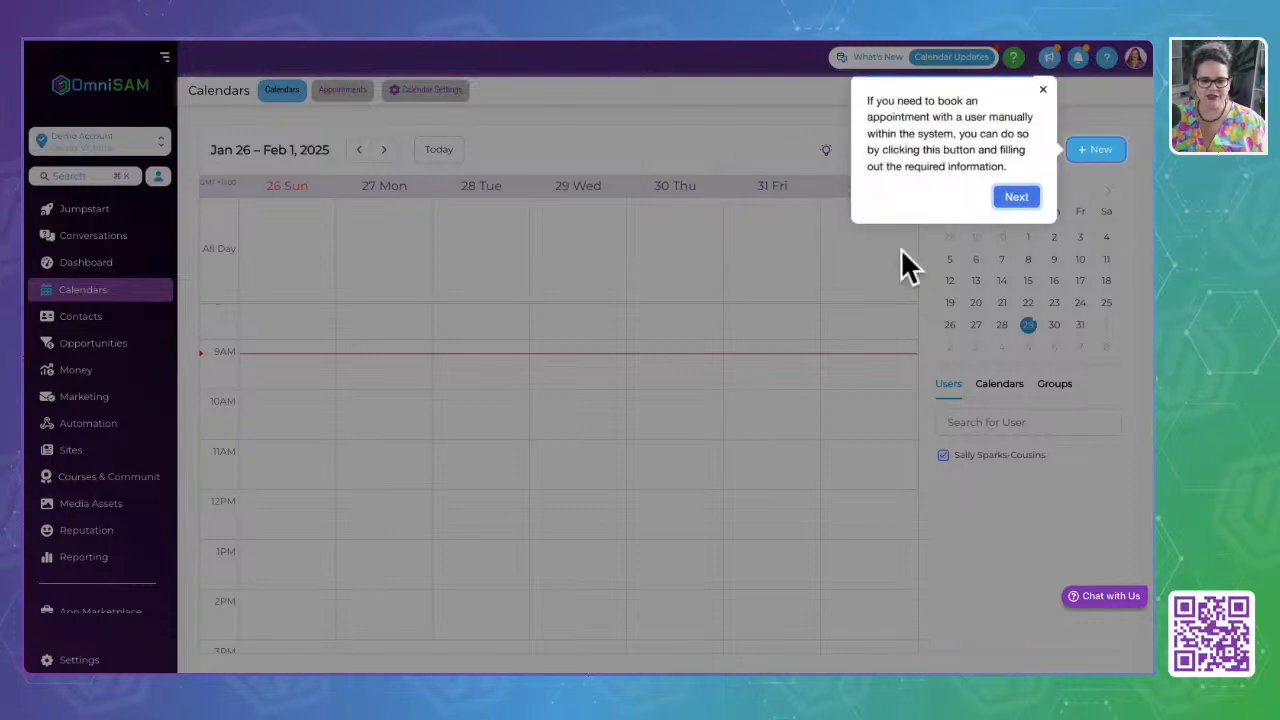
left_click(1022, 198)
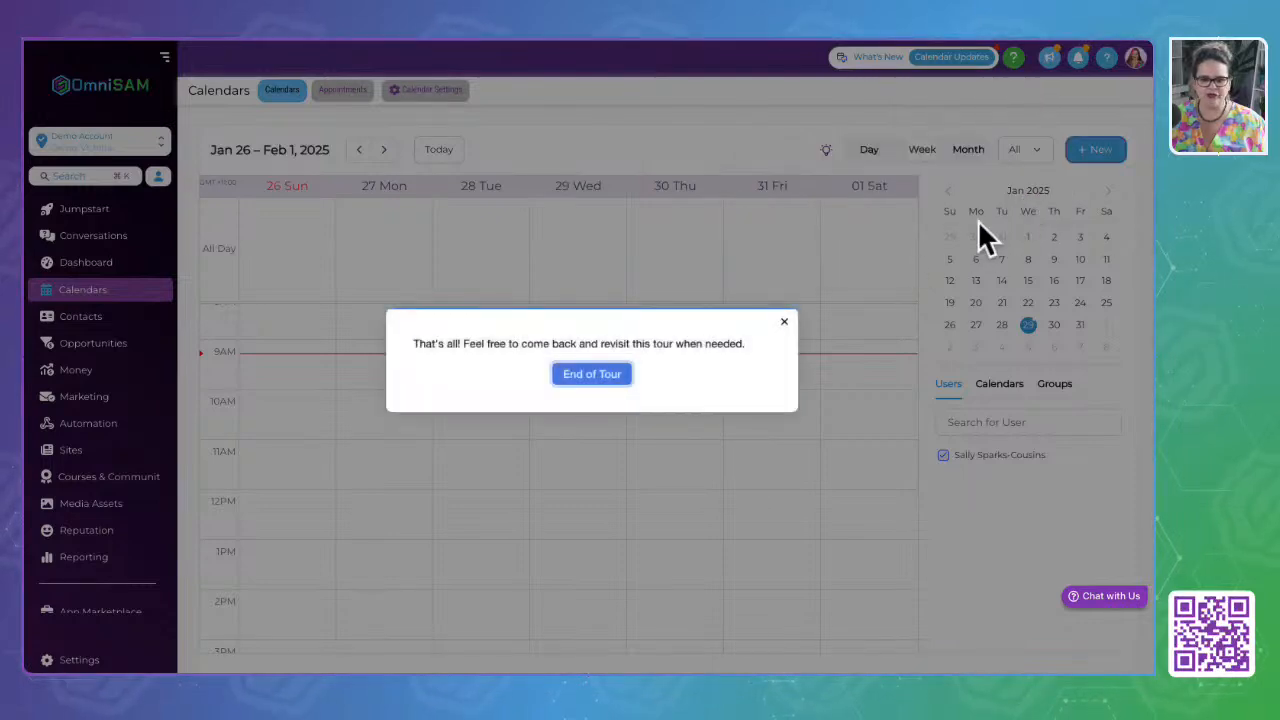
left_click(600, 376)
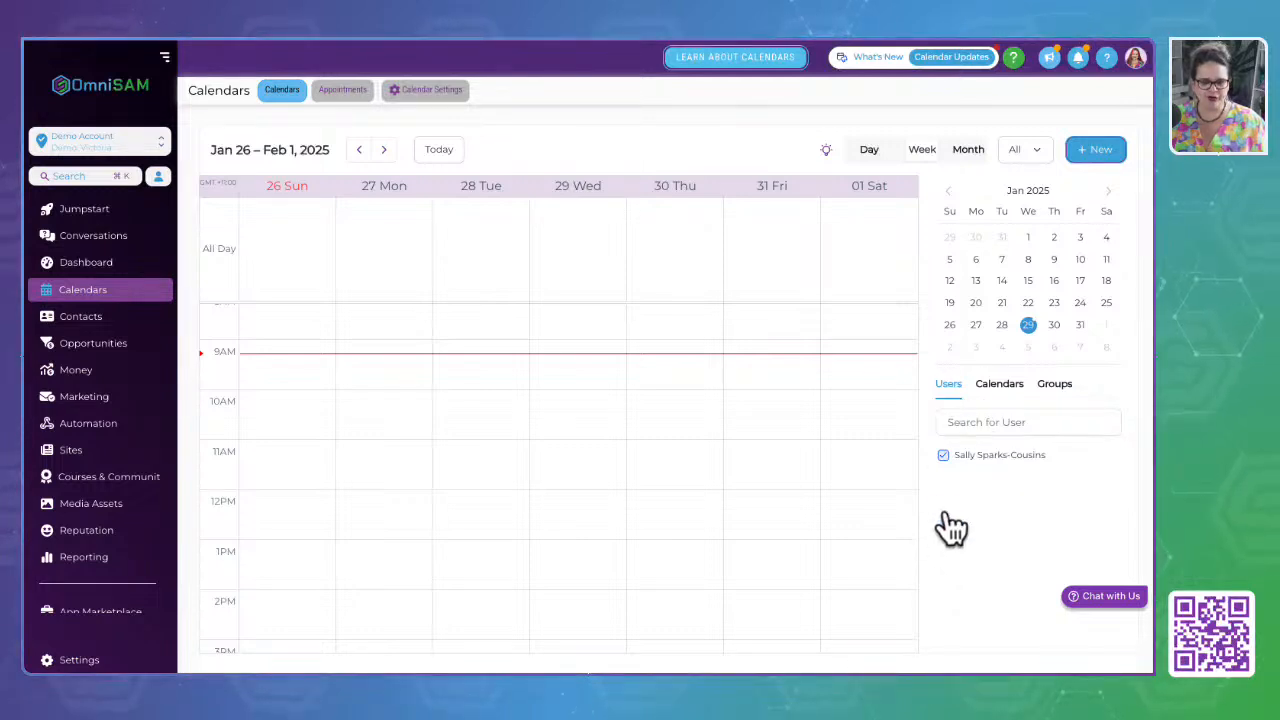
View the calendar page's filter lists for individual calendars and for calendar groups
left_click(1004, 390)
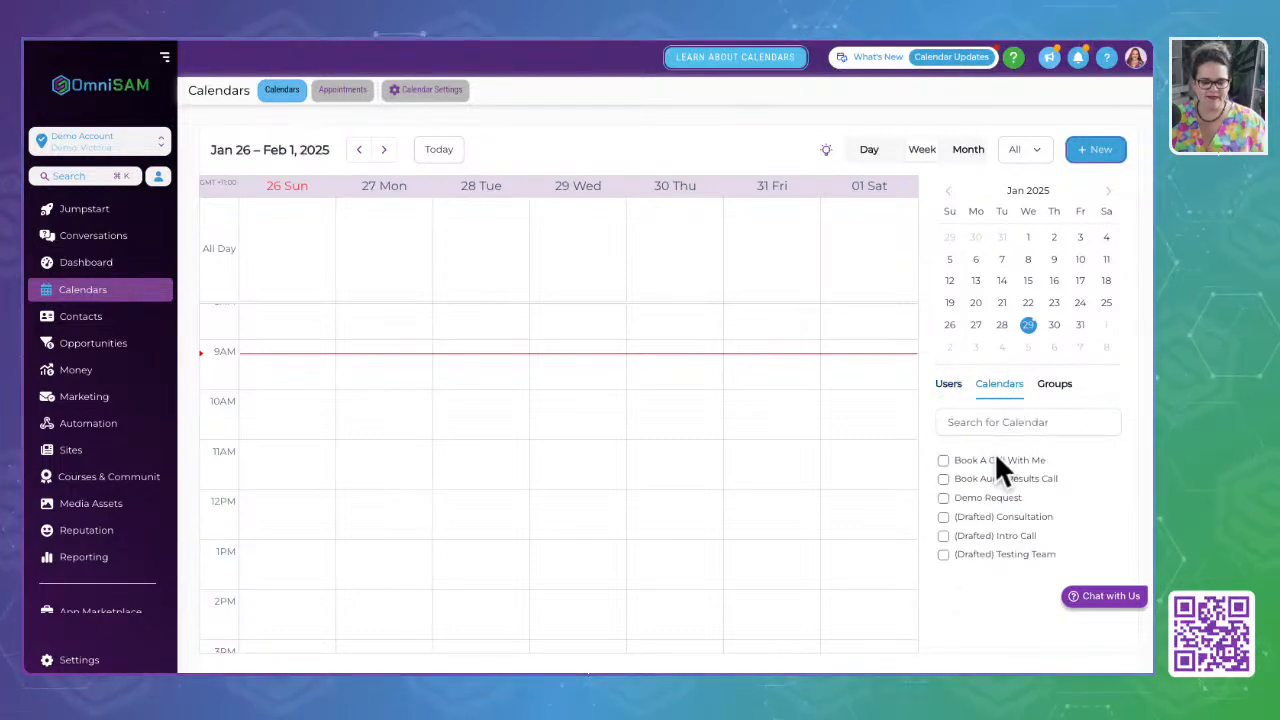
left_click(1058, 386)
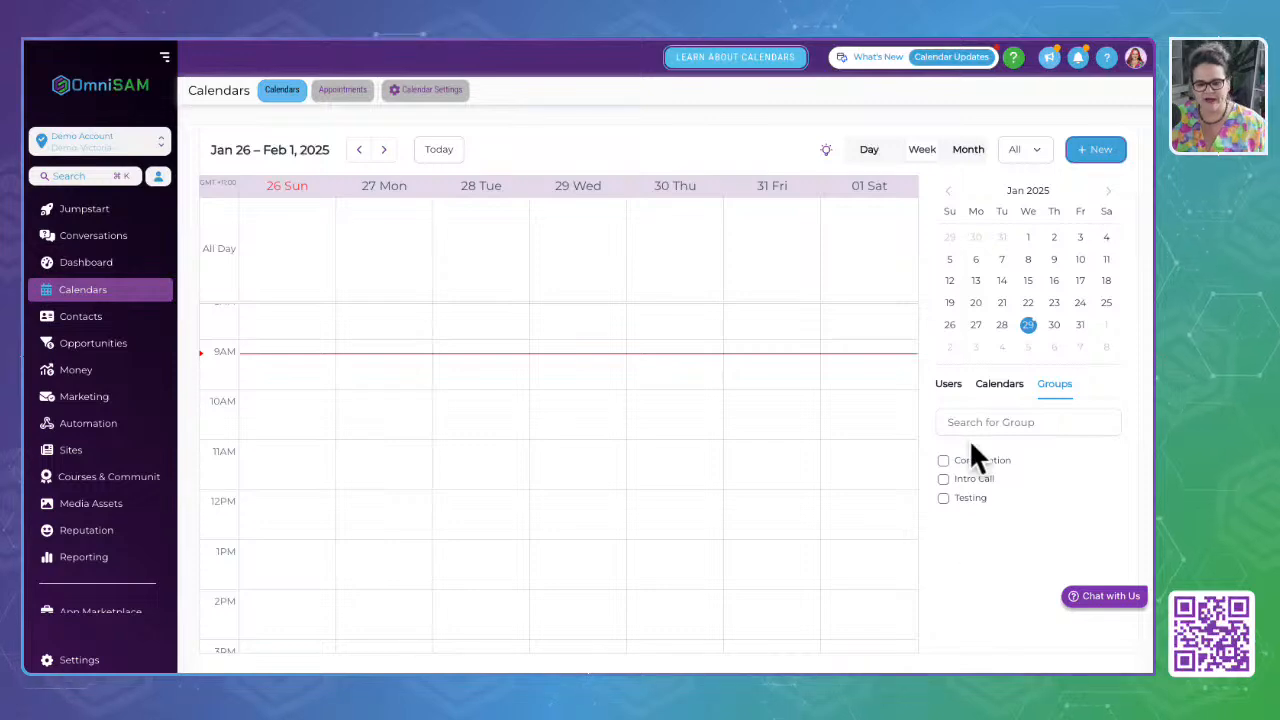
Open the second contact's record from the Contacts list and collapse its Contact details section
left_click(82, 322)
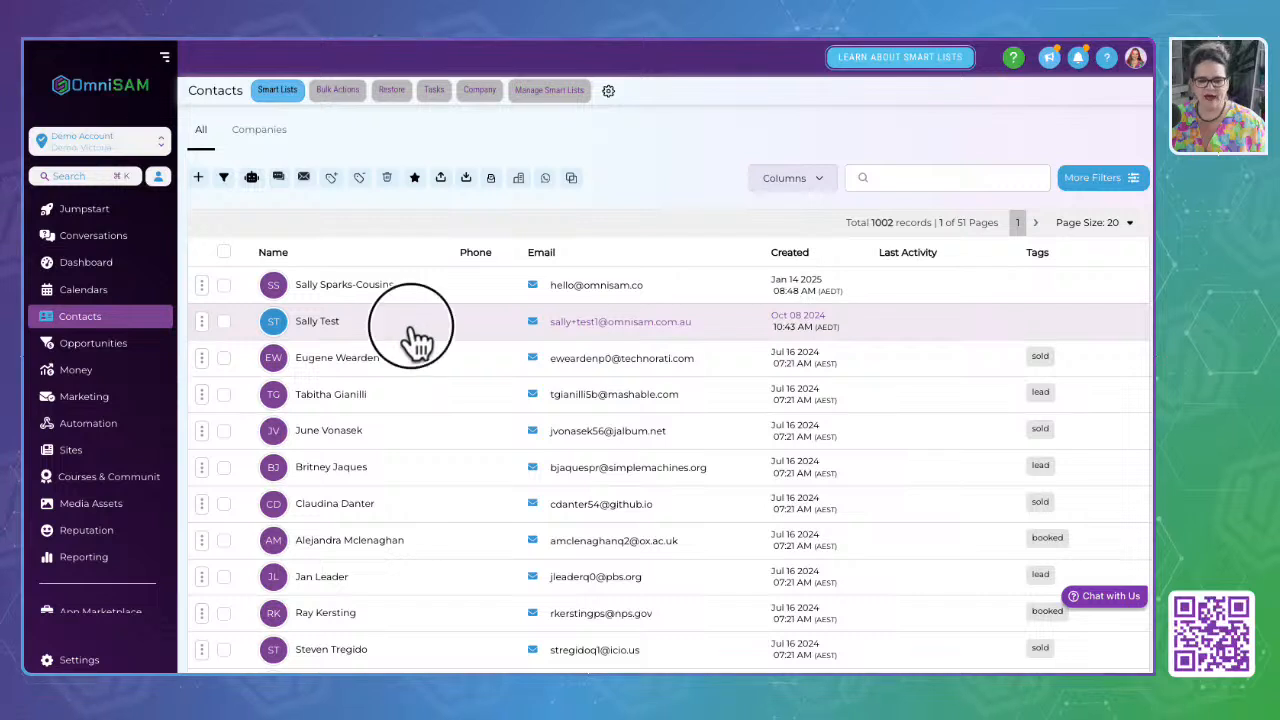
left_click(415, 342)
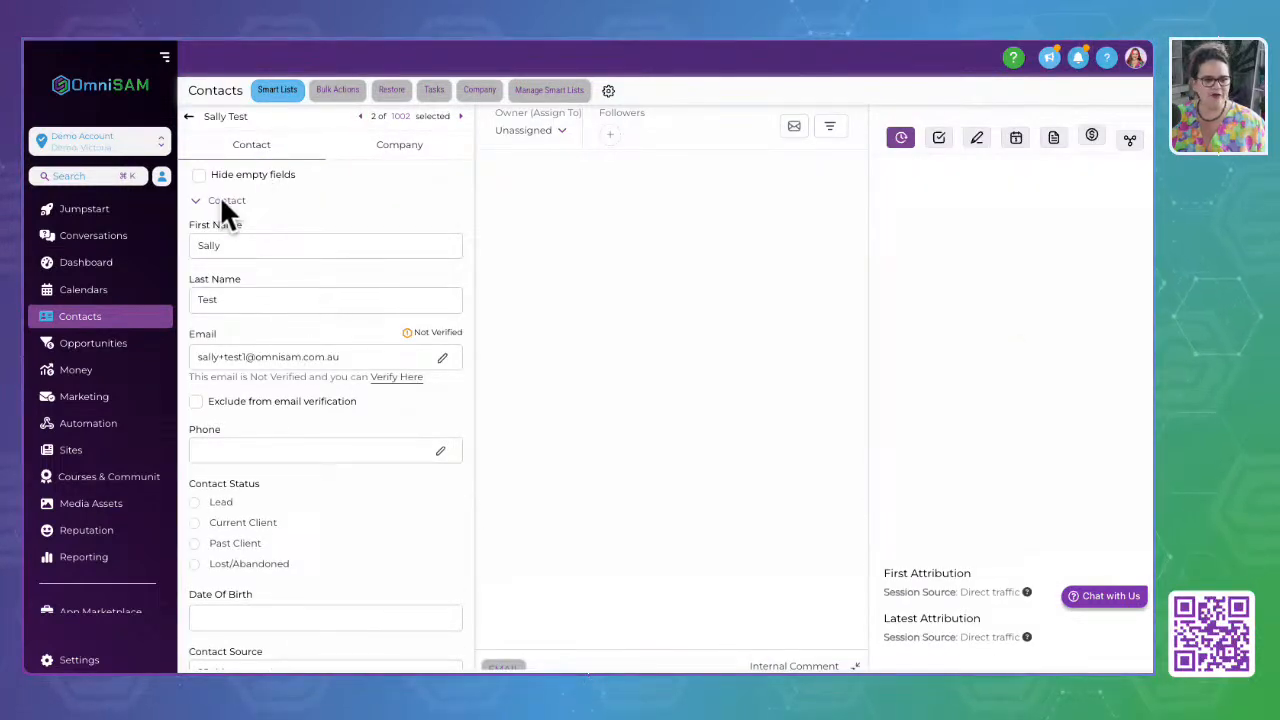
left_click(222, 200)
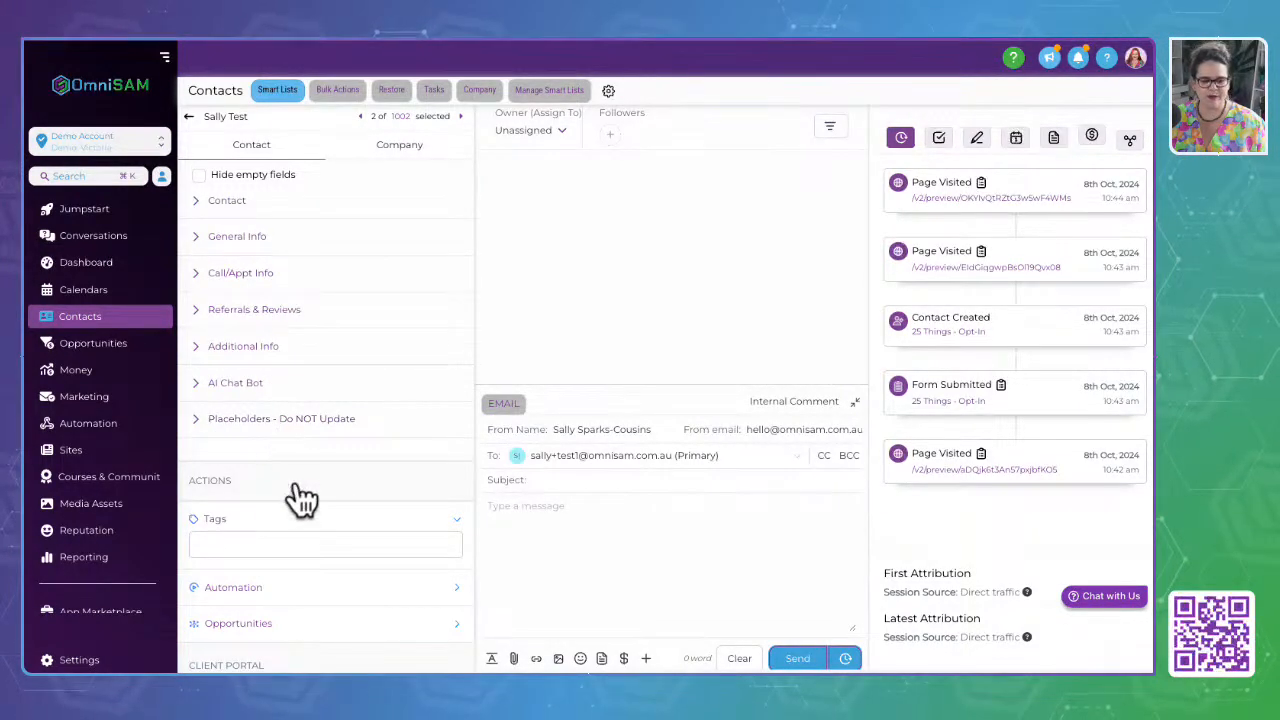
Expand the Automation and Opportunities sections under the contact's actions to view their options
scroll(295, 490, "down", 3)
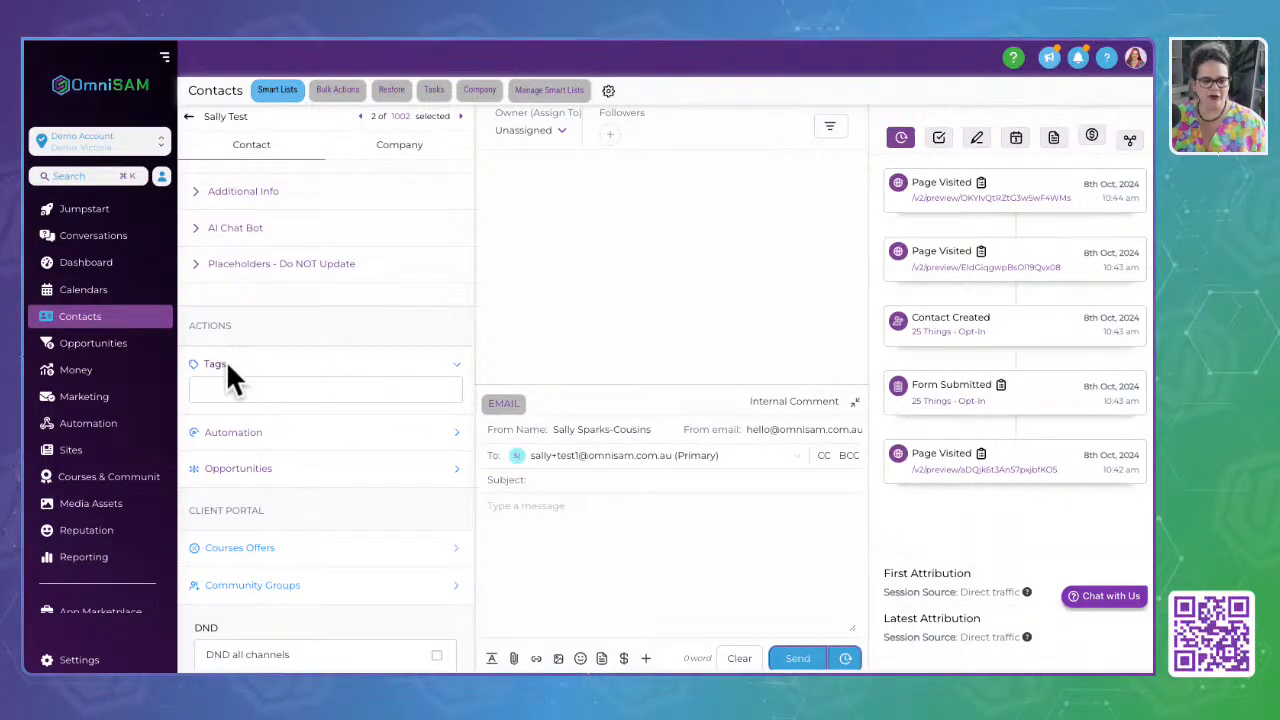
left_click(222, 432)
scroll(233, 425, "down", 2)
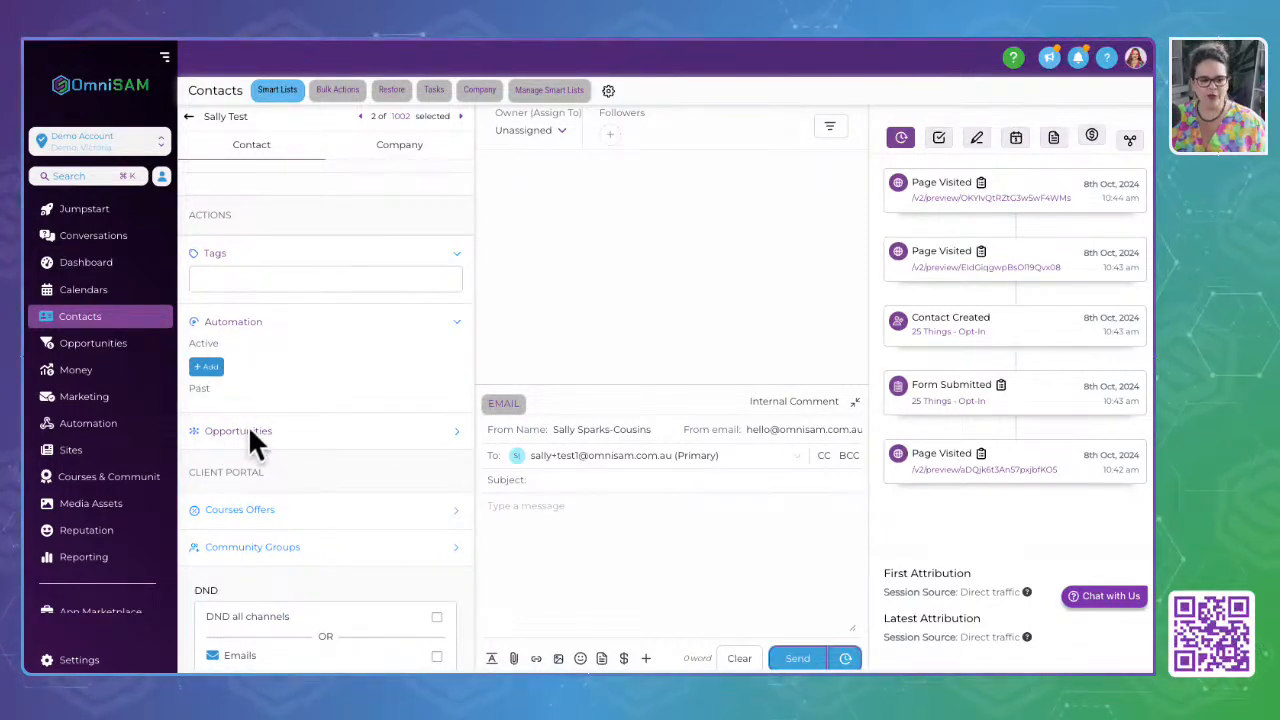
left_click(236, 435)
scroll(368, 452, "down", 2)
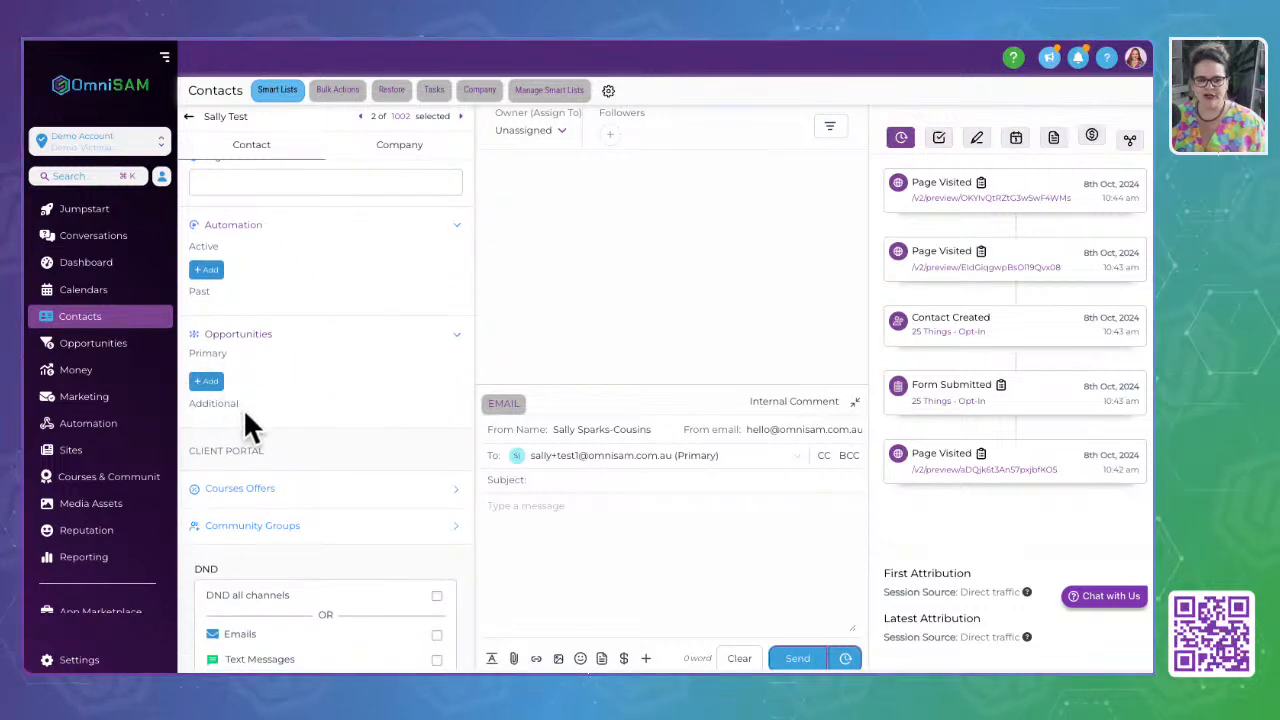
scroll(243, 408, "down", 3)
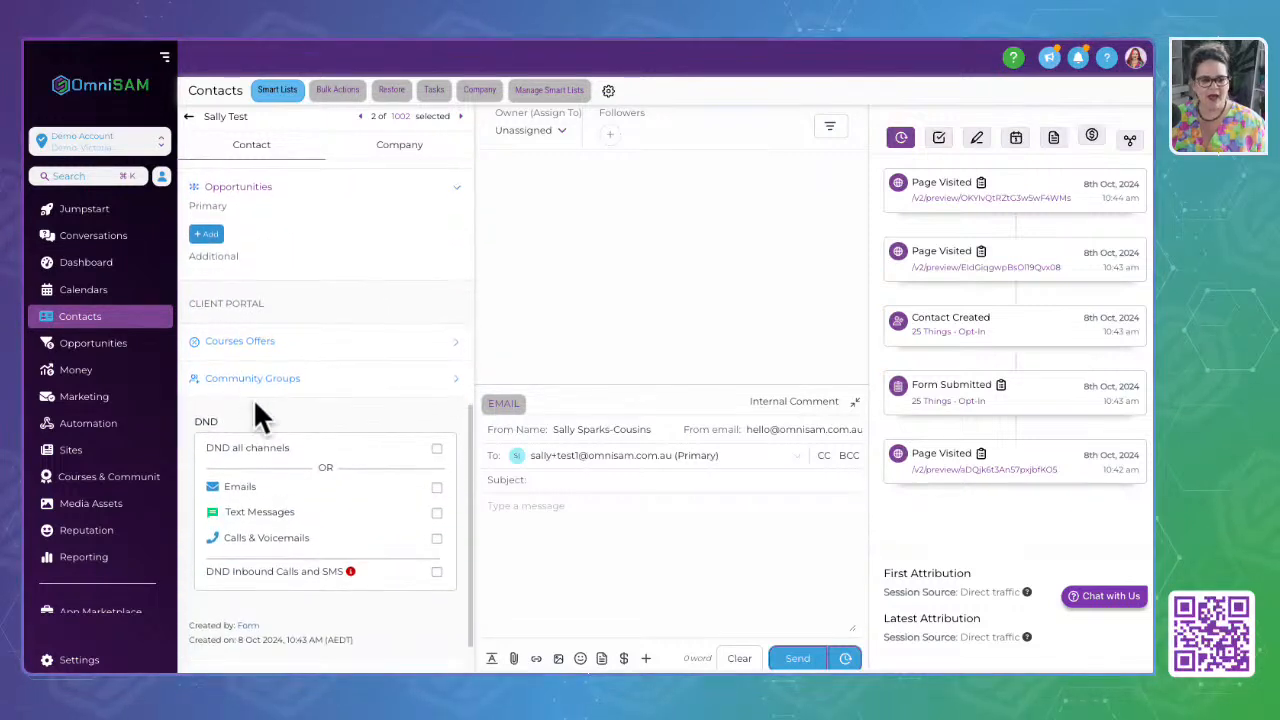
Expand the client portal's Courses Offers and Community Groups sections and examine the contact's DND settings
left_click(235, 345)
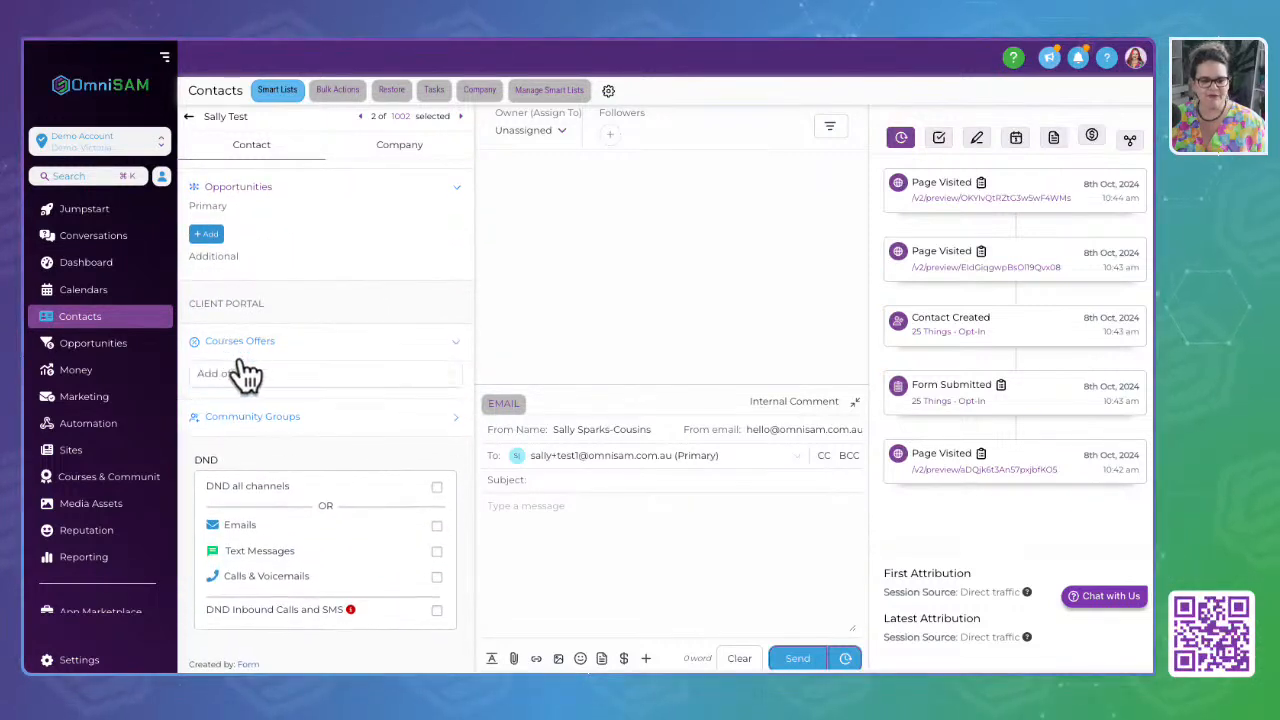
left_click(275, 426)
scroll(277, 430, "down", 1)
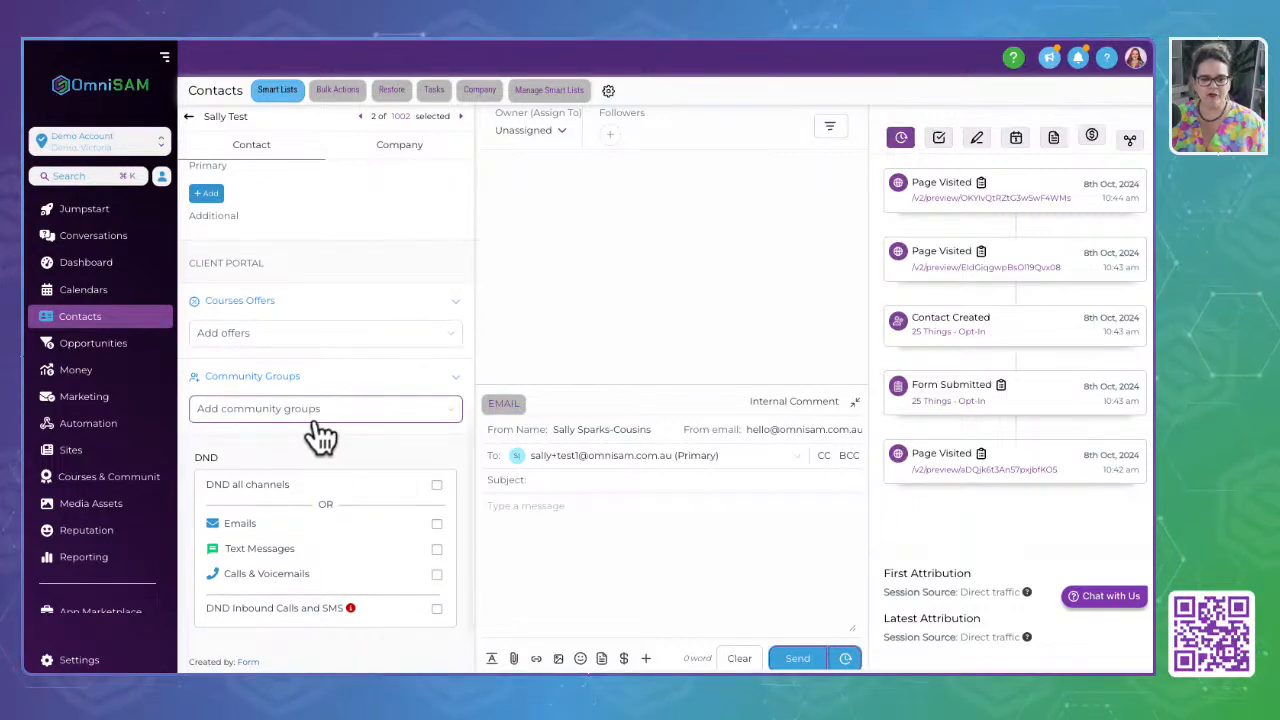
scroll(303, 421, "down", 1)
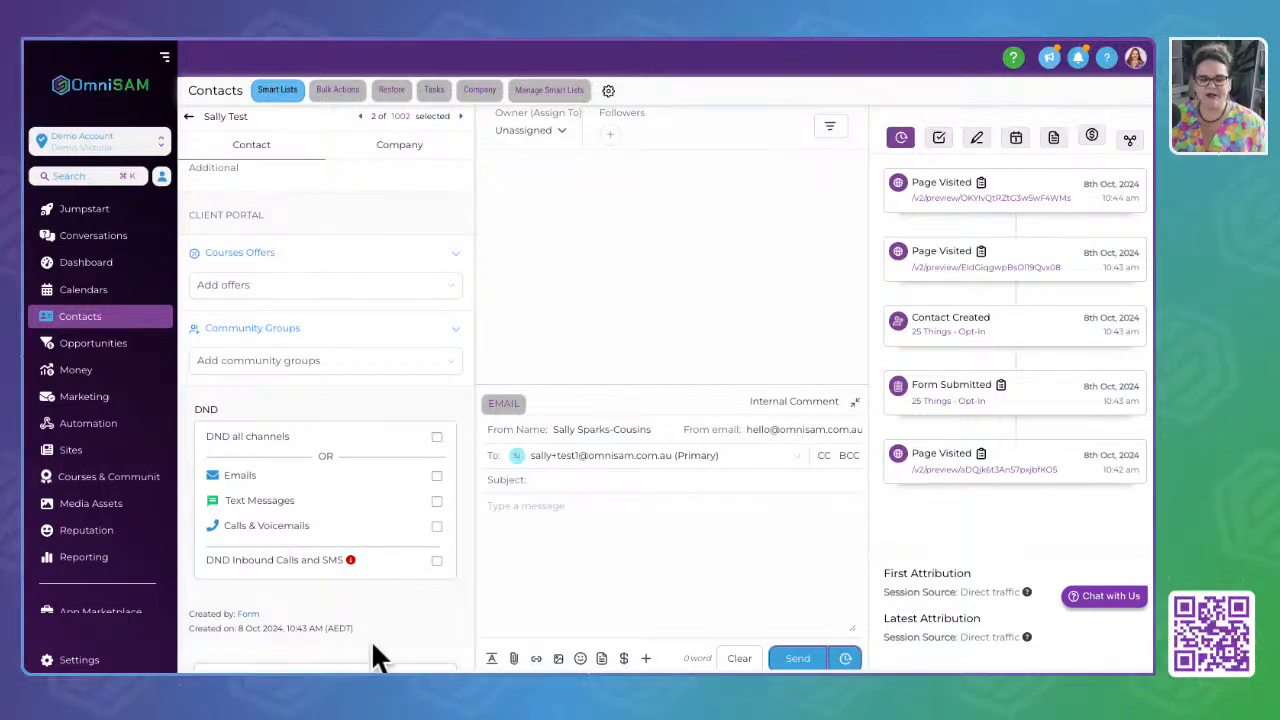
scroll(359, 568, "down", 1)
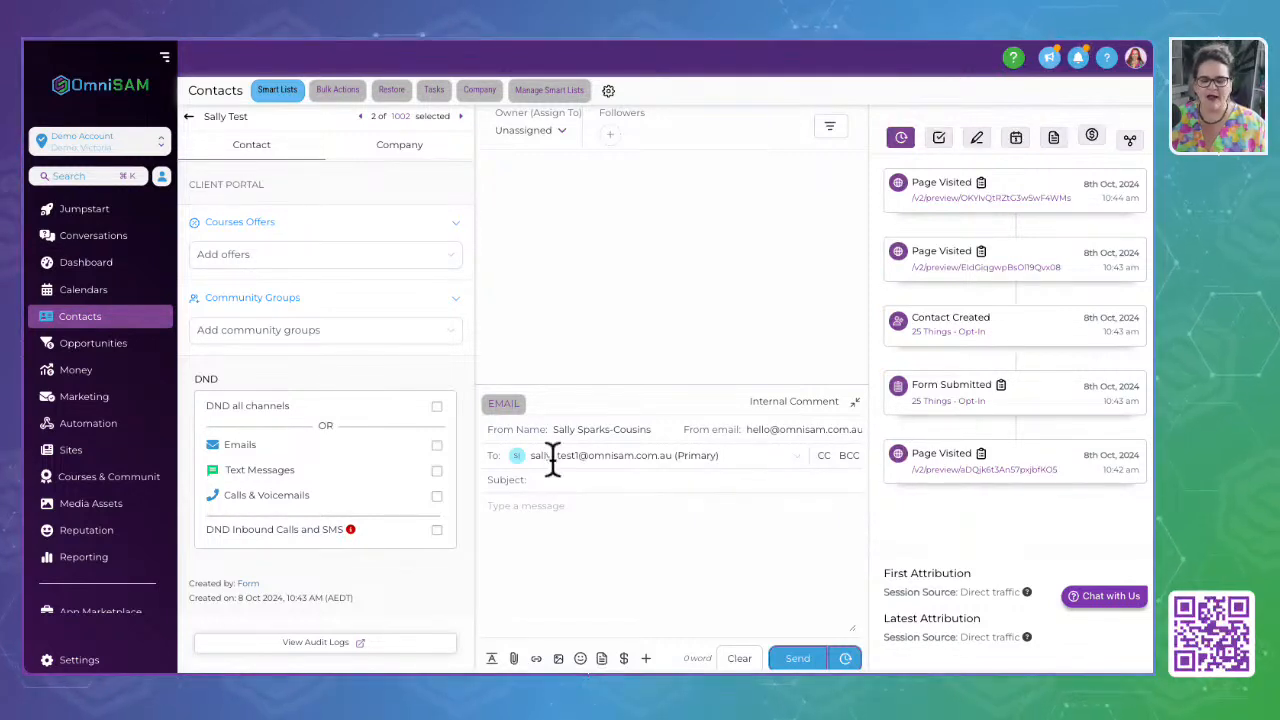
Examine the contact's email composer and review the activity history of page visits and form submissions
left_click(568, 522)
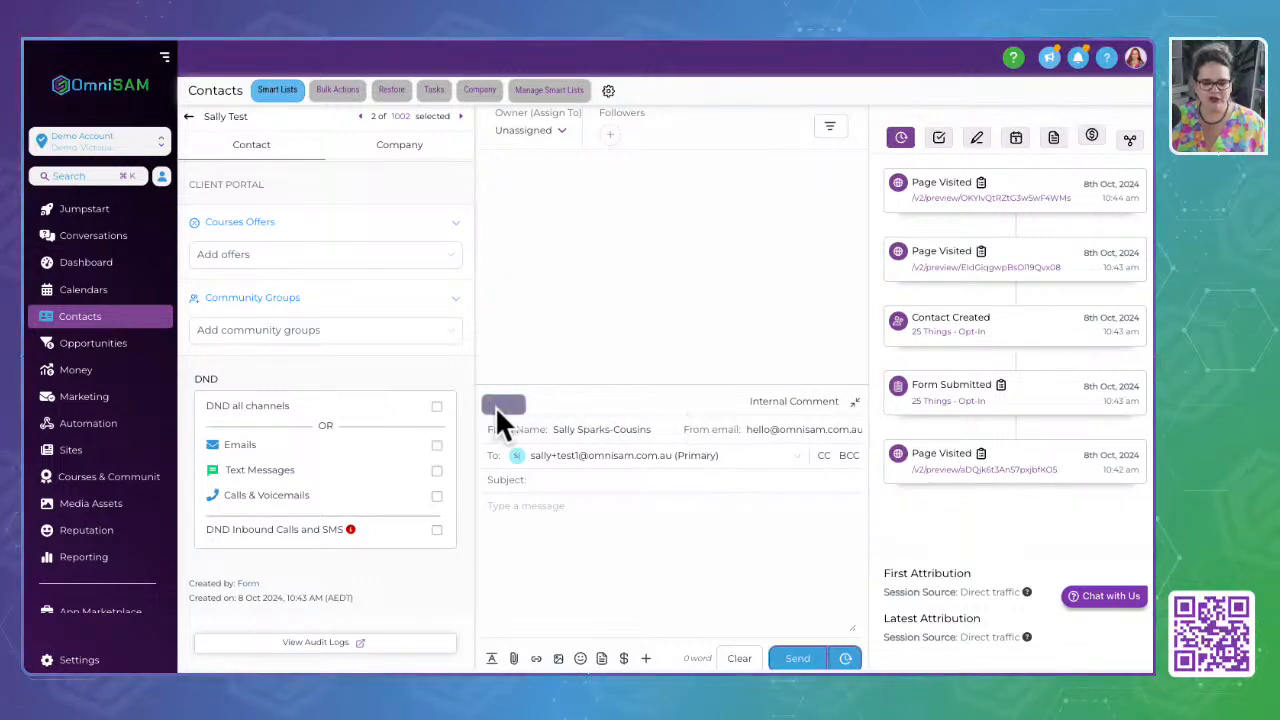
left_click(546, 516)
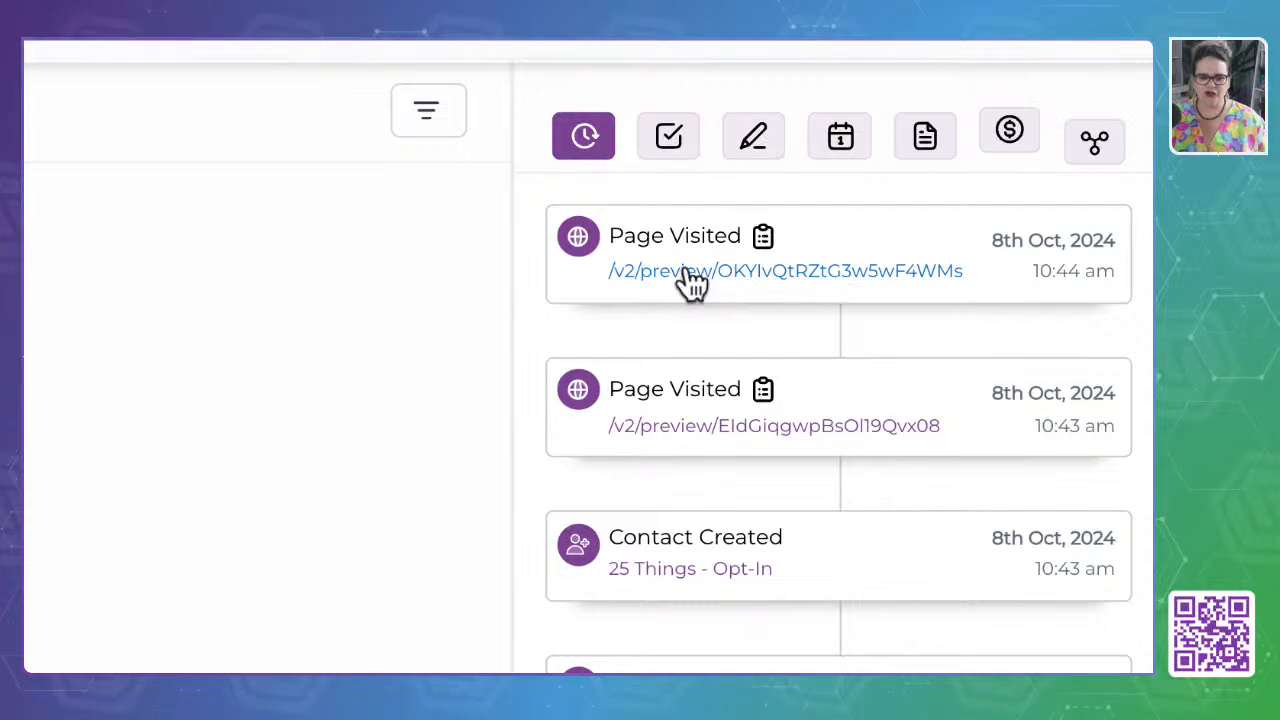
scroll(728, 350, "down", 1)
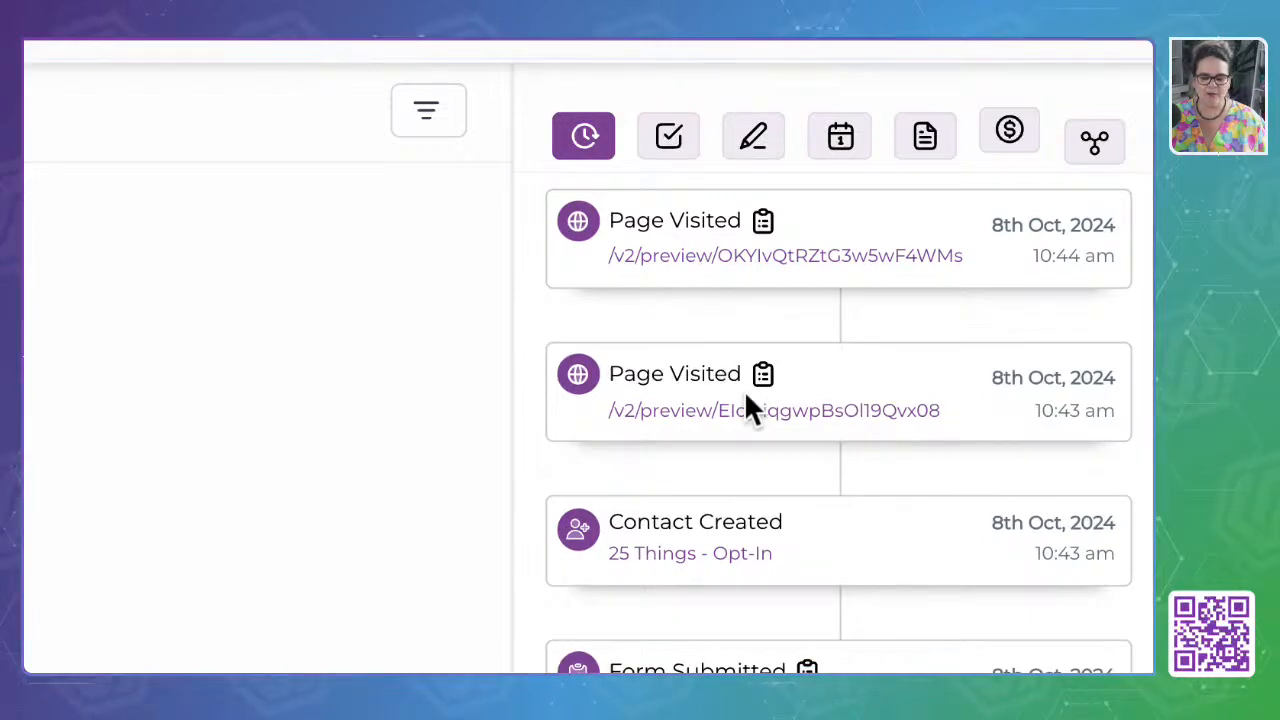
scroll(766, 490, "down", 3)
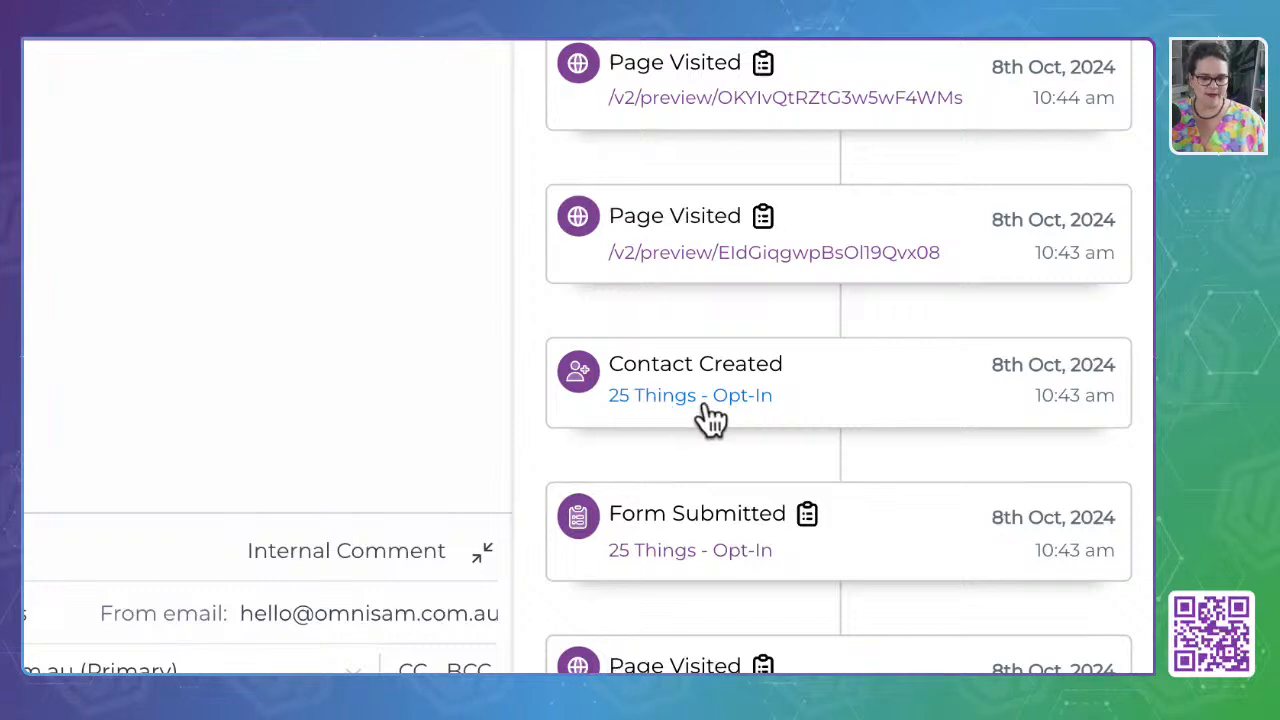
scroll(683, 425, "down", 1)
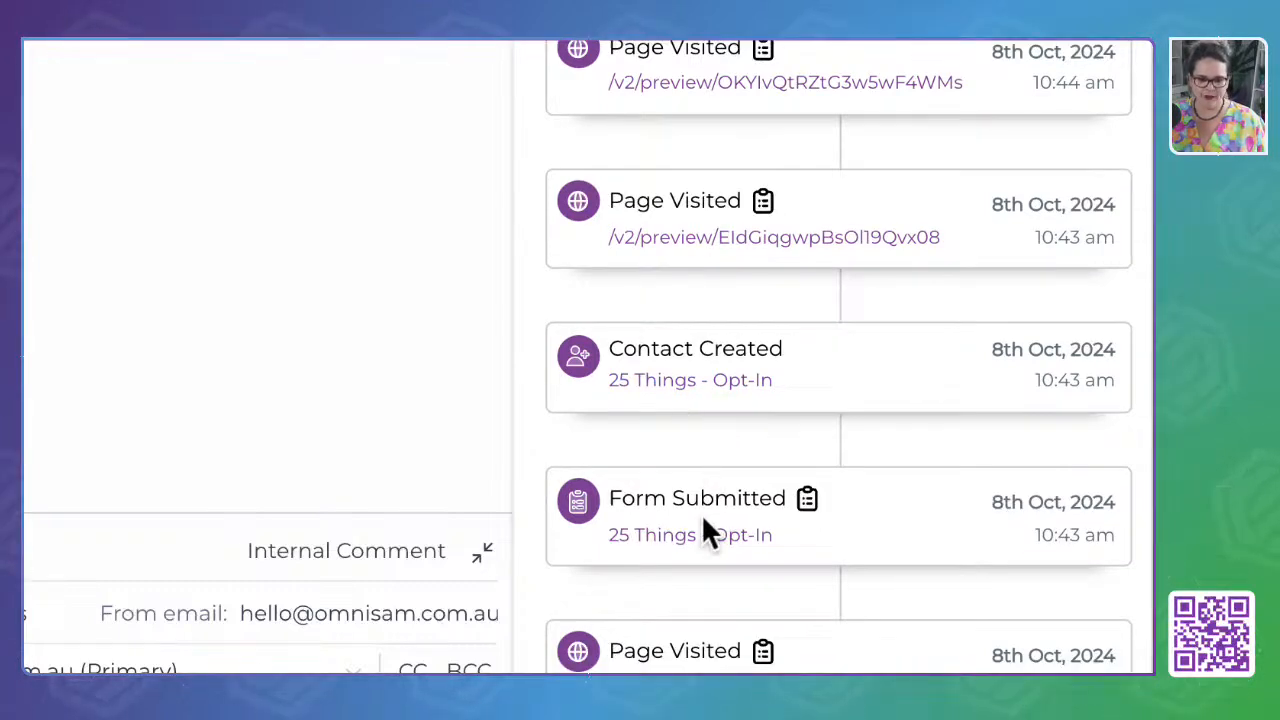
scroll(725, 598, "down", 3)
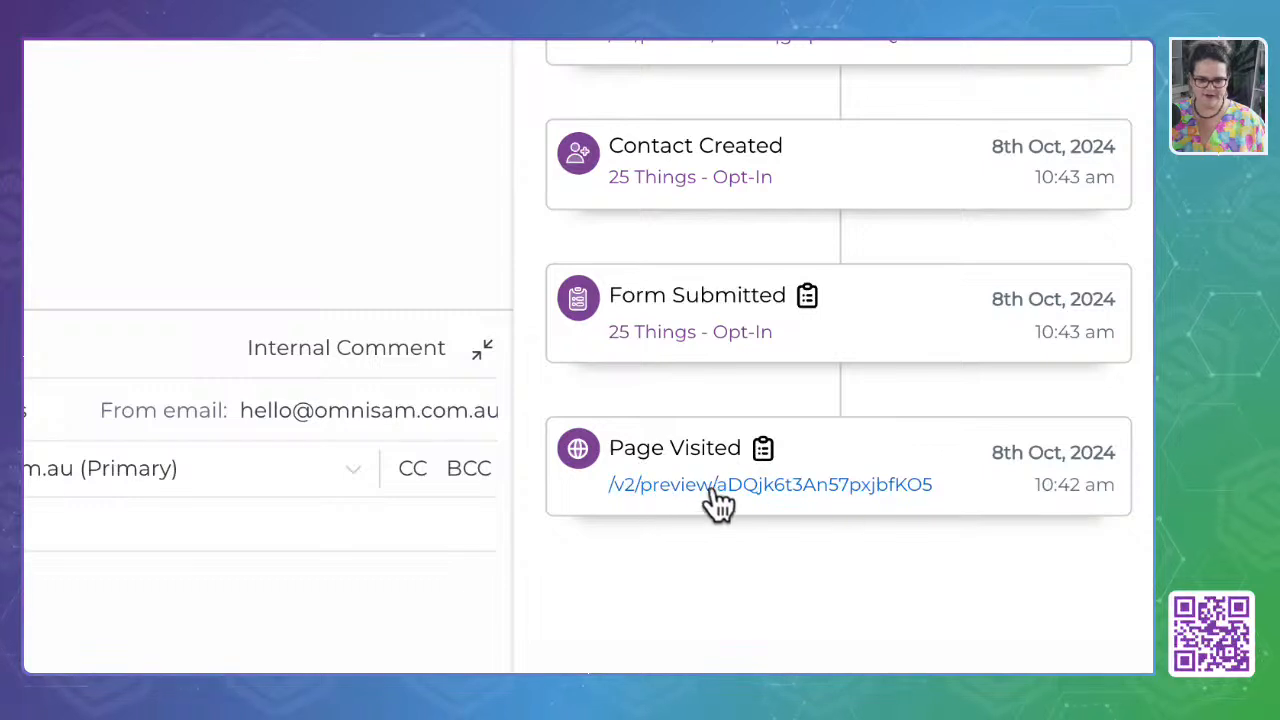
scroll(695, 300, "up", 1)
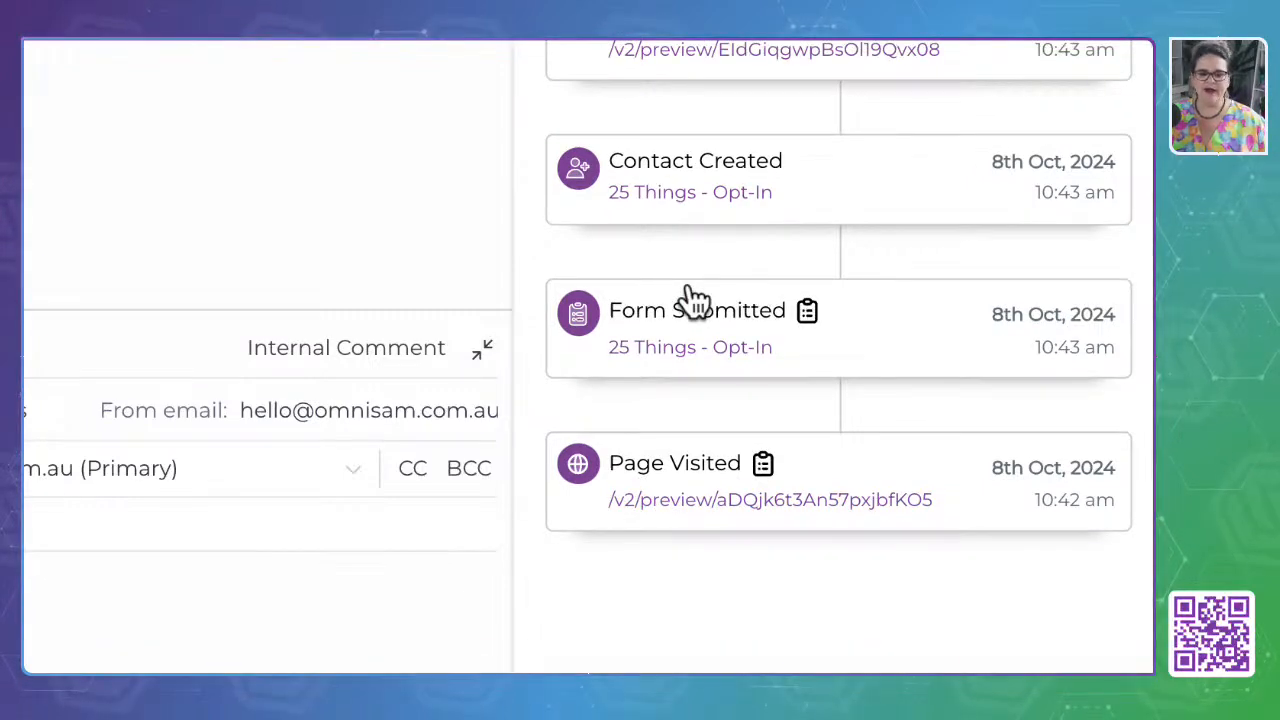
scroll(695, 300, "up", 5)
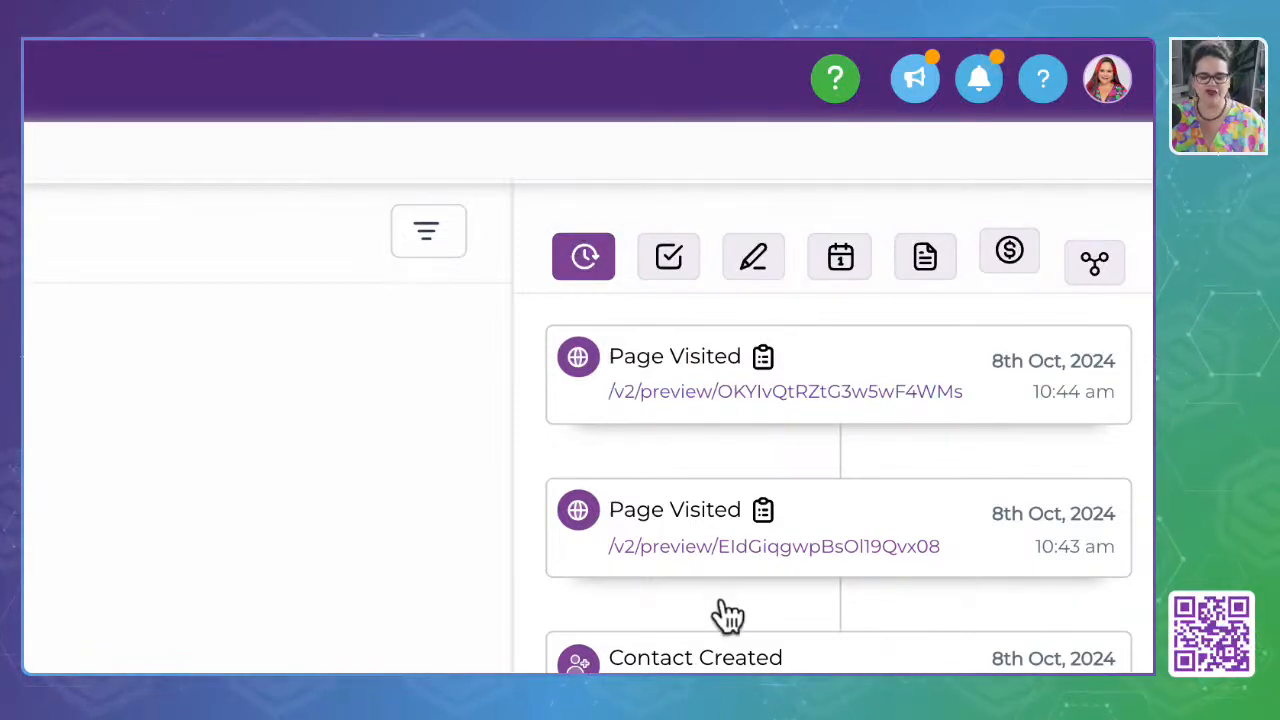
View the contact's Tasks and Notes
left_click(675, 268)
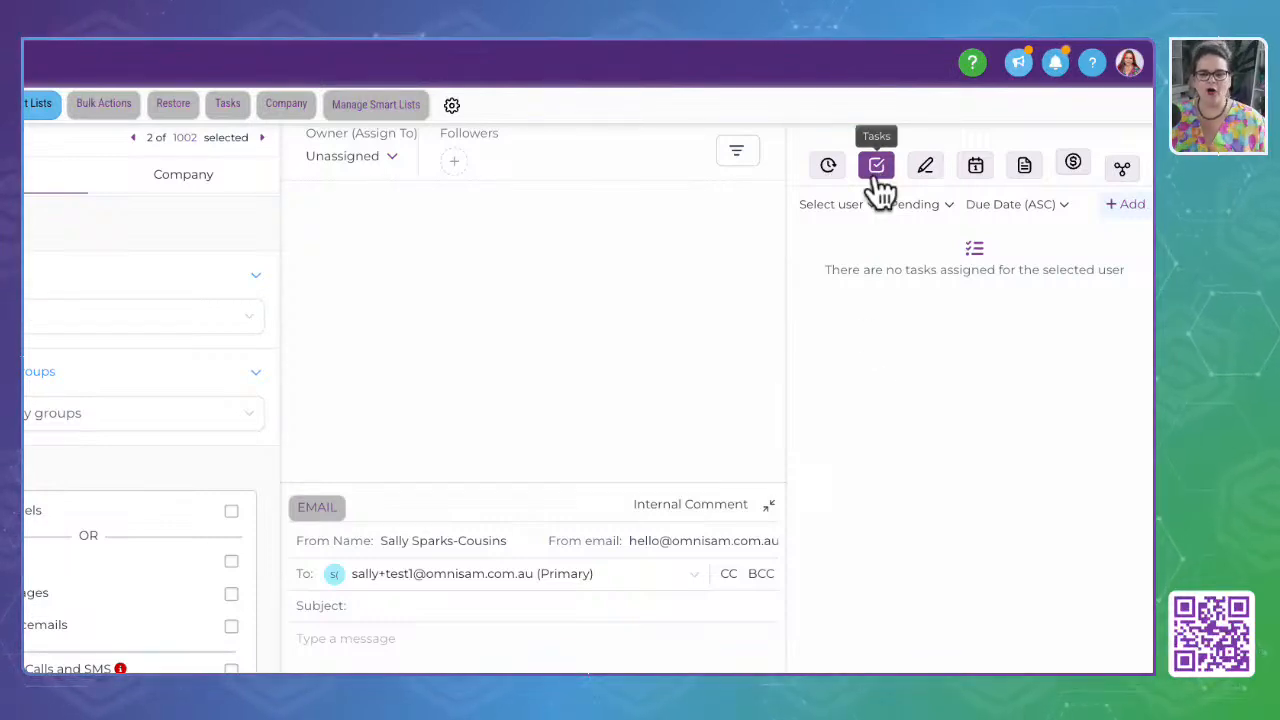
left_click(934, 178)
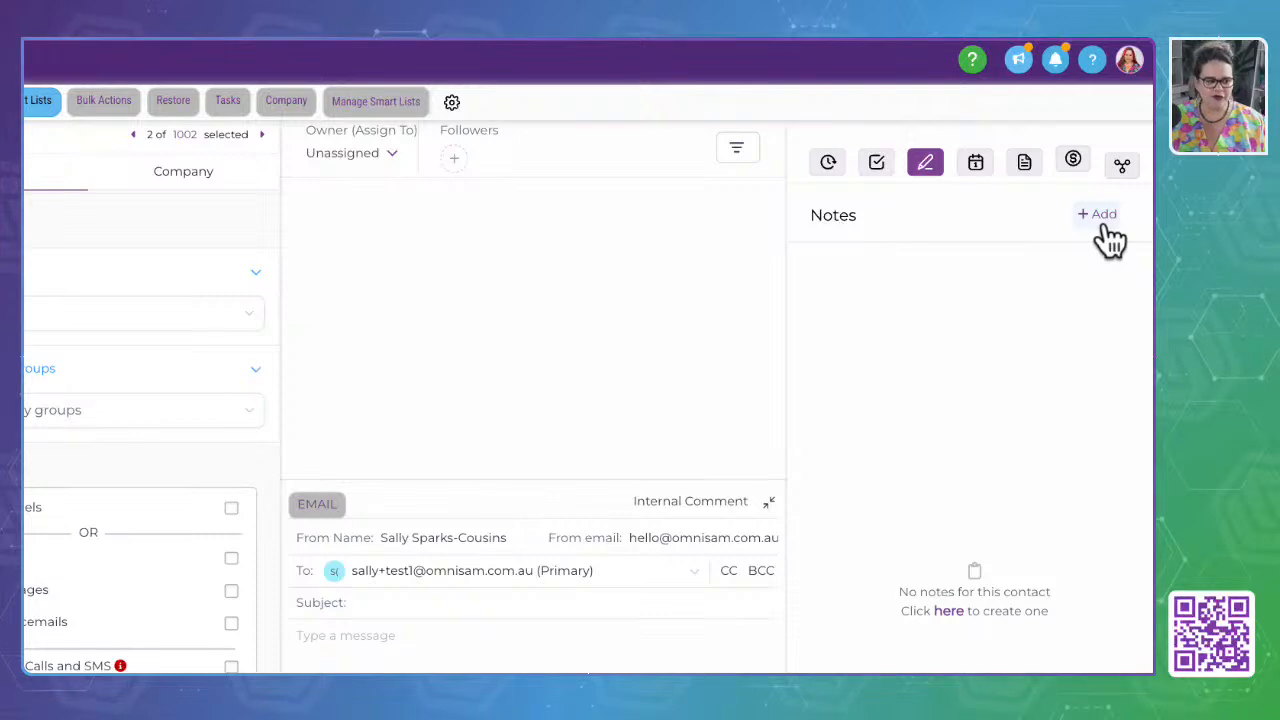
scroll(1110, 241, "left", 1)
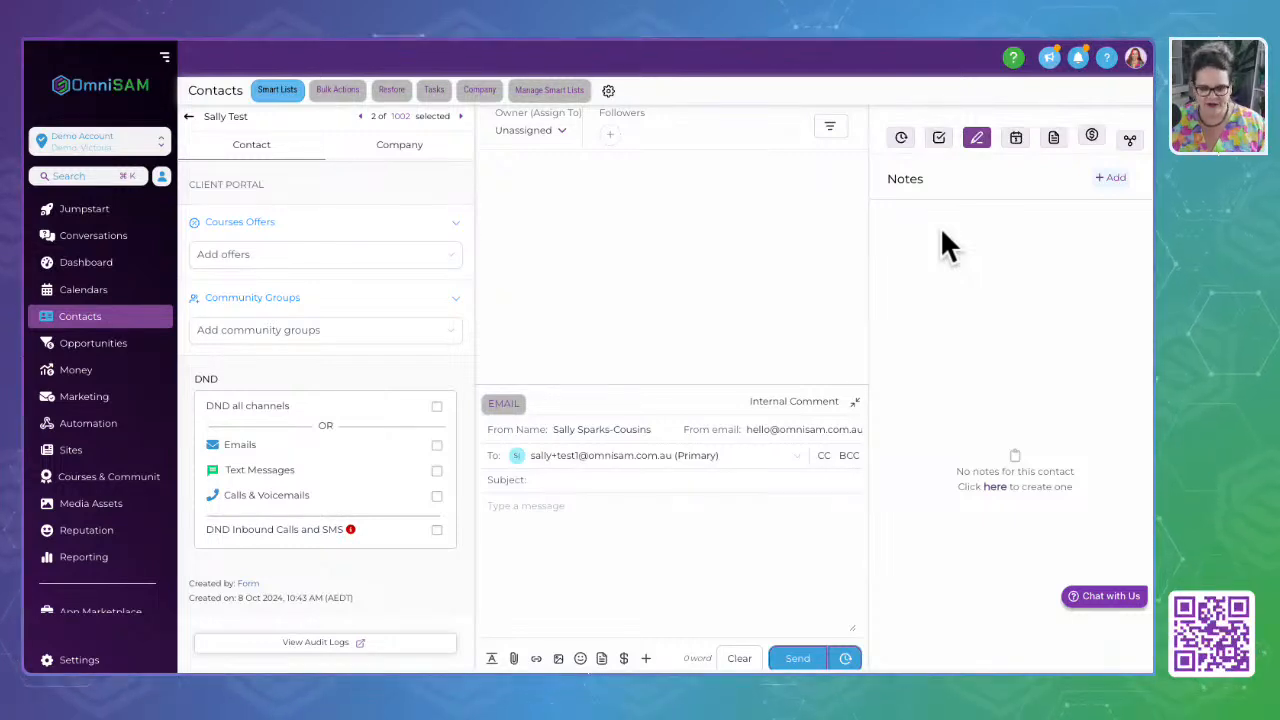
View the contact's Appointments, opening the Book Appointment form and closing it without booking
left_click(1015, 140)
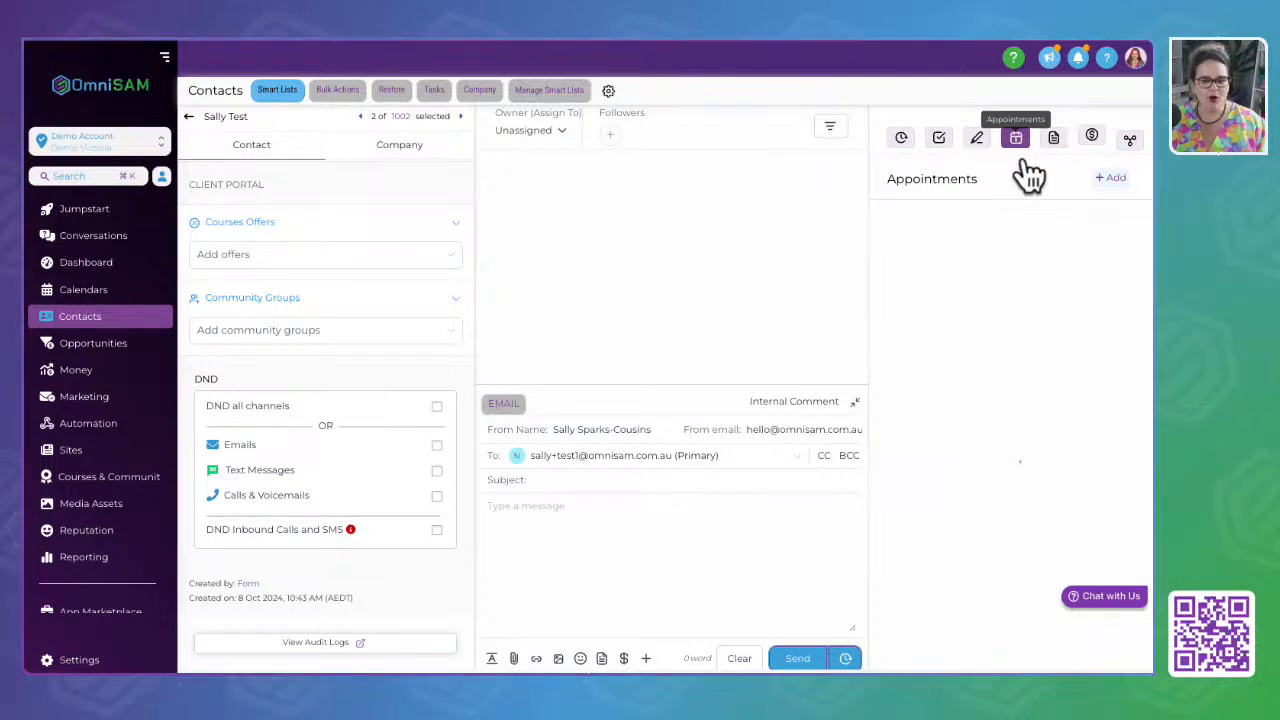
left_click(1110, 180)
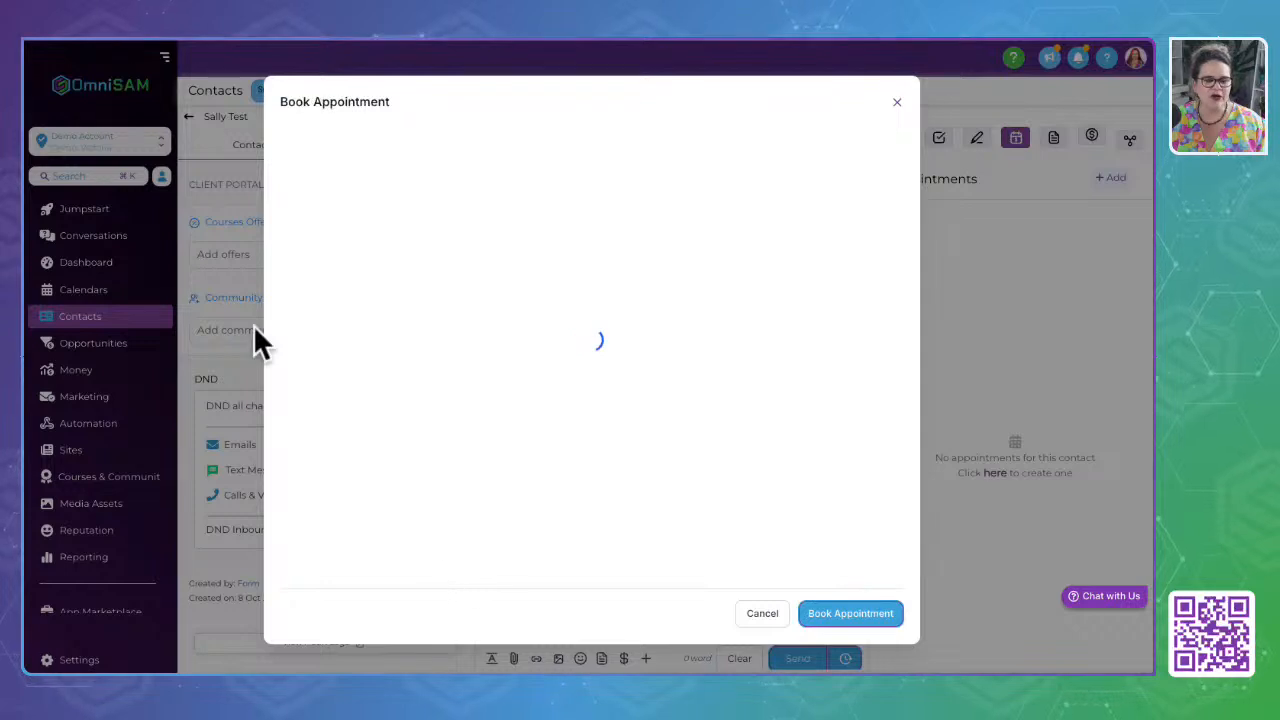
left_click(897, 101)
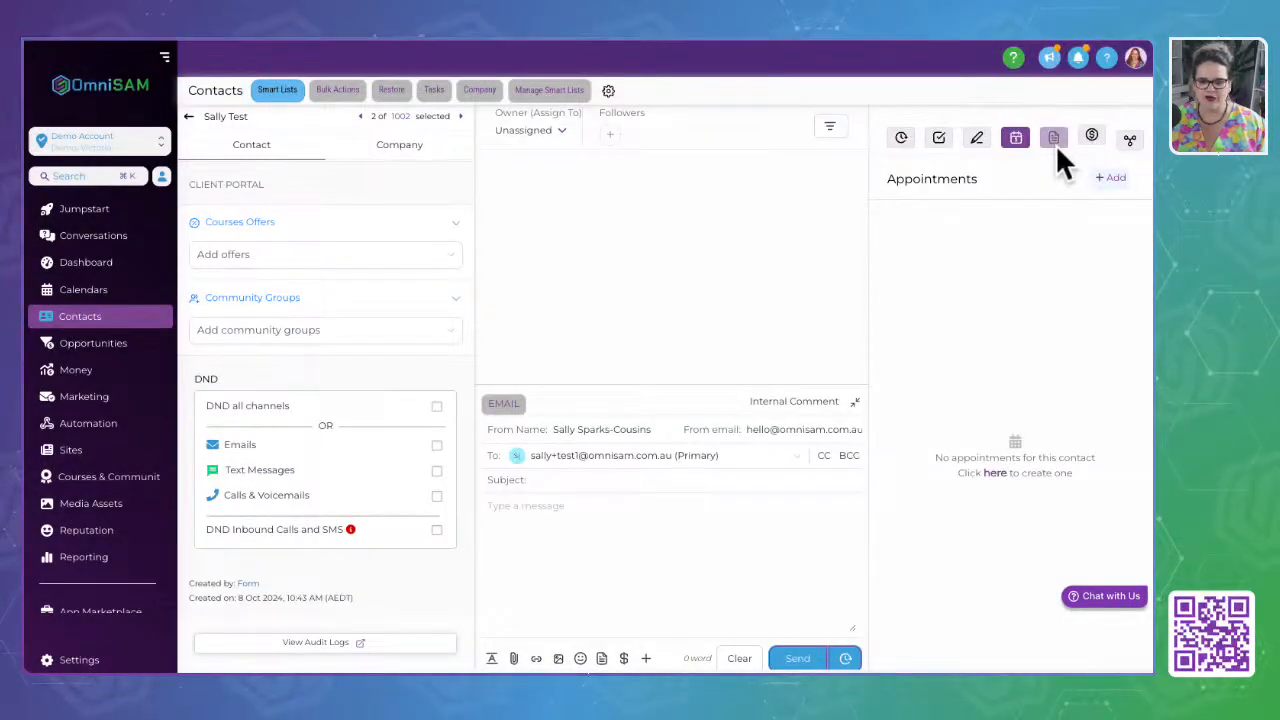
View the contact's documents, payment records and related objects
left_click(1054, 139)
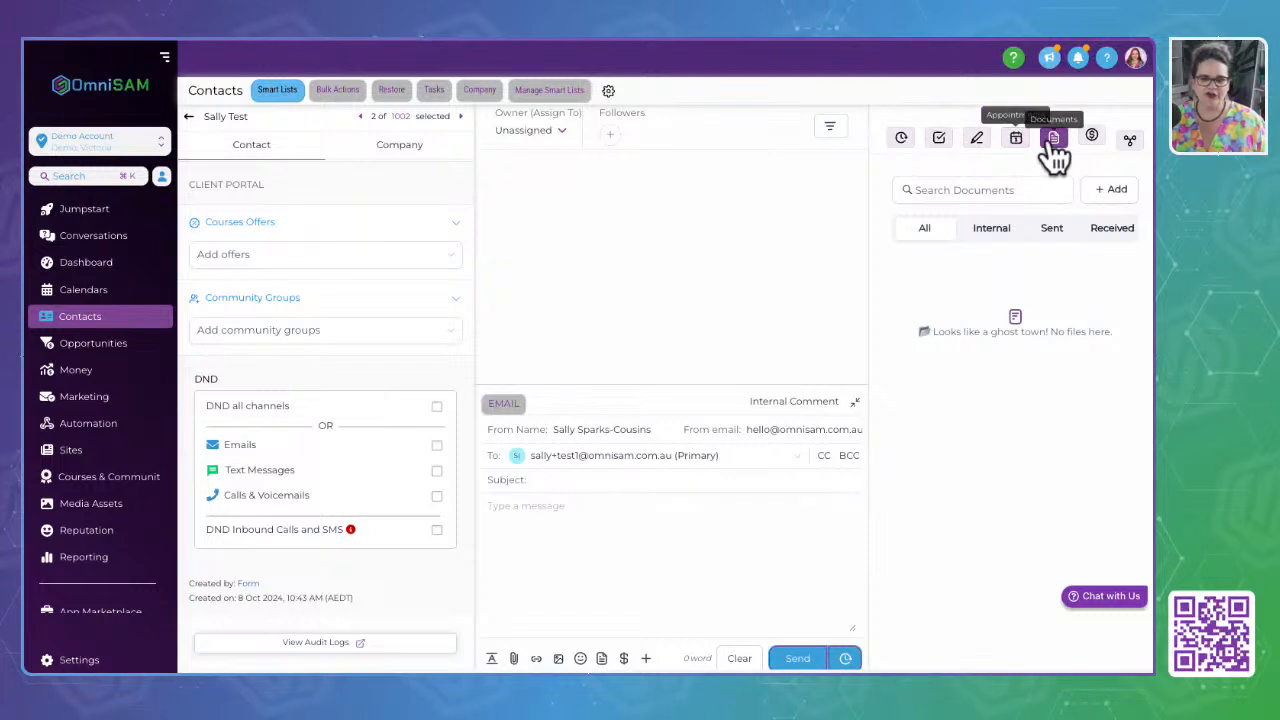
left_click(1093, 136)
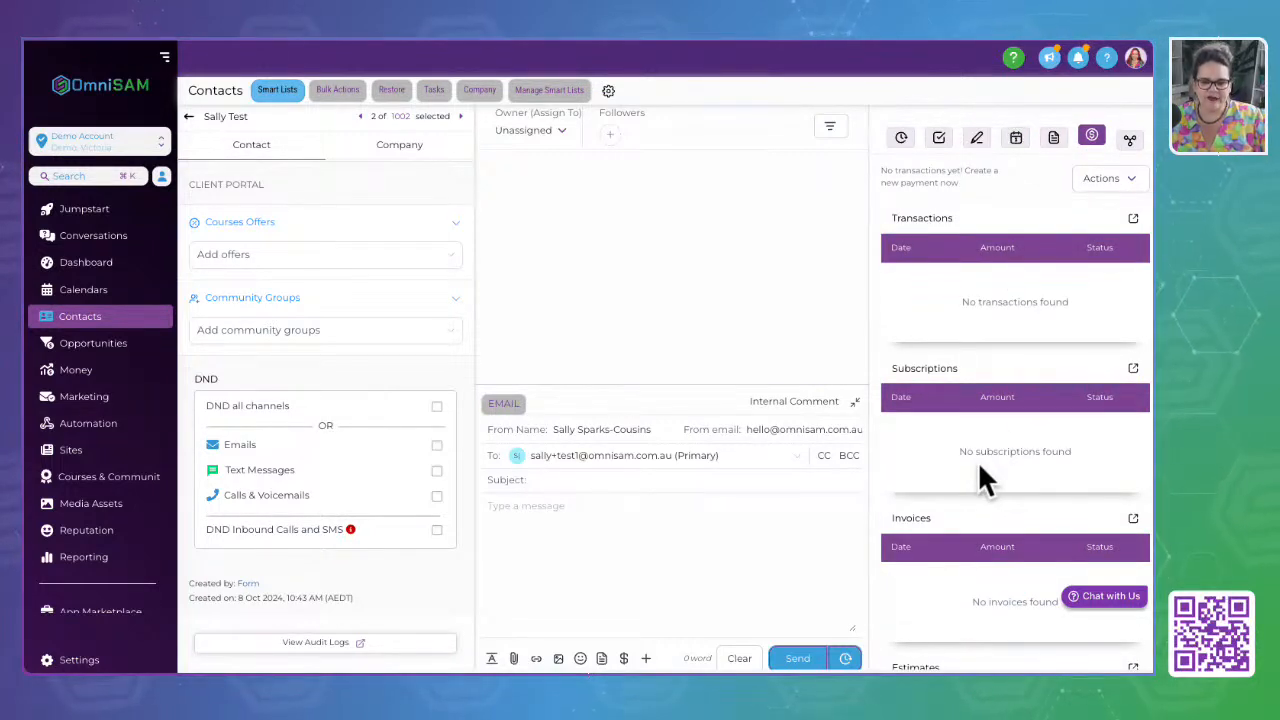
scroll(1092, 318, "down", 1)
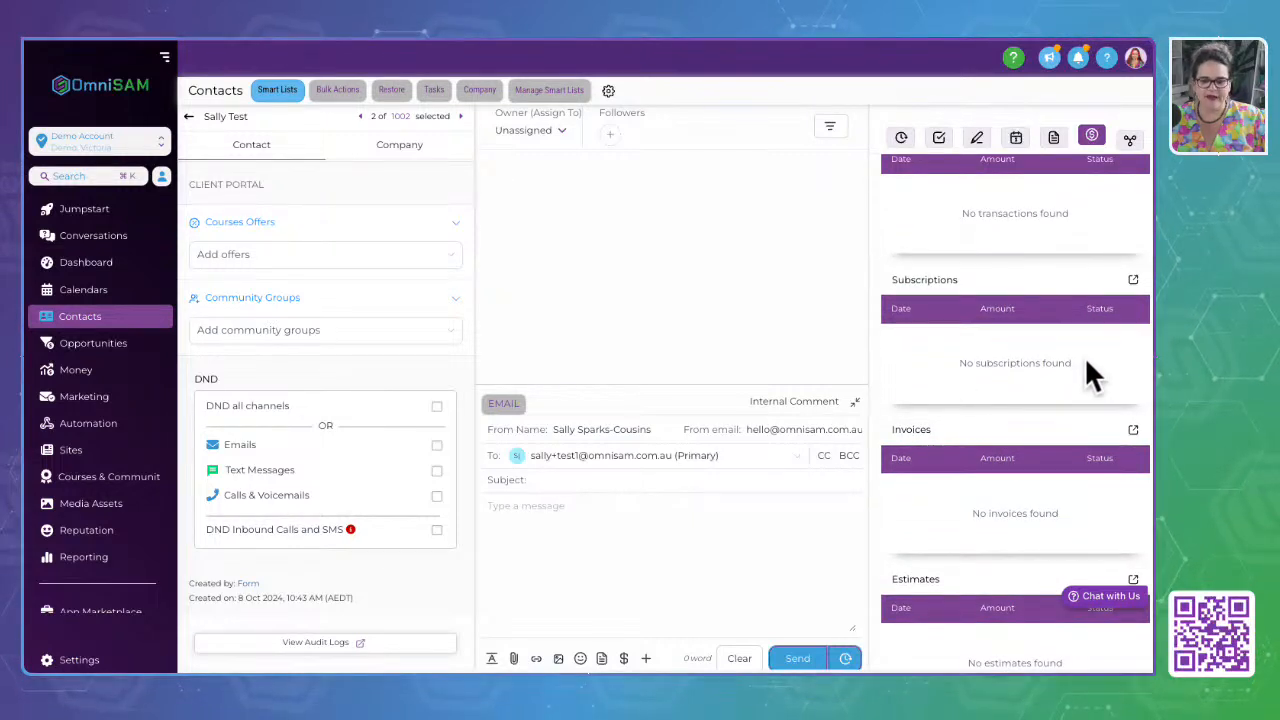
scroll(1090, 372, "down", 1)
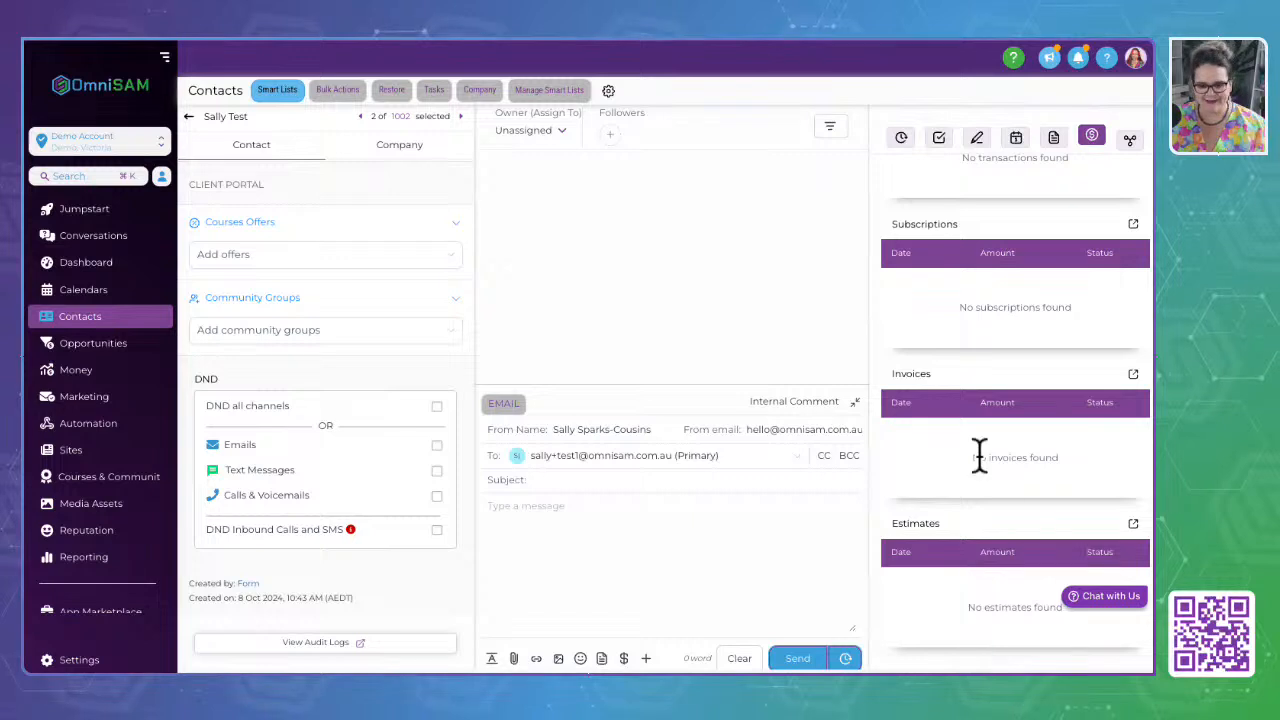
scroll(1001, 457, "up", 3)
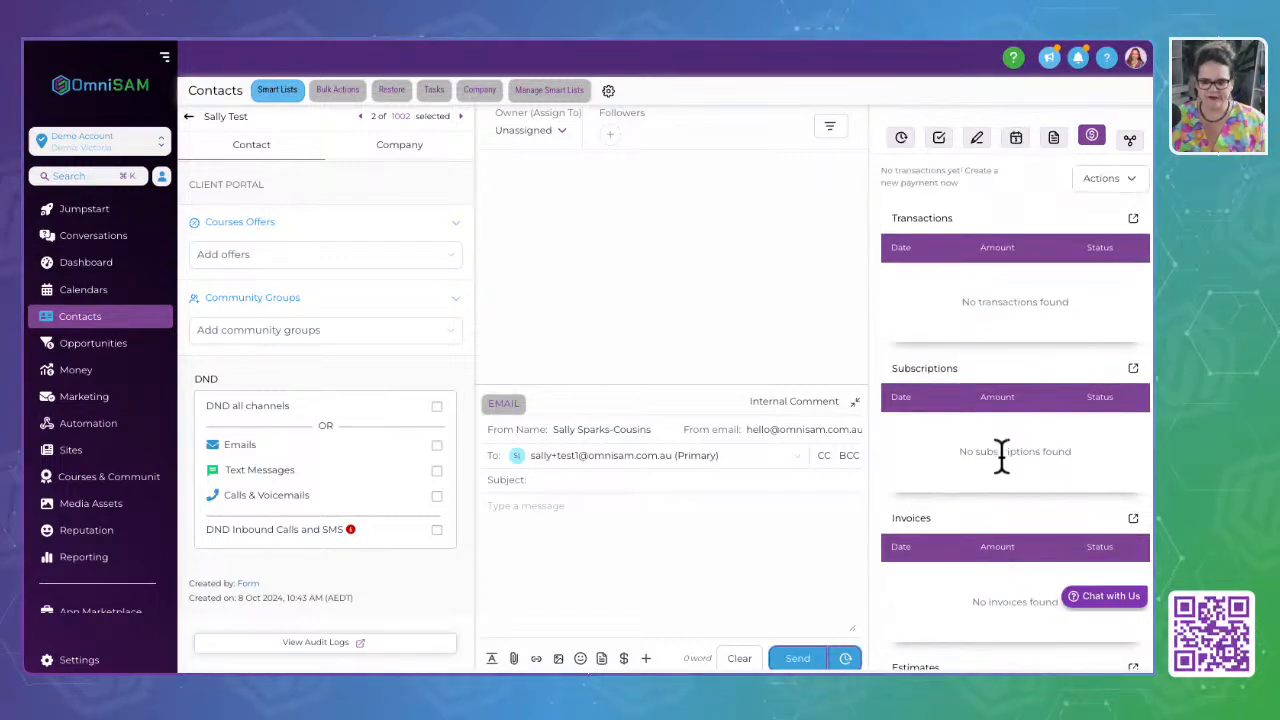
left_click(1129, 141)
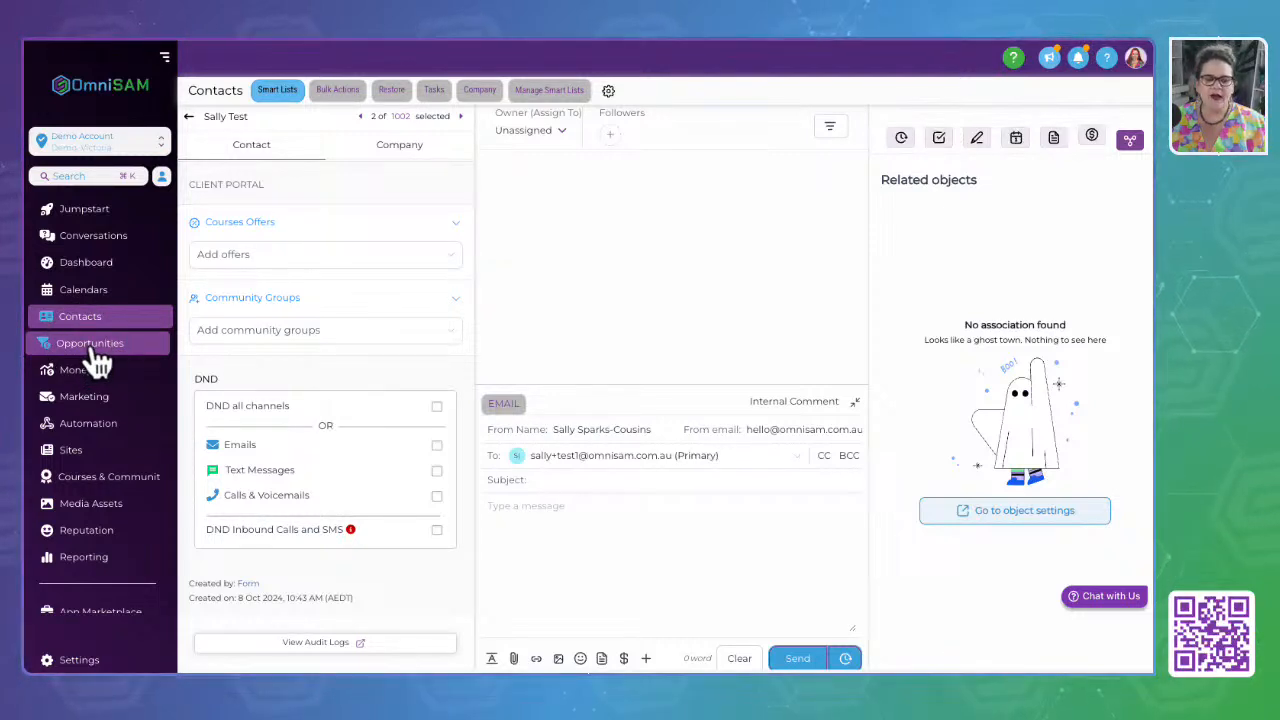
Visit Calendars briefly and open Opportunities to view the stages of the Lead Pipeline
left_click(88, 294)
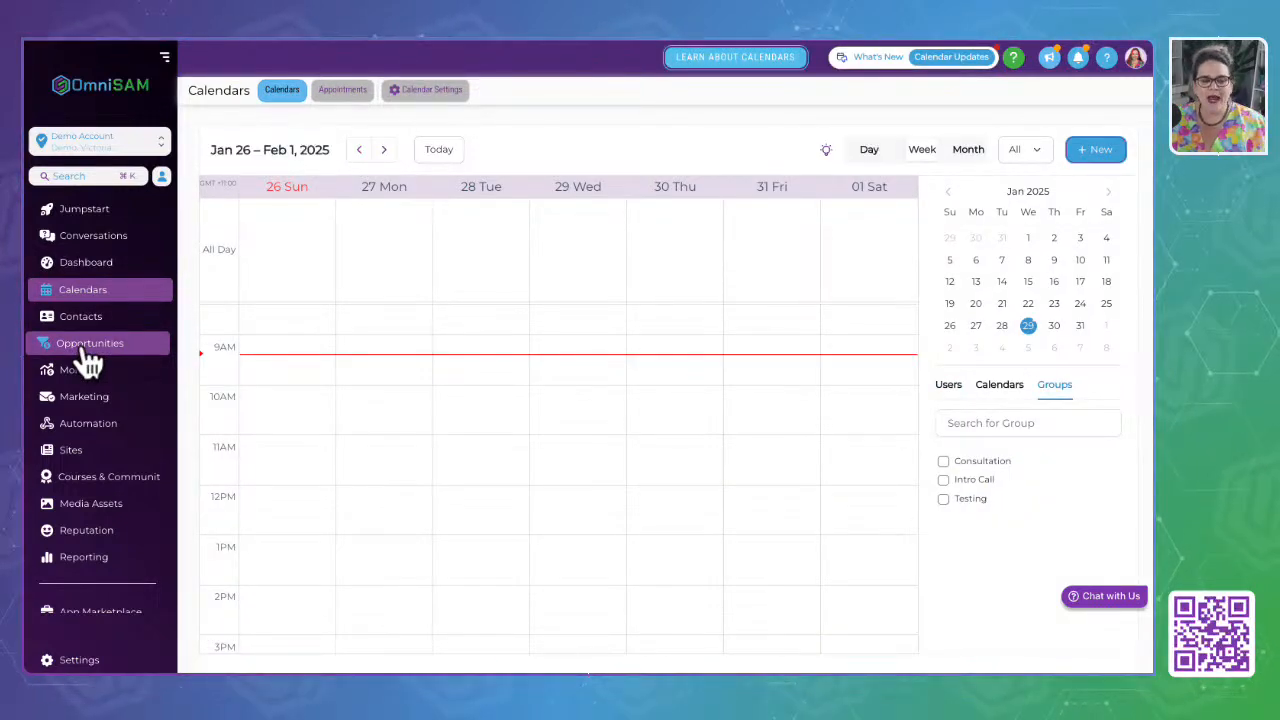
left_click(87, 350)
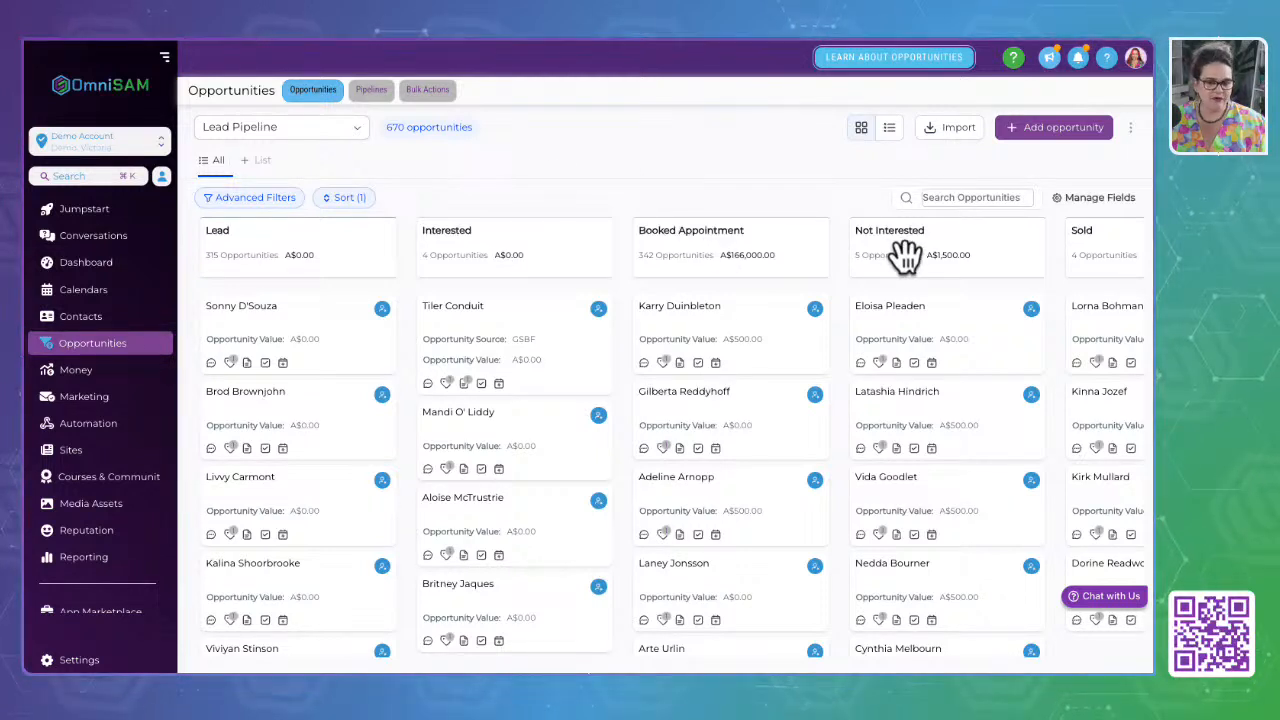
scroll(904, 255, "right", 2)
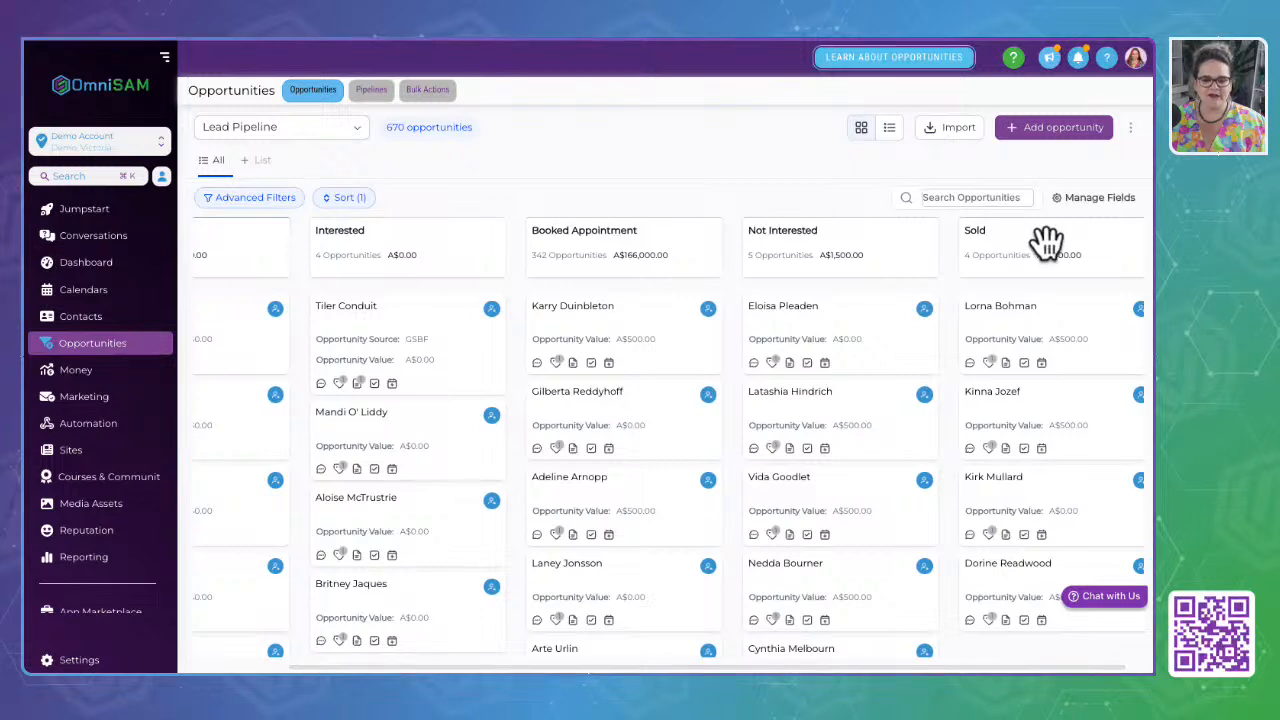
scroll(543, 314, "left", 2)
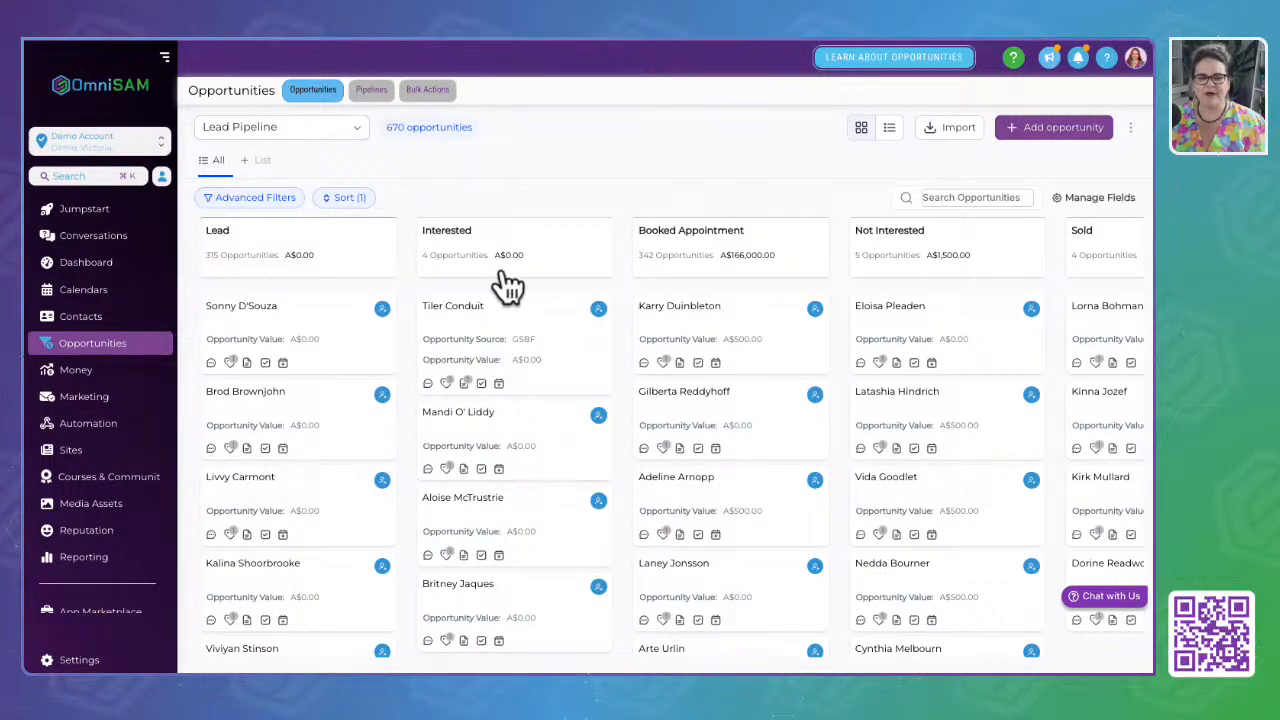
Switch the opportunities board to the Leads --> Sales Pipeline and examine its stages from Lead to Call Canceled/No Show
left_click(292, 129)
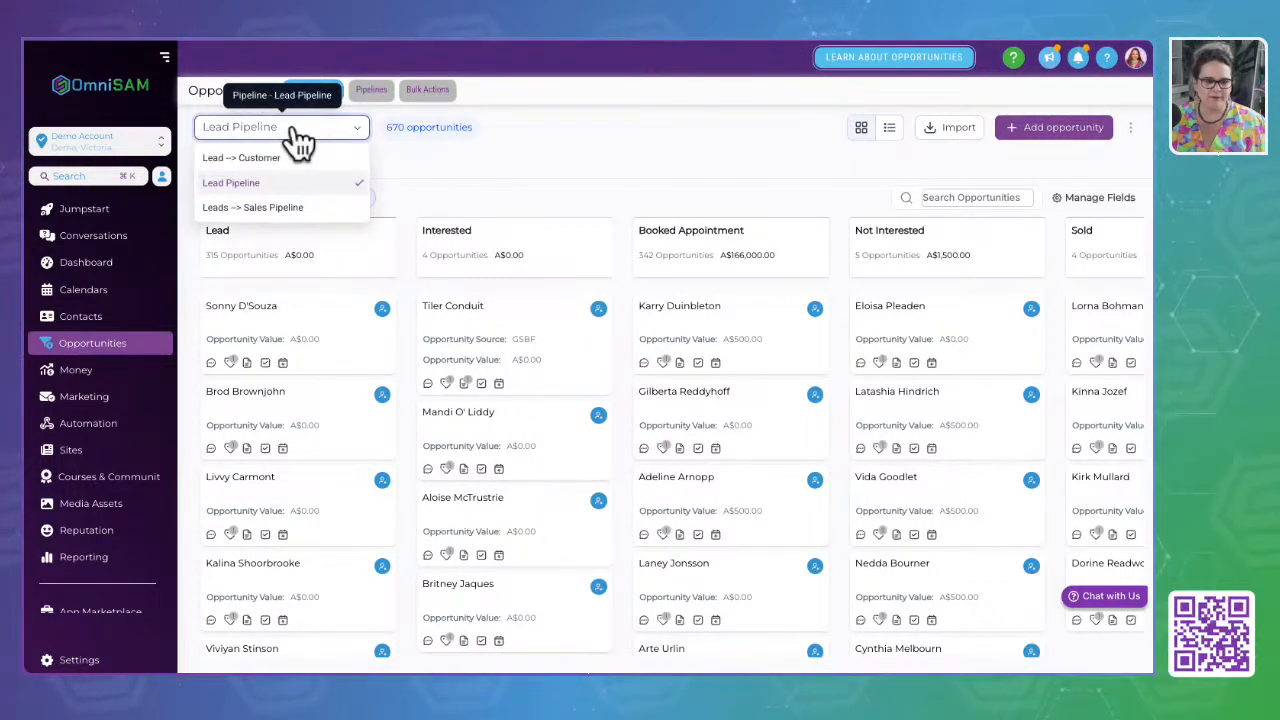
left_click(295, 208)
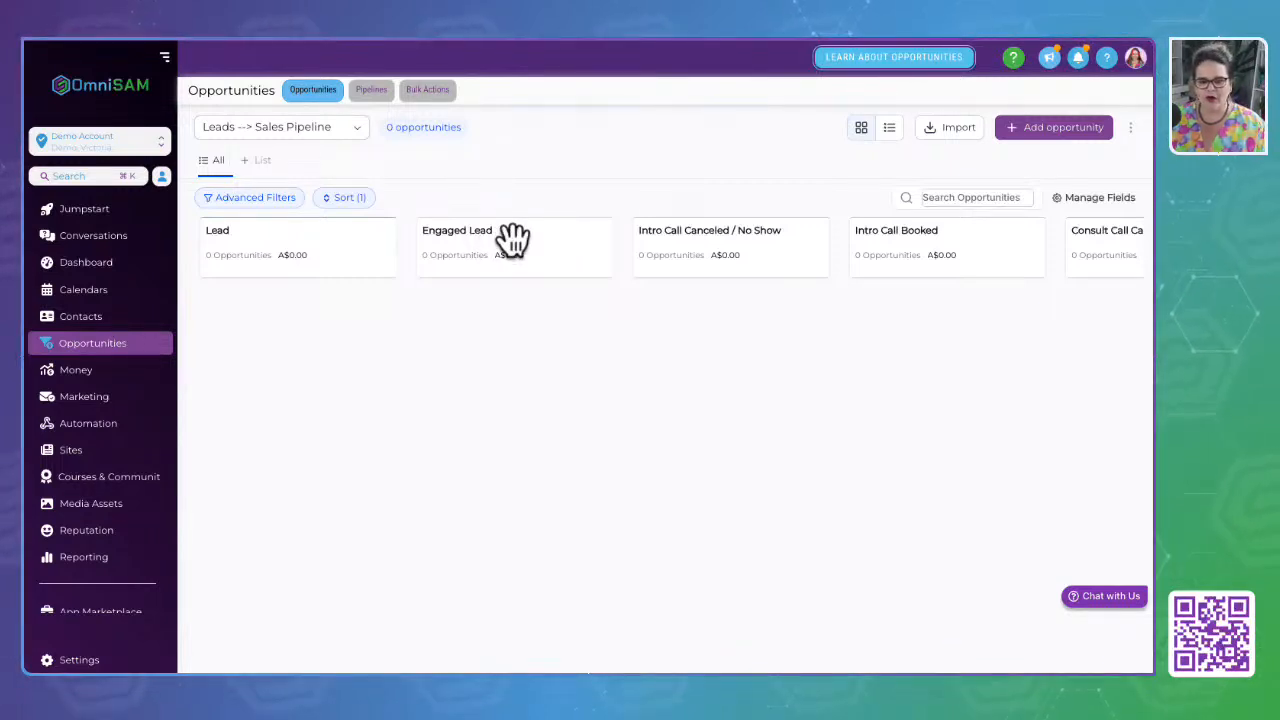
scroll(512, 240, "right", 3)
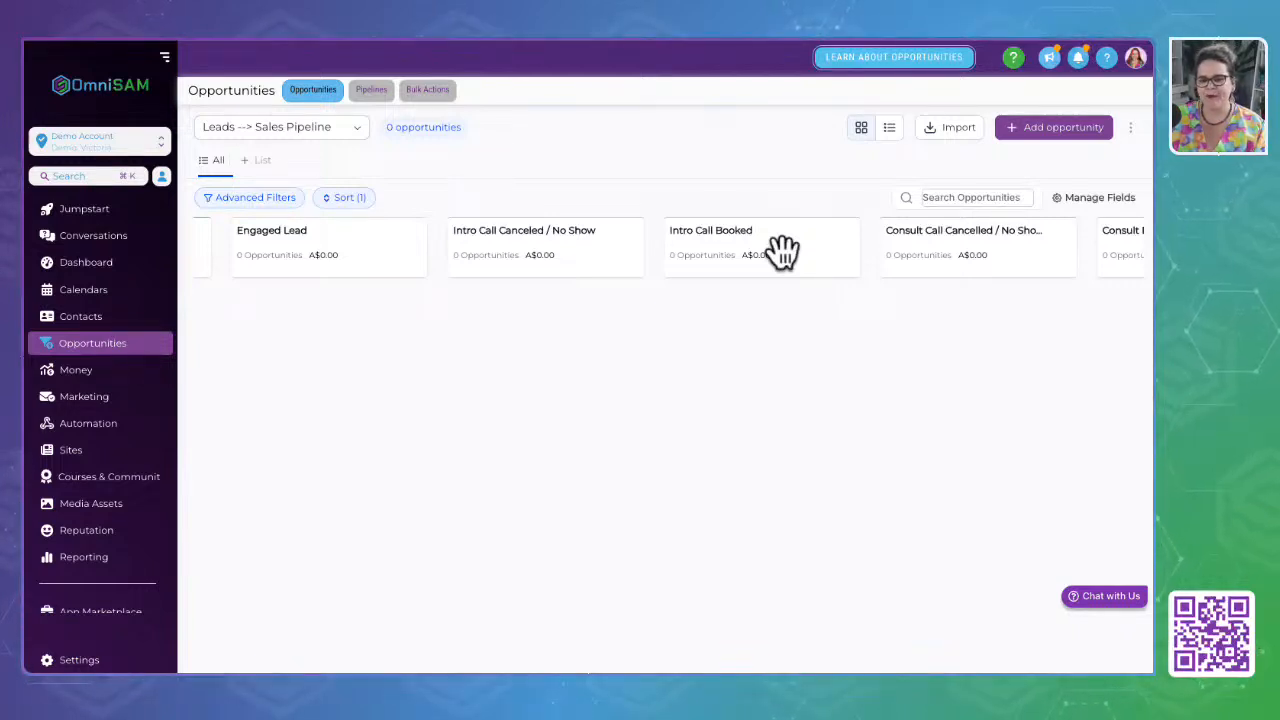
scroll(782, 252, "right", 3)
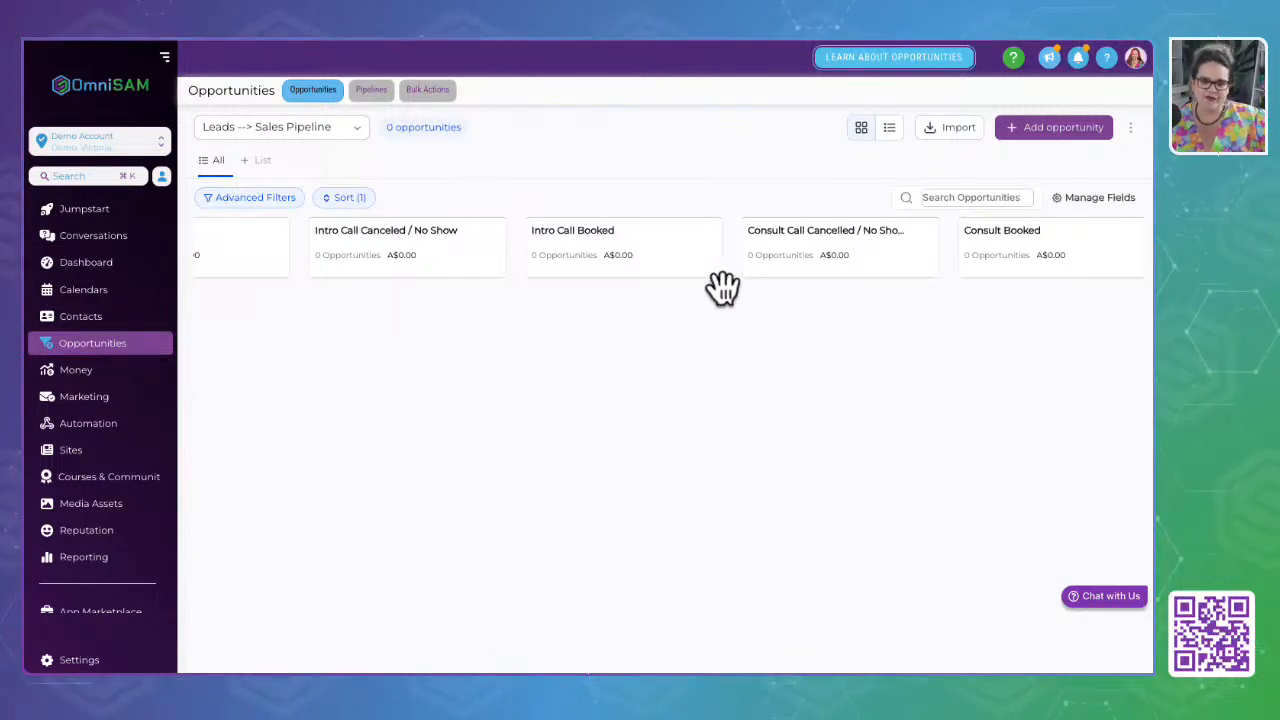
scroll(763, 258, "right", 5)
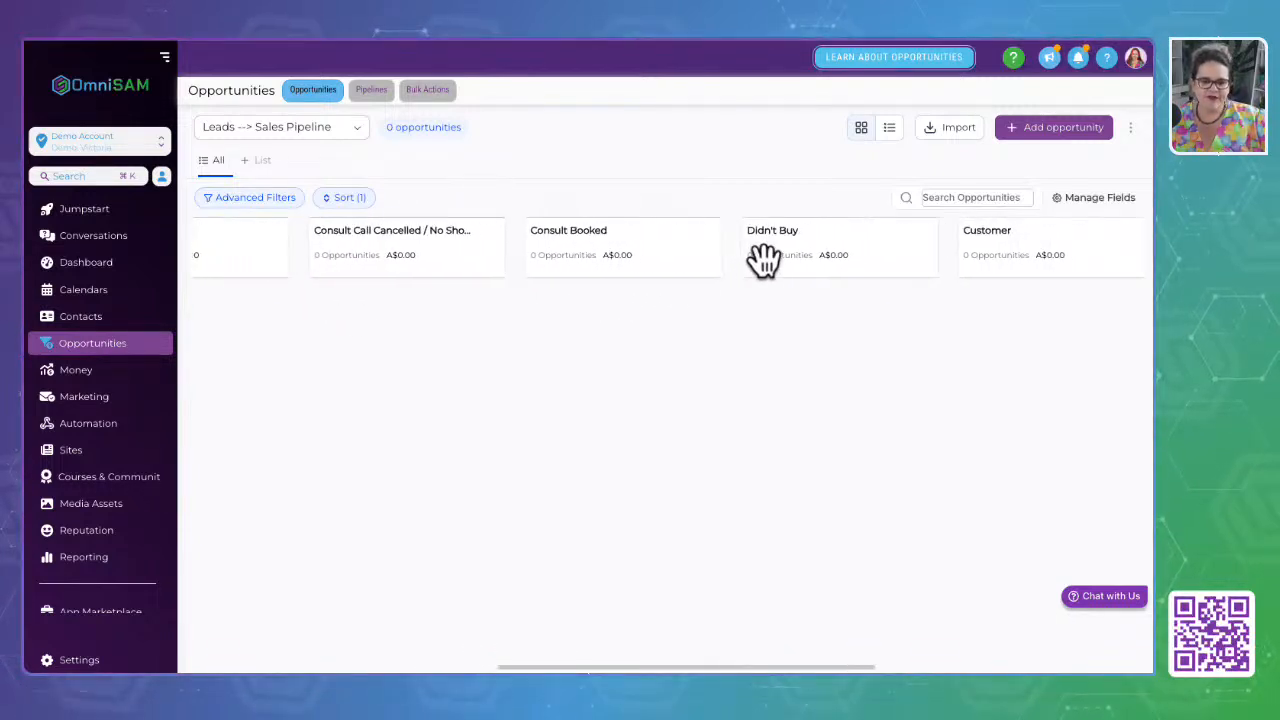
scroll(612, 258, "right", 3)
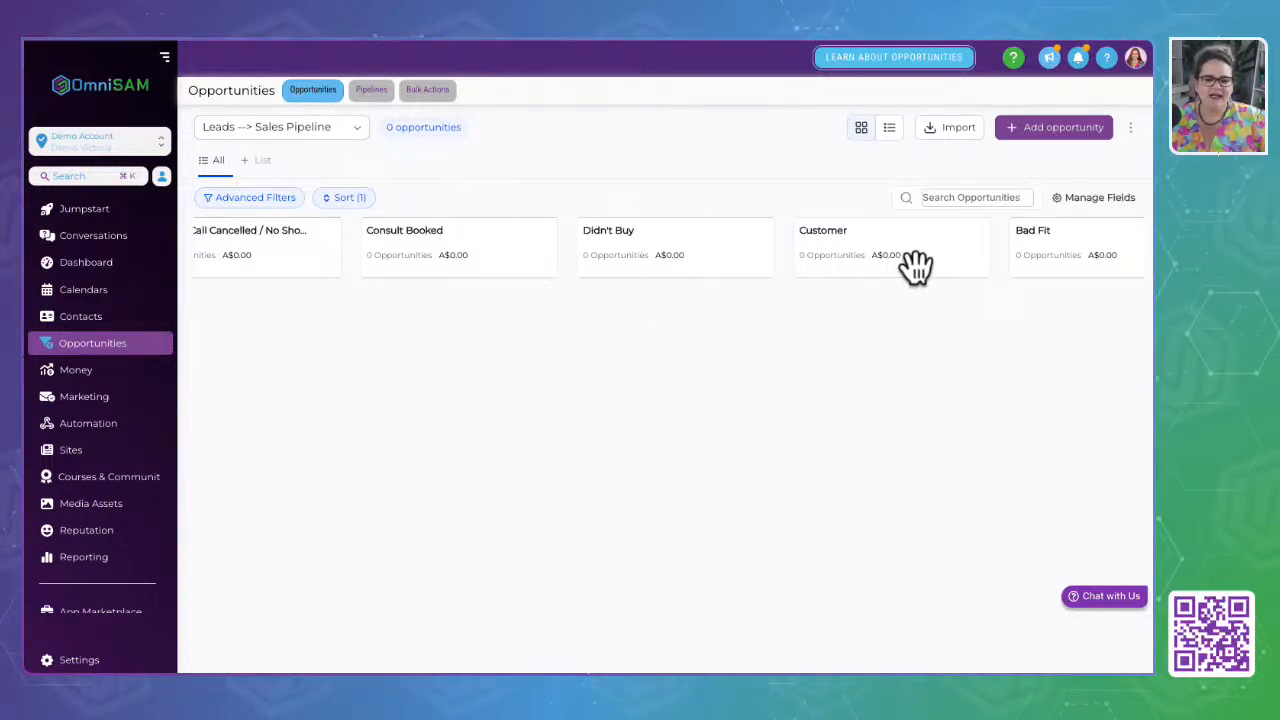
scroll(910, 265, "right", 2)
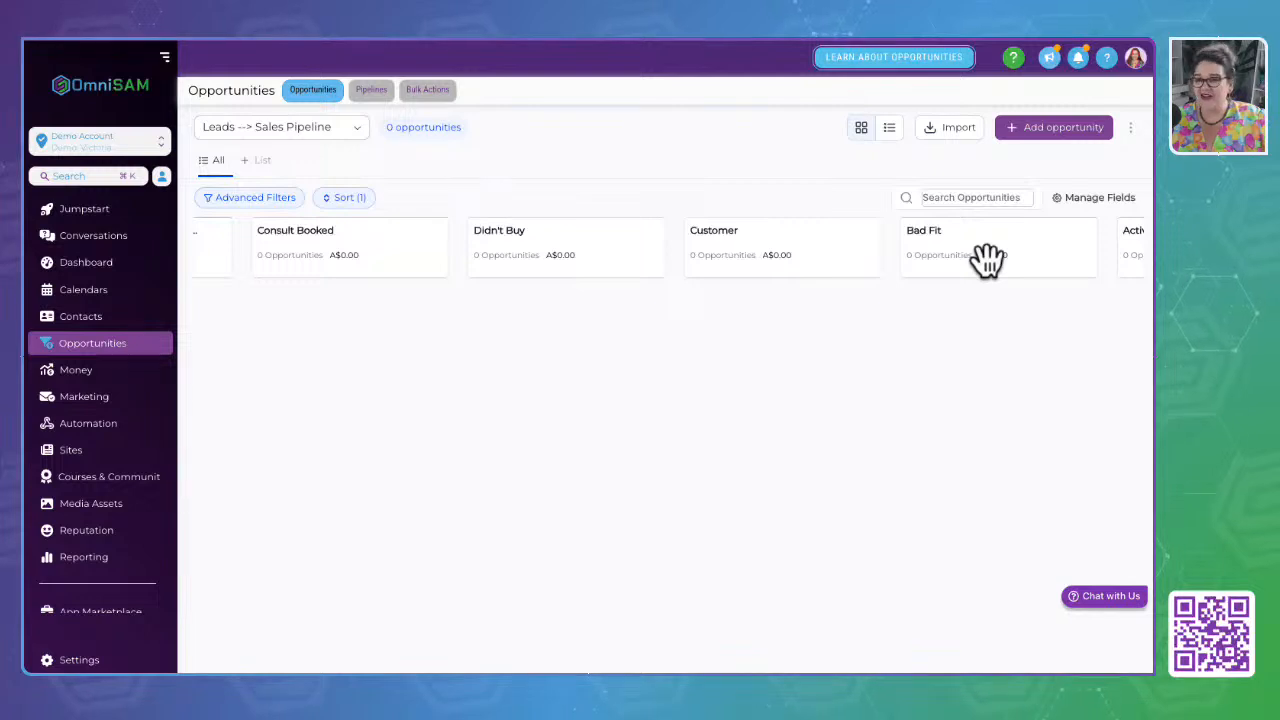
scroll(987, 258, "right", 4)
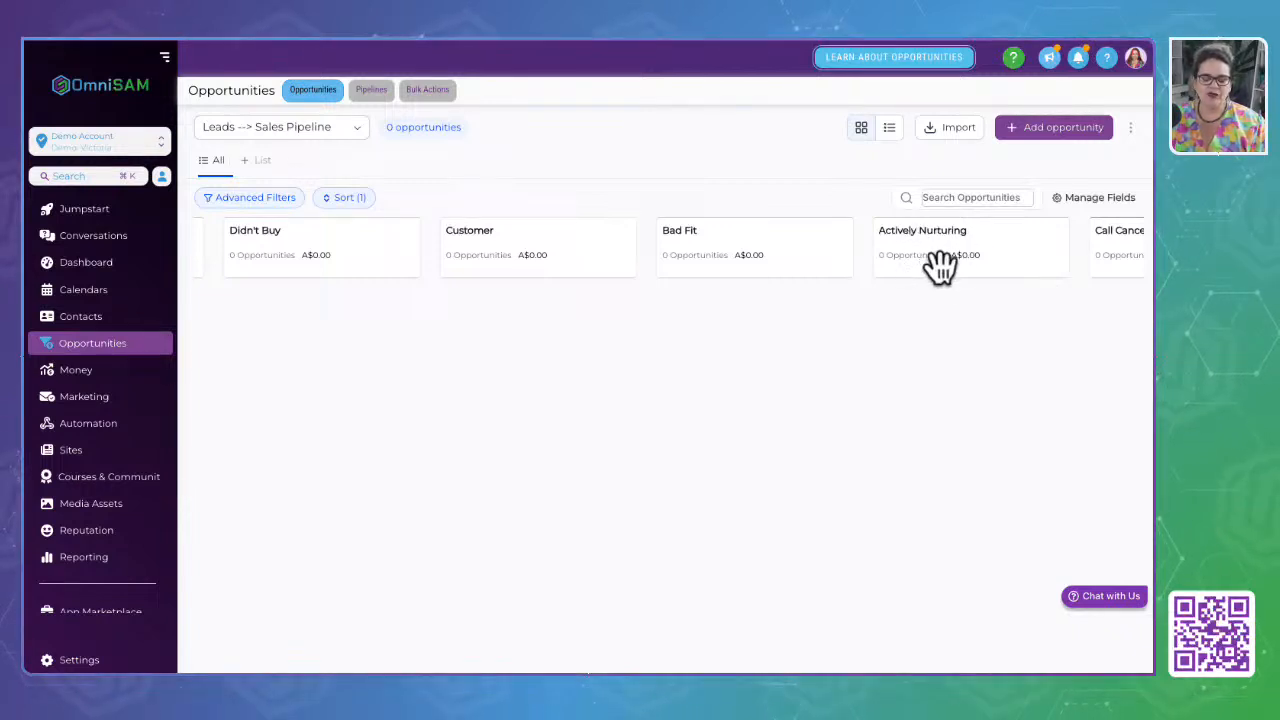
scroll(663, 249, "left", 10)
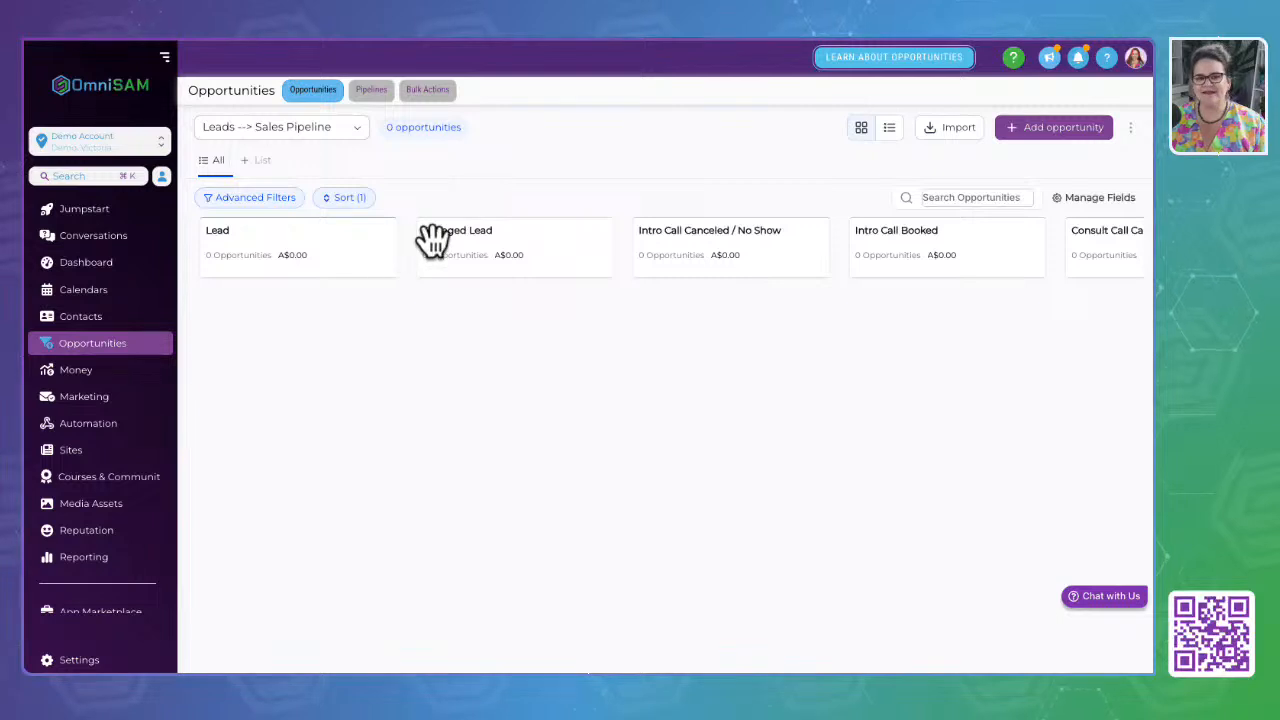
scroll(452, 245, "right", 10)
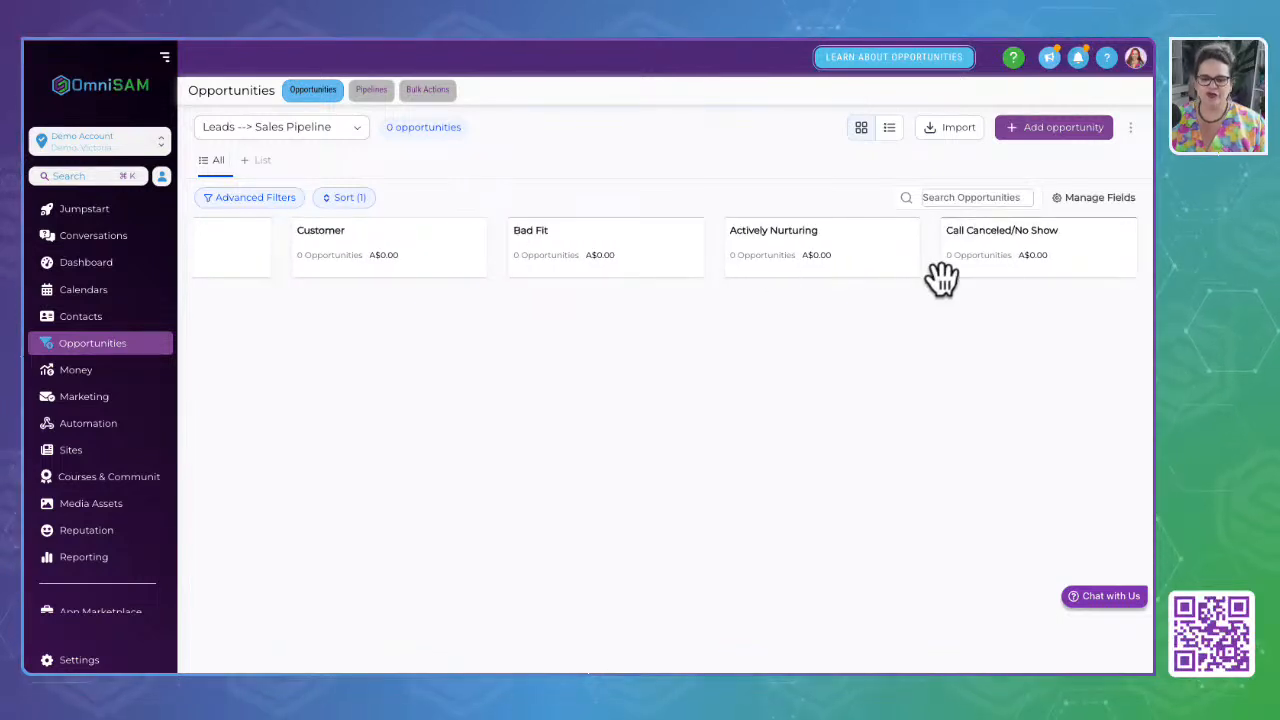
Switch the board to Lead Pipeline and move opportunity cards between the Interested, Booked Appointment and Not Interested stages
left_click(310, 130)
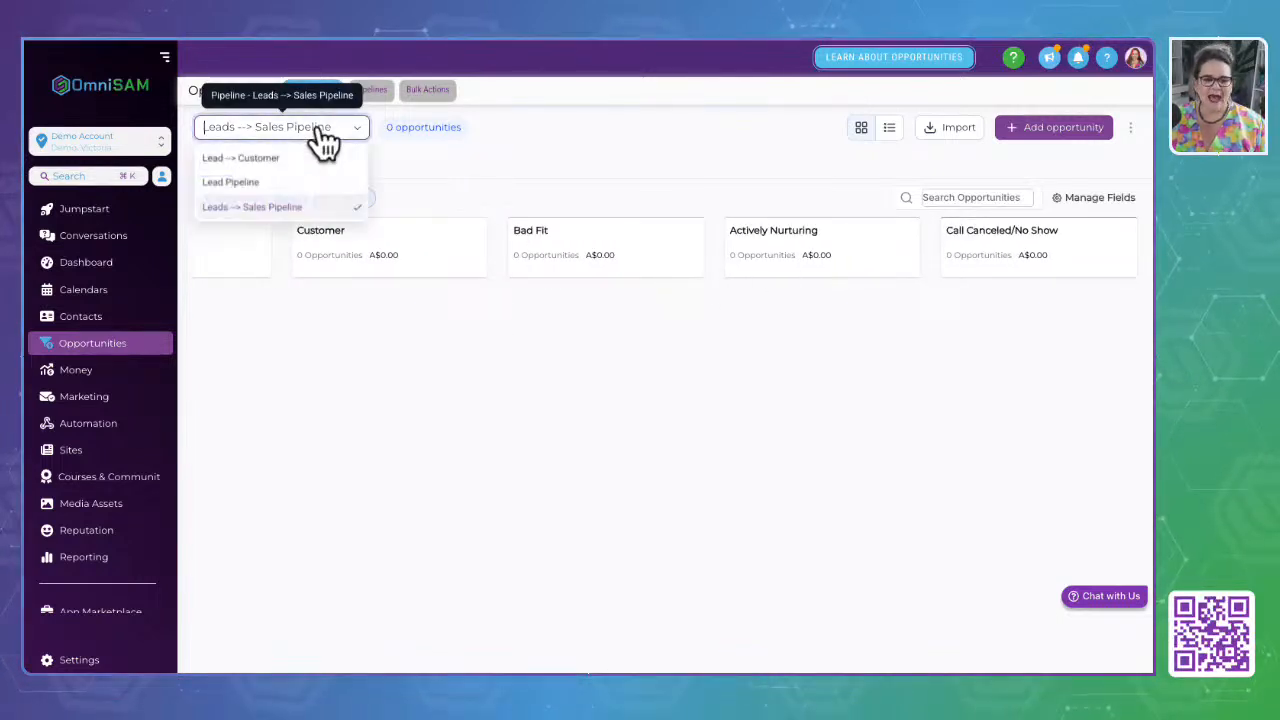
left_click(240, 184)
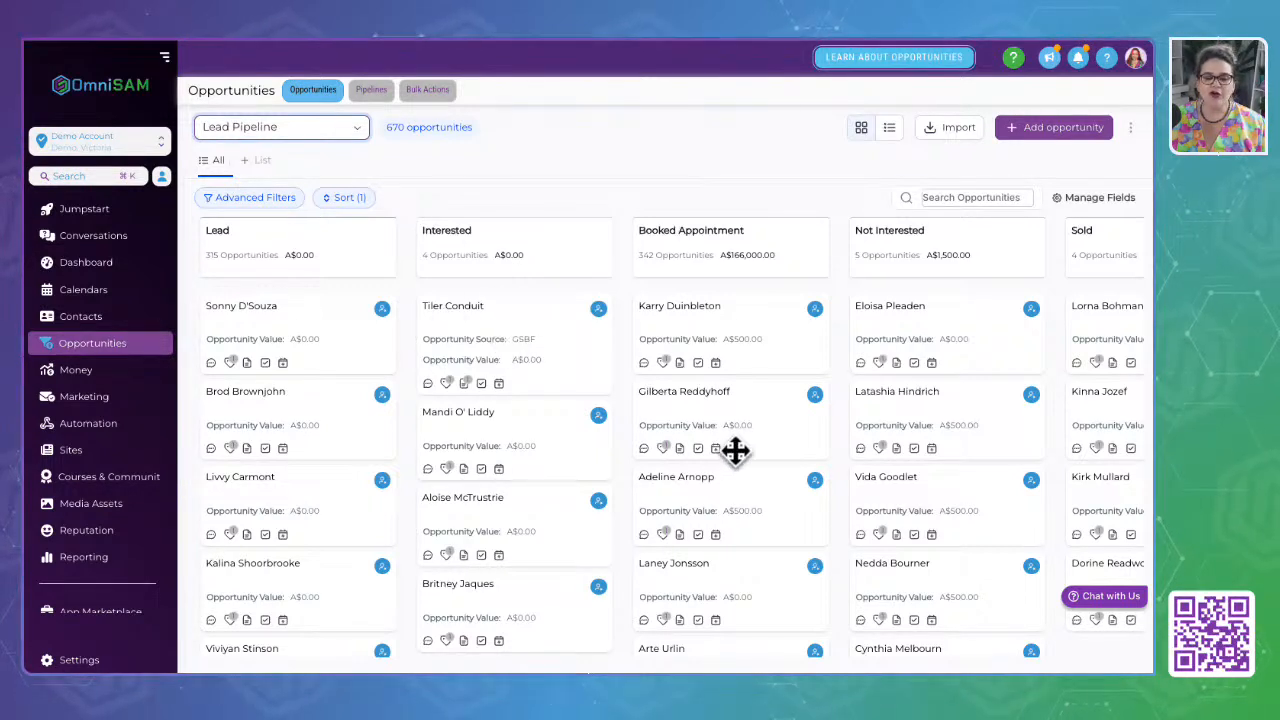
mouse_move(511, 346)
left_mouse_down()
mouse_move(700, 366)
mouse_move(732, 356)
mouse_move(520, 367)
left_mouse_up()
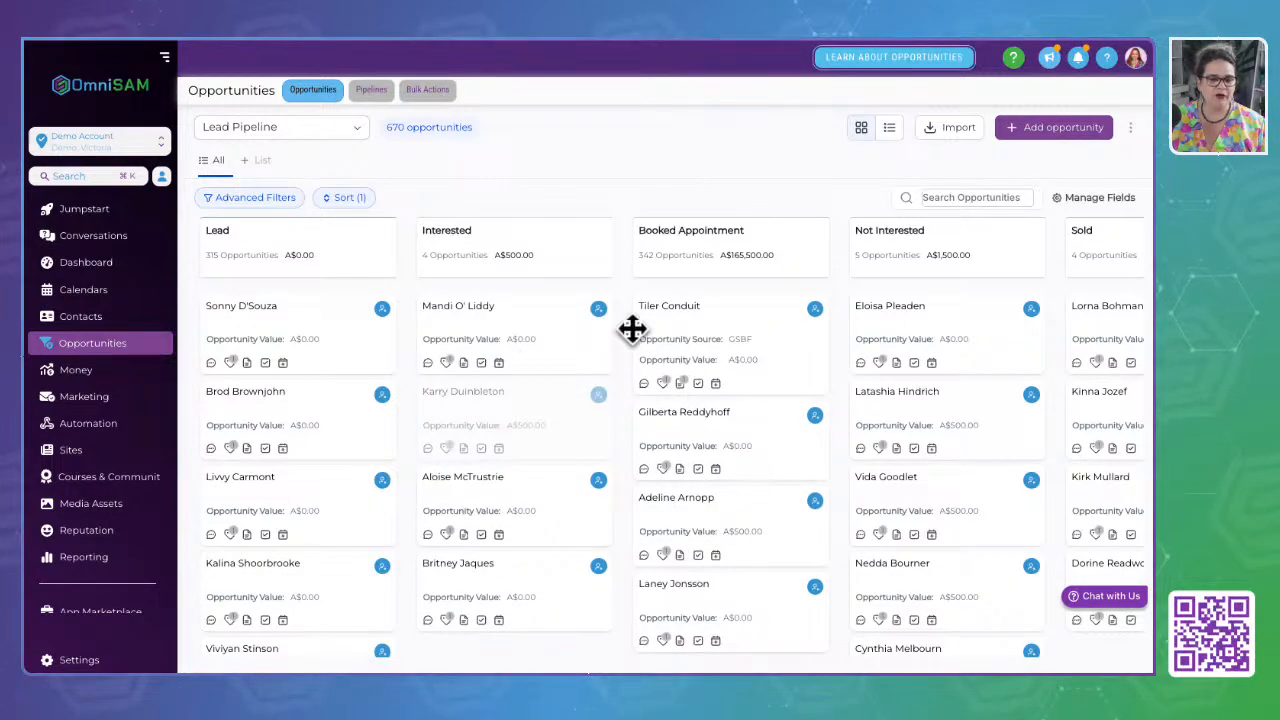
left_click_drag(789, 337, 968, 344)
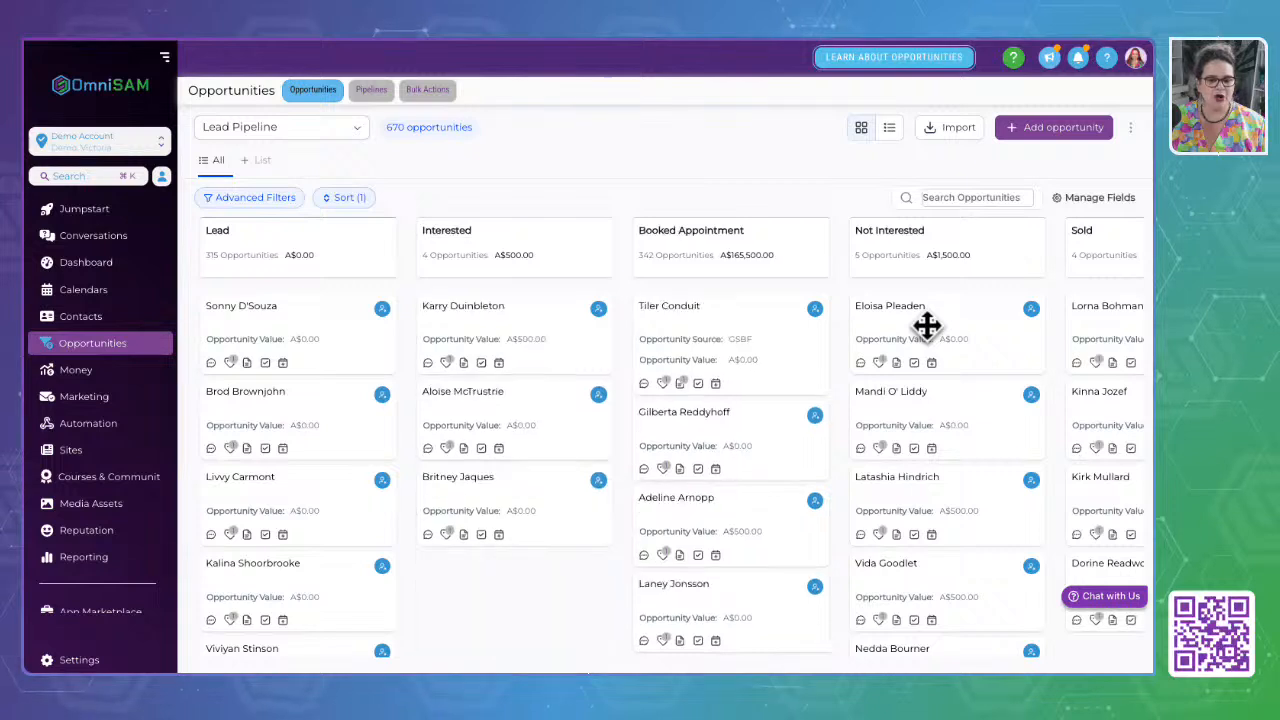
Open the contact record of the first Not Interested opportunity, review its tags, automation and opportunities sections, and return to the board
left_click(880, 308)
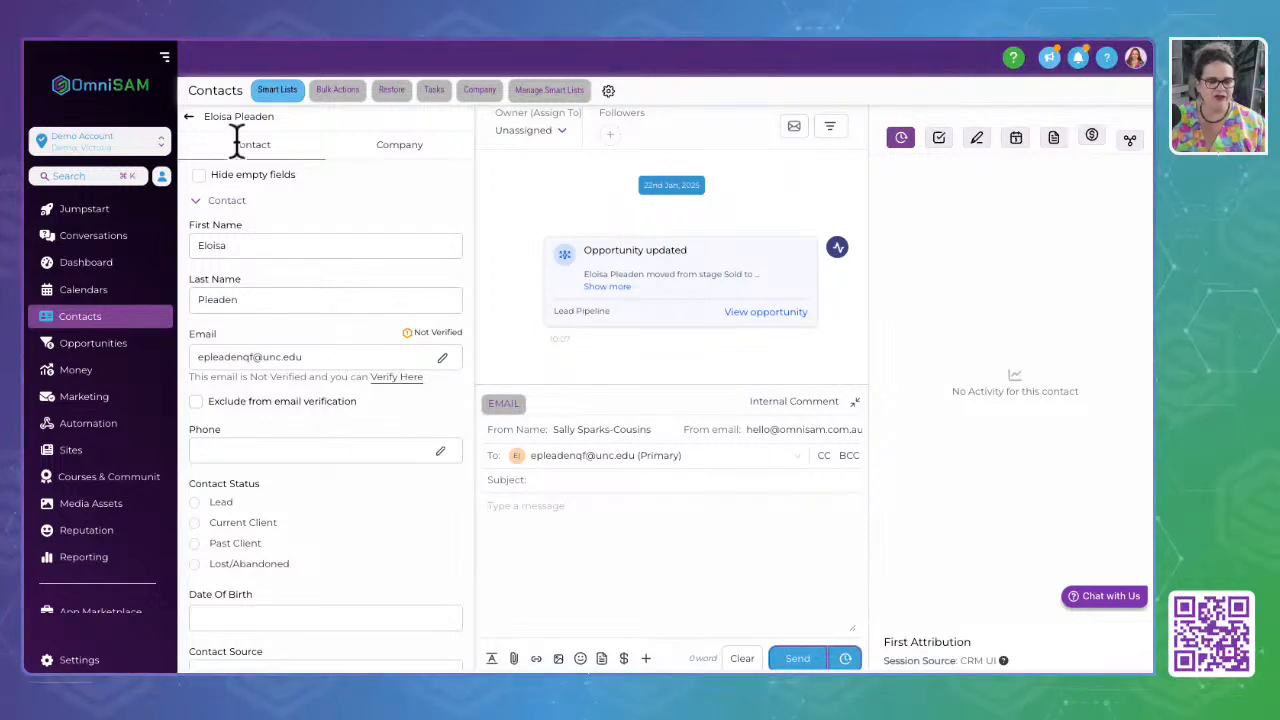
left_click(197, 212)
scroll(268, 316, "down", 10)
scroll(265, 318, "up", 3)
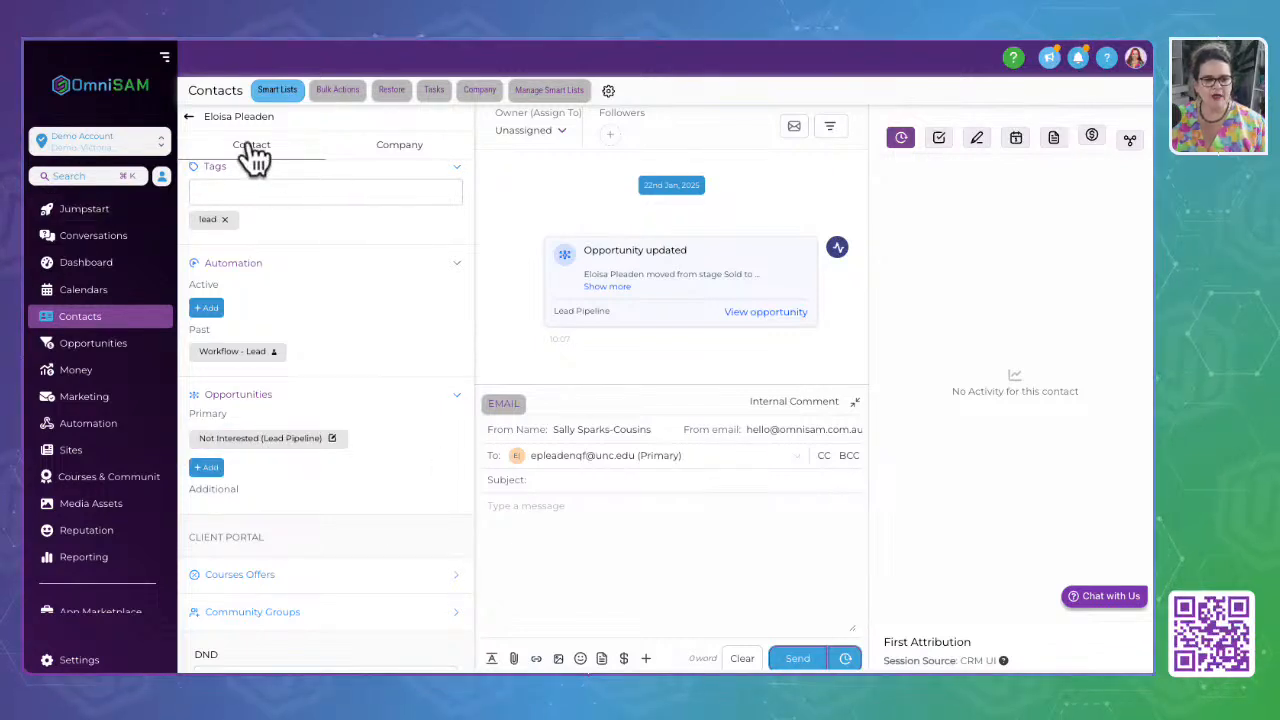
left_click(188, 117)
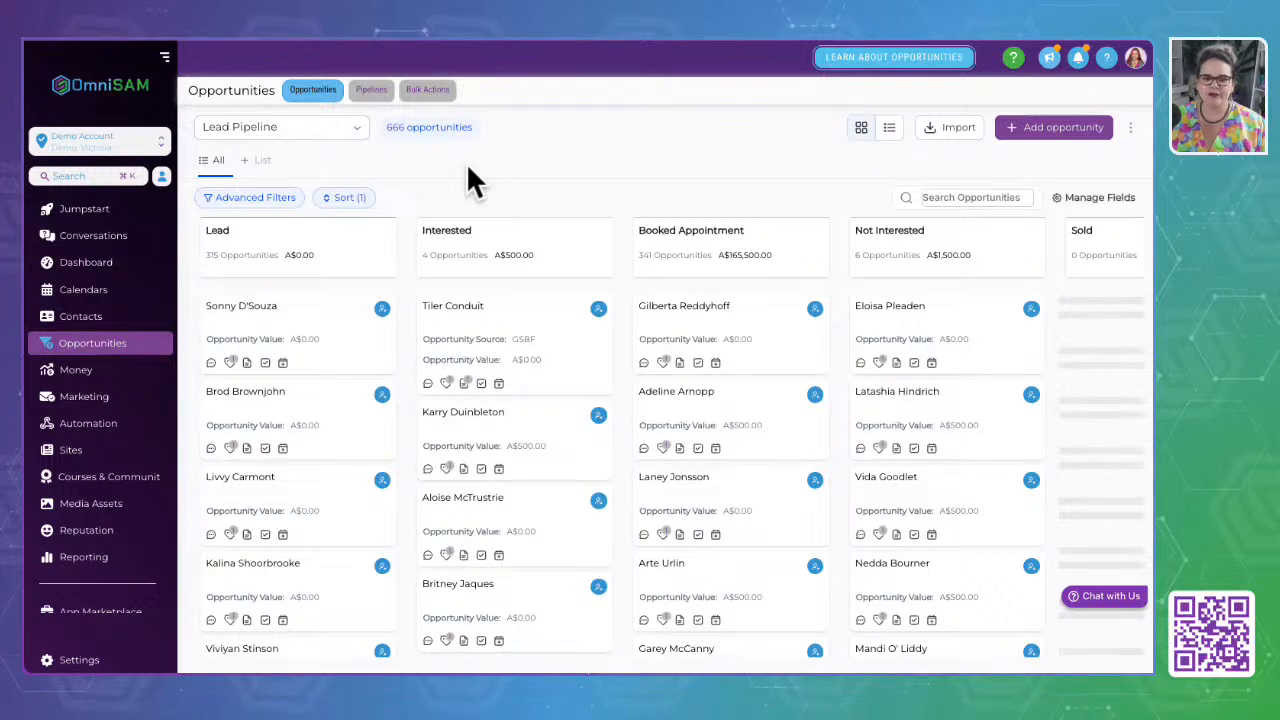
View the list of pipelines available in the demo account, keeping Lead Pipeline selected
left_click(297, 130)
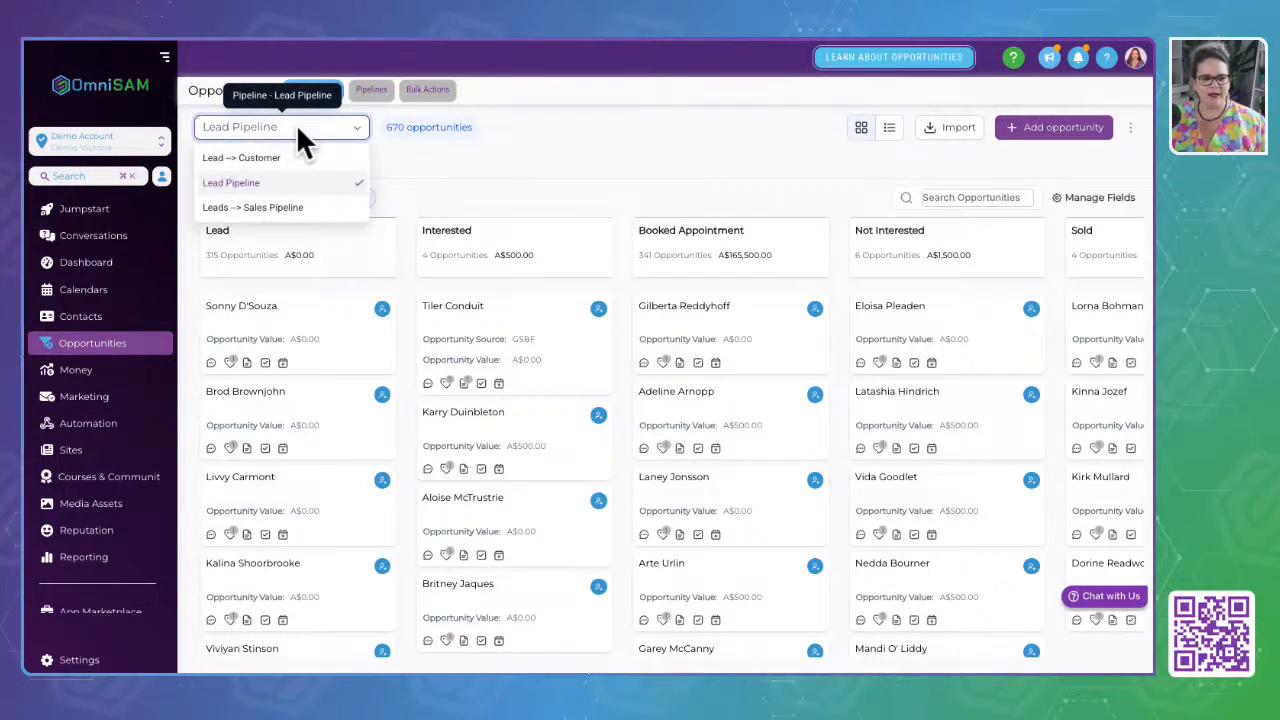
left_click(535, 180)
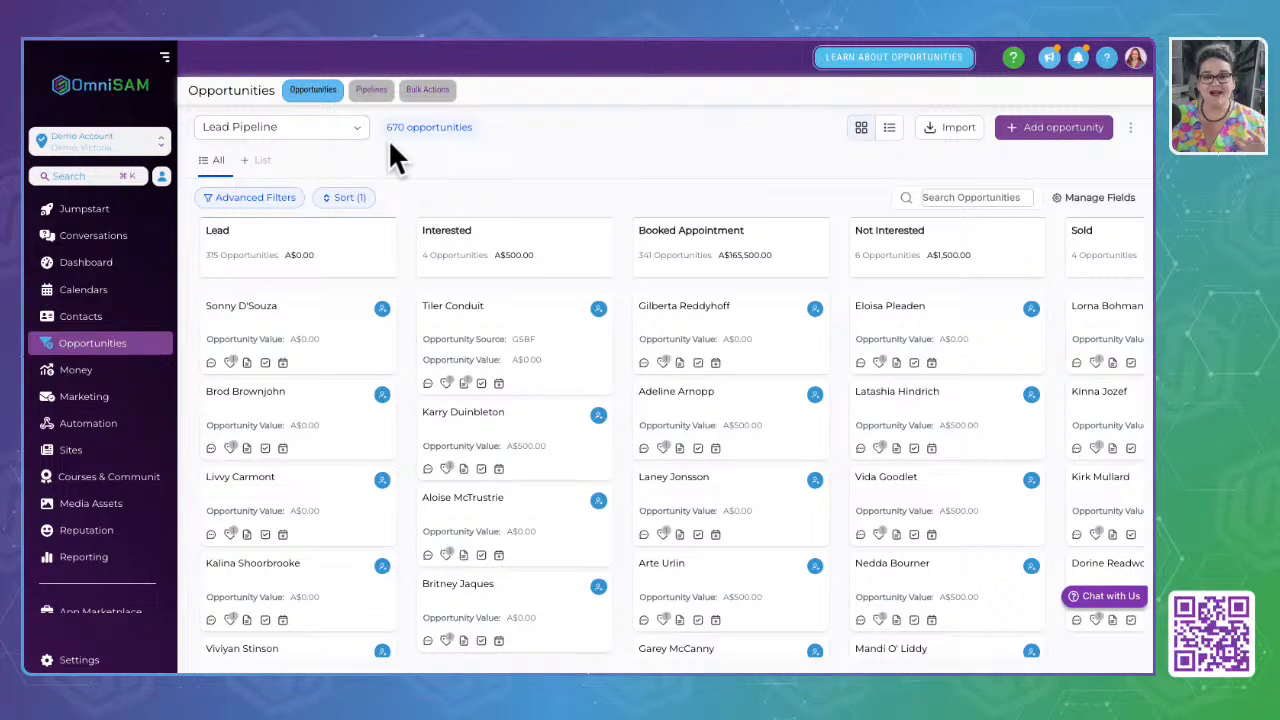
left_click(551, 170)
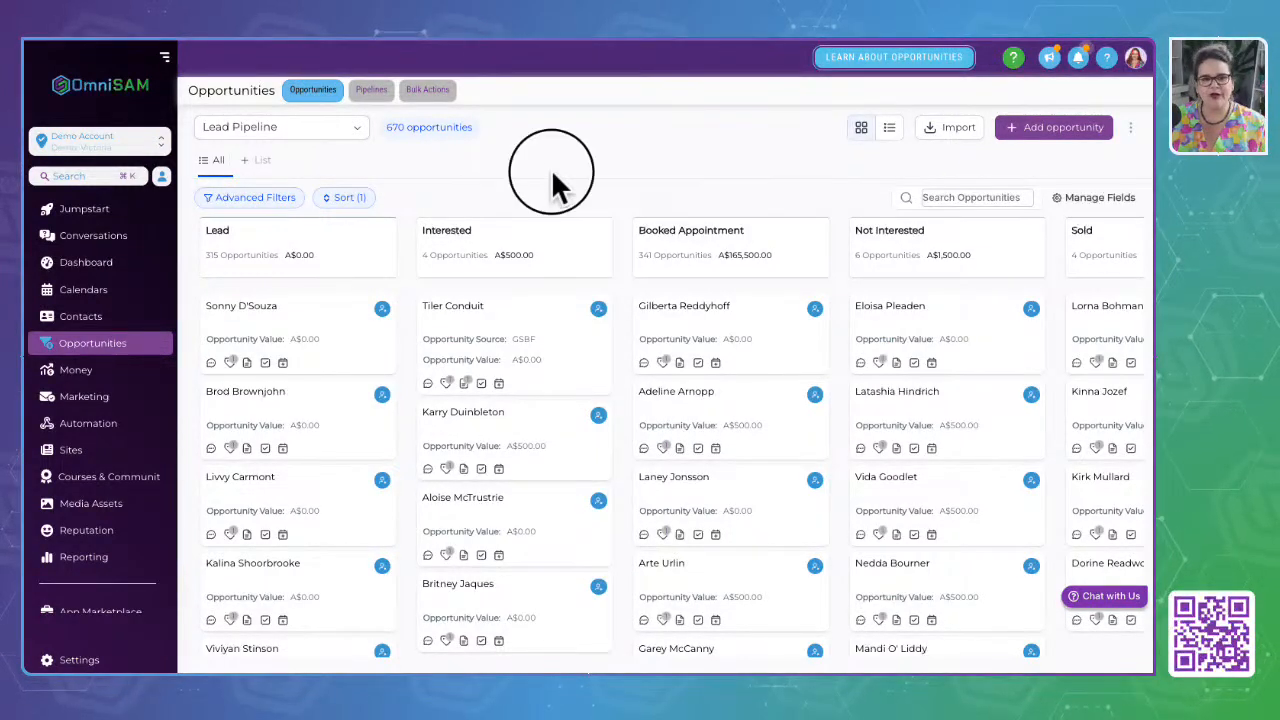
Search the accounts for "net" and switch to the AIAB: Network Marketing account
left_click(60, 148)
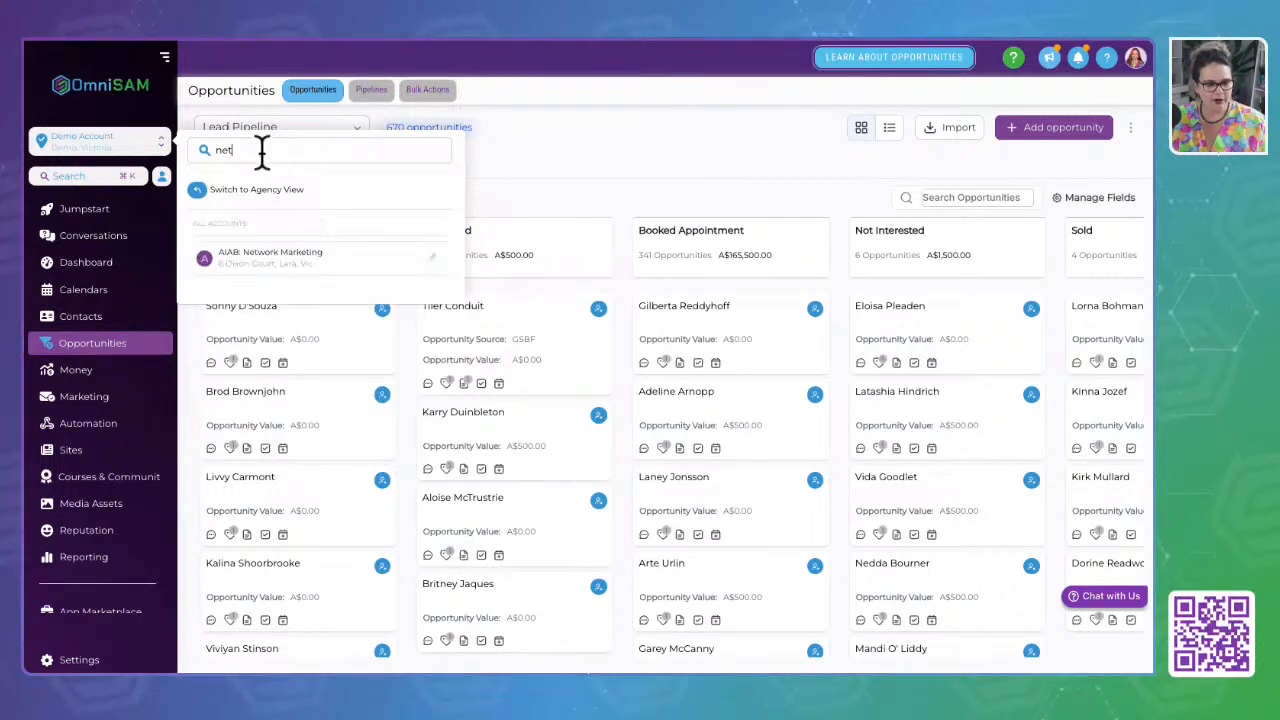
left_click(251, 262)
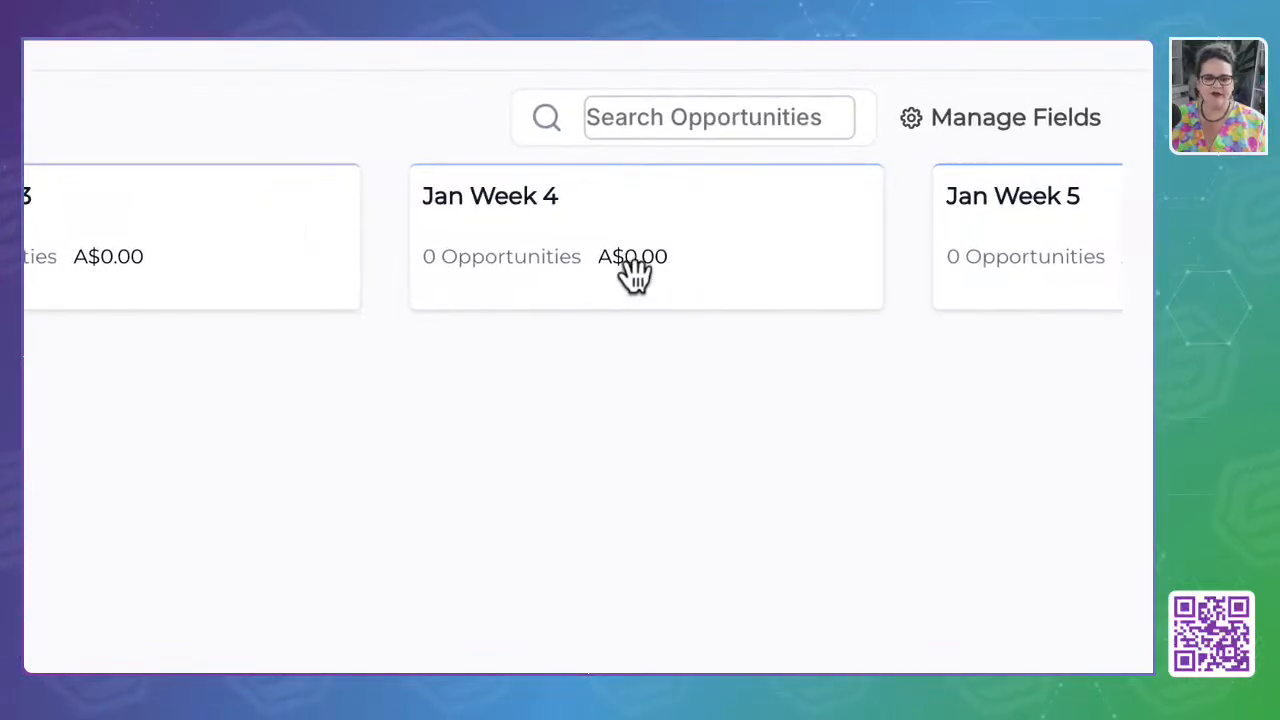
Examine the weekly stages of the Follow-Up Pipeline from January through May
scroll(650, 244, "right", 6)
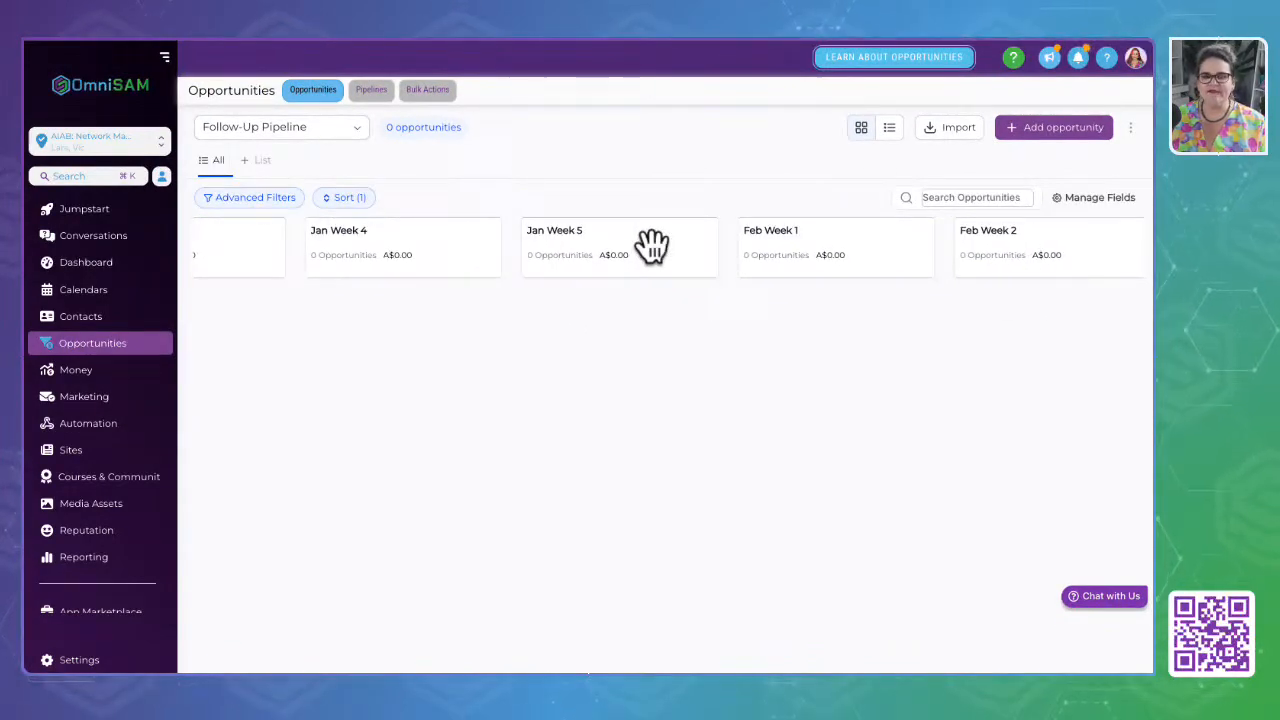
scroll(651, 244, "right", 5)
scroll(651, 244, "right", 8)
scroll(651, 244, "right", 5)
scroll(651, 244, "right", 5)
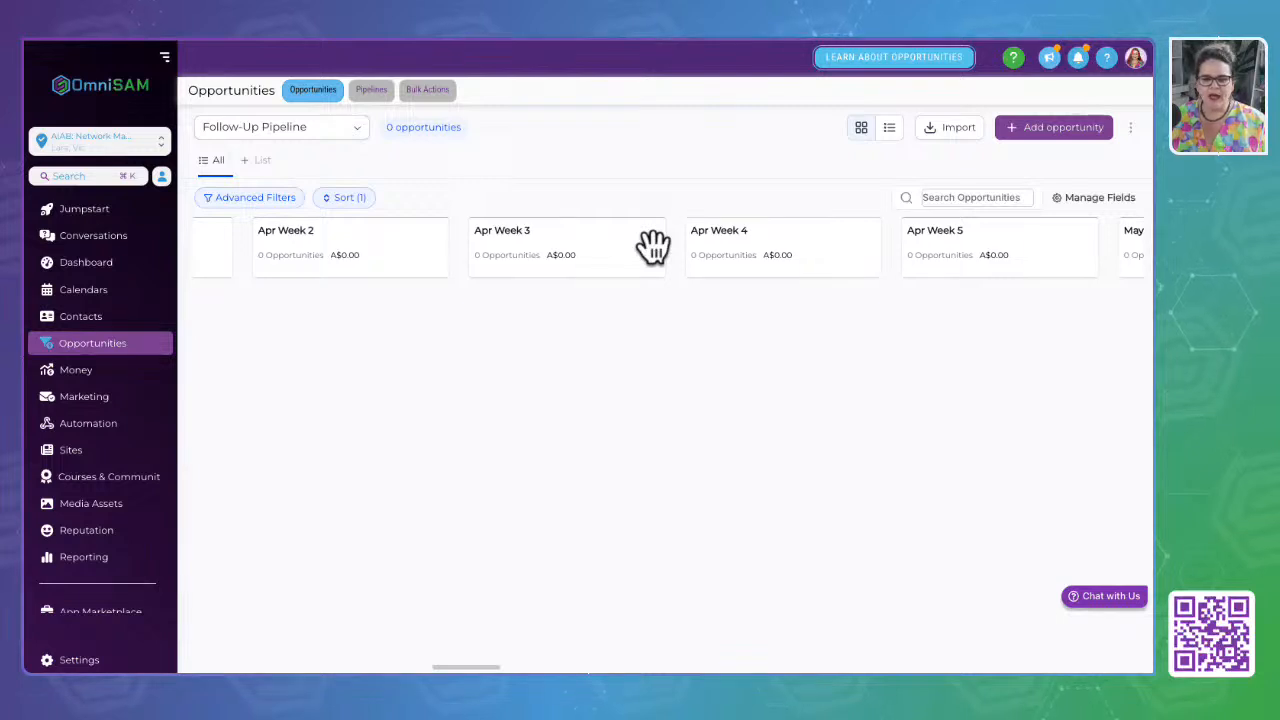
scroll(651, 244, "left", 2)
scroll(651, 244, "left", 10)
scroll(651, 244, "left", 2)
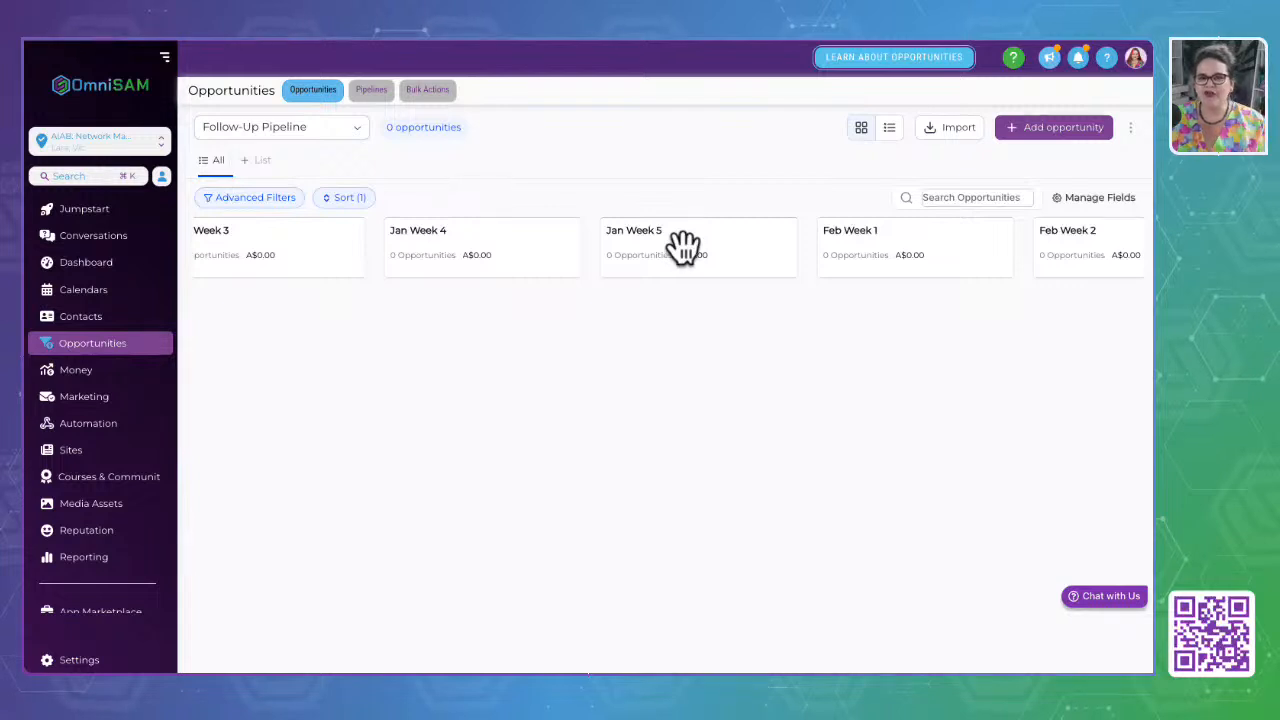
scroll(684, 245, "right", 15)
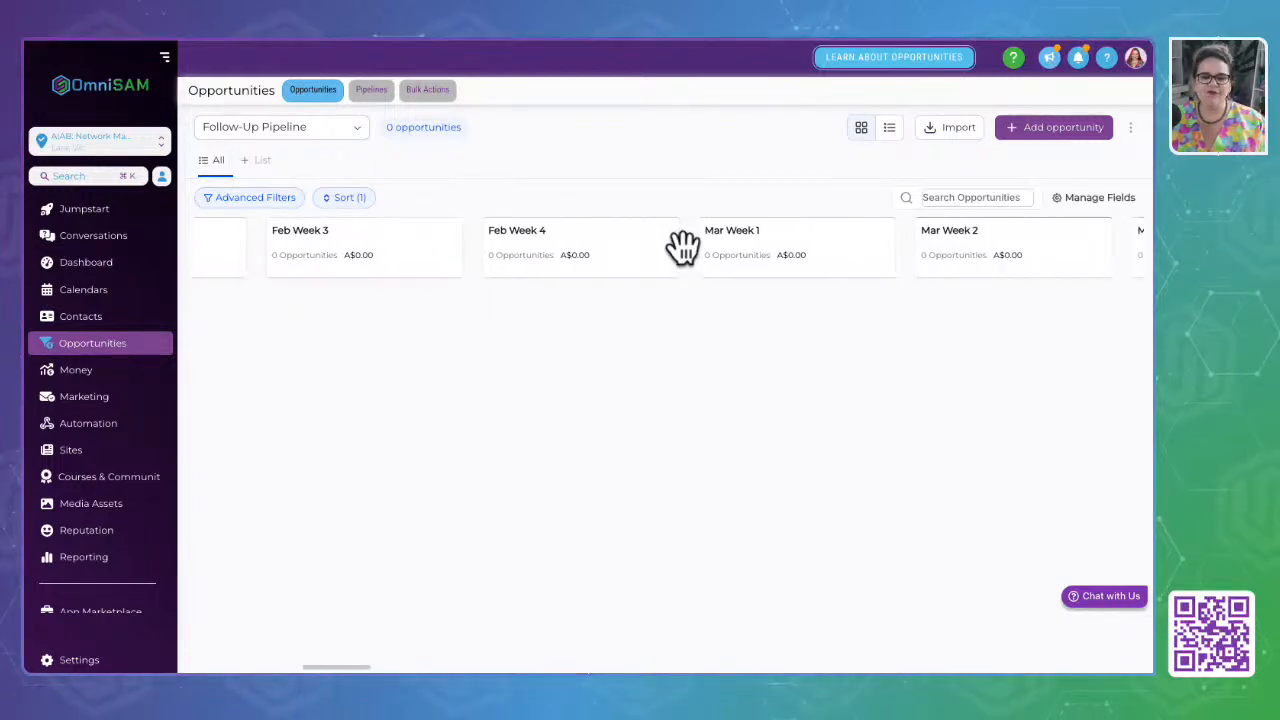
scroll(684, 245, "right", 15)
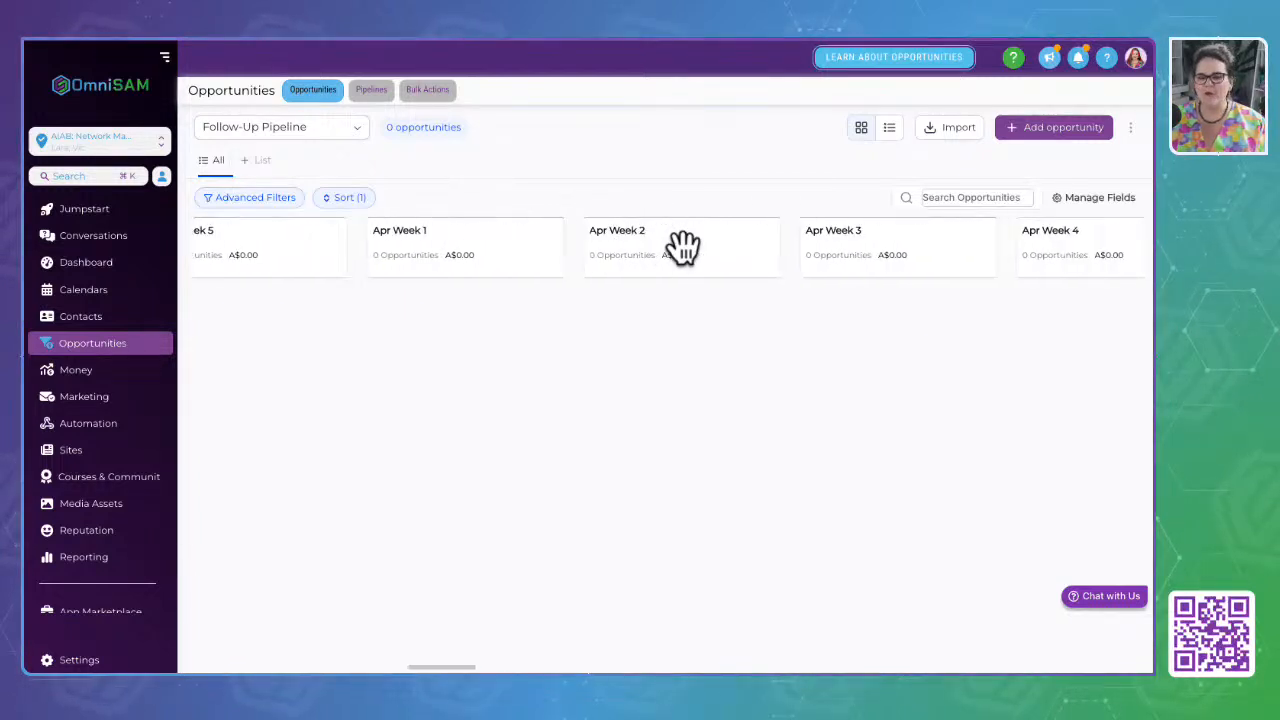
scroll(684, 245, "right", 10)
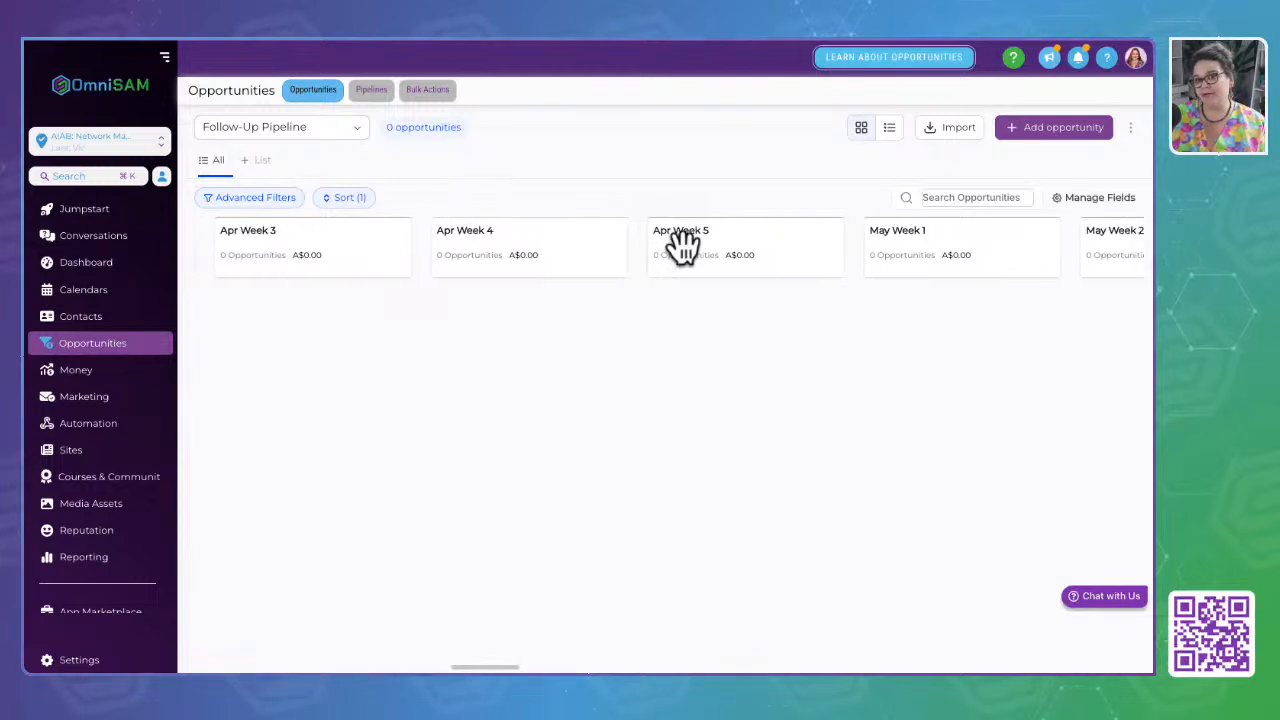
scroll(684, 245, "left", 20)
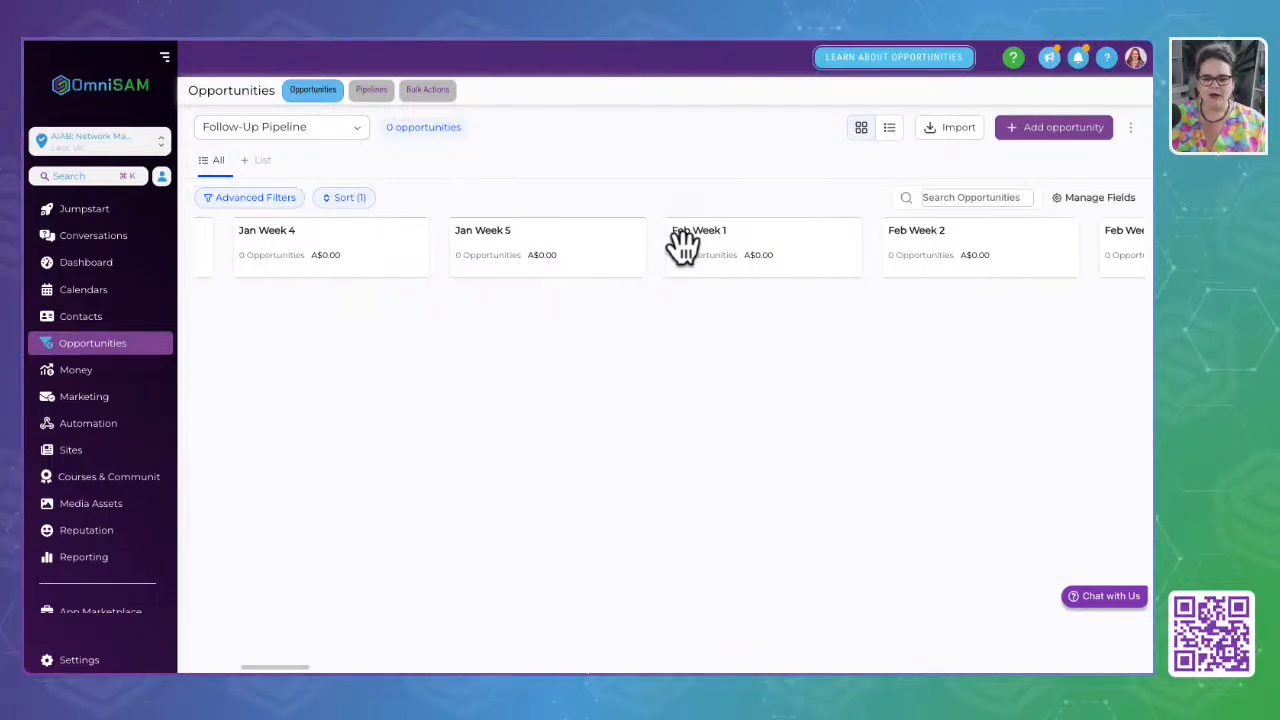
scroll(684, 245, "left", 2)
scroll(684, 245, "right", 4)
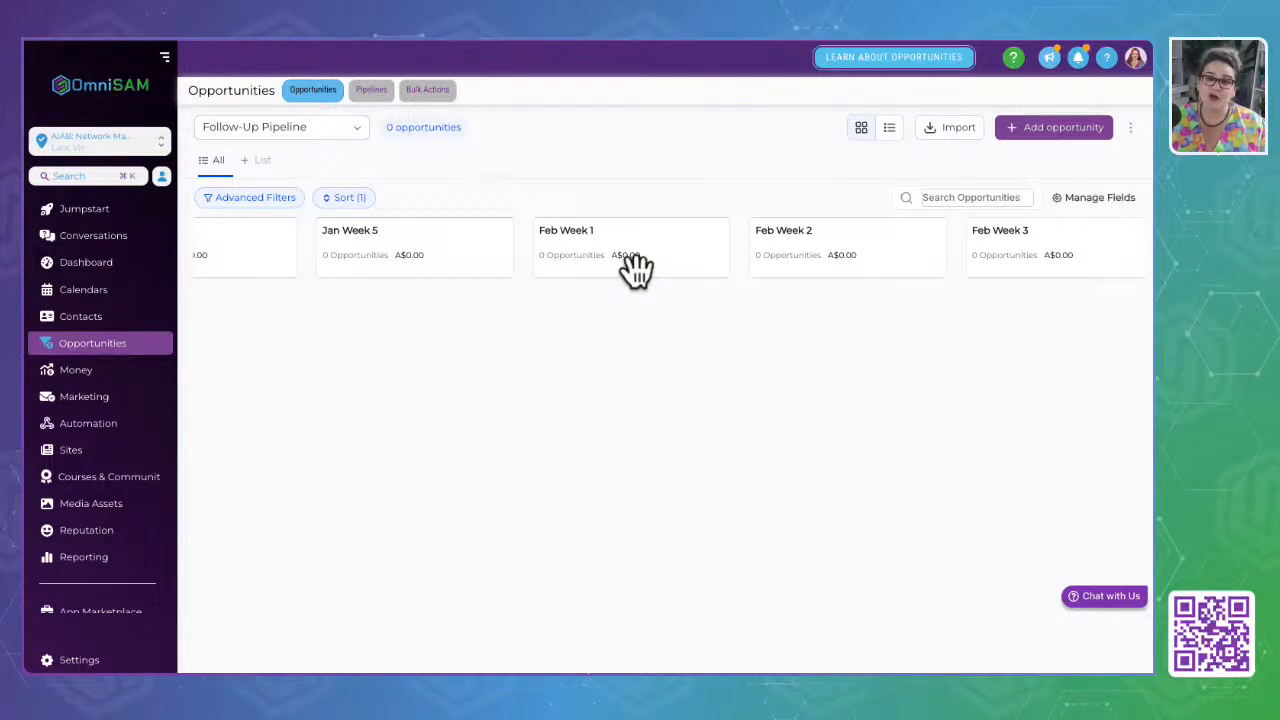
Draft a new pipeline named Weekly Follow-up with stages Jan wk 1 and Jan wk 2, and close the form without saving
left_click(799, 180)
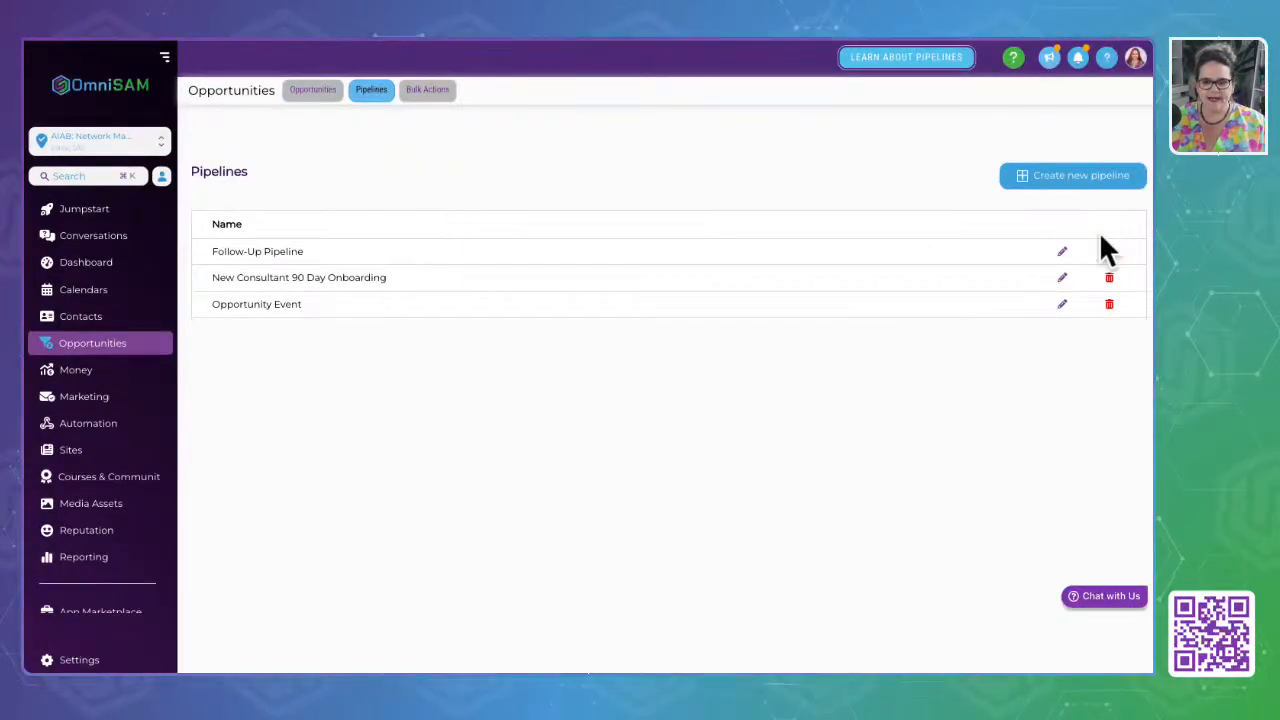
left_click(1062, 178)
left_click(400, 147)
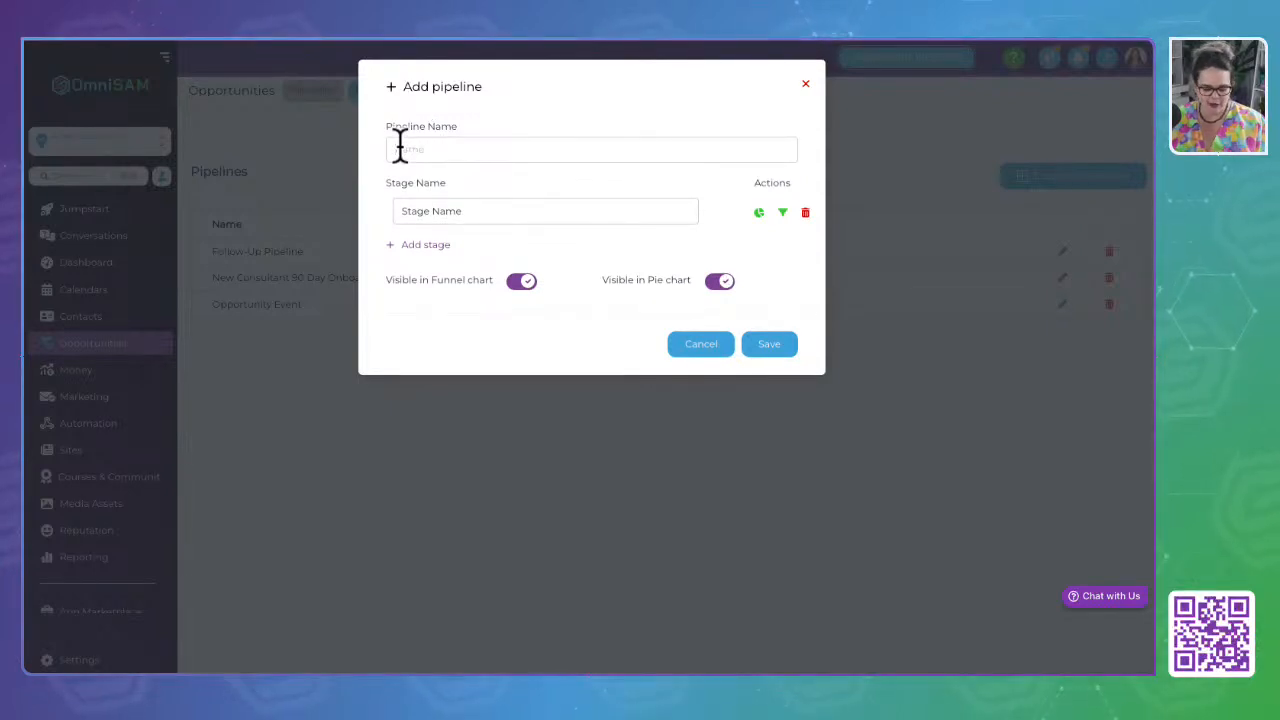
type("Weekly Follow-up")
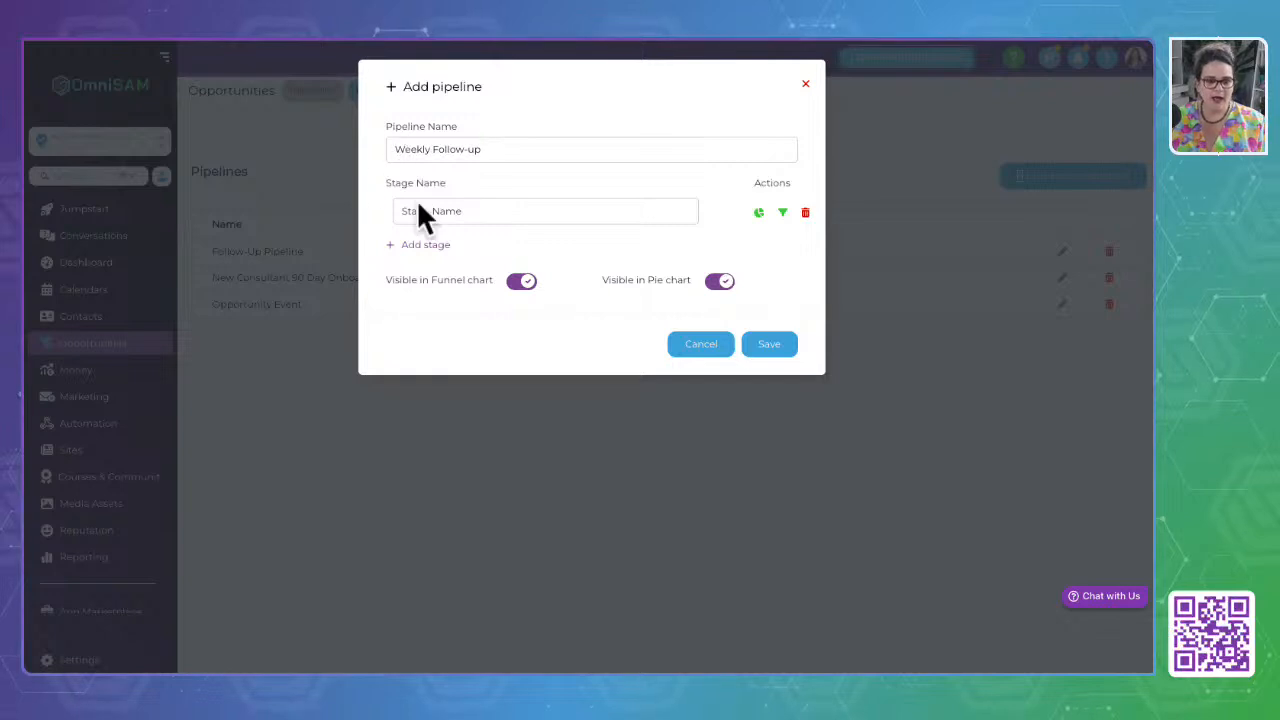
left_click(471, 210)
type("Jan wk 1")
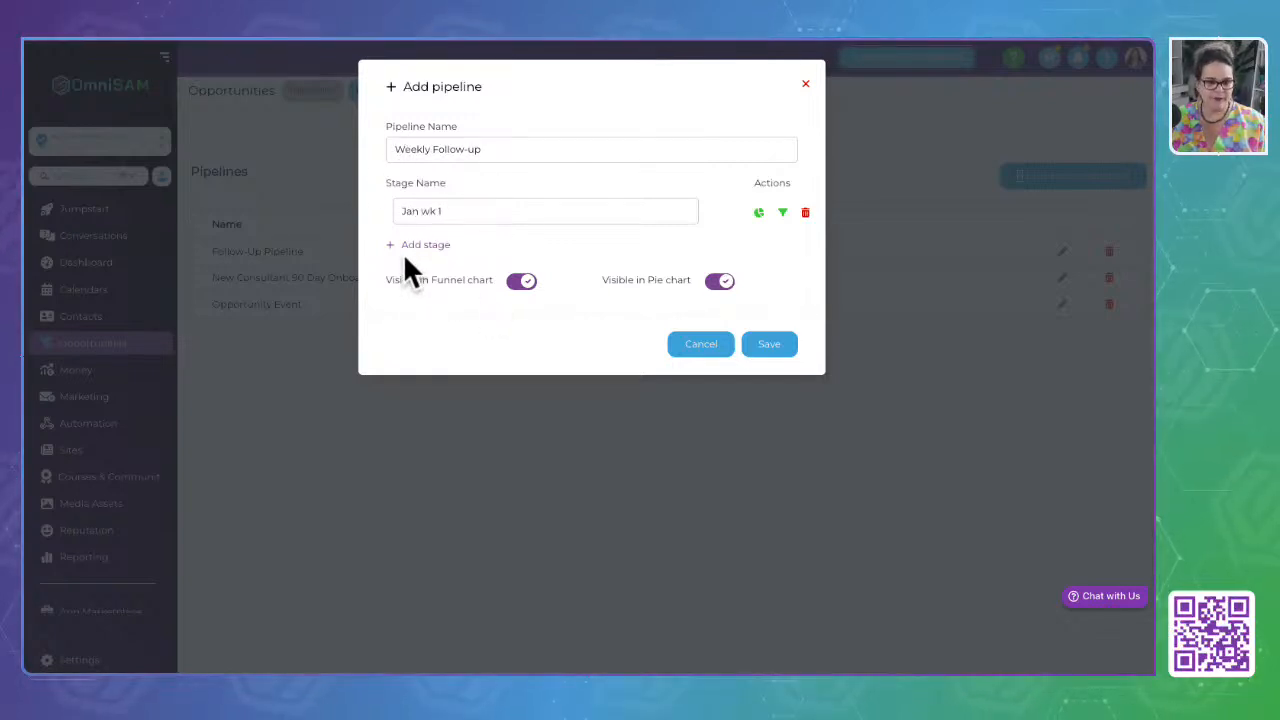
left_click(415, 245)
left_click(471, 249)
type("Jan wk 2")
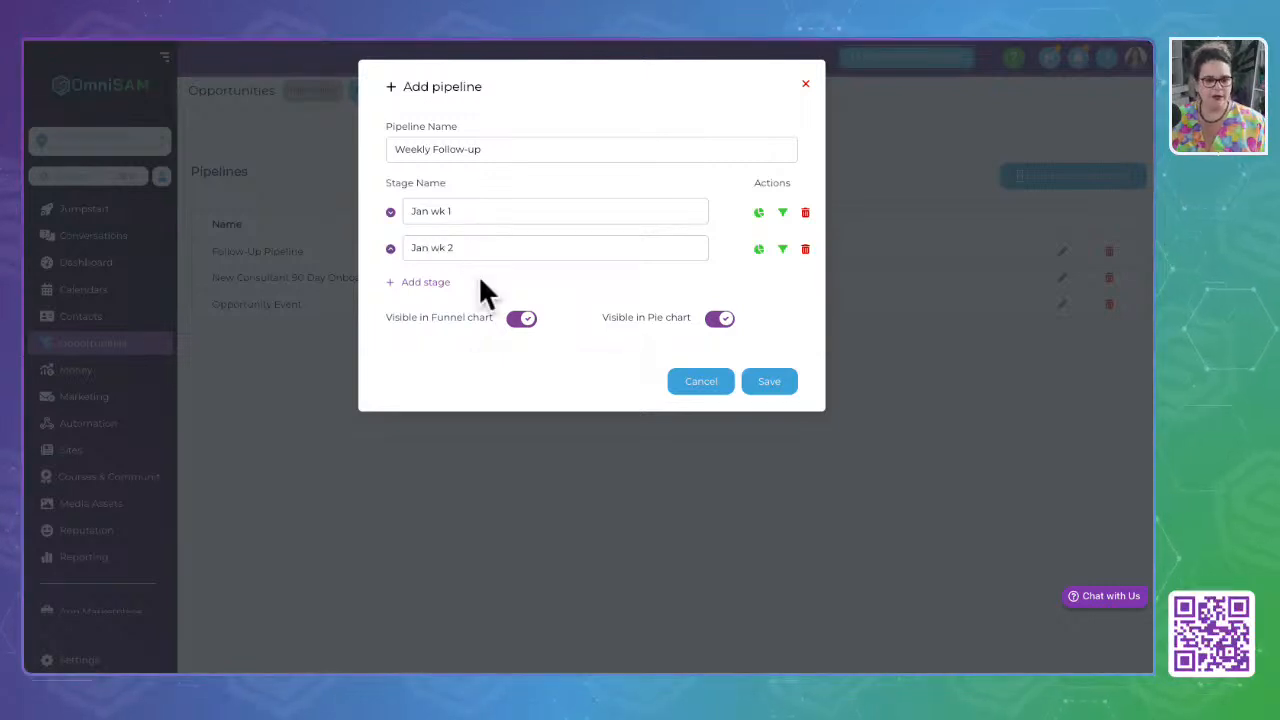
left_click(805, 84)
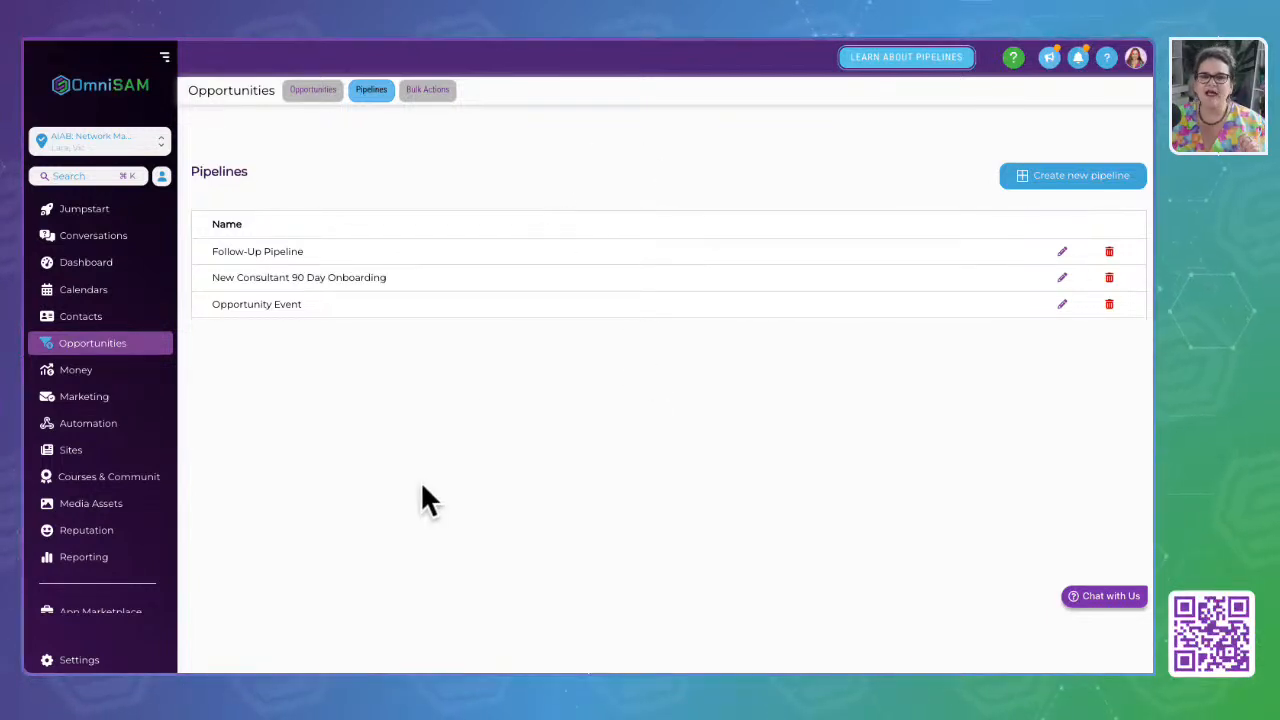
Revisit Contacts and Opportunities briefly, and open the Money section to view its invoice and estimate options
left_click(80, 322)
left_click(80, 346)
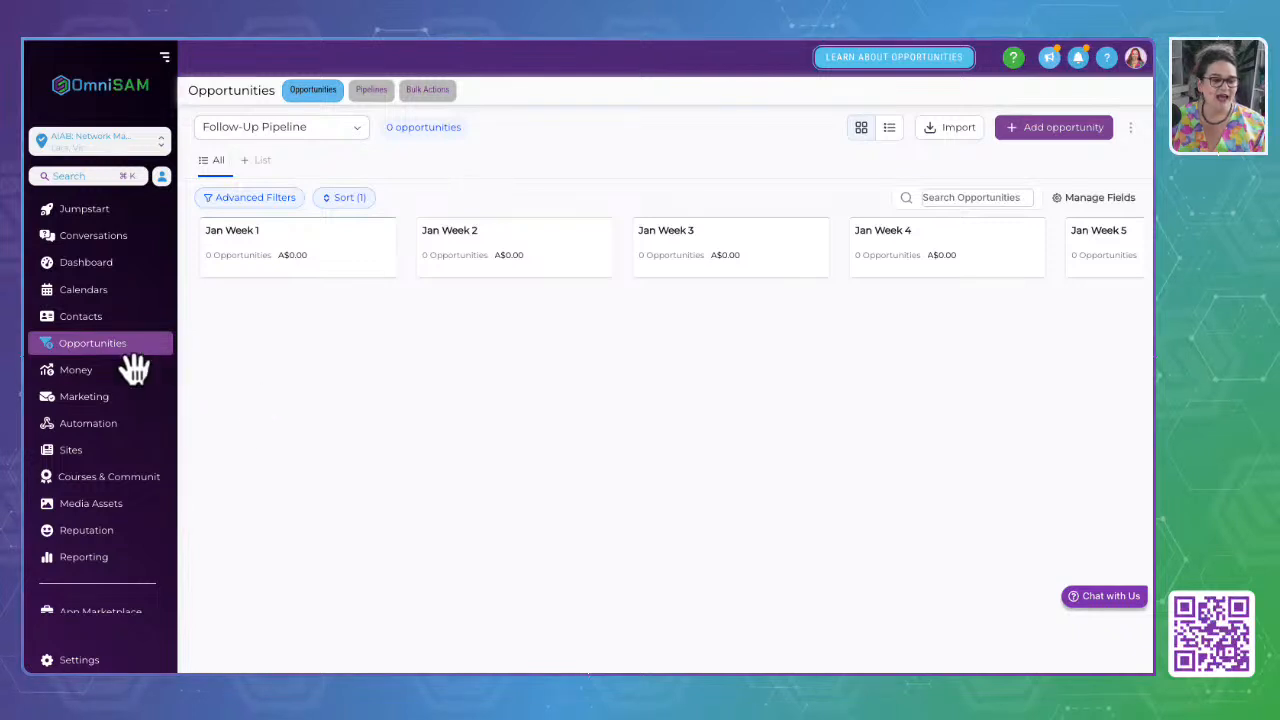
left_click(88, 372)
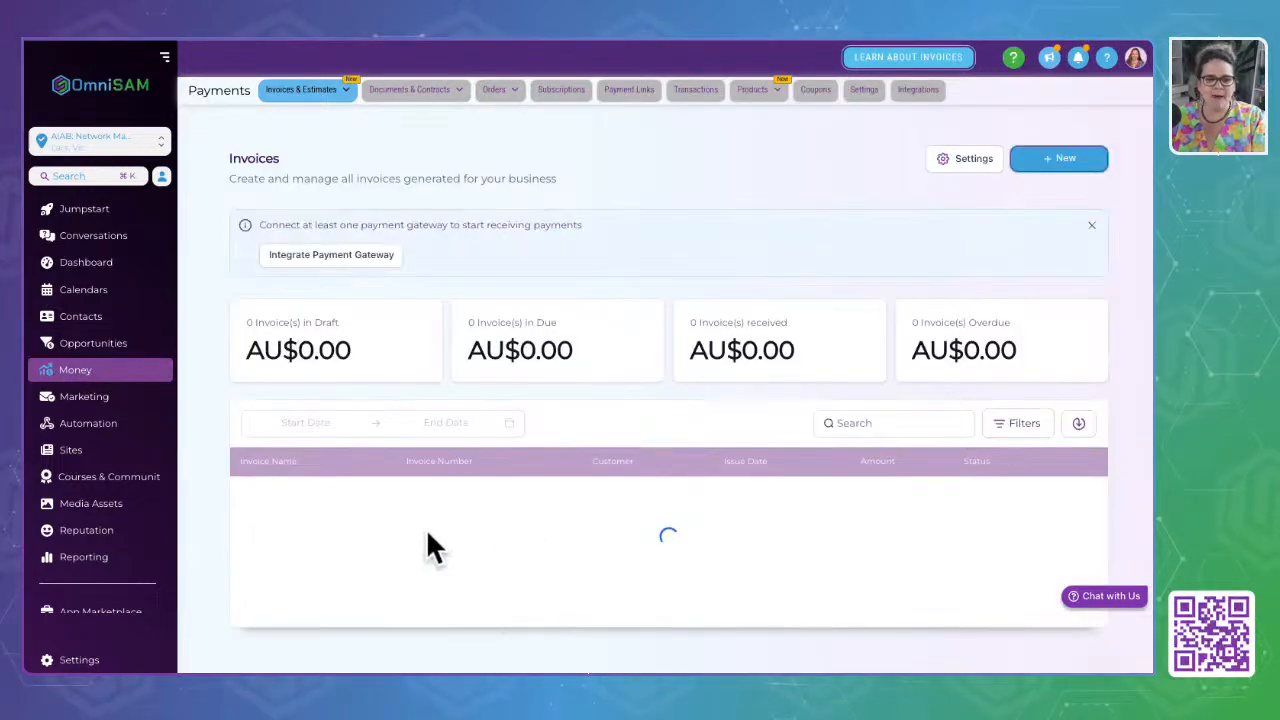
left_click(340, 92)
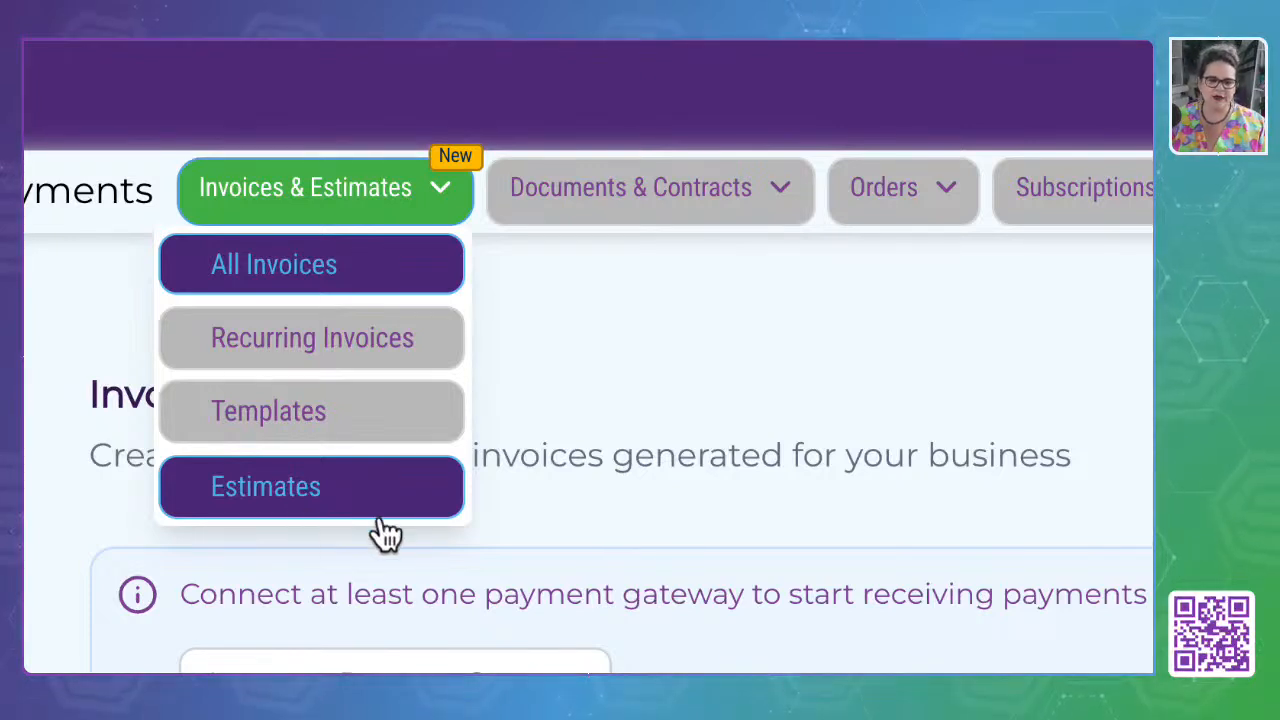
Create a new Documents & Contracts template and place a text element at the top of its blank page
mouse_move(763, 212)
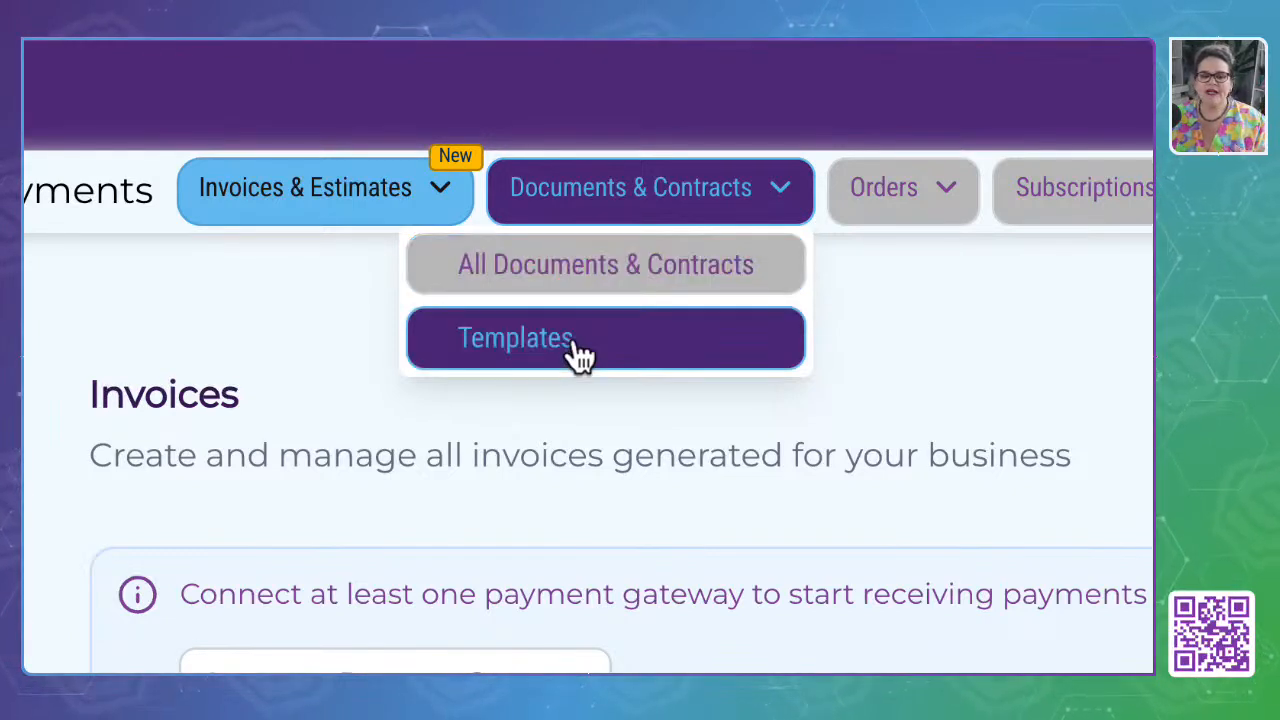
left_click(646, 349)
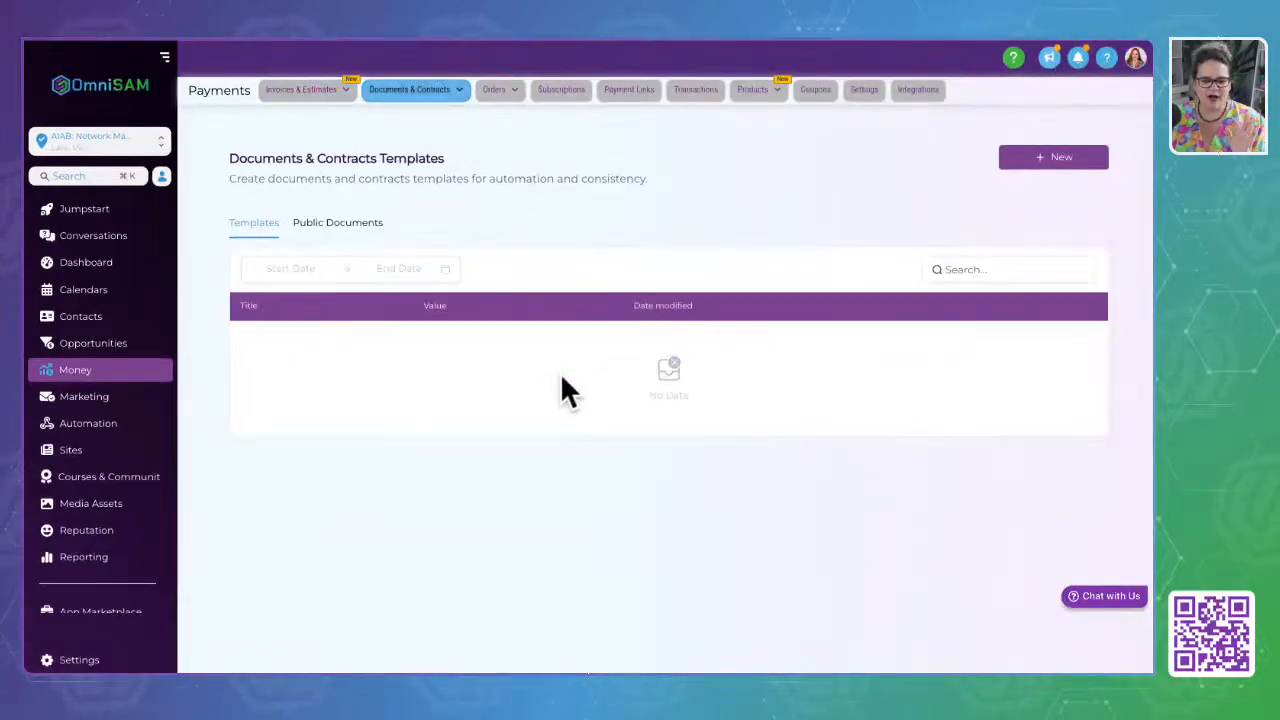
left_click(1082, 160)
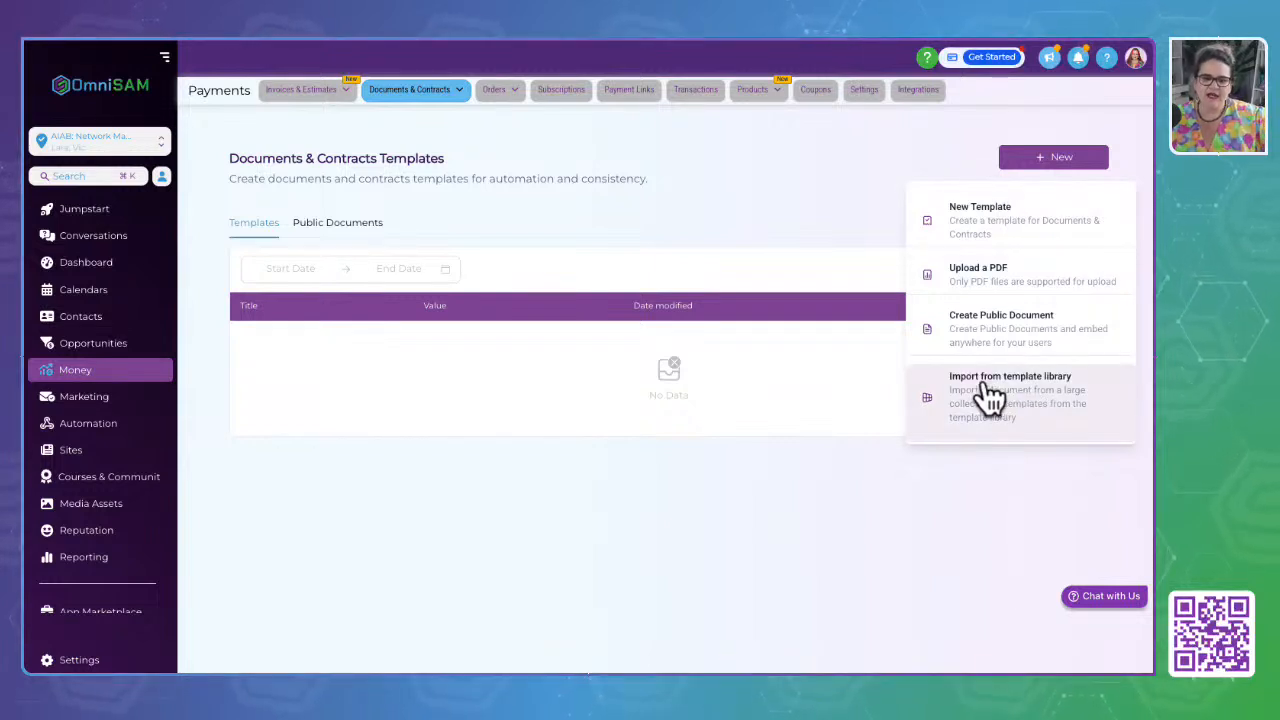
left_click(993, 236)
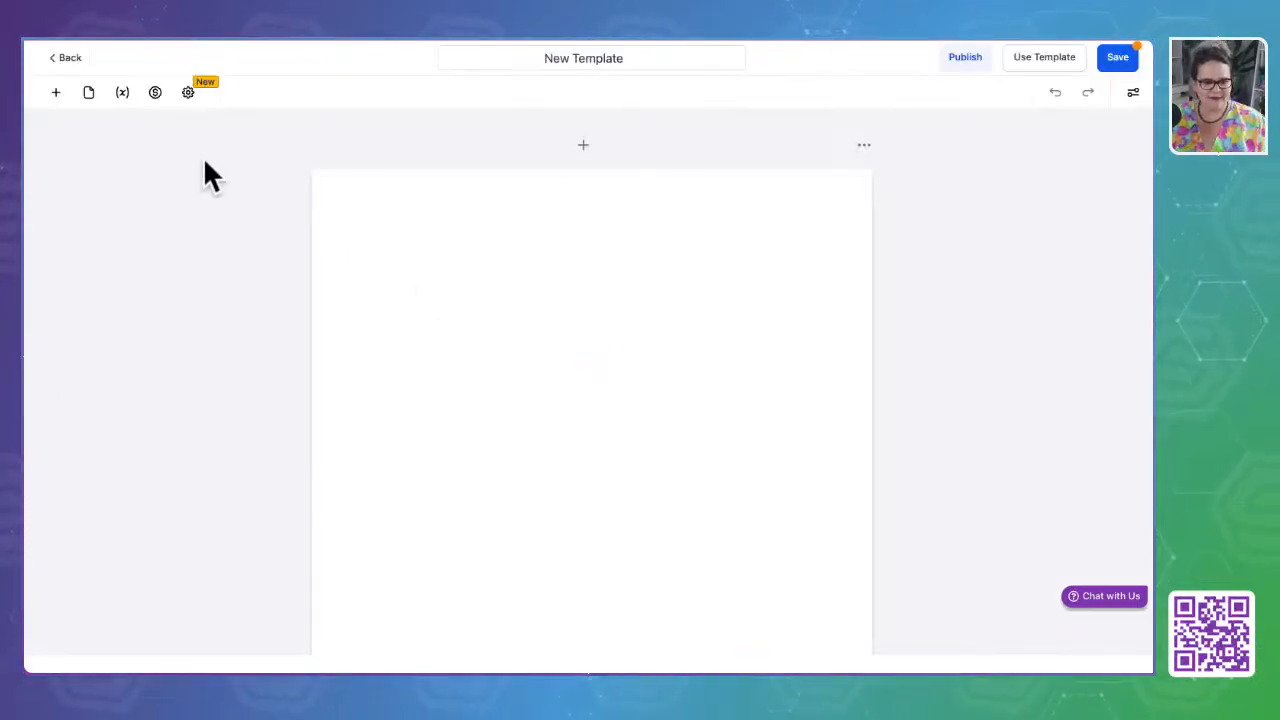
left_click(56, 92)
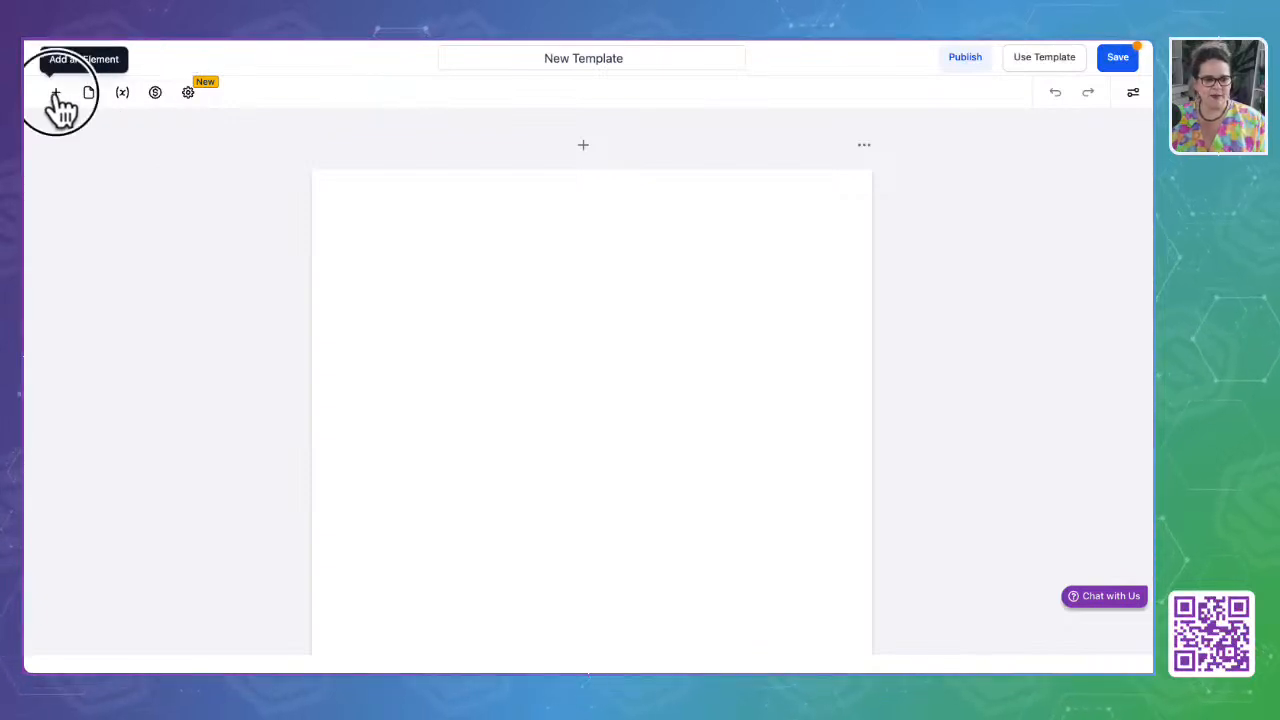
left_click_drag(80, 223, 528, 268)
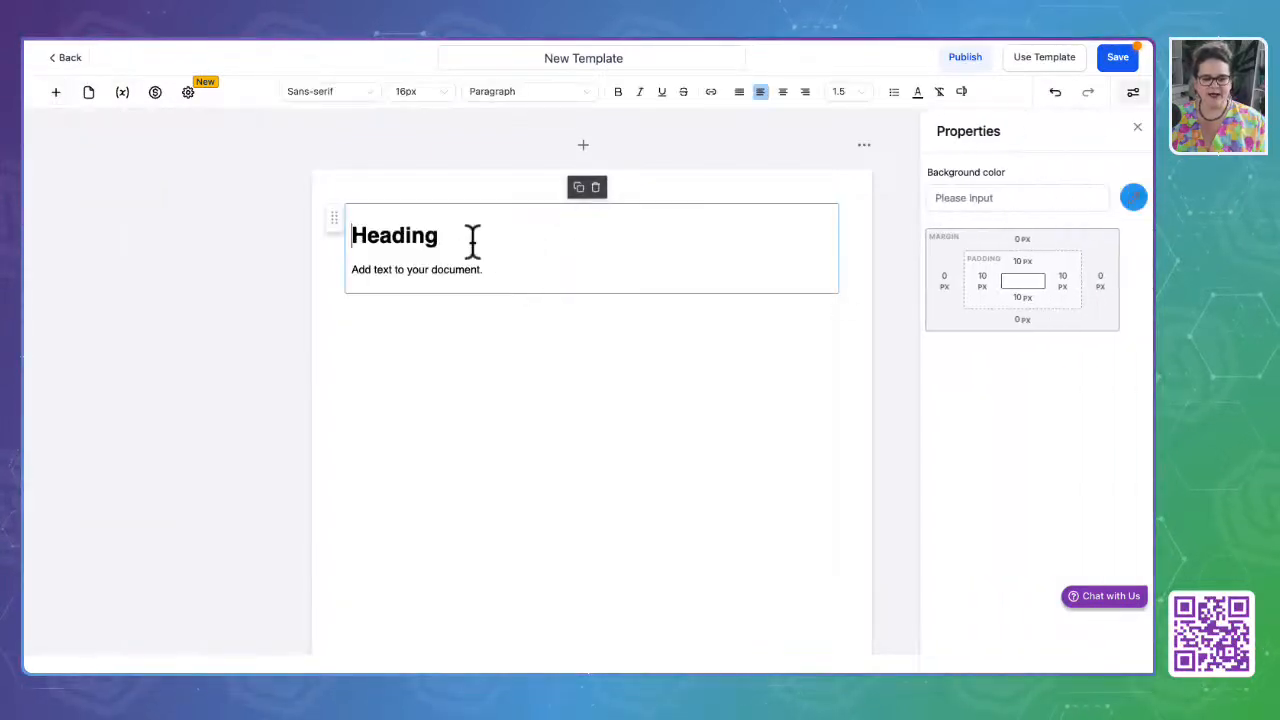
Add an image block and a video block beneath the heading text on the template page
left_click(56, 92)
left_click_drag(172, 220, 409, 312)
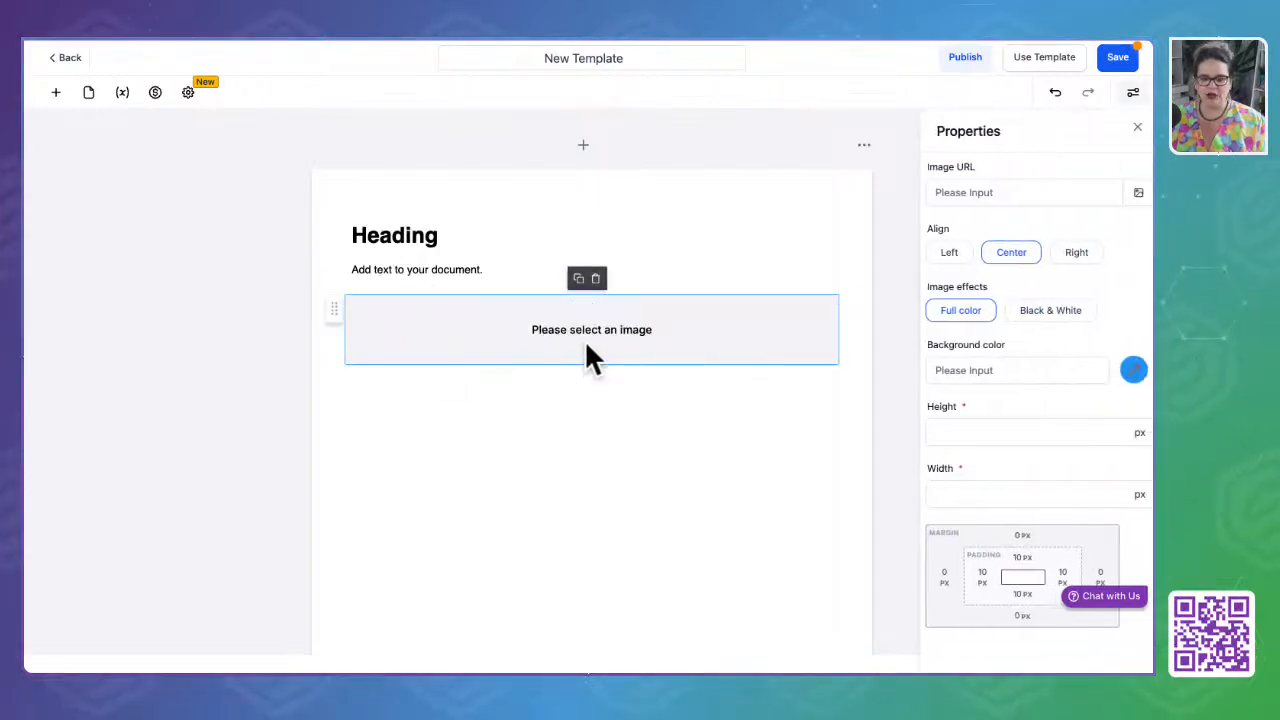
left_click(56, 92)
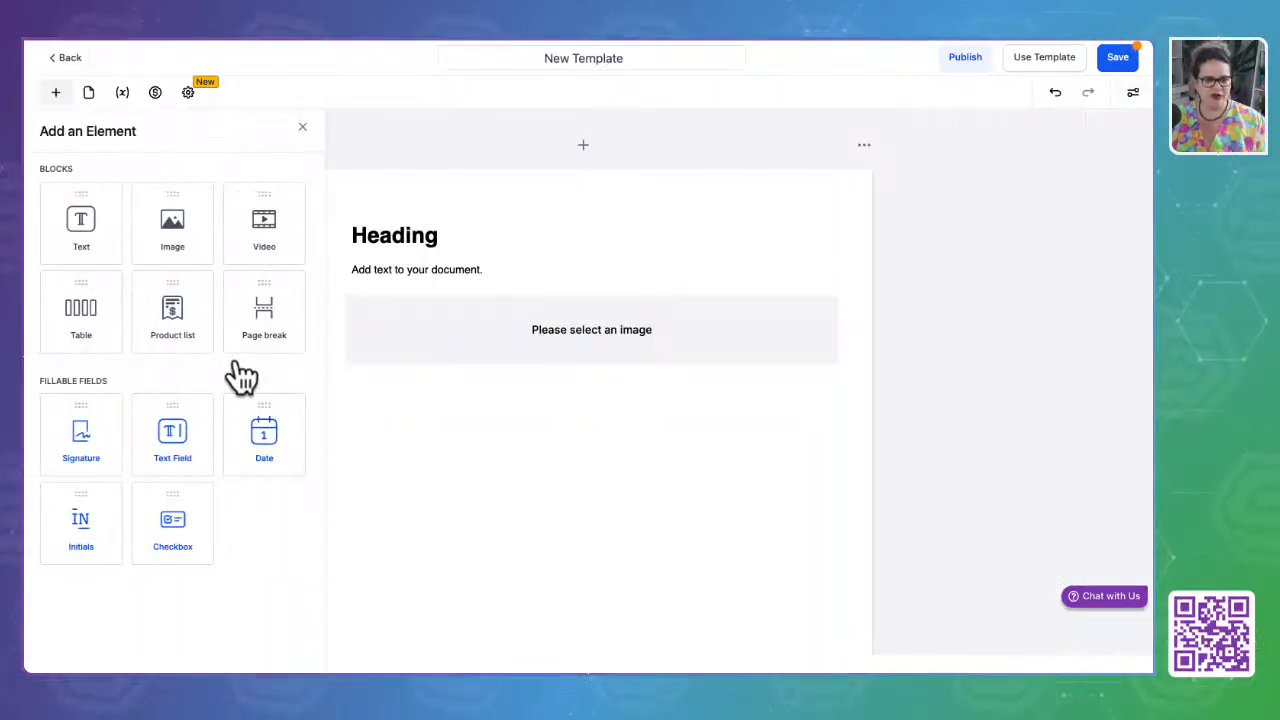
left_click_drag(260, 243, 586, 448)
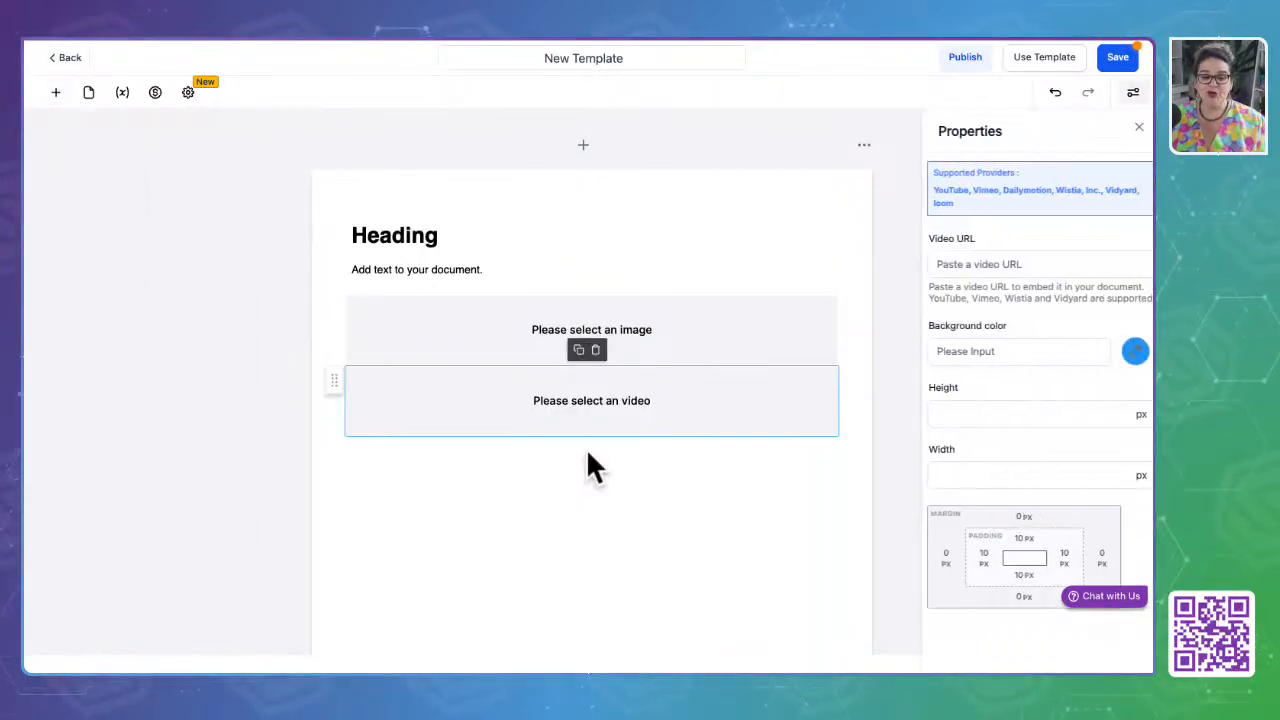
Add a table below the video block and a product list beneath it
left_click(56, 92)
left_click_drag(86, 318, 491, 484)
left_click(58, 92)
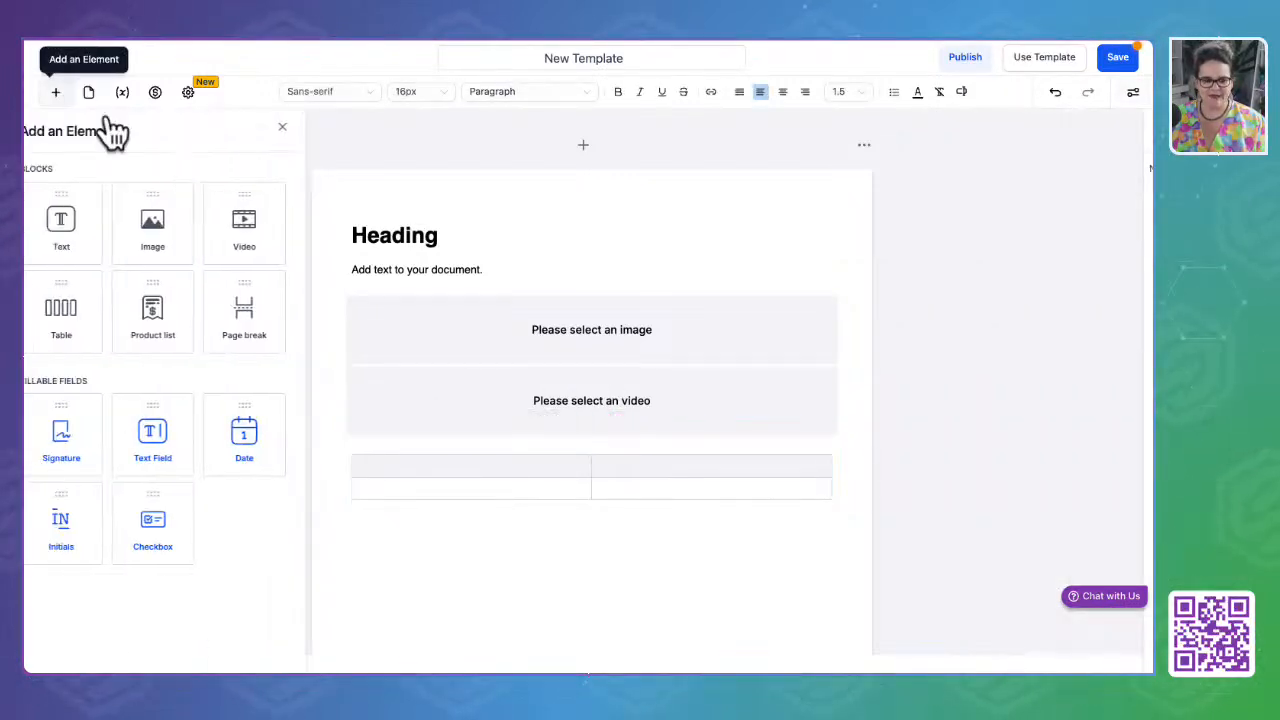
left_click_drag(180, 316, 440, 516)
View the product choices for adding an item to the product list, and cancel without adding one
scroll(540, 503, "down", 2)
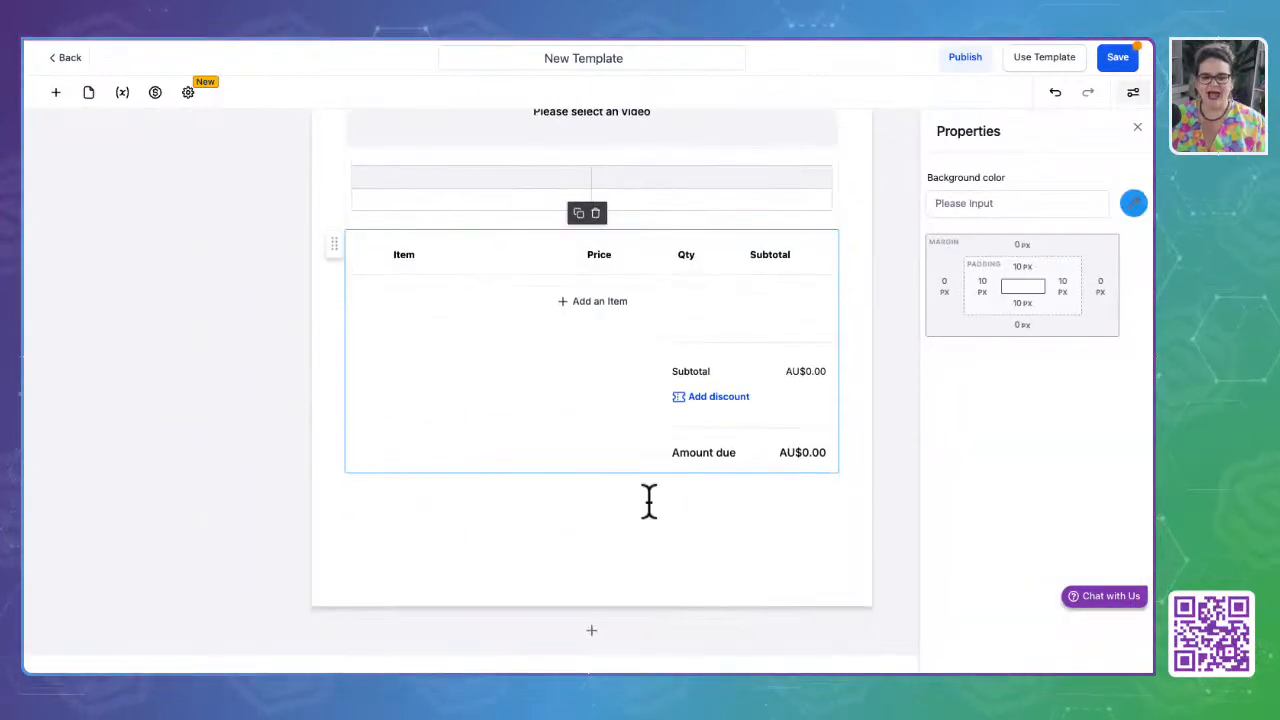
left_click(598, 300)
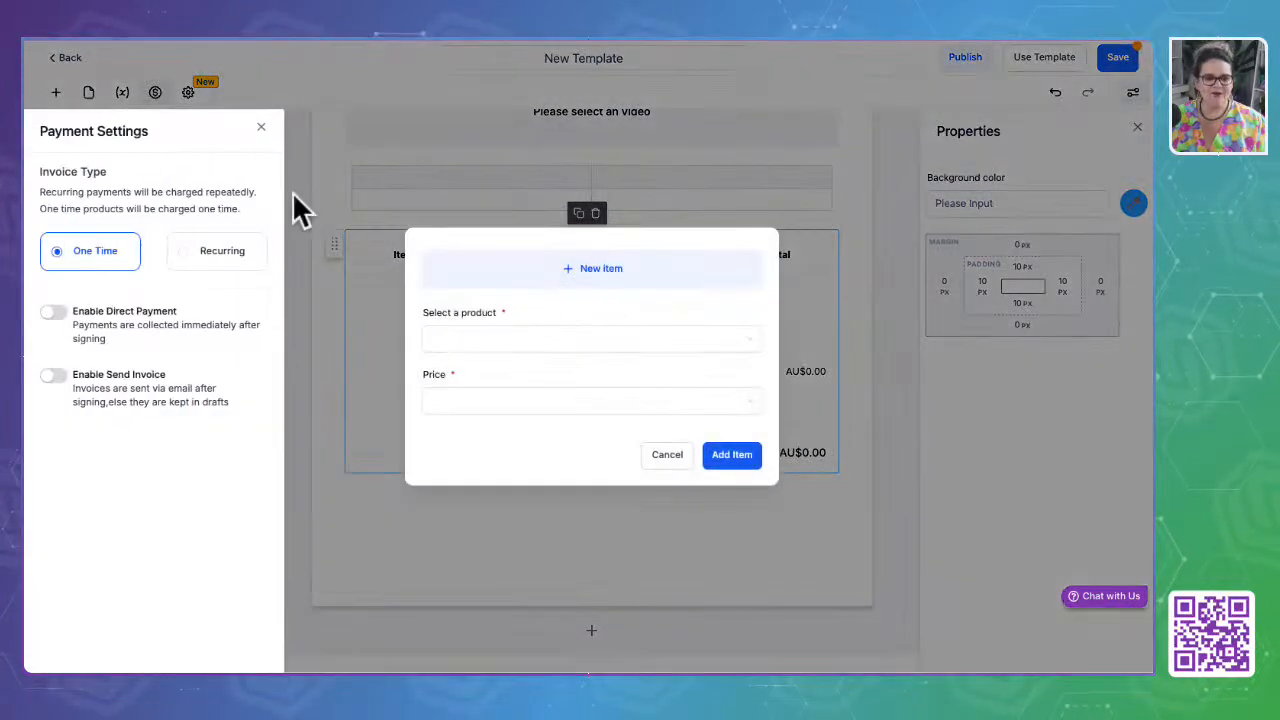
left_click(446, 340)
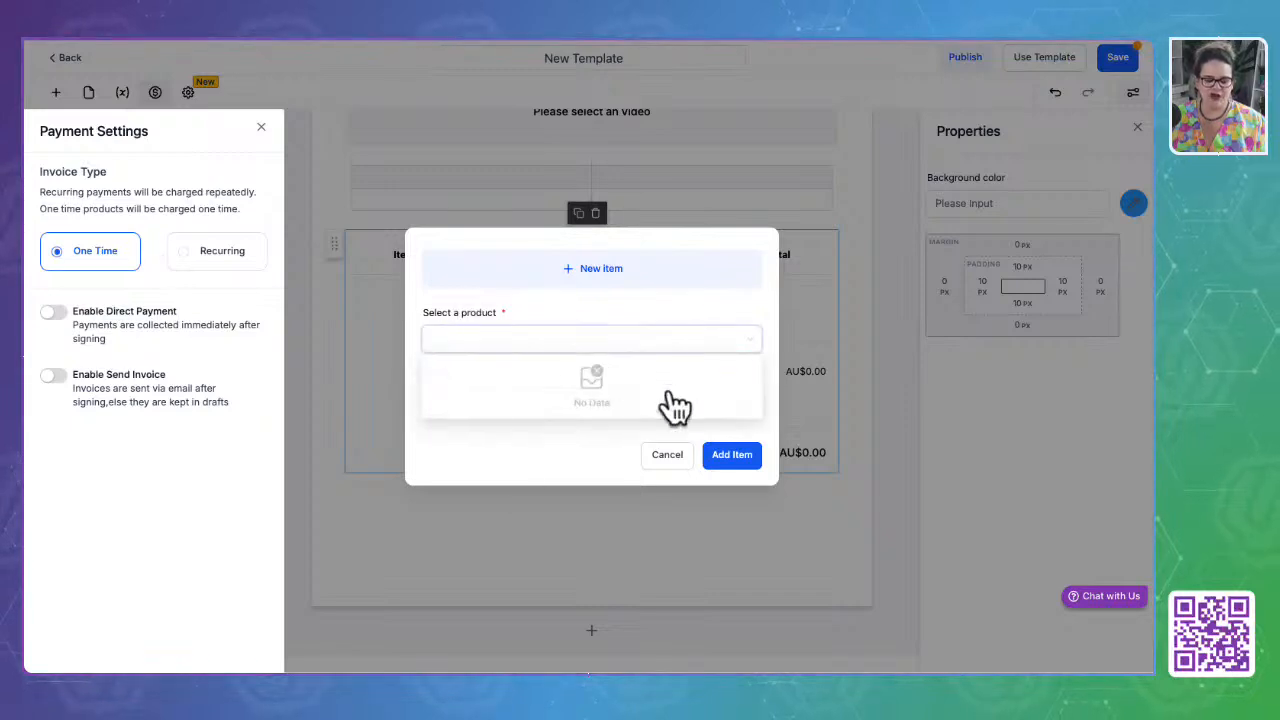
left_click(667, 465)
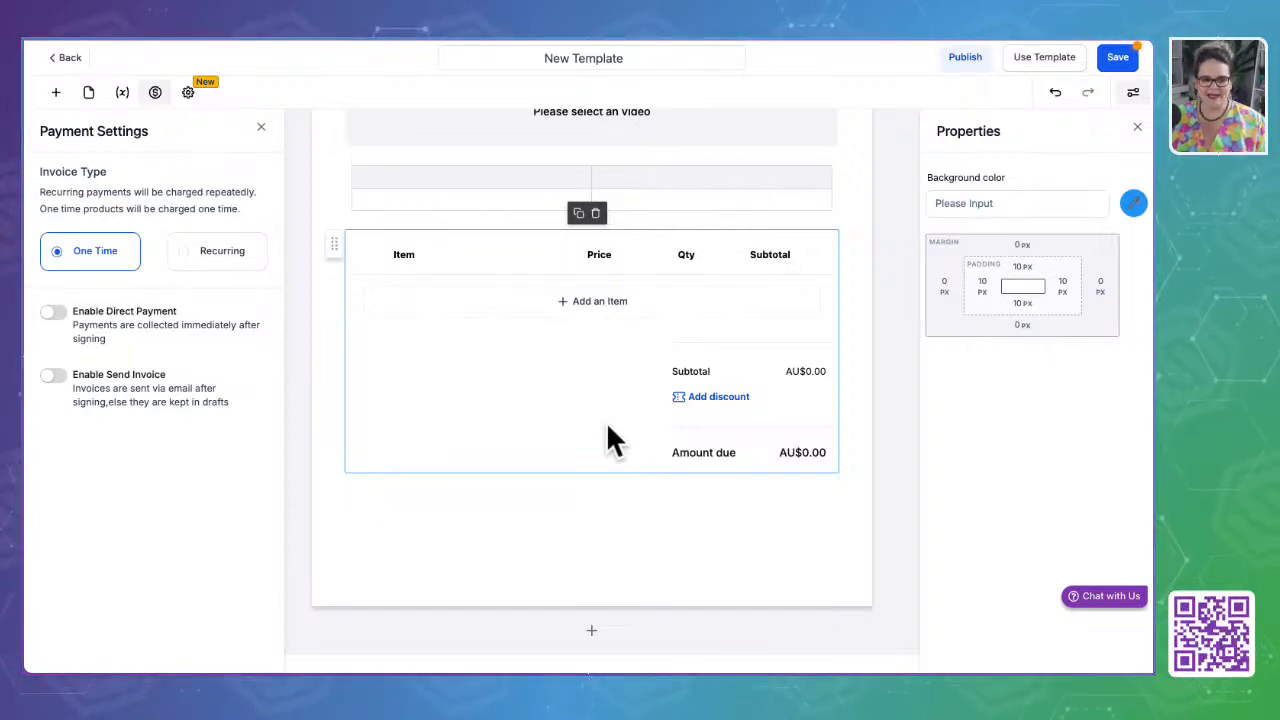
Enable direct payment for the template's one-time invoice, and view the document settings and page overview
left_click(53, 314)
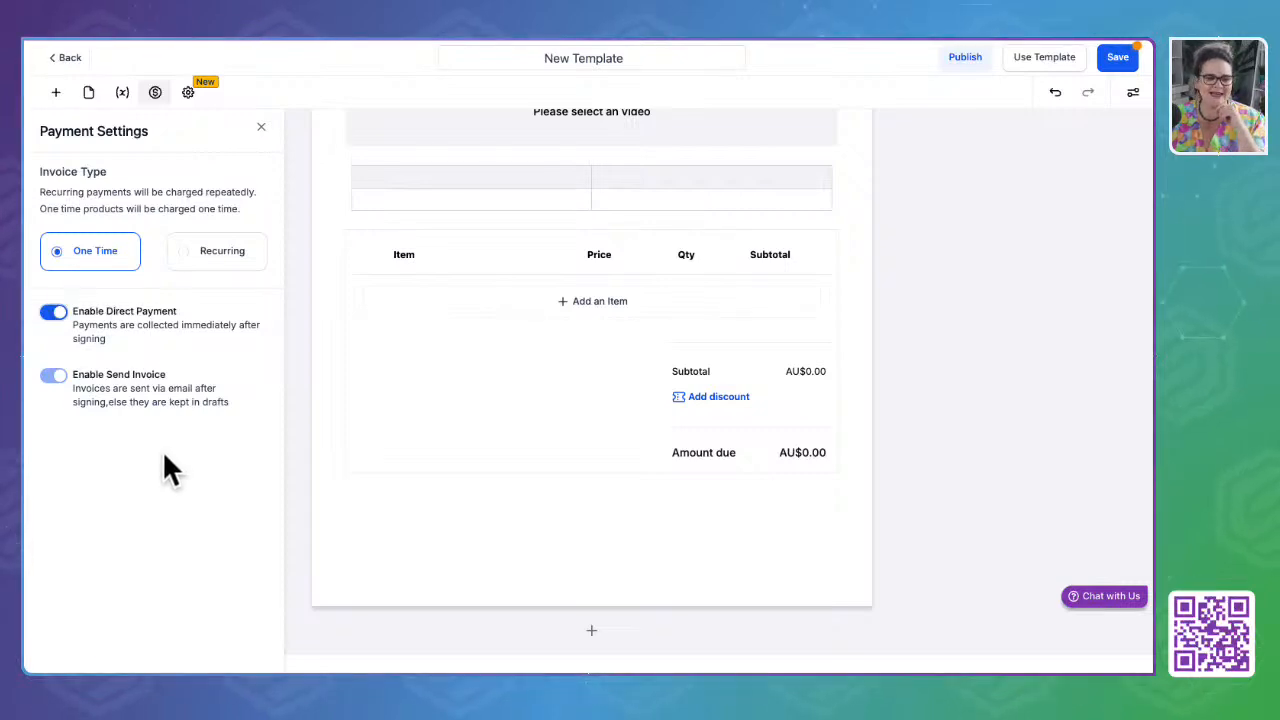
left_click(48, 310)
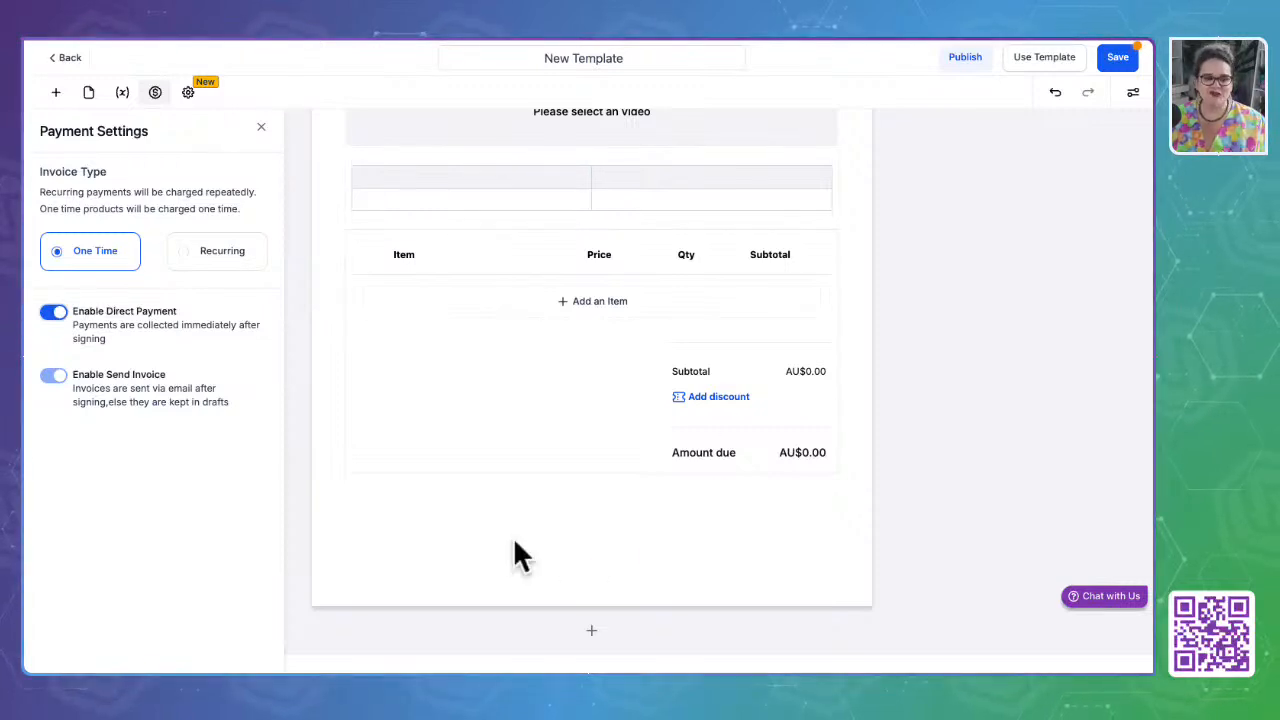
left_click(188, 92)
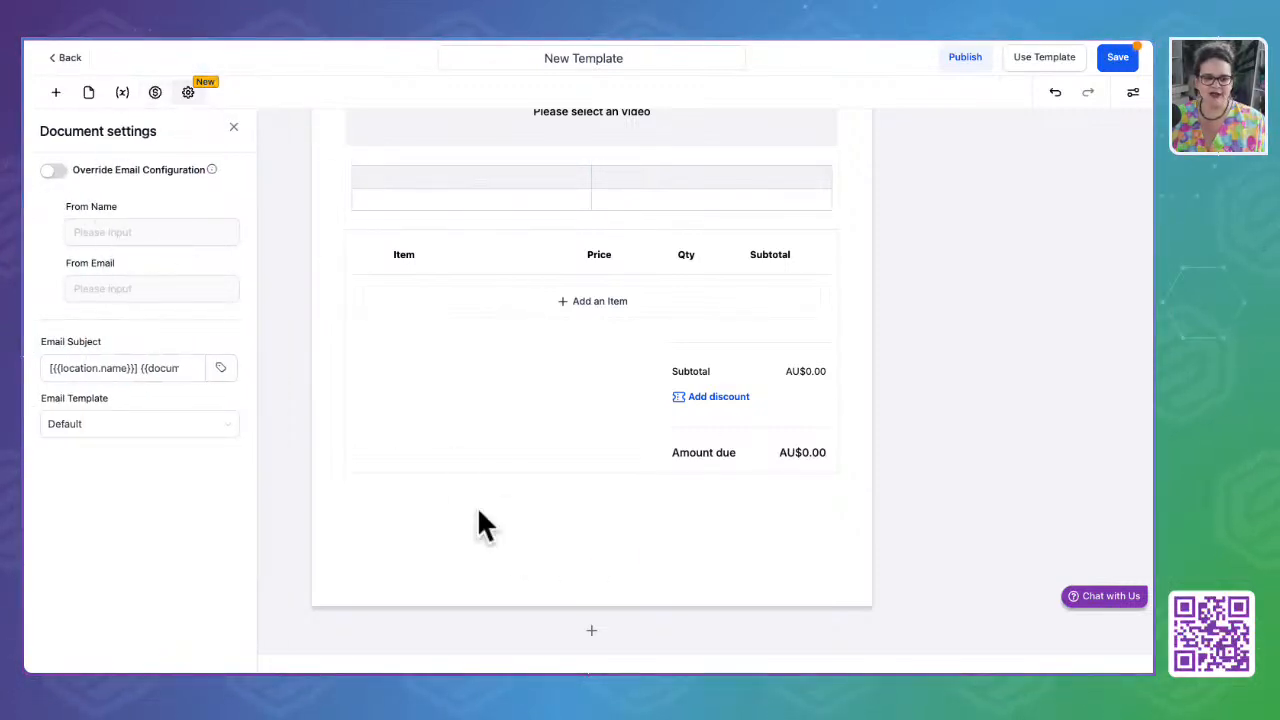
left_click(88, 92)
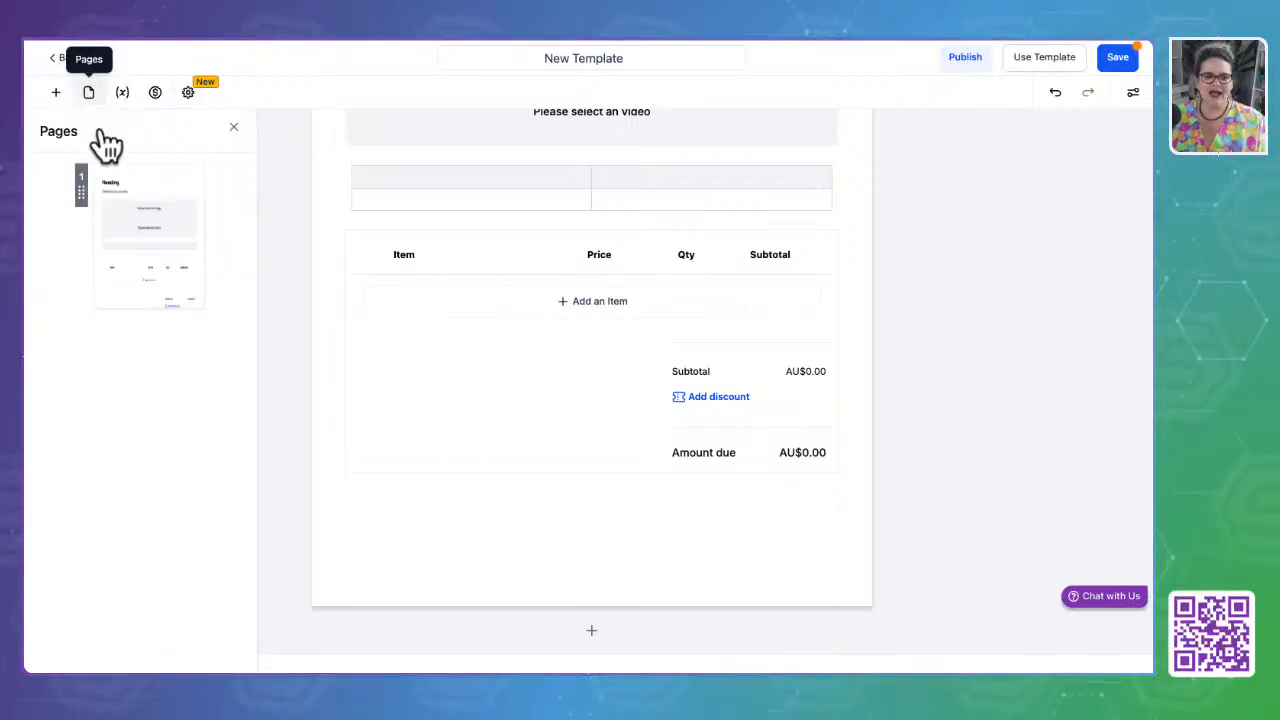
Place a signature field below the product list and a text field near the amount due
left_click(56, 92)
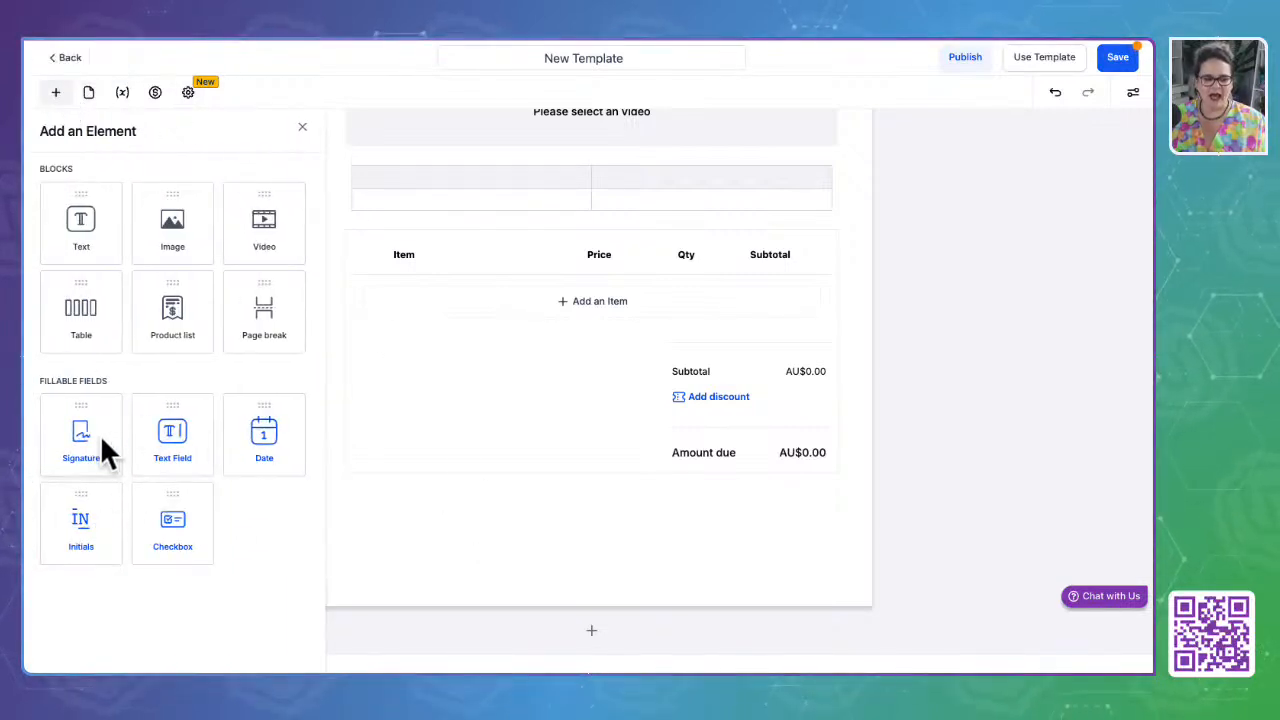
mouse_move(72, 431)
left_mouse_down()
mouse_move(500, 480)
mouse_move(403, 554)
mouse_move(381, 521)
left_mouse_up()
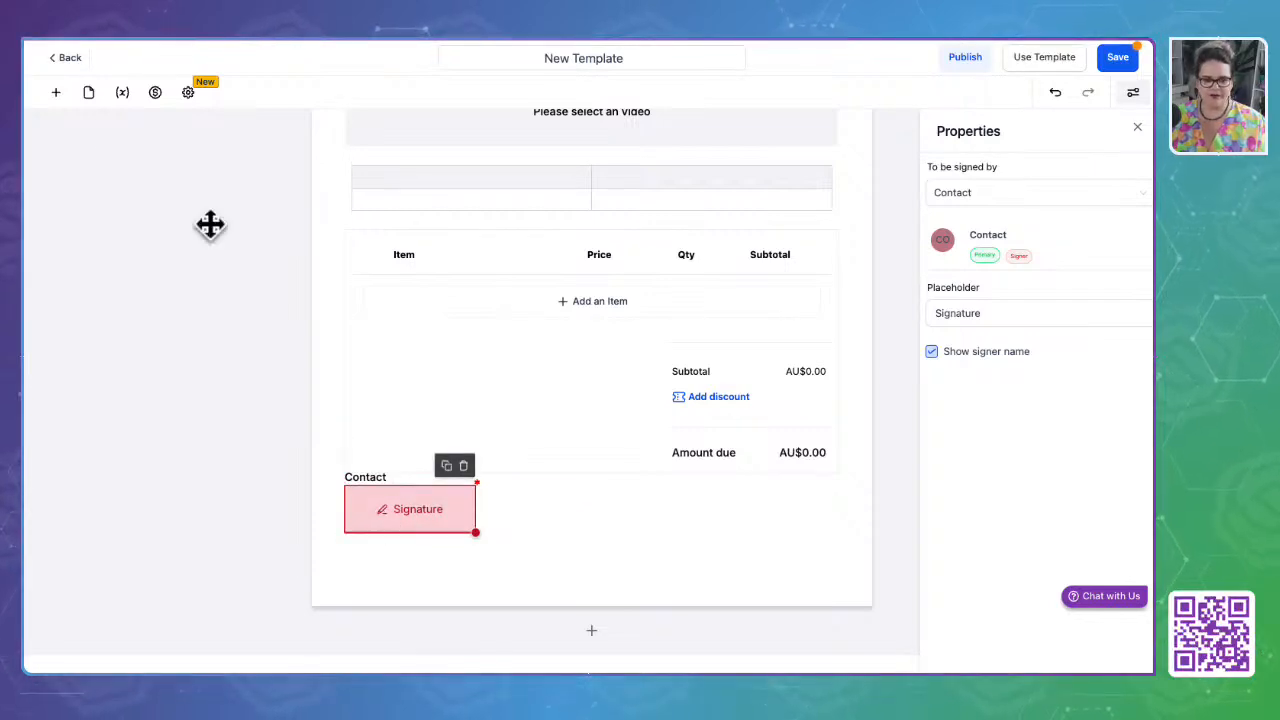
left_click(55, 93)
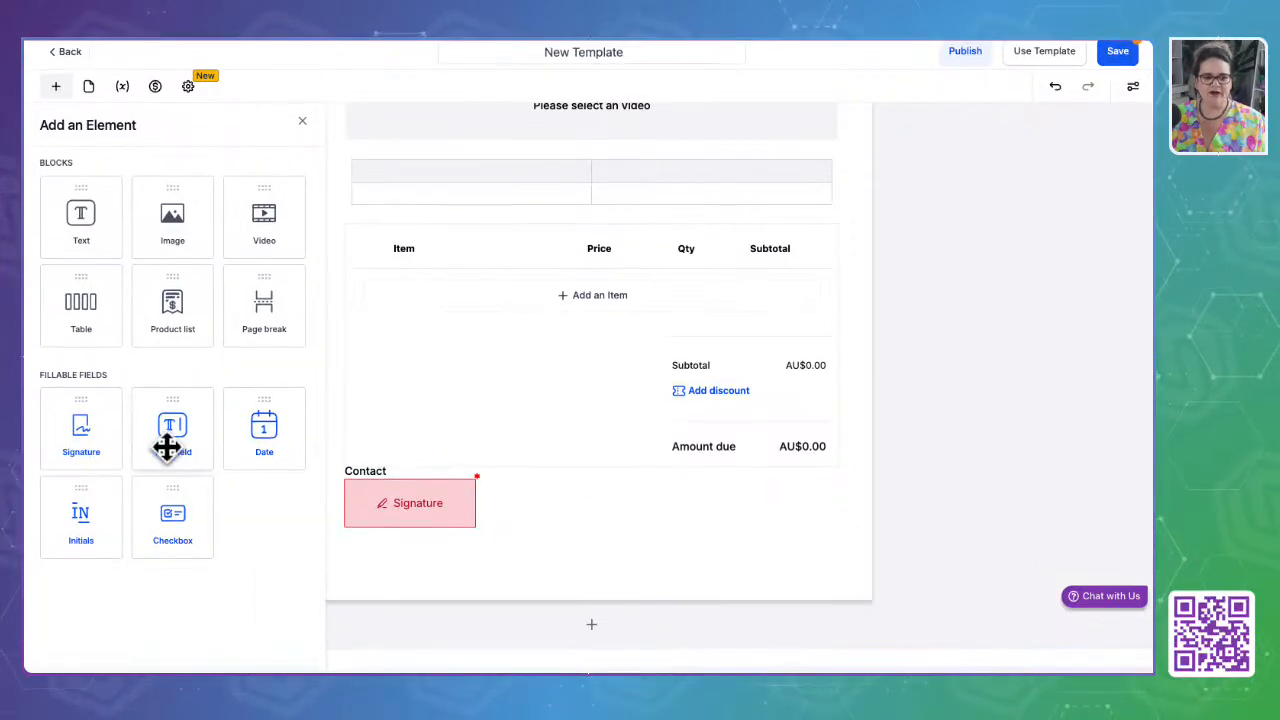
left_click_drag(170, 432, 591, 486)
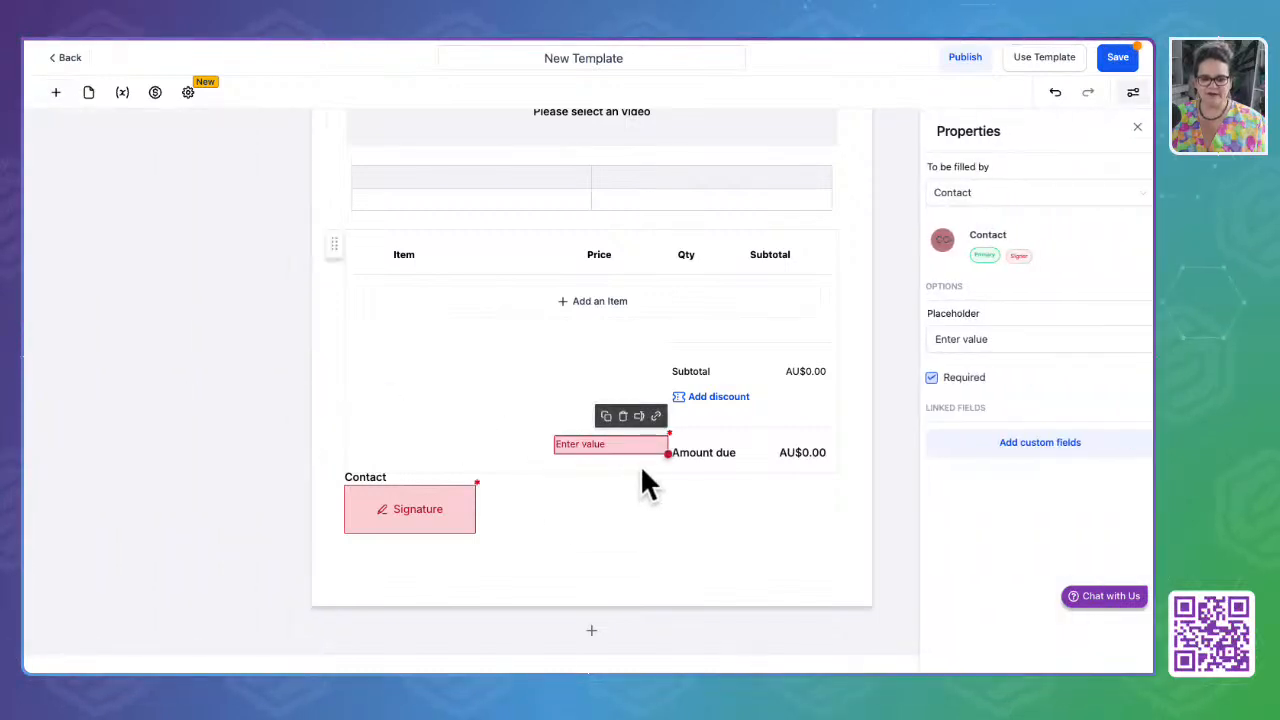
Assign the text field to the account user instead of the contact, and move it beside the signature field
left_click(1035, 193)
left_click(1005, 256)
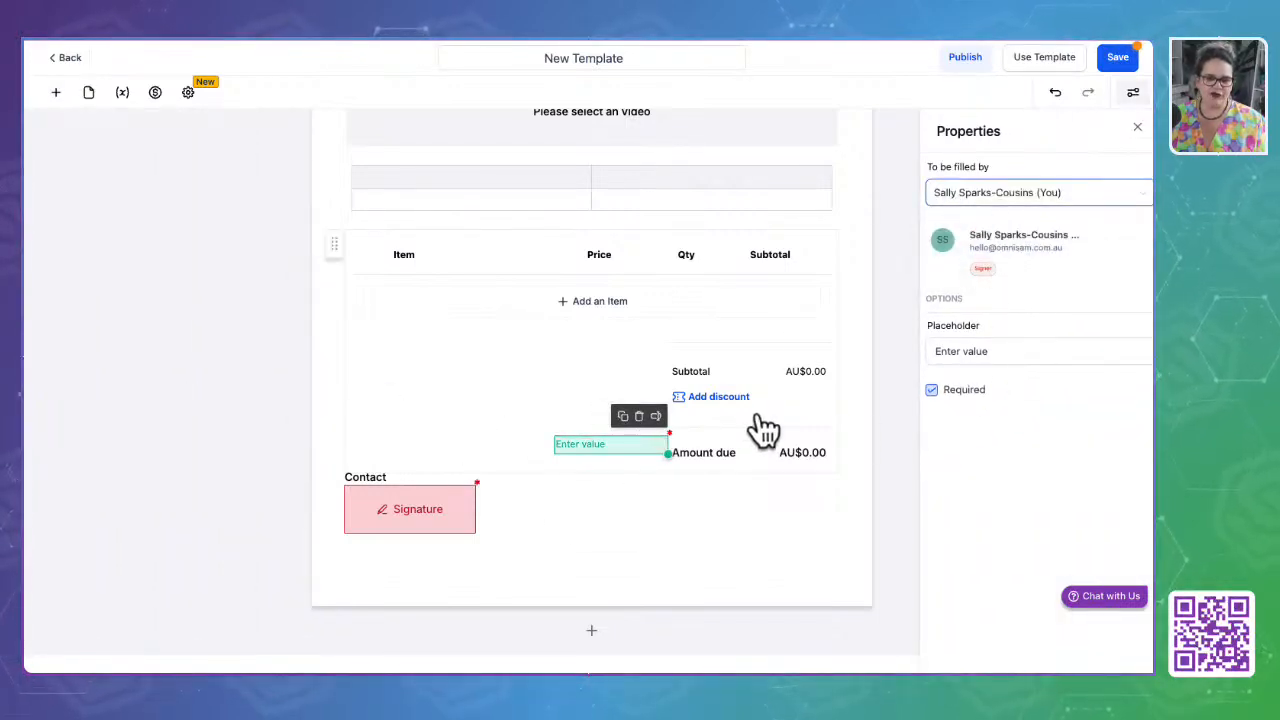
left_click(606, 445)
mouse_move(606, 445)
left_mouse_down()
mouse_move(523, 534)
mouse_move(563, 477)
mouse_move(574, 517)
left_mouse_up()
left_click(600, 512)
left_click(618, 482)
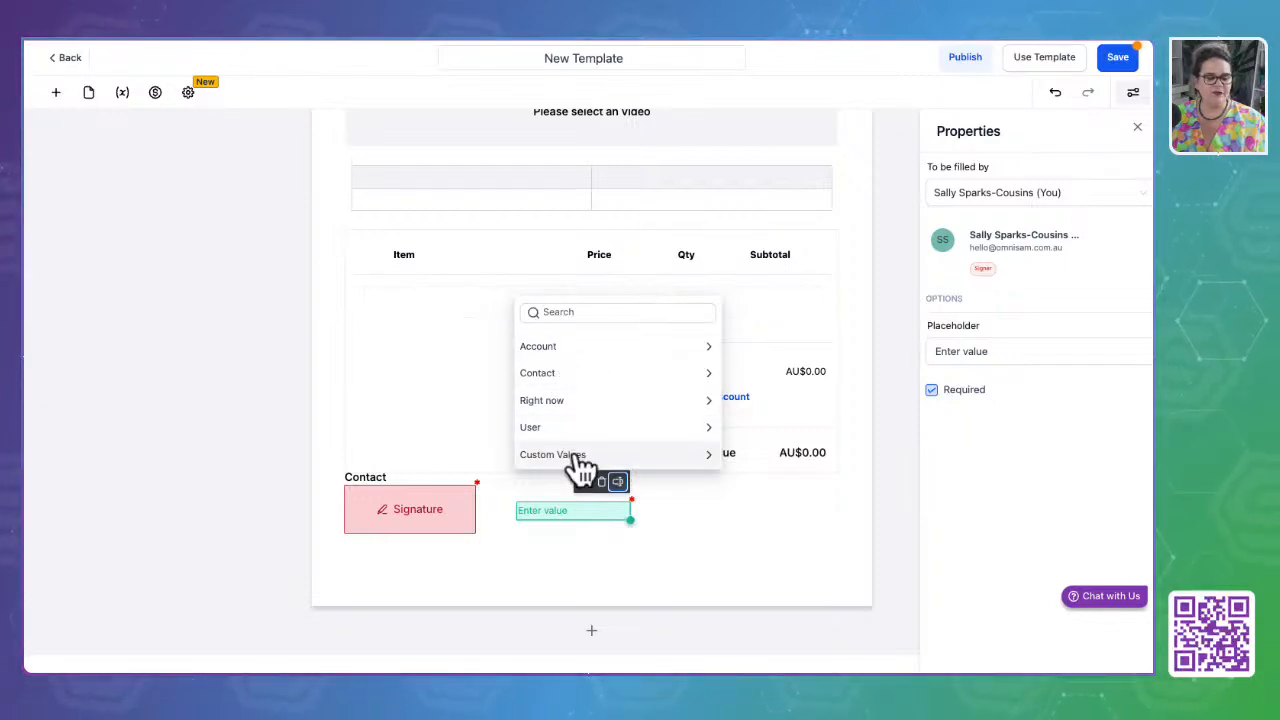
left_click(789, 523)
Add a checkbox below the text field and an initials field above the contact's signature
left_click(56, 92)
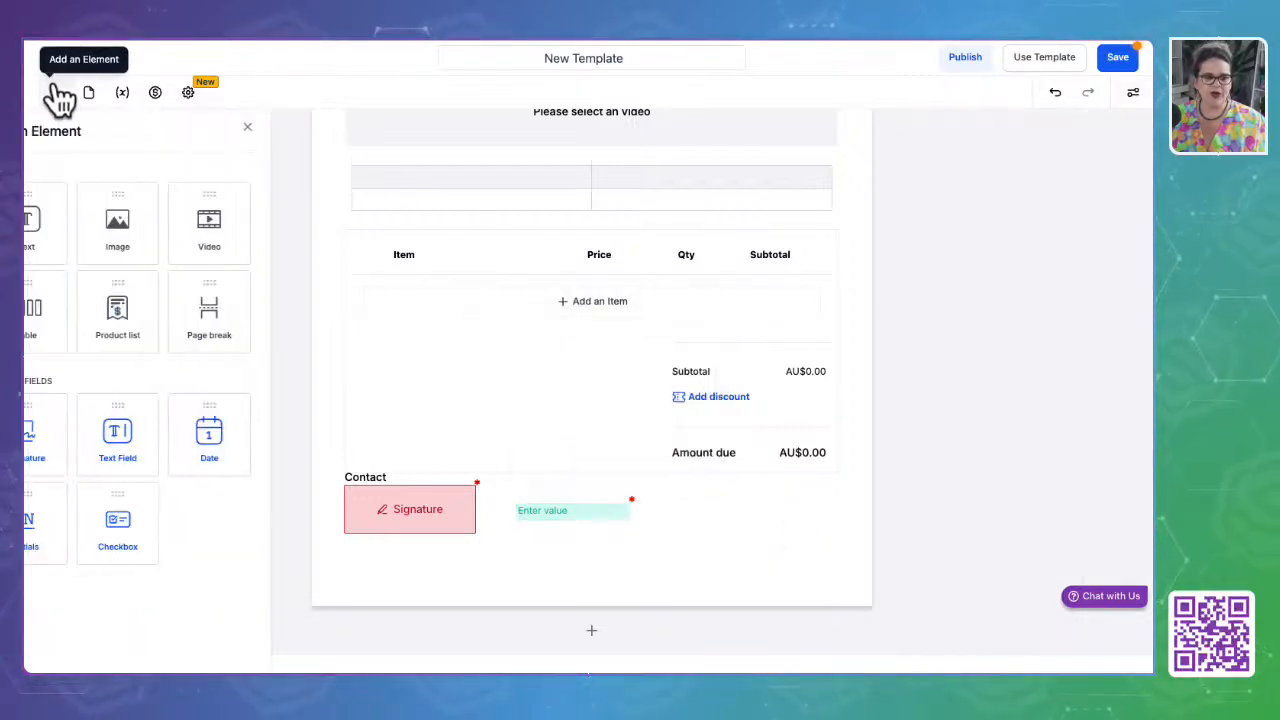
left_click_drag(173, 529, 657, 549)
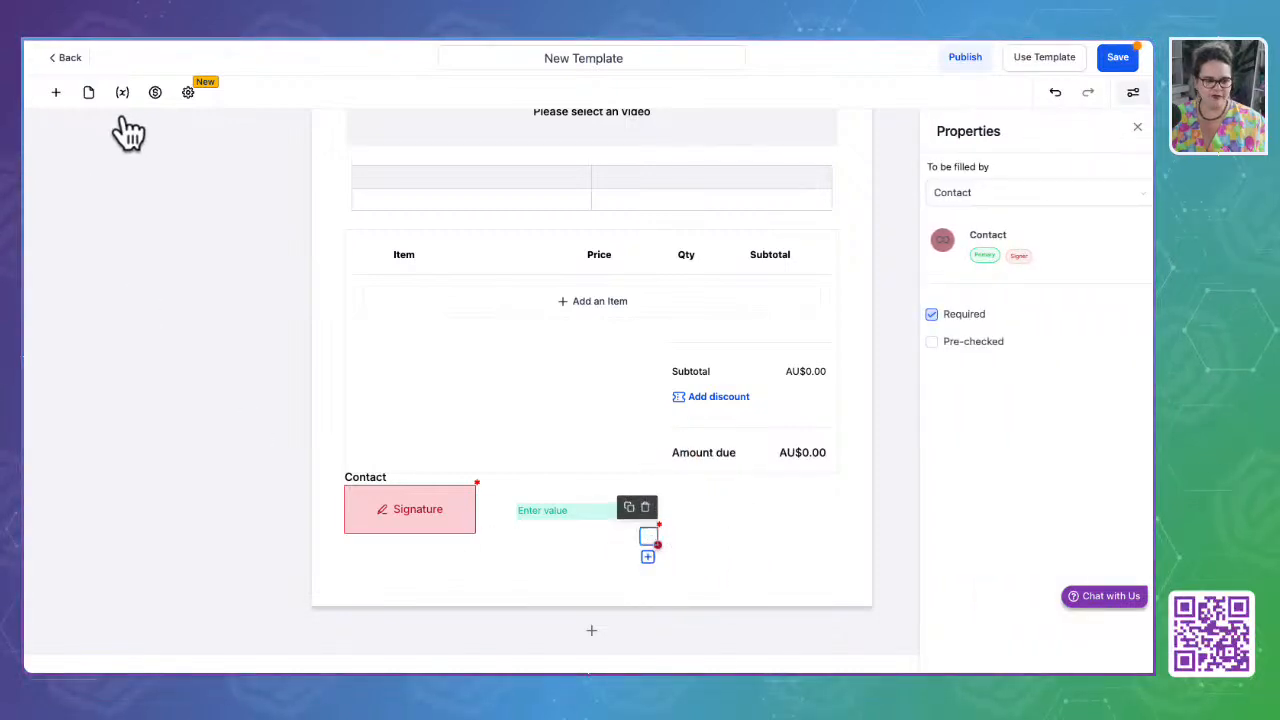
left_click(56, 92)
left_click_drag(88, 526, 383, 454)
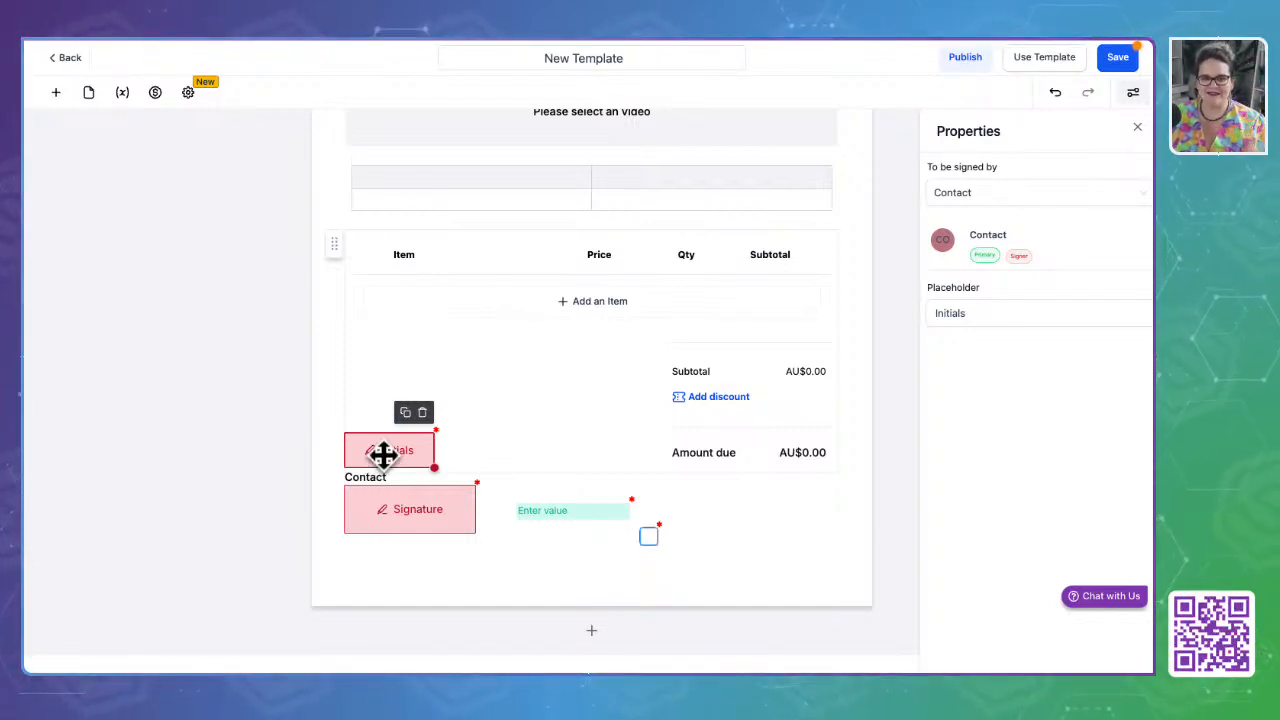
left_click(55, 92)
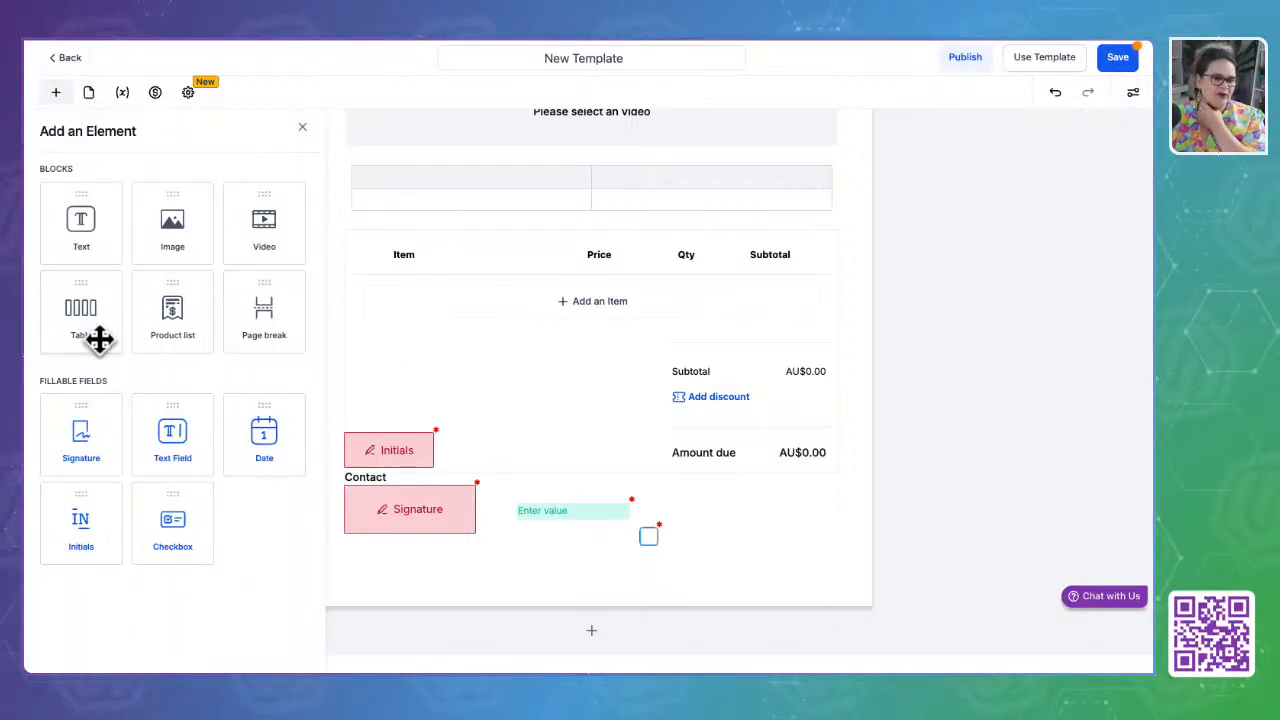
left_click(706, 558)
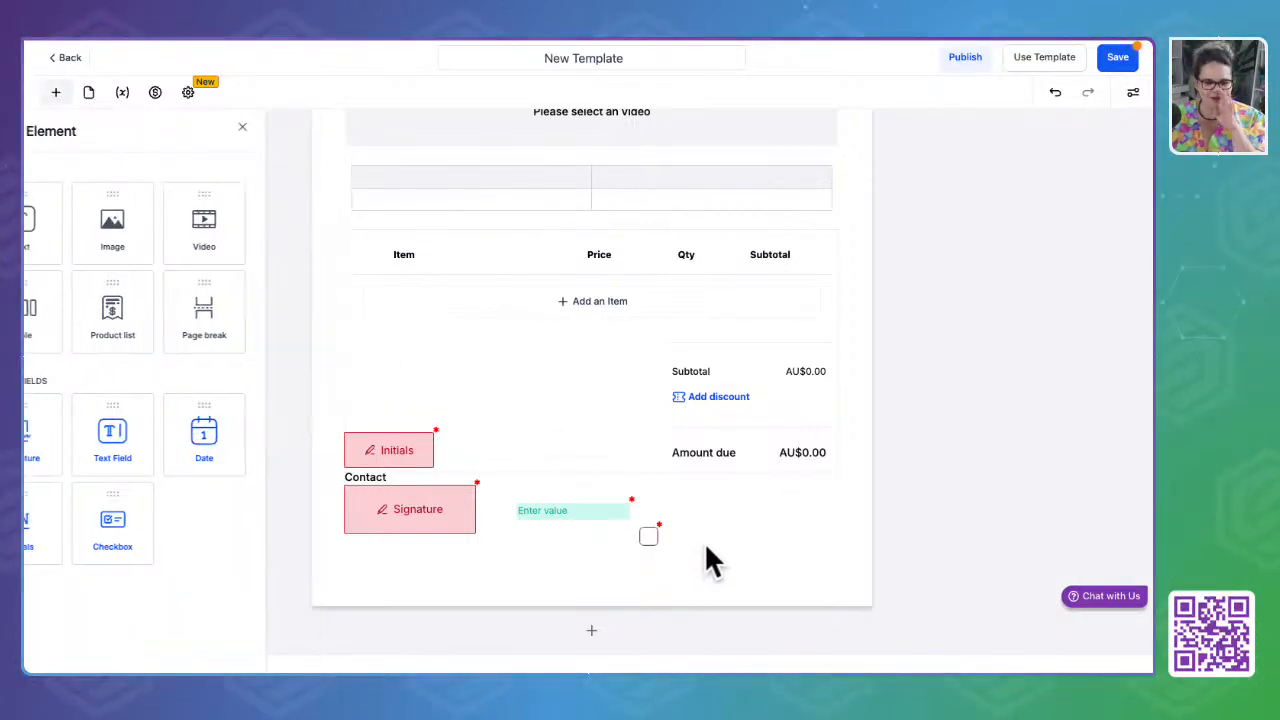
Leave the template editor and view the Orders and Abandoned Checkouts pages
left_click(67, 59)
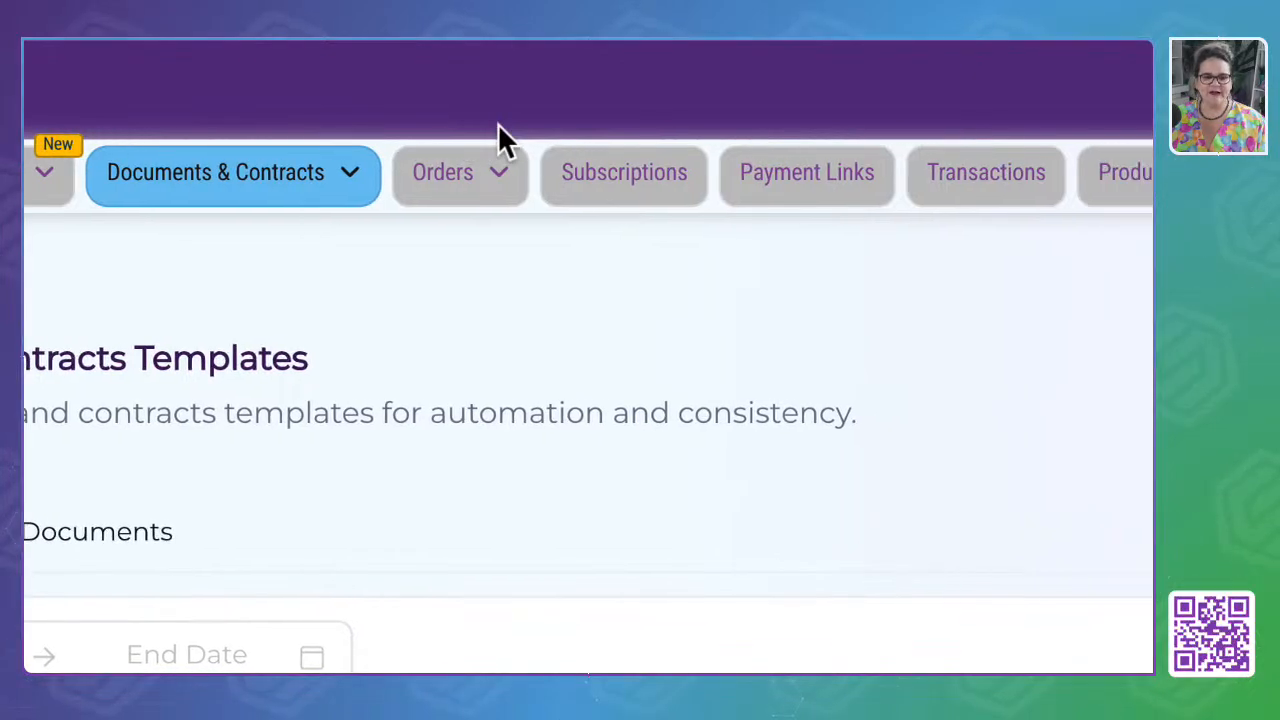
left_click(538, 50)
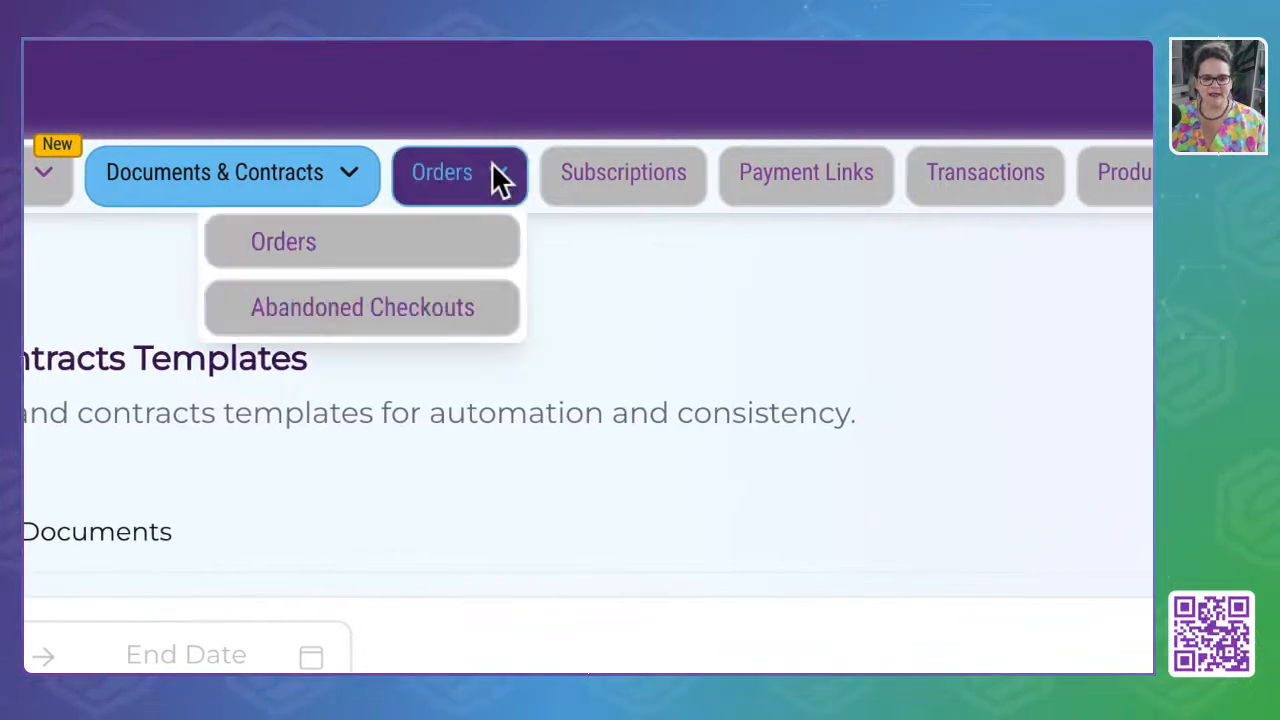
left_click(345, 250)
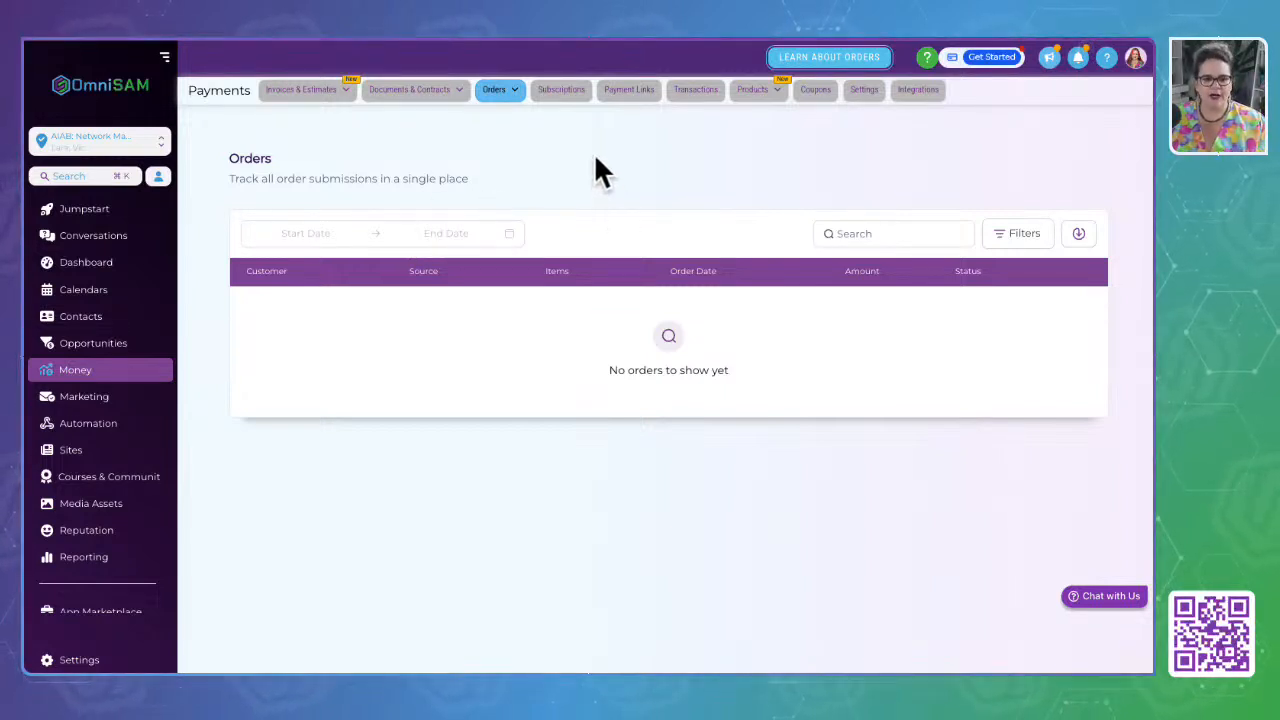
left_click(508, 95)
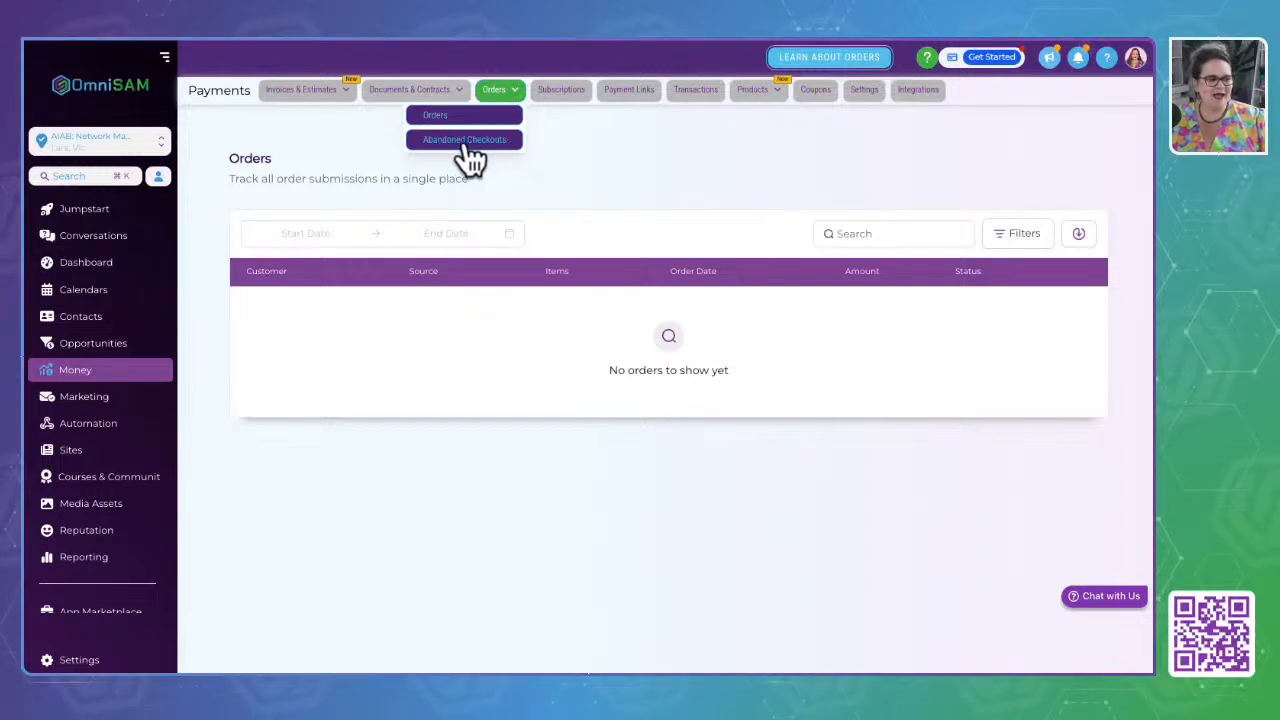
left_click(468, 150)
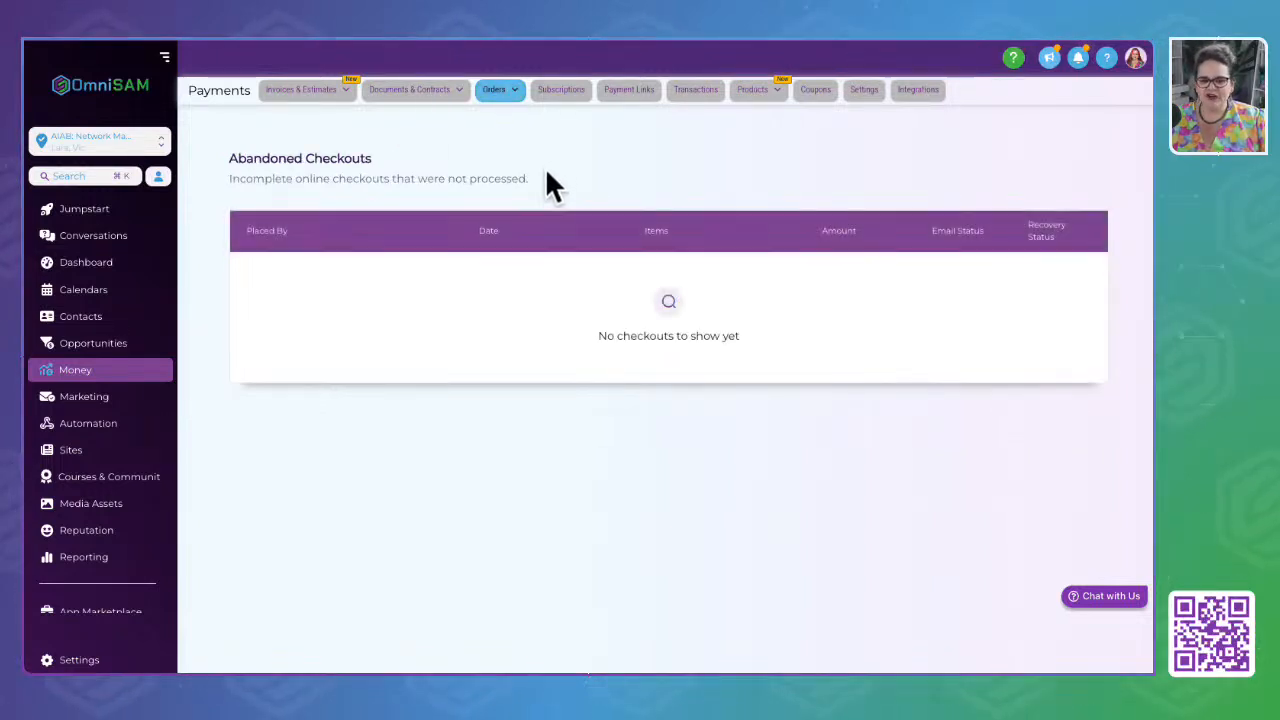
left_click(612, 198)
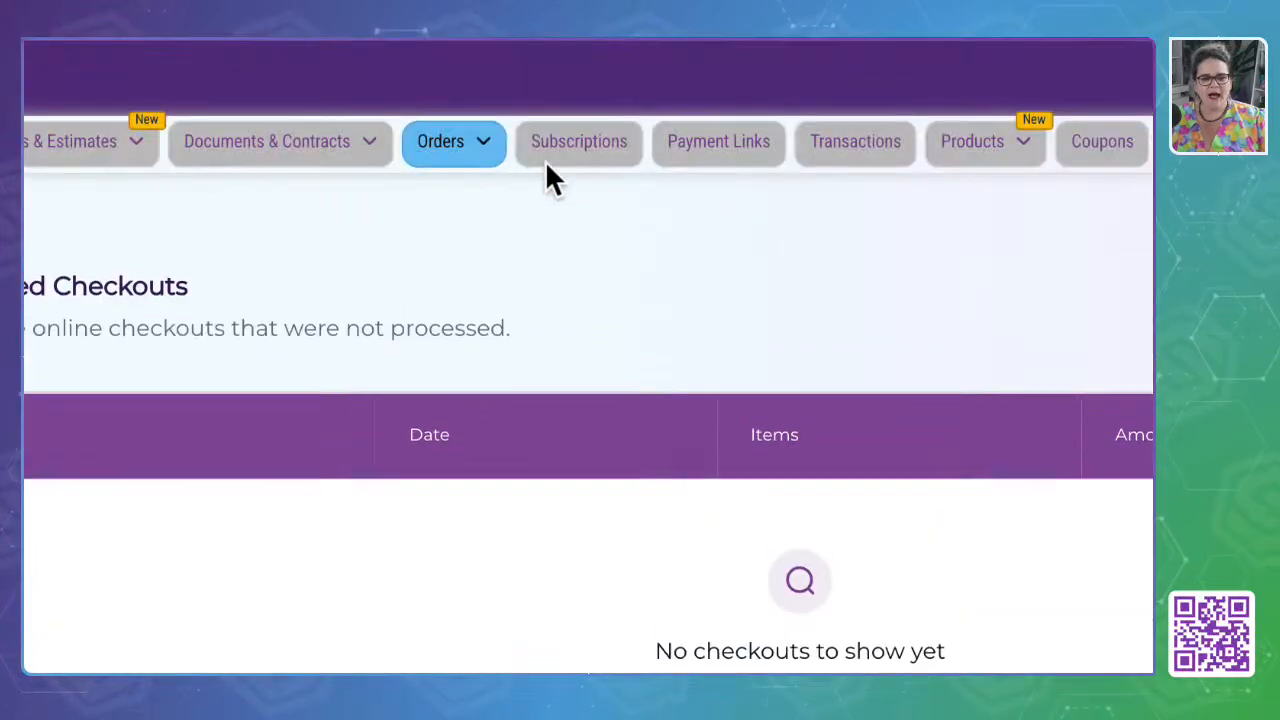
Open Subscriptions and view the status options available for filtering them
left_click(565, 160)
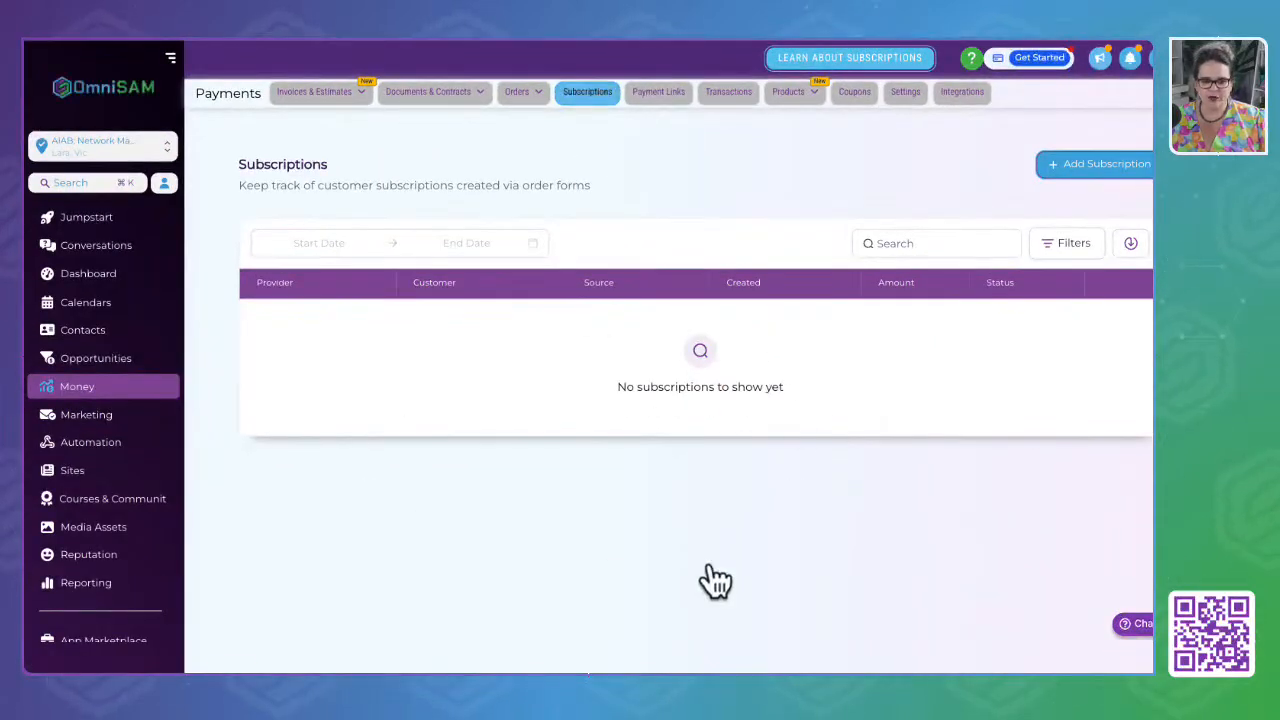
left_click(1072, 244)
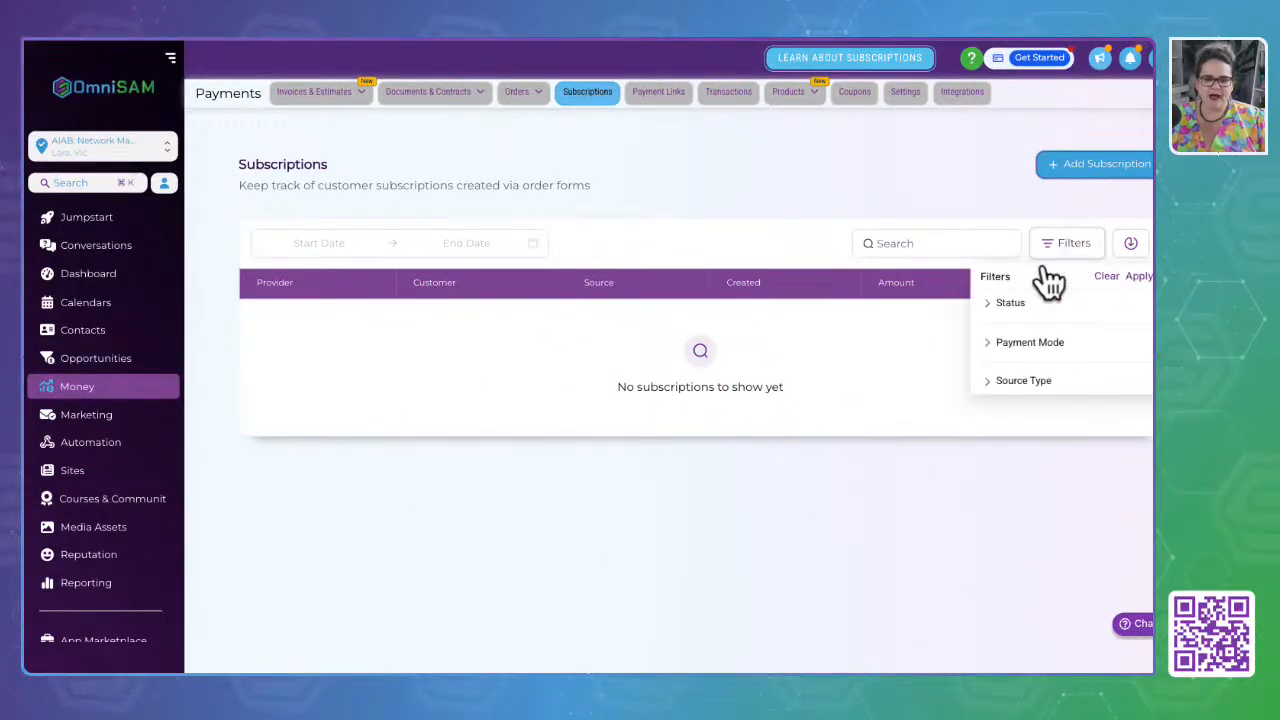
left_click(1013, 303)
left_click(1030, 336)
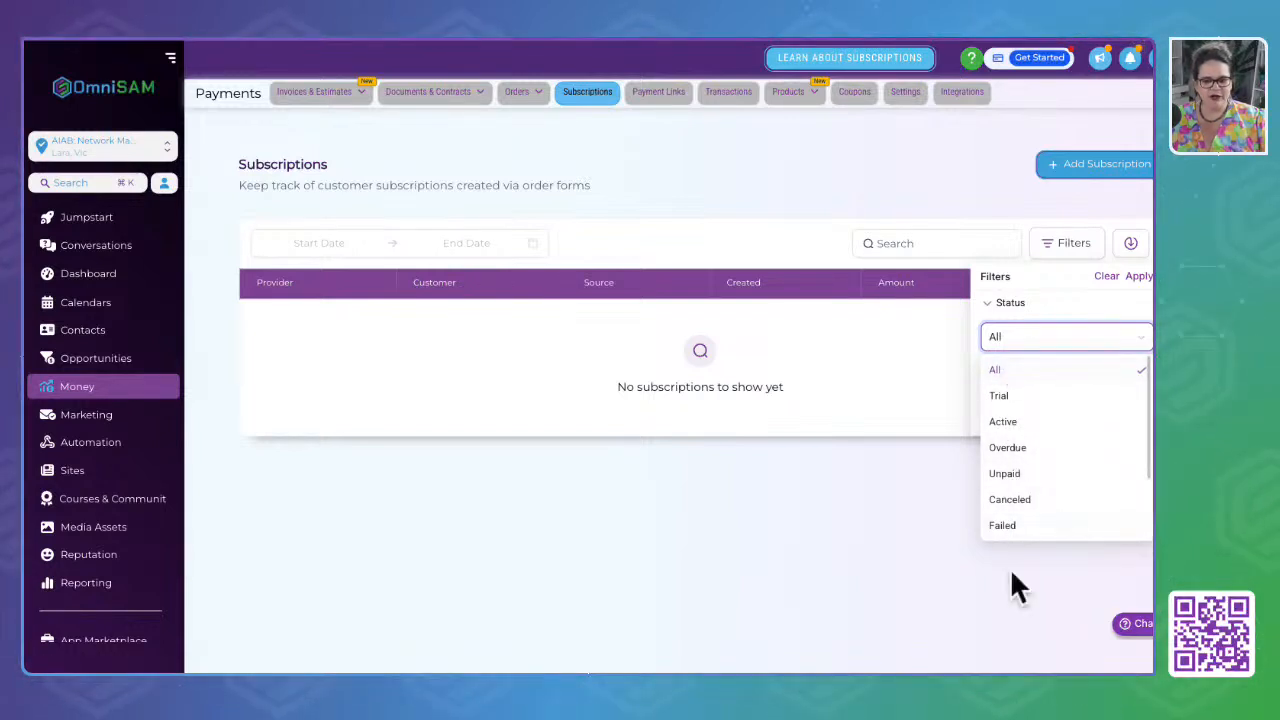
left_click(770, 180)
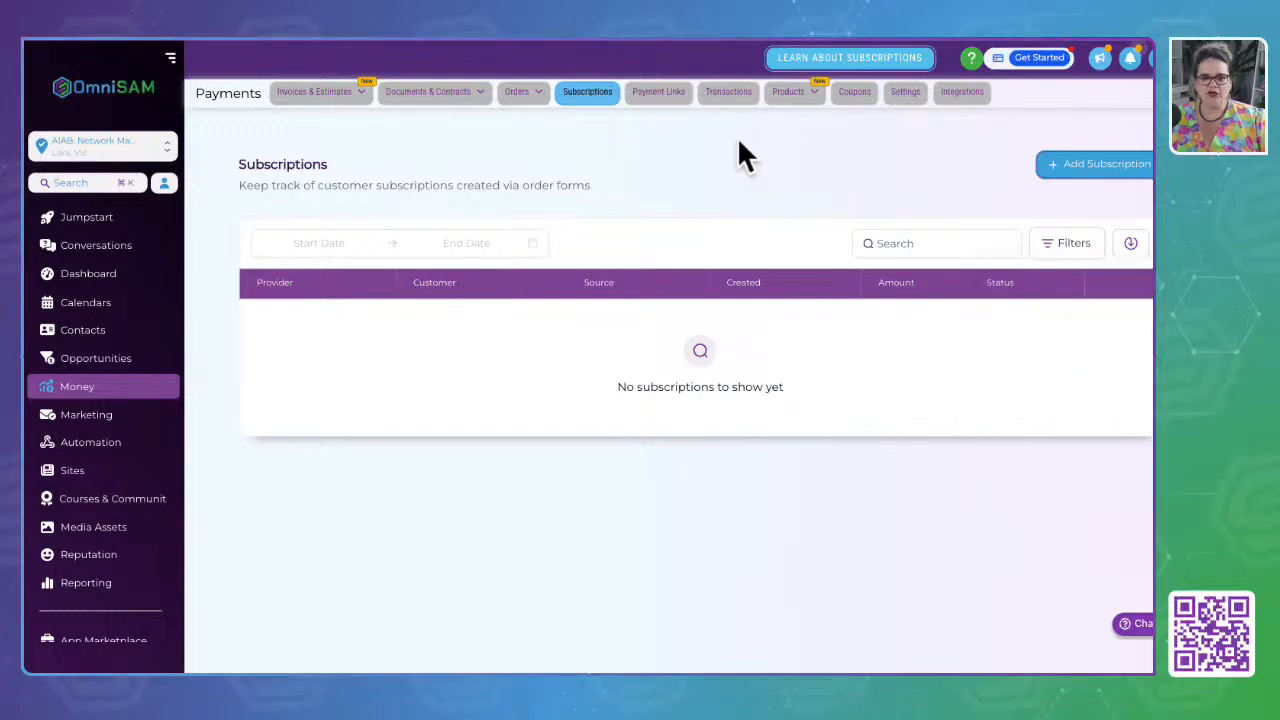
Open Payment Links, view the product choices on a new payment link, and return to the list without saving
left_click(658, 95)
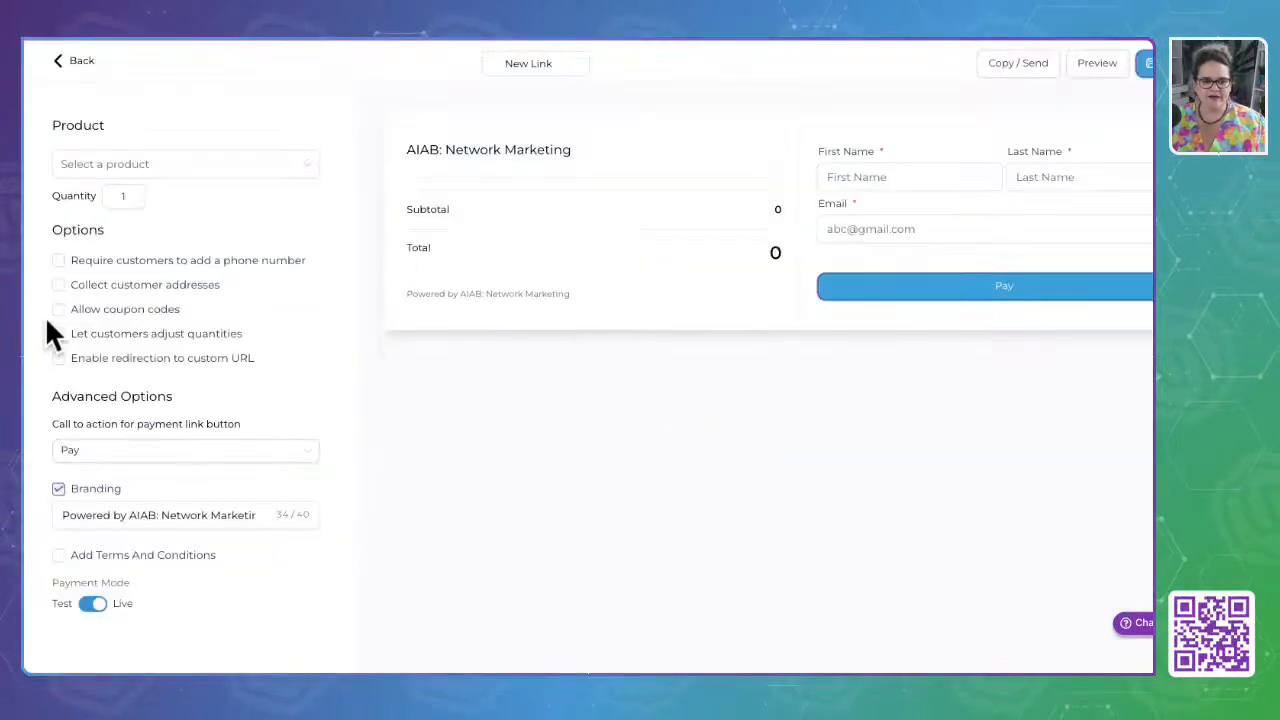
left_click(106, 164)
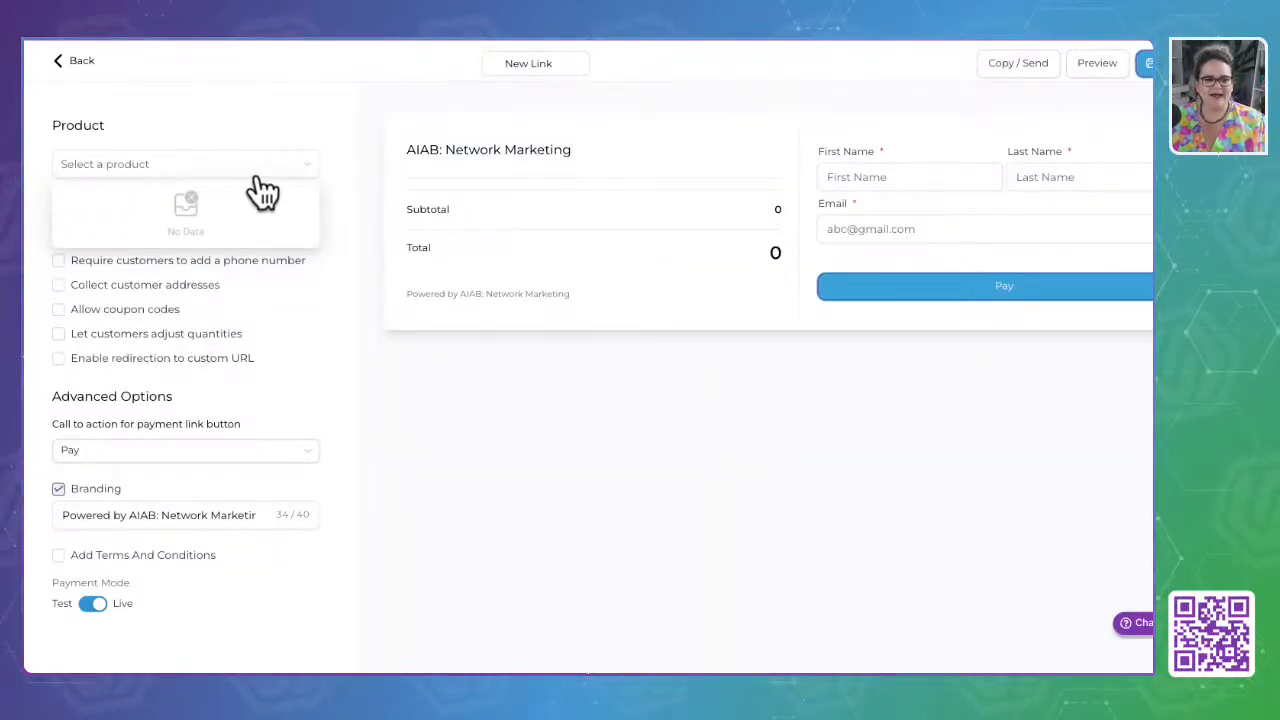
left_click(376, 517)
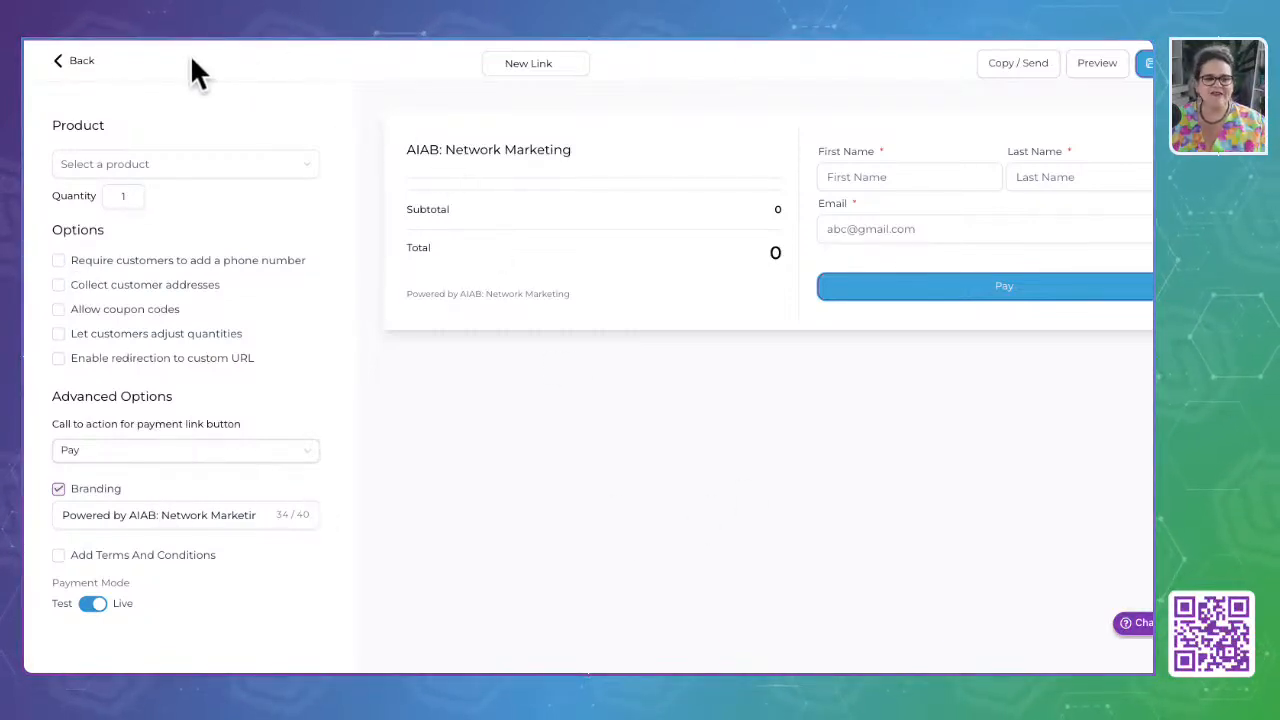
left_click(80, 64)
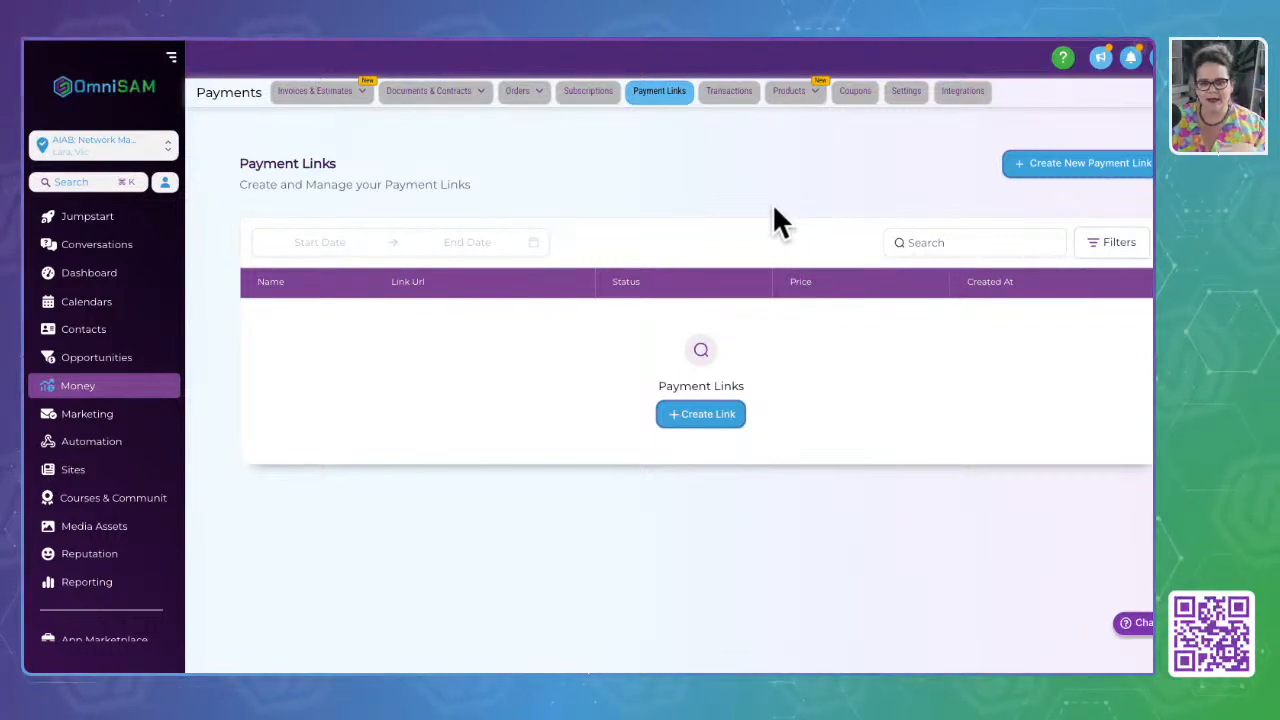
View the Transactions page and open the Products list
left_click(729, 91)
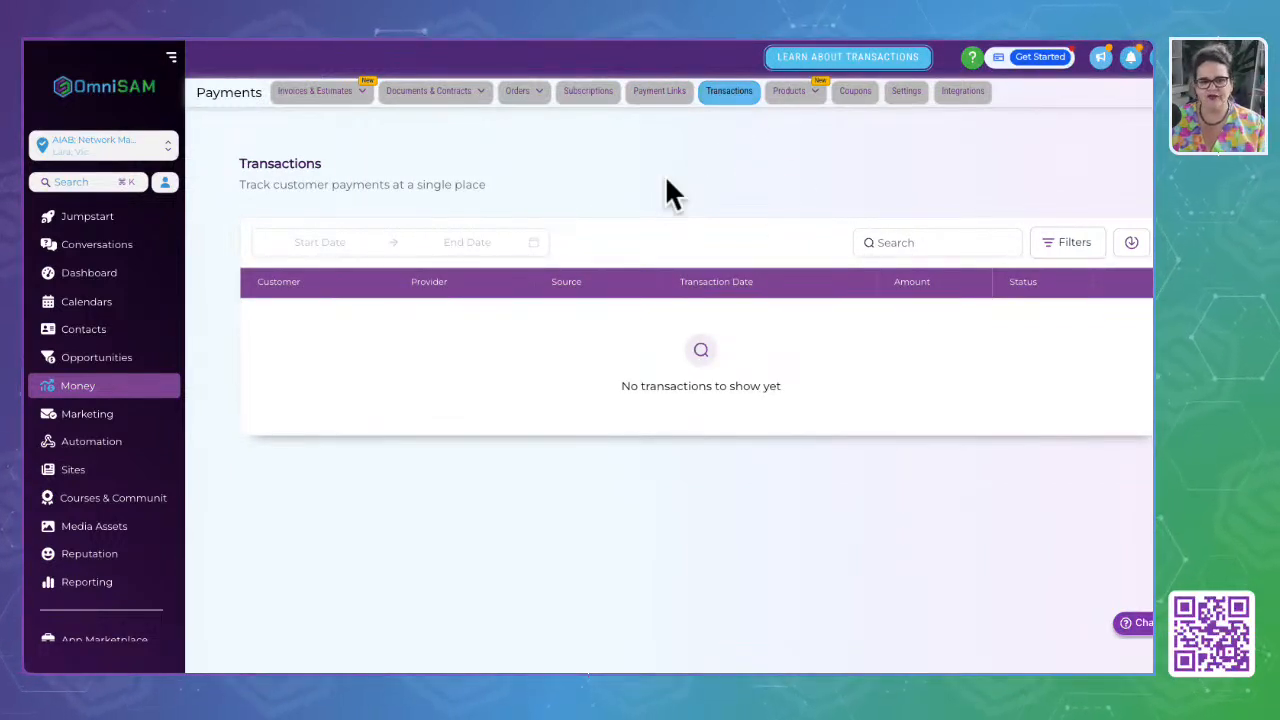
left_click(788, 93)
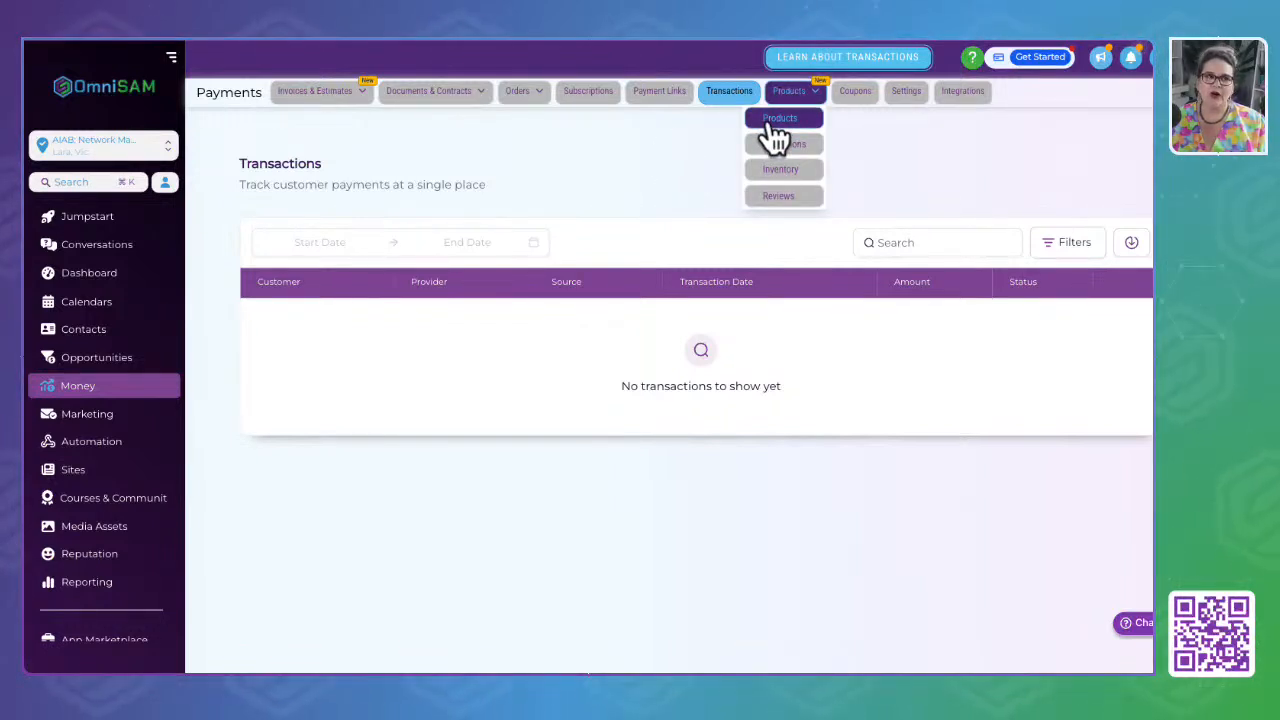
left_click(776, 124)
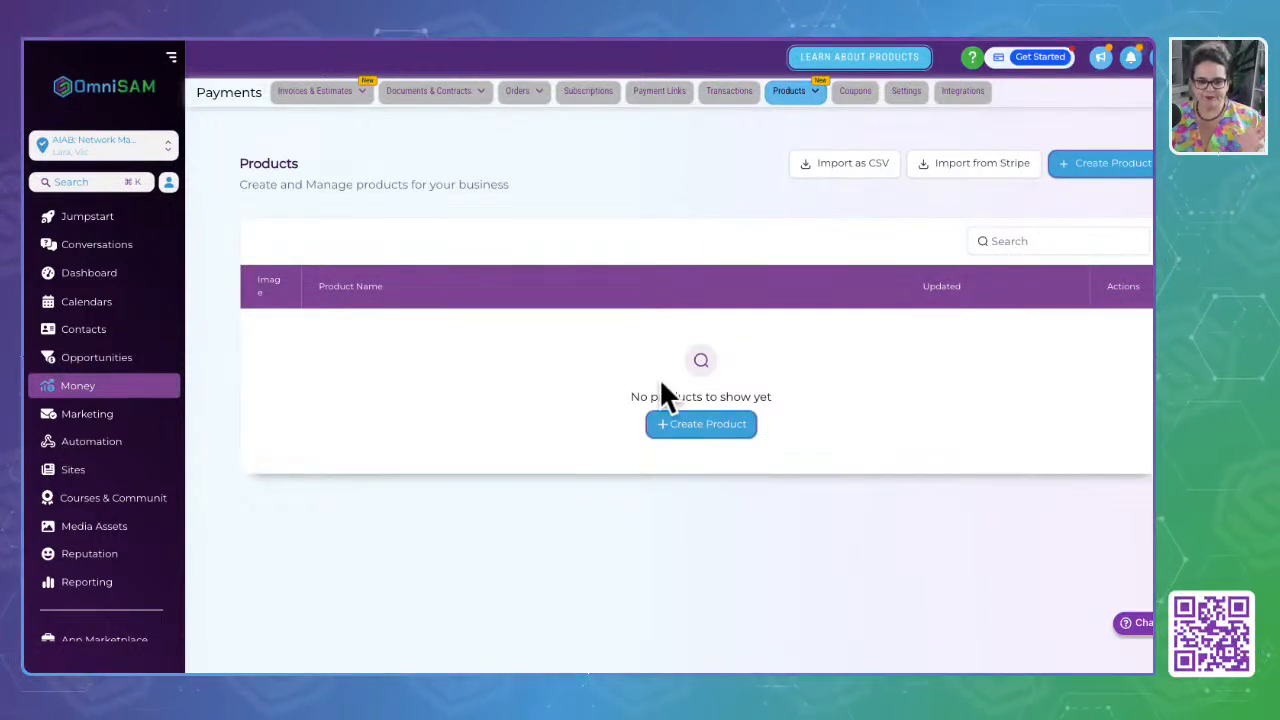
Start creating a new product and exclude it from the online store
left_click(697, 432)
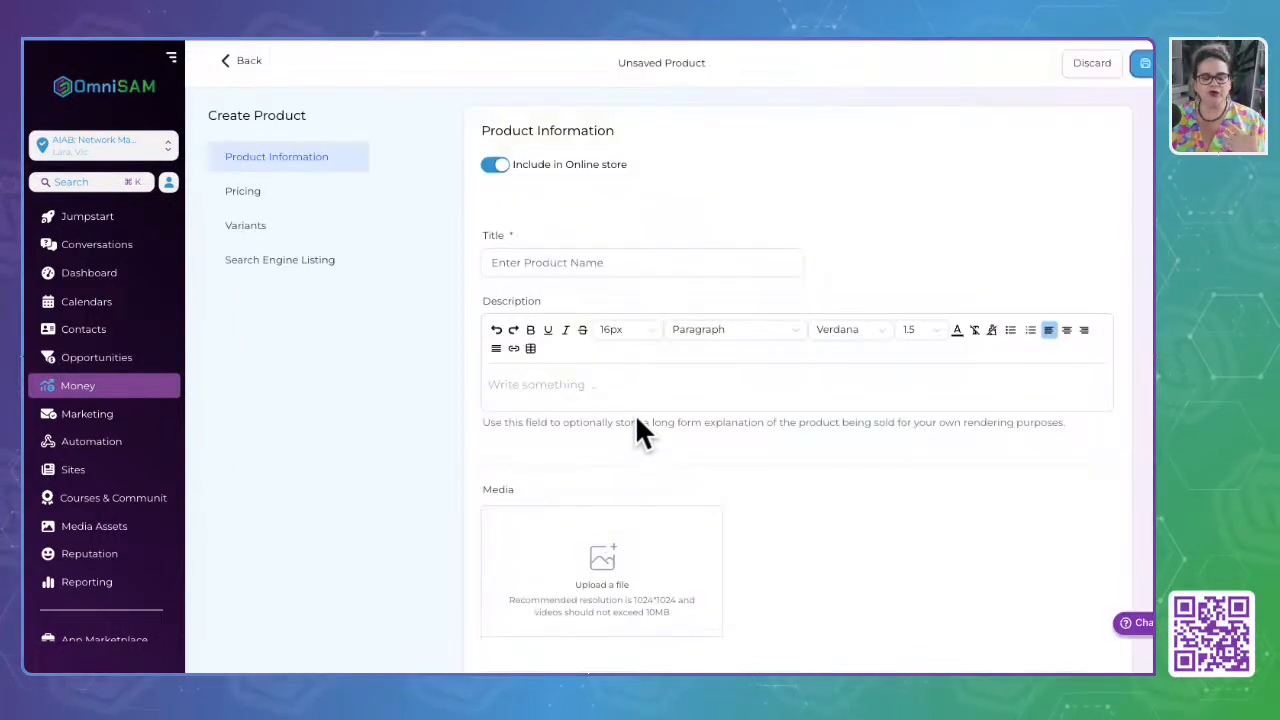
left_click(614, 264)
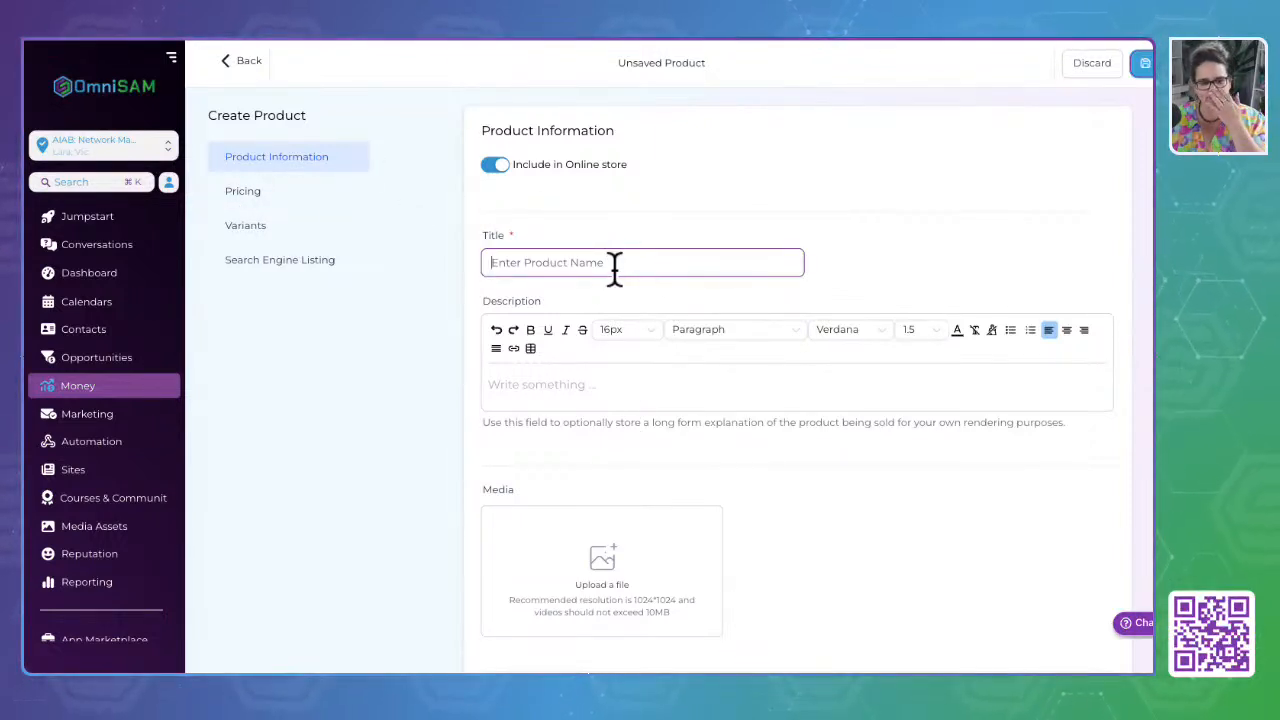
left_click(505, 166)
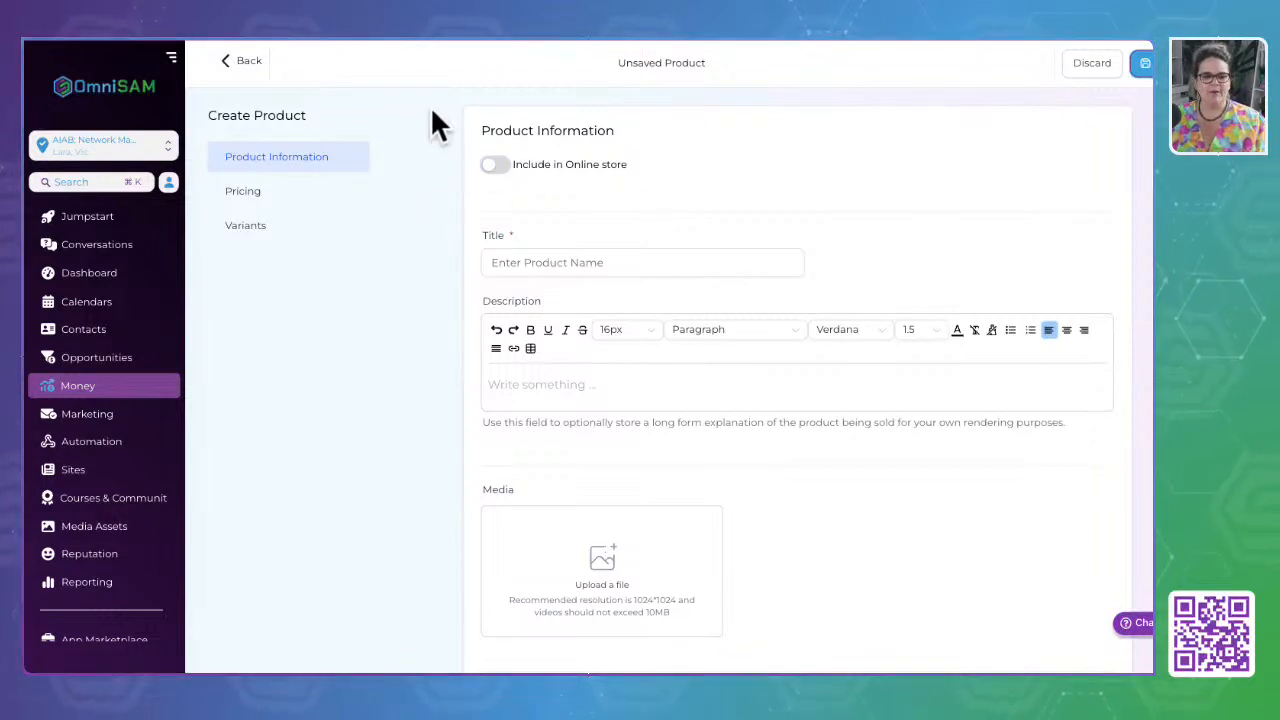
Open the OmniSAM Service Store in a new browser tab and browse its product listings
left_click(374, 32)
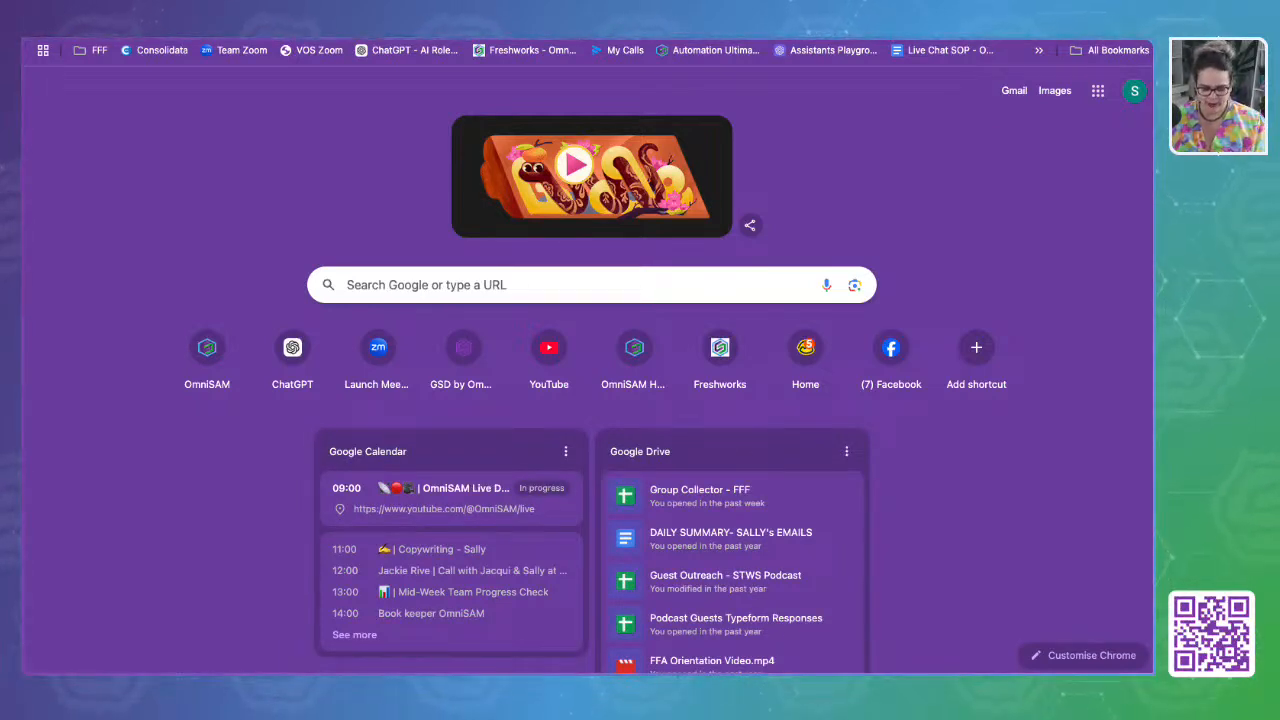
key("Return")
scroll(449, 491, "down", 10)
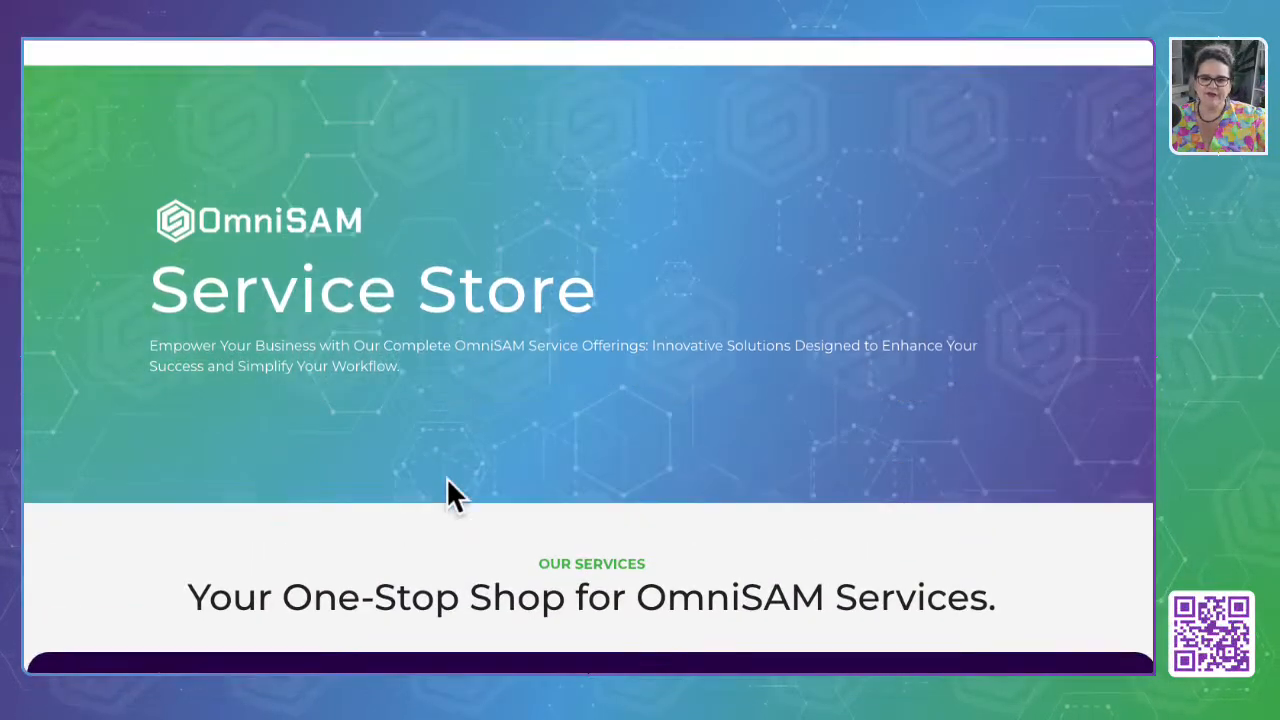
scroll(446, 484, "down", 2)
scroll(446, 484, "up", 11)
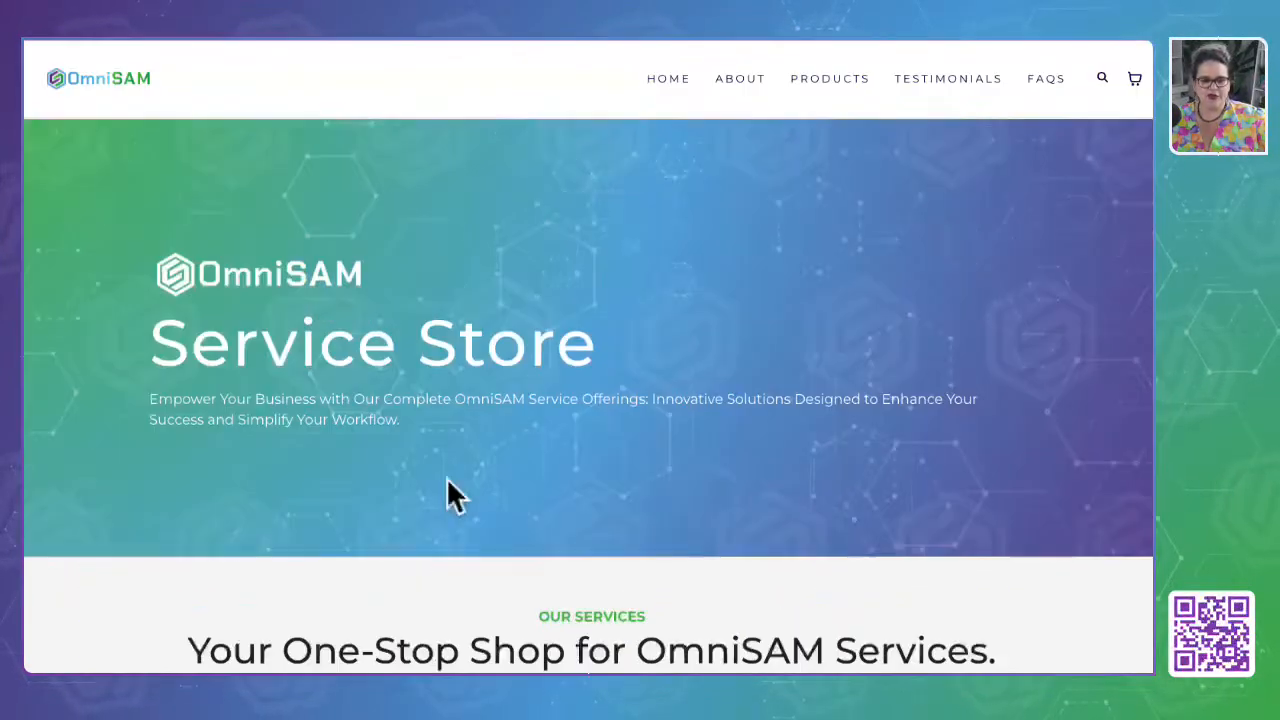
scroll(465, 533, "down", 3)
scroll(470, 548, "down", 7)
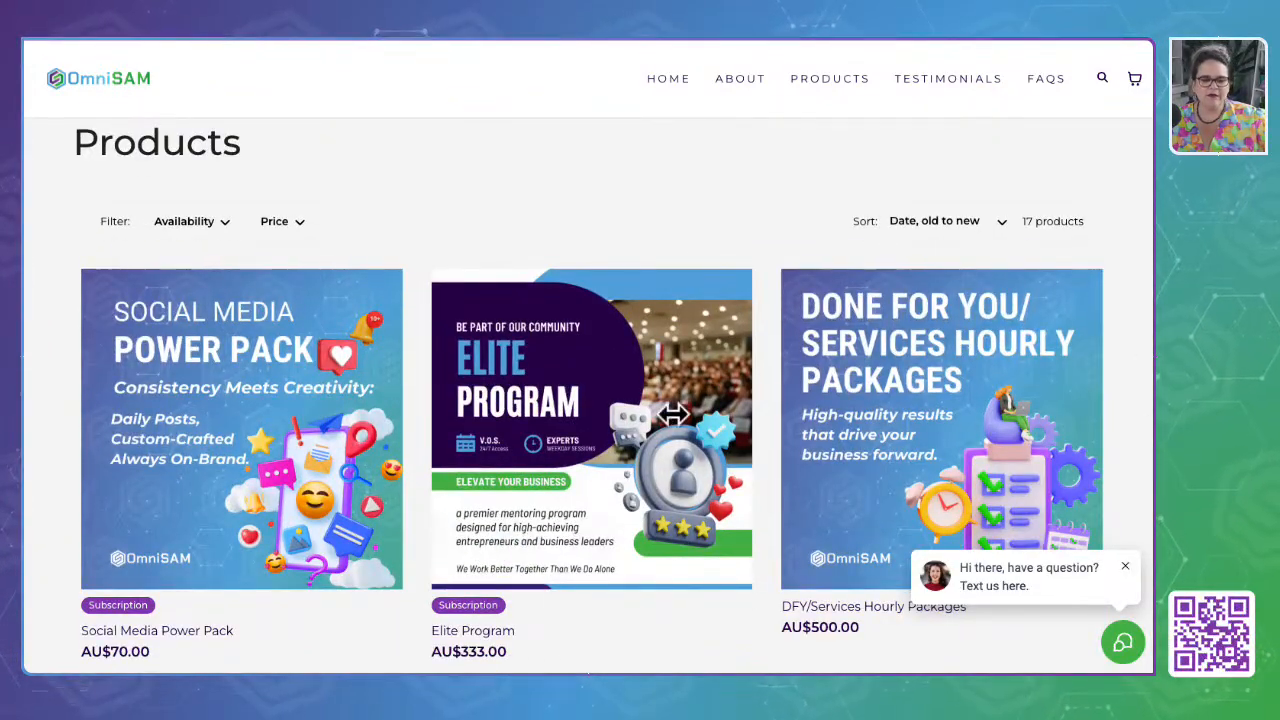
scroll(743, 393, "down", 2)
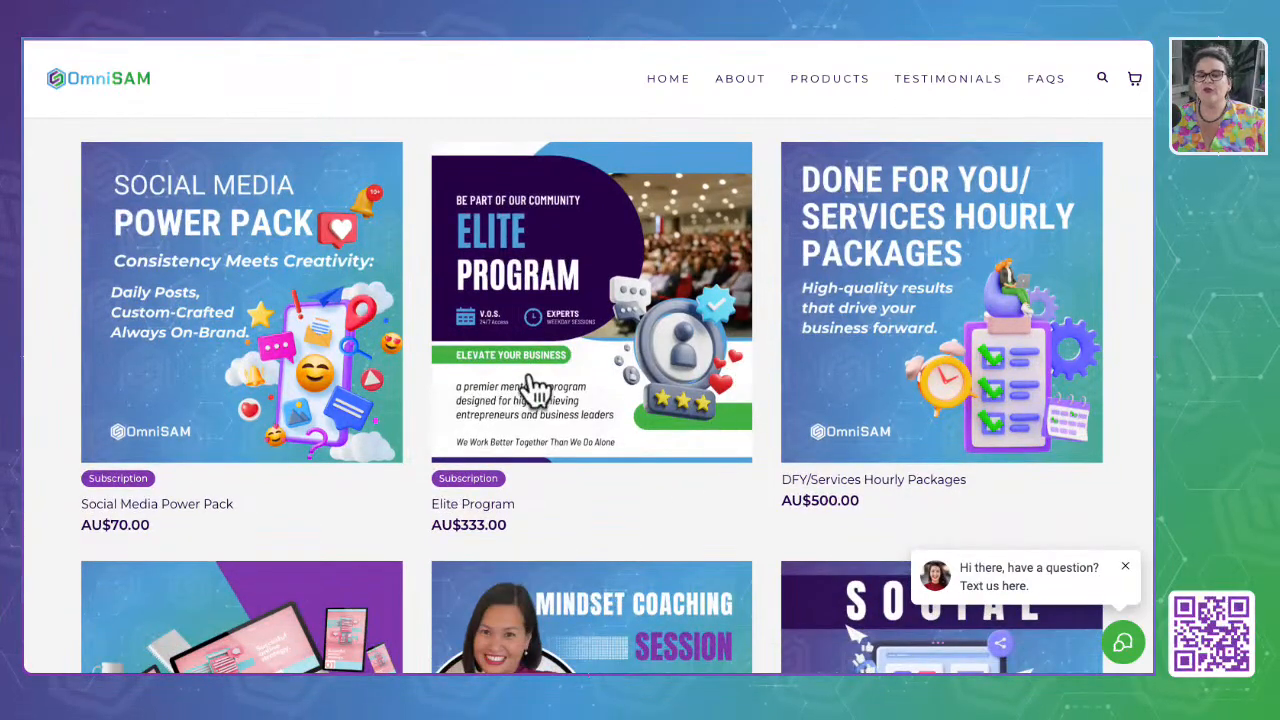
scroll(530, 390, "up", 1)
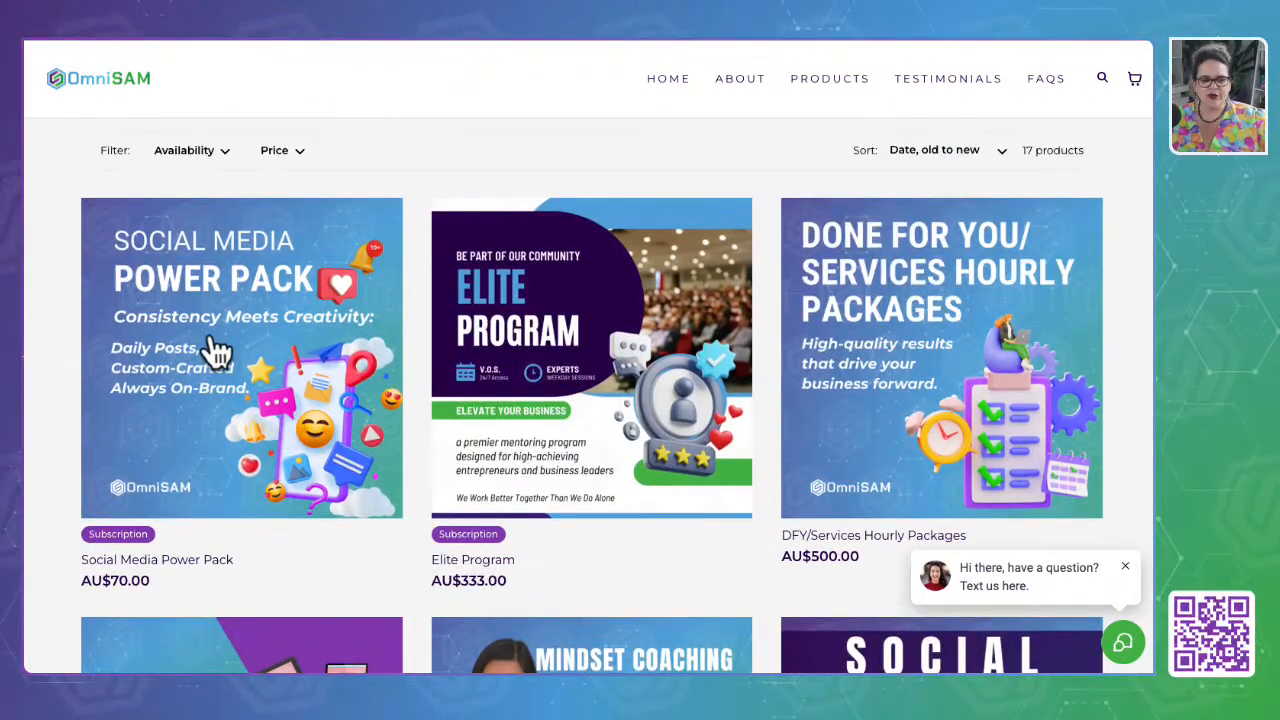
Open the Social Media Power Pack product, read its full description and payment options, and return to the unsaved product form
left_click(214, 349)
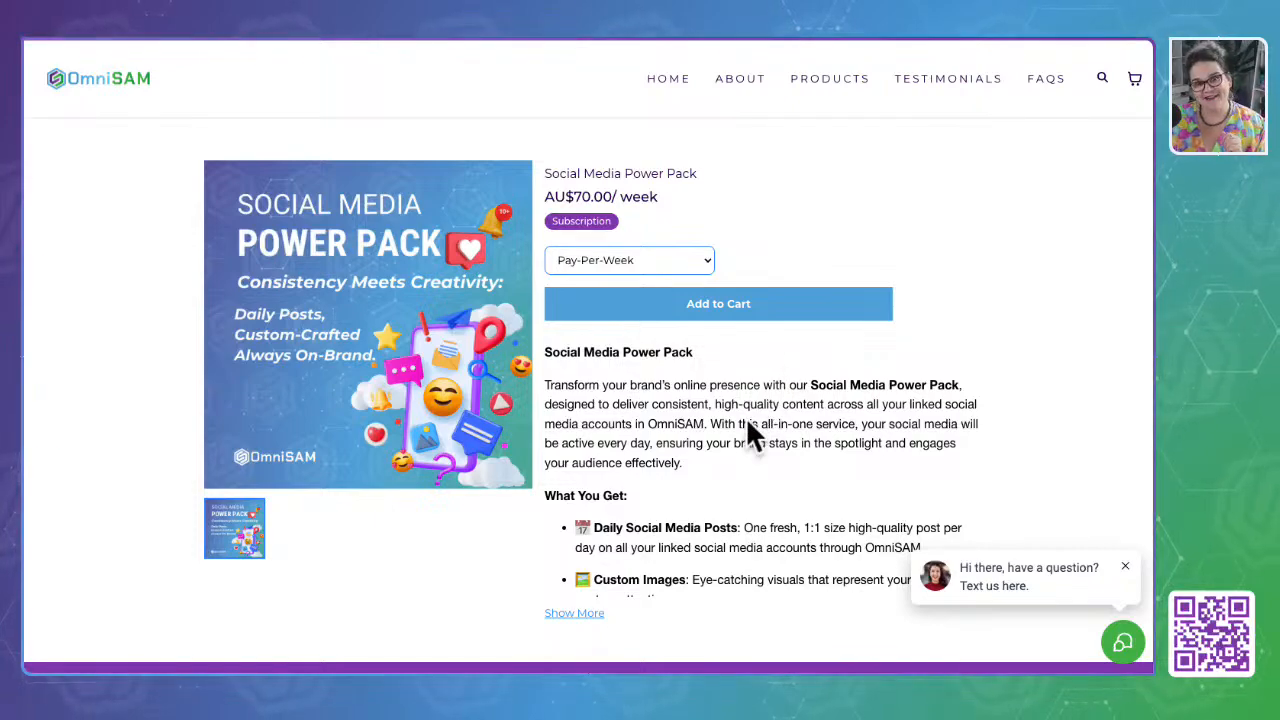
scroll(750, 512, "down", 2)
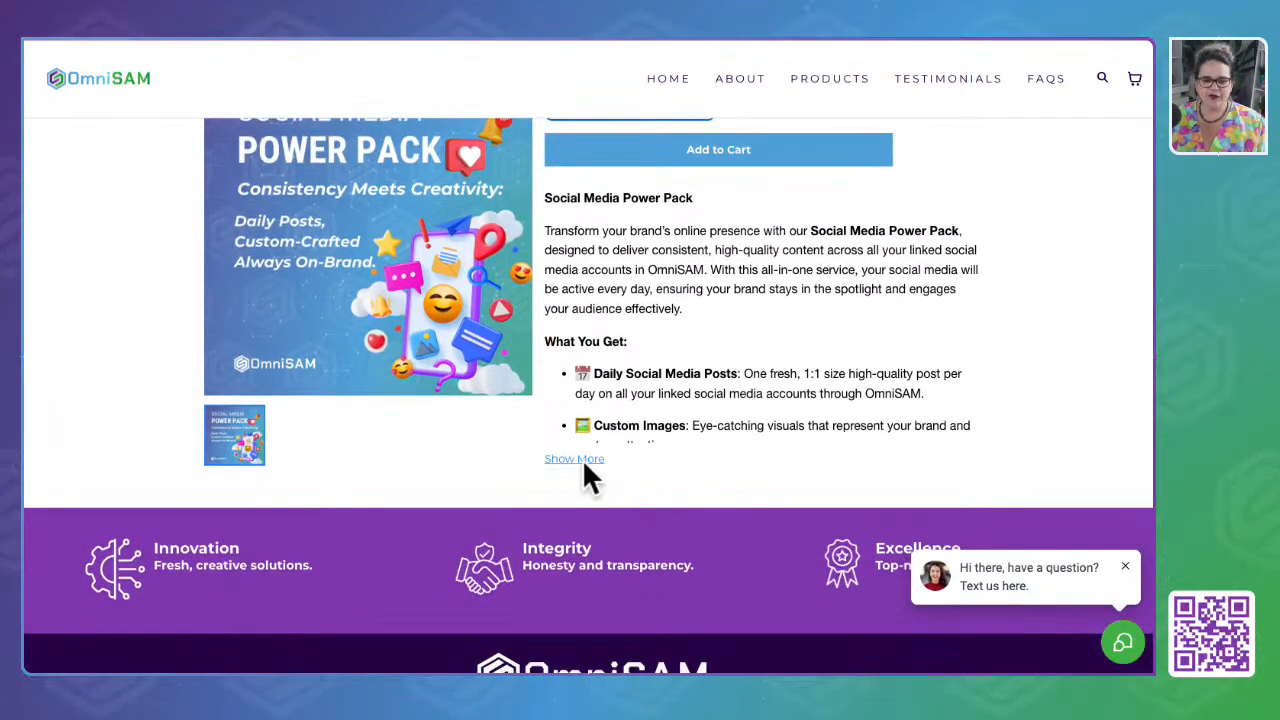
left_click(582, 465)
scroll(683, 450, "down", 1)
scroll(682, 449, "down", 6)
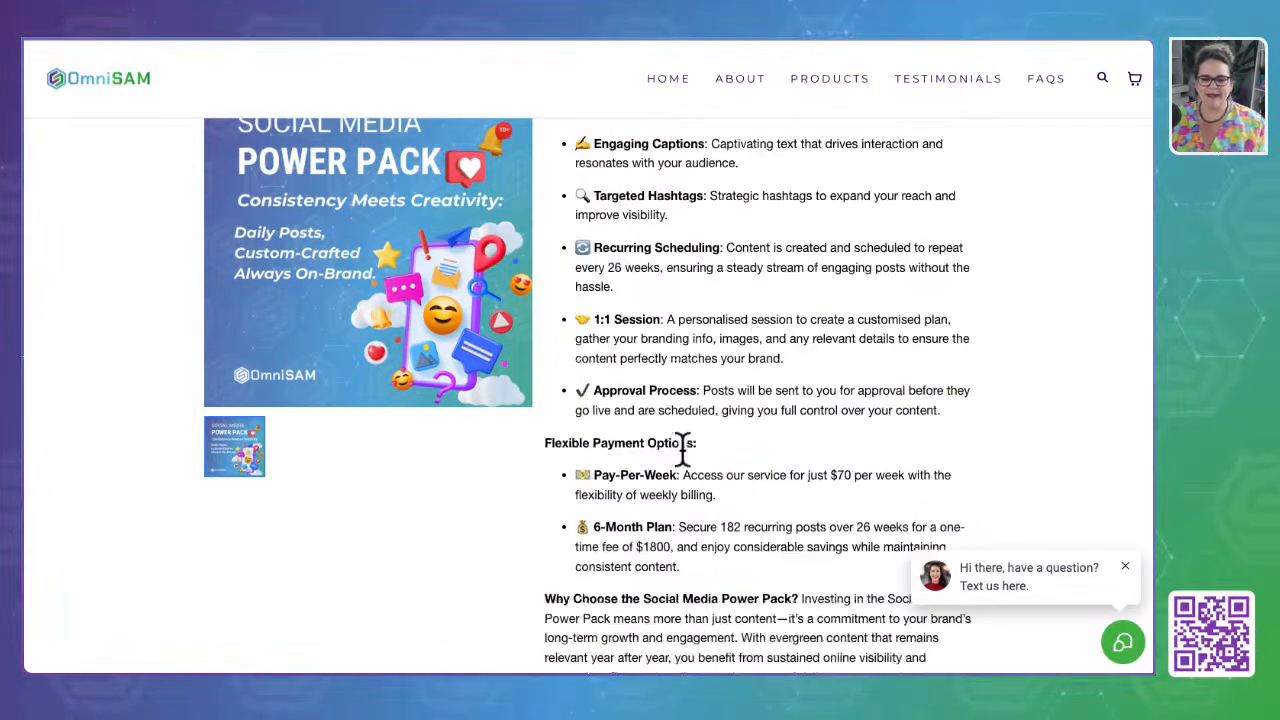
scroll(646, 264, "up", 10)
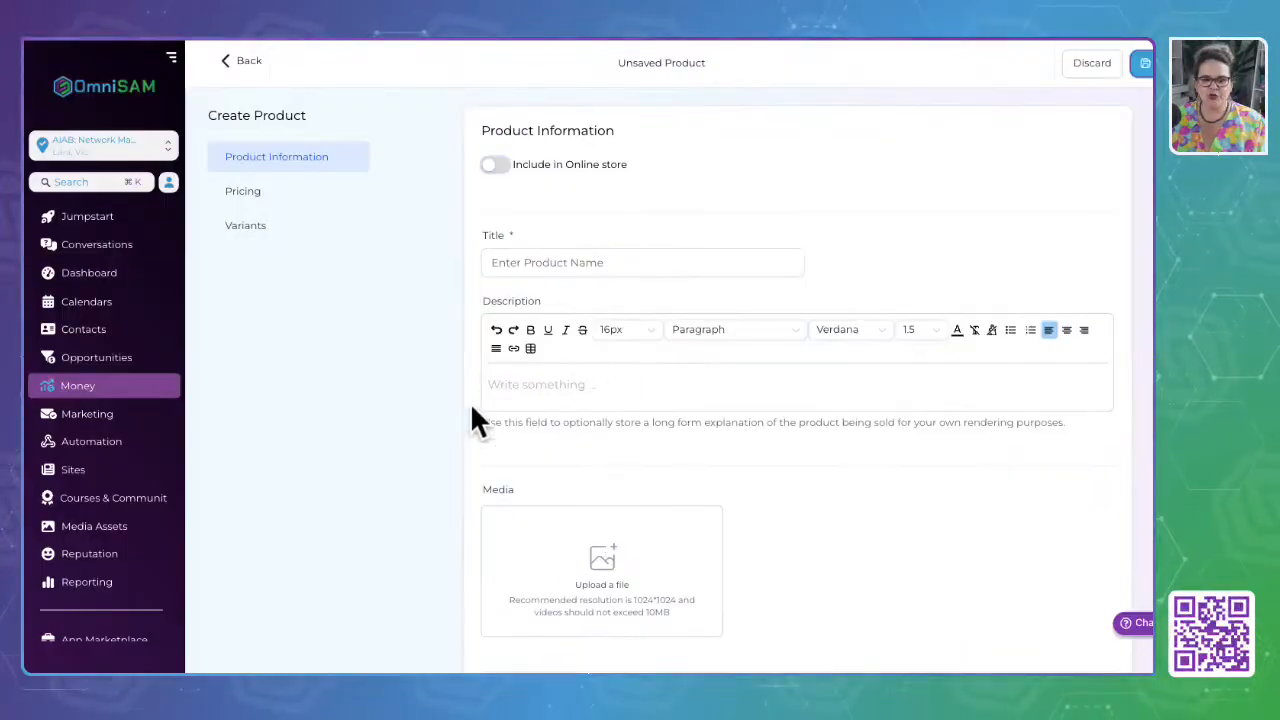
Review the new product's description, media and tax fields, and set Include tax in prices to No
left_click(574, 382)
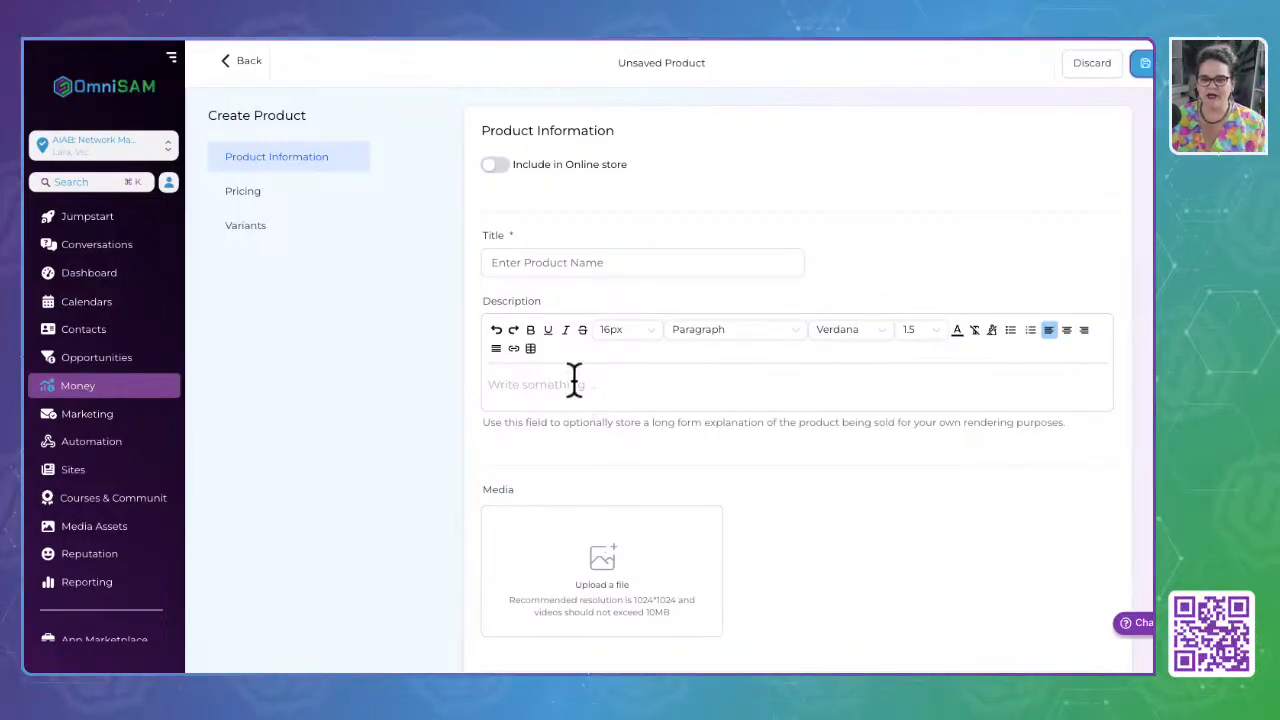
scroll(574, 382, "down", 3)
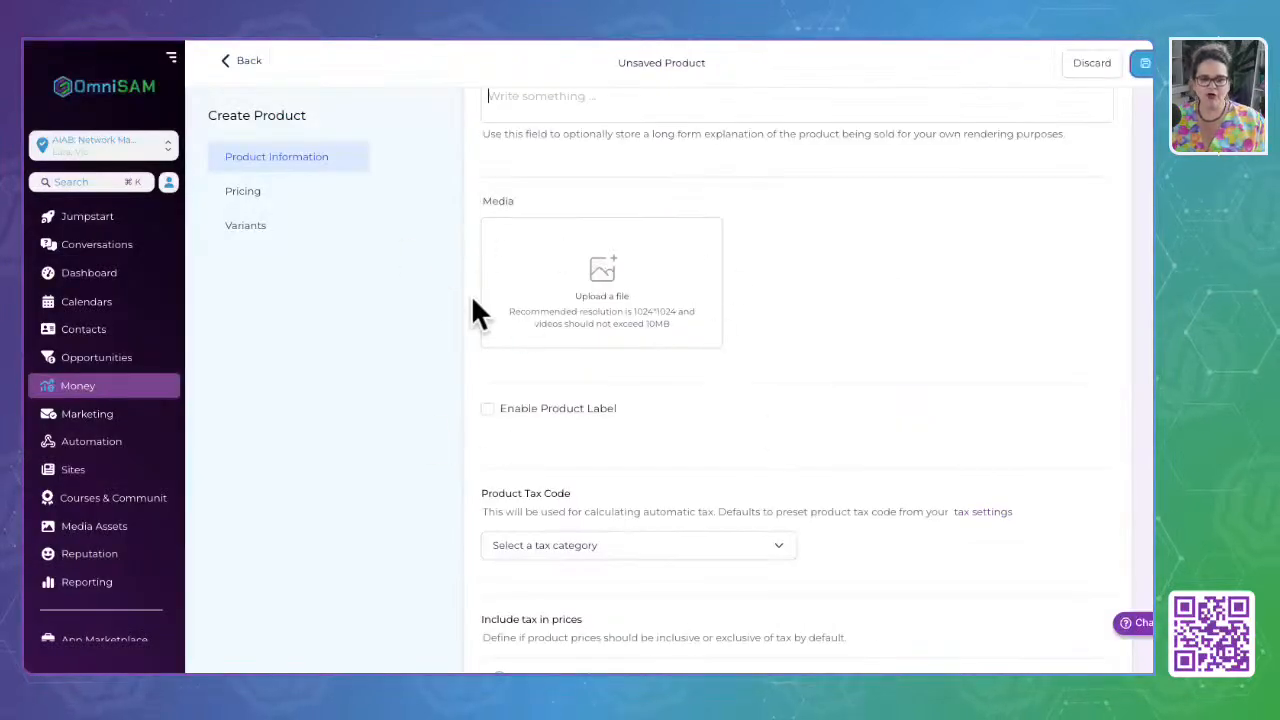
scroll(628, 315, "down", 3)
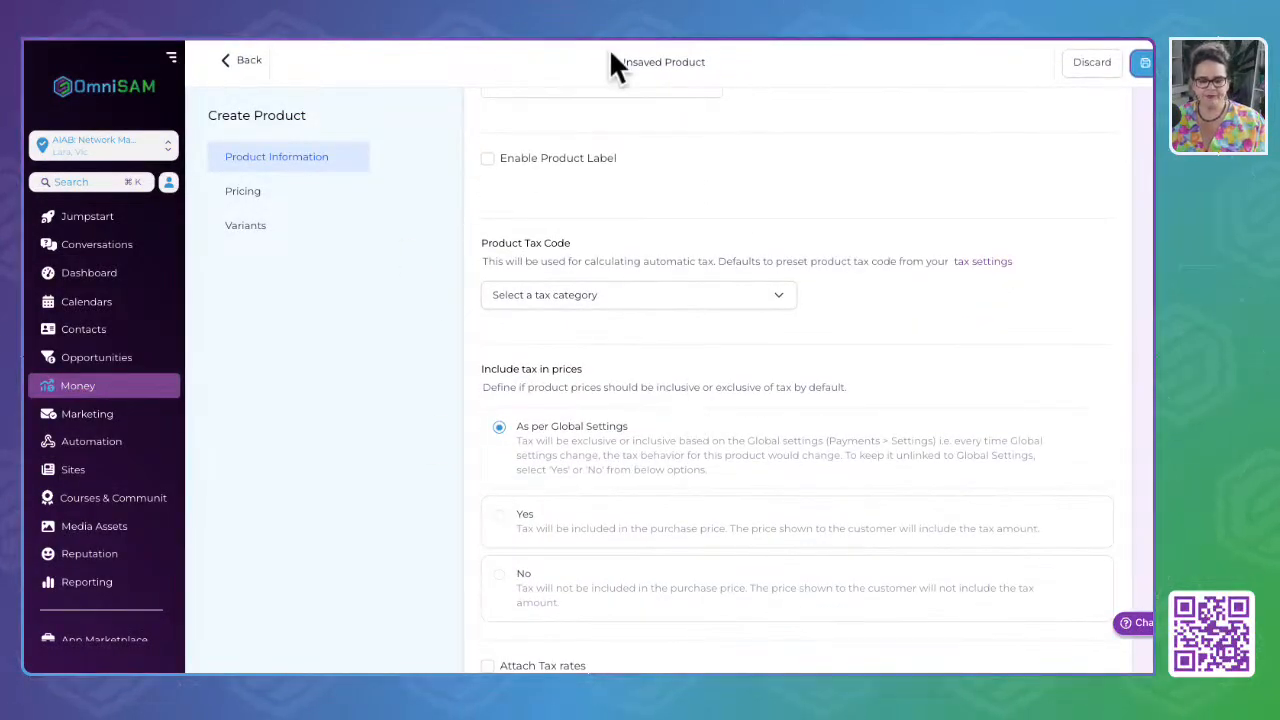
scroll(605, 330, "down", 2)
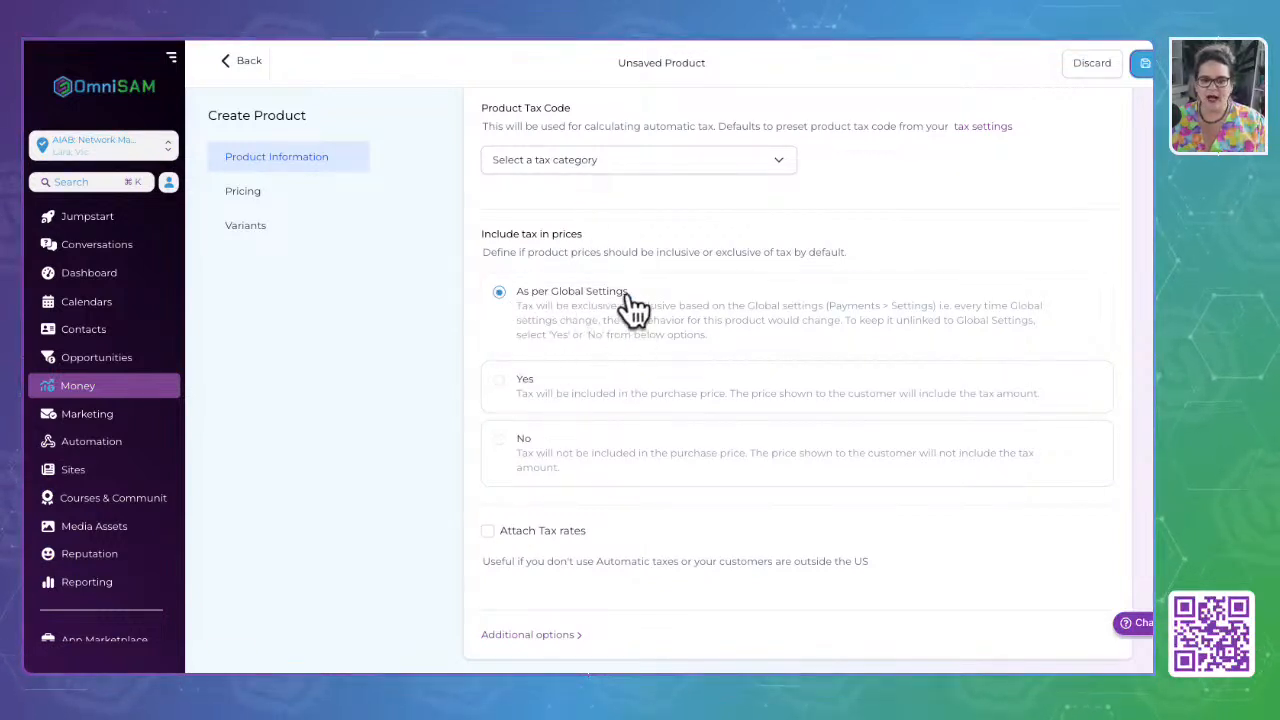
left_click(557, 390)
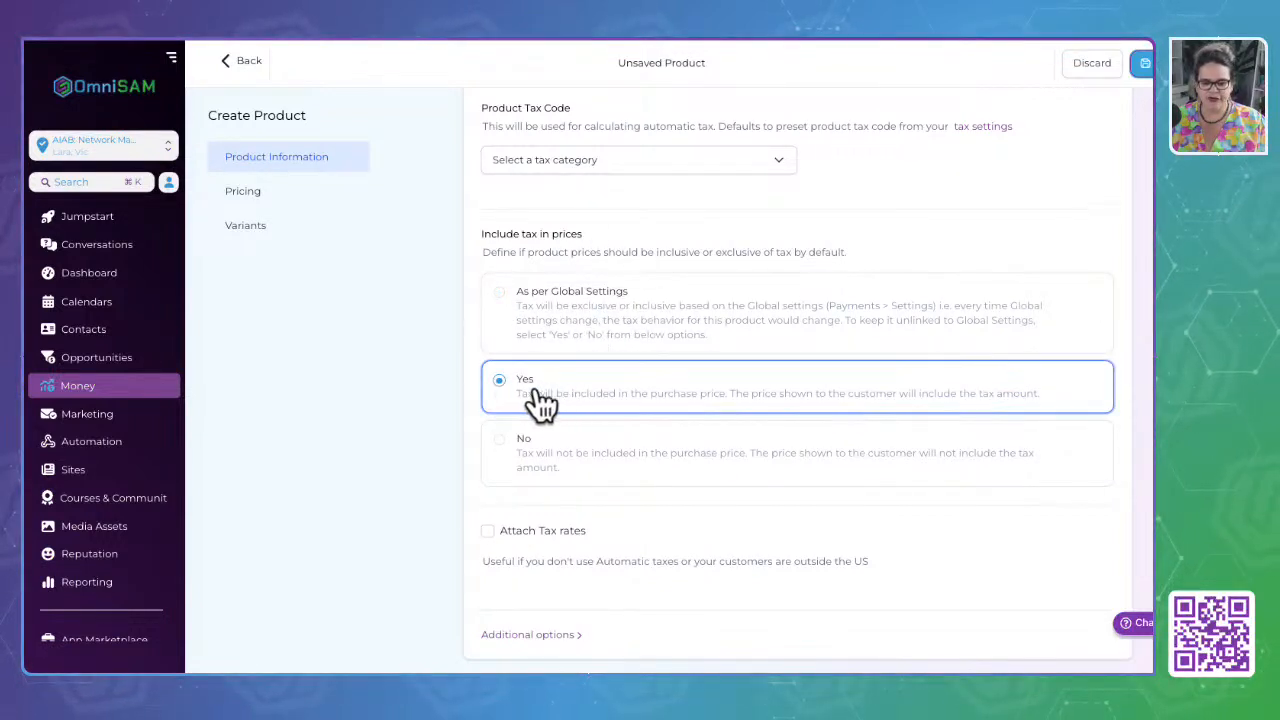
left_click(533, 455)
scroll(535, 457, "down", 1)
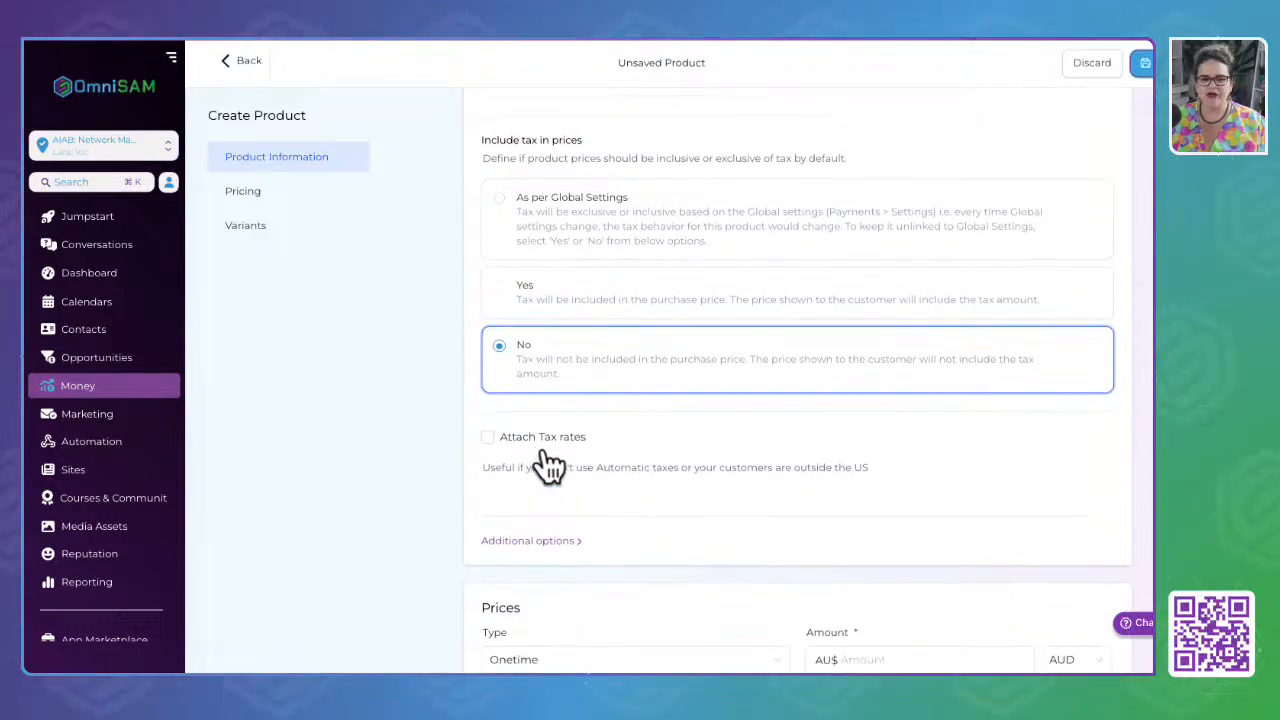
Enable Attach Tax rates, view the available taxes, and keep Include tax in prices set to No
left_click(503, 442)
left_click(543, 500)
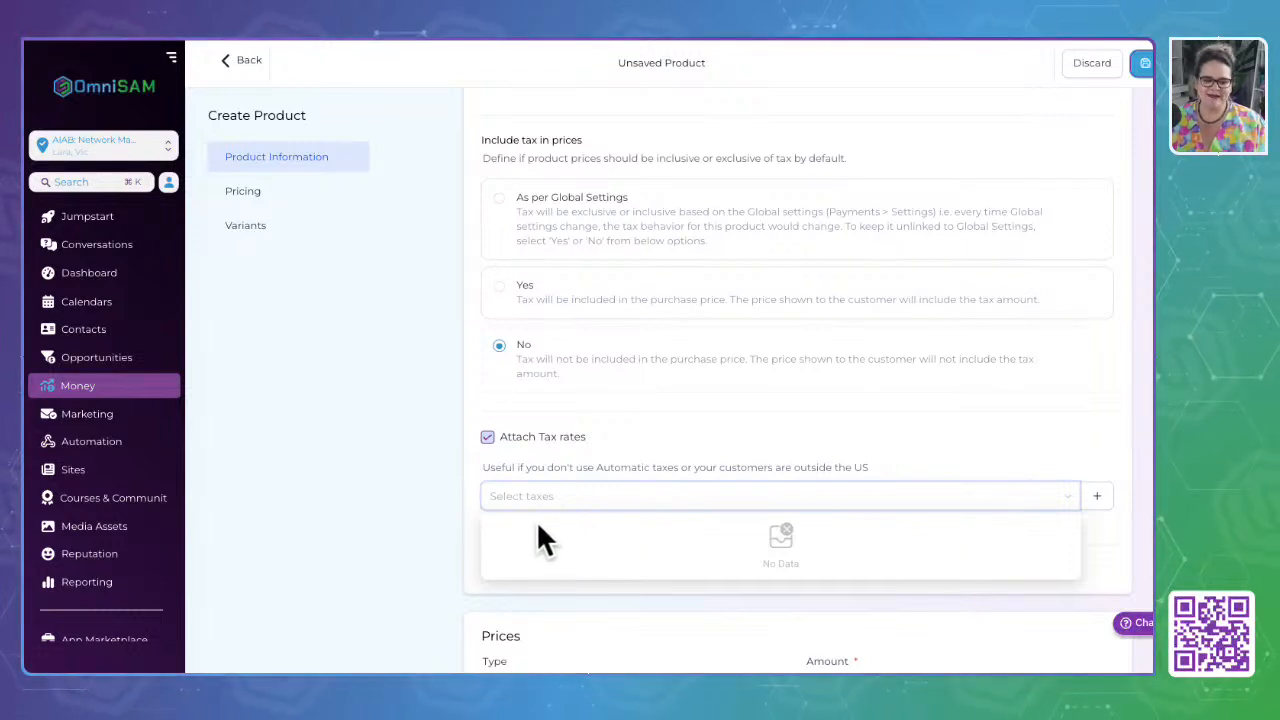
left_click(603, 455)
left_click(518, 306)
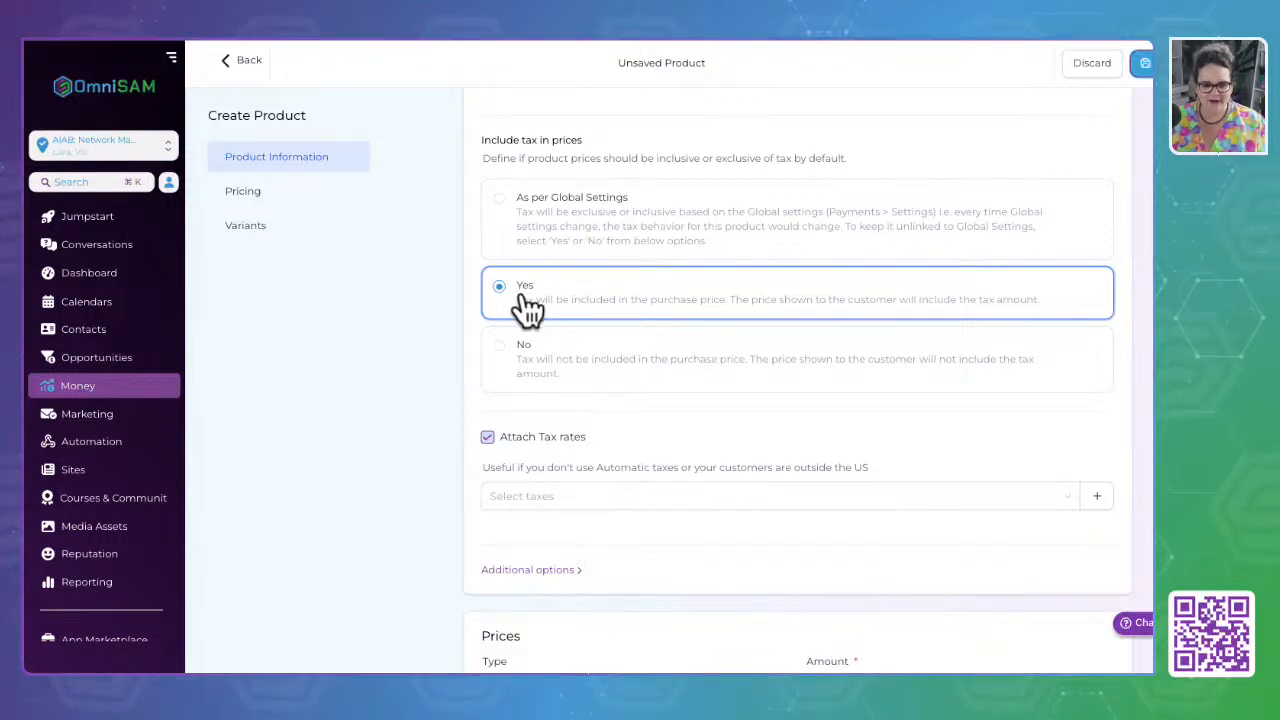
left_click(568, 356)
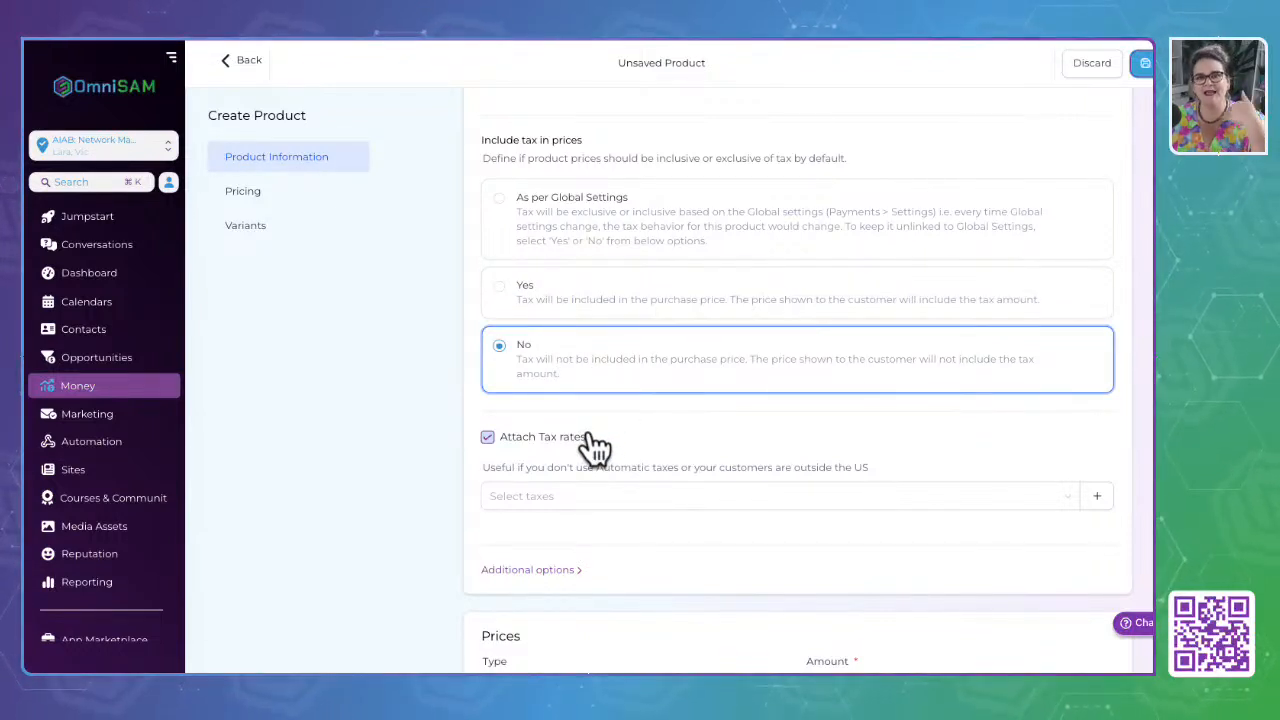
Make the product's price Recurring with an amount of AU$100 and a Monthly billing period
scroll(657, 450, "down", 3)
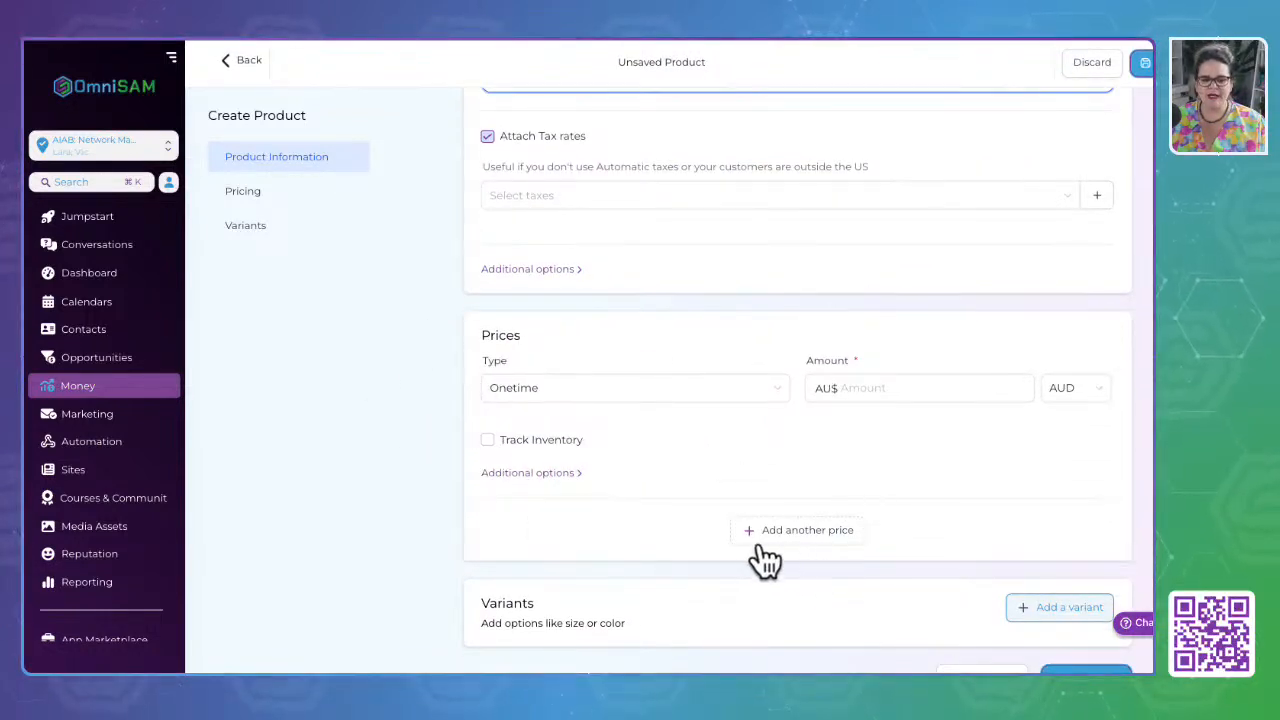
scroll(563, 558, "down", 1)
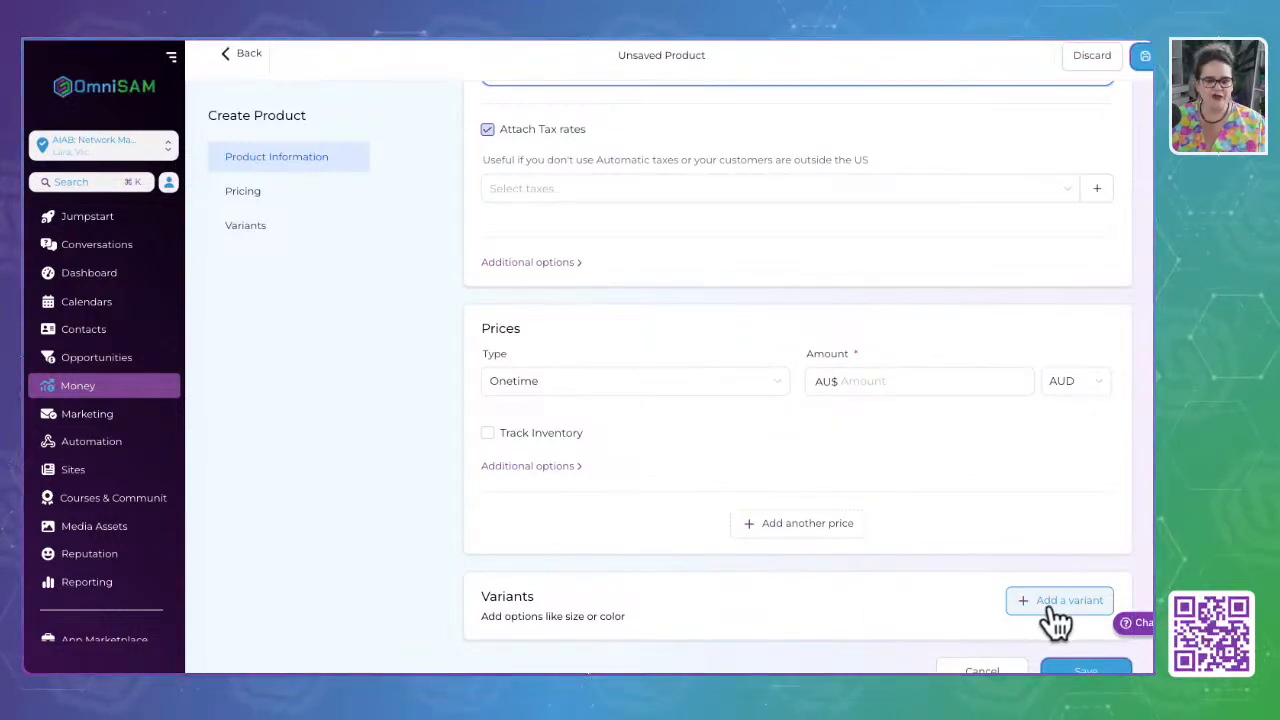
left_click(505, 392)
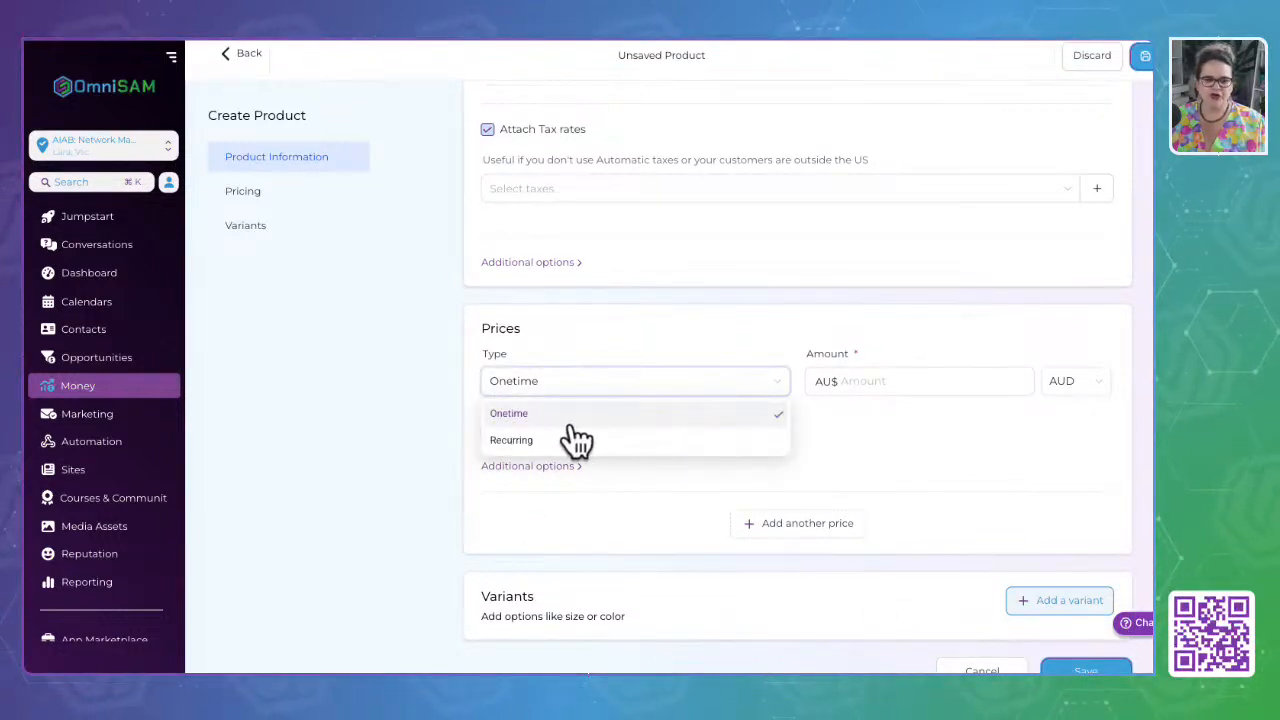
left_click(515, 440)
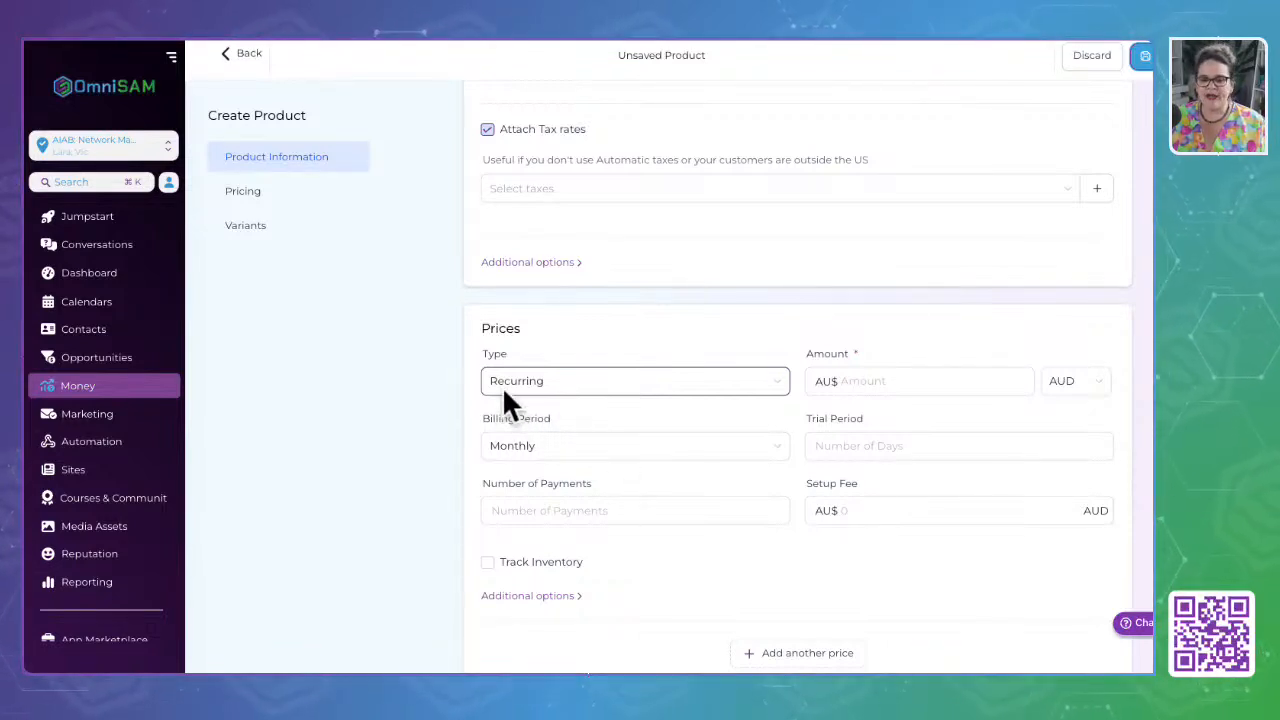
left_click(872, 382)
type("100")
left_click(589, 447)
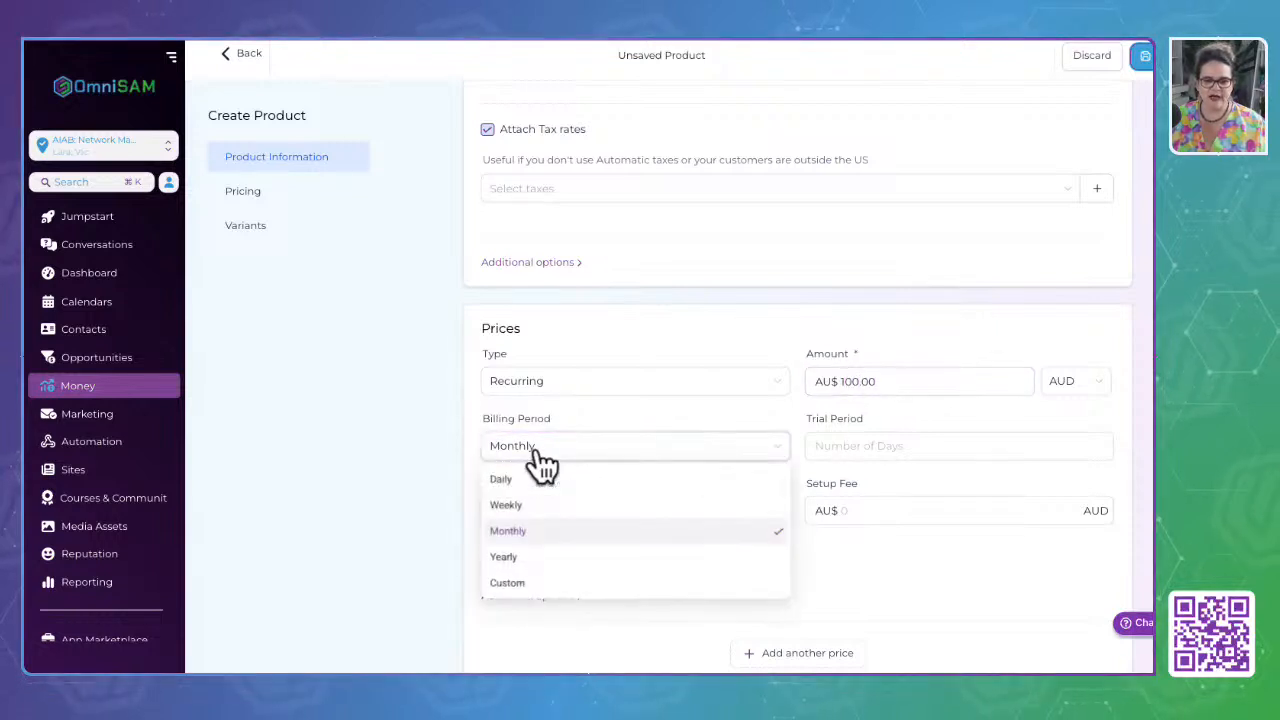
left_click(512, 533)
Give the recurring price a 7-day trial period, an AU$7 setup fee and an amount of AU$333
left_click(851, 441)
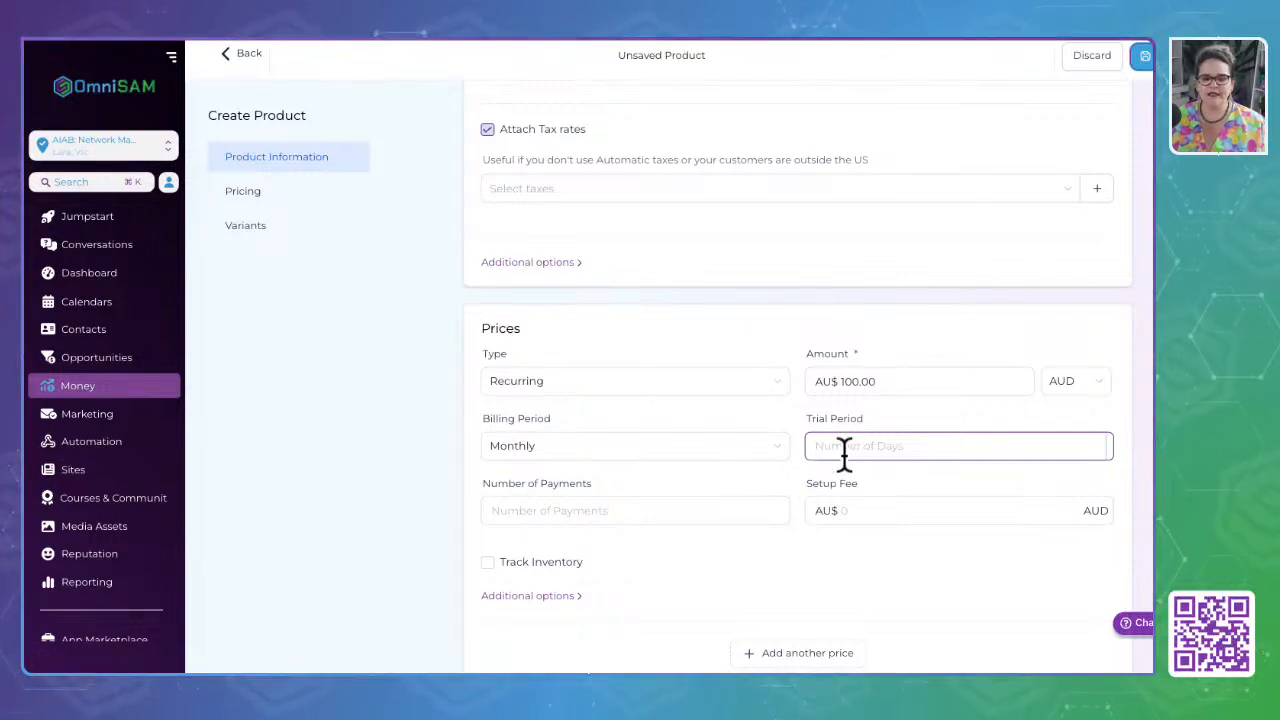
left_click(557, 509)
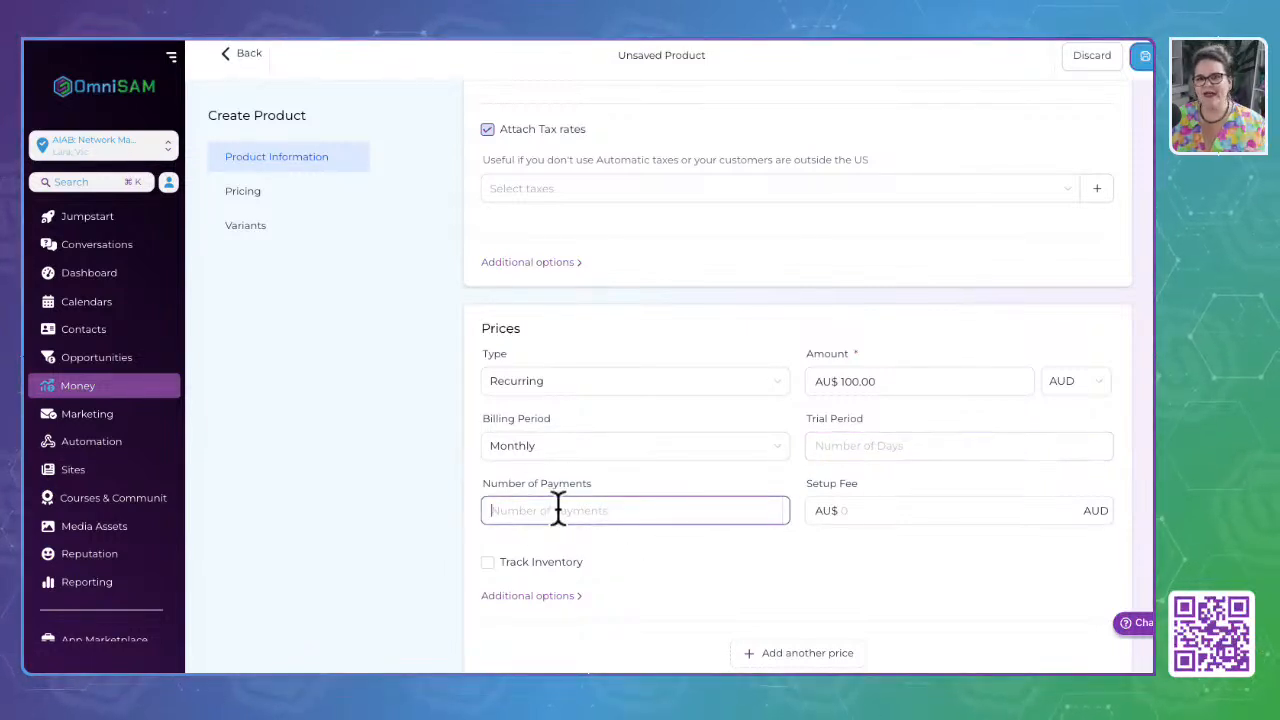
type("3")
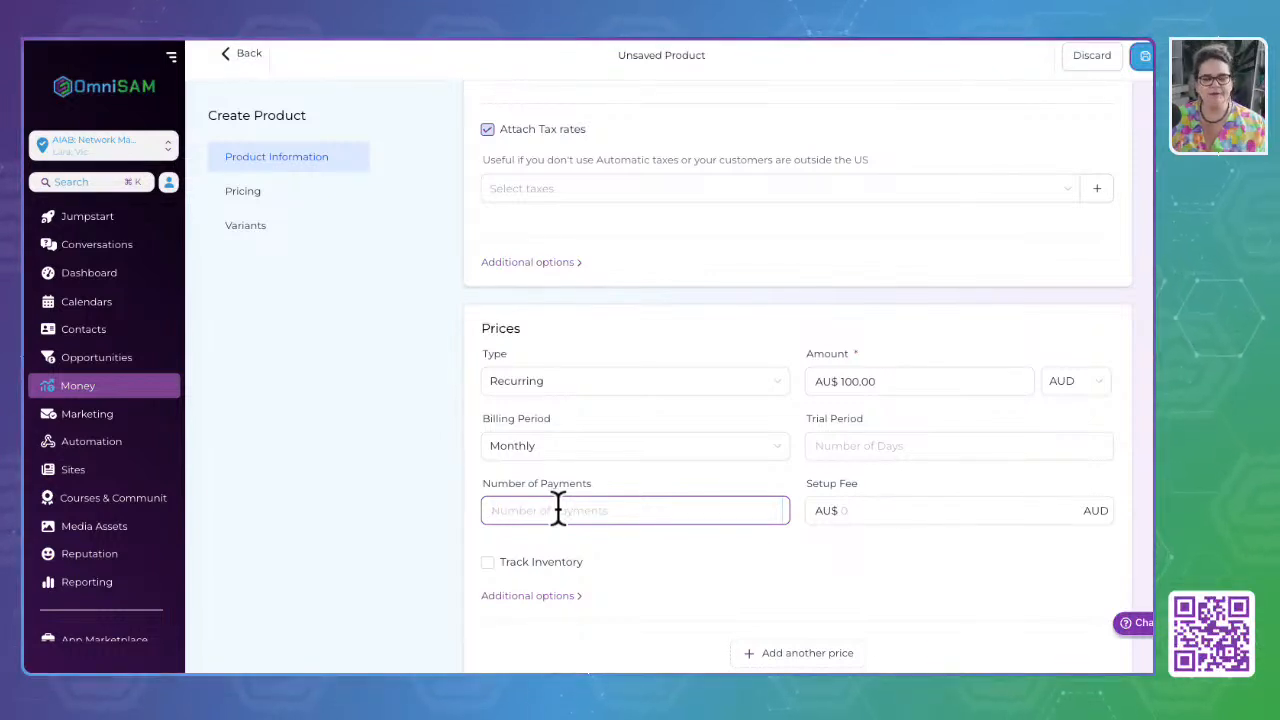
left_click(934, 510)
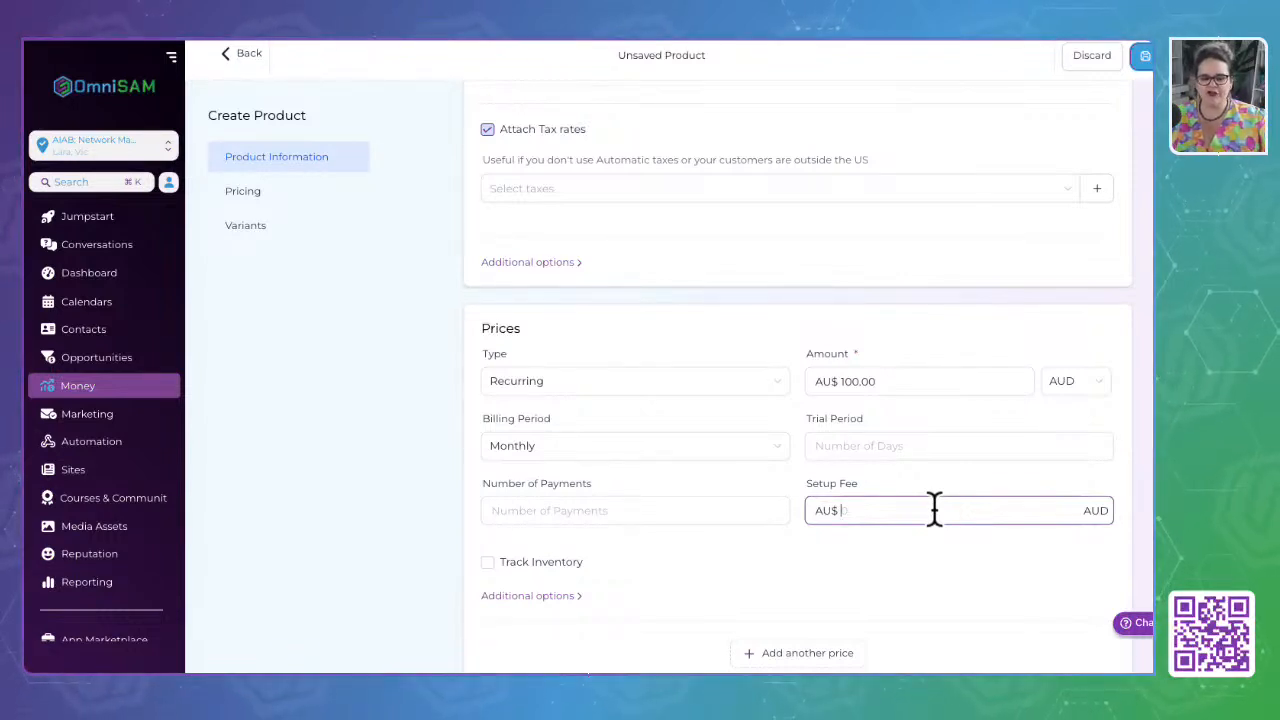
left_click(863, 450)
type("7")
left_click(857, 510)
type("7")
double_click(912, 392)
type("333")
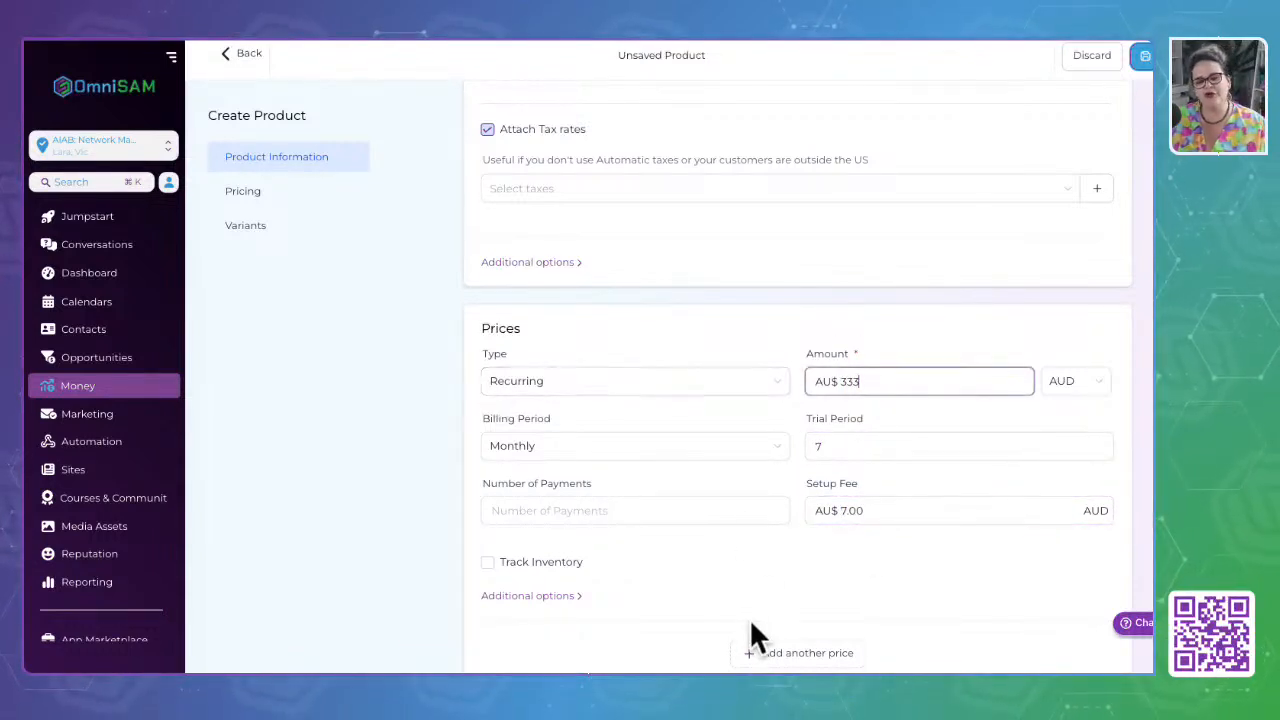
left_click(730, 592)
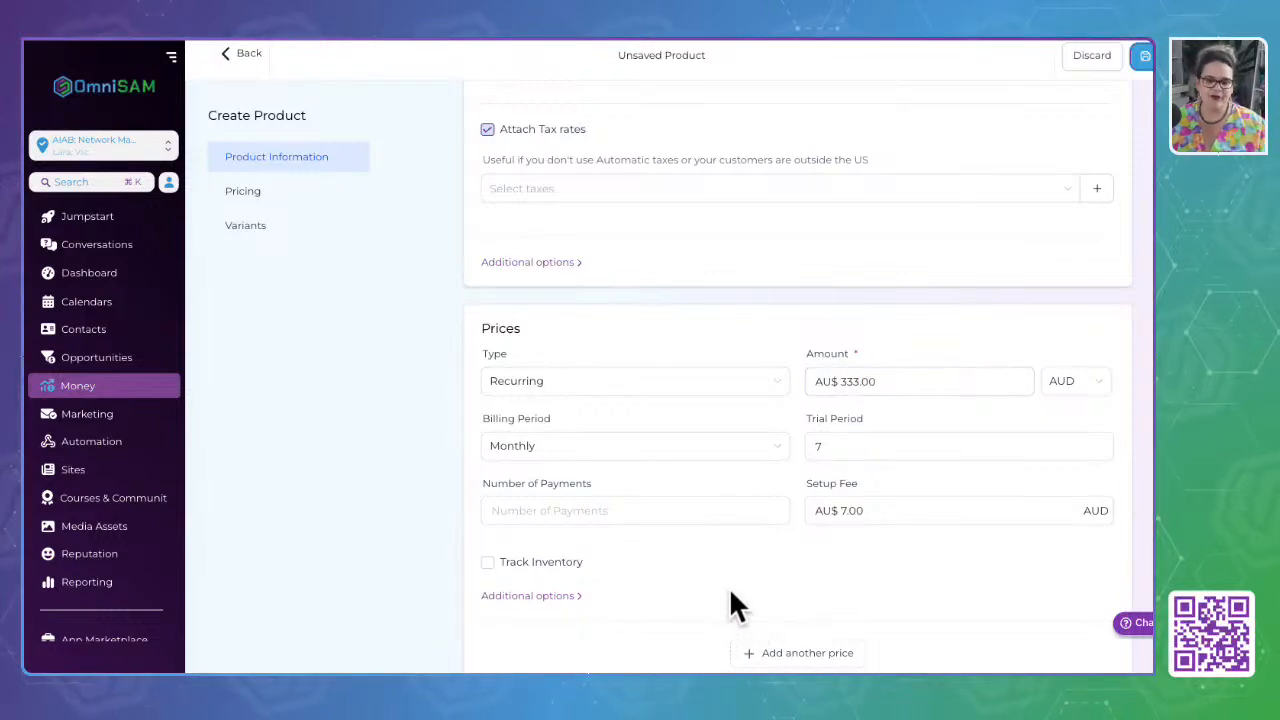
Switch to the Social Media Power Pack store page and check its pricing options beyond Pay-Per-Week
scroll(730, 592, "down", 2)
left_click(768, 528)
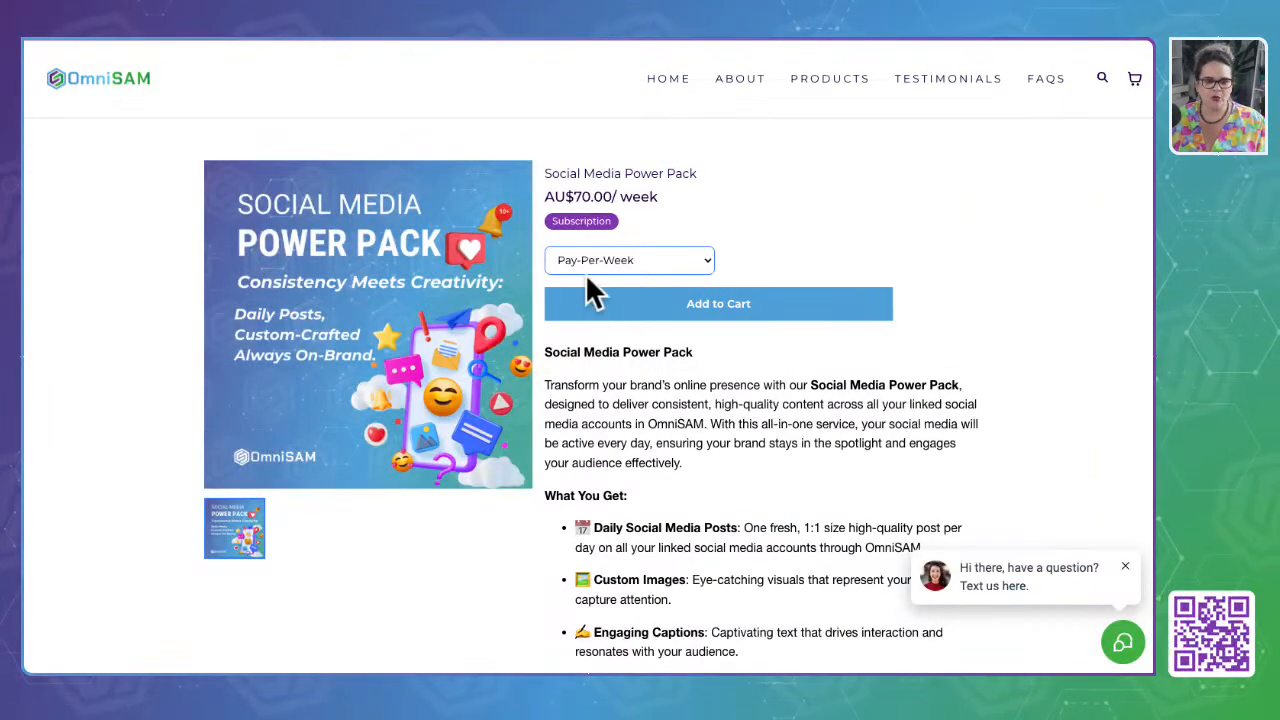
left_click(586, 260)
left_click(586, 300)
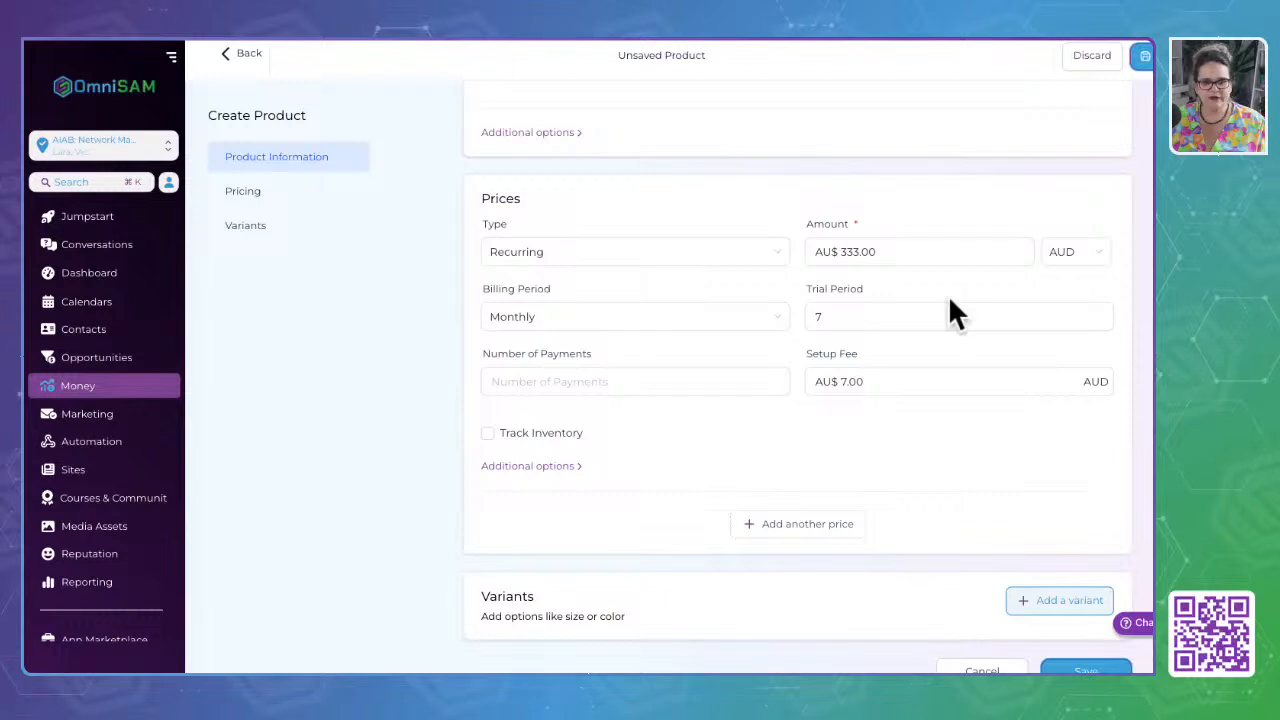
Leave the unsaved product for the Payment Integrations page and review providers such as Stripe, PayPal and Square
scroll(394, 492, "down", 3)
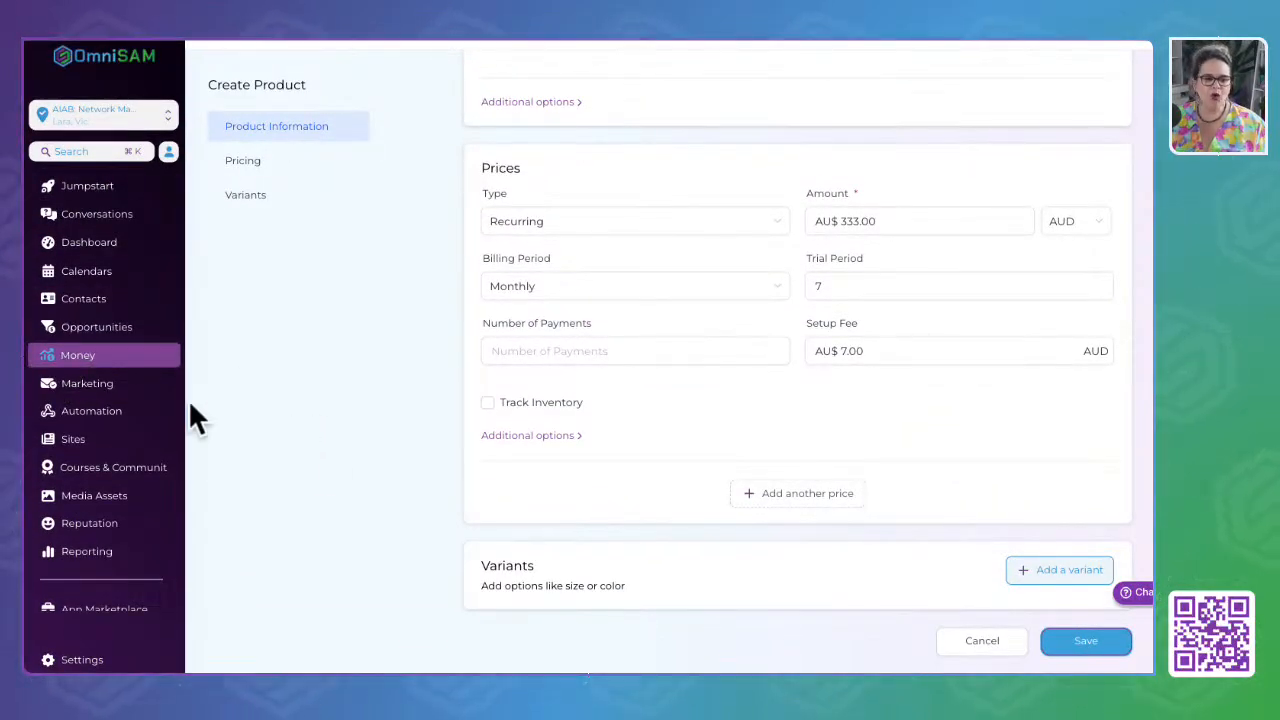
left_click(145, 330)
left_click(80, 358)
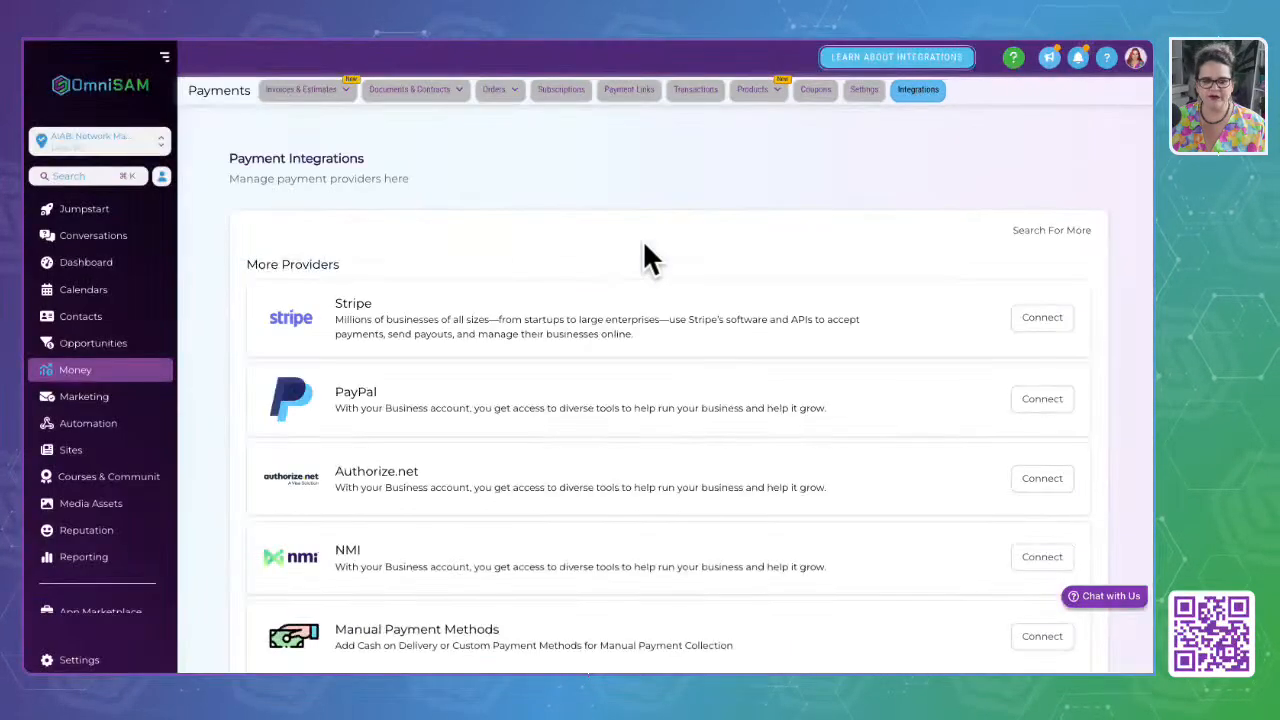
scroll(631, 418, "down", 2)
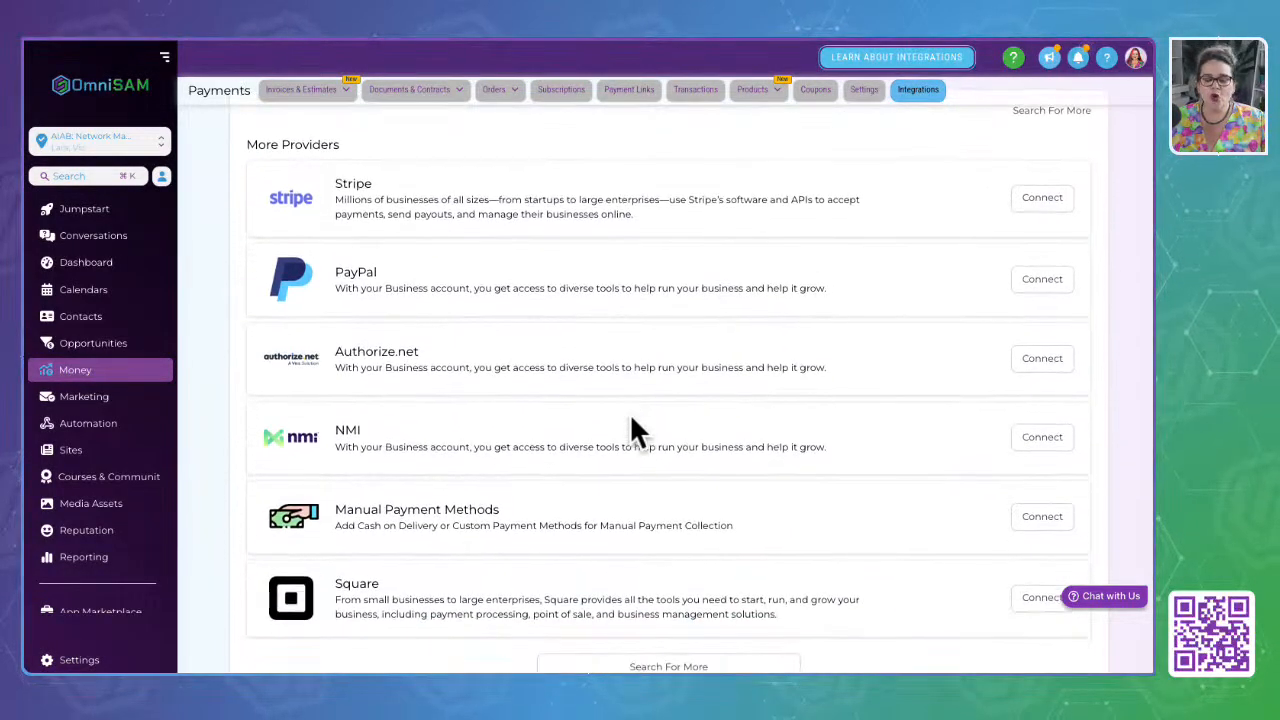
scroll(631, 418, "up", 1)
scroll(631, 418, "down", 1)
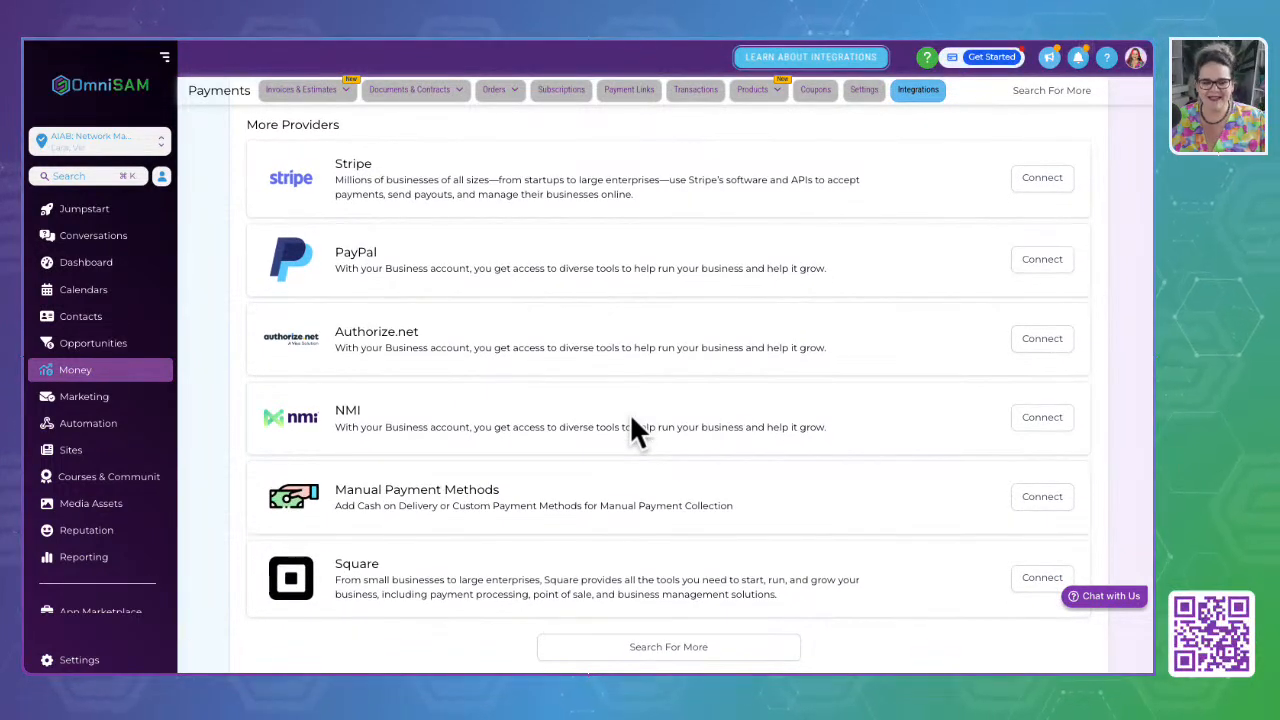
left_click_drag(334, 170, 647, 198)
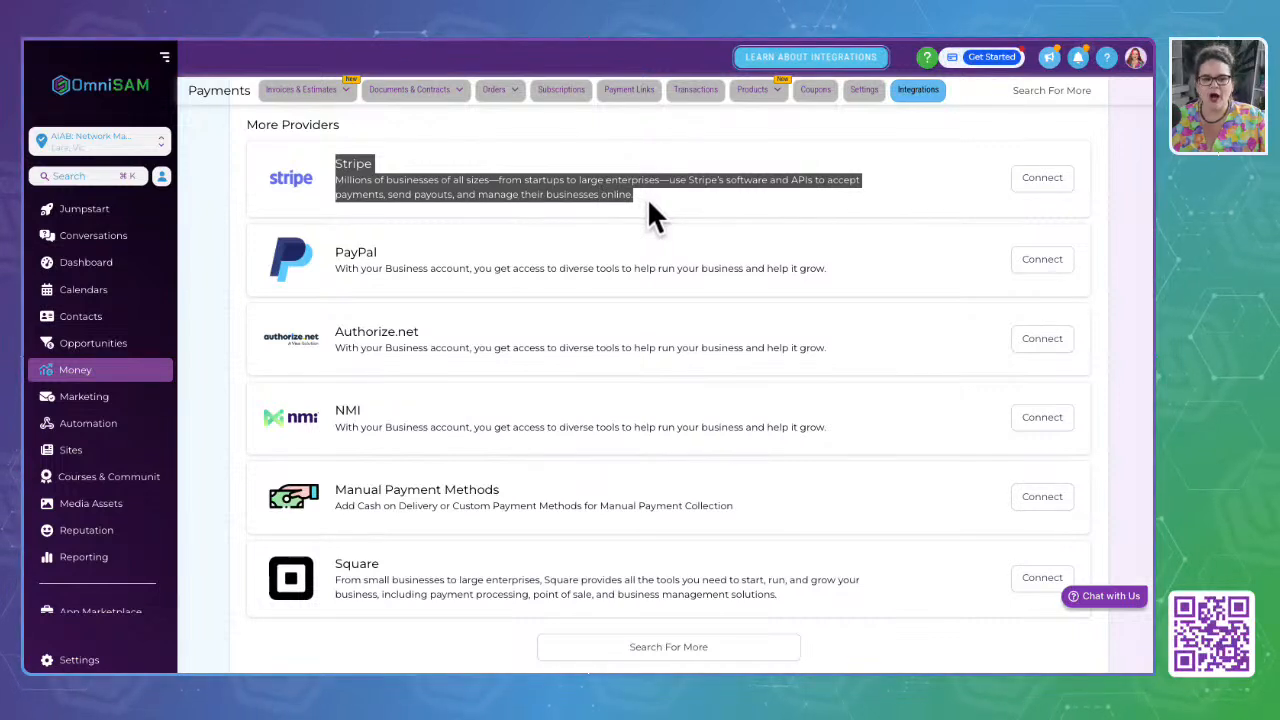
left_click_drag(332, 250, 829, 270)
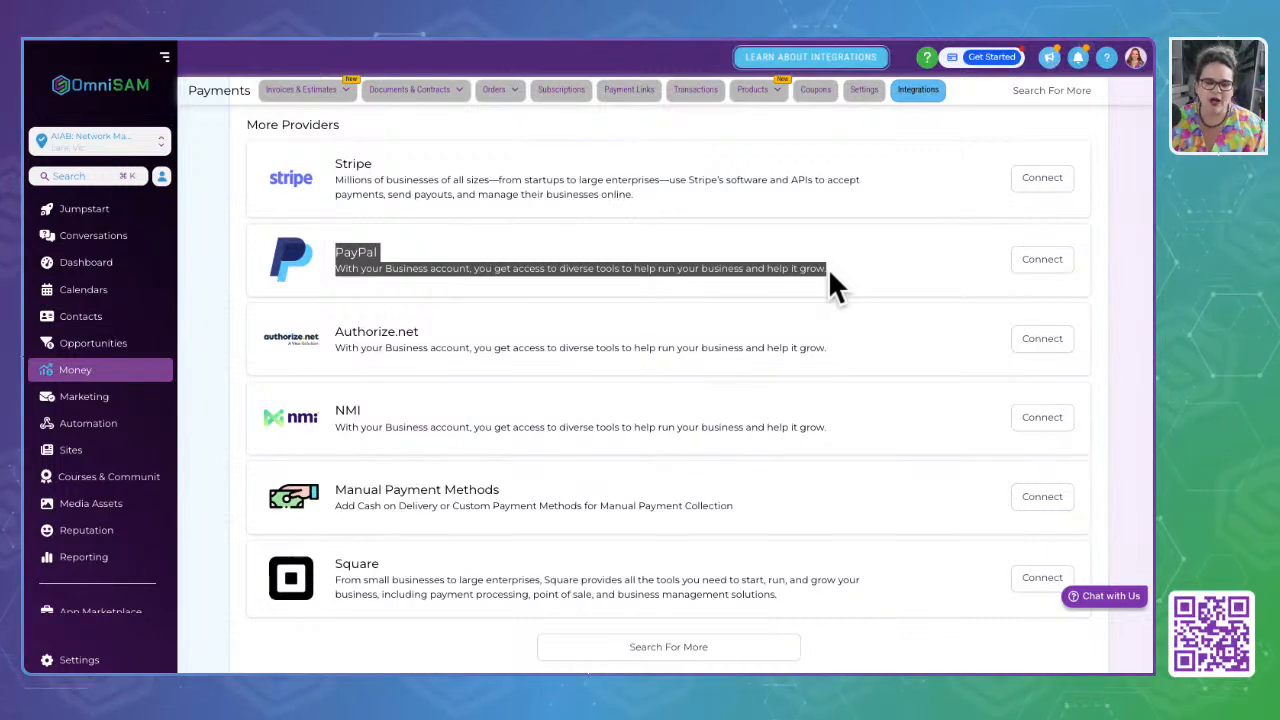
scroll(480, 475, "down", 1)
left_click_drag(335, 538, 831, 586)
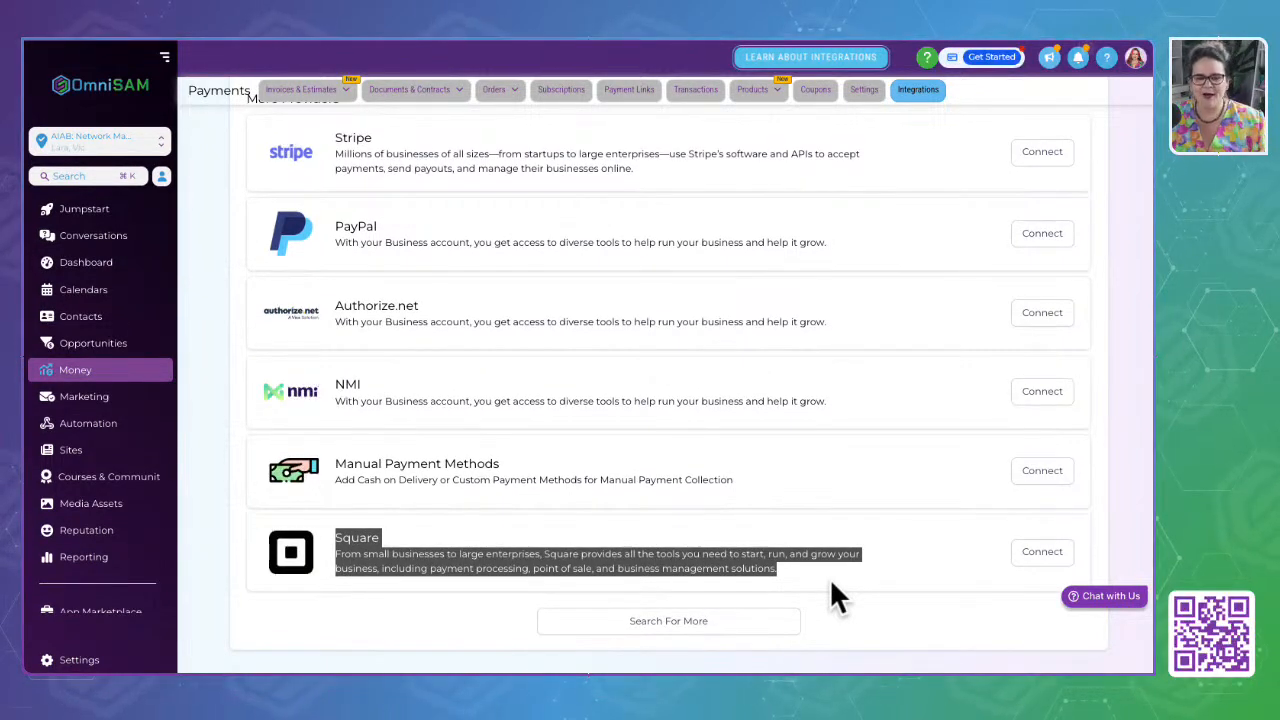
Open the full list of payment integrations and browse all the additional providers from start to end
left_click(662, 628)
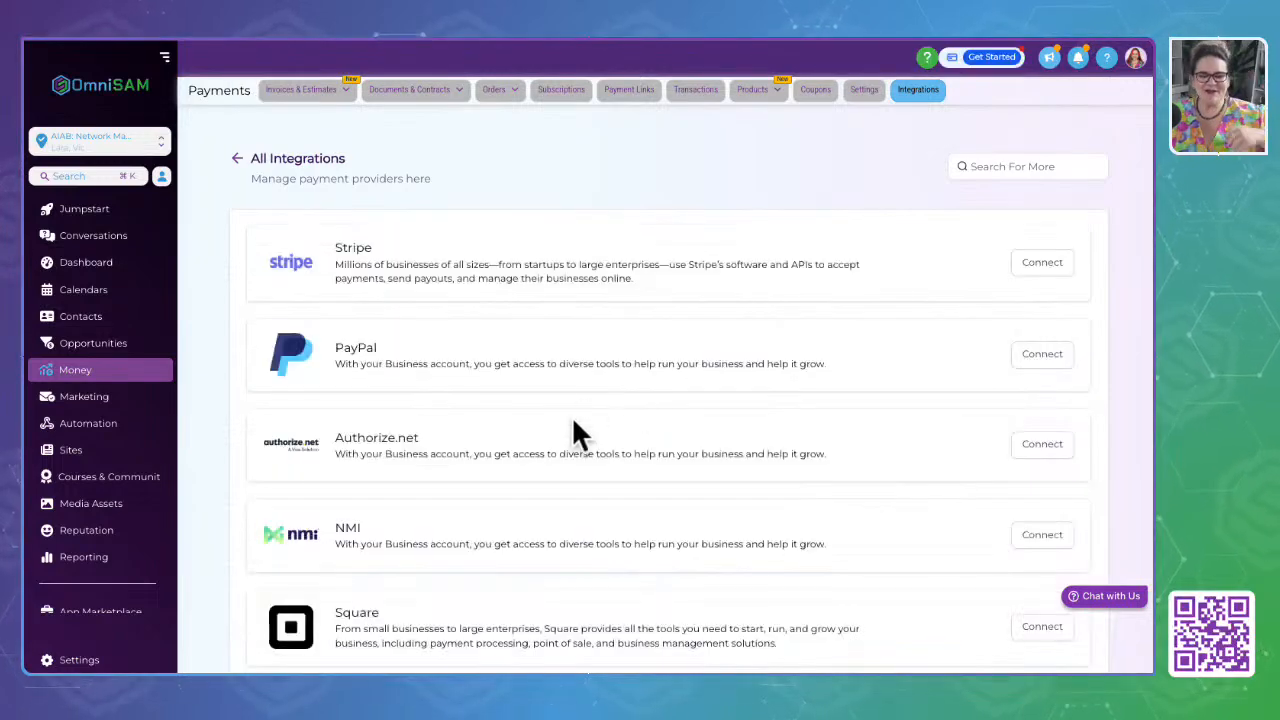
scroll(576, 410, "down", 2)
scroll(574, 425, "down", 5)
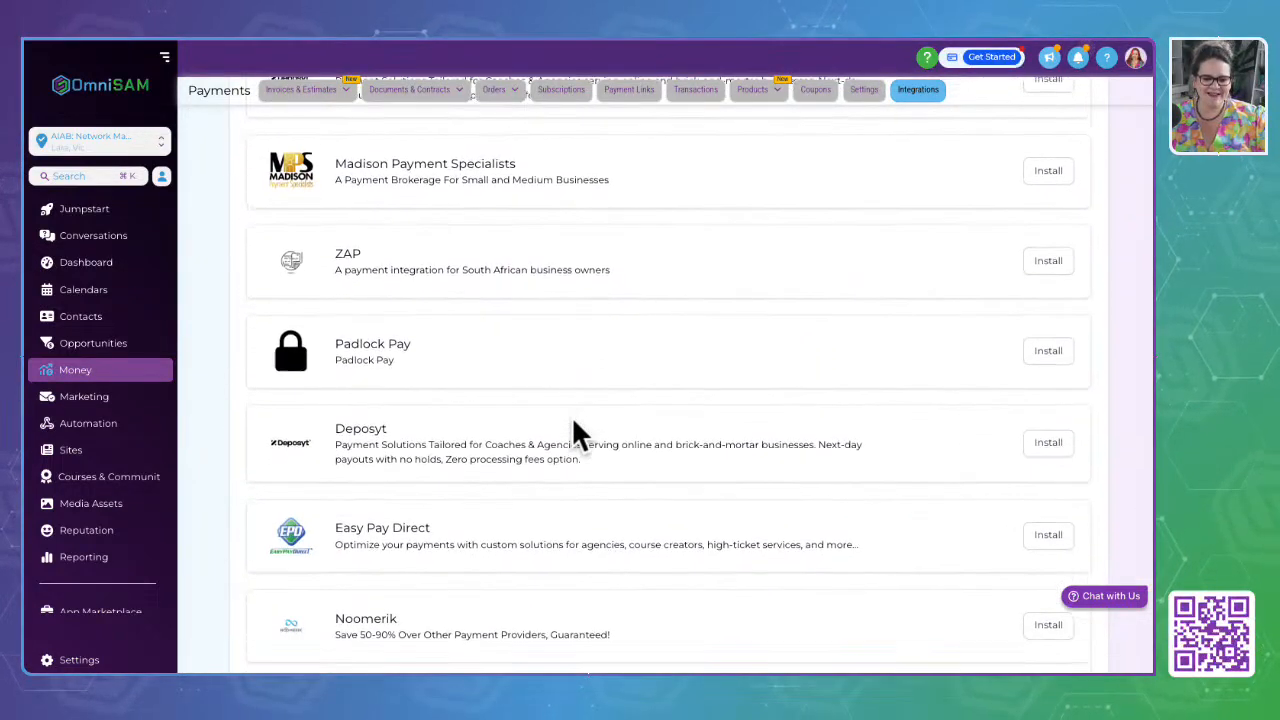
scroll(573, 420, "down", 4)
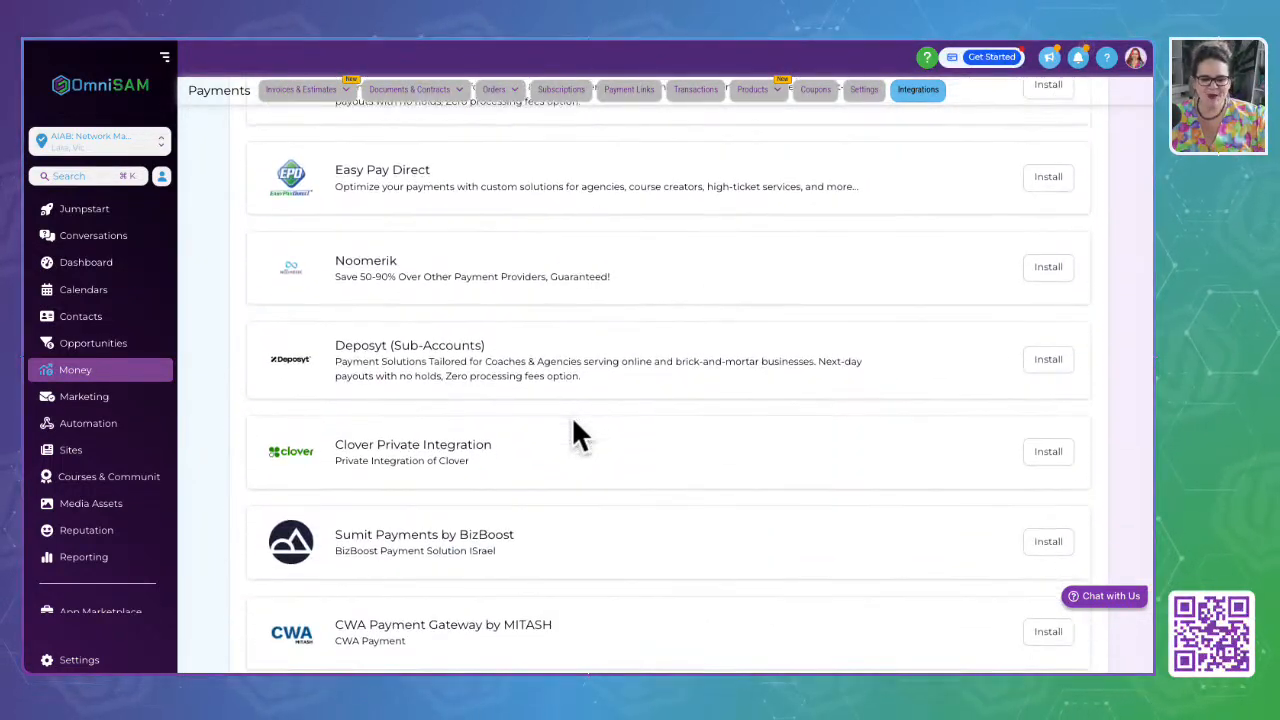
scroll(573, 422, "down", 3)
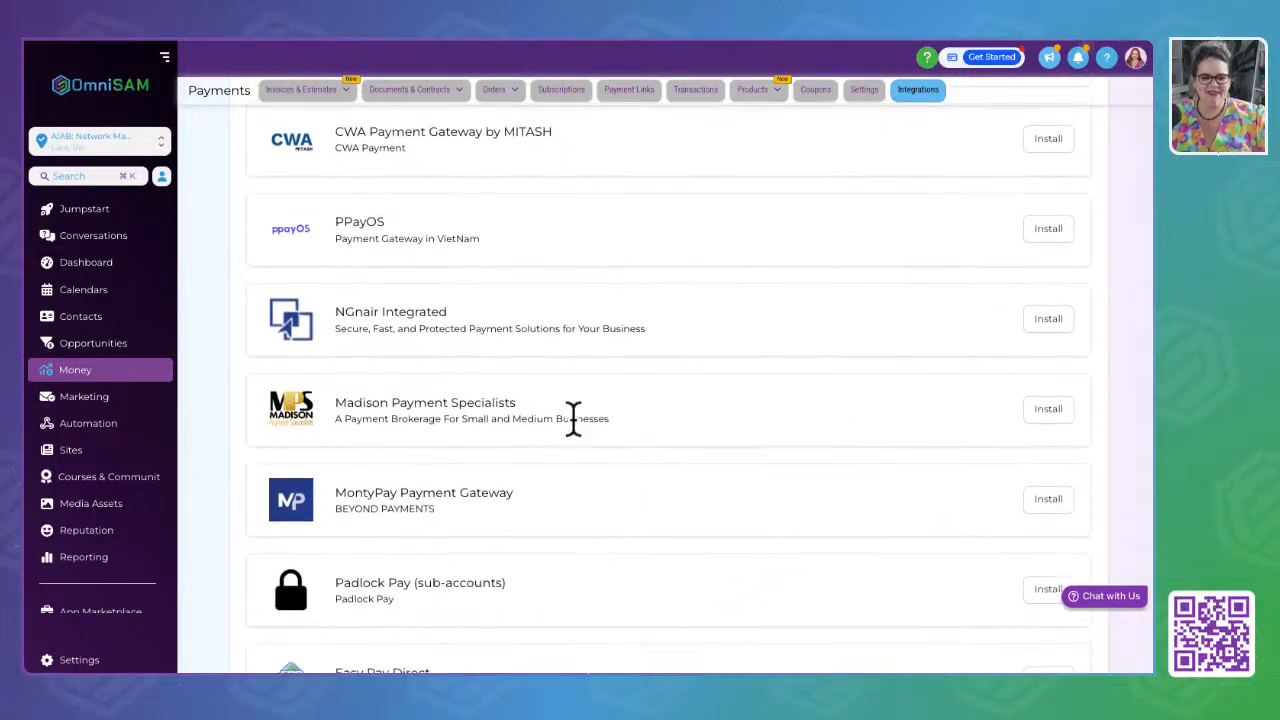
scroll(573, 422, "down", 1)
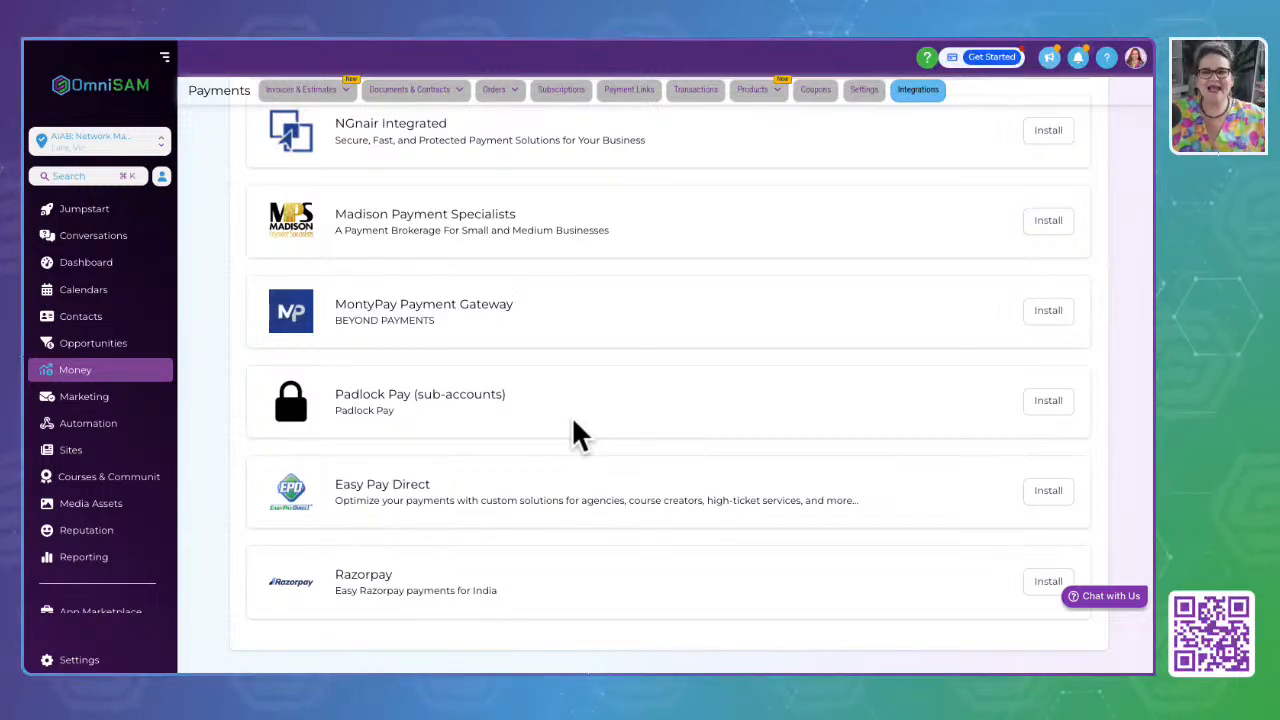
scroll(573, 418, "up", 1)
scroll(573, 420, "up", 5)
scroll(572, 430, "up", 5)
scroll(573, 420, "up", 5)
scroll(573, 422, "up", 4)
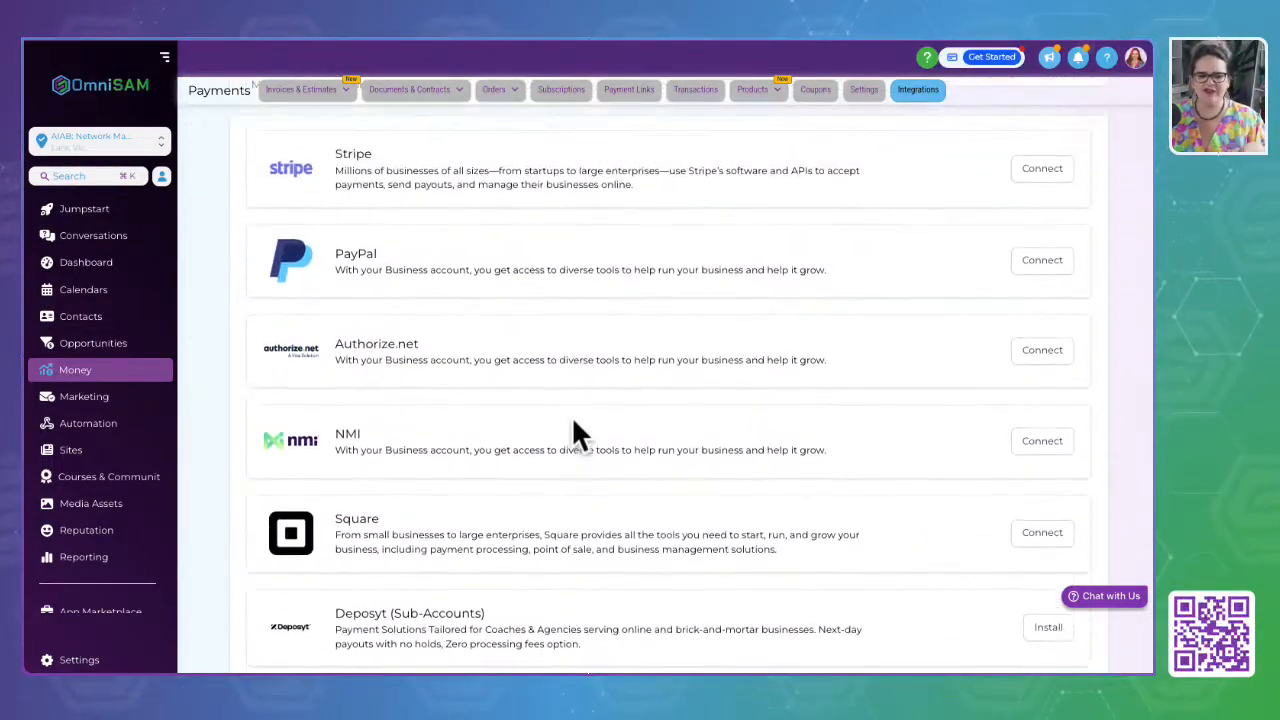
Highlight Authorize.net in the integrations list and look over the neighbouring payment providers
scroll(571, 416, "up", 1)
left_click_drag(333, 377, 456, 378)
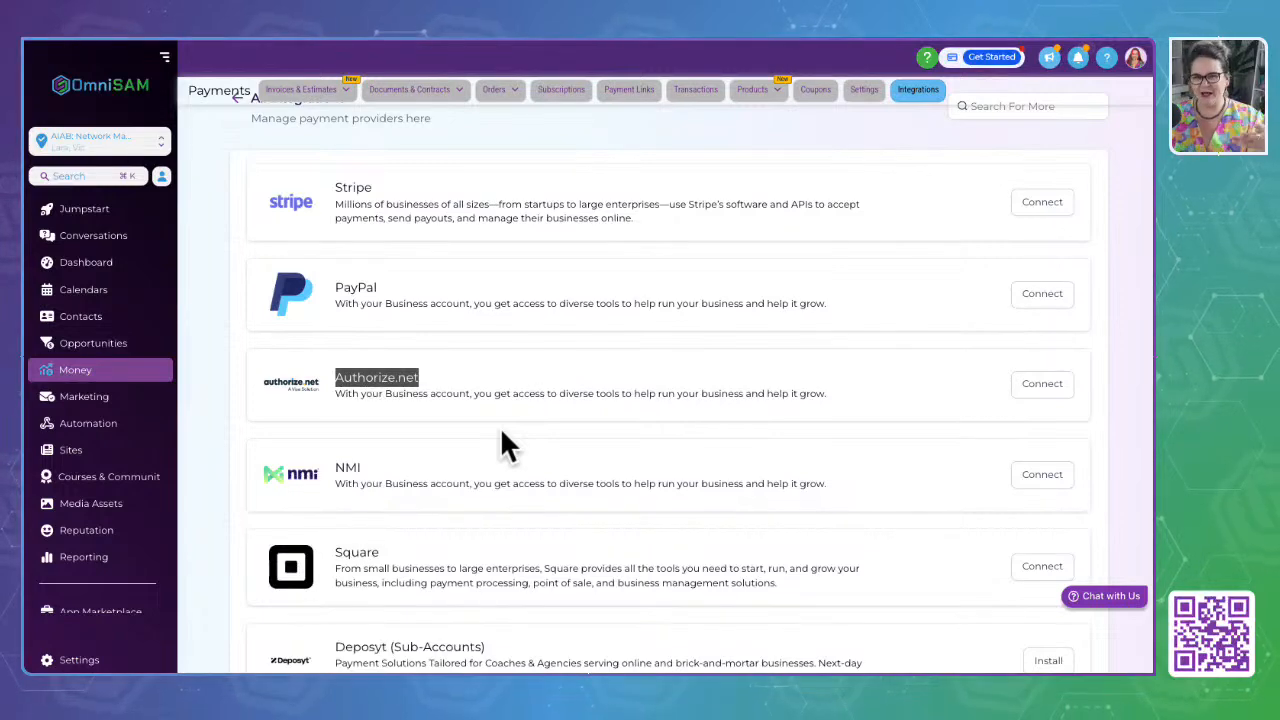
scroll(433, 560, "down", 3)
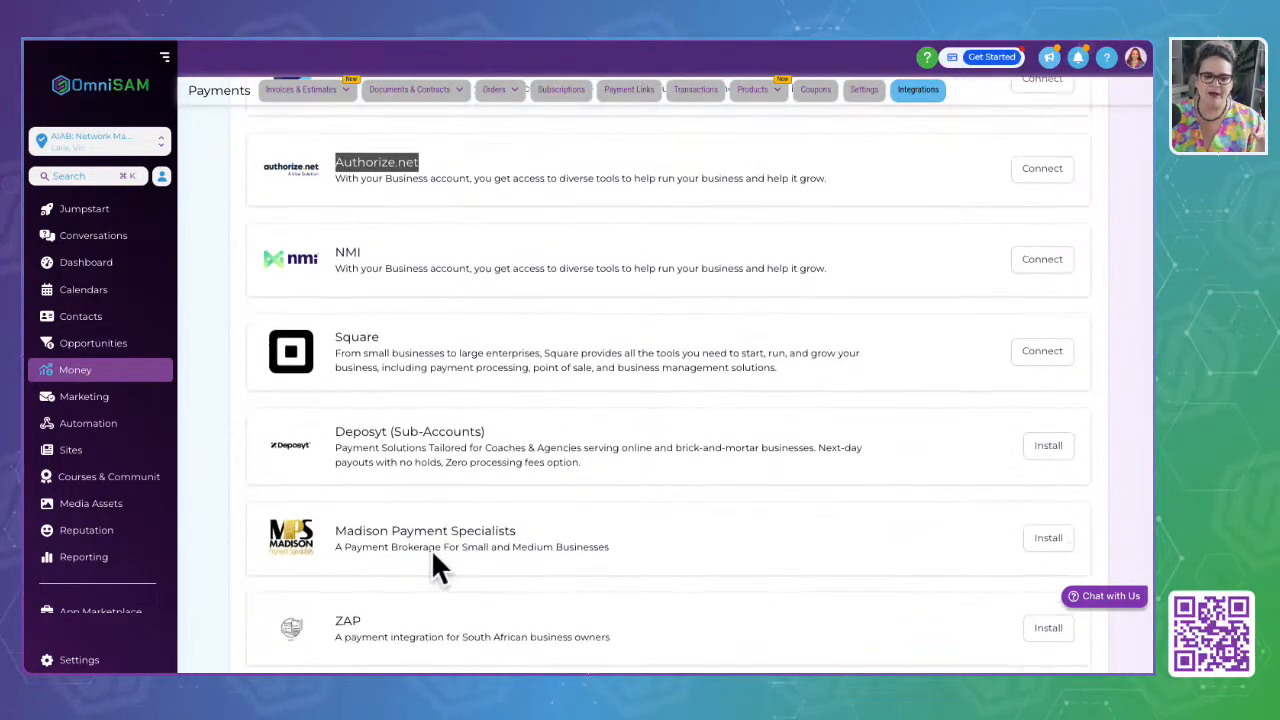
scroll(437, 566, "down", 3)
scroll(436, 562, "up", 5)
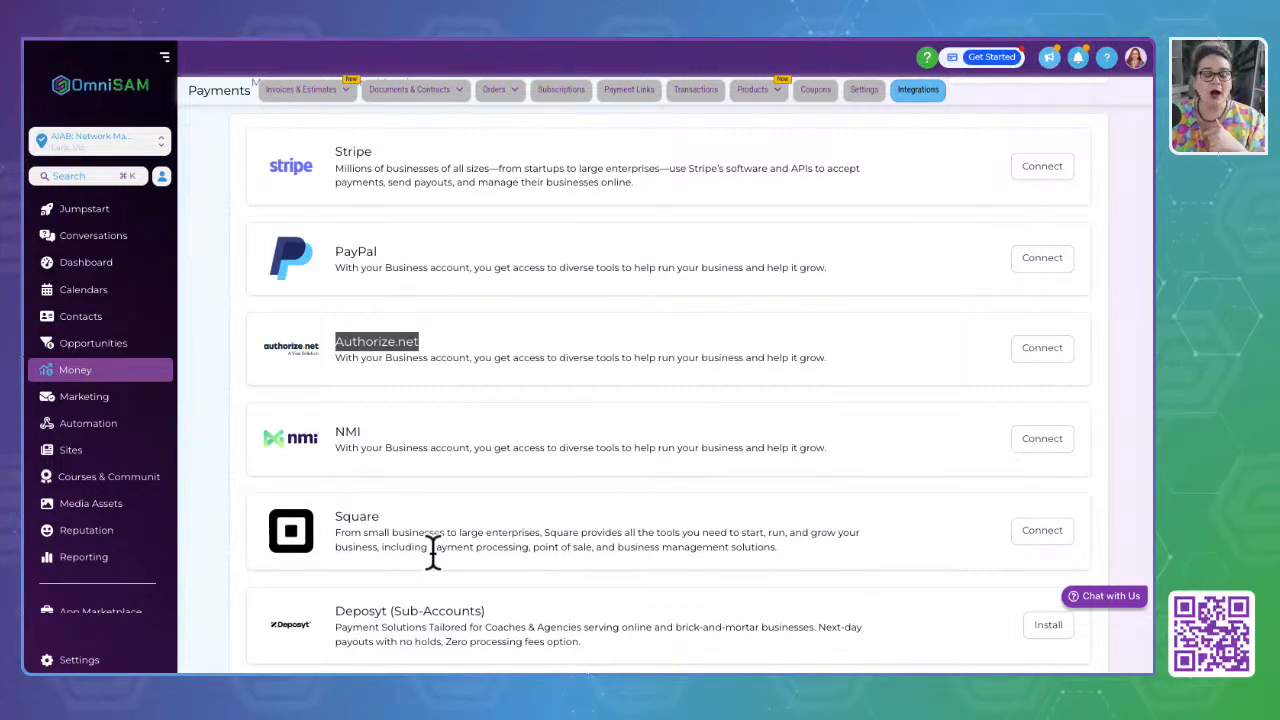
scroll(433, 550, "up", 2)
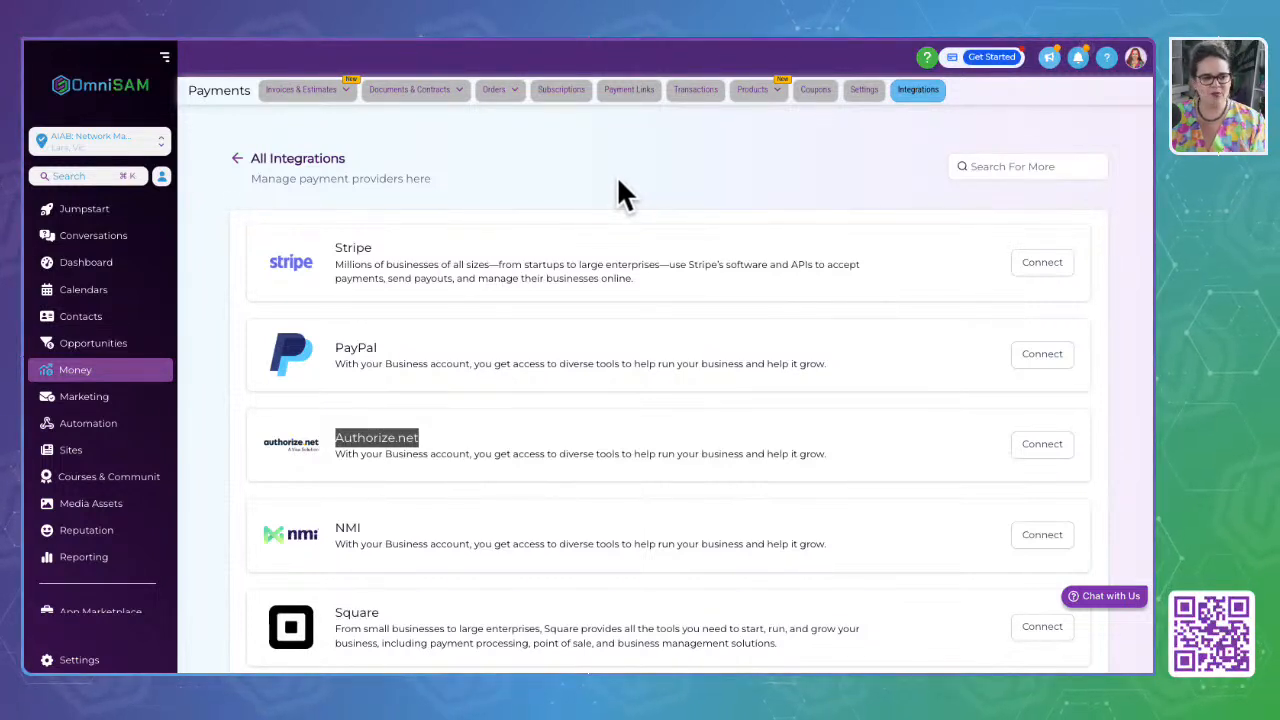
left_click(580, 201)
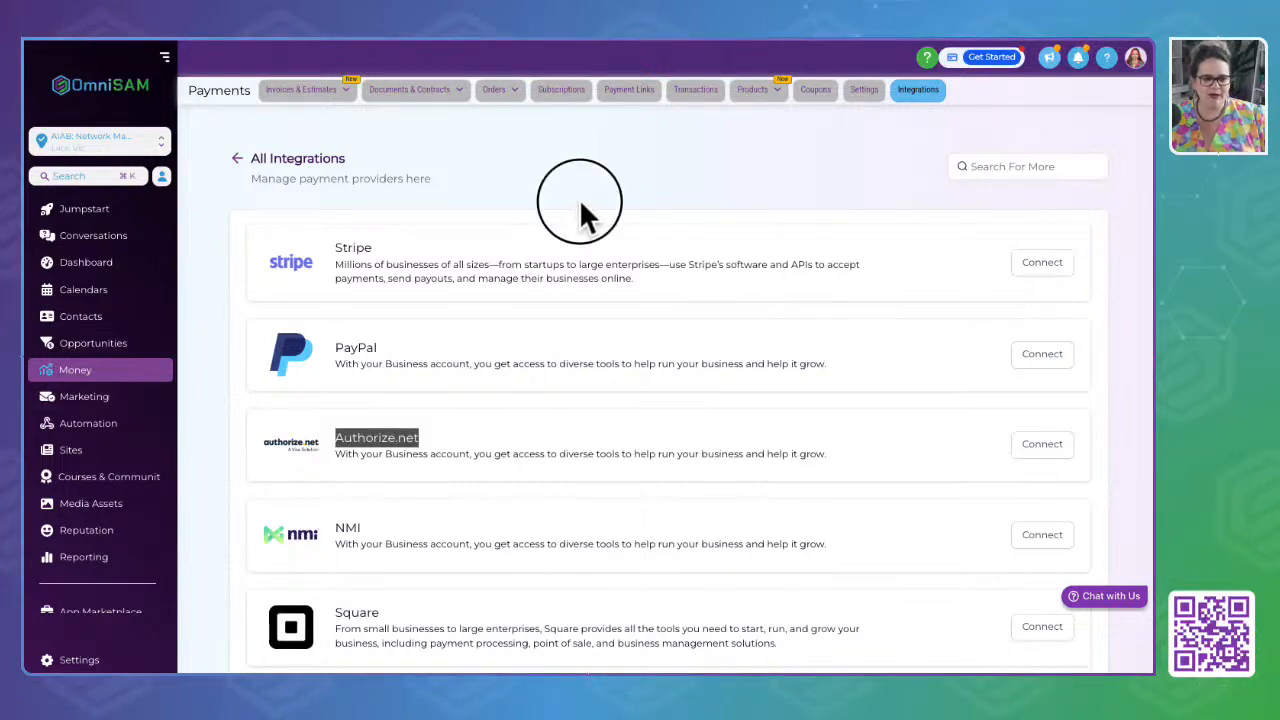
Open the Social Planner in Marketing and review the social accounts and community that can be connected
left_click(80, 397)
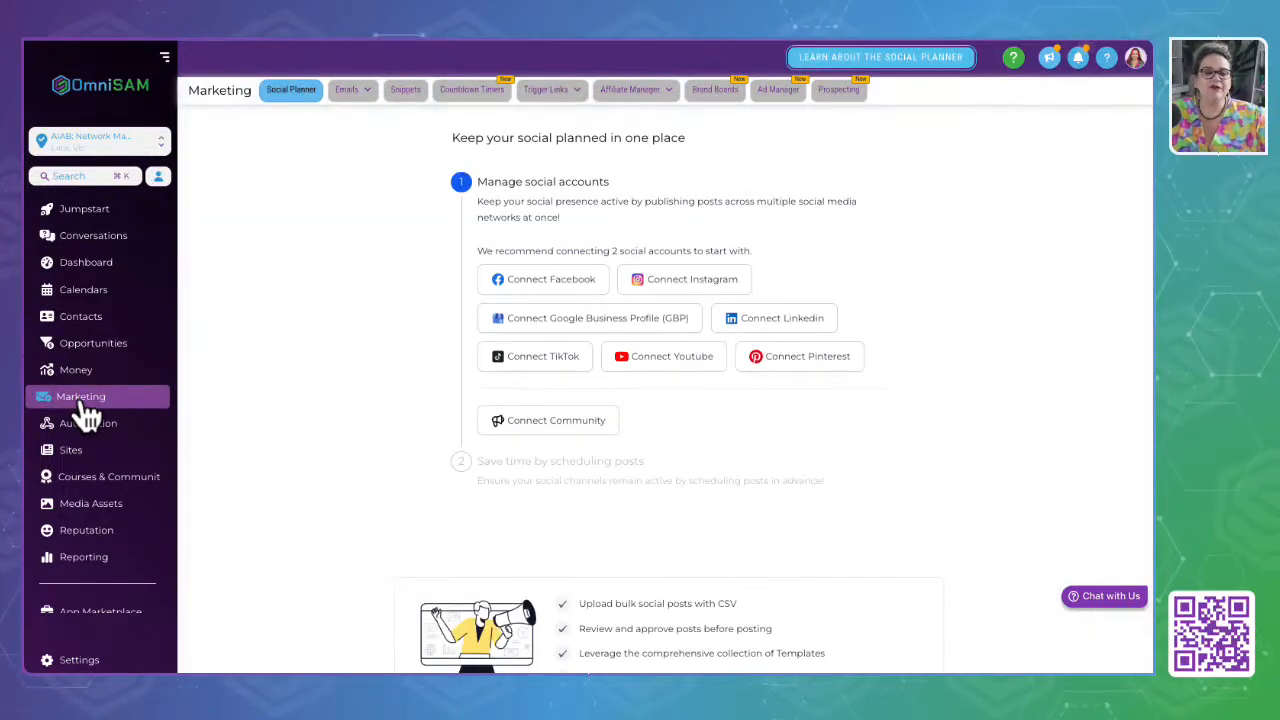
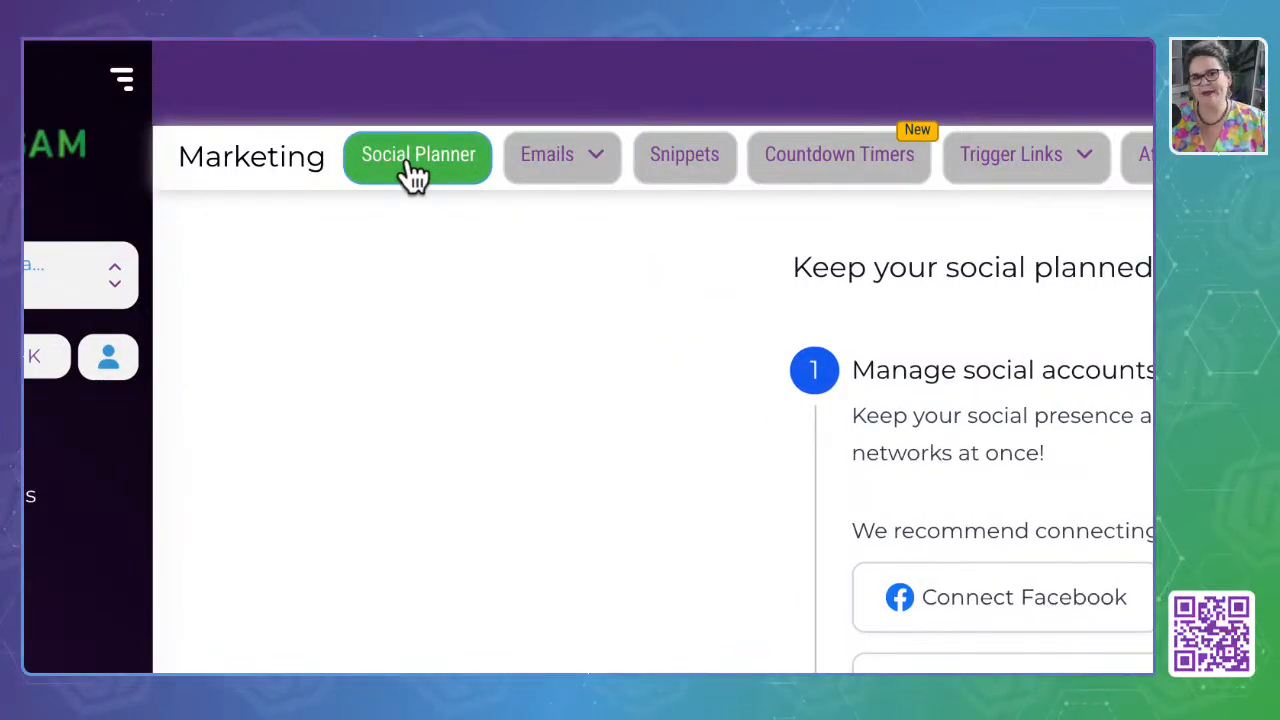
left_click(413, 175)
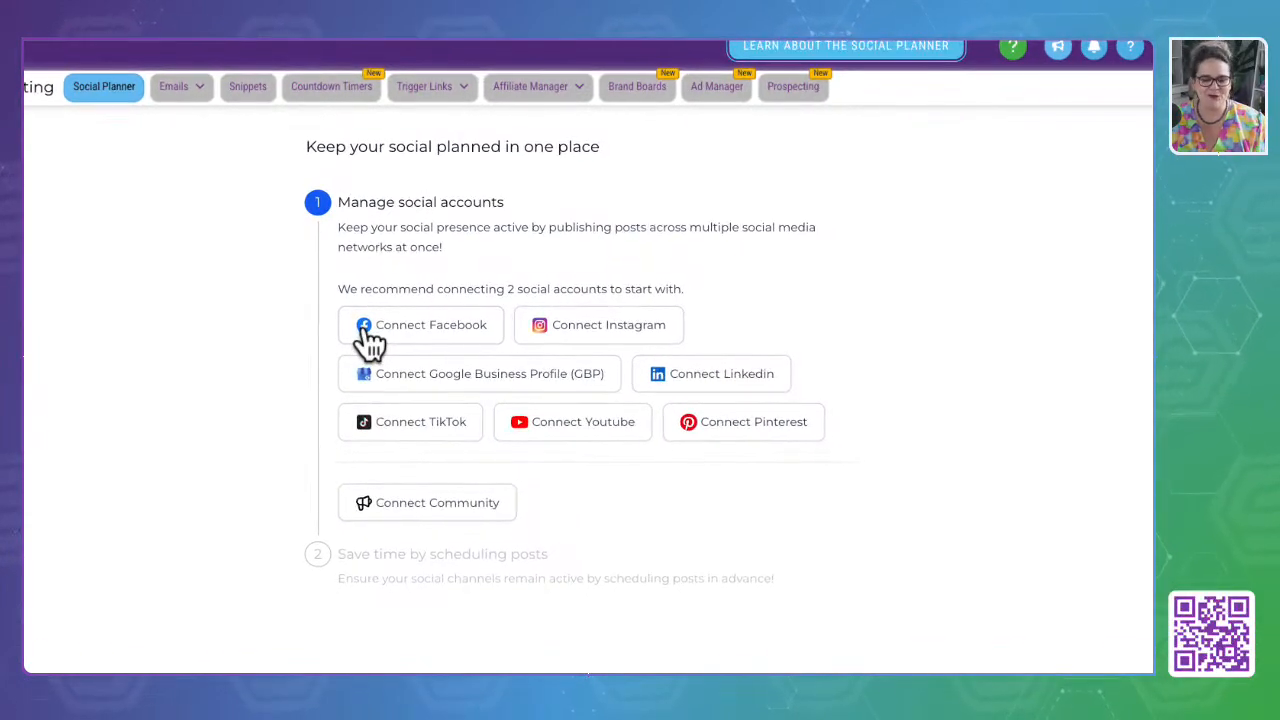
scroll(366, 343, "down", 1)
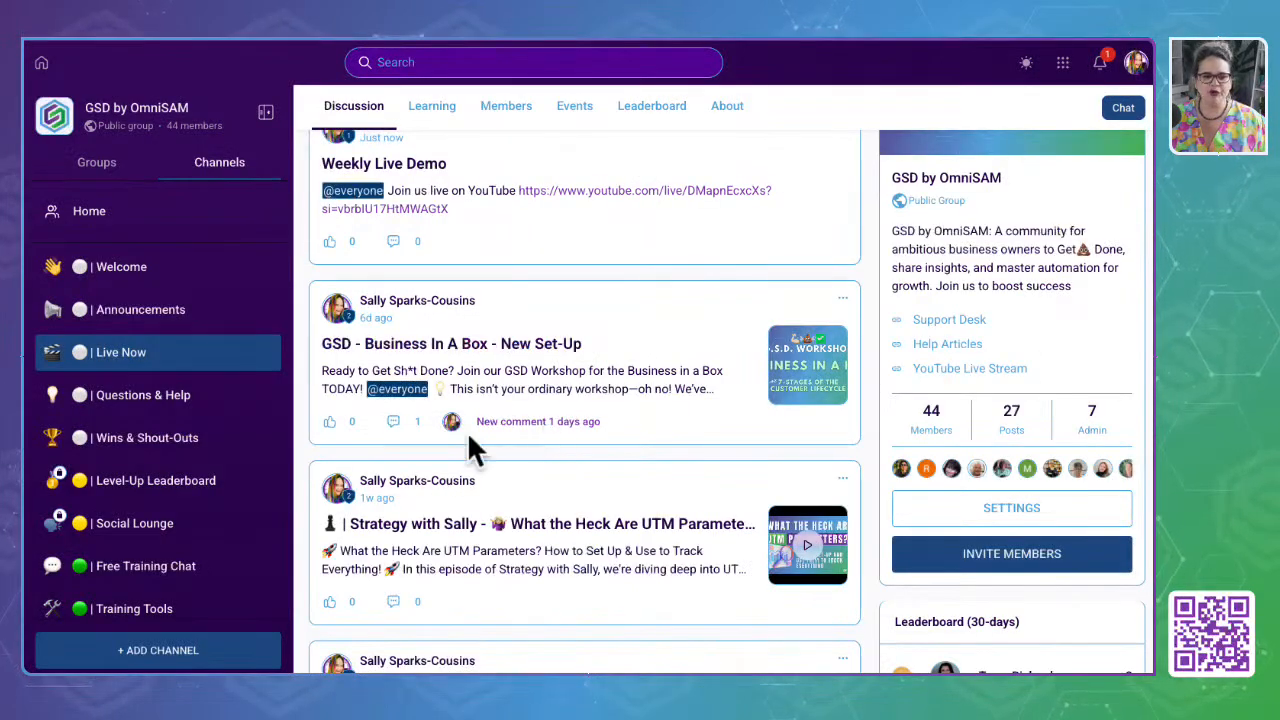
scroll(157, 491, "down", 3)
scroll(157, 491, "down", 3)
scroll(157, 491, "up", 5)
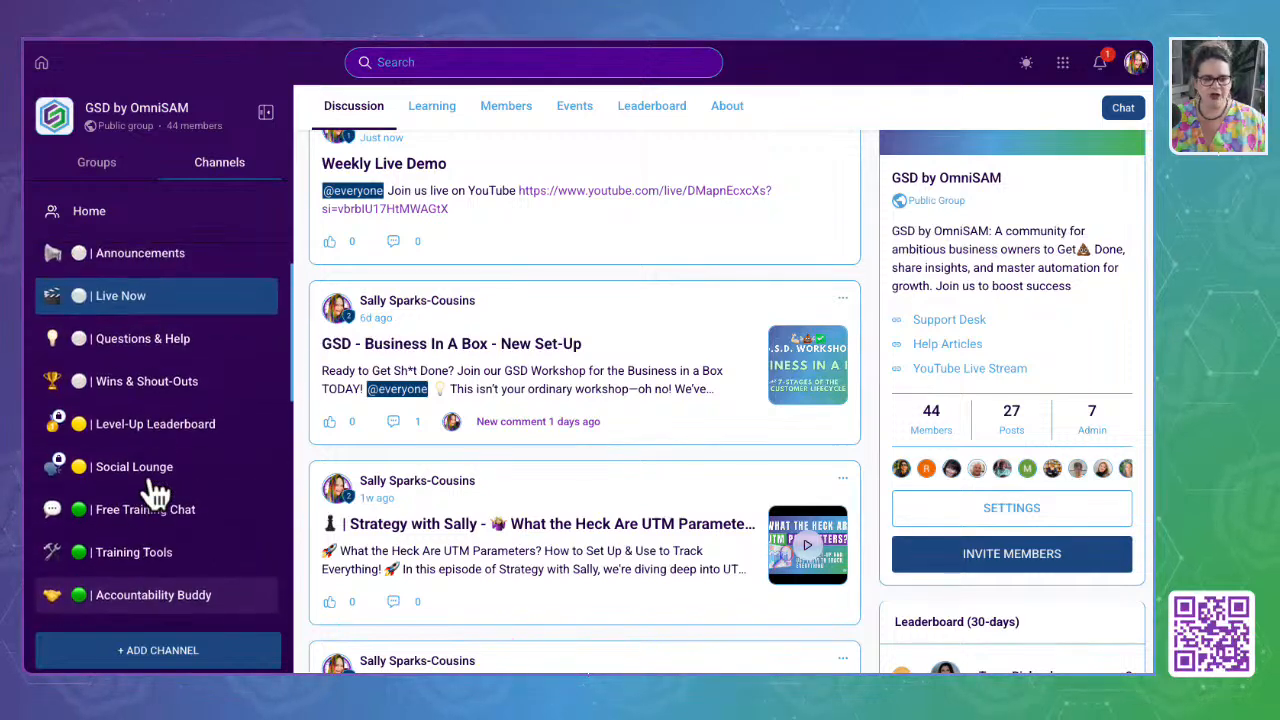
scroll(157, 491, "up", 1)
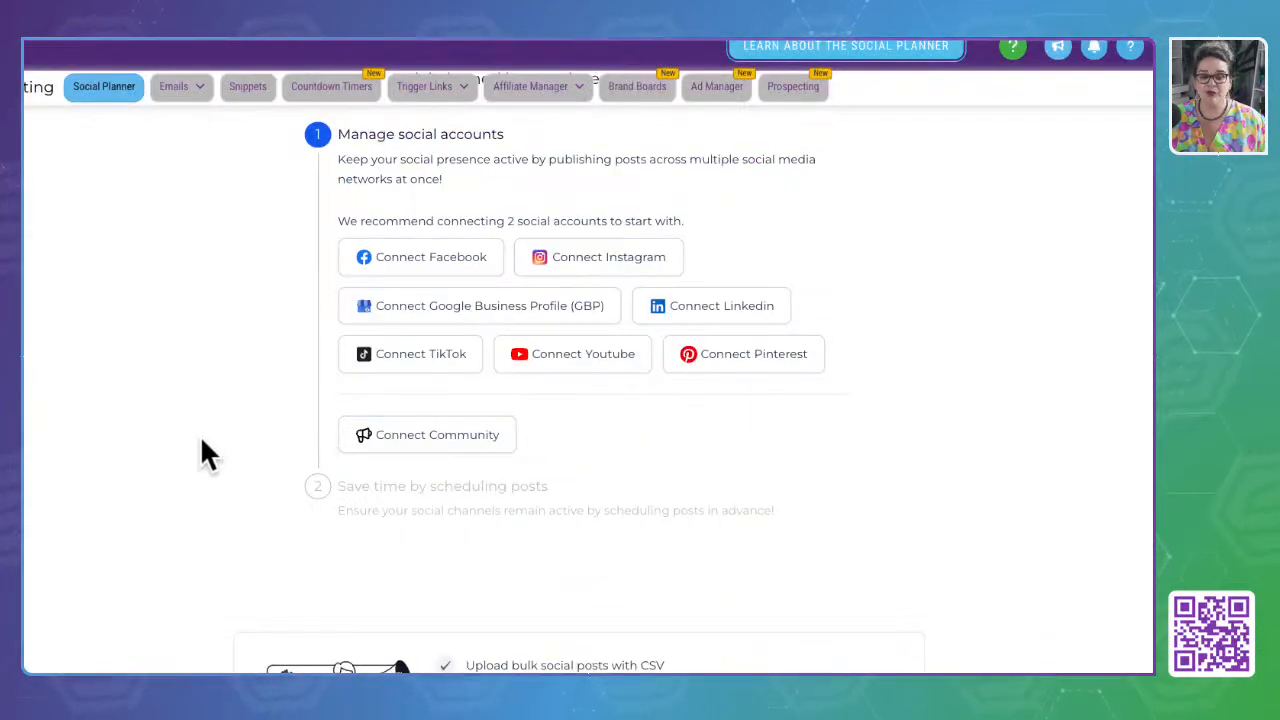
scroll(201, 441, "down", 3)
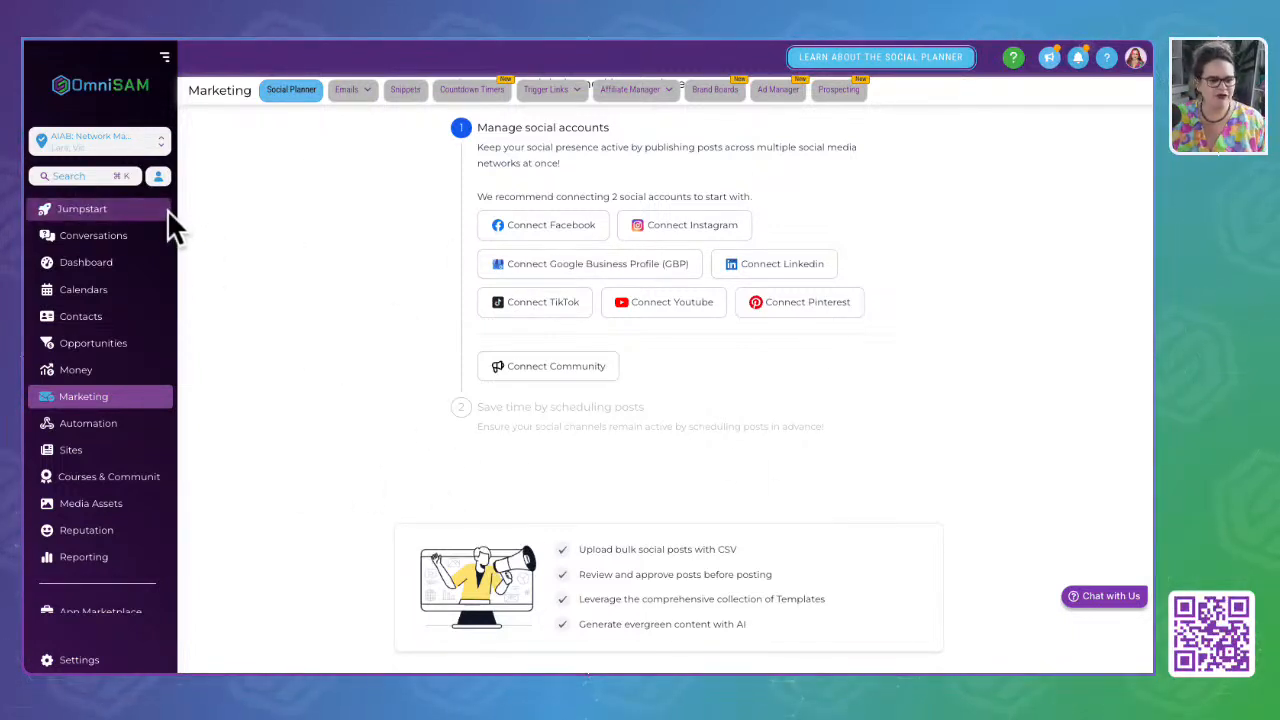
left_click(116, 148)
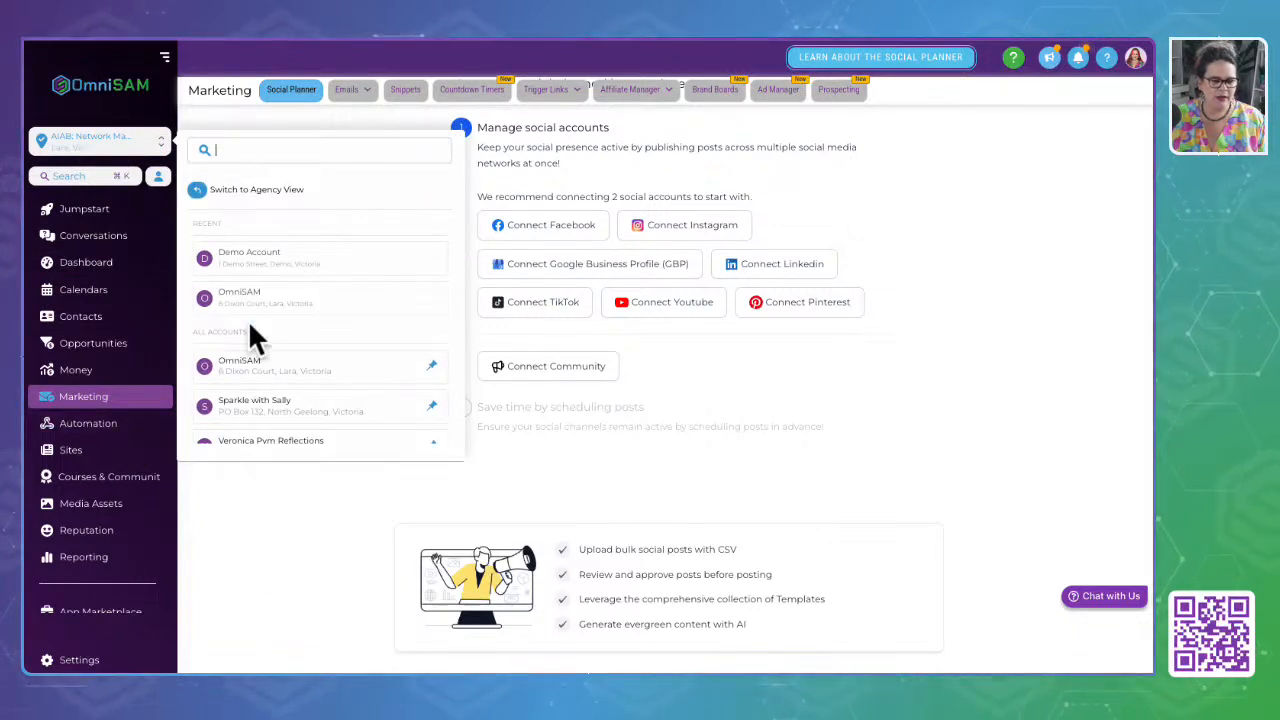
left_click(330, 567)
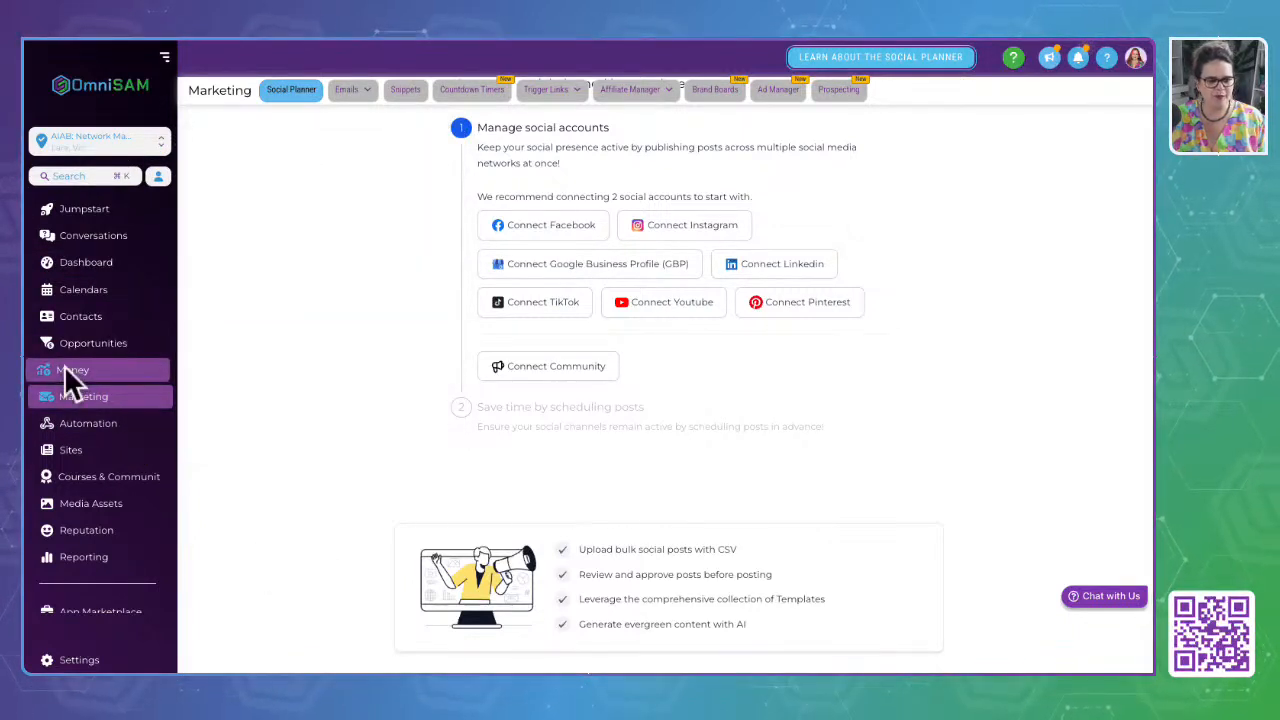
left_click(139, 368)
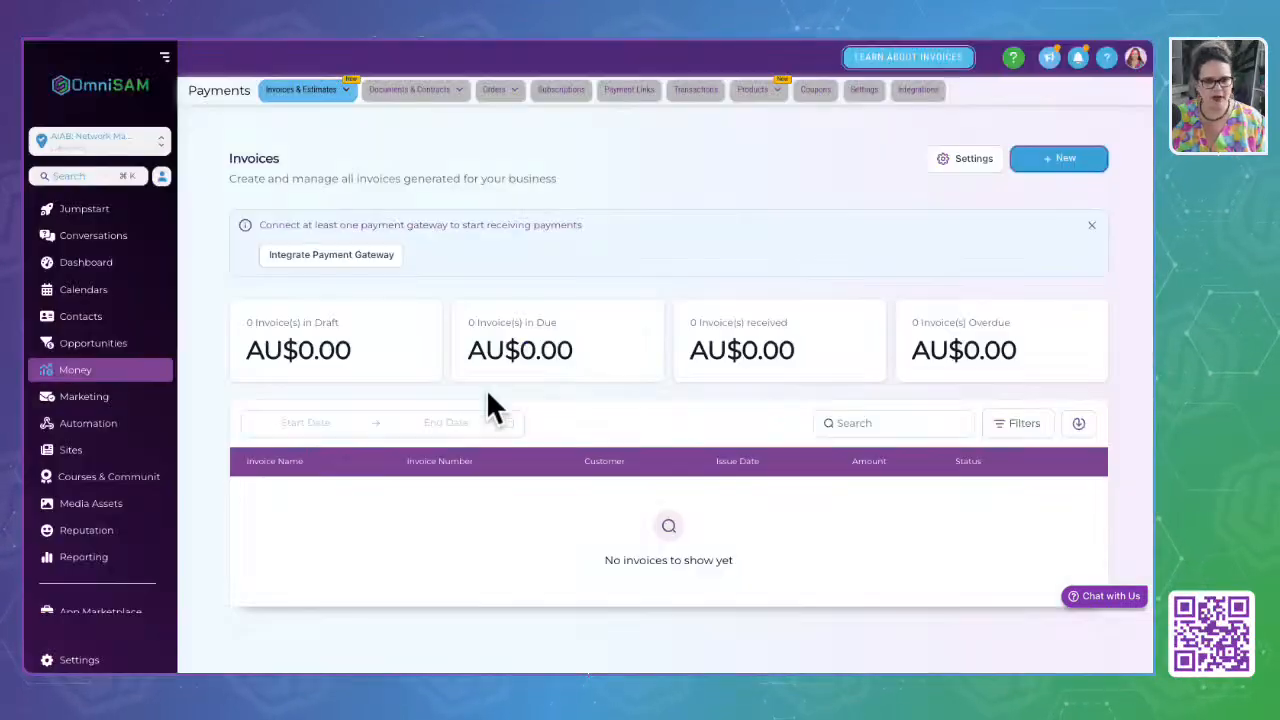
left_click(78, 399)
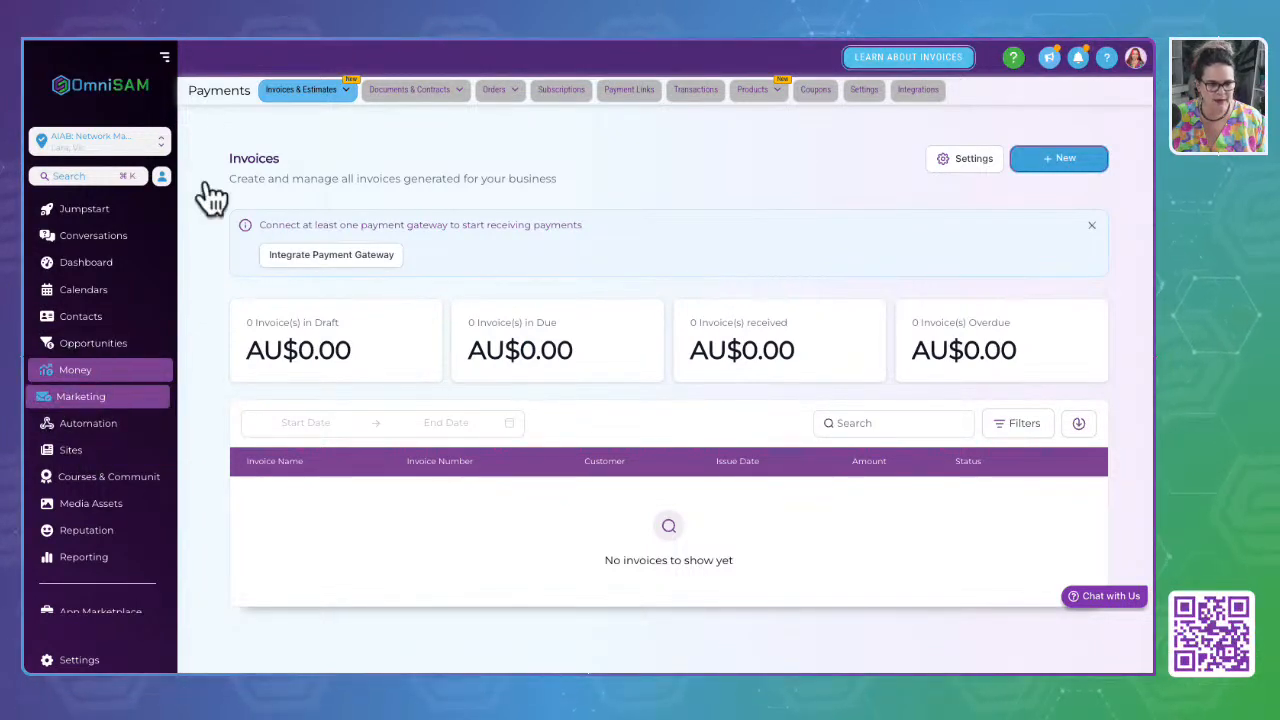
left_click(92, 150)
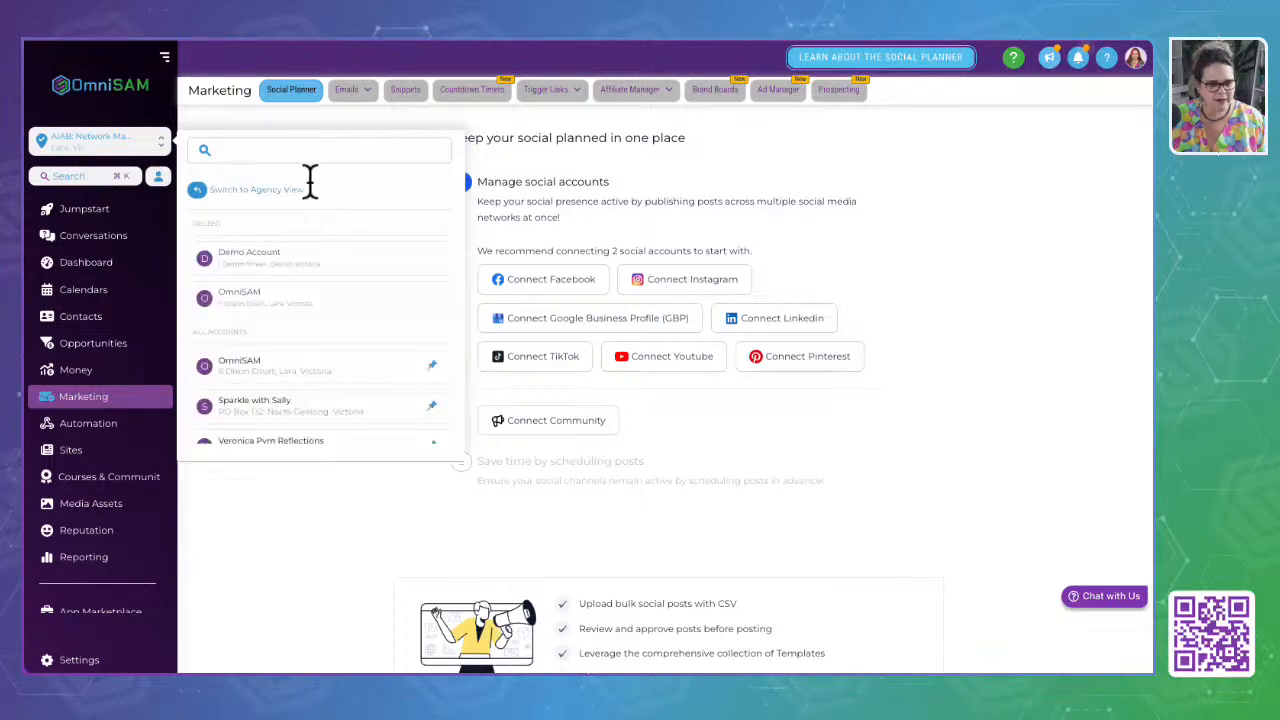
left_click(274, 298)
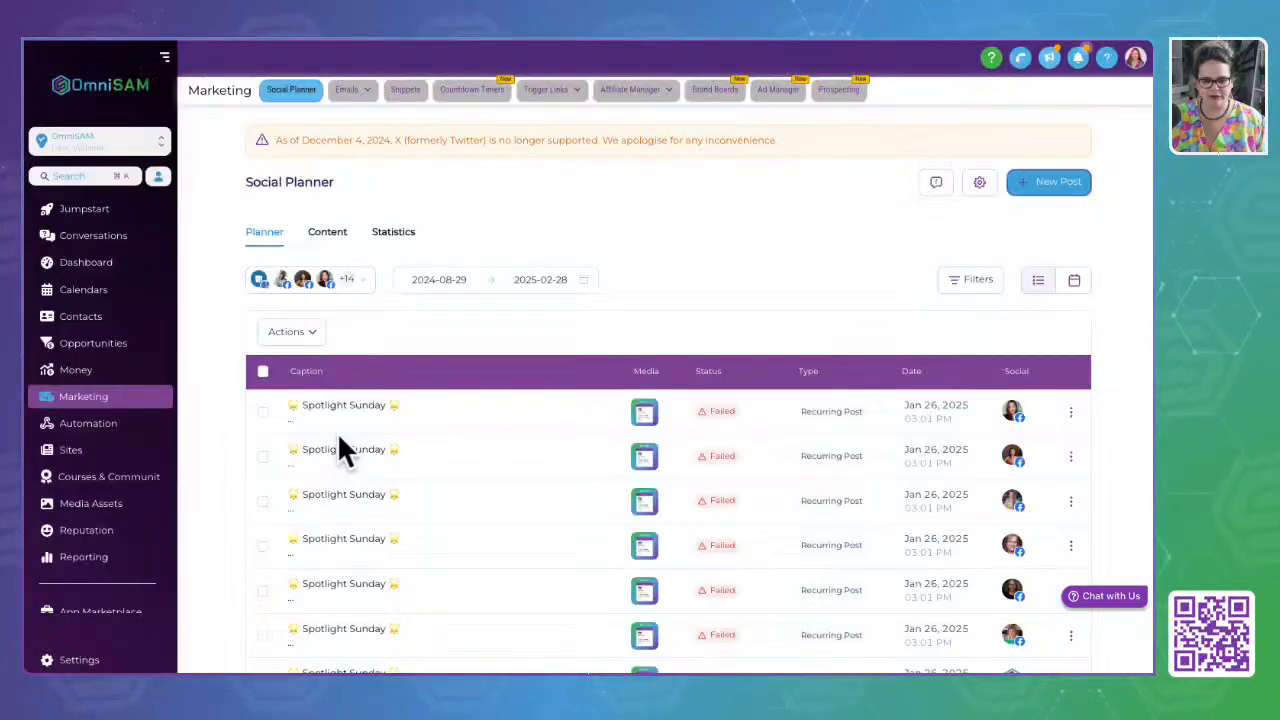
left_click(358, 292)
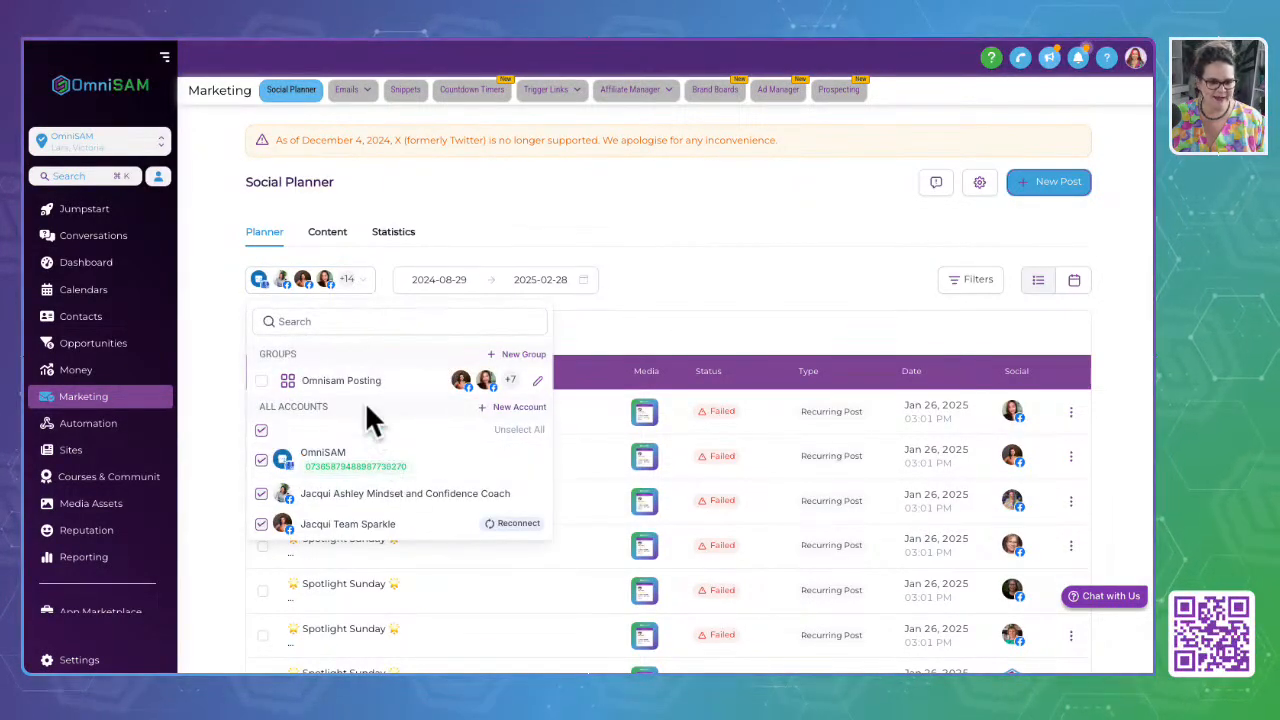
scroll(365, 402, "down", 3)
scroll(366, 405, "down", 3)
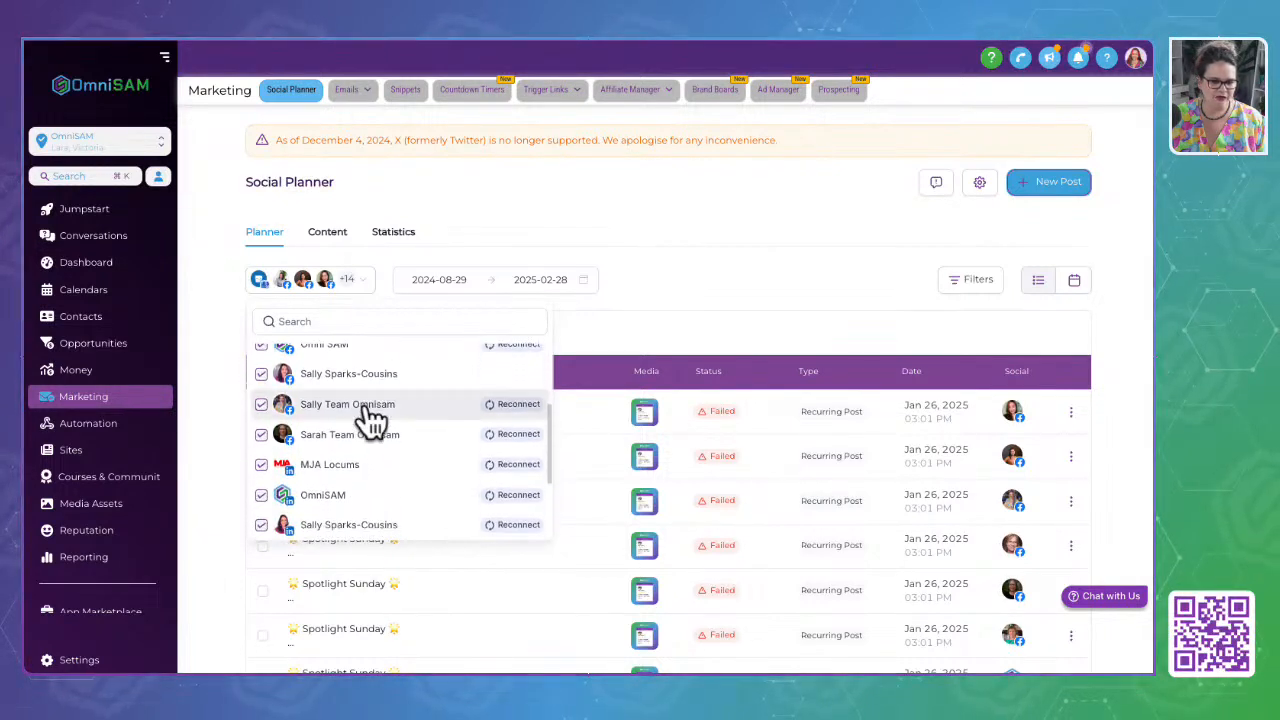
scroll(384, 446, "down", 2)
scroll(385, 458, "down", 4)
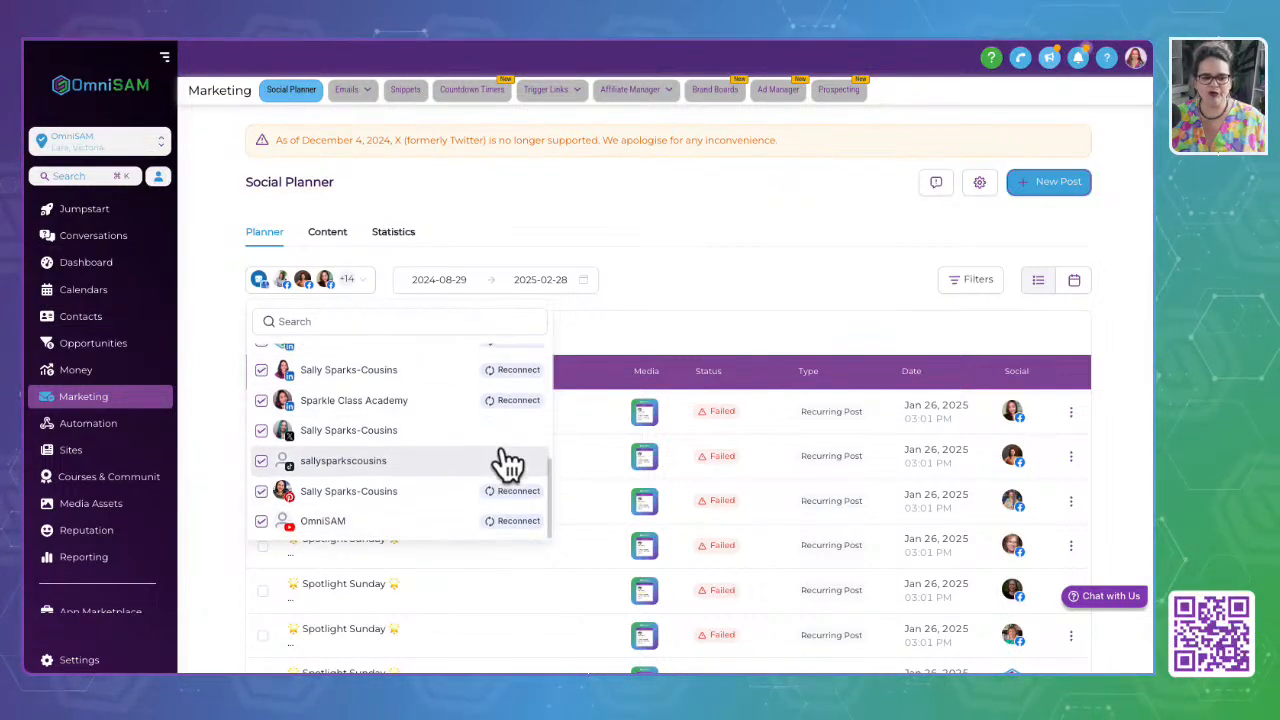
Open the Social Planner's social account settings and try to reconnect the first expired Facebook page
left_click(522, 492)
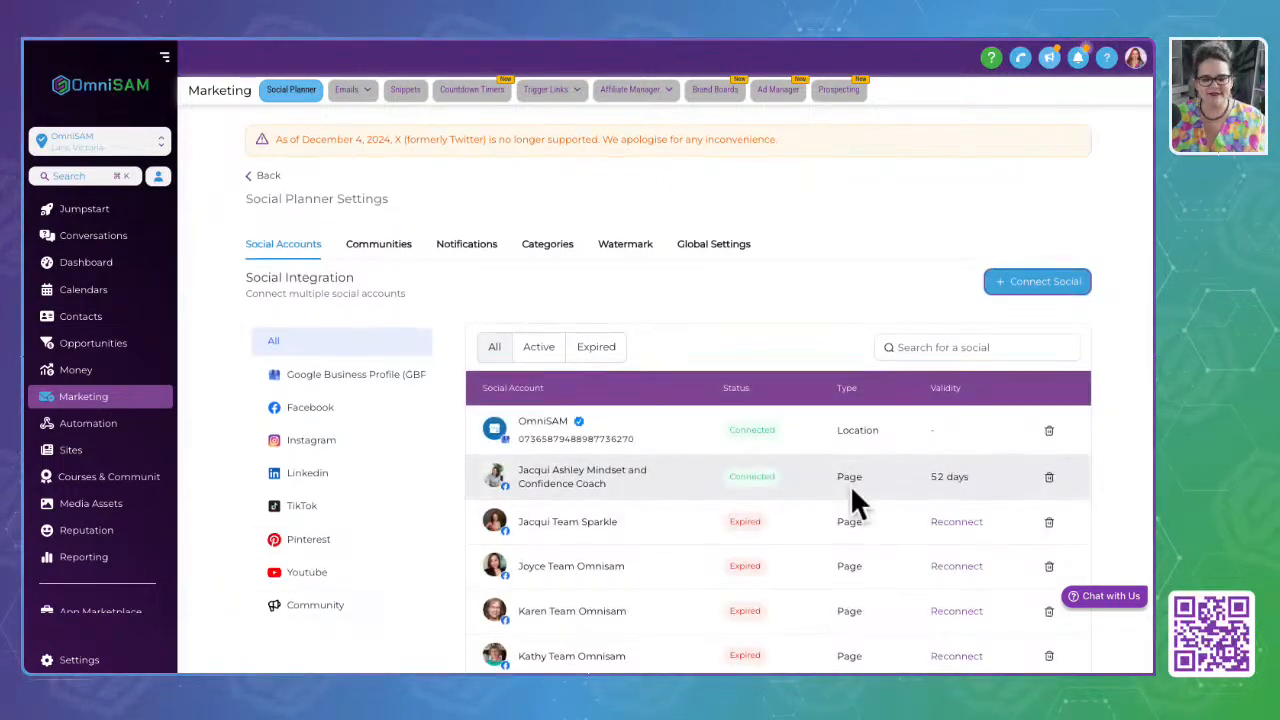
scroll(850, 484, "down", 2)
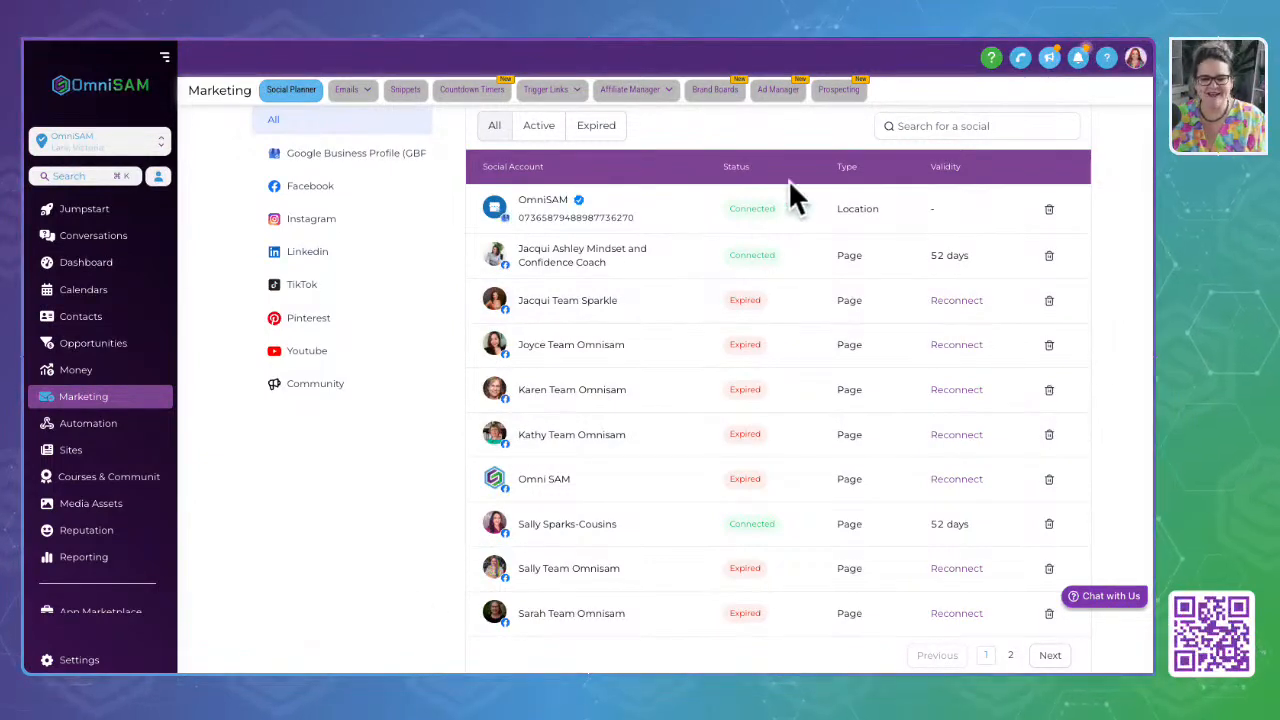
left_click(962, 306)
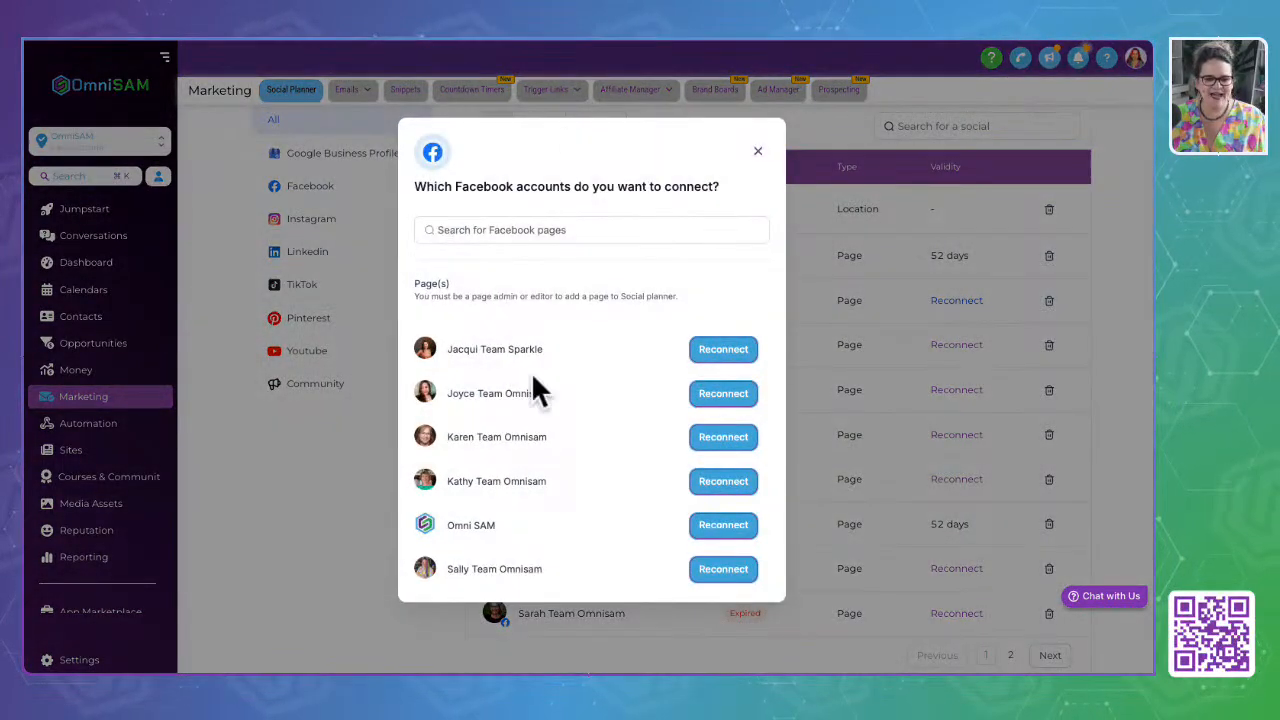
scroll(491, 384, "down", 1)
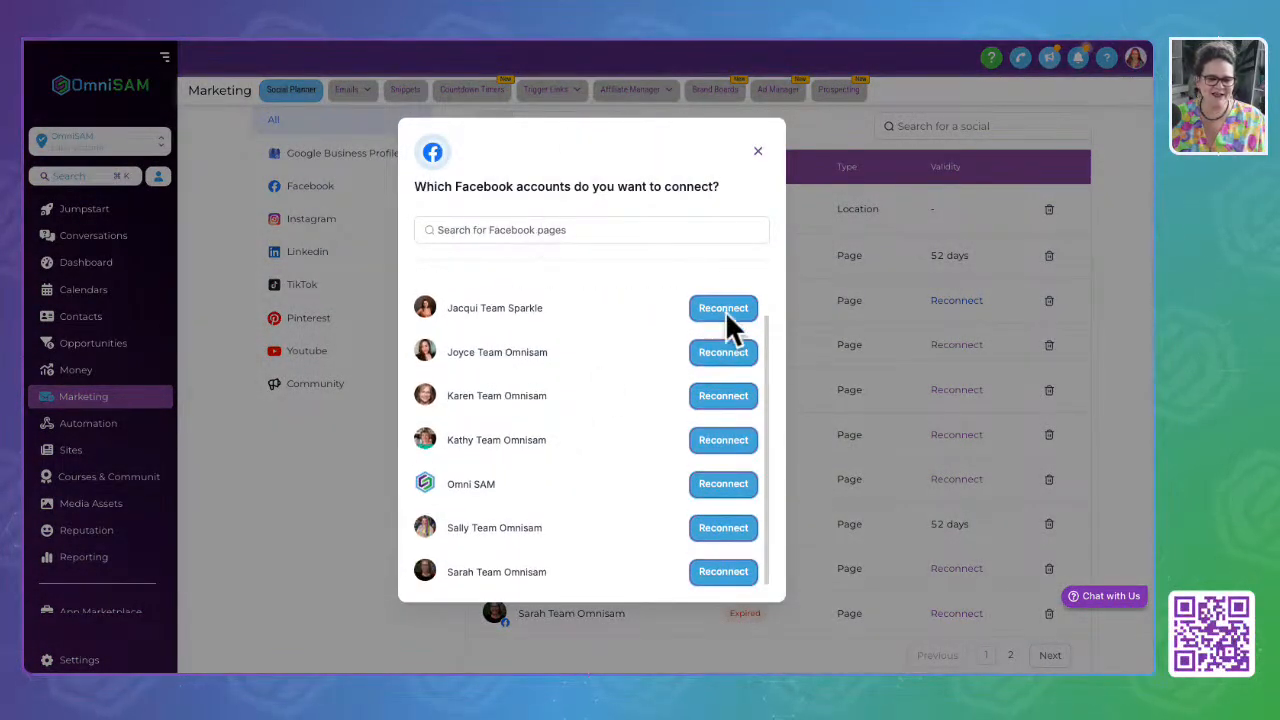
left_click(737, 298)
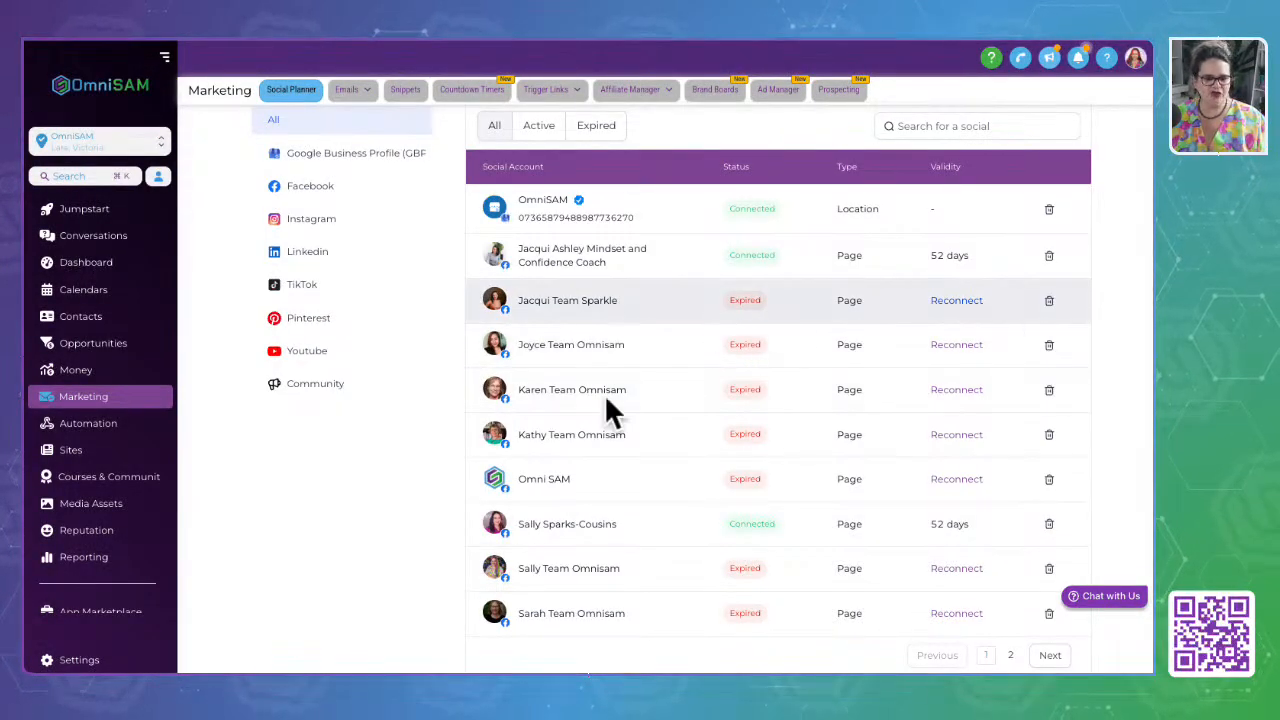
Review the Communities settings for managing community groups and channels, and return to the Social Accounts settings
scroll(407, 436, "up", 3)
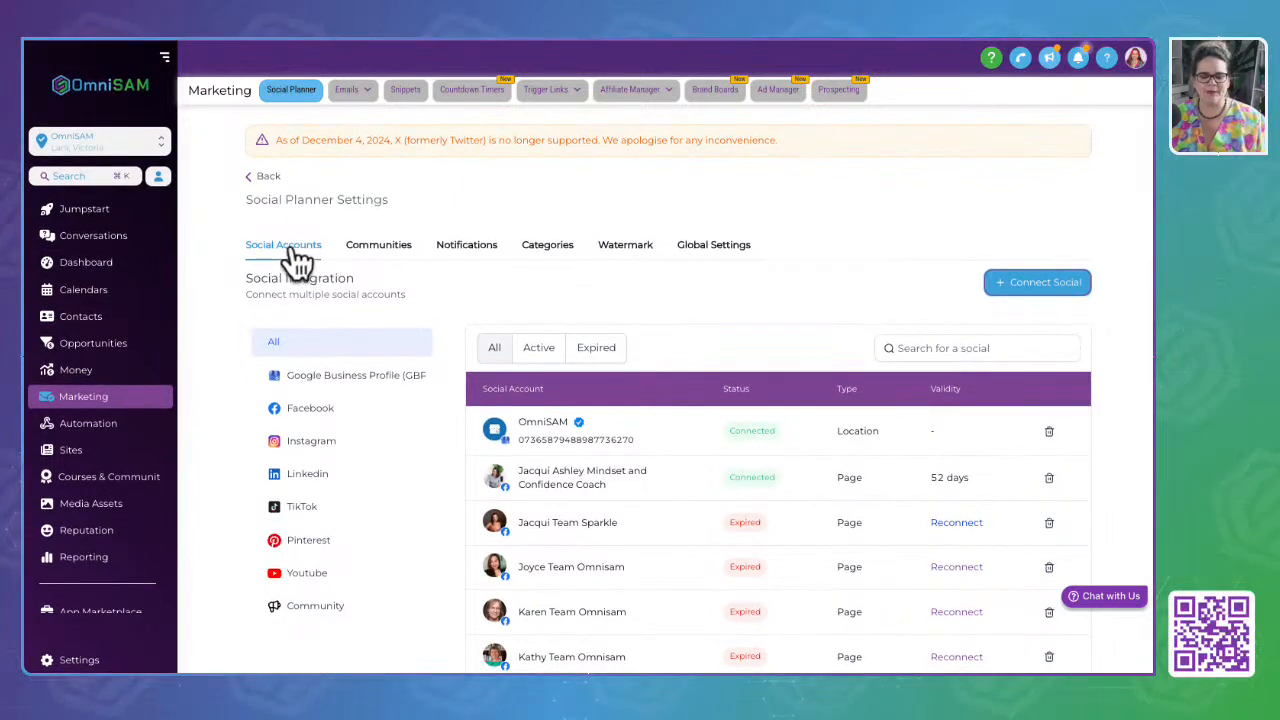
left_click(396, 259)
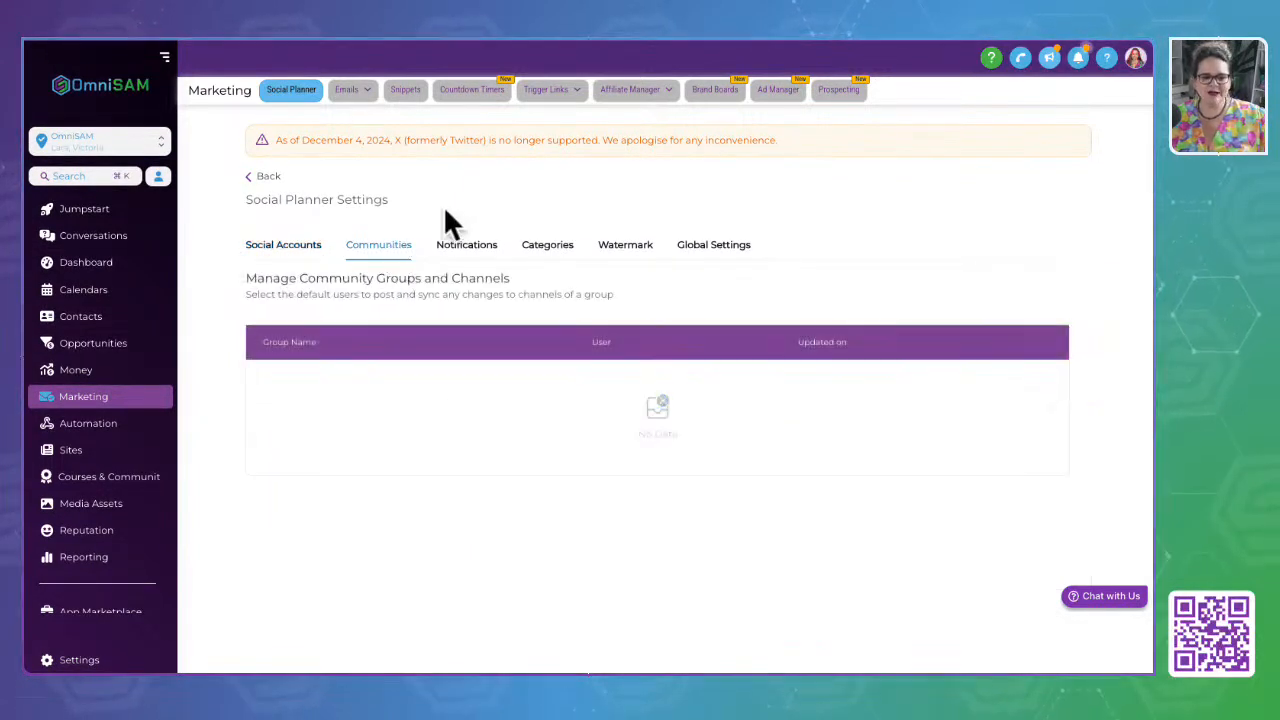
left_click_drag(240, 285, 634, 314)
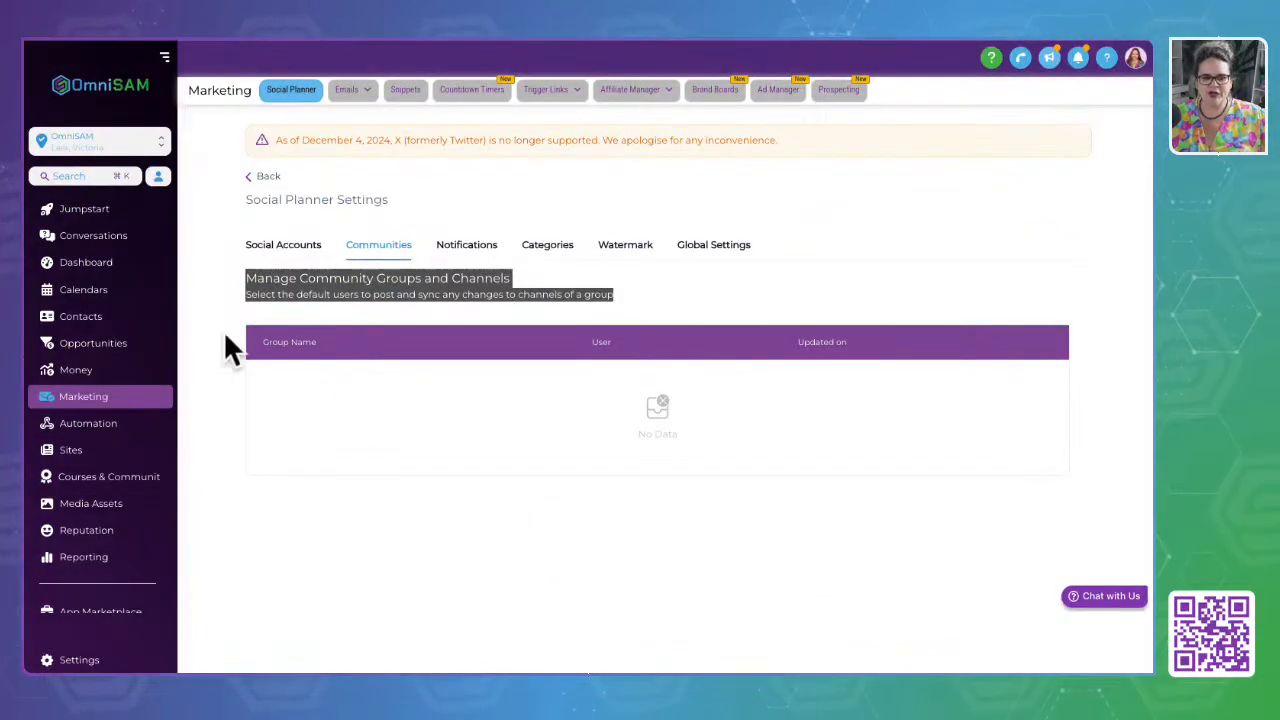
left_click(514, 428)
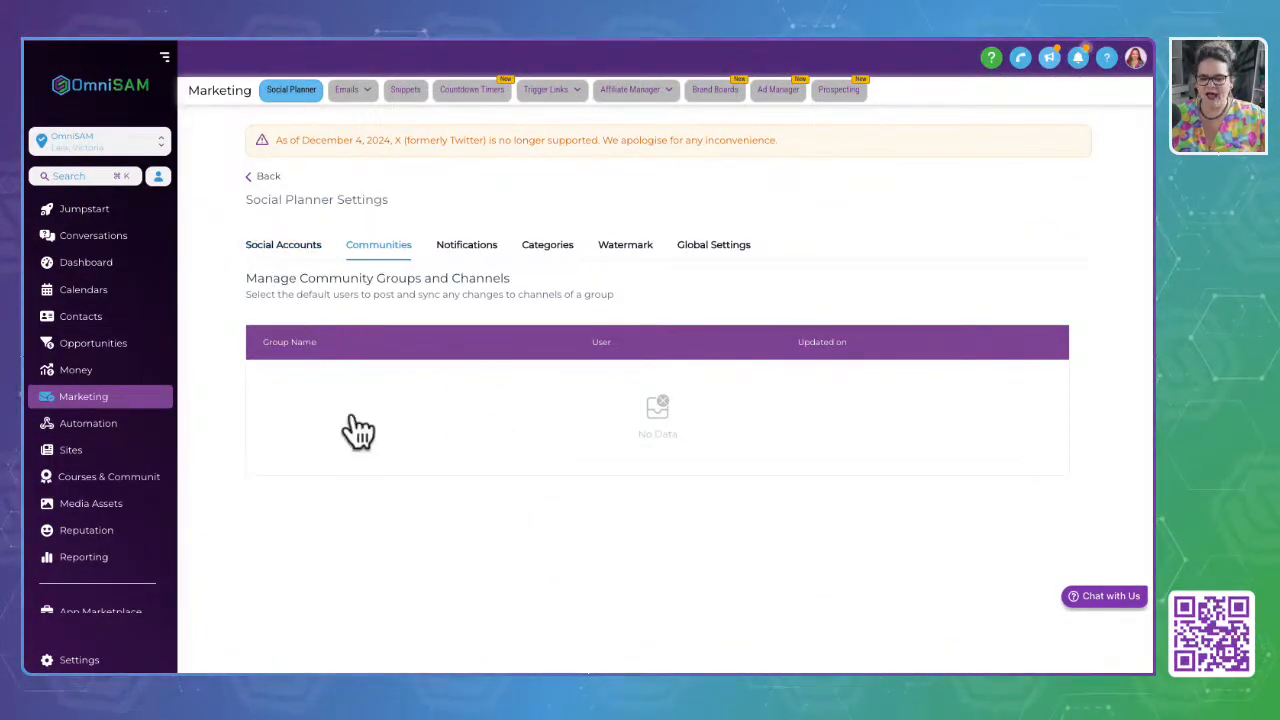
left_click(285, 248)
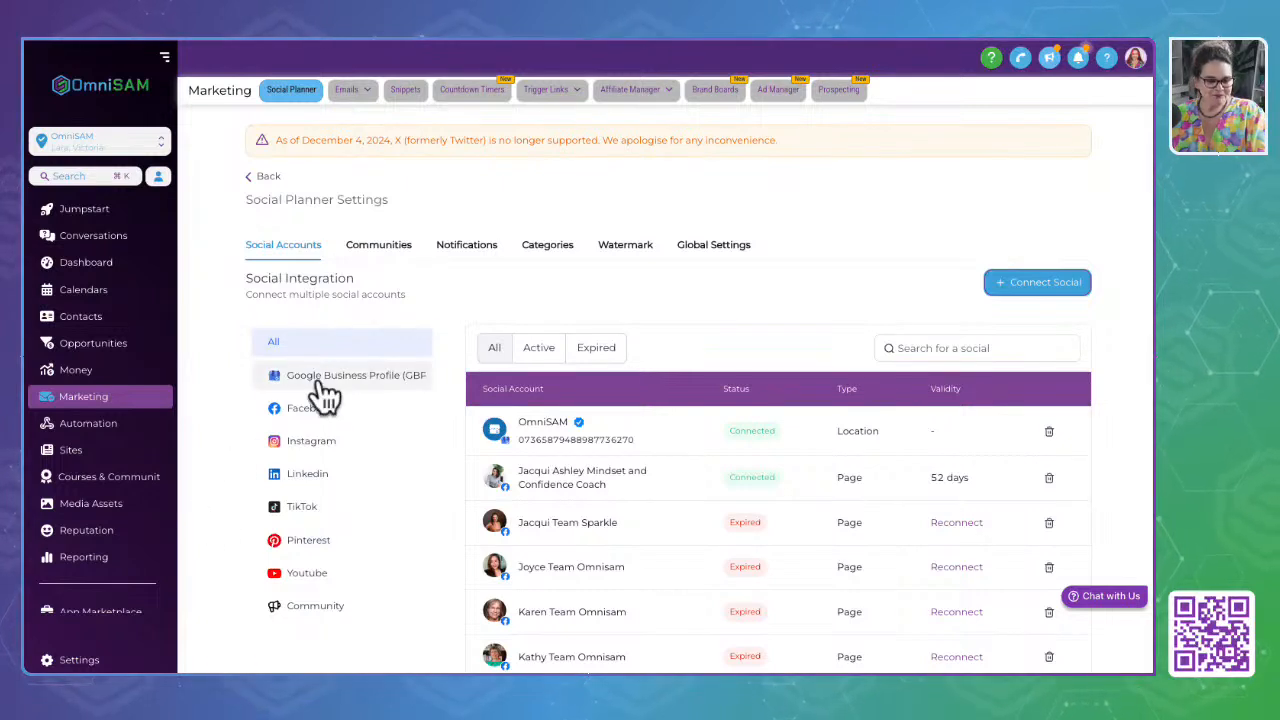
Turn on the Post Failed email alert in the Social Planner's notification settings
left_click(470, 247)
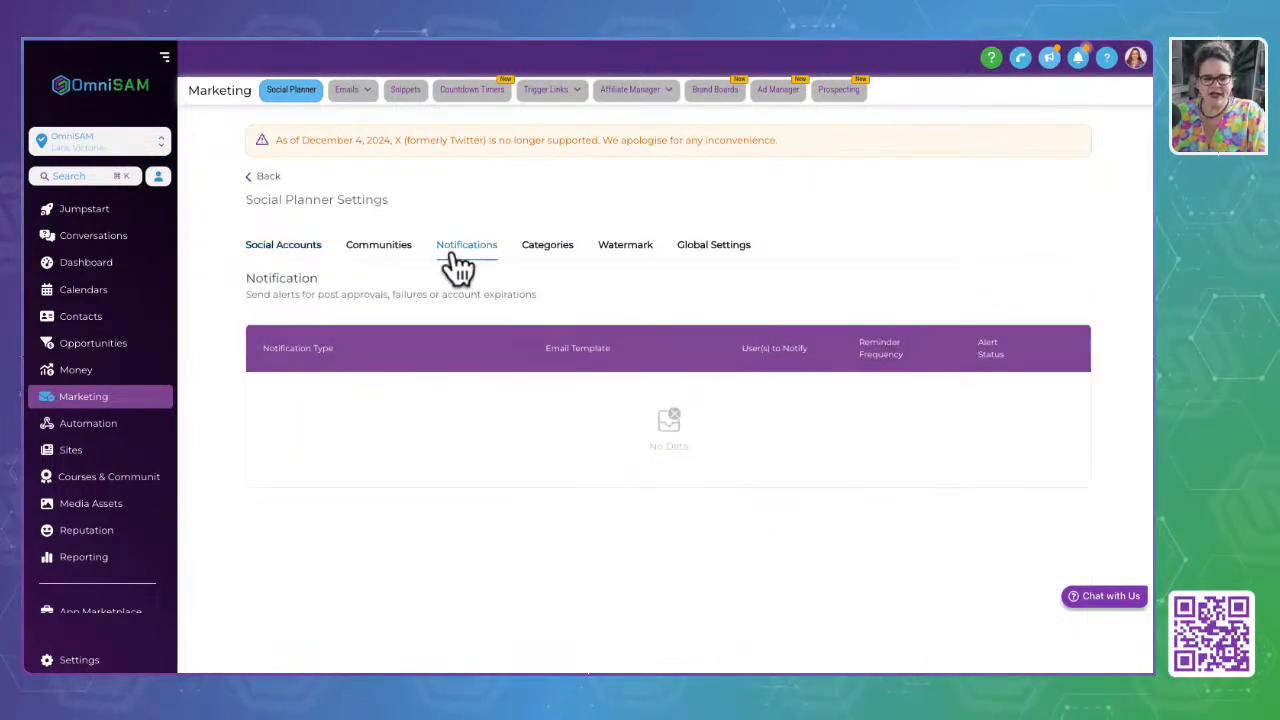
scroll(334, 537, "down", 1)
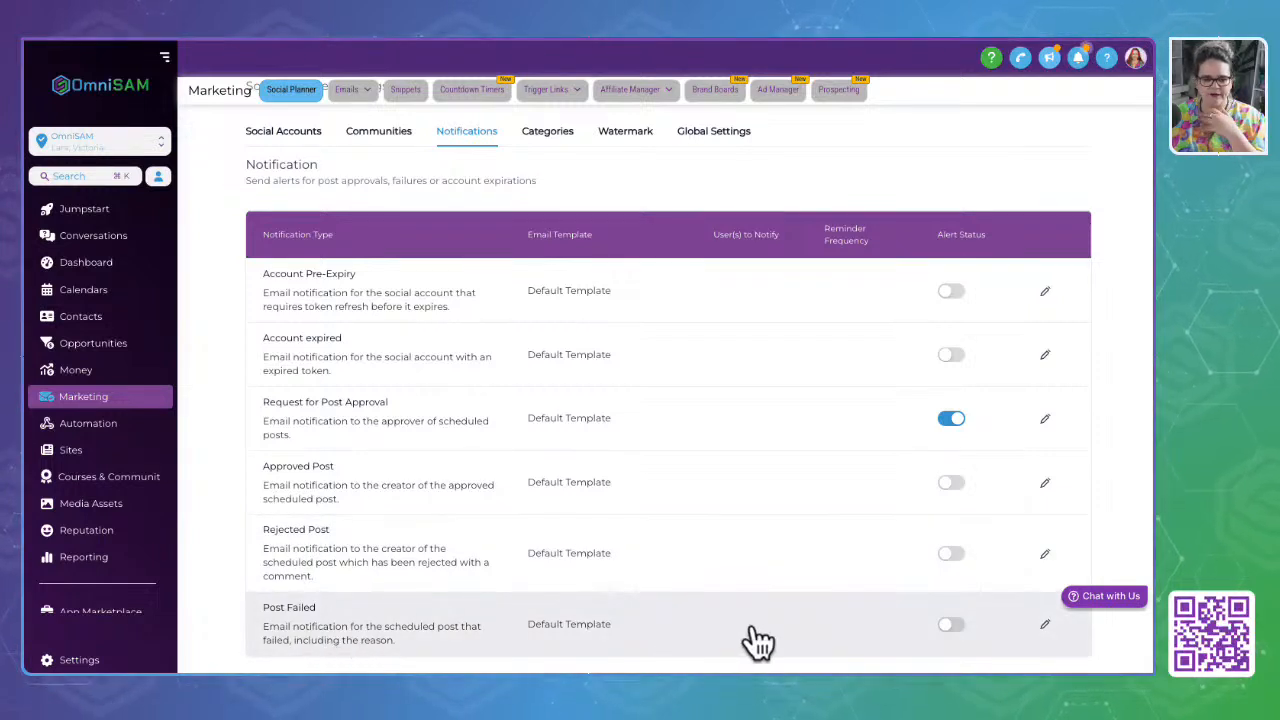
left_click(950, 624)
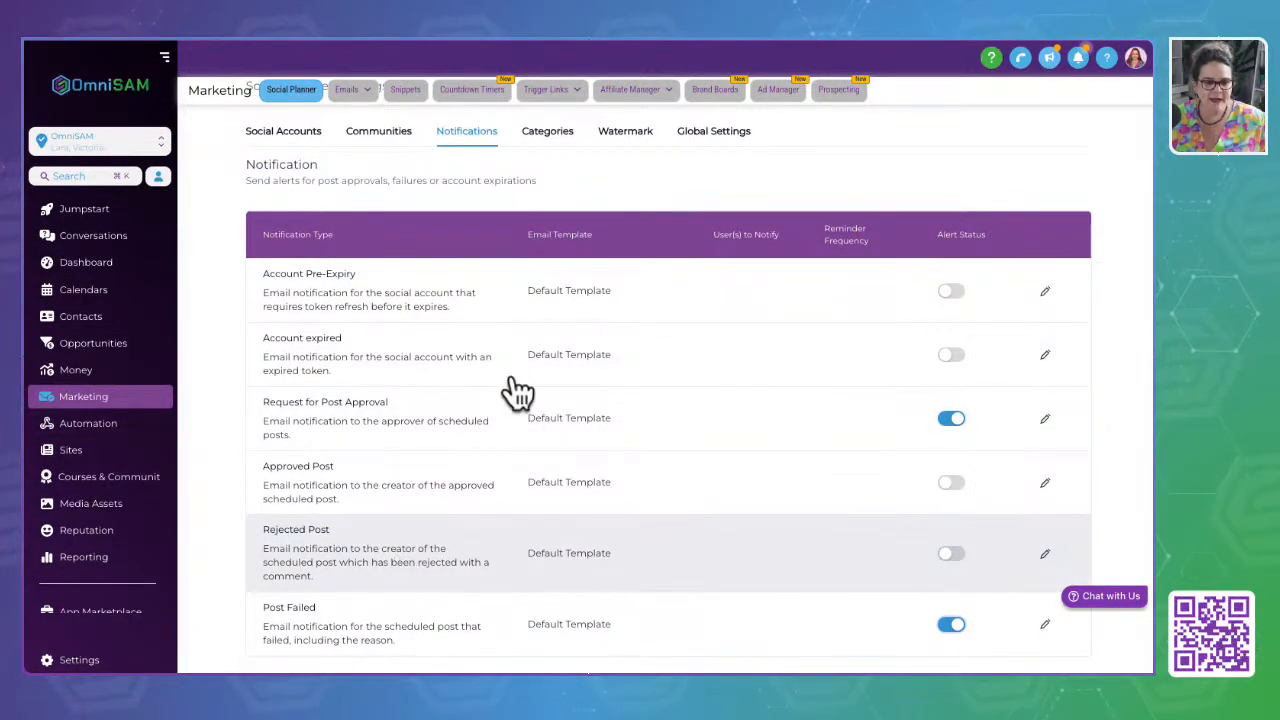
Add a Social Planner category named "Tme Management" with the default dark colour
left_click(556, 131)
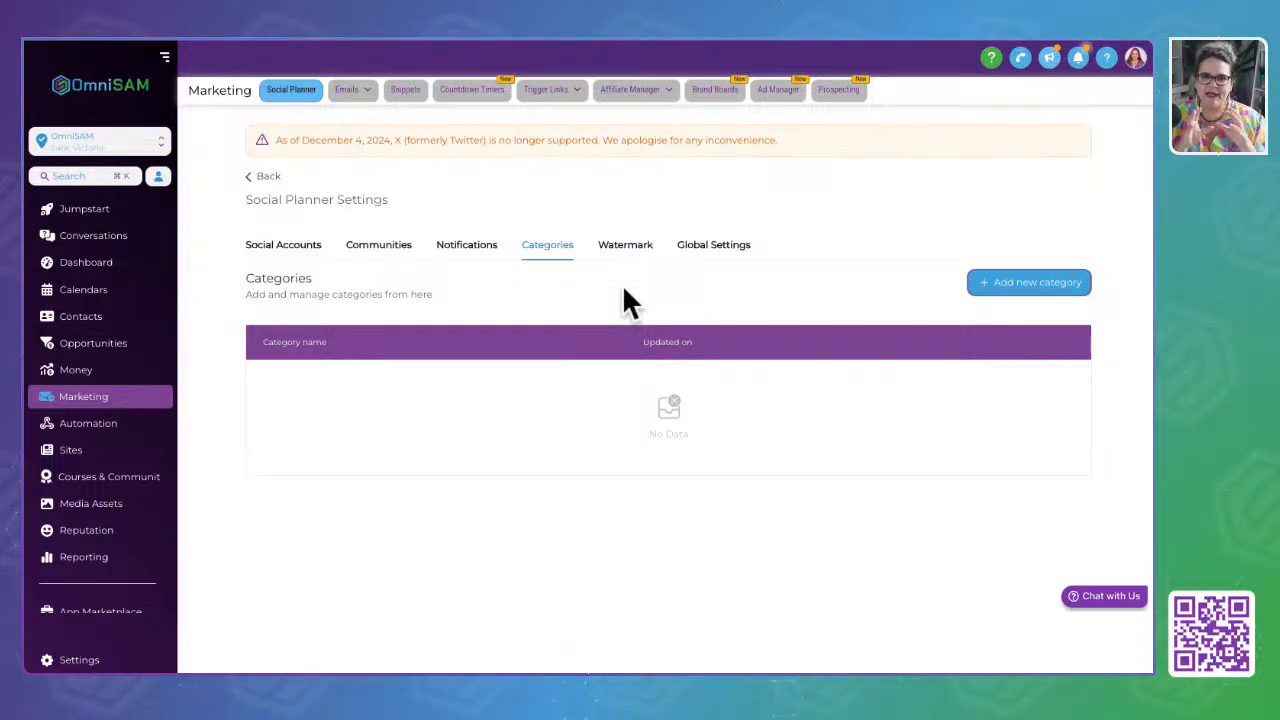
left_click(1040, 288)
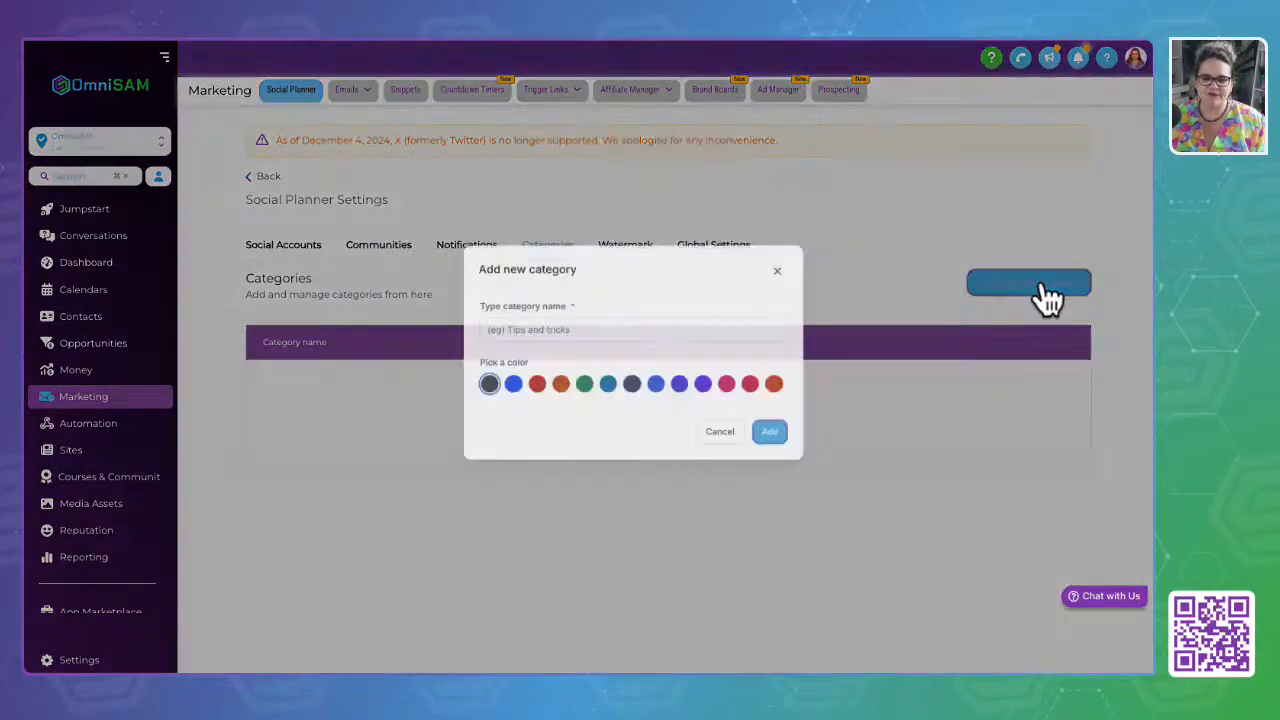
left_click(480, 341)
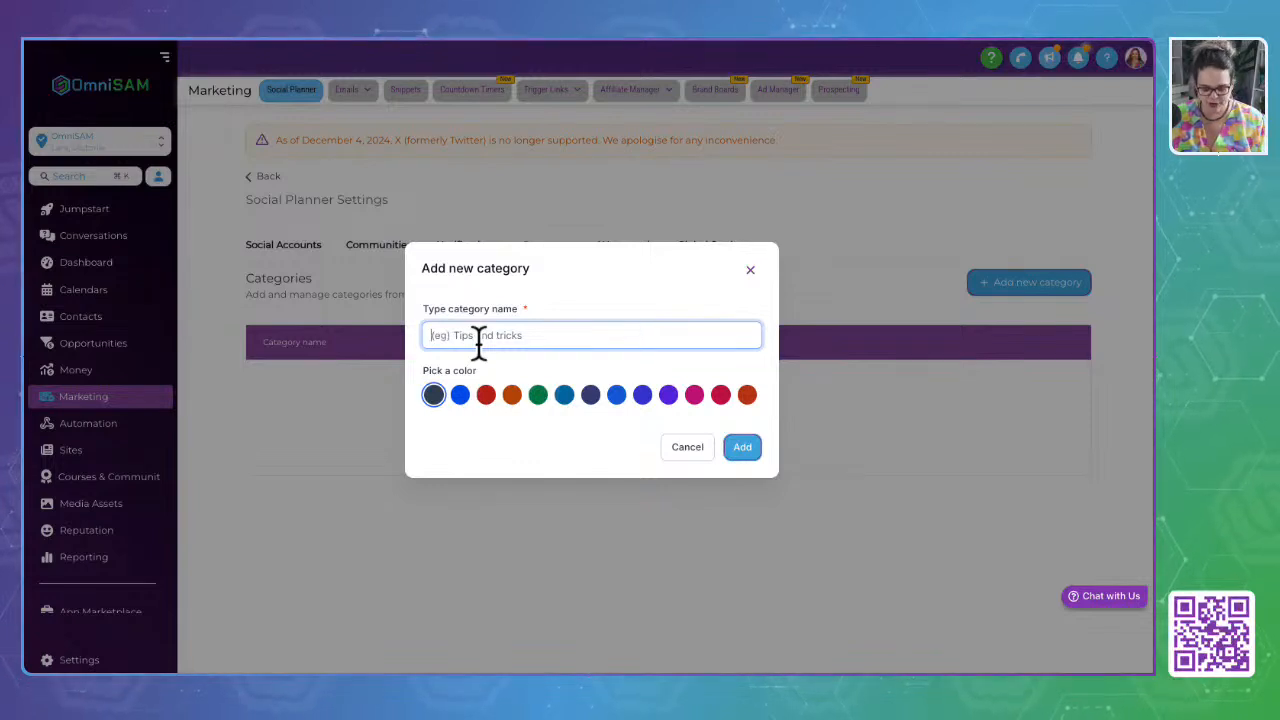
type("time Managment")
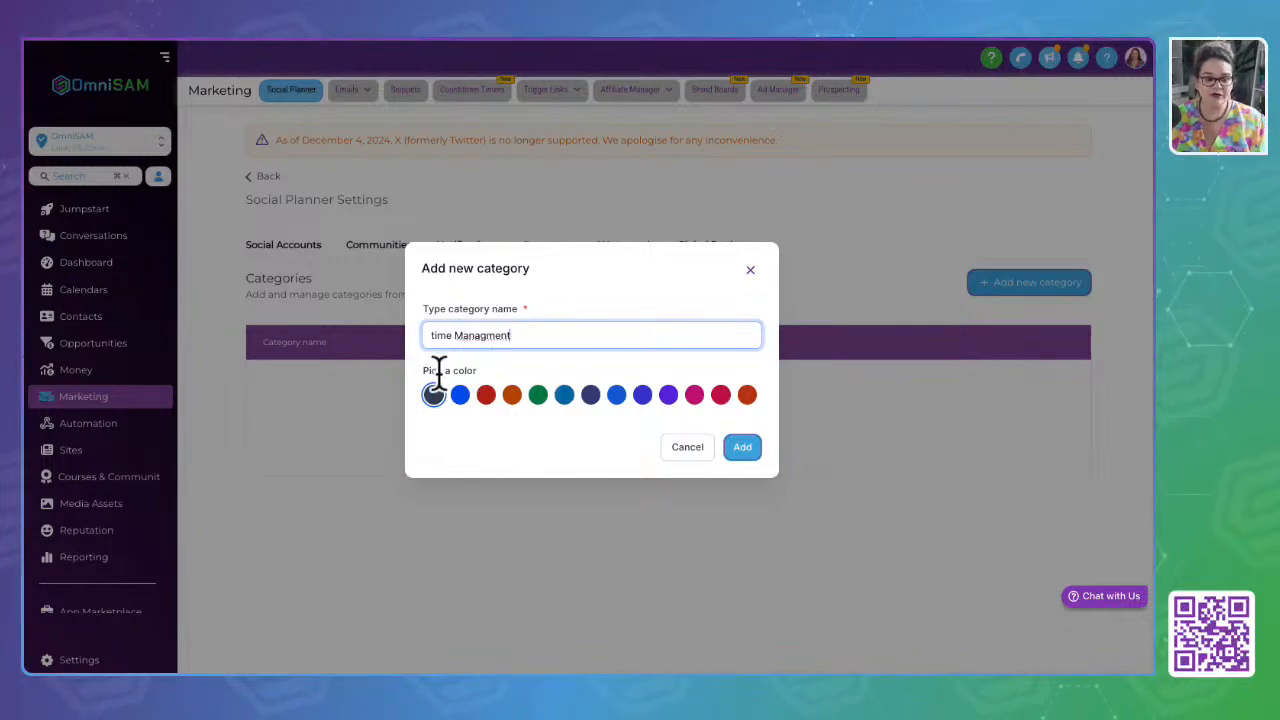
left_click(436, 336)
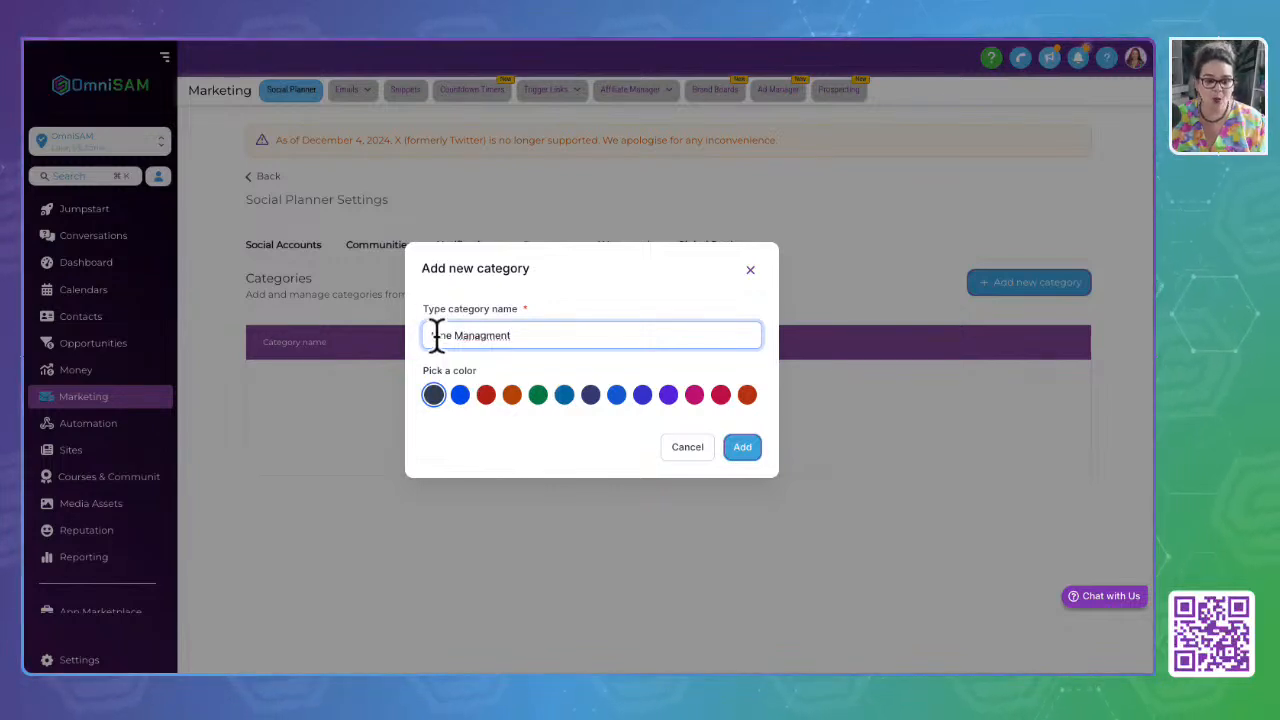
key("BackSpace")
type("Ti")
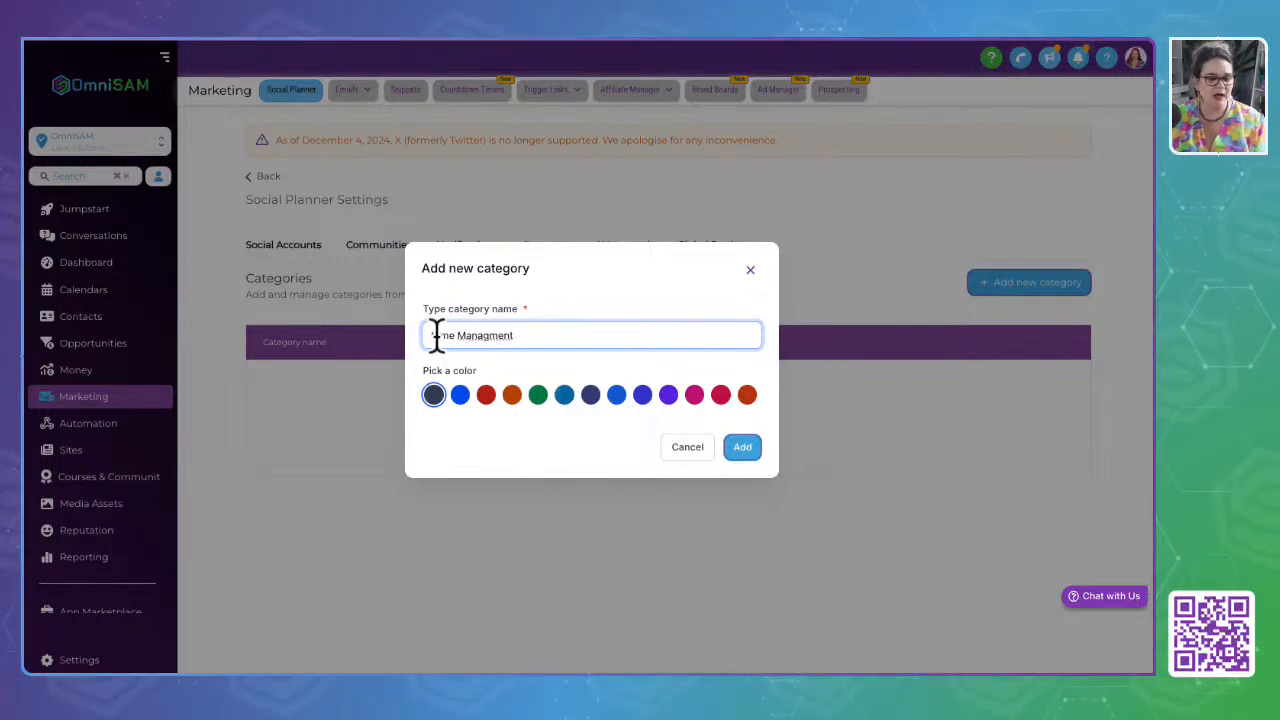
double_click(494, 336)
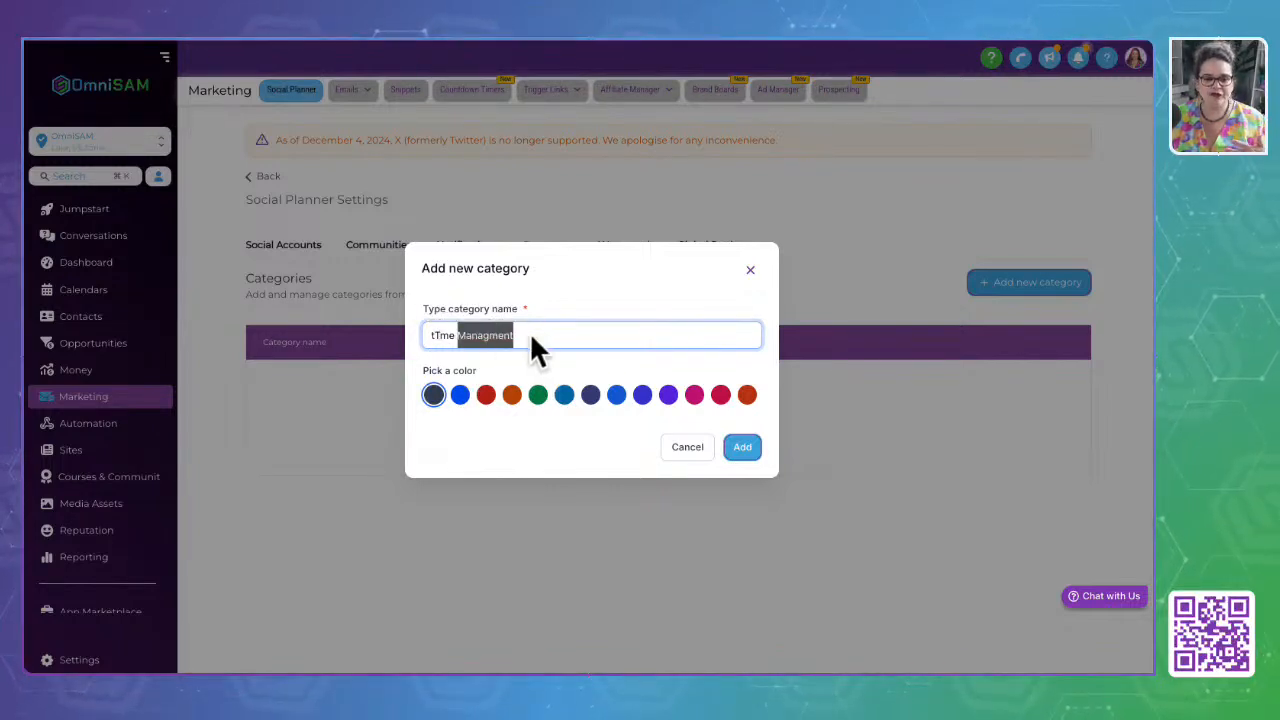
type("Management")
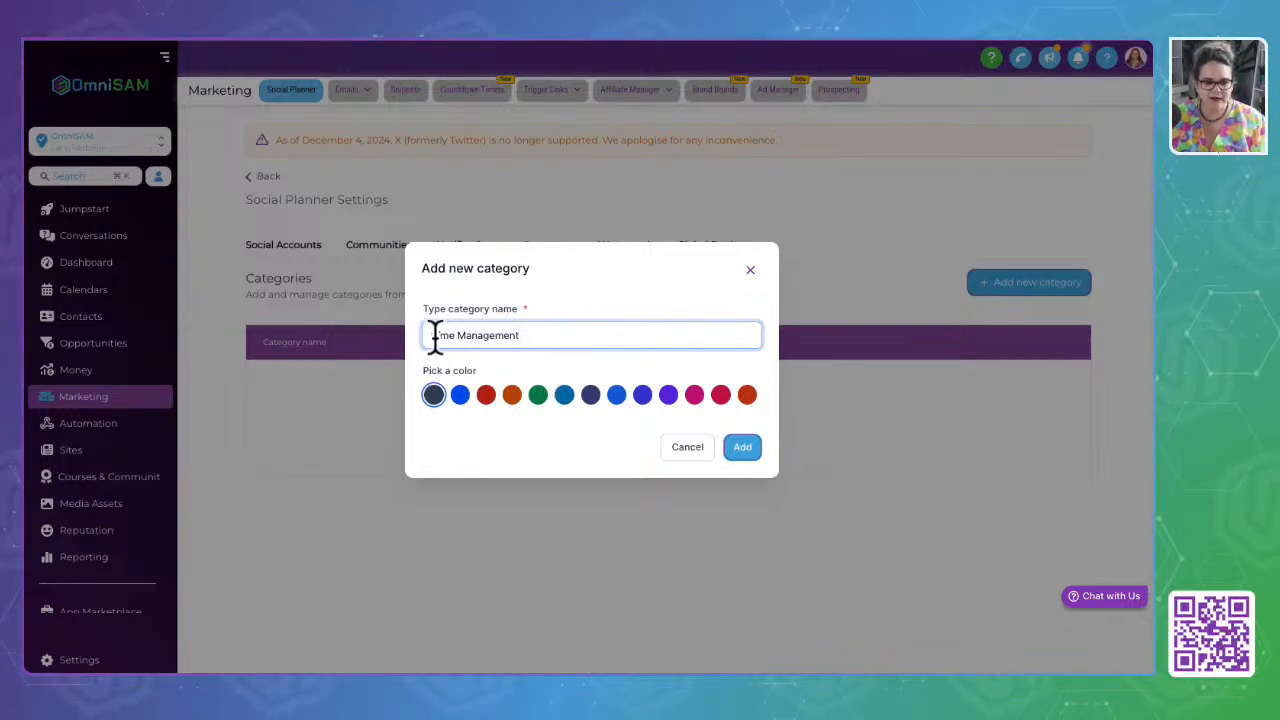
key("BackSpace")
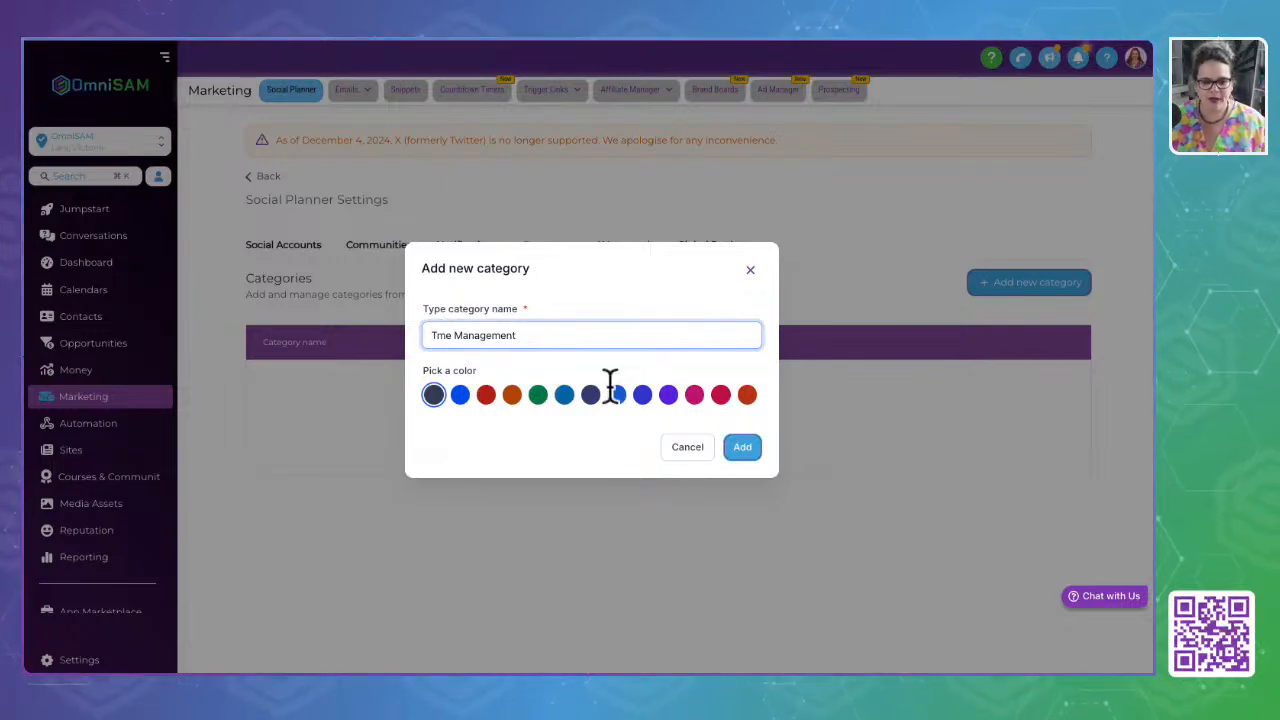
left_click(740, 450)
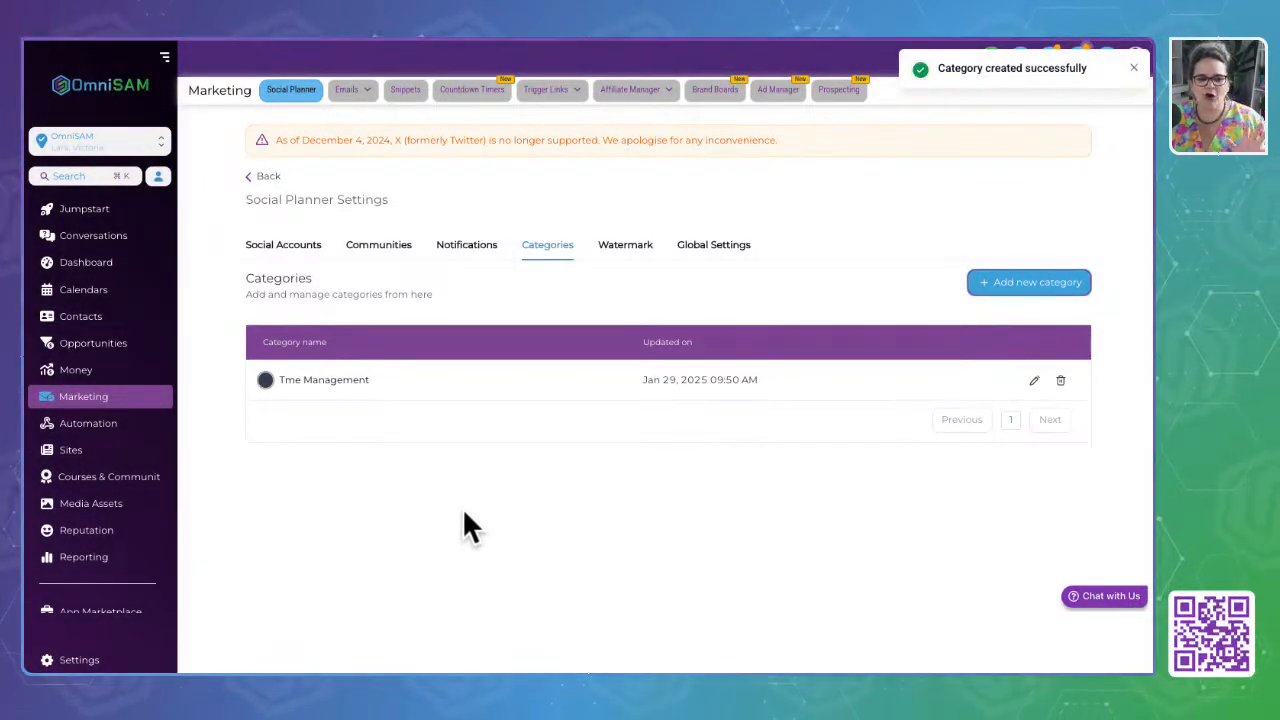
Add a Social Planner category named "Funnels" with the default dark colour, and check its edit options without changing them
left_click(1040, 292)
left_click(458, 335)
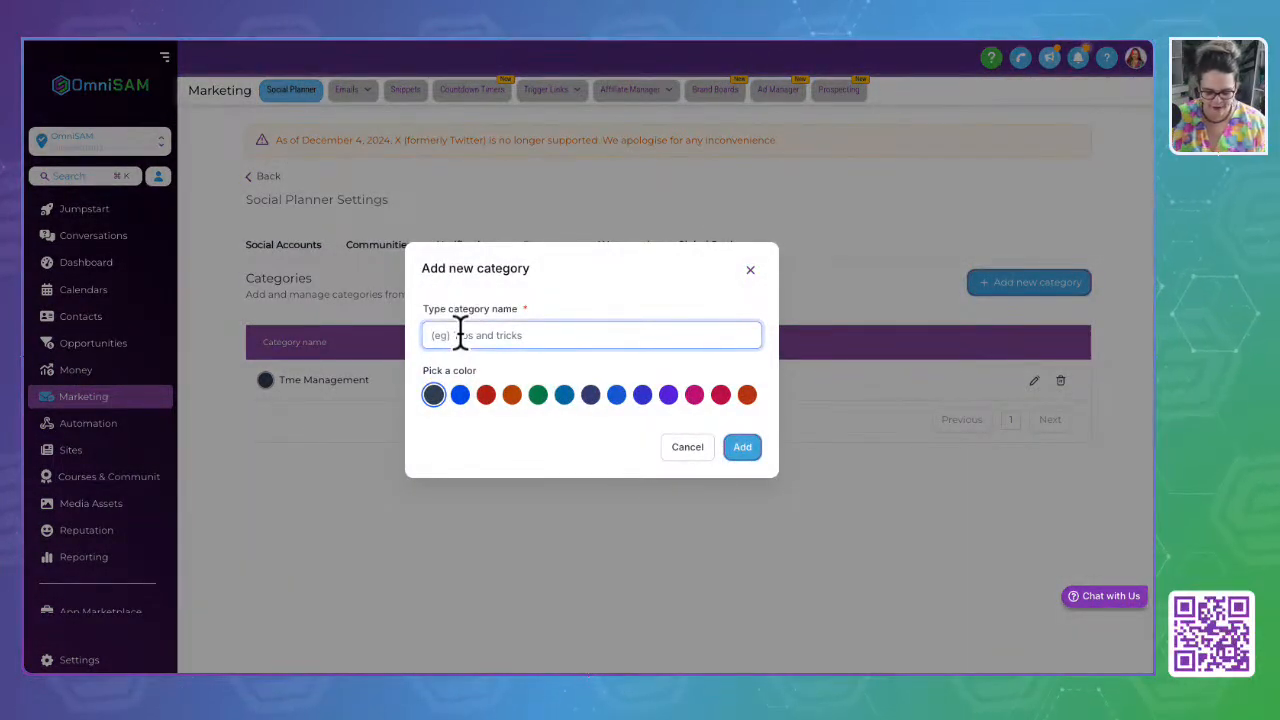
type("Funnels")
left_click(742, 450)
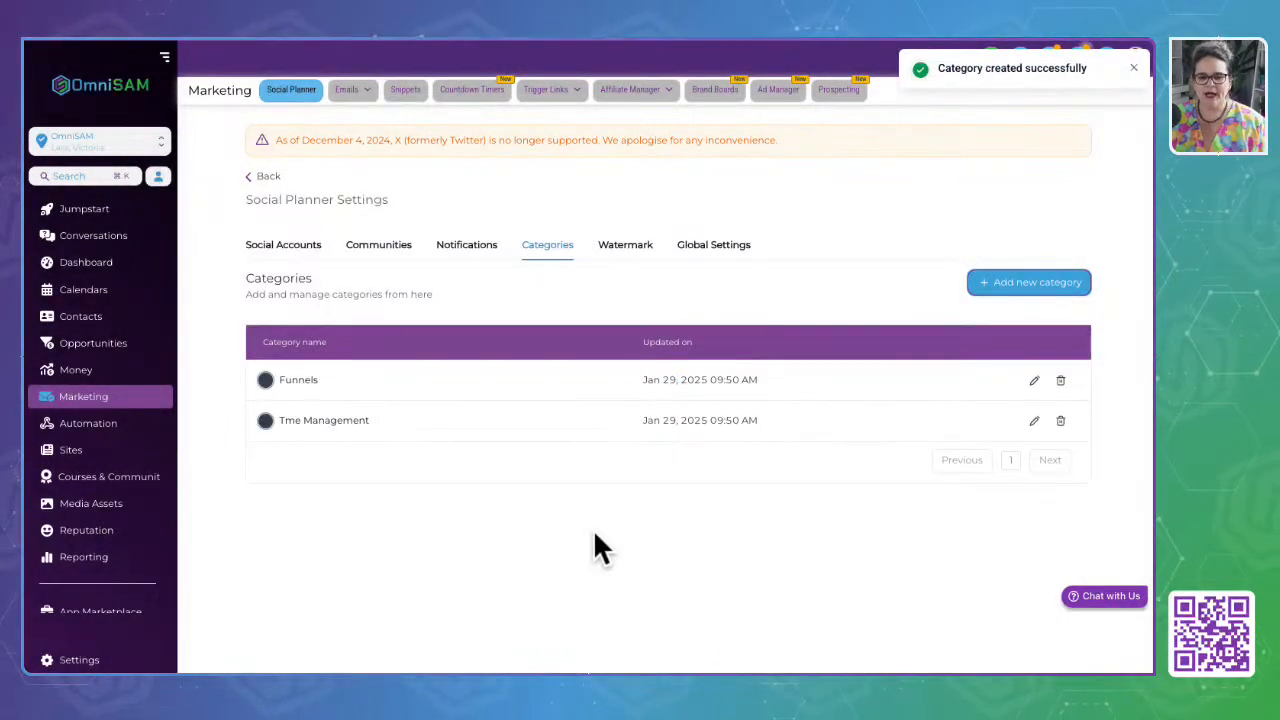
left_click(291, 384)
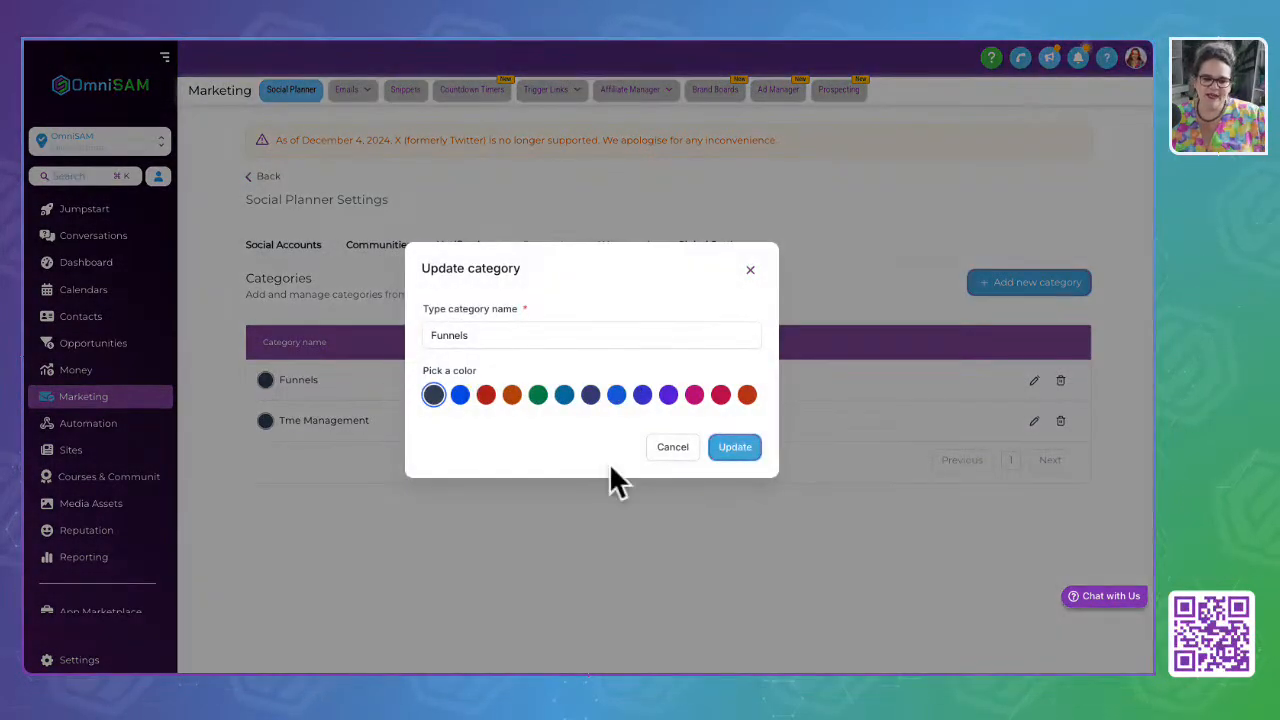
left_click(668, 449)
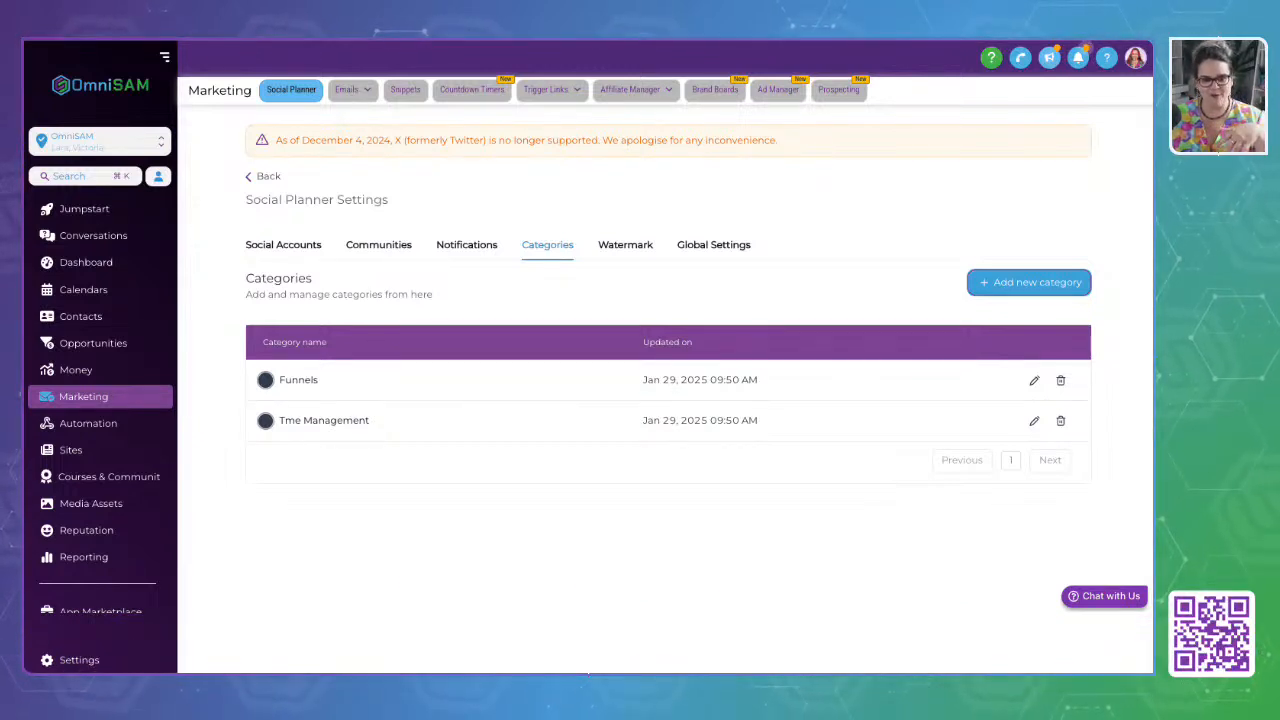
Review the Social Planner's Watermark settings and the Media Optimization option in its Global Settings
left_click(630, 248)
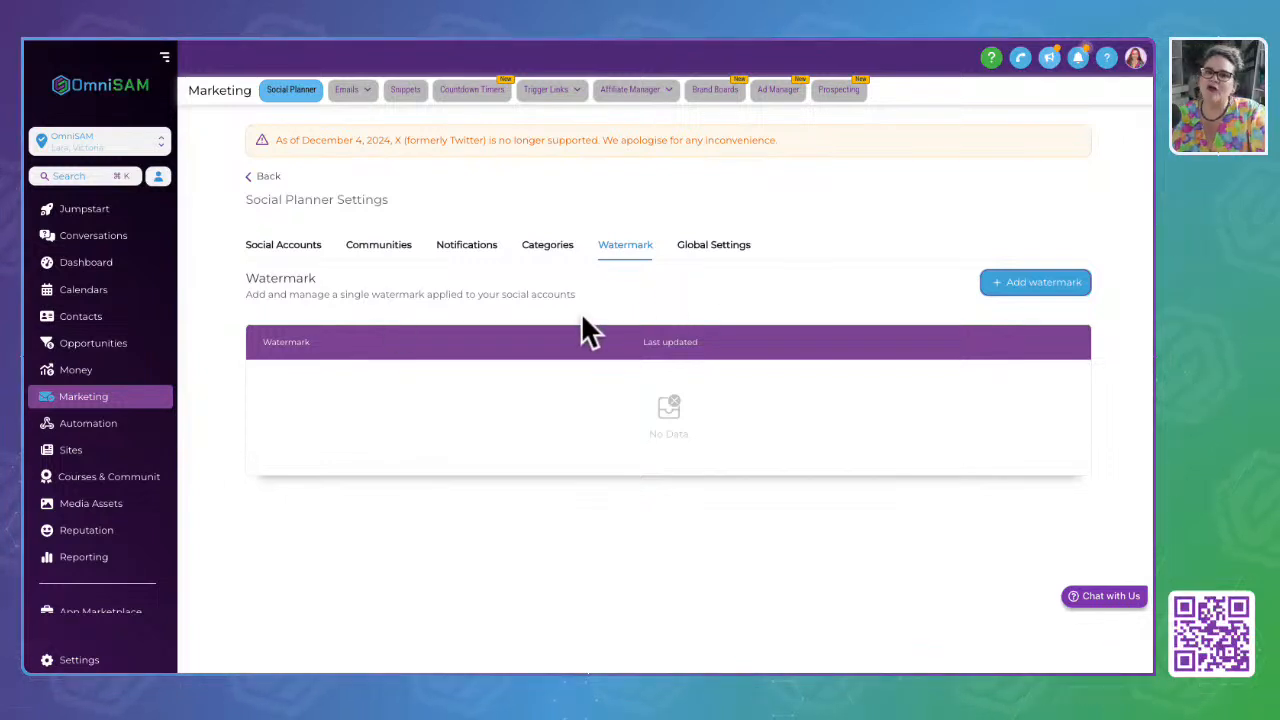
left_click(745, 250)
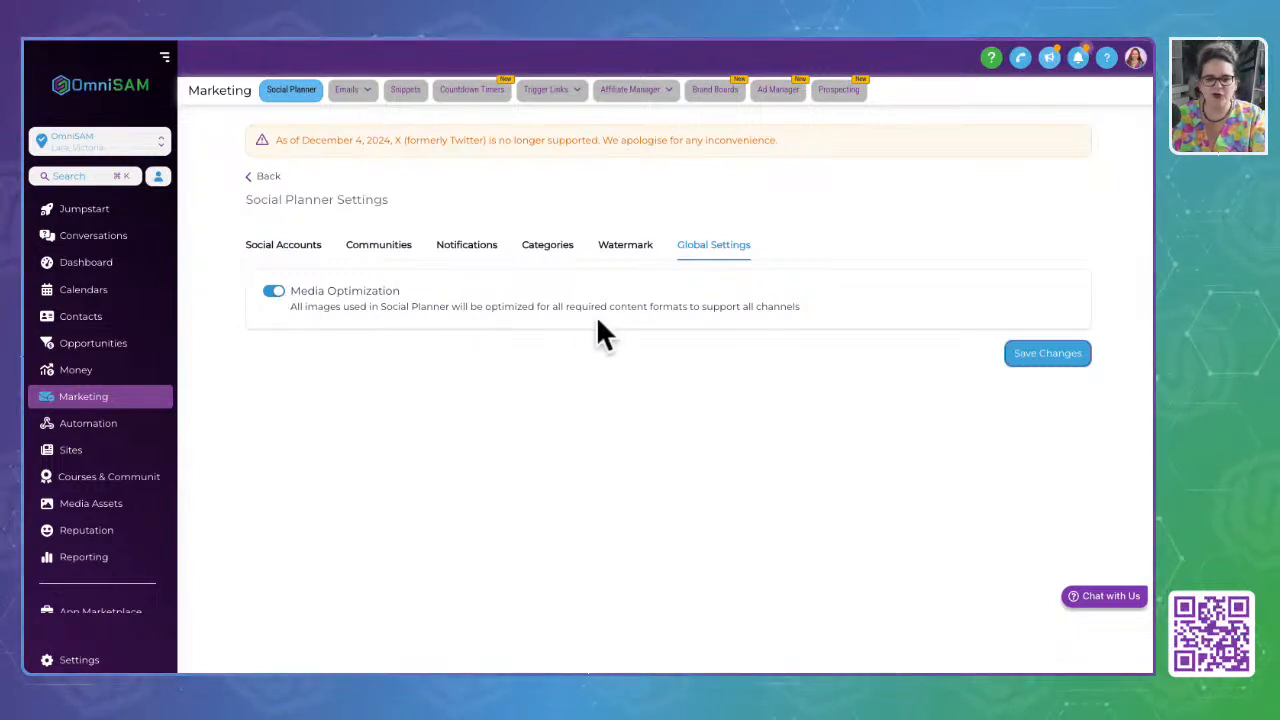
left_click(726, 410)
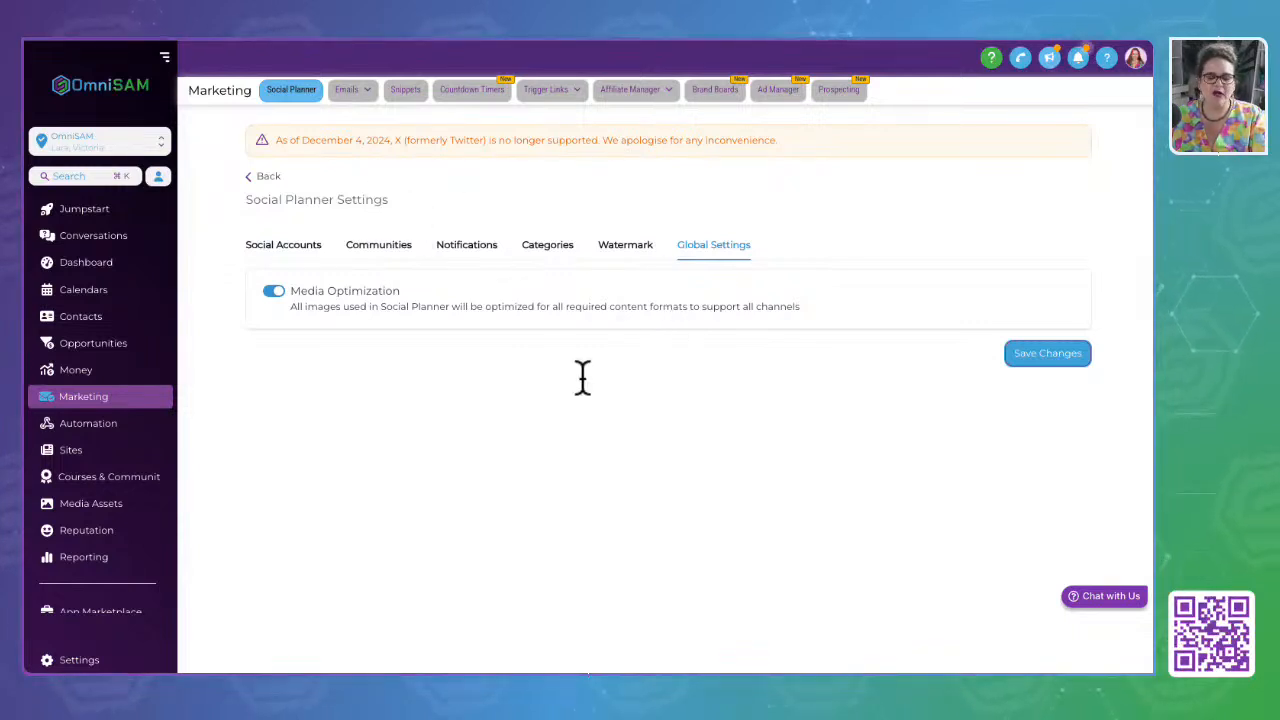
Return to the Social Accounts settings and list the Active accounts, followed by the Expired ones
left_click(471, 250)
left_click(273, 244)
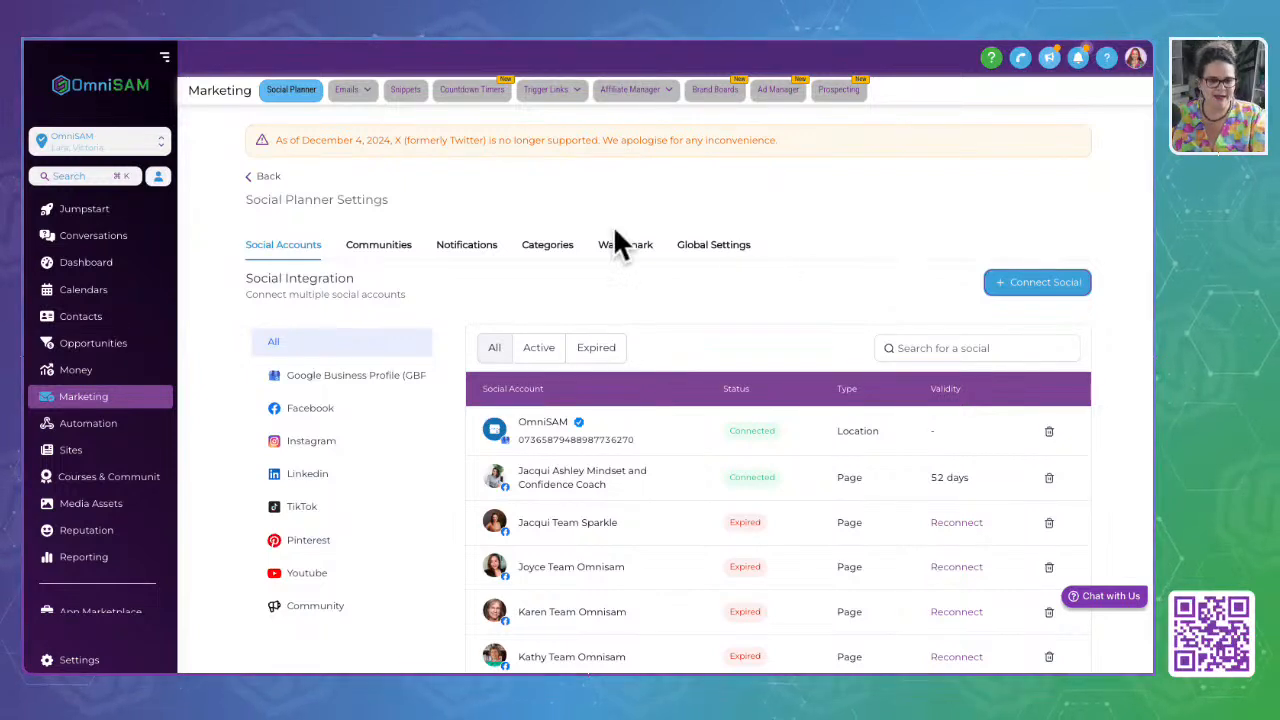
left_click(532, 348)
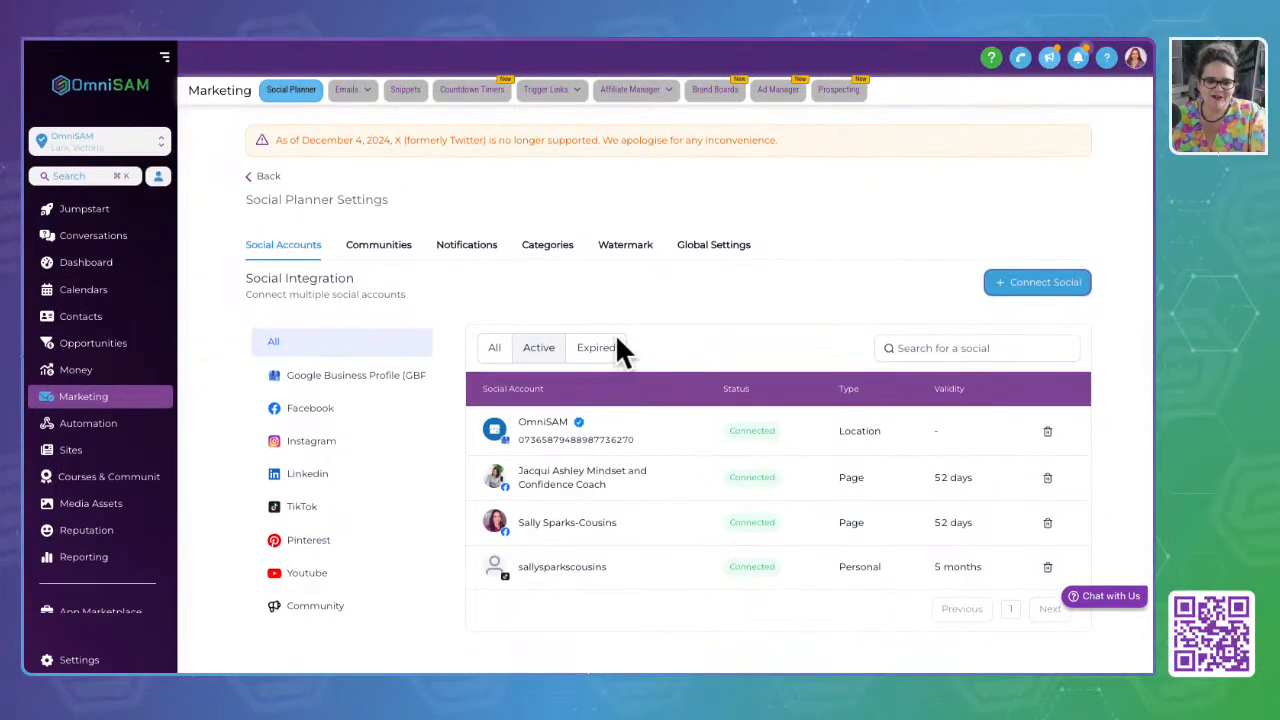
left_click(612, 345)
scroll(607, 310, "down", 2)
scroll(607, 310, "up", 2)
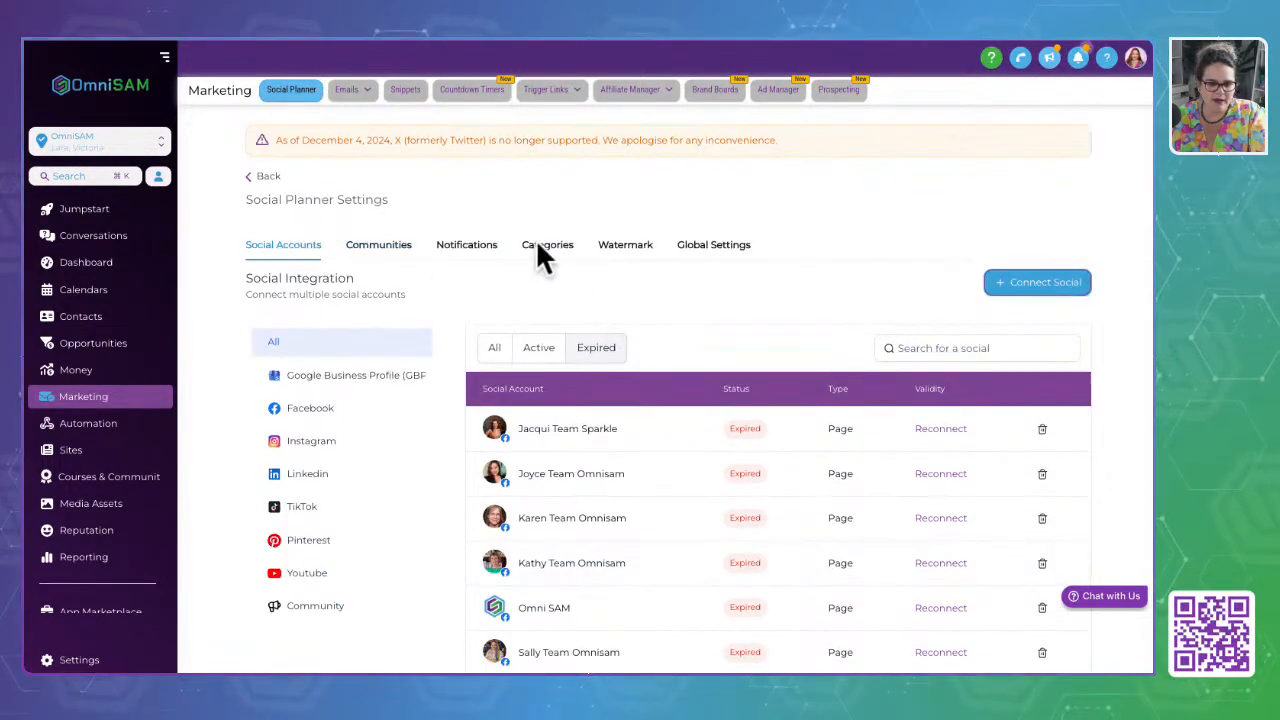
Return to the Social Planner's post list and examine the posts' captions, statuses, types and dates
left_click(296, 92)
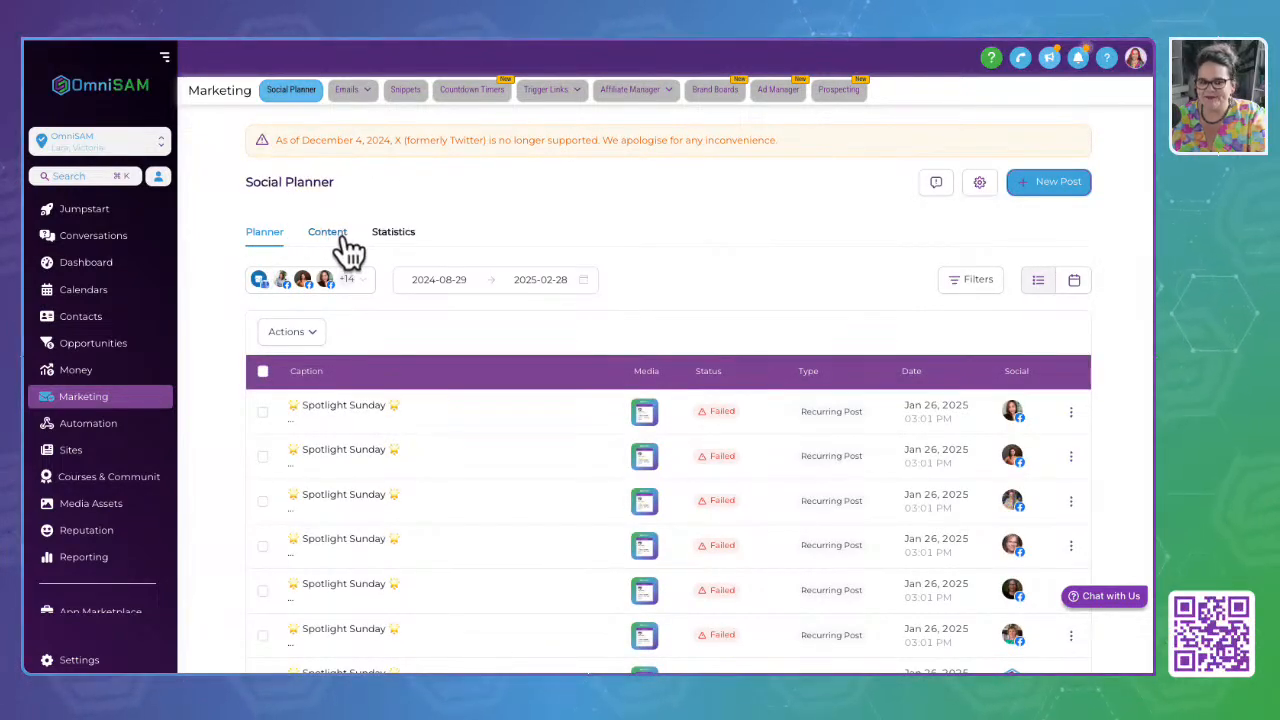
scroll(343, 250, "down", 2)
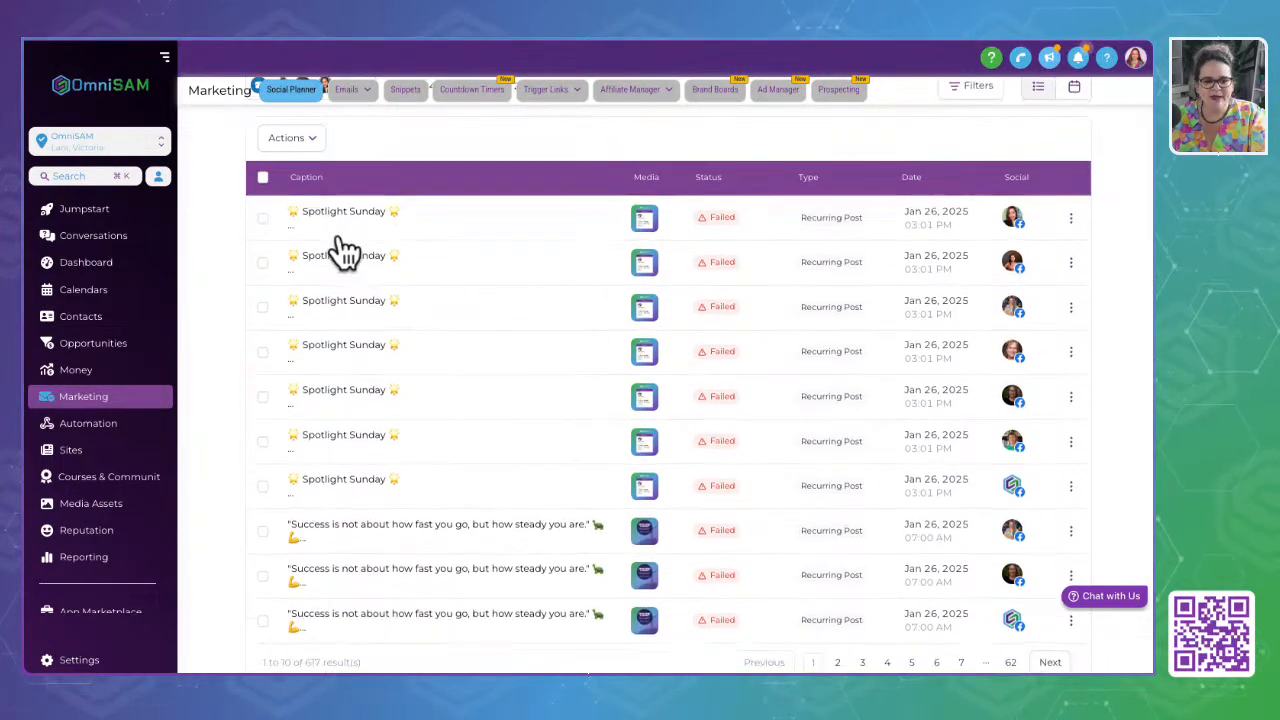
scroll(343, 586, "down", 1)
scroll(343, 586, "up", 3)
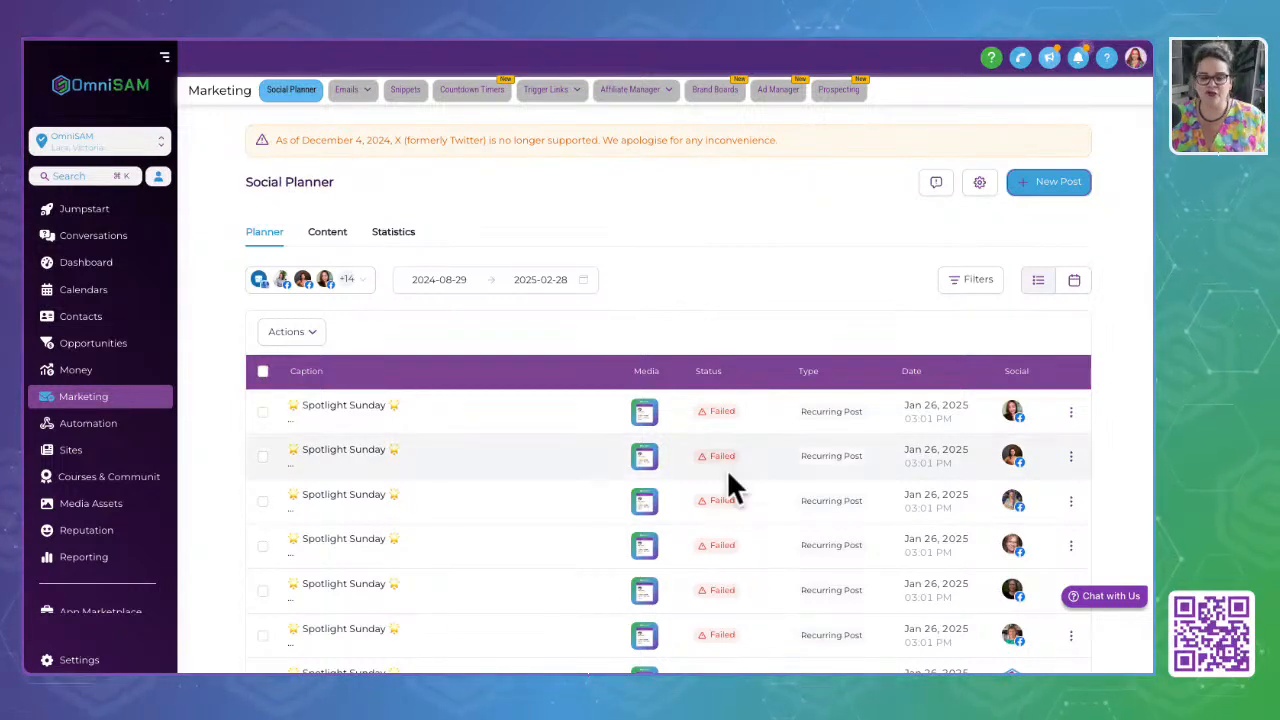
scroll(728, 486, "down", 3)
scroll(733, 487, "up", 2)
scroll(733, 487, "down", 2)
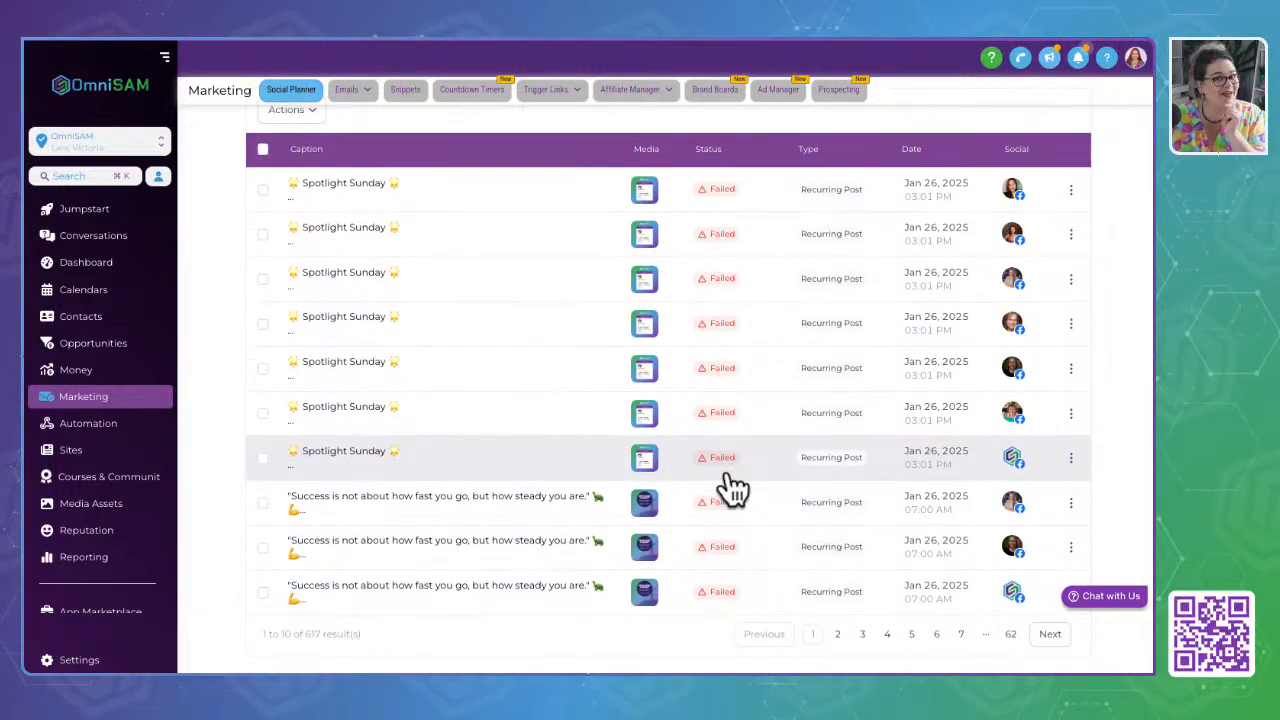
scroll(414, 523, "up", 3)
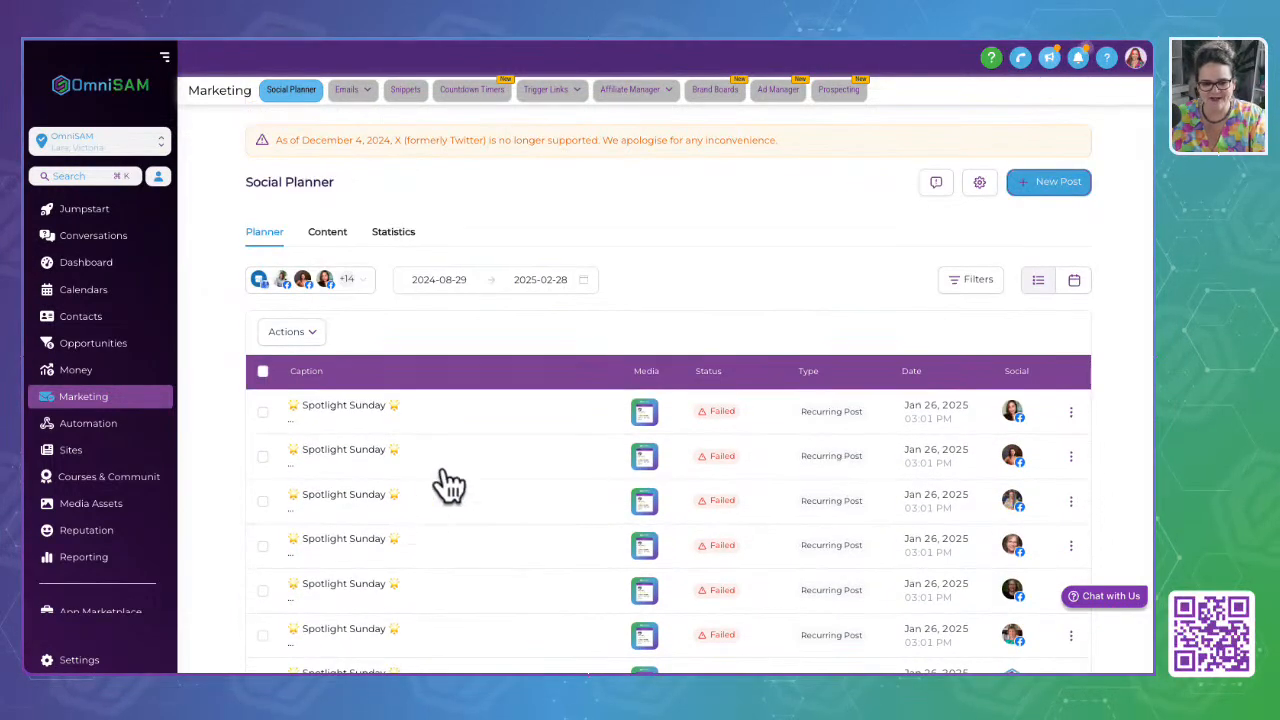
Review the planner's CSV content section and examine the schedules and repeat intervals of the recurring posts
left_click(331, 235)
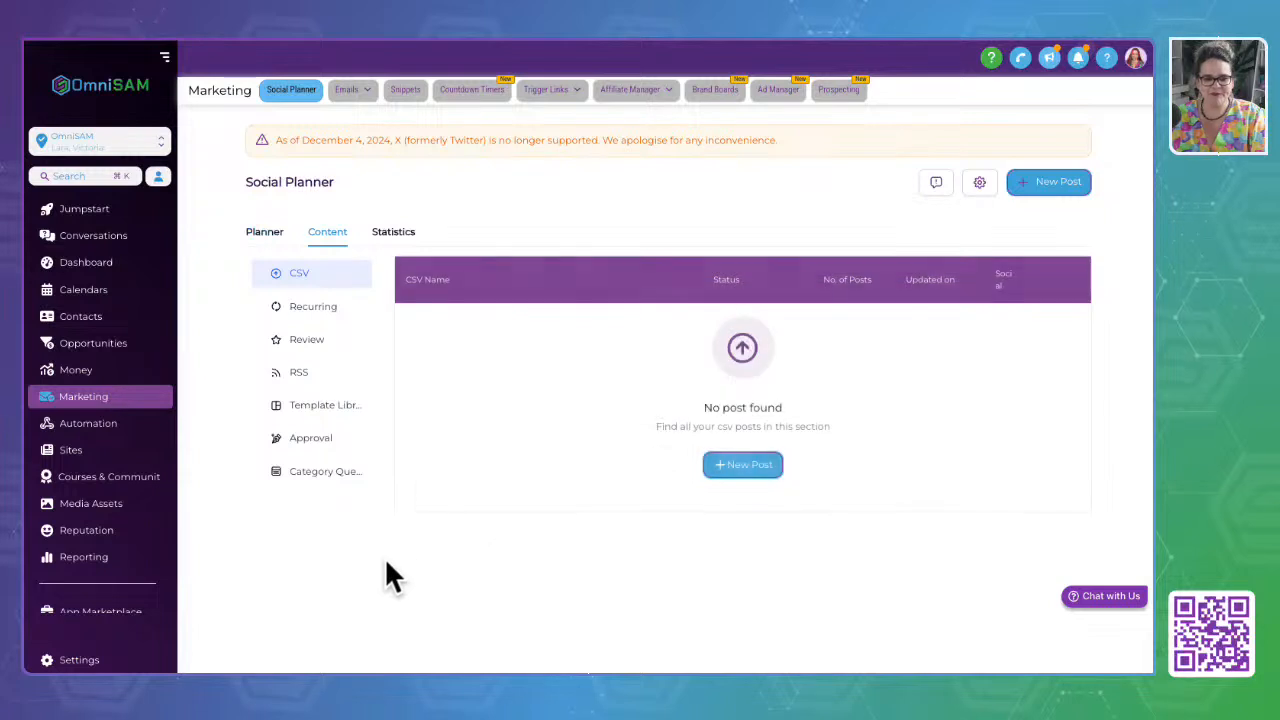
left_click(312, 314)
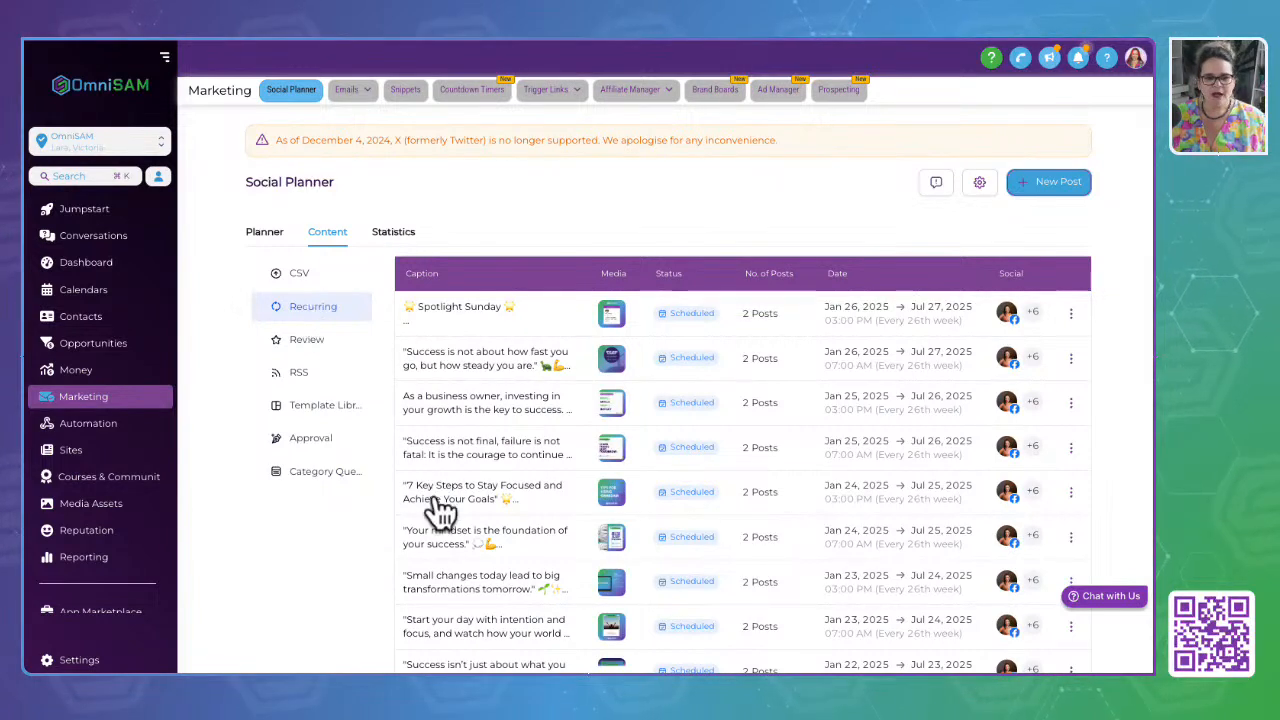
scroll(437, 495, "down", 2)
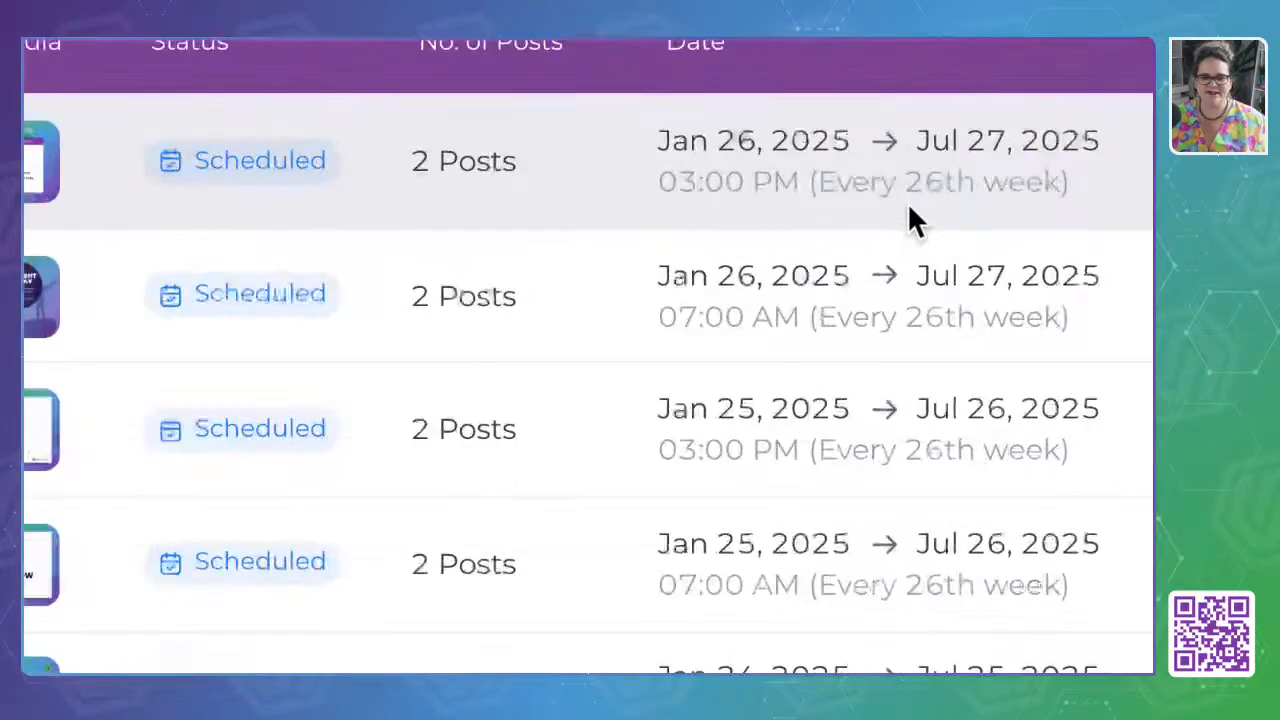
scroll(907, 202, "right", 1)
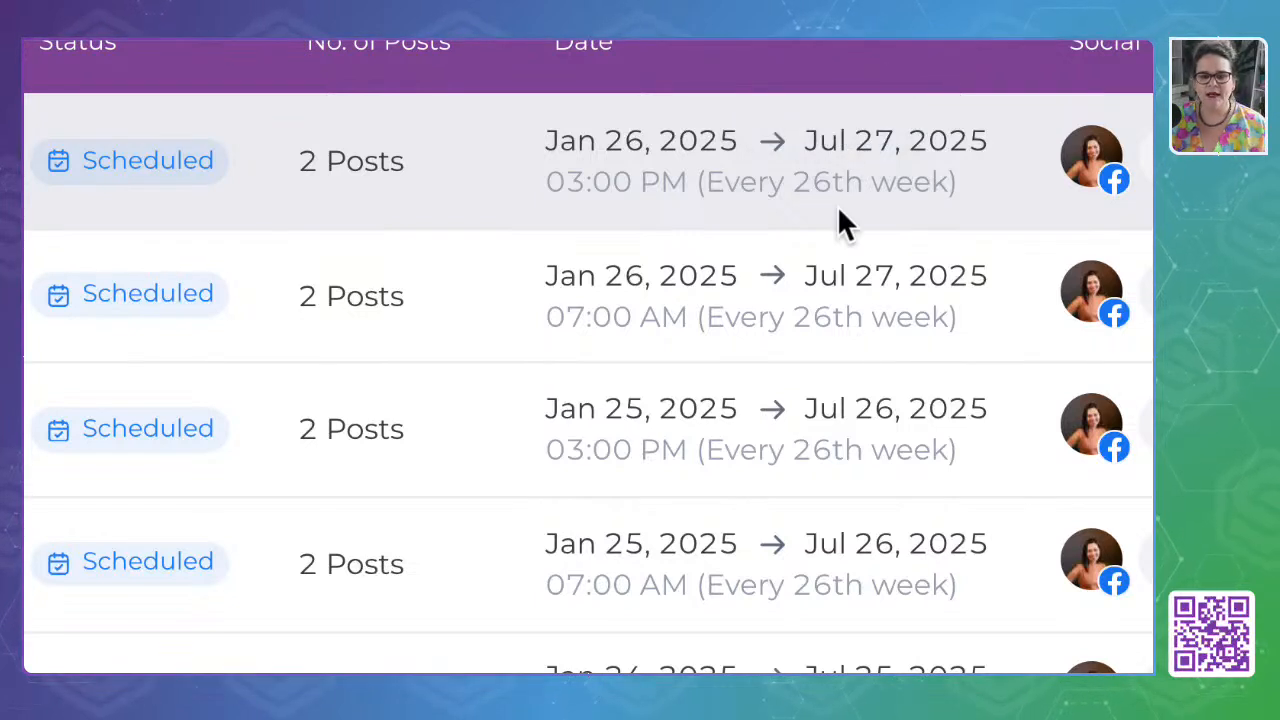
scroll(837, 205, "up", 1)
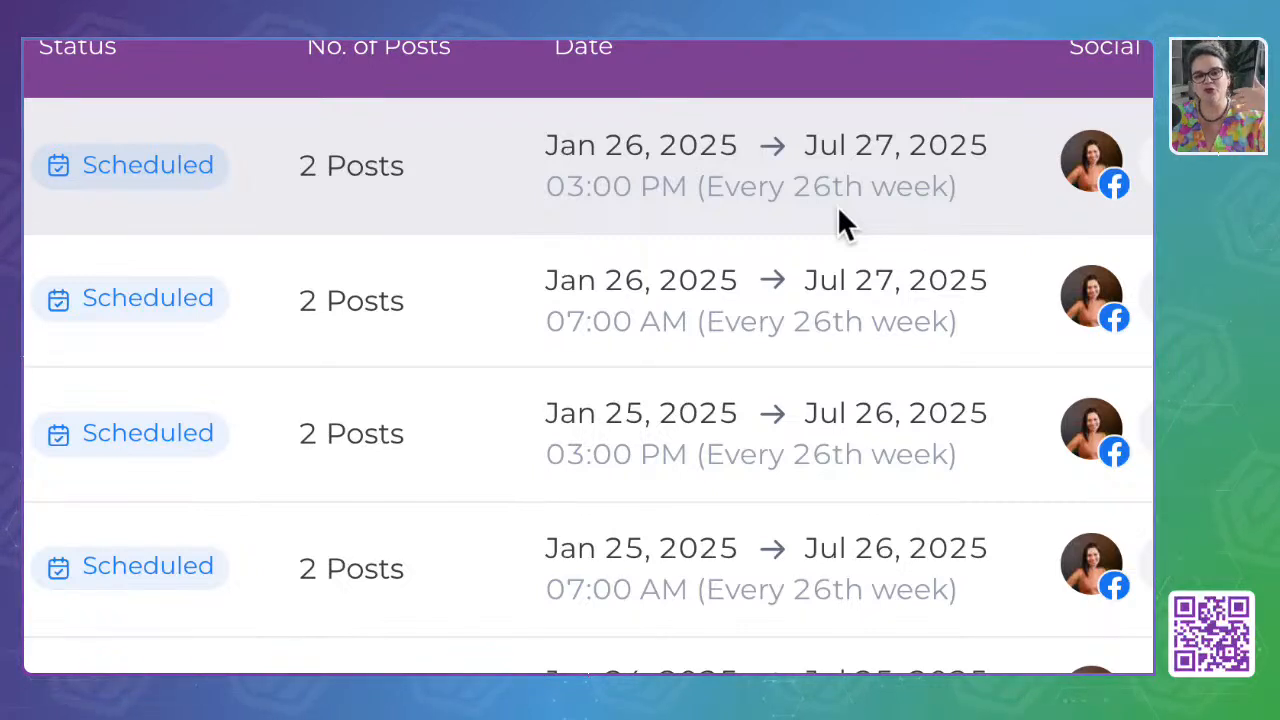
scroll(837, 205, "up", 1)
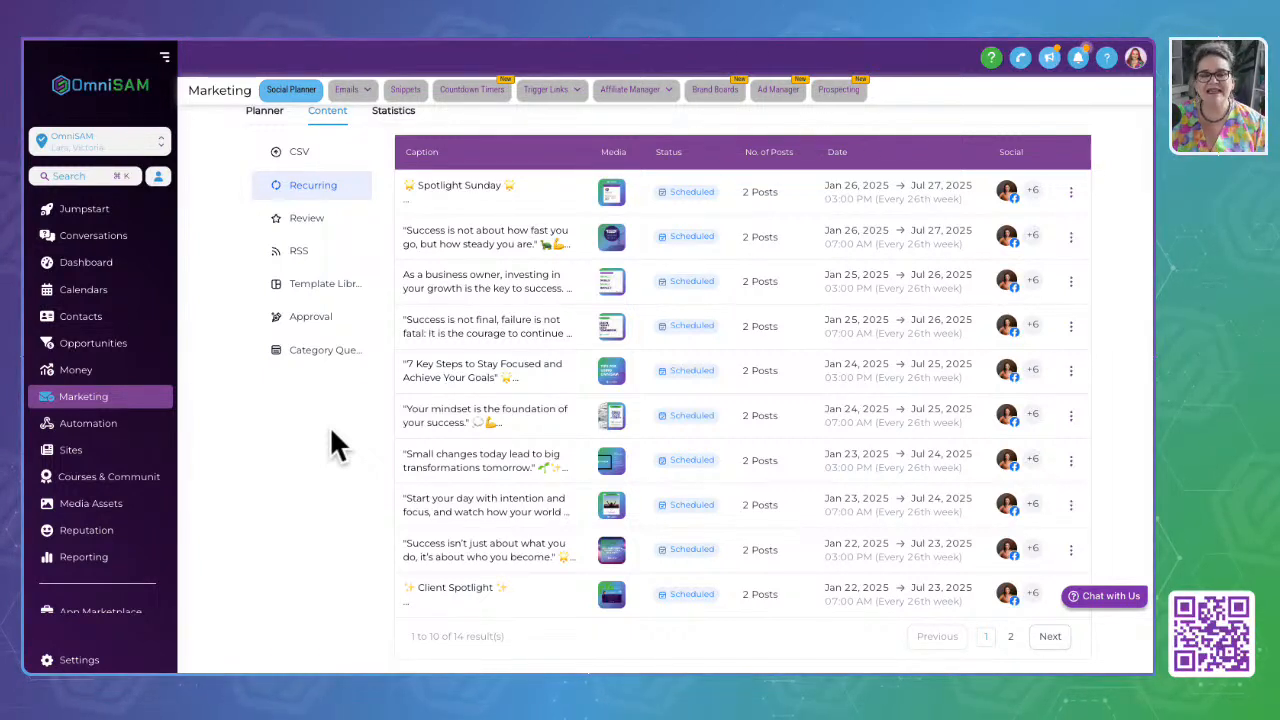
scroll(306, 489, "up", 1)
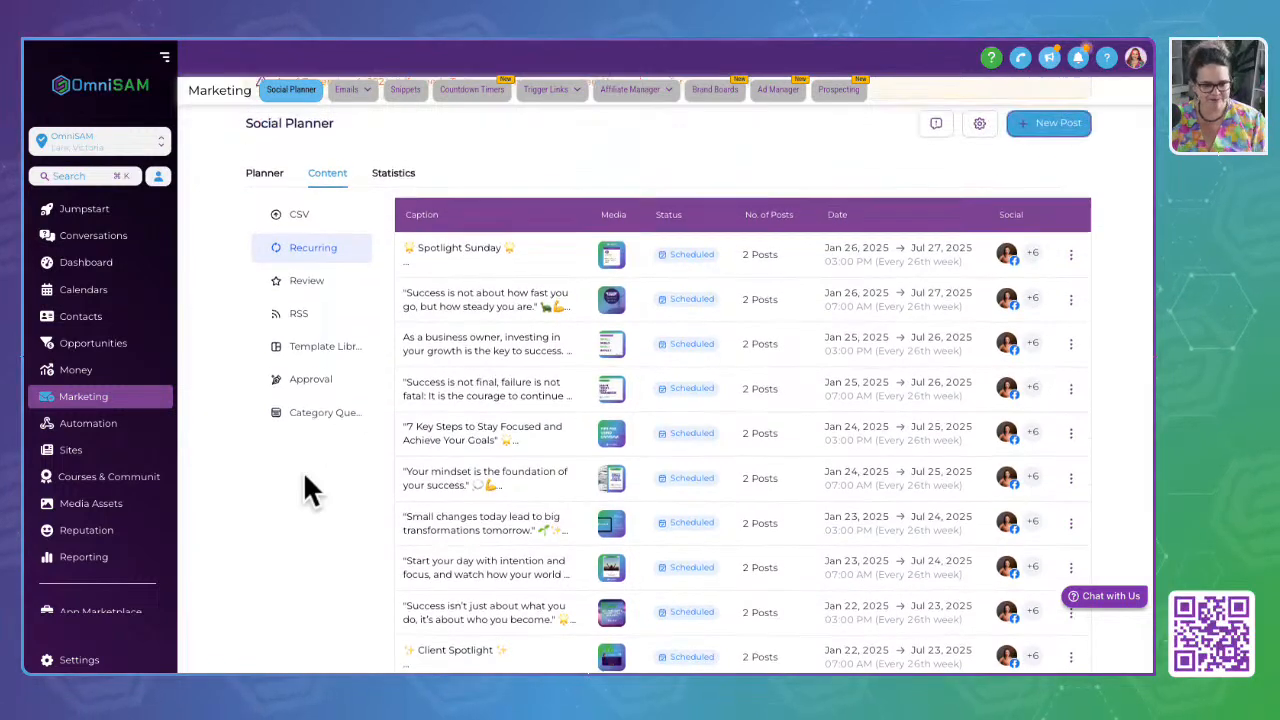
Look through the Review, RSS, Template Library, Approval and Category Queue content sections of the Social Planner
left_click(311, 276)
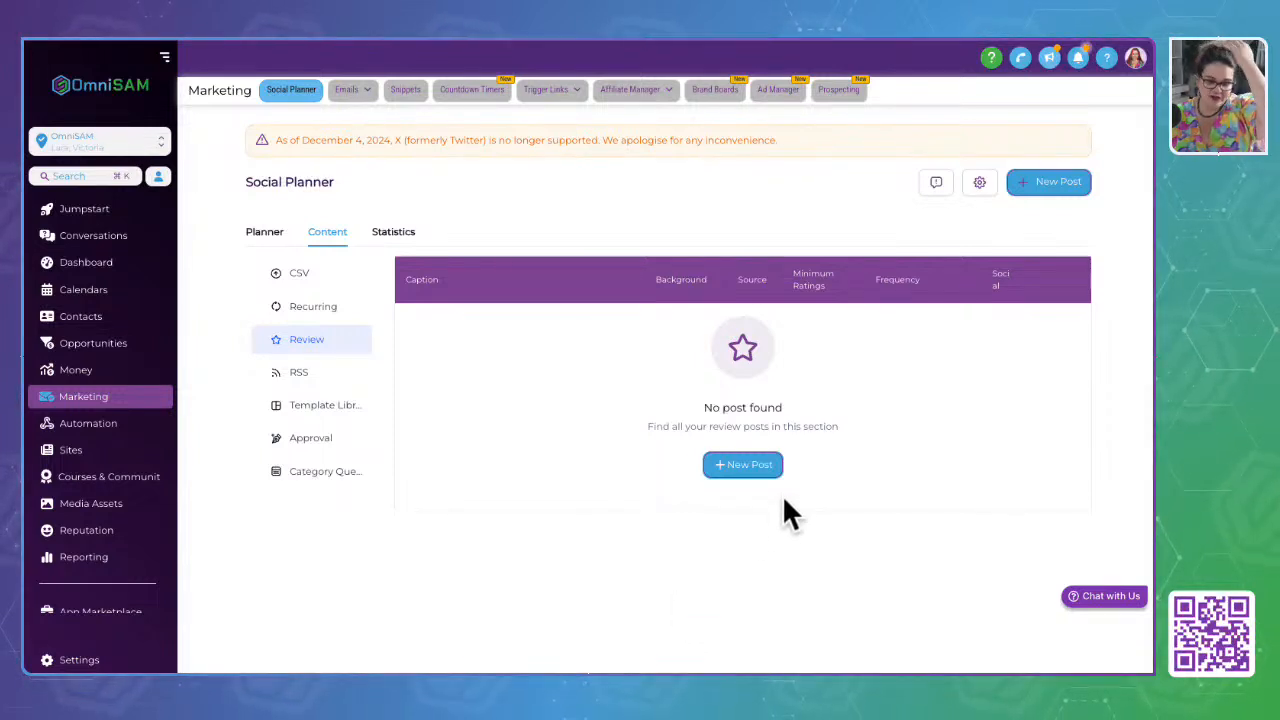
left_click(300, 376)
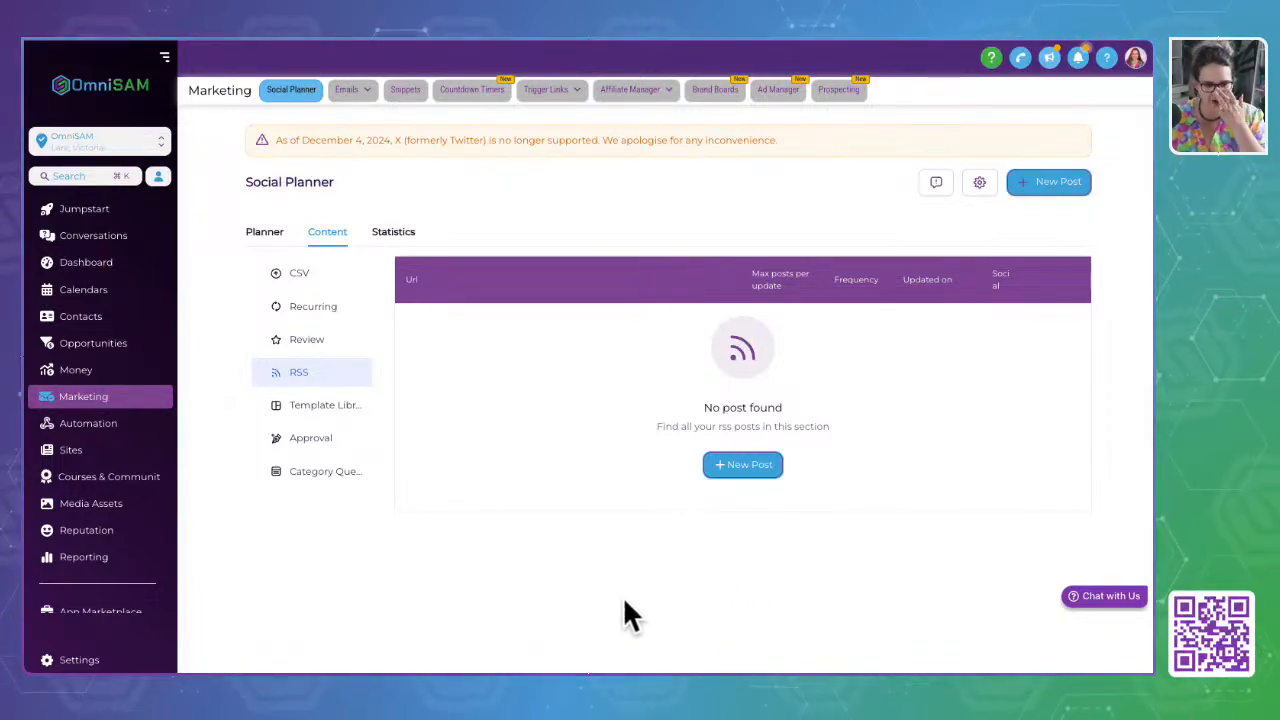
left_click(305, 405)
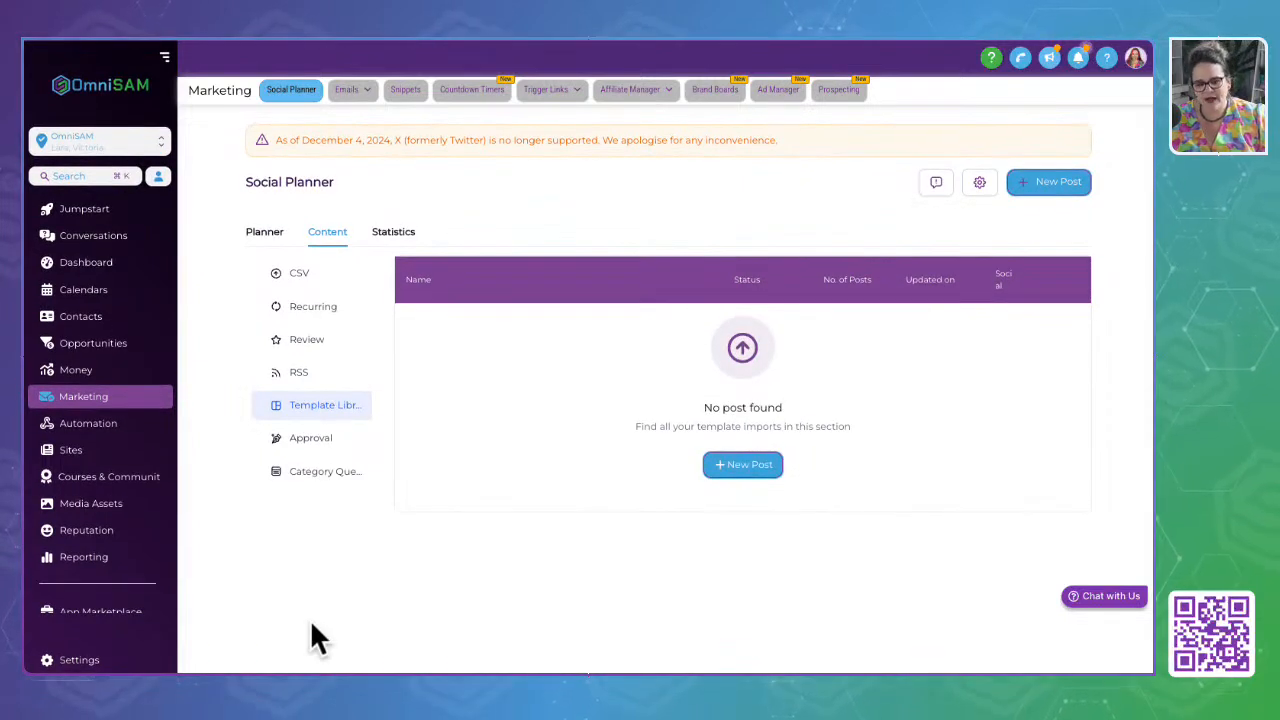
left_click(295, 438)
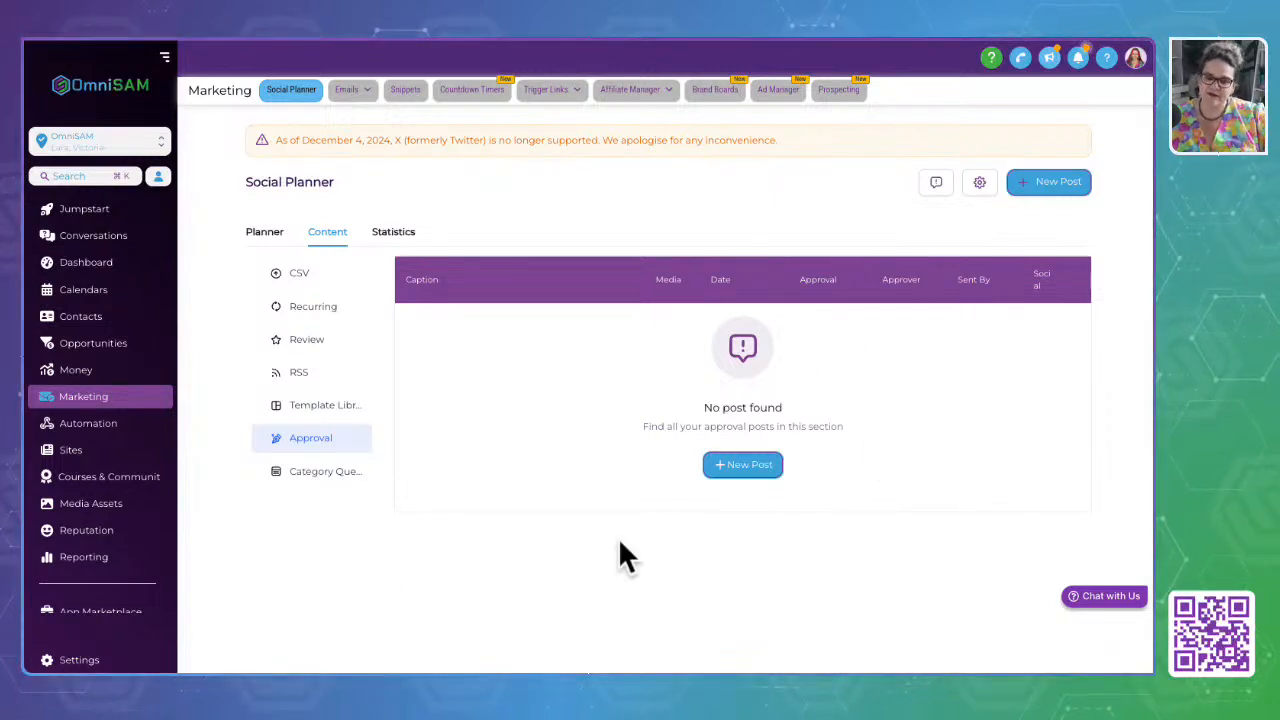
left_click(293, 480)
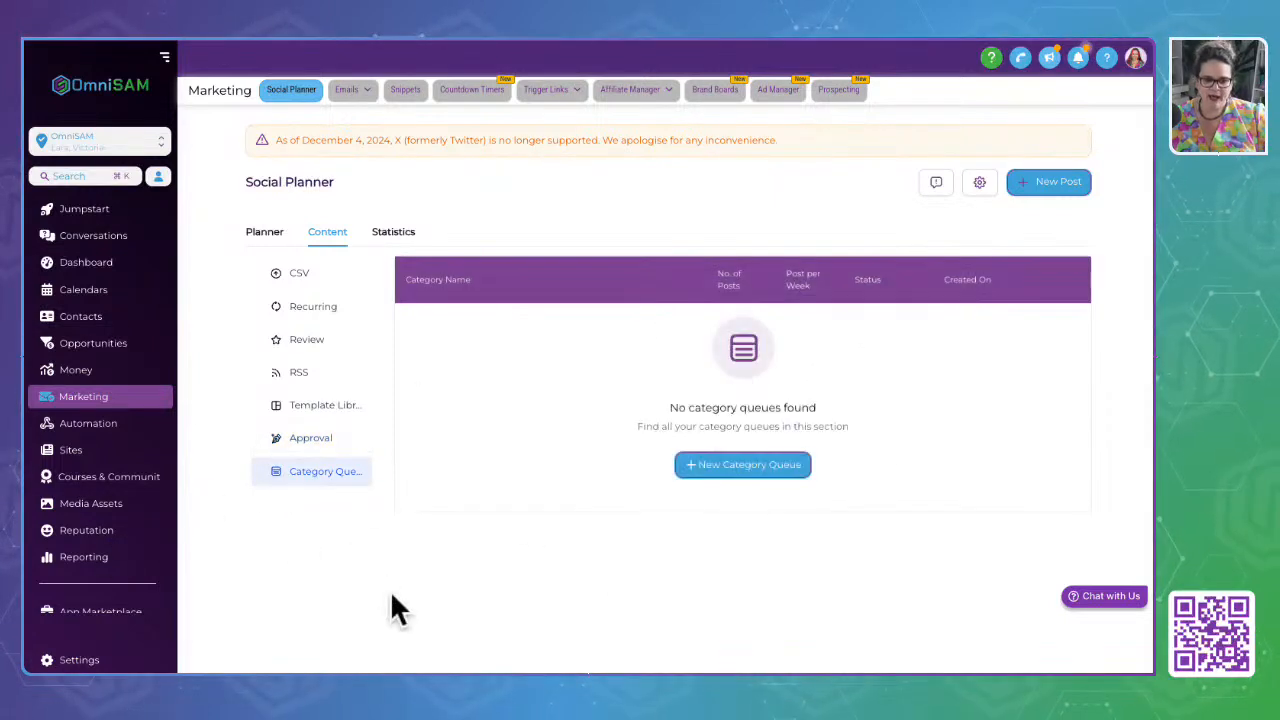
Examine the Social Planner statistics for all platforms, from post performance and engagement to top posts and gender demography
left_click(408, 238)
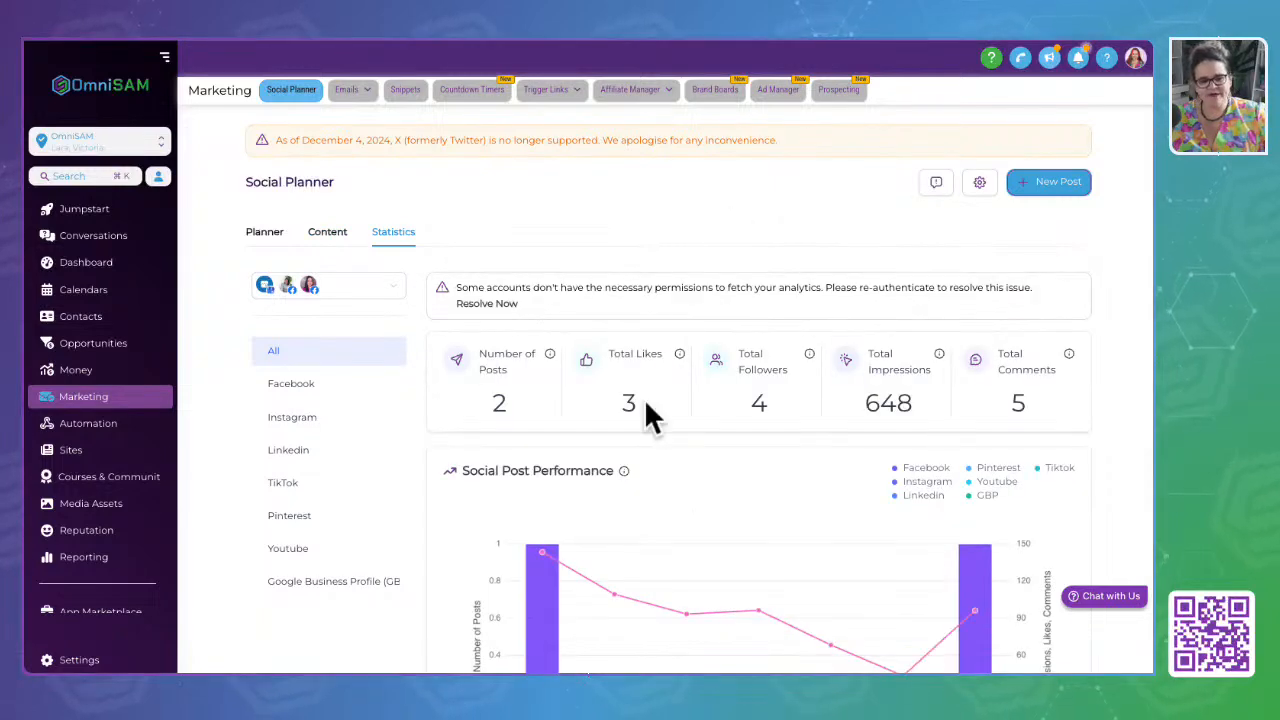
scroll(648, 414, "down", 3)
scroll(690, 468, "down", 2)
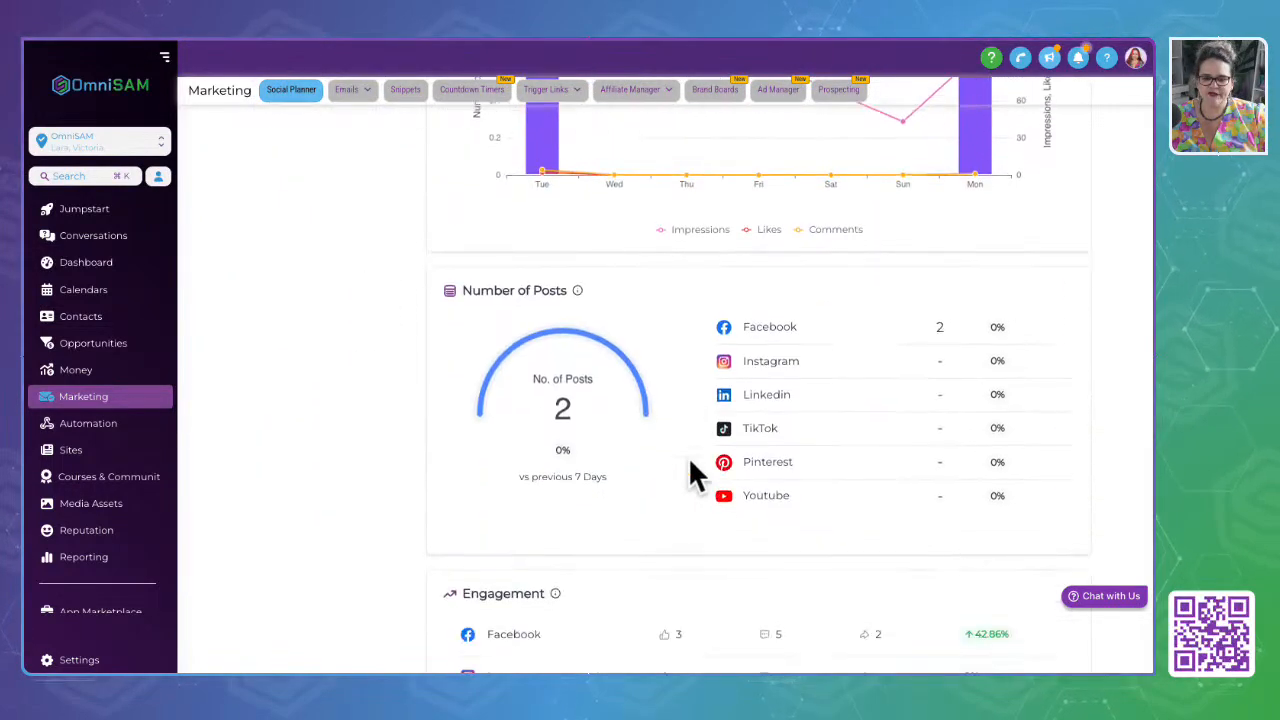
scroll(690, 466, "down", 3)
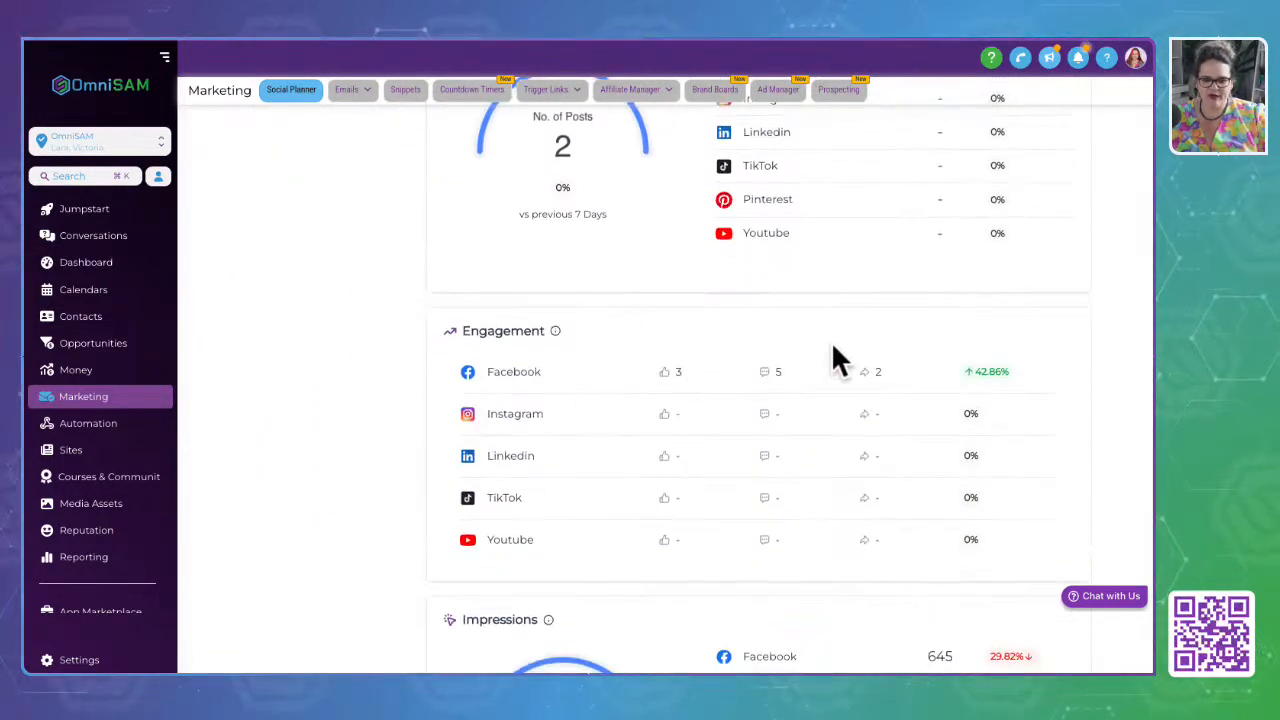
scroll(862, 596, "down", 8)
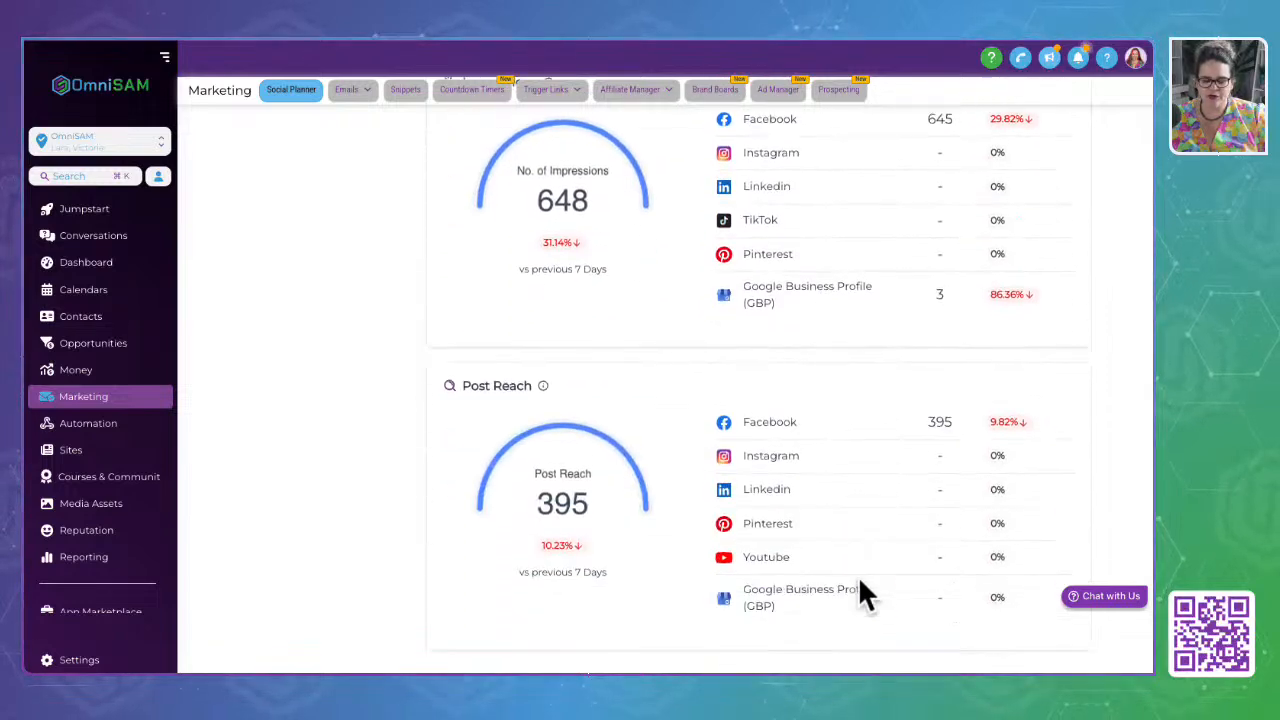
scroll(862, 594, "down", 10)
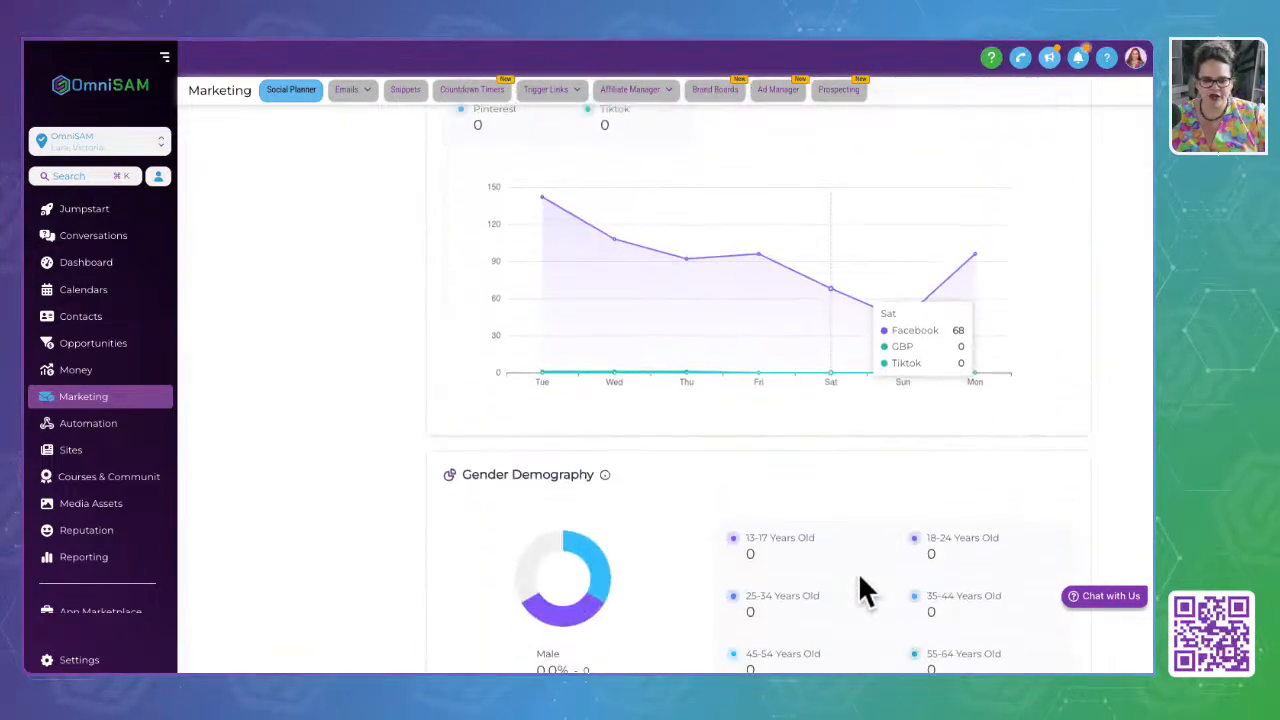
scroll(860, 576, "up", 10)
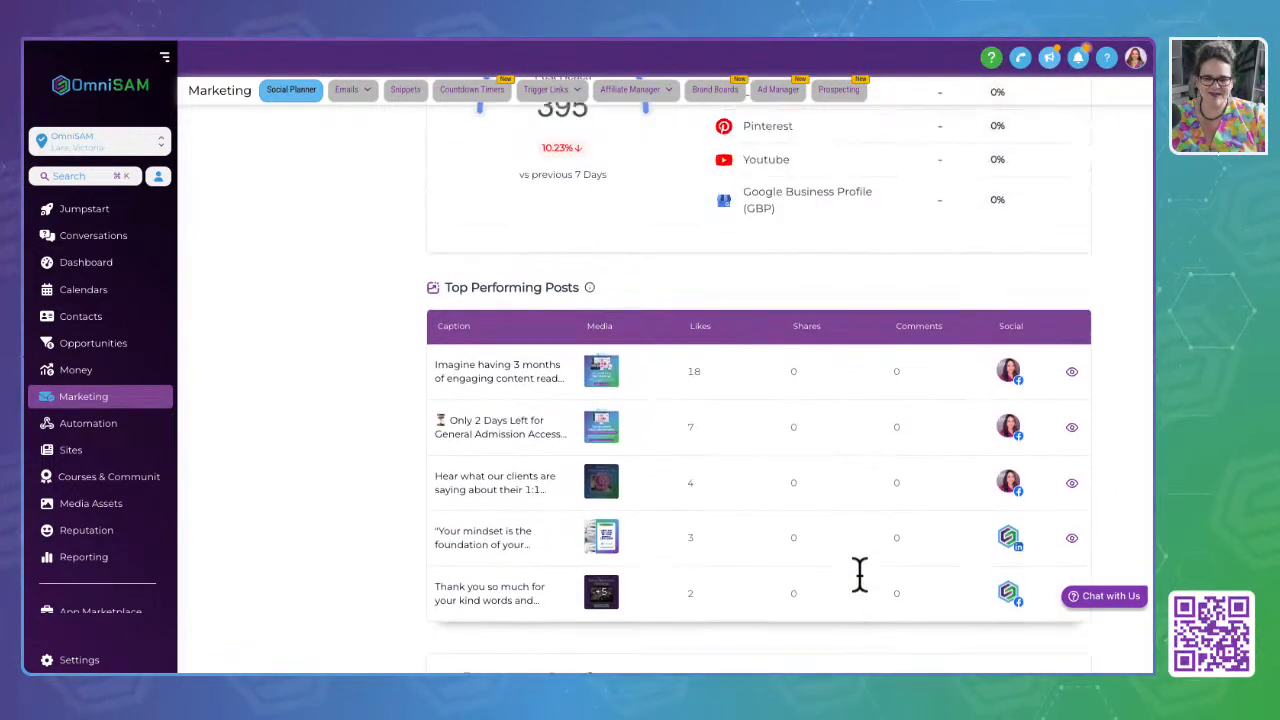
scroll(858, 575, "up", 10)
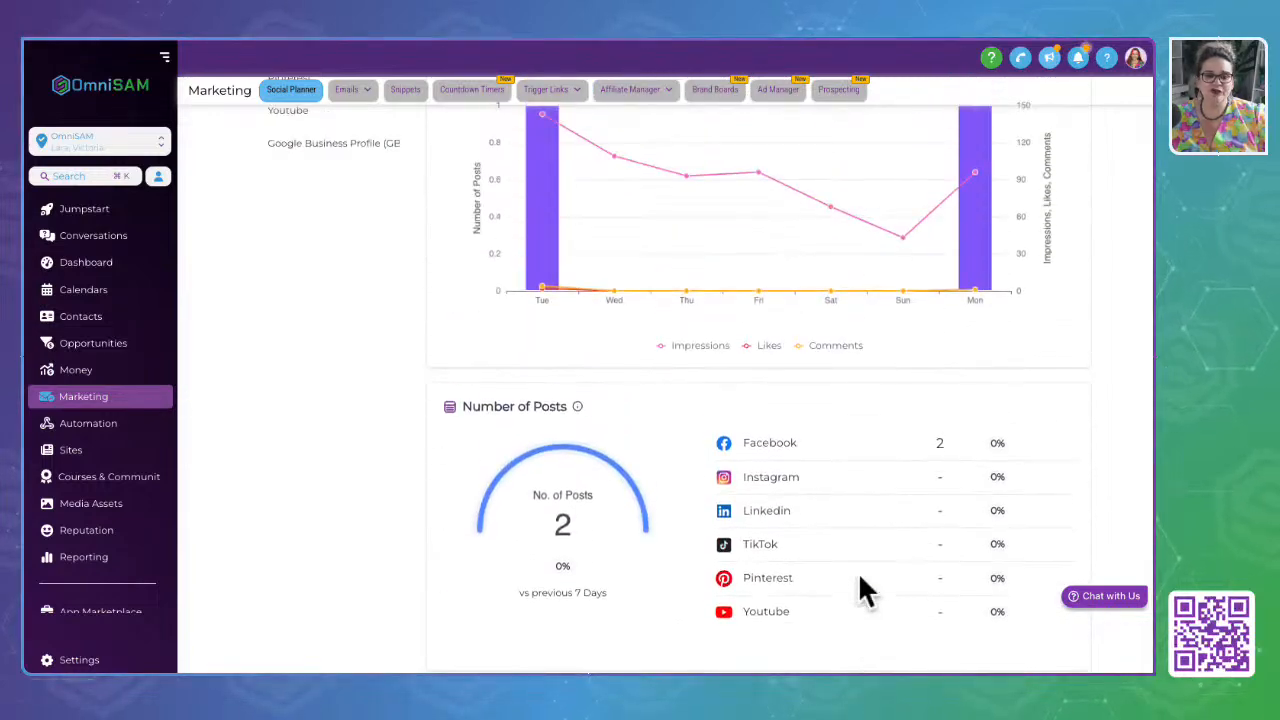
scroll(858, 575, "up", 5)
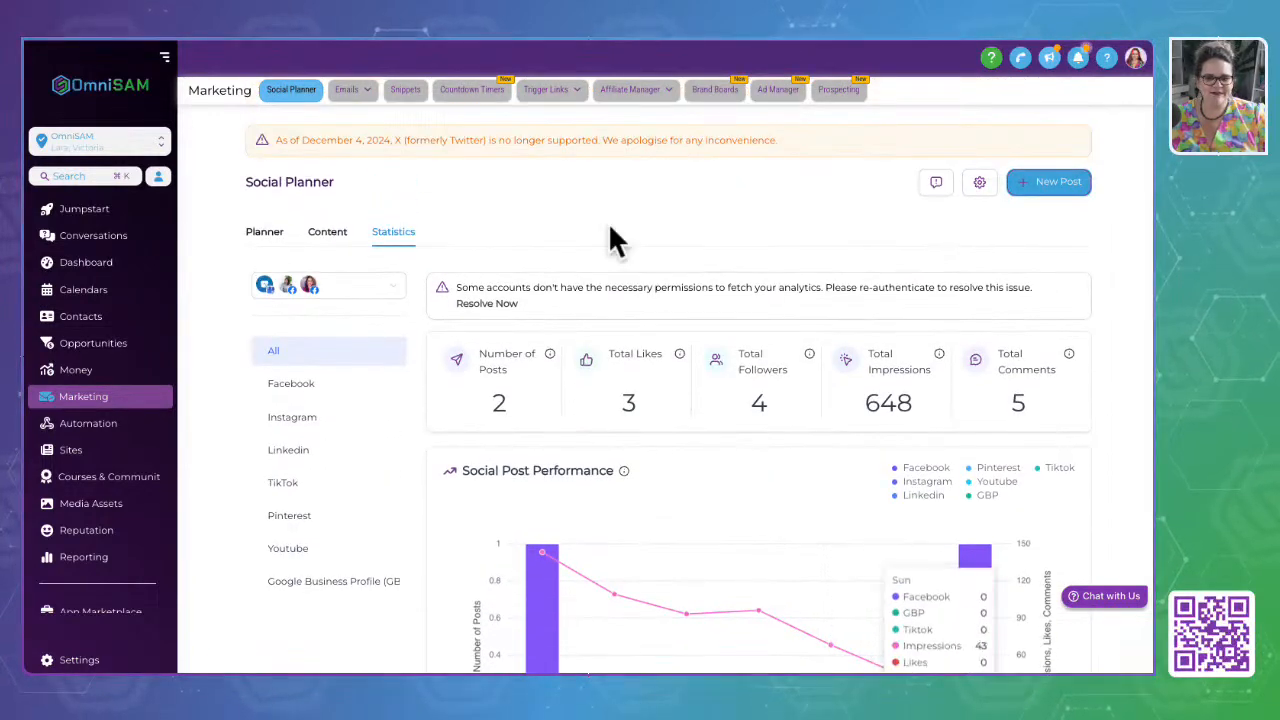
Look through the statistics for each social platform from Facebook to Google Business Profile, and highlight the notice about X no longer being supported
left_click(298, 388)
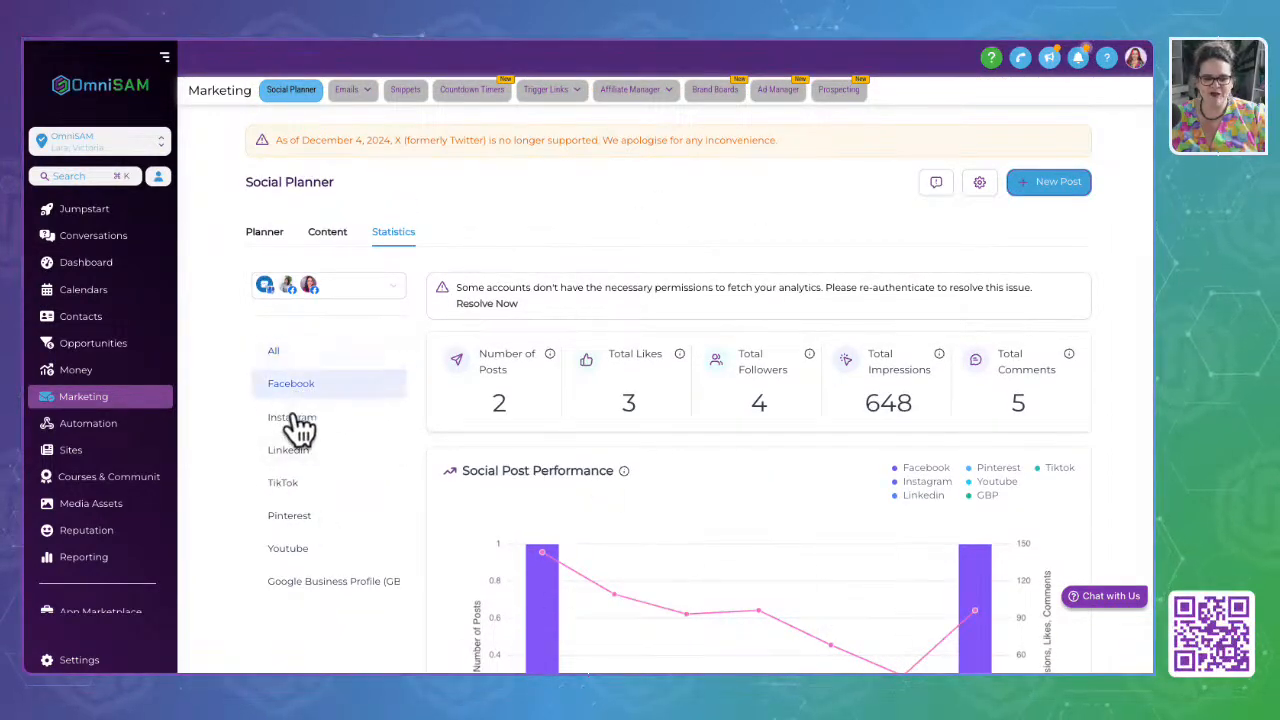
left_click(298, 432)
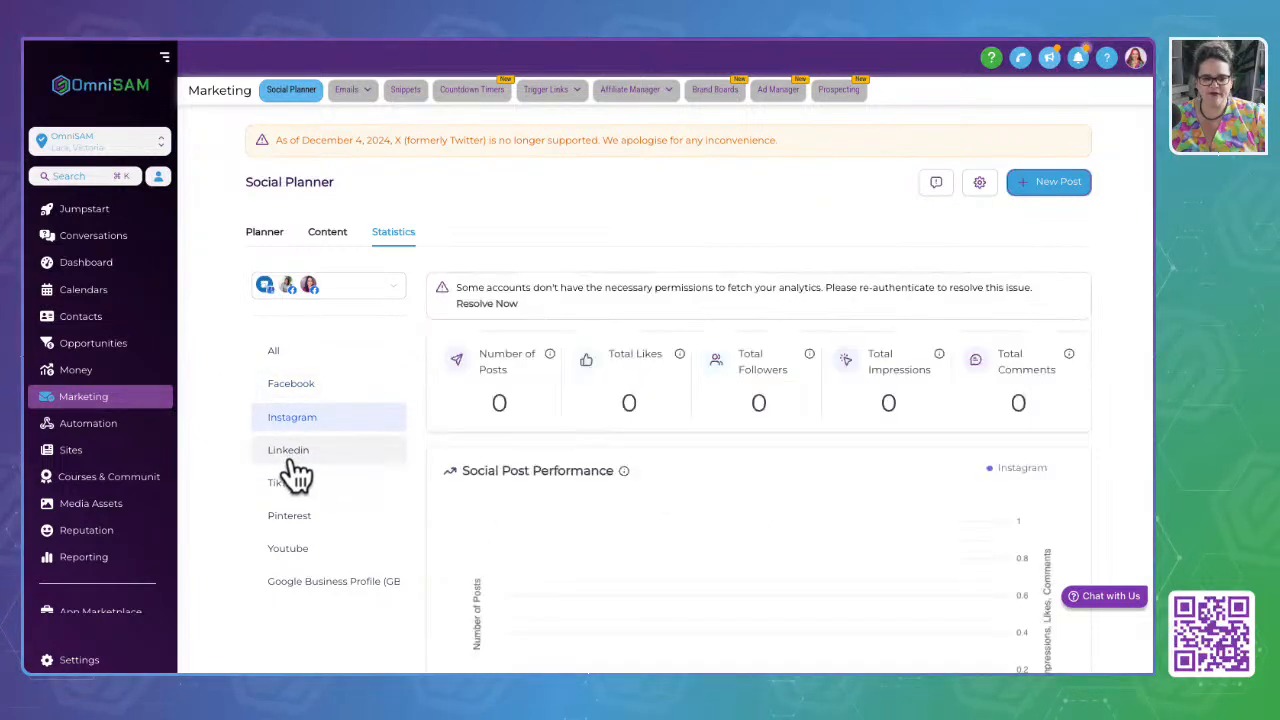
left_click(293, 455)
left_click(285, 484)
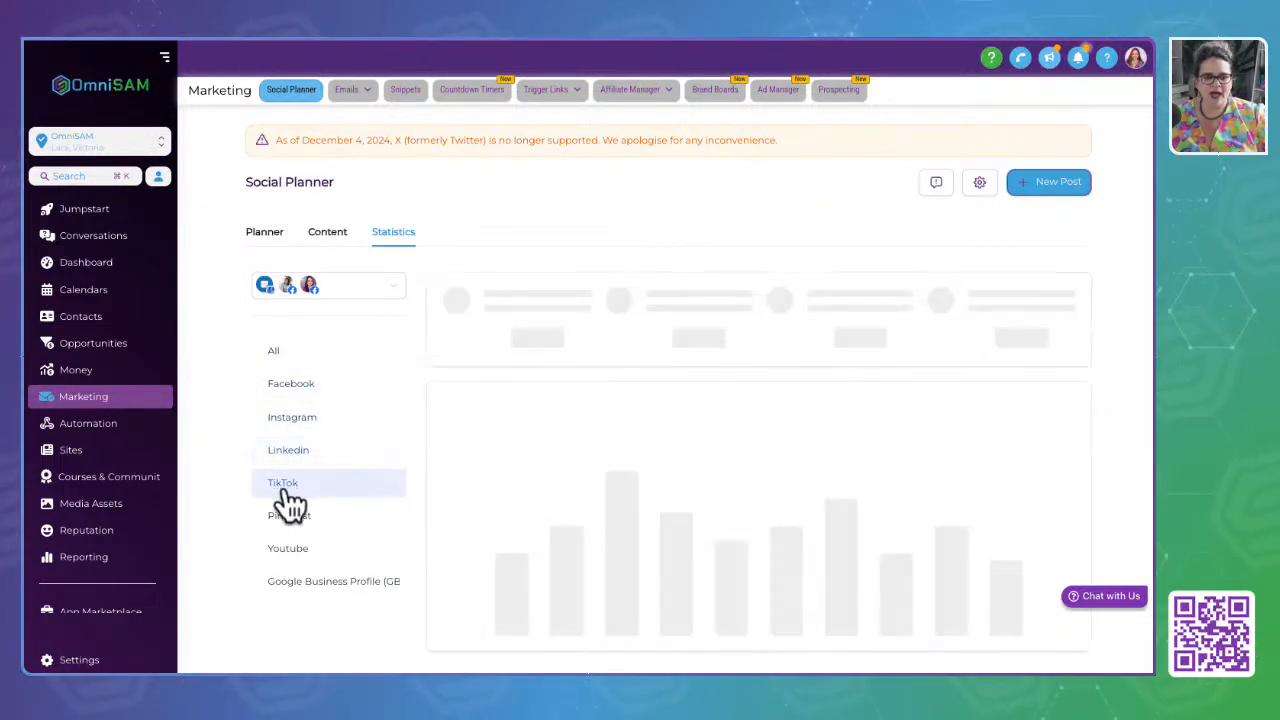
left_click(289, 520)
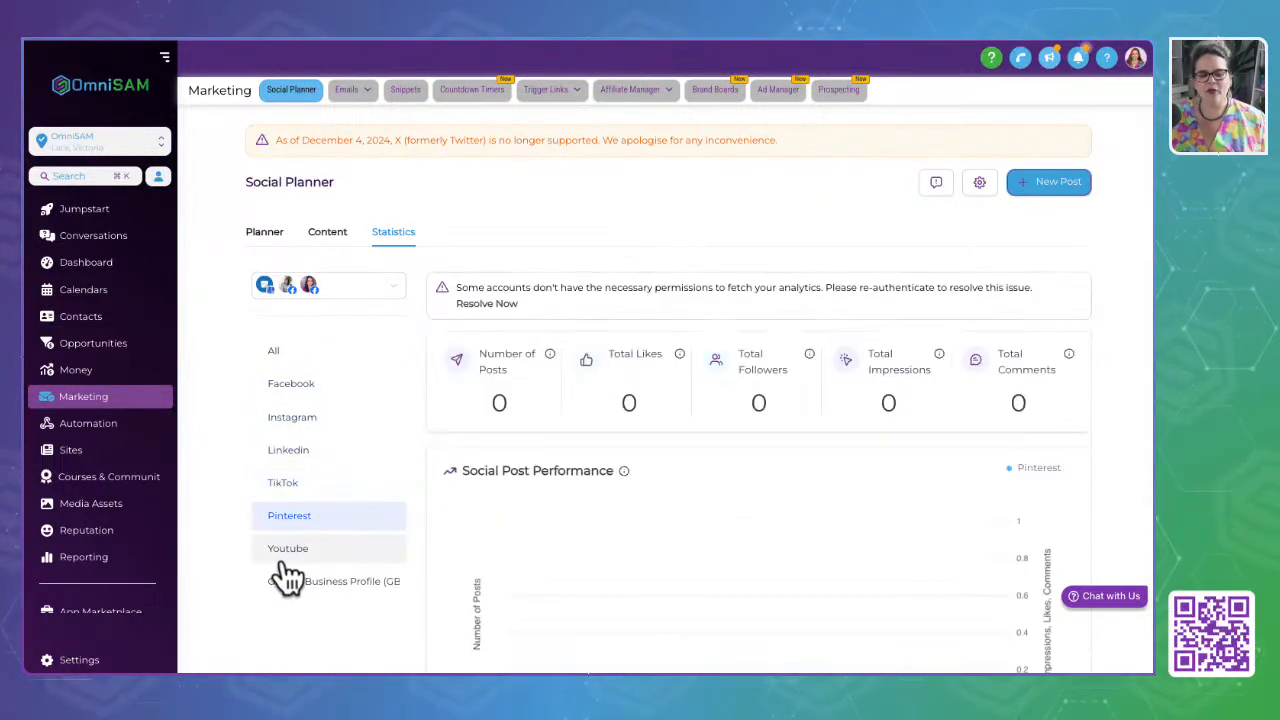
left_click(287, 556)
left_click(288, 581)
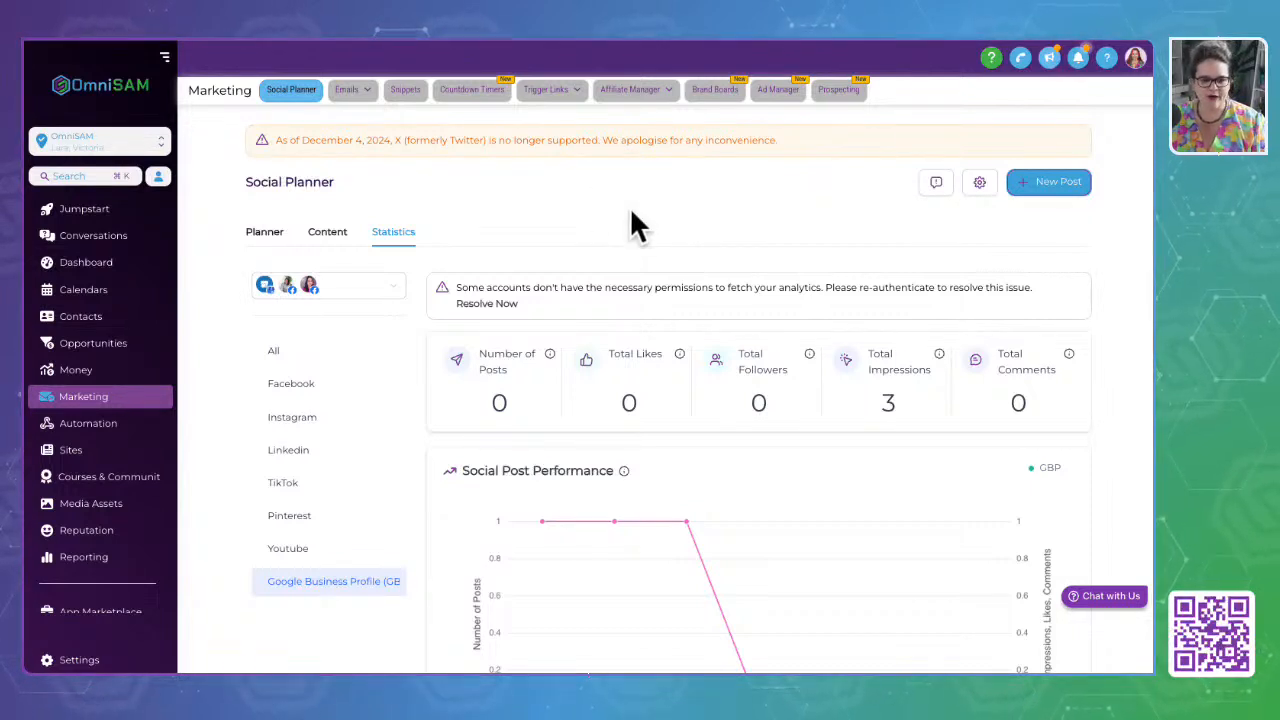
triple_click(563, 140)
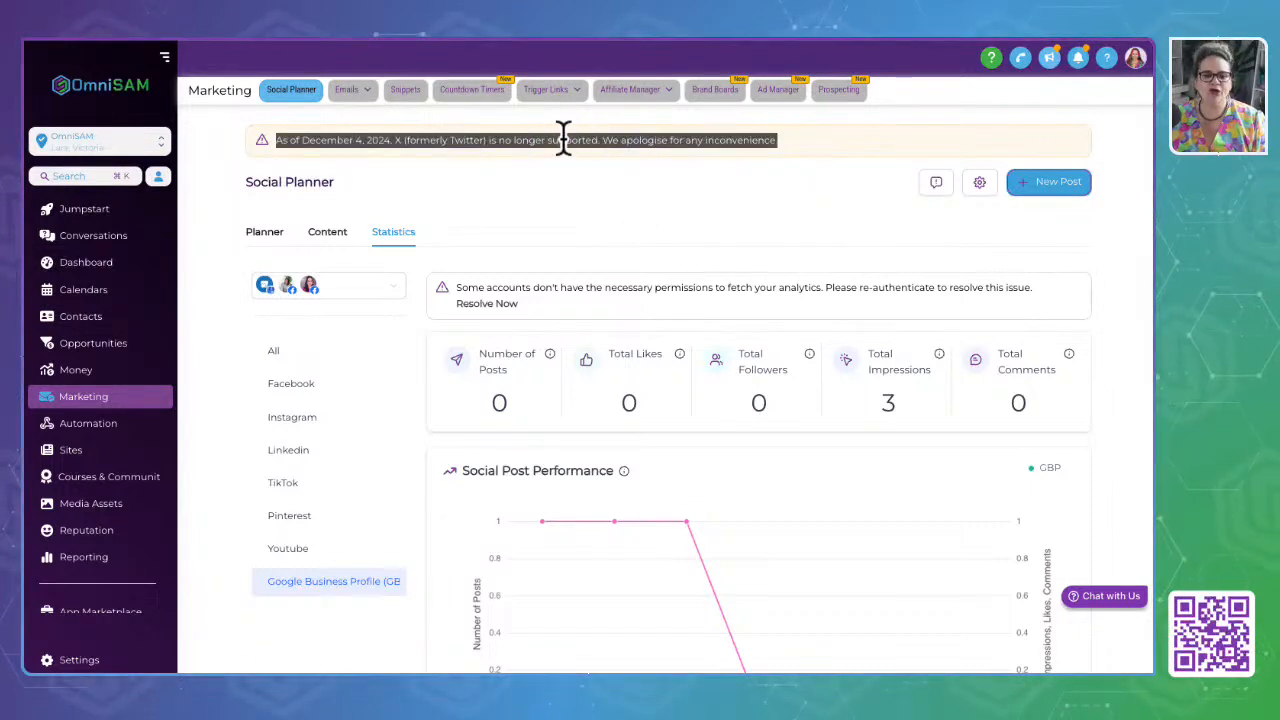
left_click(580, 200)
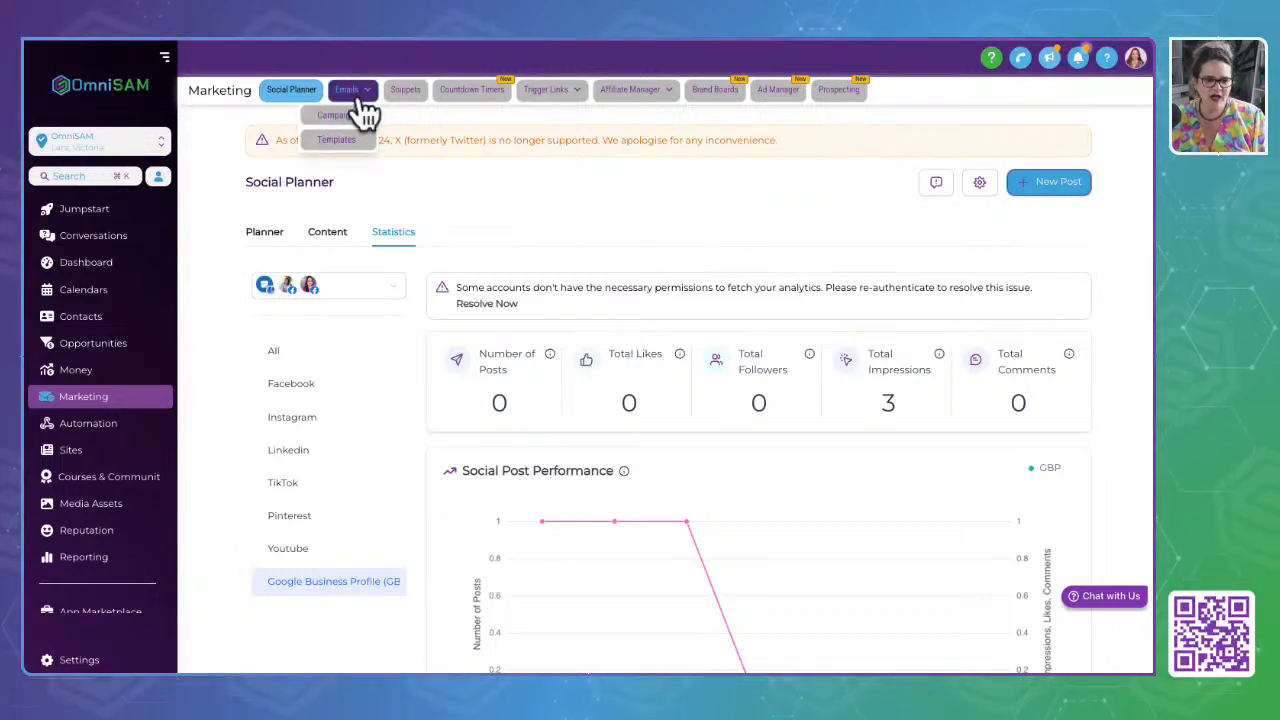
Open the email campaigns in Email Marketing and examine their folders, types, dates and statuses
mouse_move(348, 88)
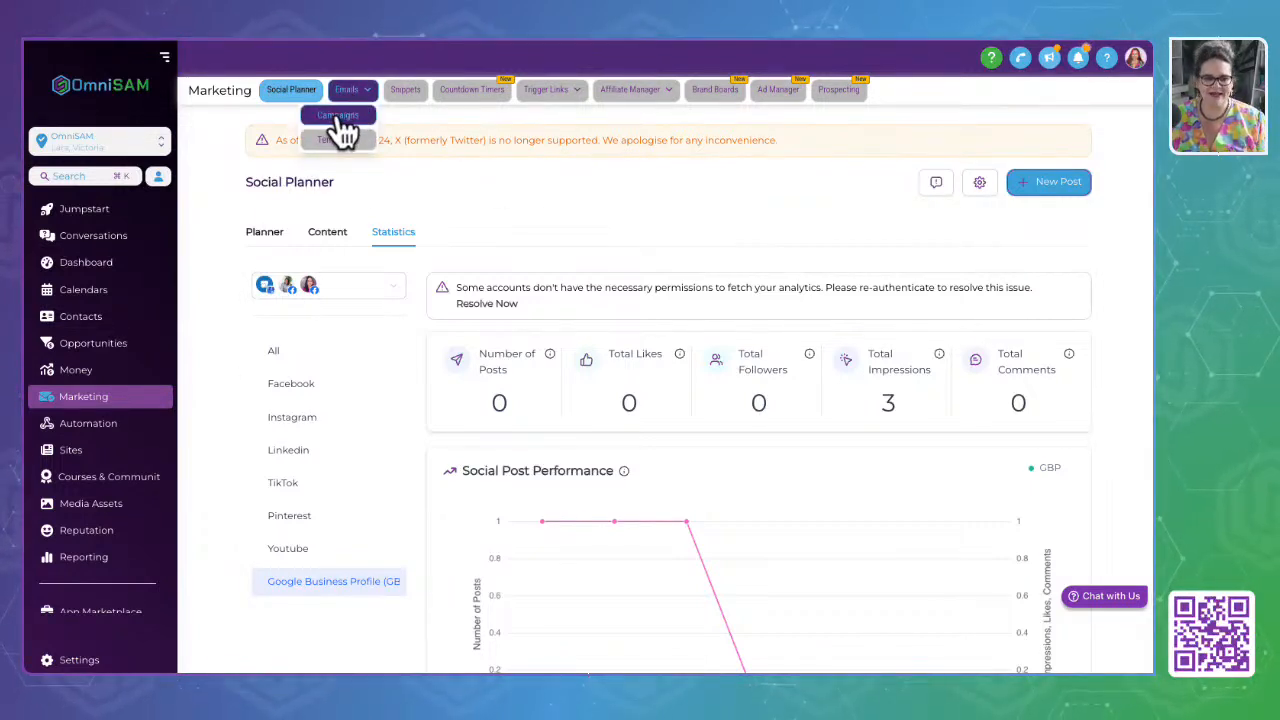
left_click(339, 118)
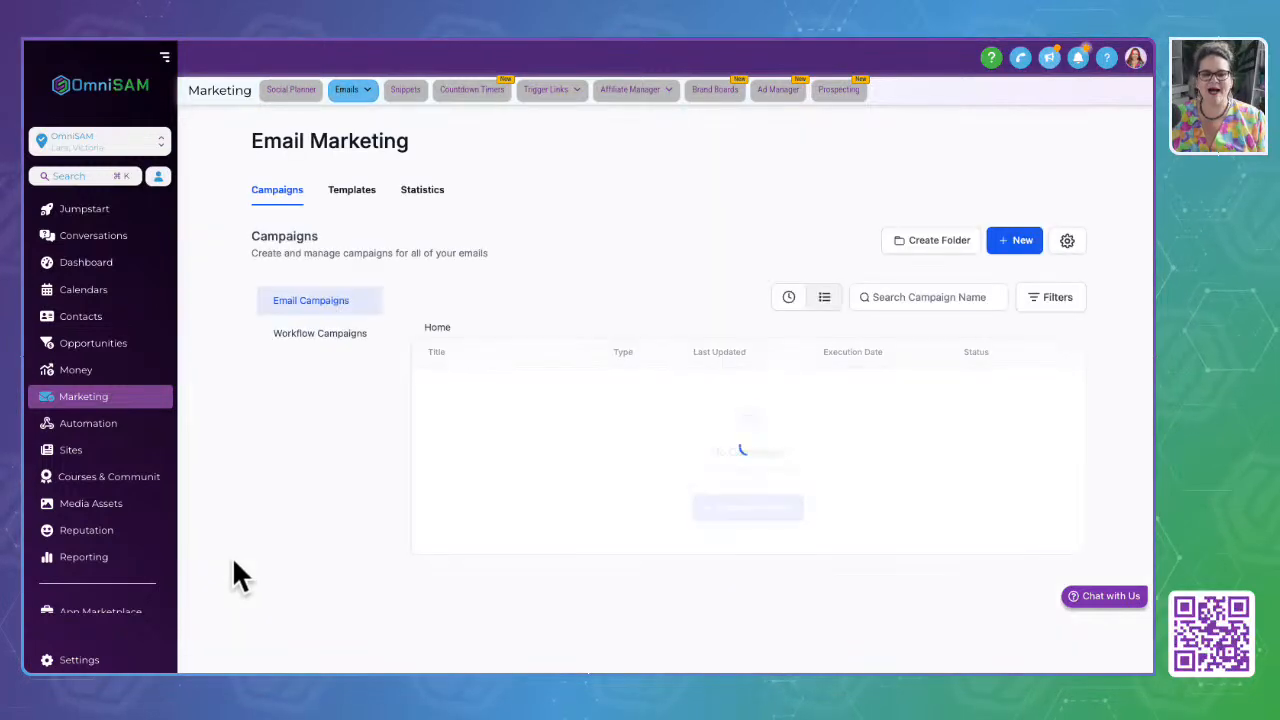
scroll(632, 285, "down", 2)
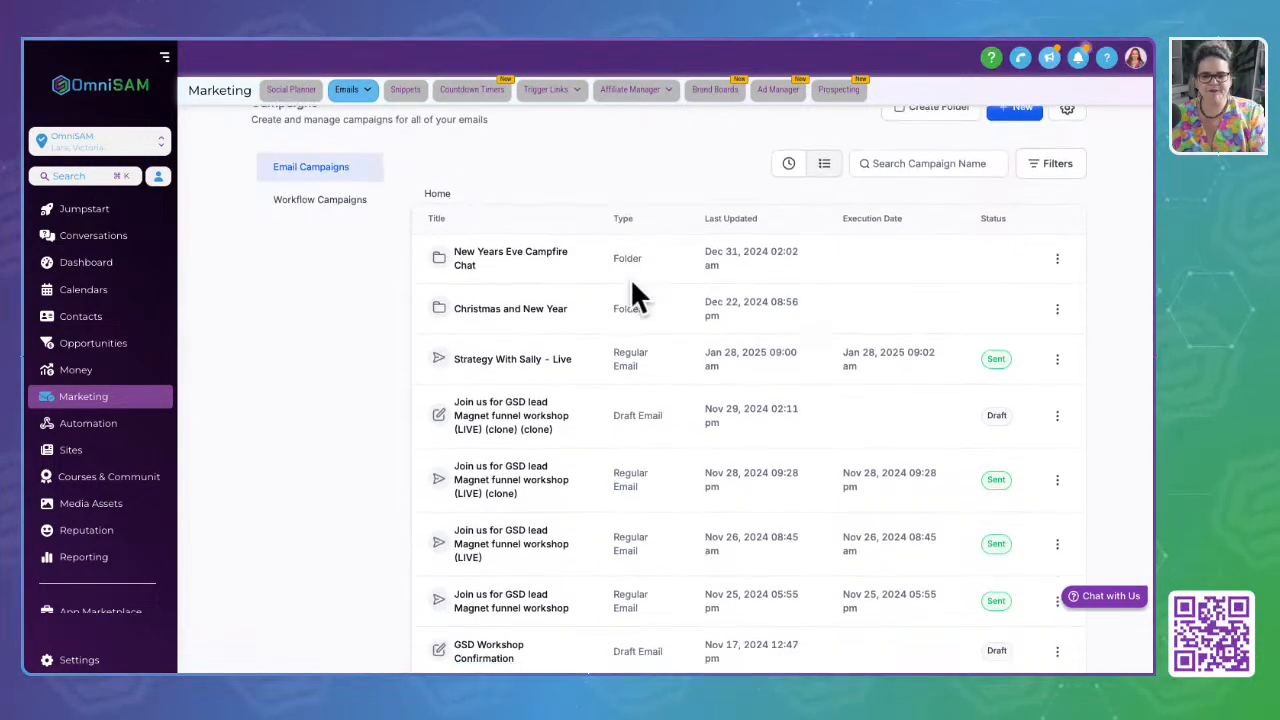
scroll(340, 330, "up", 2)
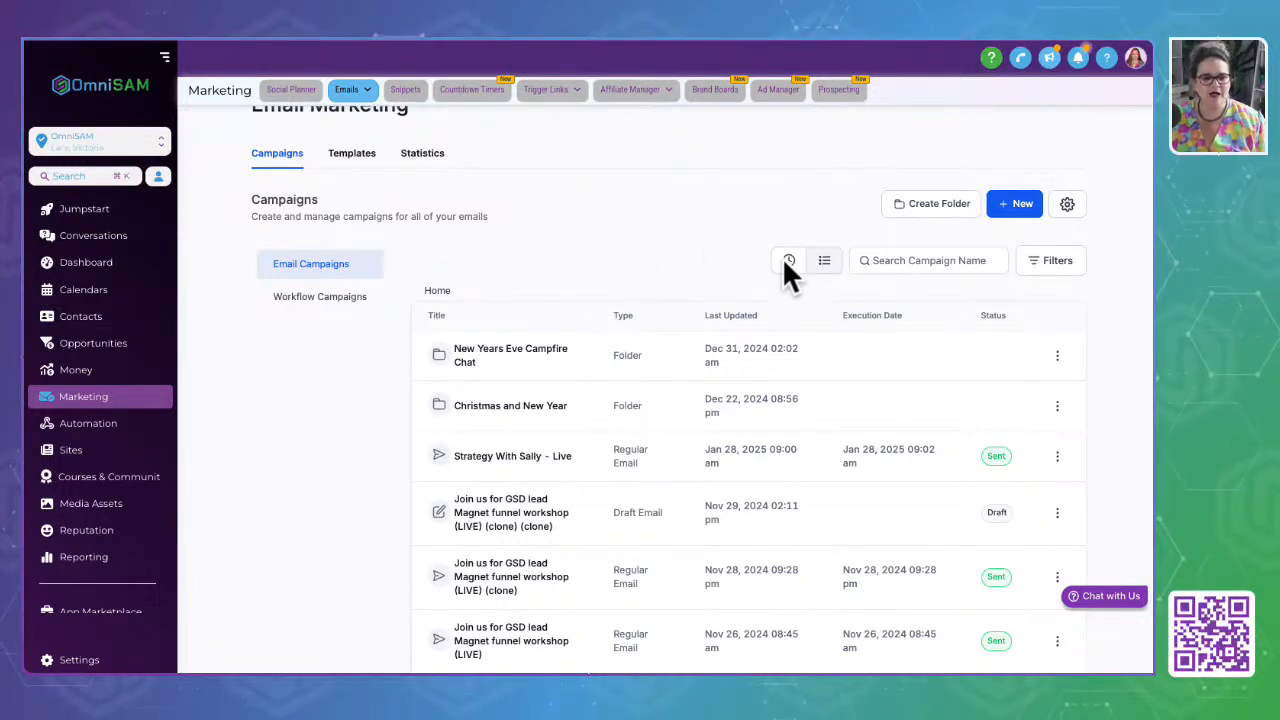
Browse the email marketing templates offered for a new campaign, loading more batches of designs, and close the Template Library
left_click(1020, 206)
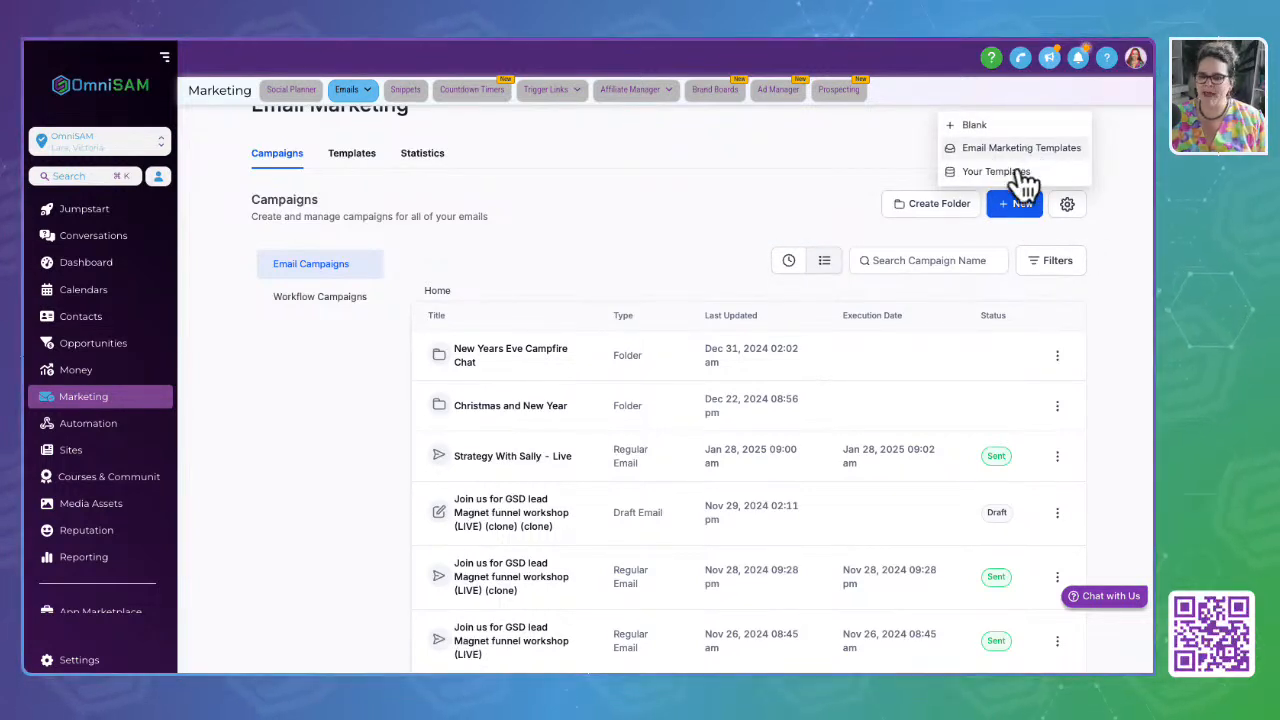
left_click(1010, 150)
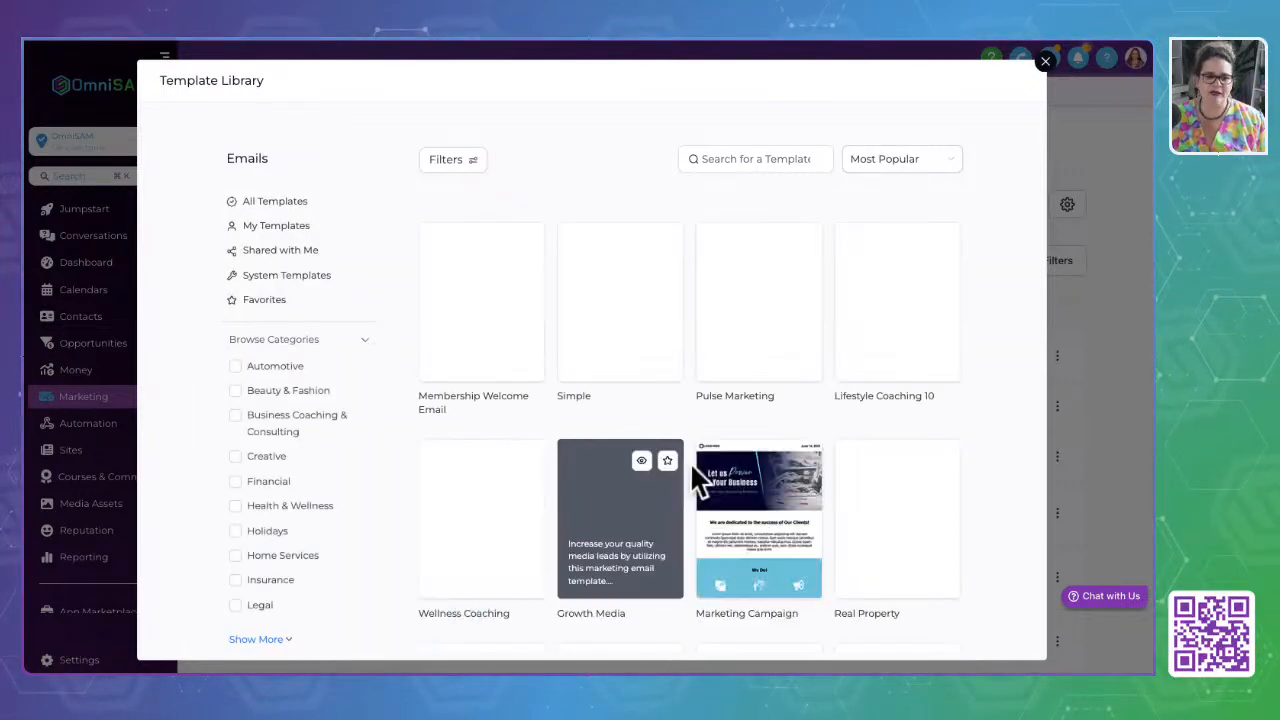
scroll(713, 510, "down", 7)
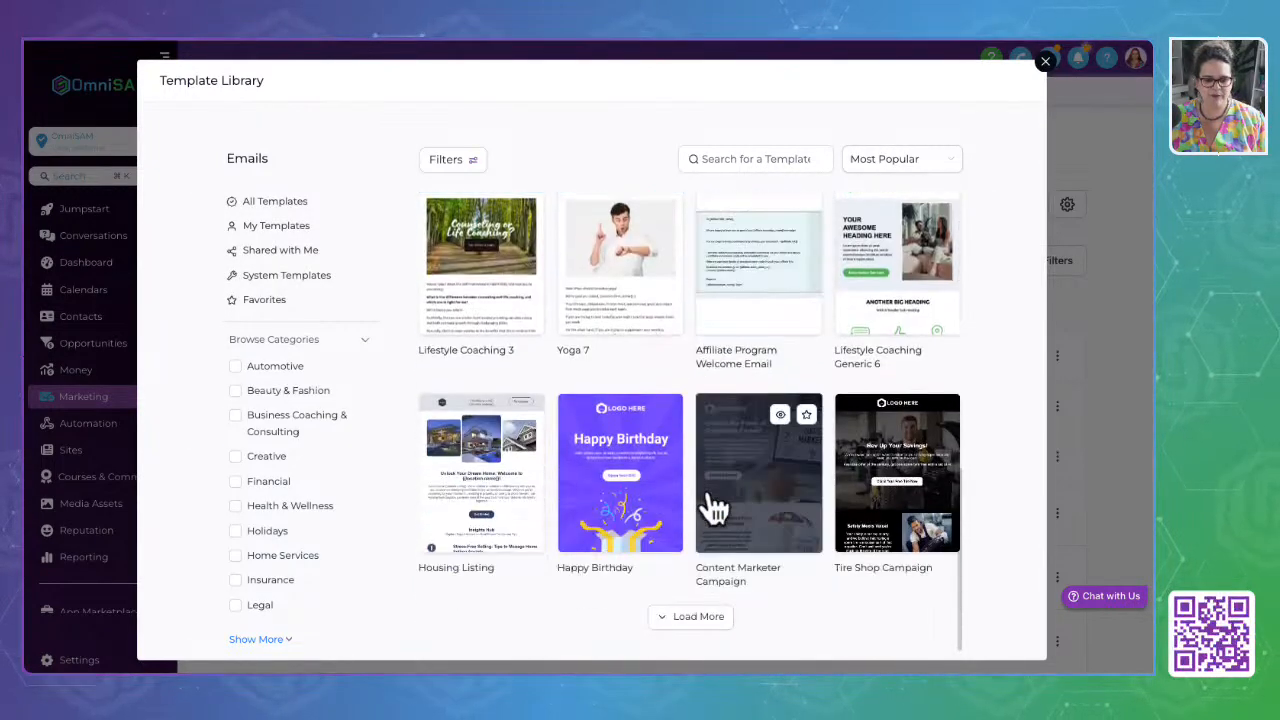
left_click(700, 614)
scroll(651, 531, "down", 5)
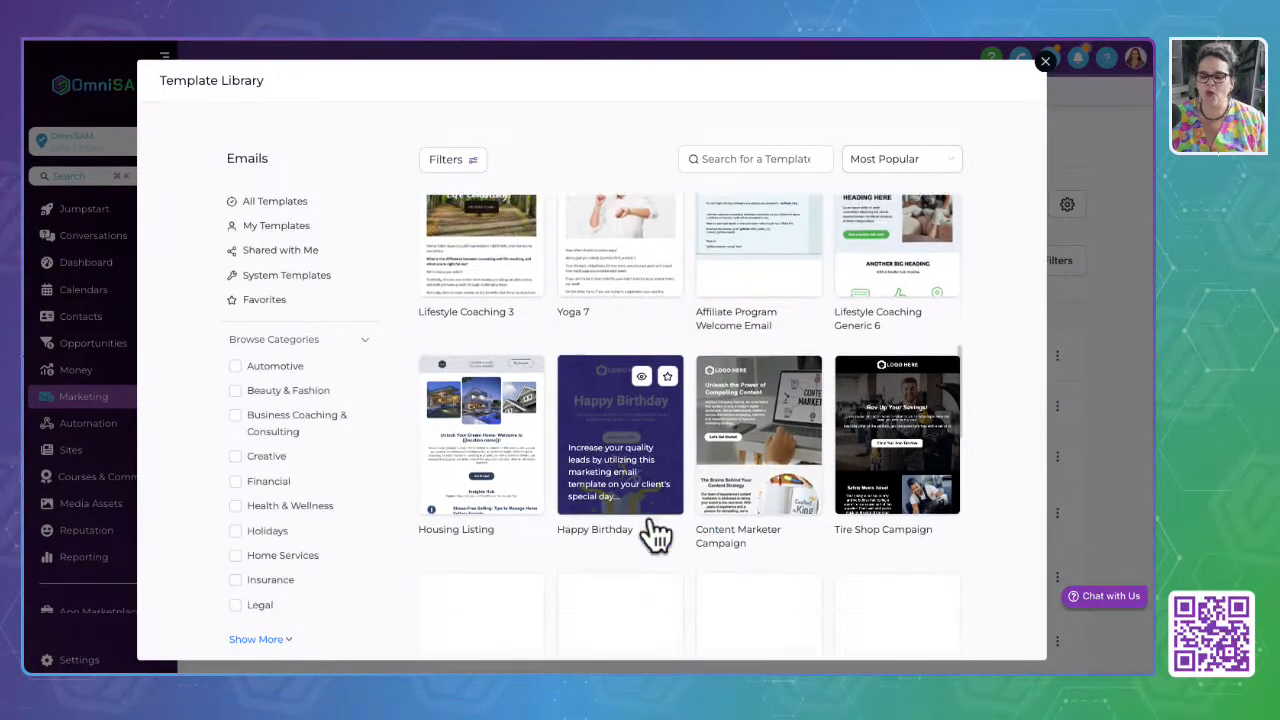
scroll(655, 535, "down", 5)
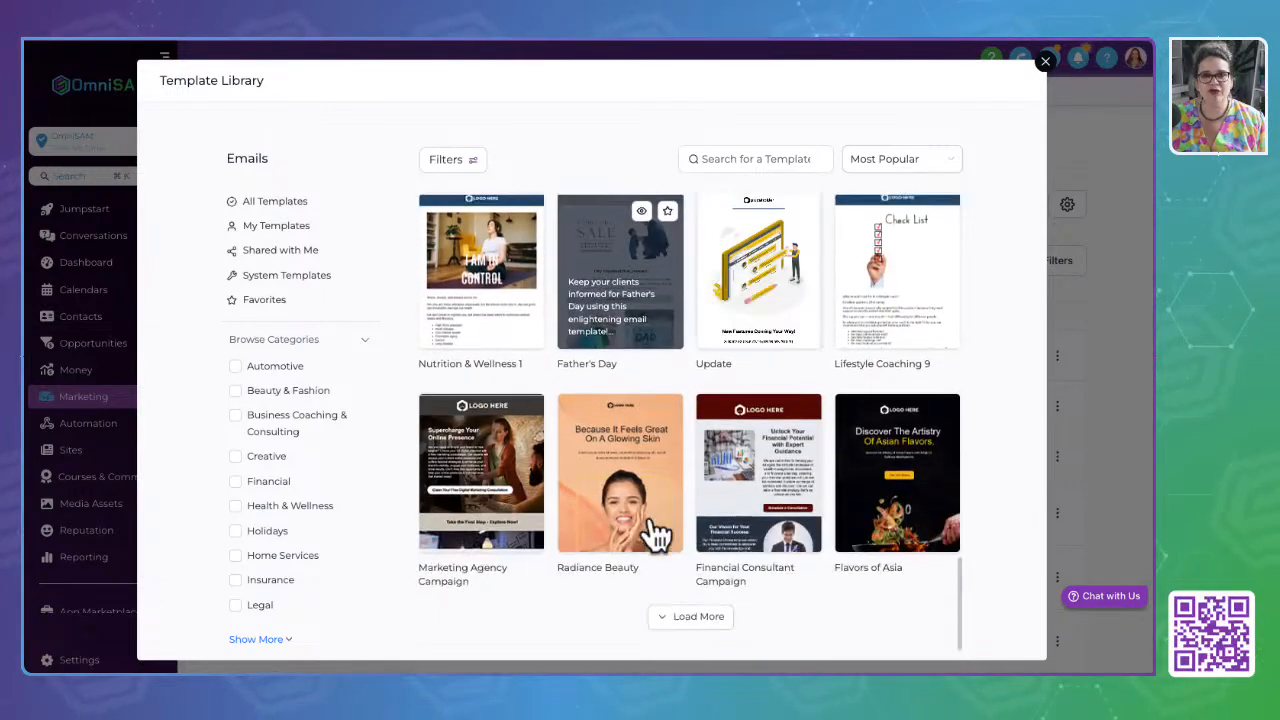
left_click(694, 618)
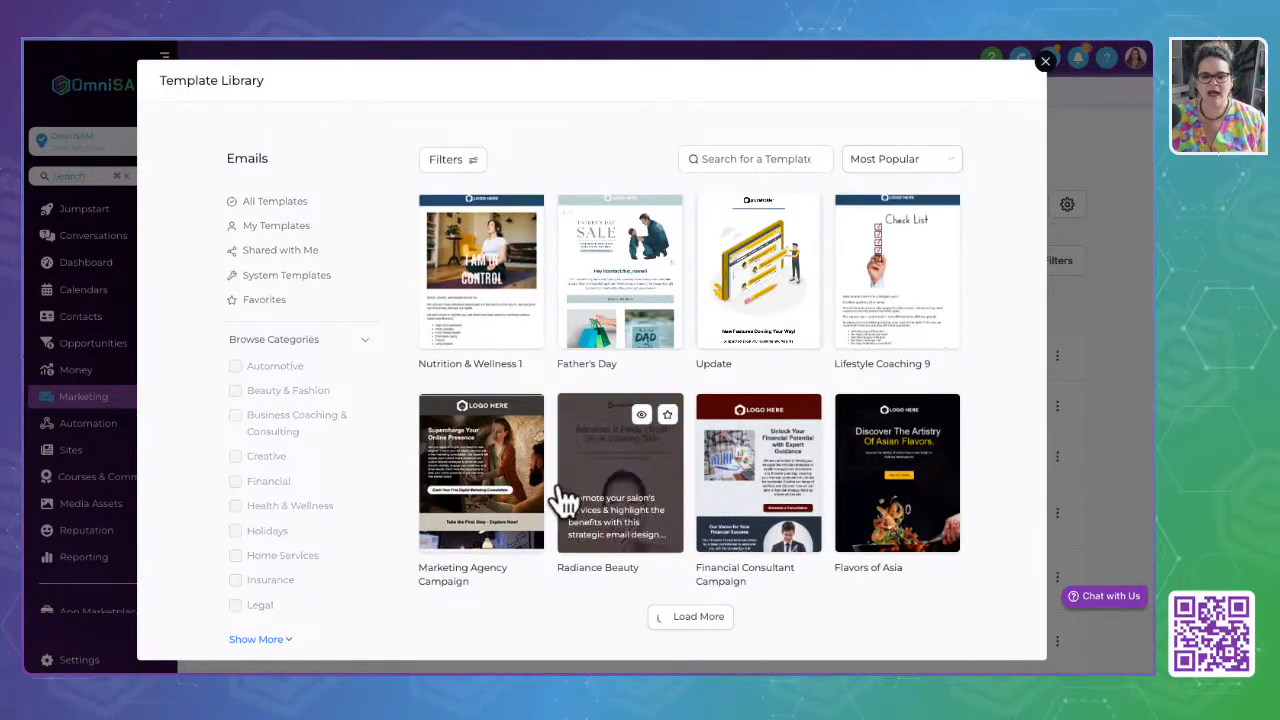
scroll(565, 500, "down", 10)
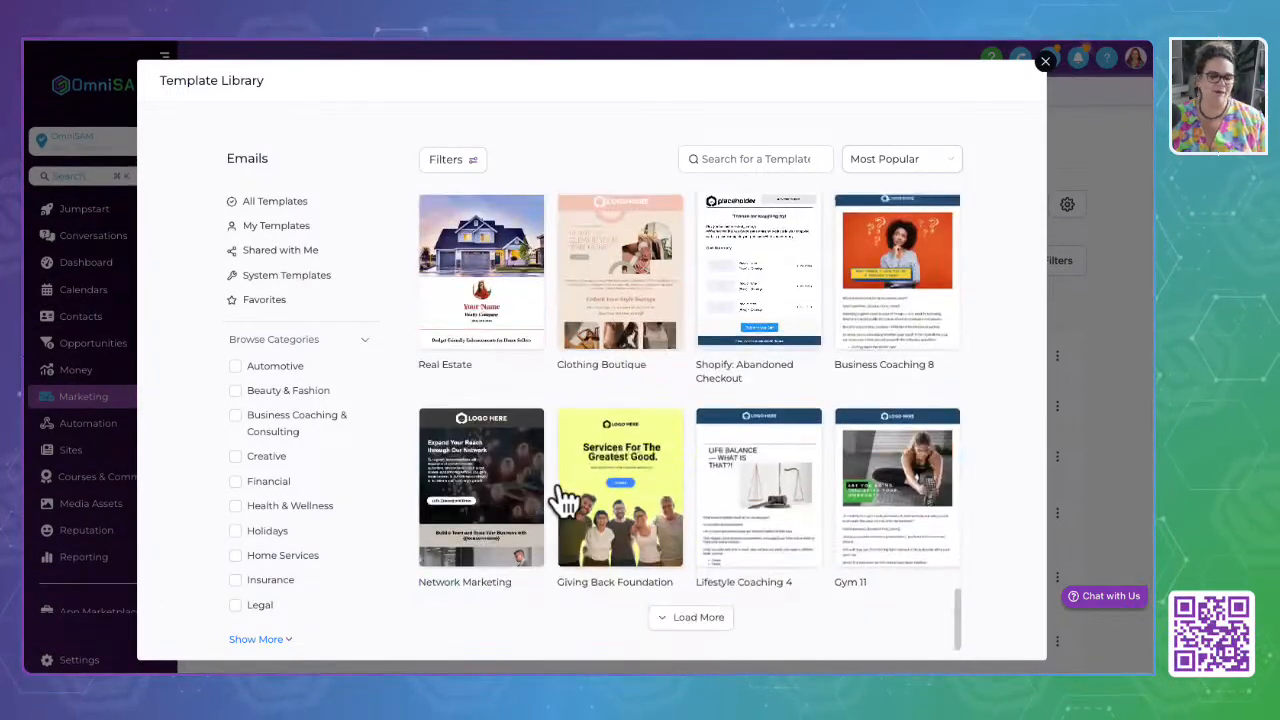
left_click(680, 617)
scroll(668, 575, "down", 10)
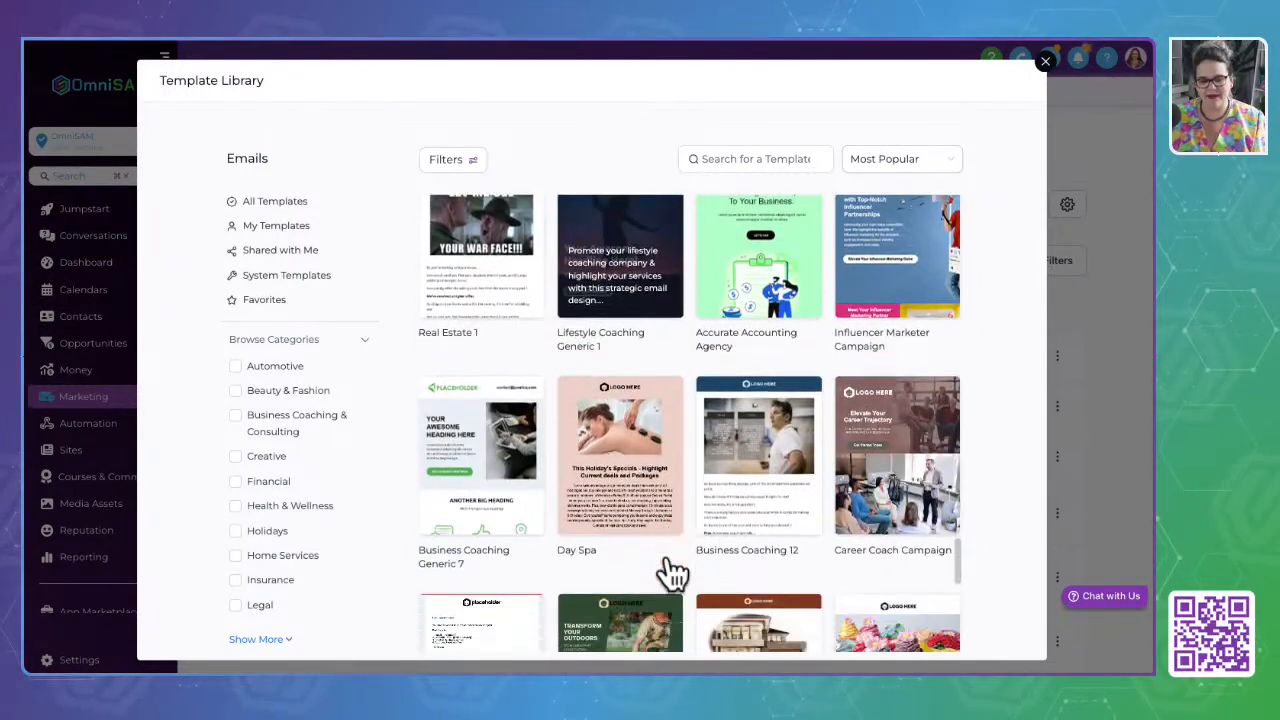
scroll(668, 575, "down", 1)
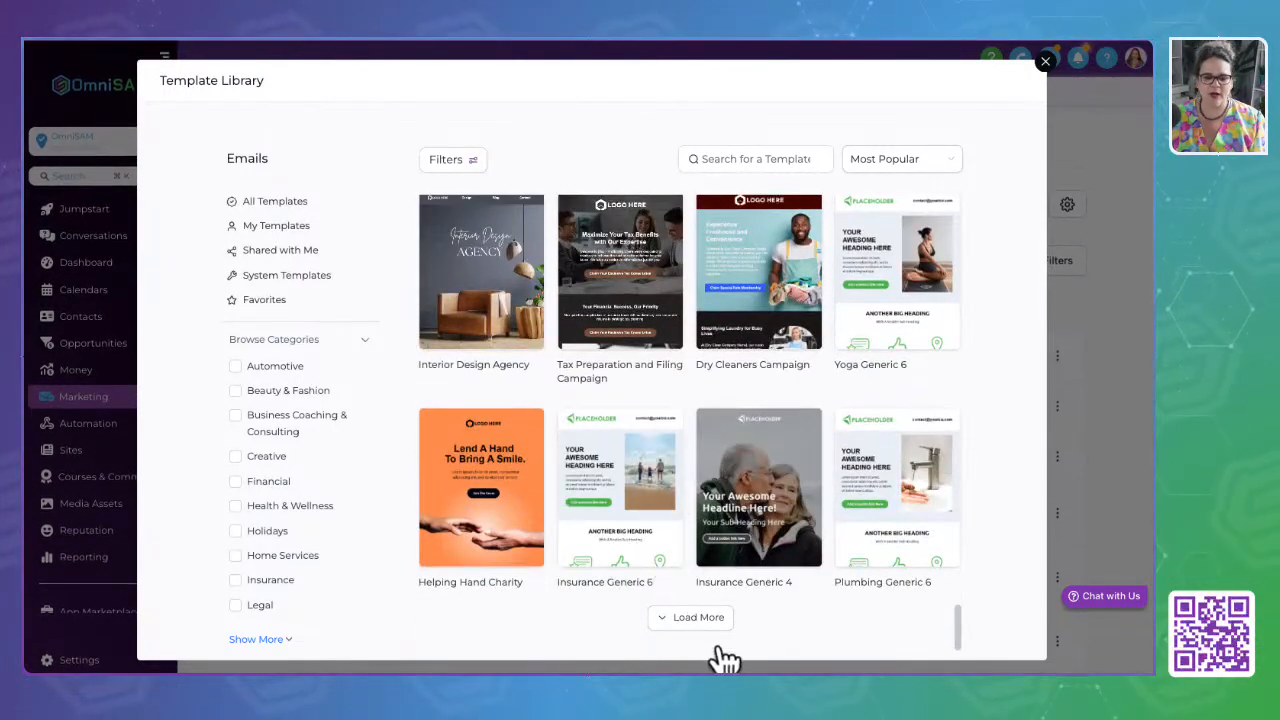
left_click(690, 618)
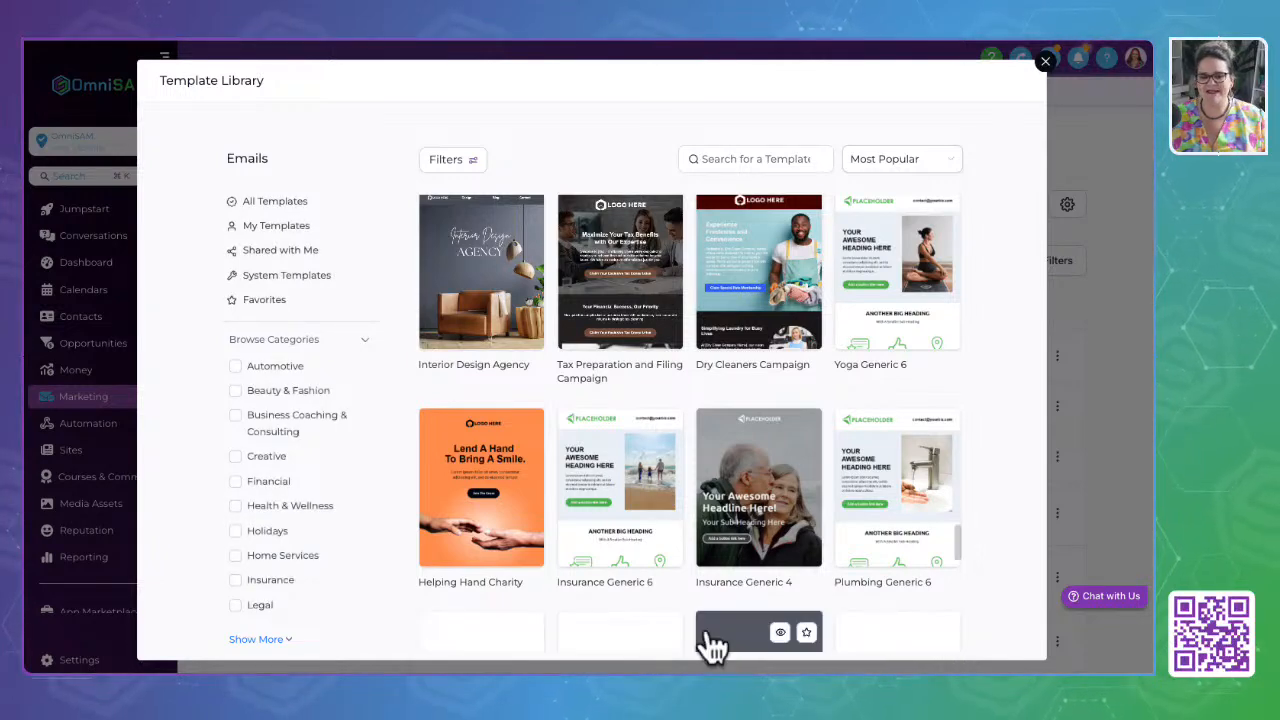
scroll(690, 528, "down", 5)
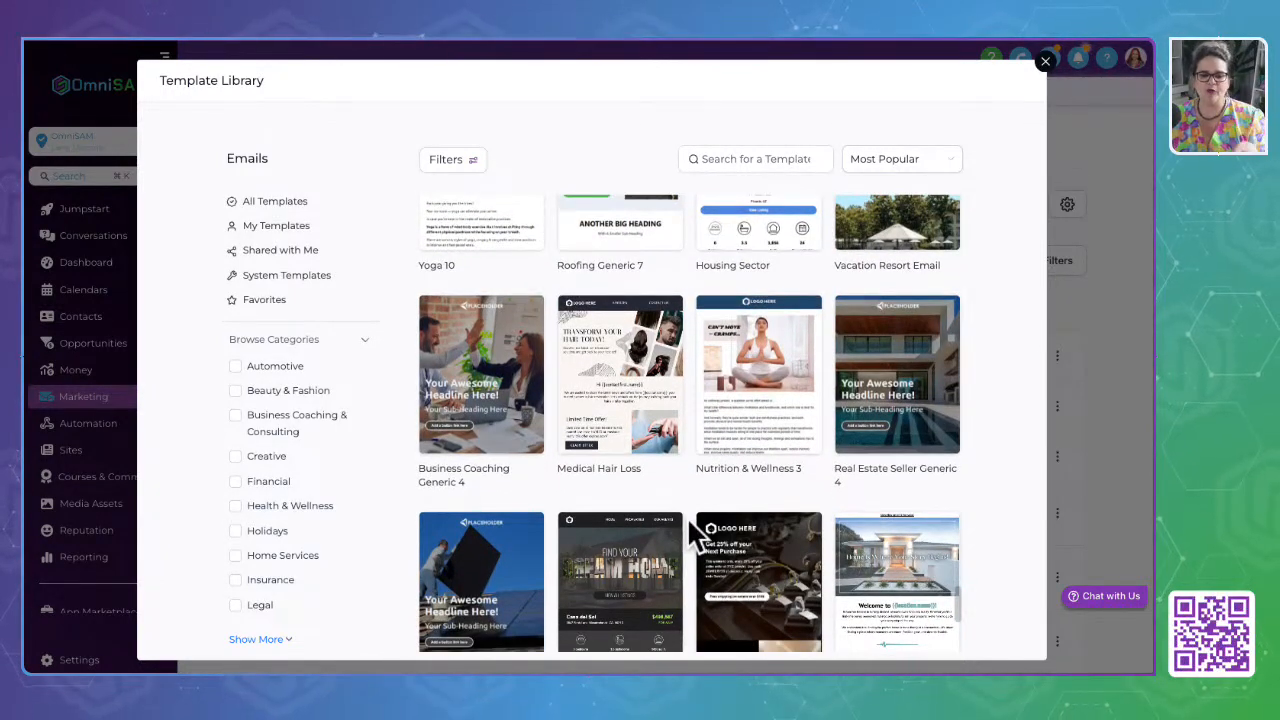
left_click(1045, 62)
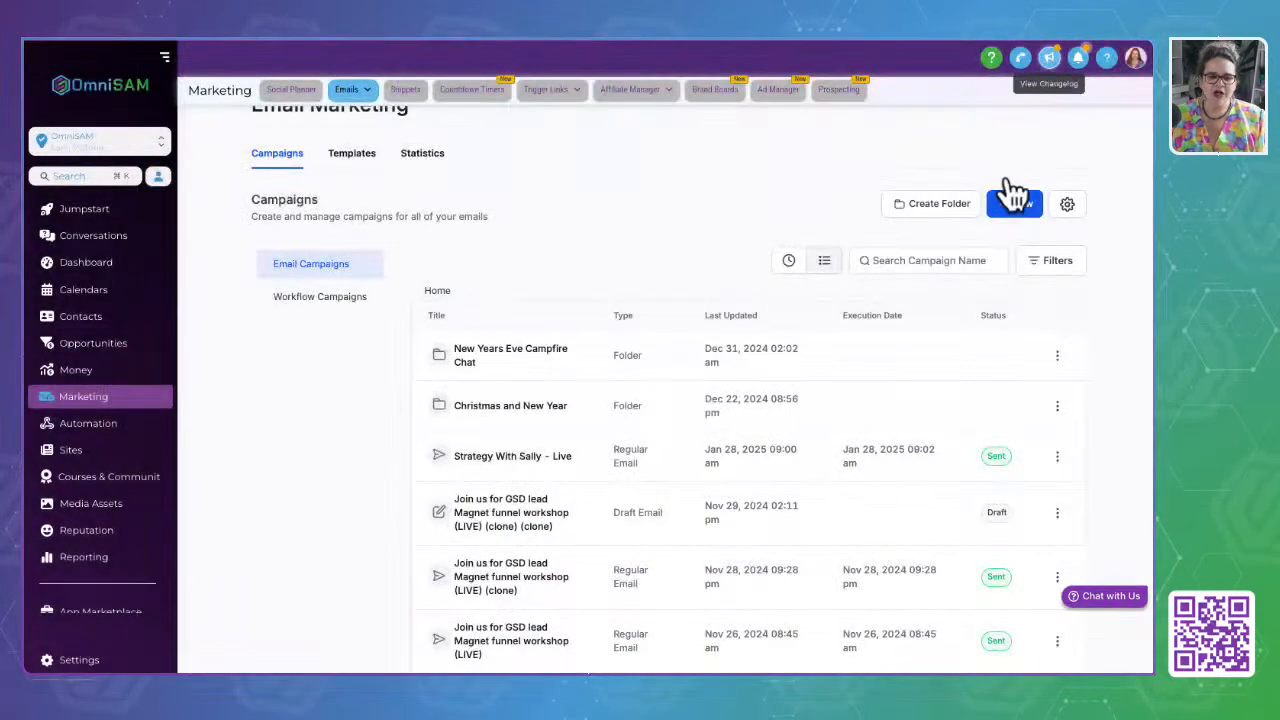
Review the Workflow Campaigns list and highlight its entries to examine their update dates and statuses
left_click(326, 300)
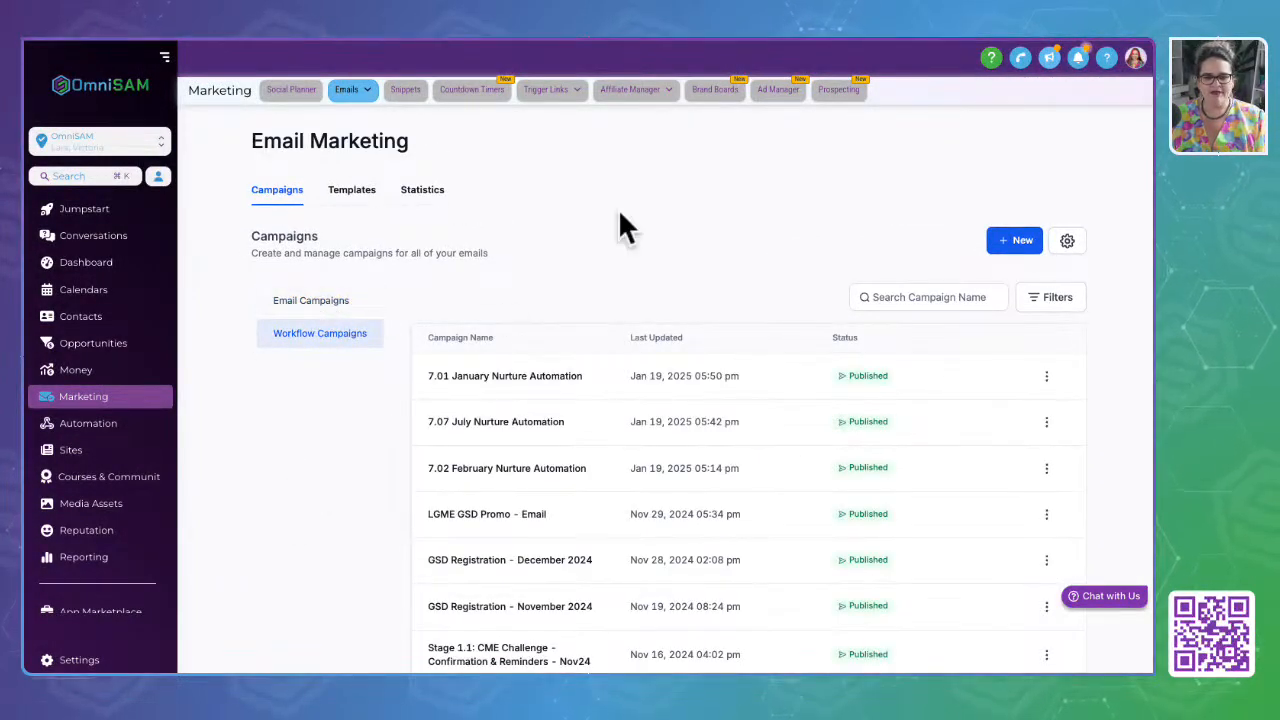
scroll(667, 220, "down", 3)
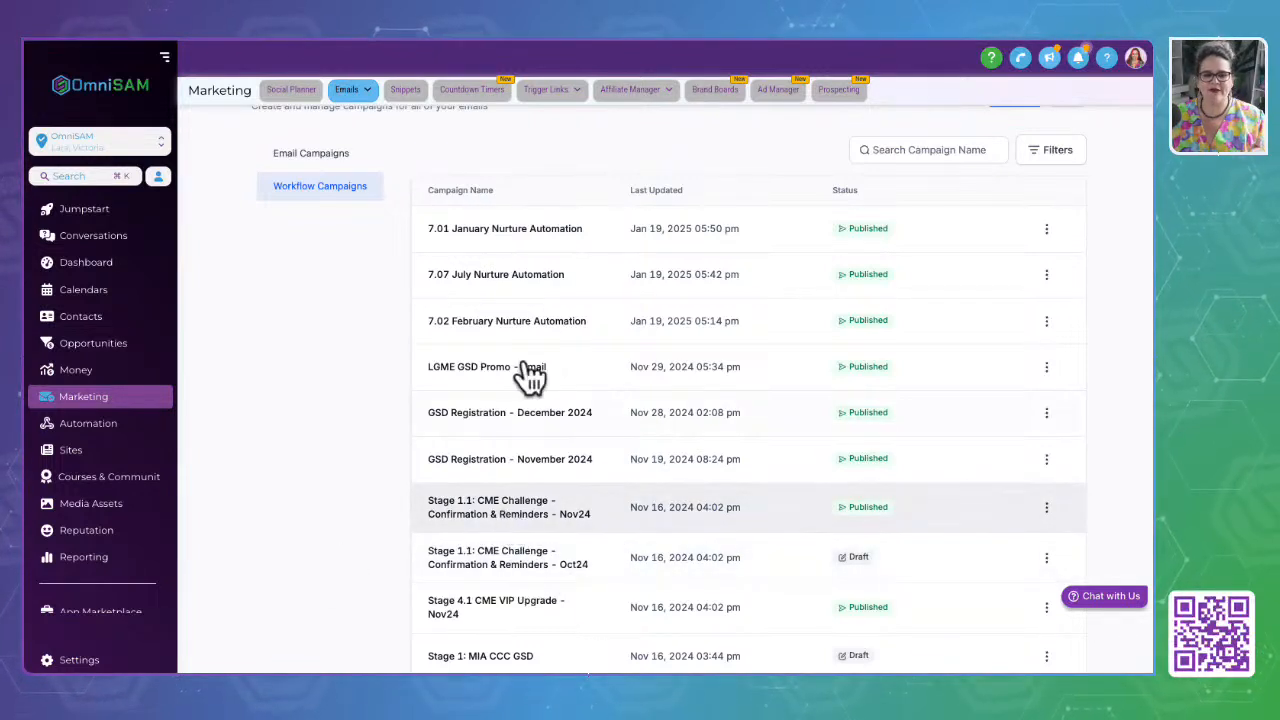
left_click_drag(634, 226, 745, 595)
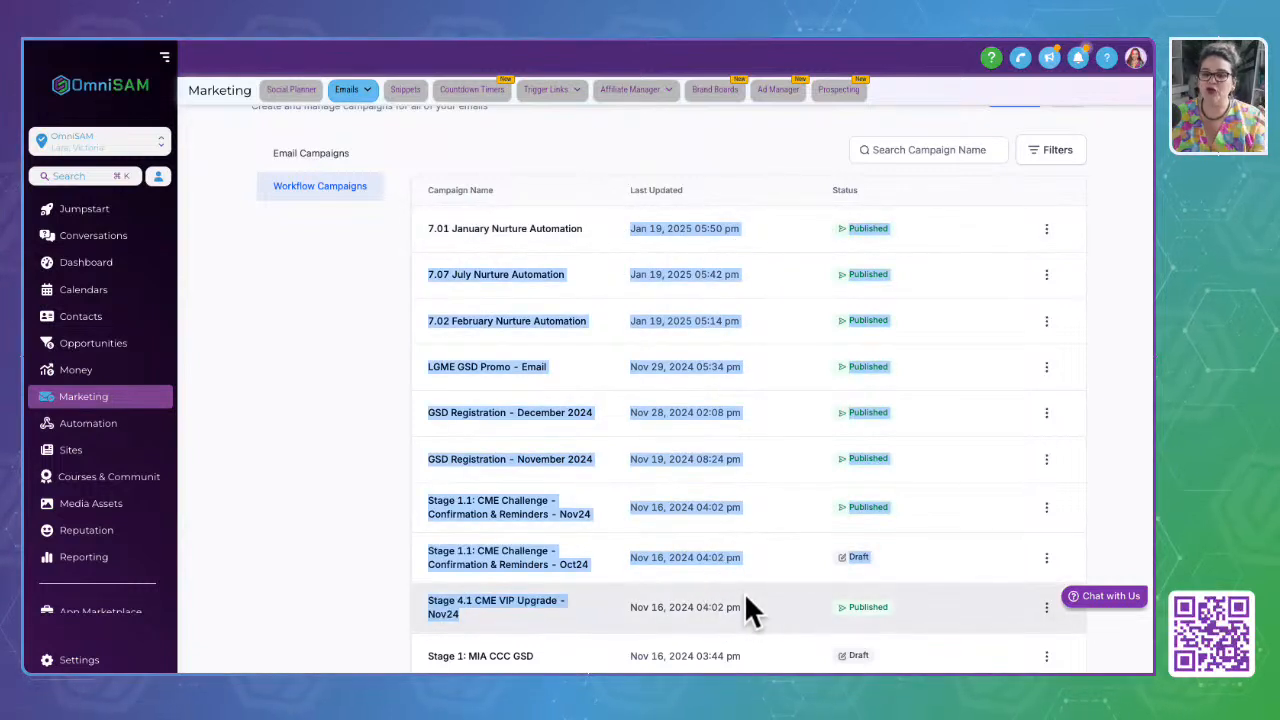
left_click(317, 448)
Check the new campaign options and the New Years Eve Campfire Chat folder, and return to the home level of Email Campaigns
left_click(310, 153)
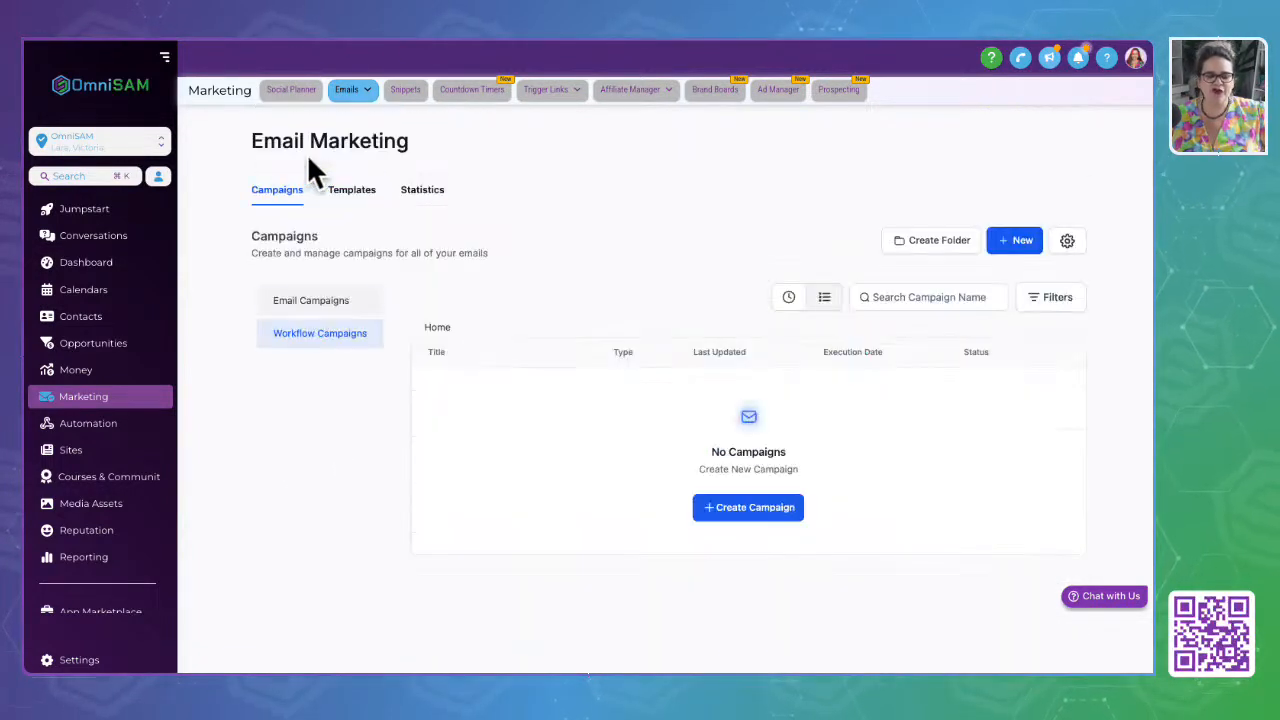
left_click(1022, 248)
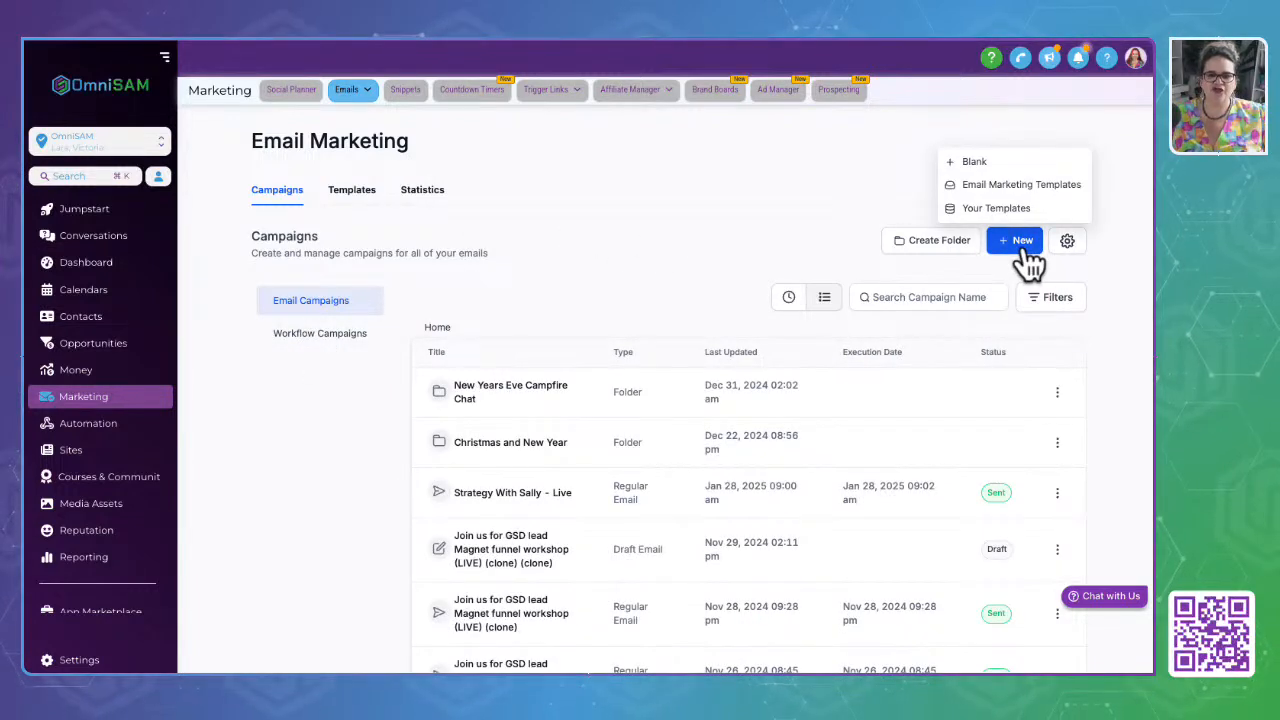
left_click(490, 393)
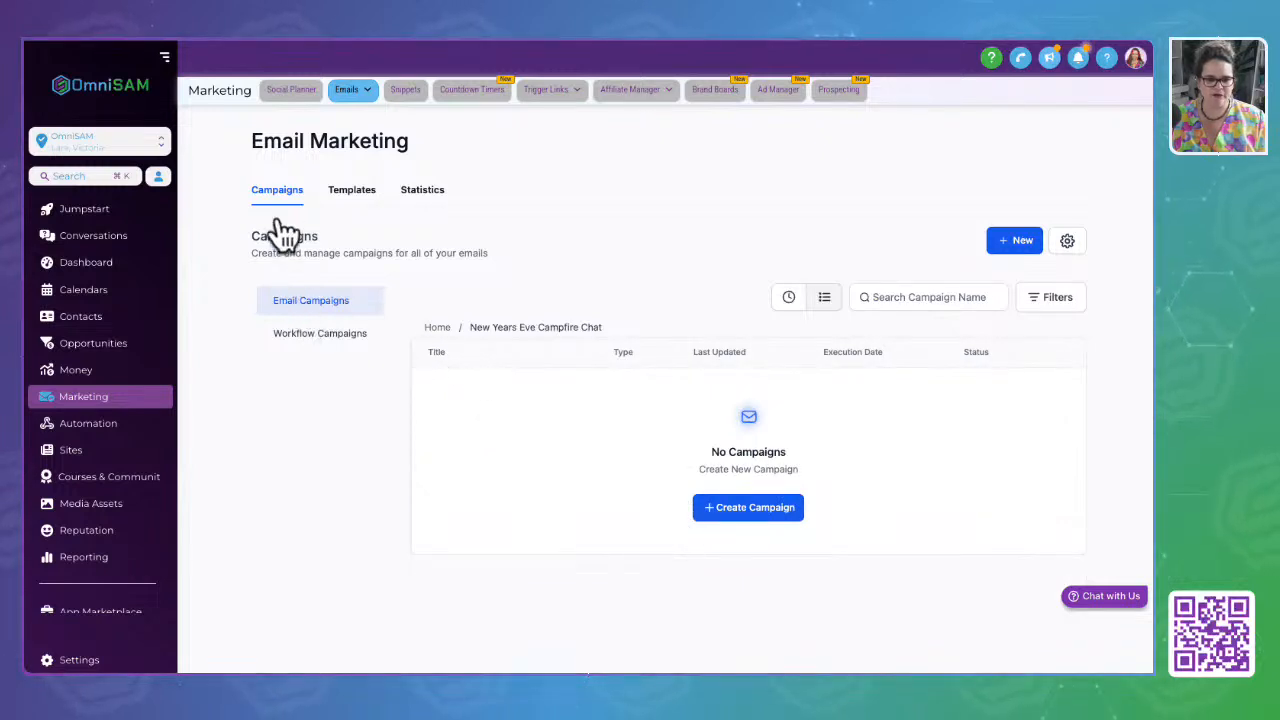
left_click(322, 336)
left_click(314, 304)
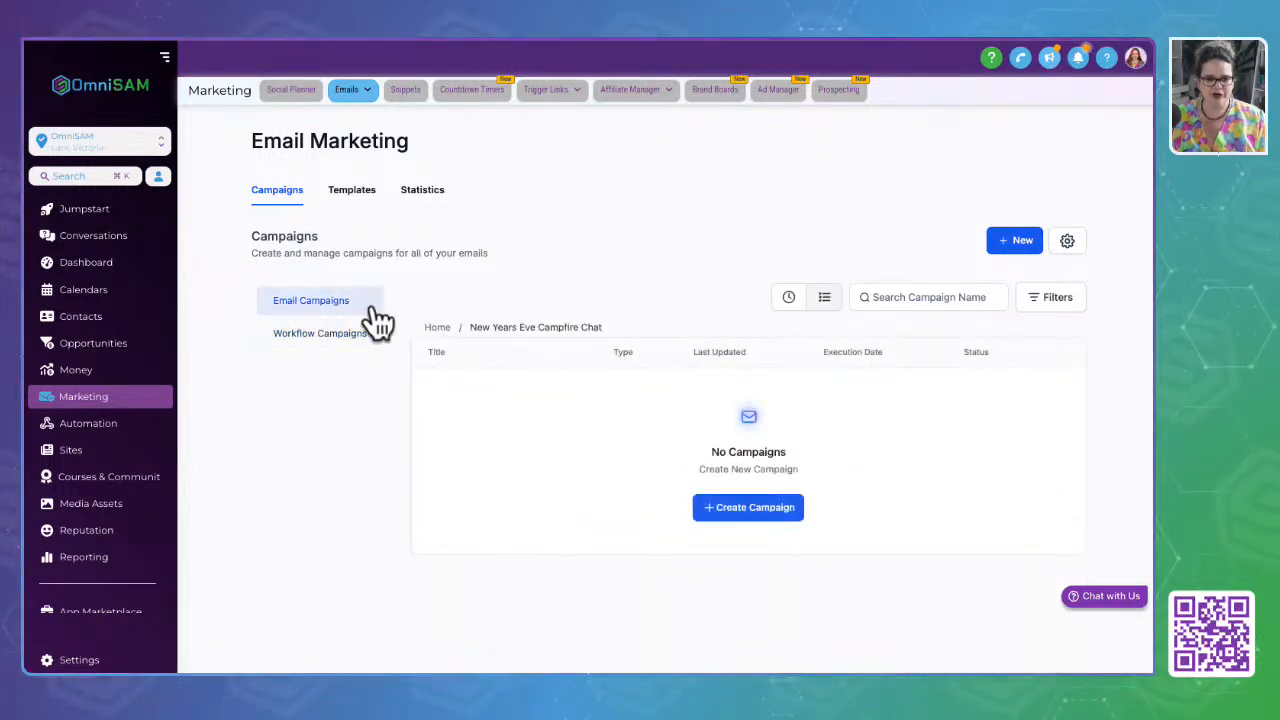
left_click(322, 336)
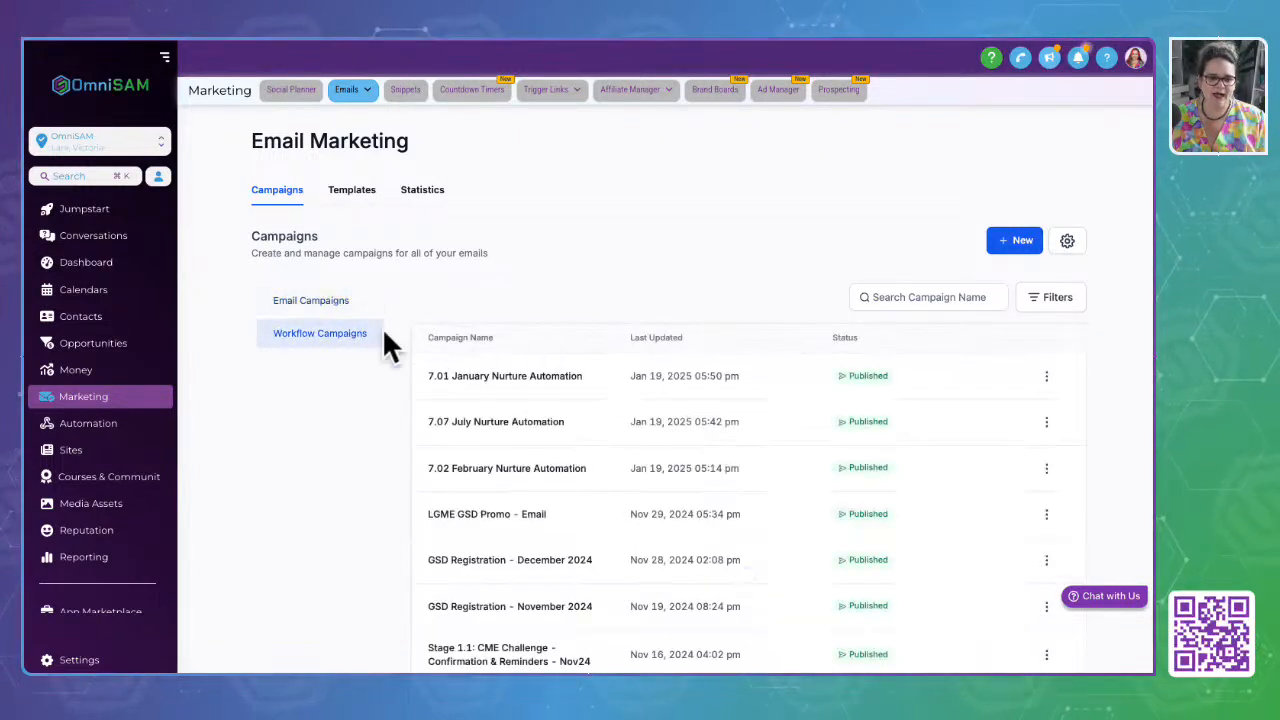
left_click(439, 330)
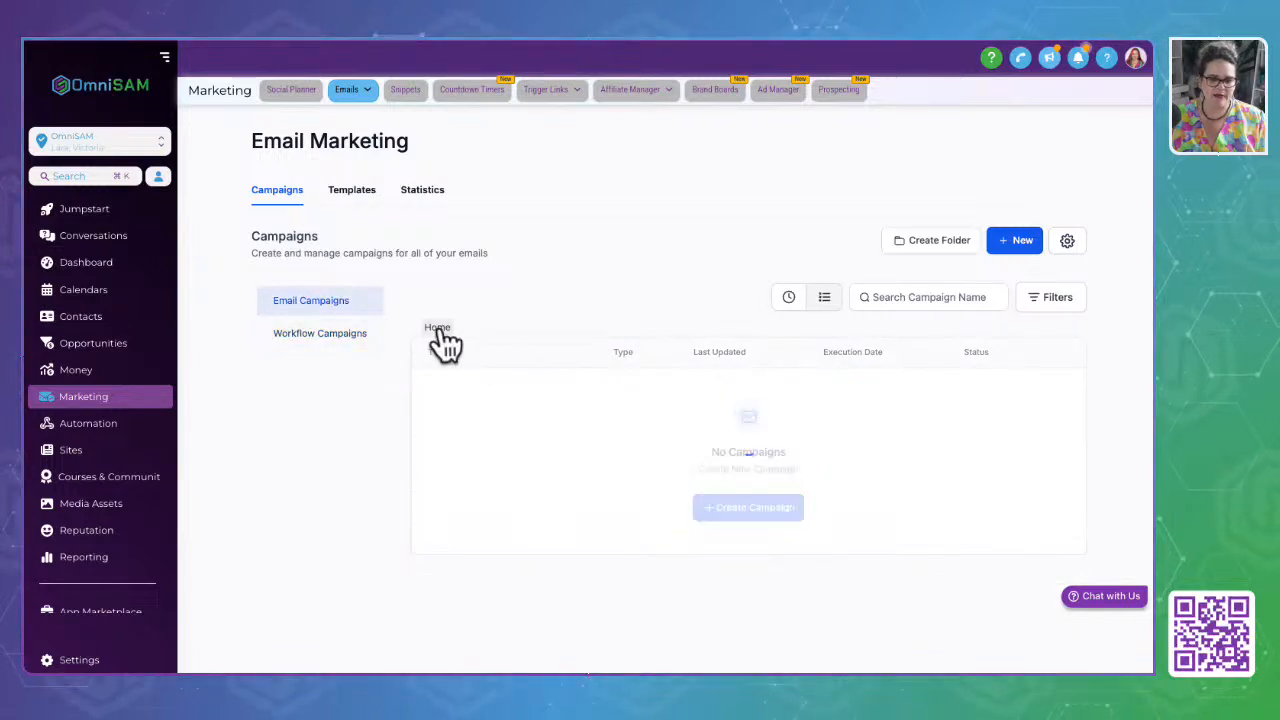
Start creating a campaign inside the New Years Eve Campfire Chat folder, opening the choice of email templates
scroll(510, 405, "down", 1)
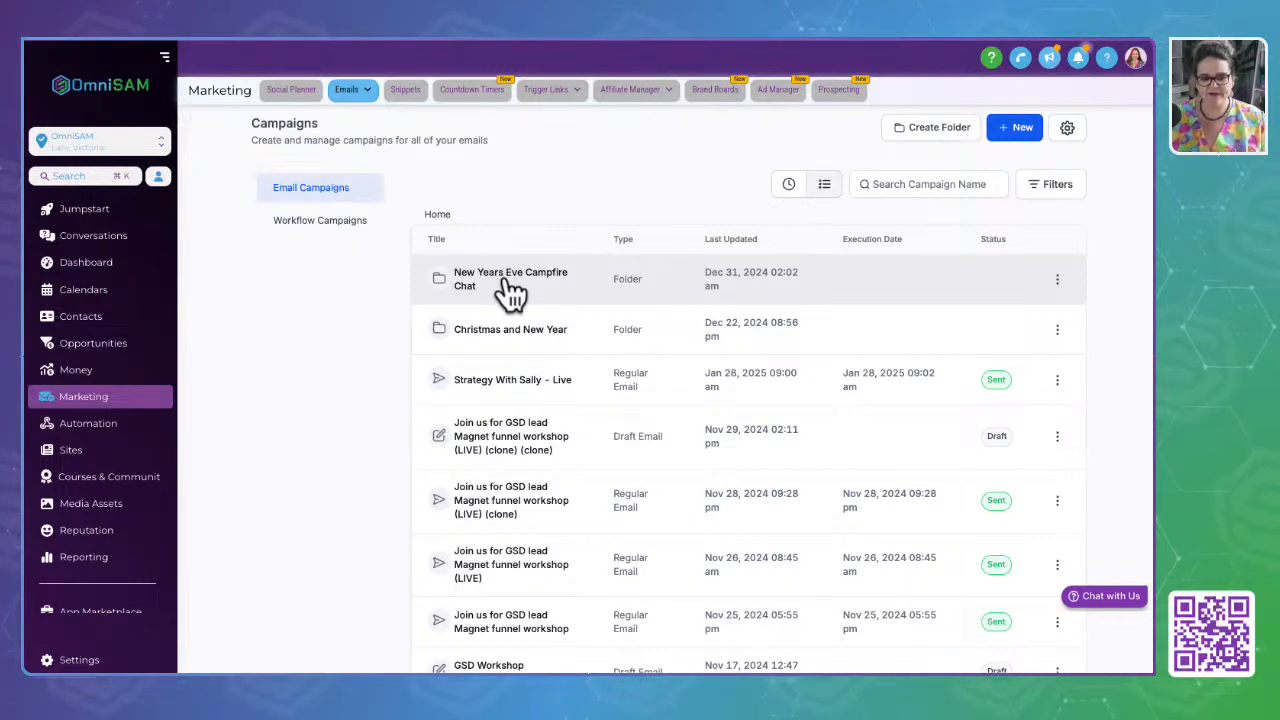
left_click(540, 285)
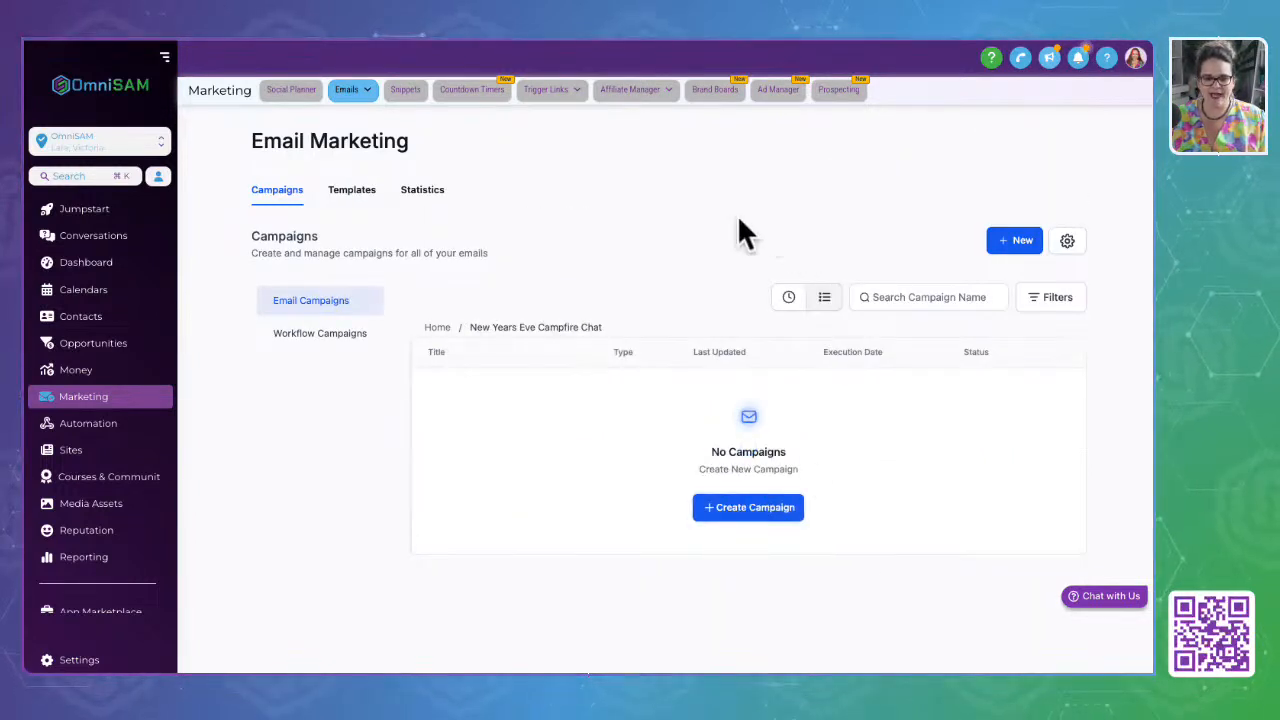
left_click(752, 512)
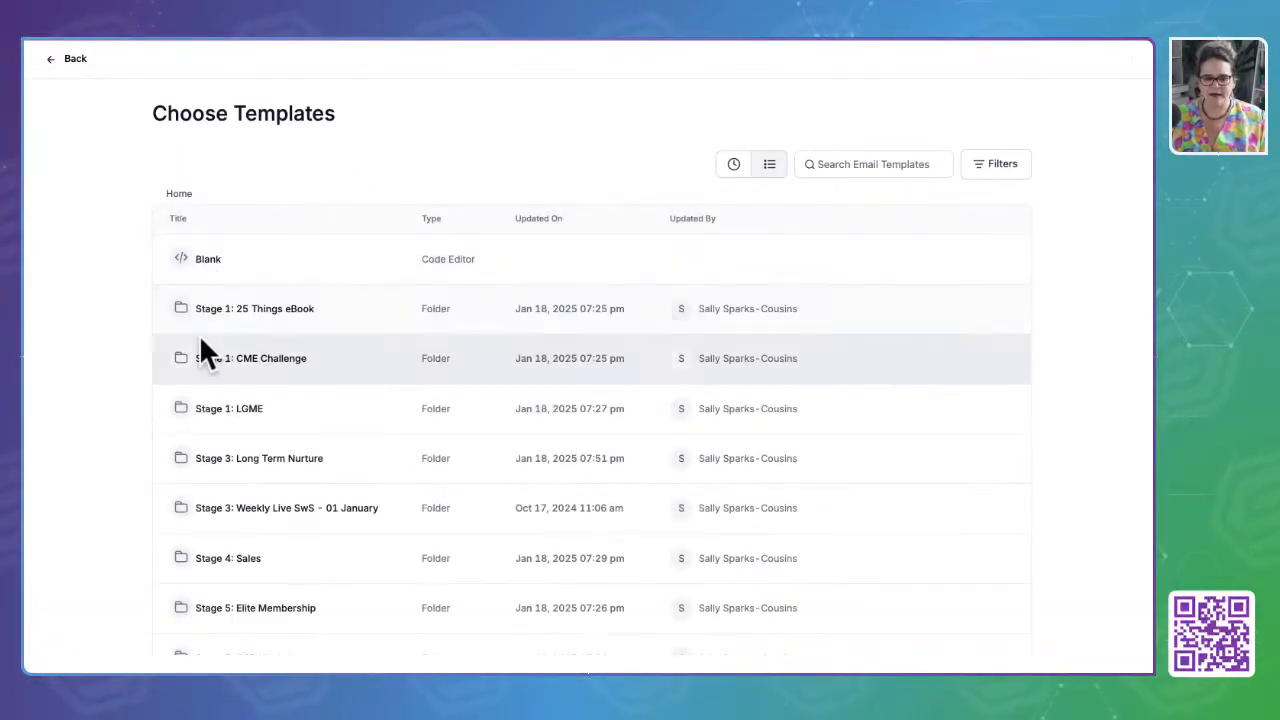
Start the campaign from the email template in the Stage 1: 25 Things eBook folder and proceed to its sending options
left_click(245, 309)
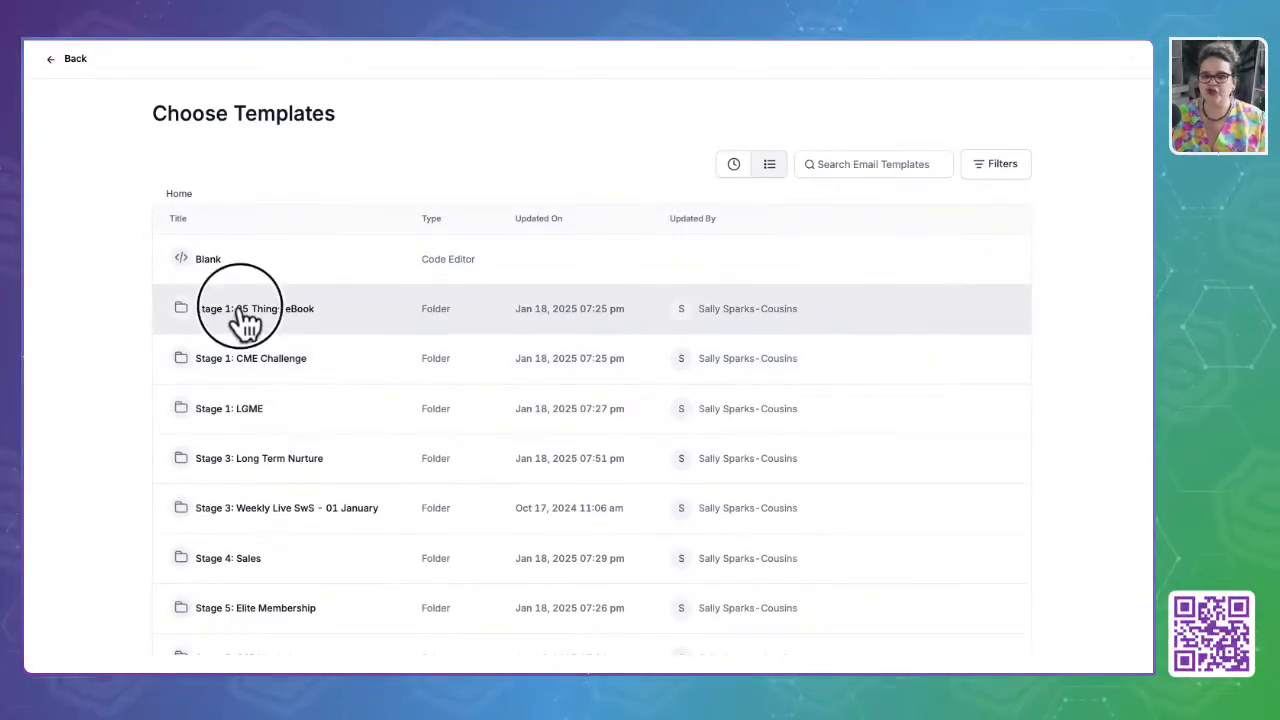
left_click(192, 262)
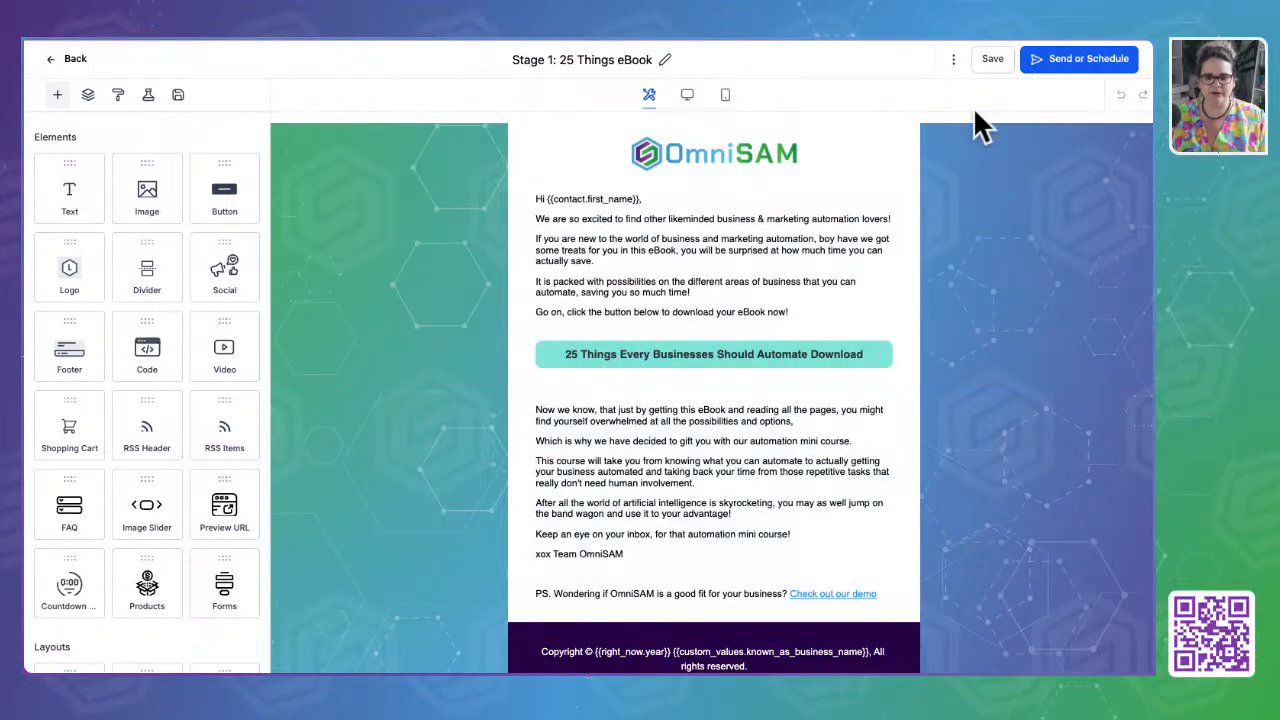
left_click(1101, 68)
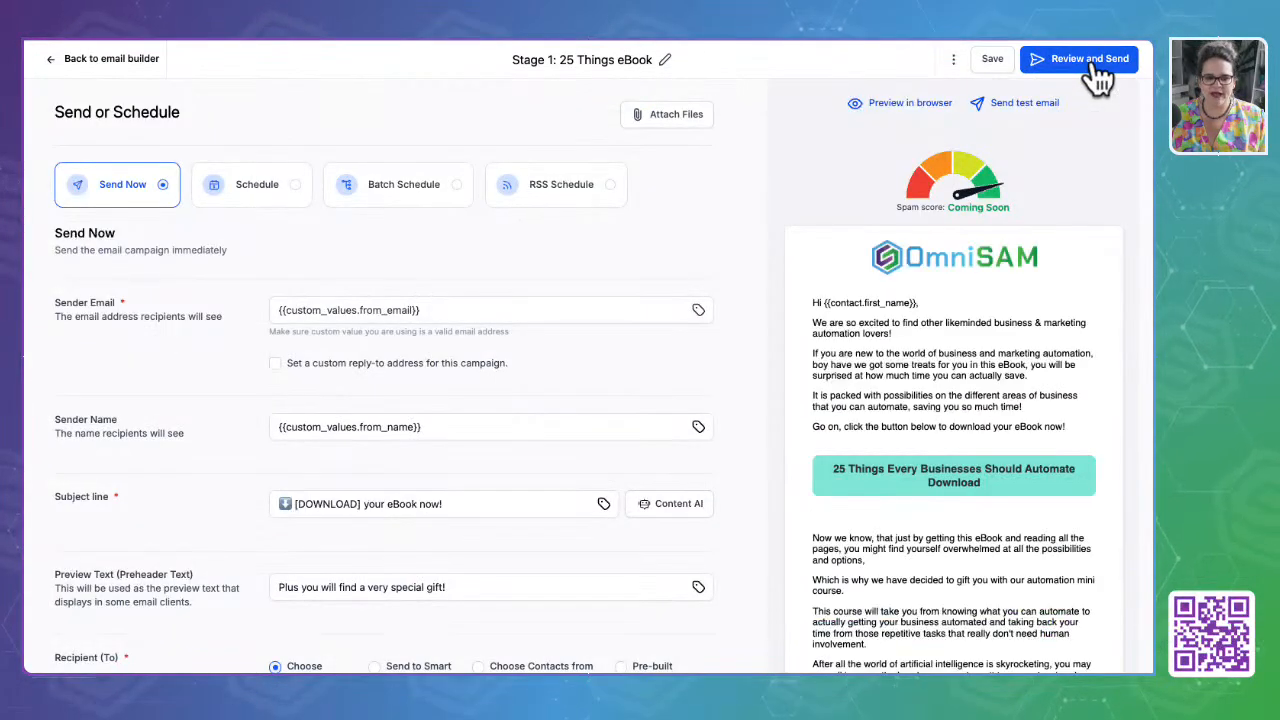
Compare the Send Now and Schedule delivery options and set the campaign to Schedule
left_click(243, 190)
left_click(125, 212)
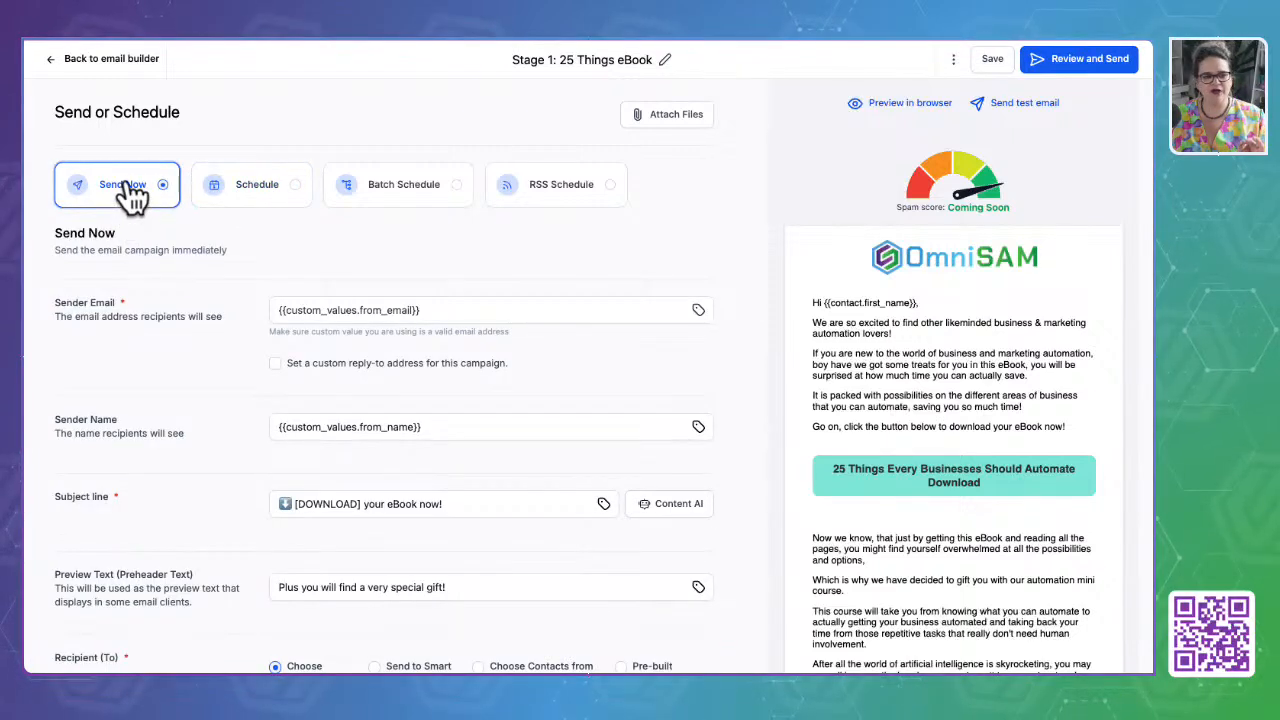
left_click(254, 184)
Select all contacts as the recipients of the campaign
scroll(238, 359, "down", 1)
scroll(240, 365, "down", 5)
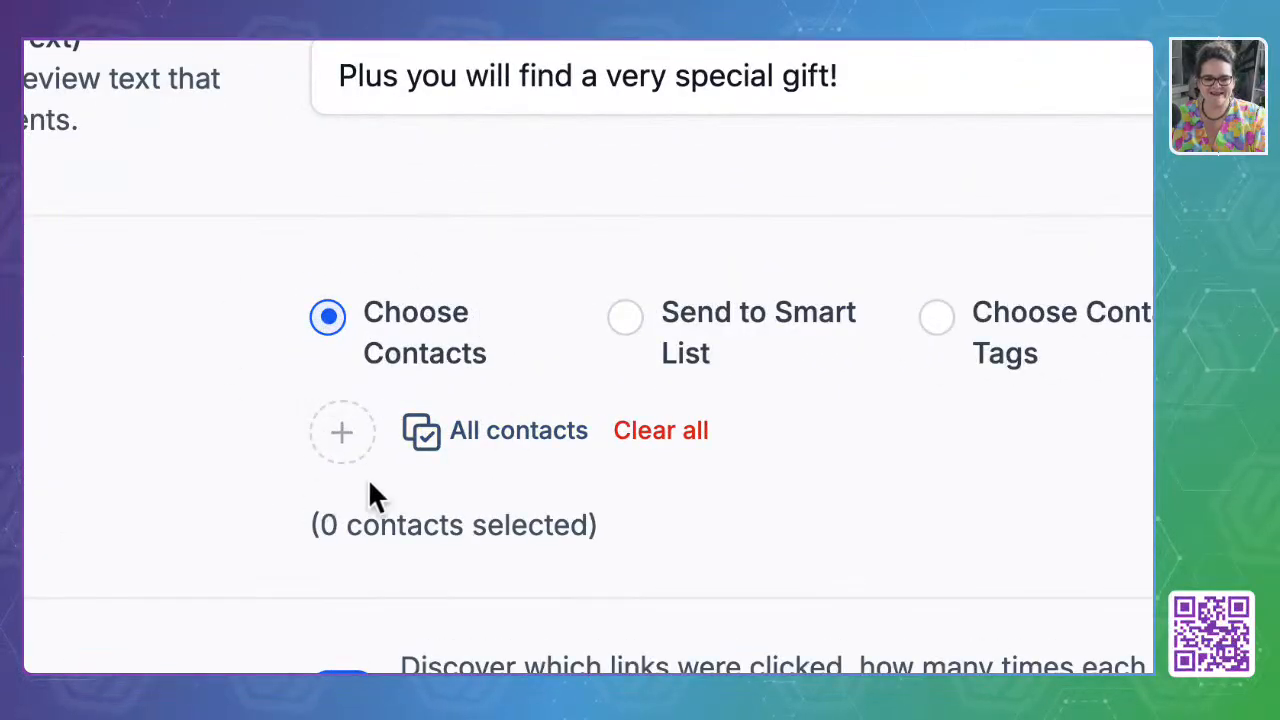
left_click(550, 447)
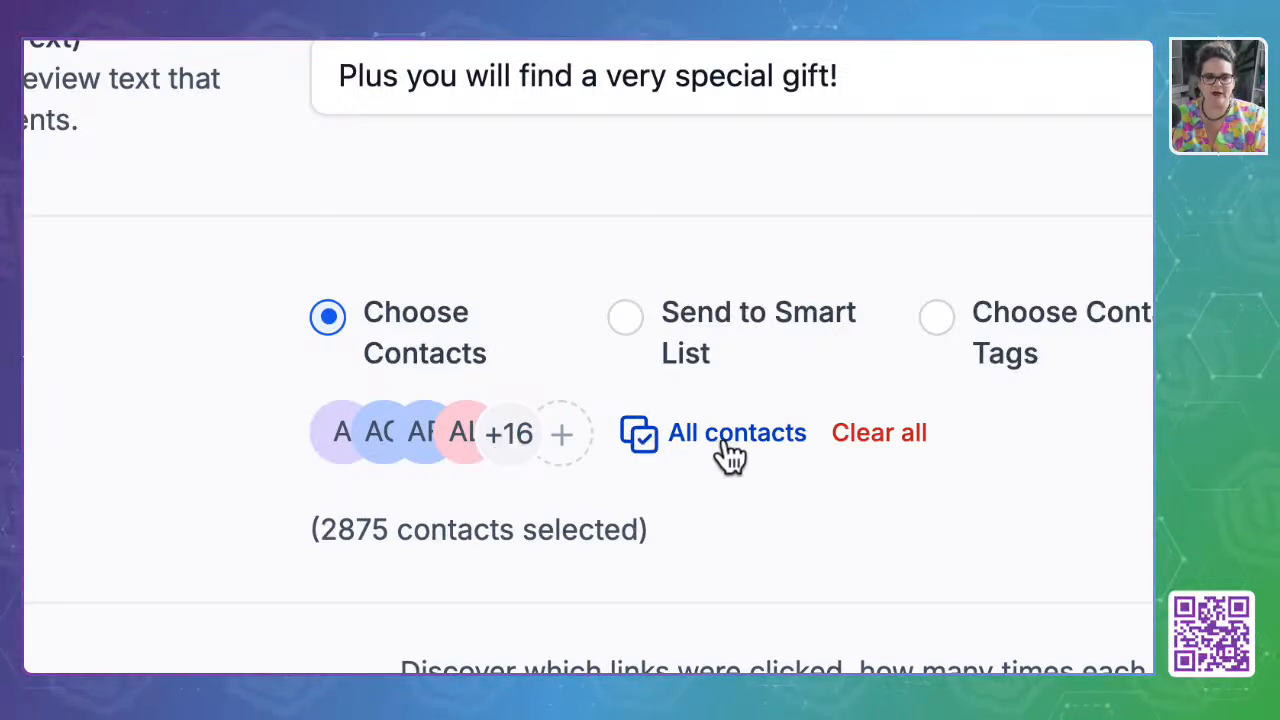
Switch the campaign's recipients to Send to Smart List and add the Elites list
left_click(695, 335)
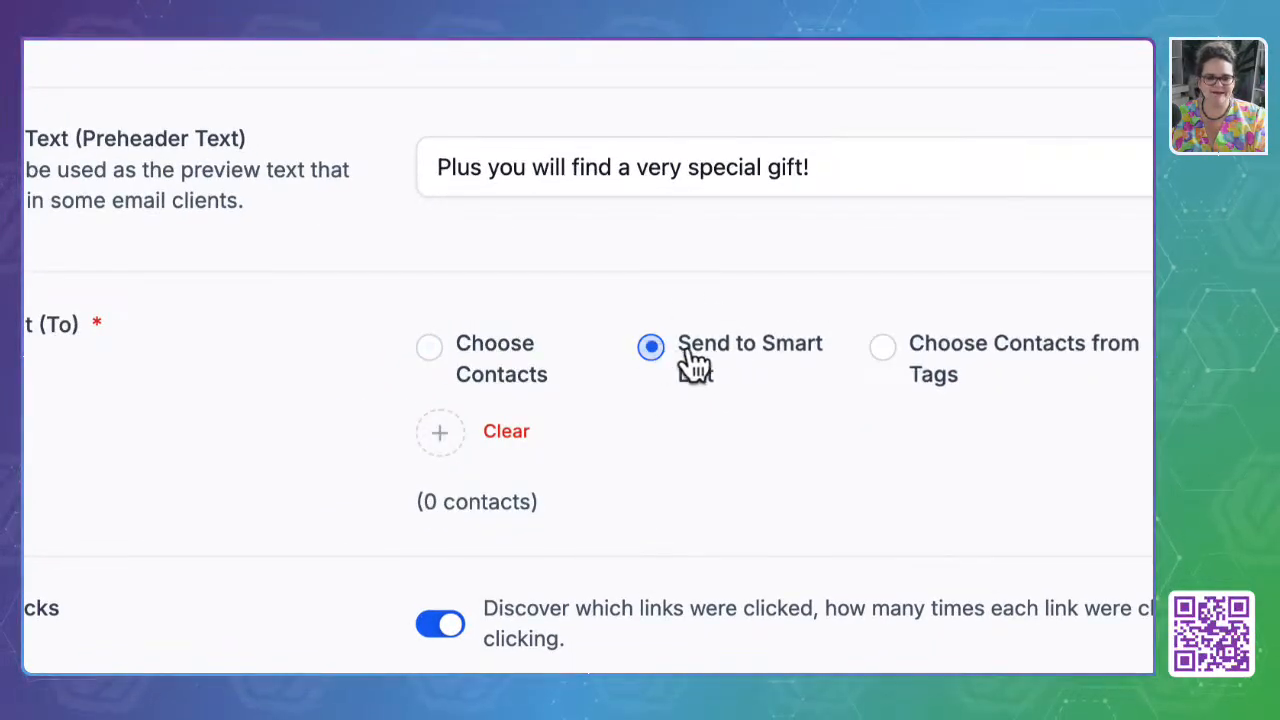
left_click(439, 445)
scroll(314, 249, "up", 2)
scroll(312, 250, "up", 1)
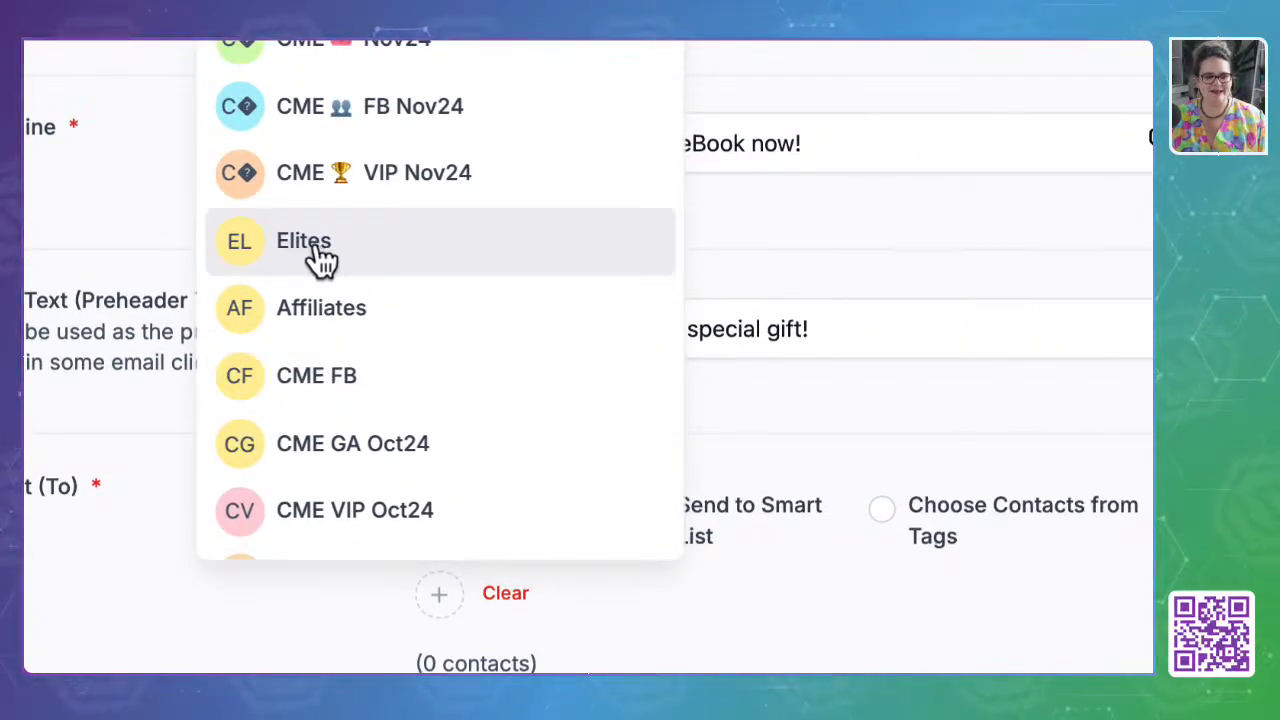
left_click(320, 258)
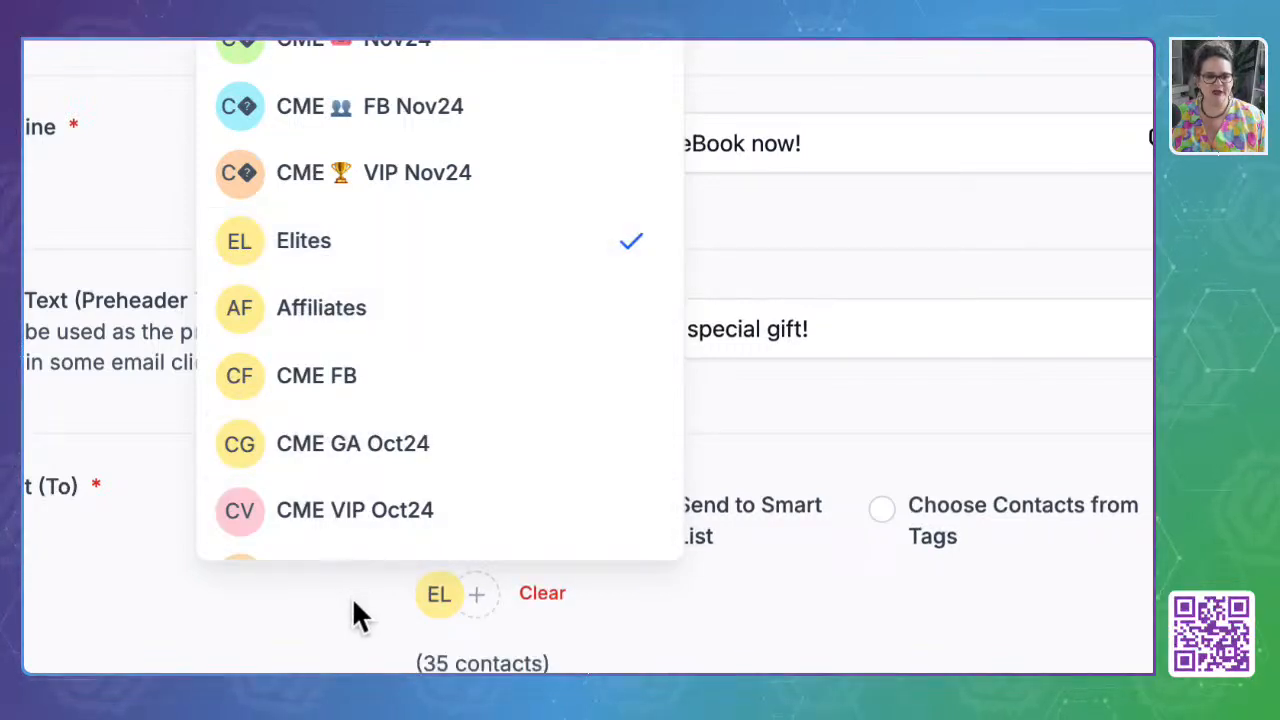
Close the smart list choices and remove the Elites list from the campaign's recipients
scroll(373, 617, "down", 2)
left_click(860, 508)
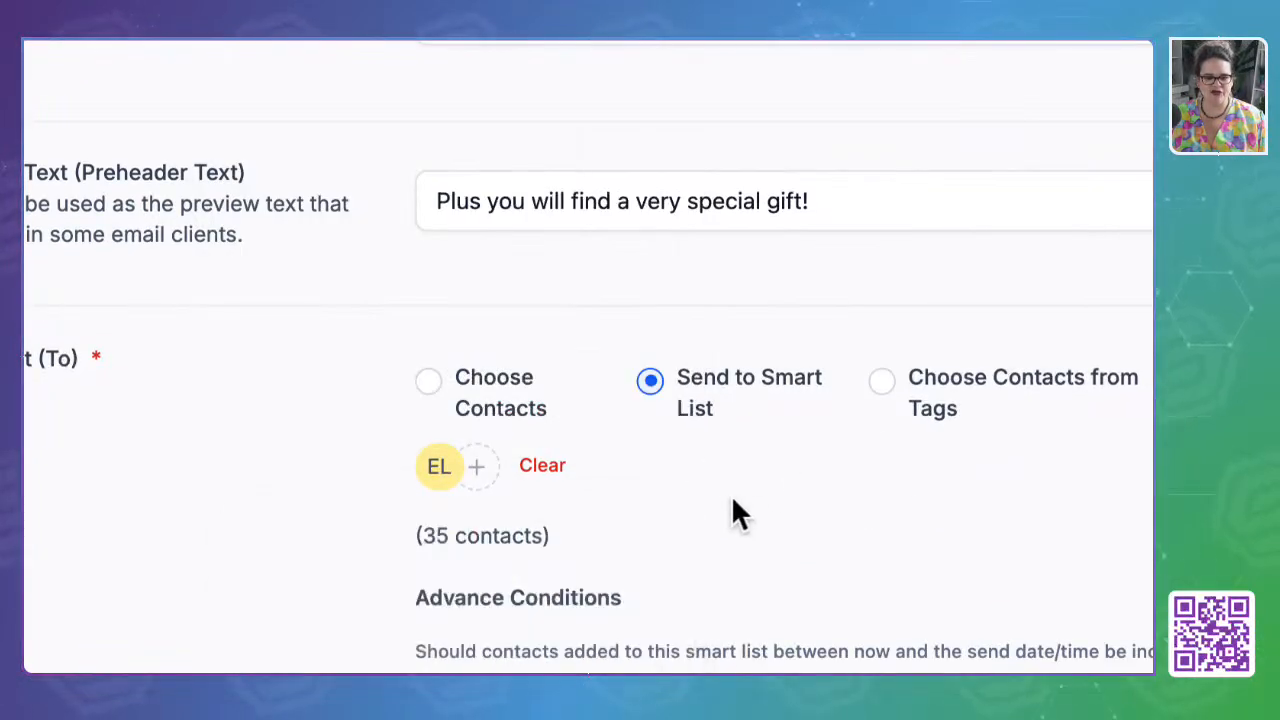
left_click(449, 488)
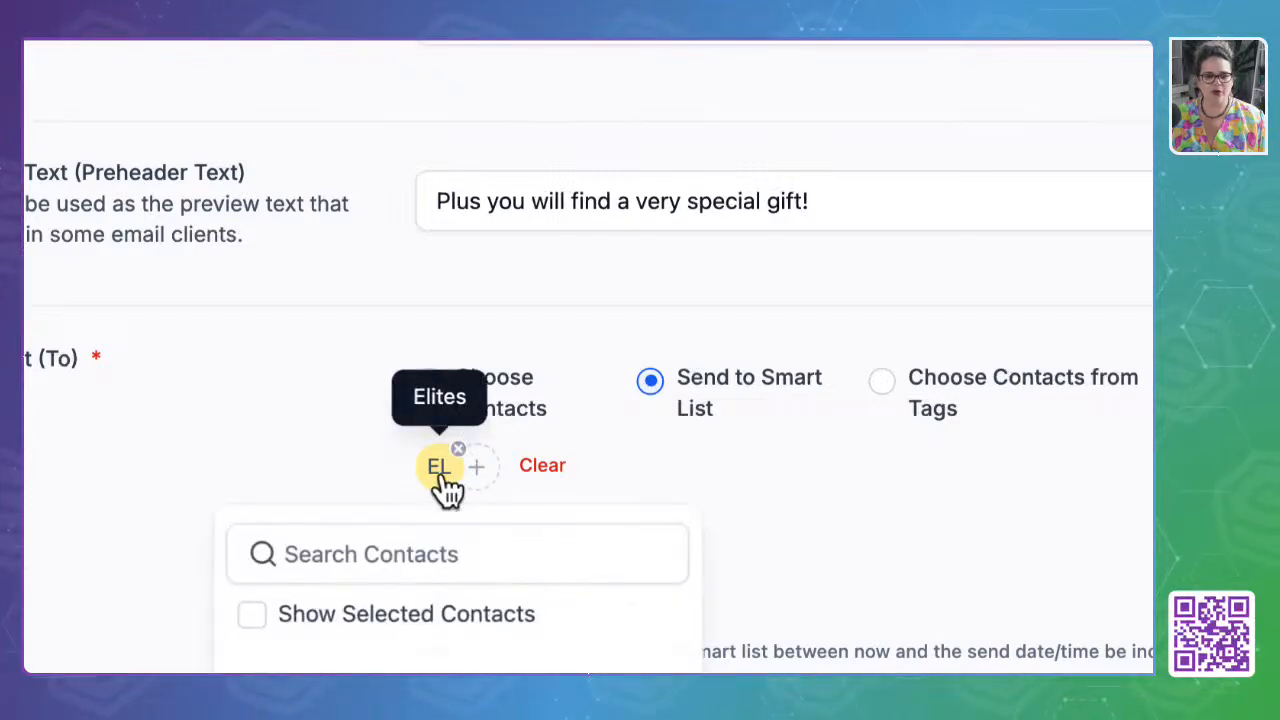
left_click(457, 455)
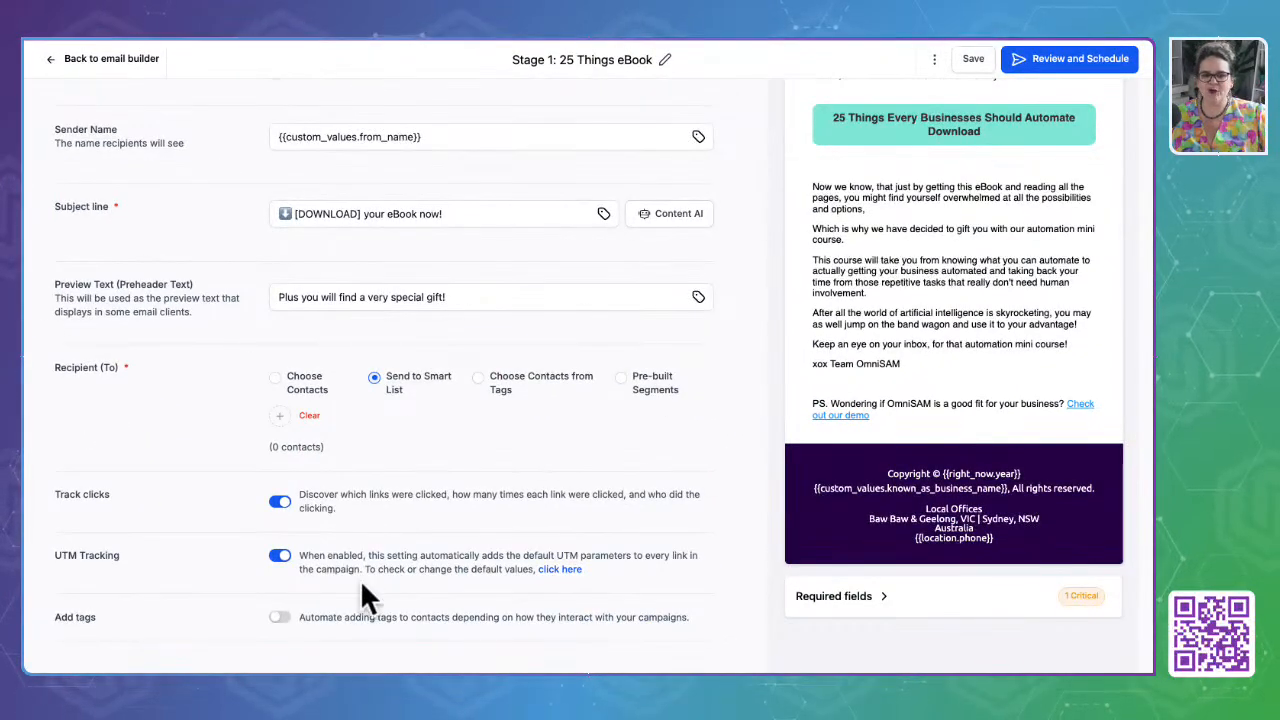
Leave the scheduling settings and the email builder to return to the campaigns in the New Years Eve Campfire Chat folder
scroll(425, 430, "up", 5)
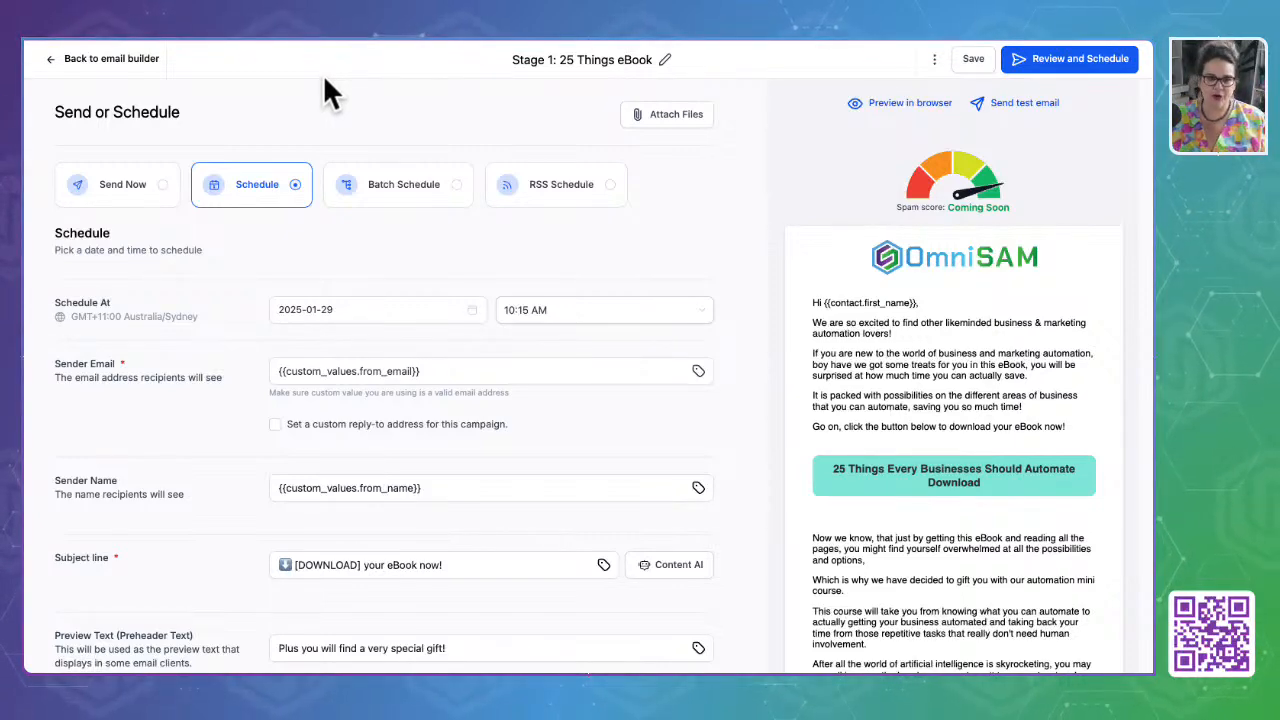
left_click(135, 58)
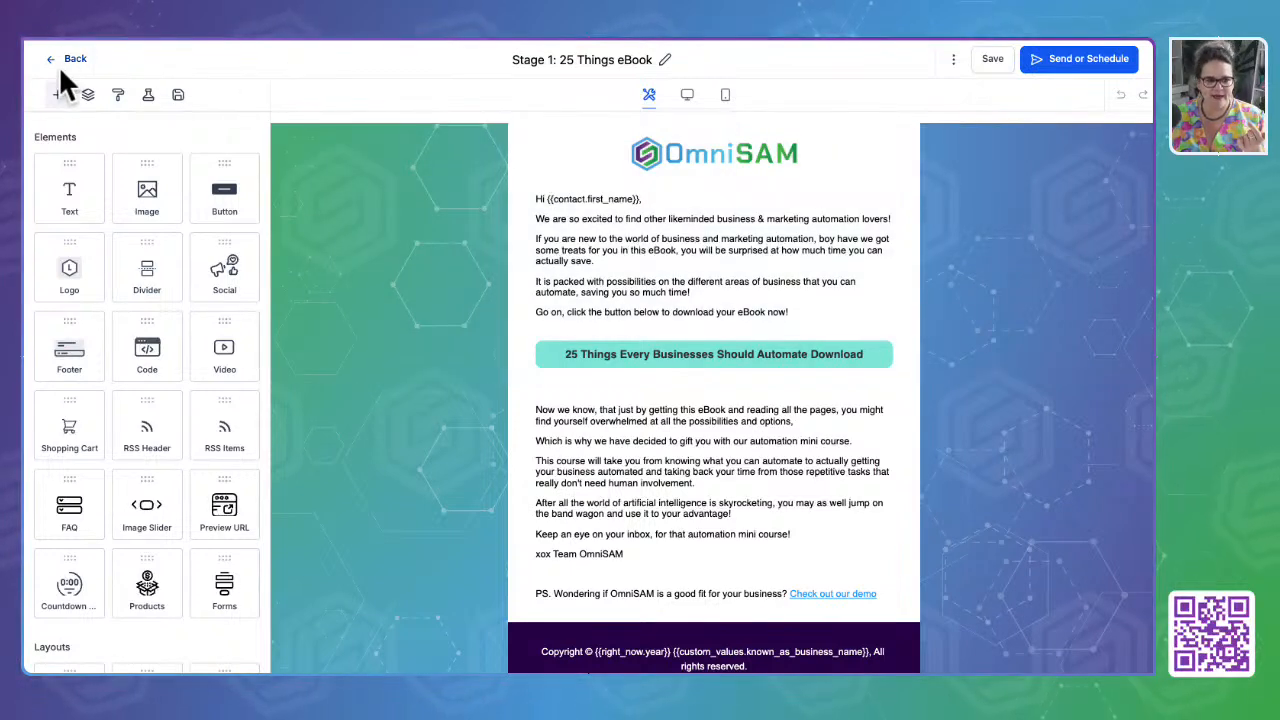
left_click(70, 60)
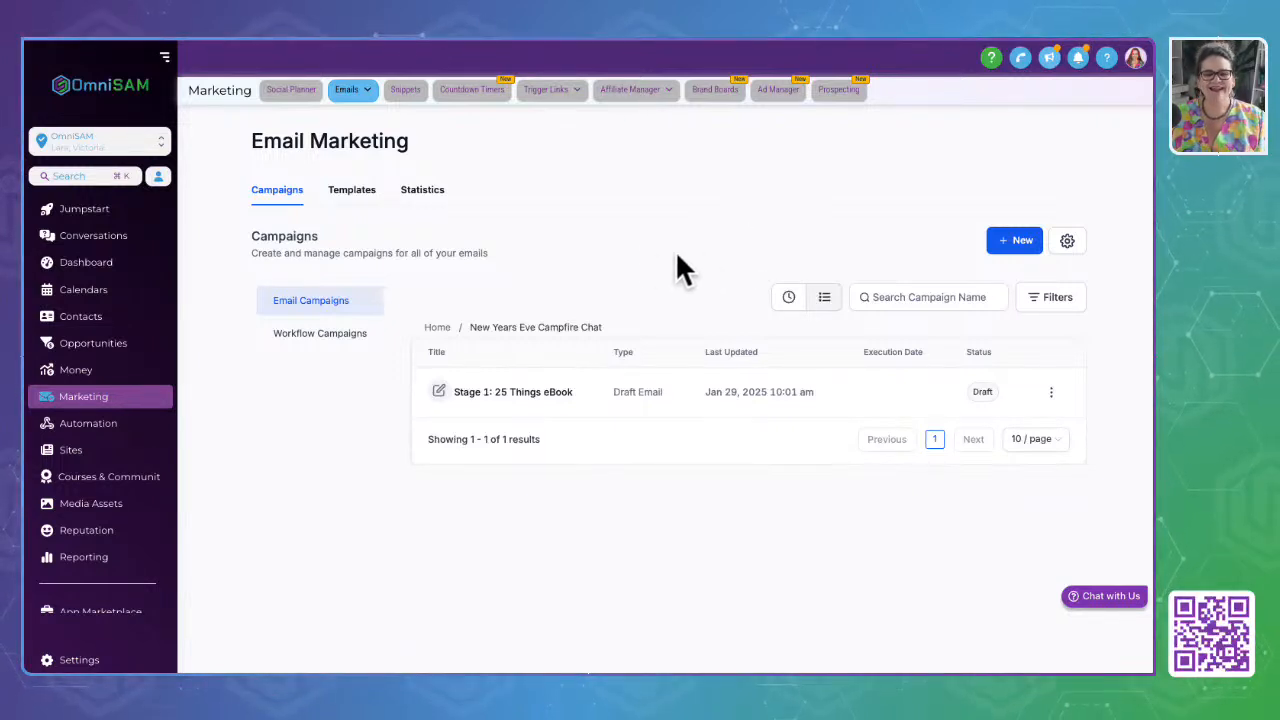
Open the email templates at the home level and look through both pages of template folders
left_click(350, 90)
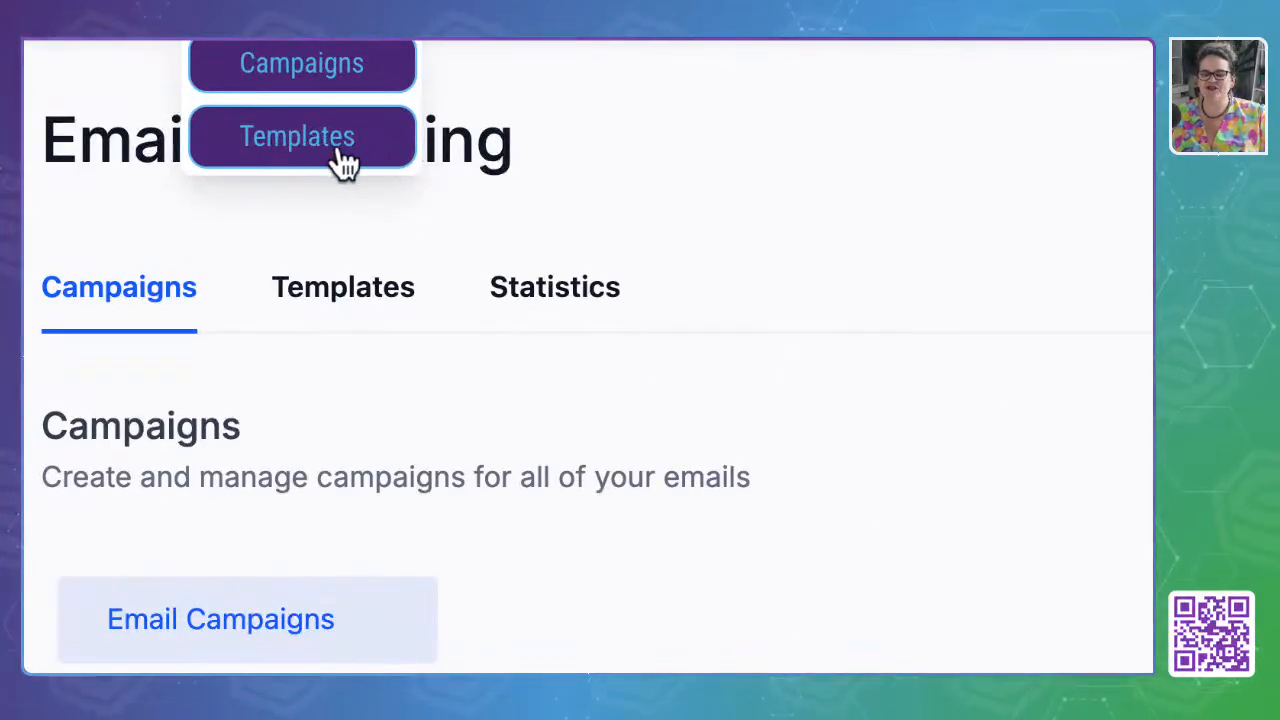
left_click(298, 150)
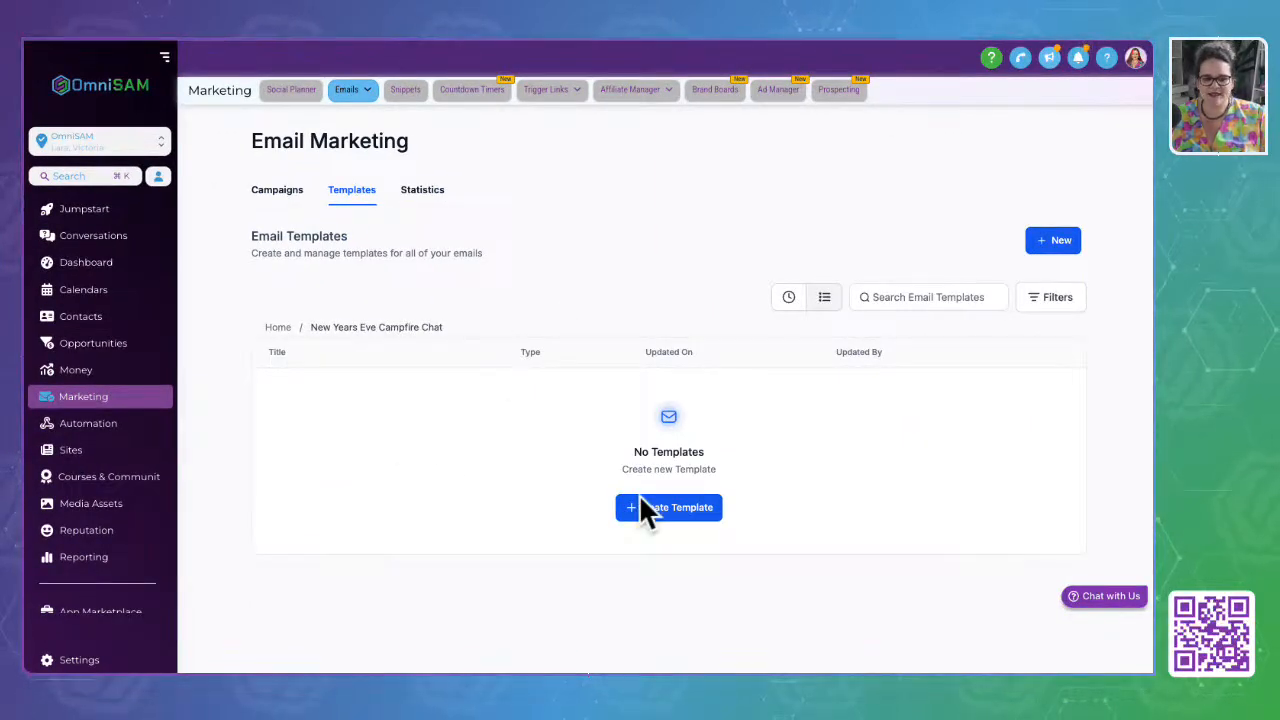
left_click(275, 330)
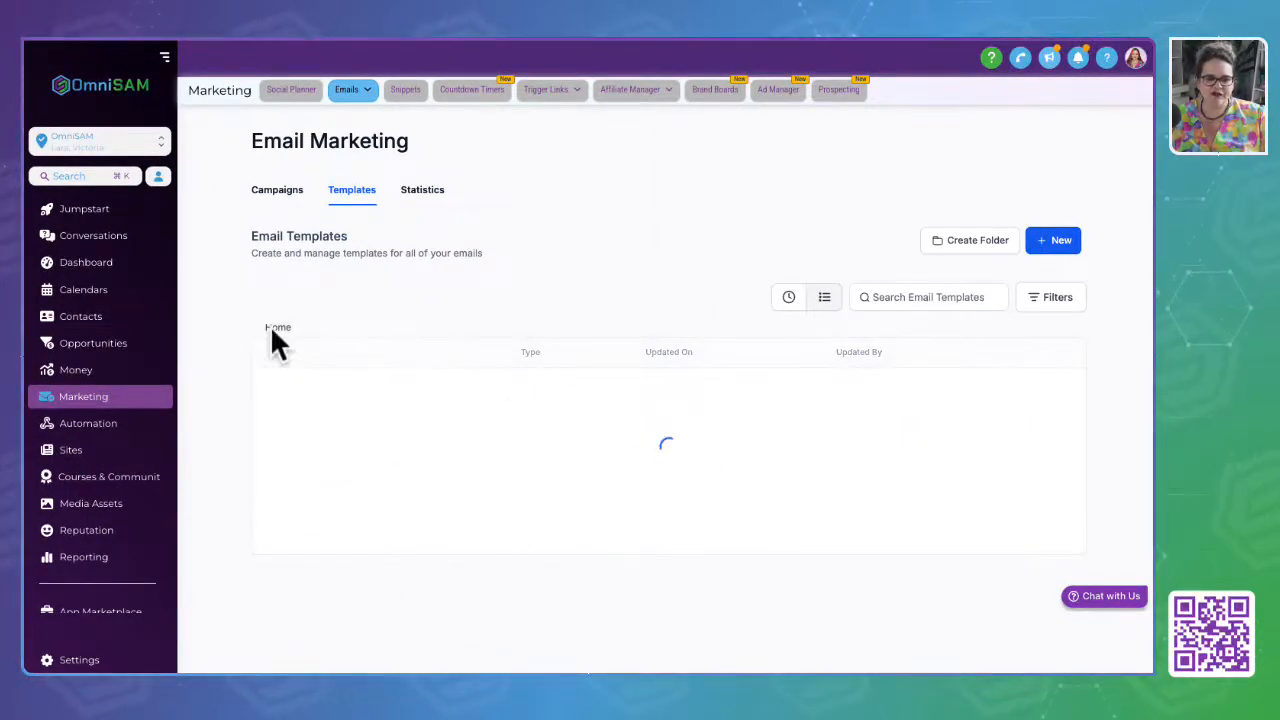
scroll(428, 468, "down", 3)
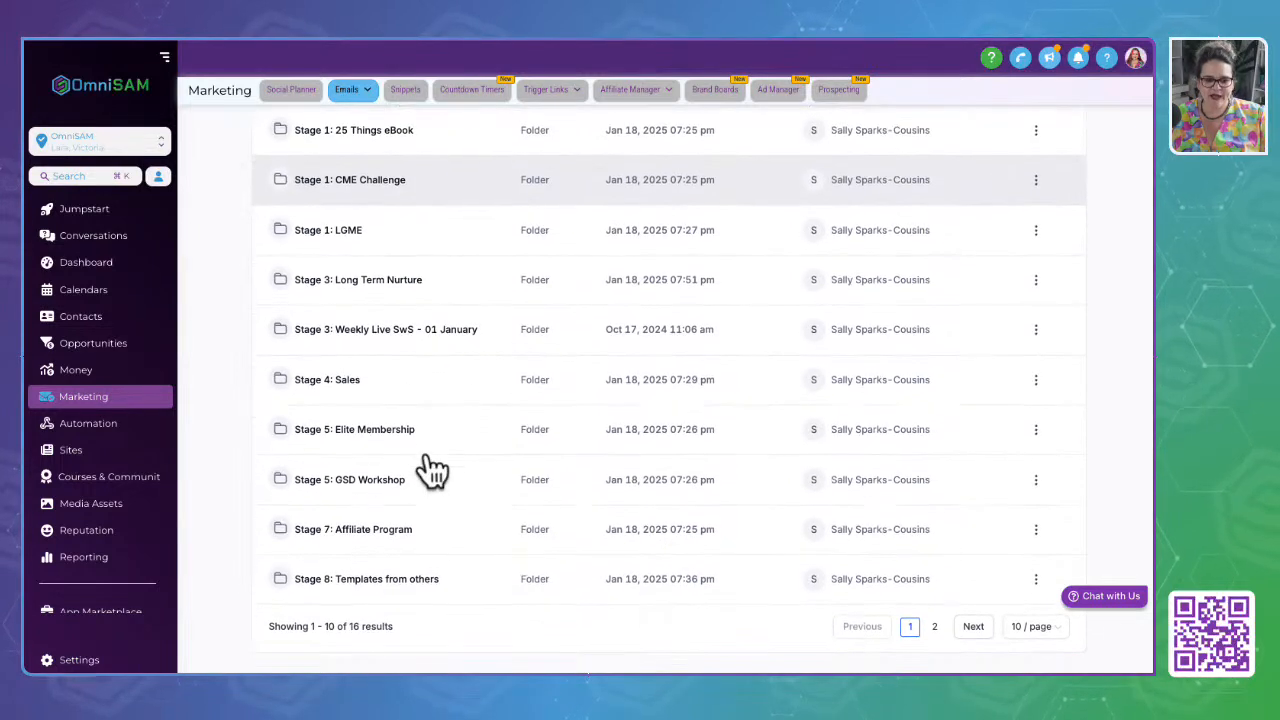
left_click(934, 626)
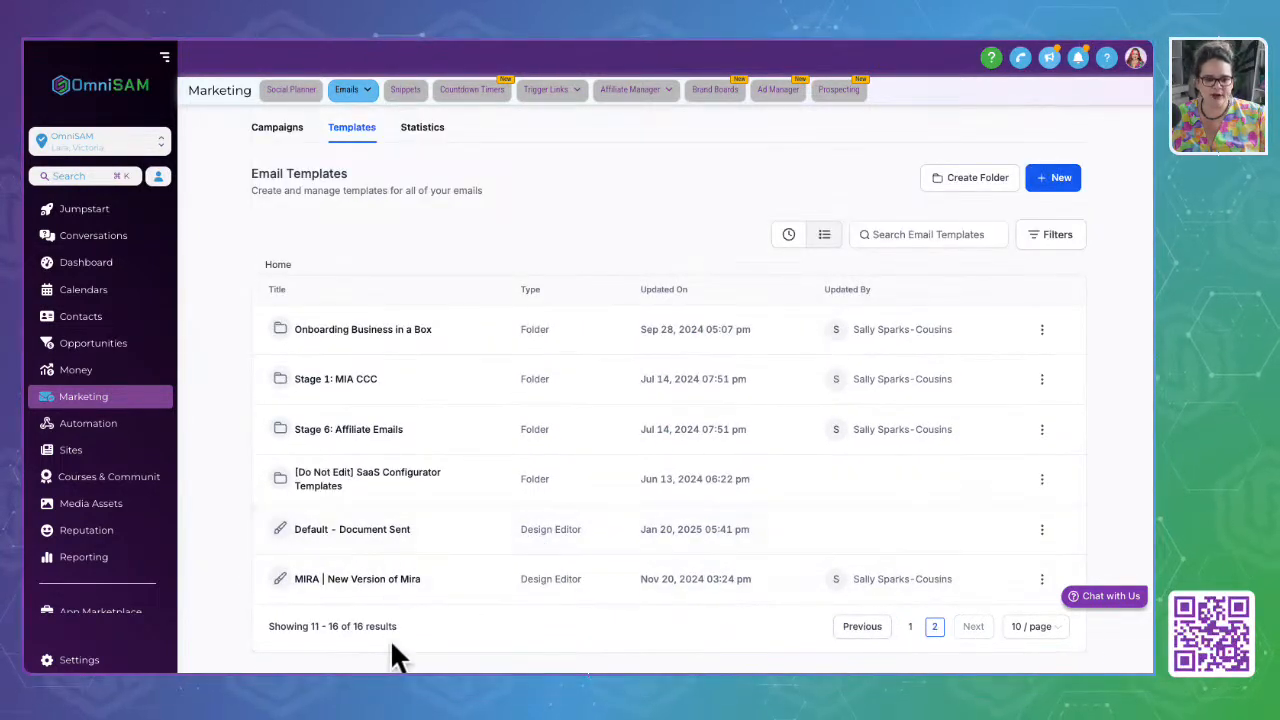
left_click(909, 627)
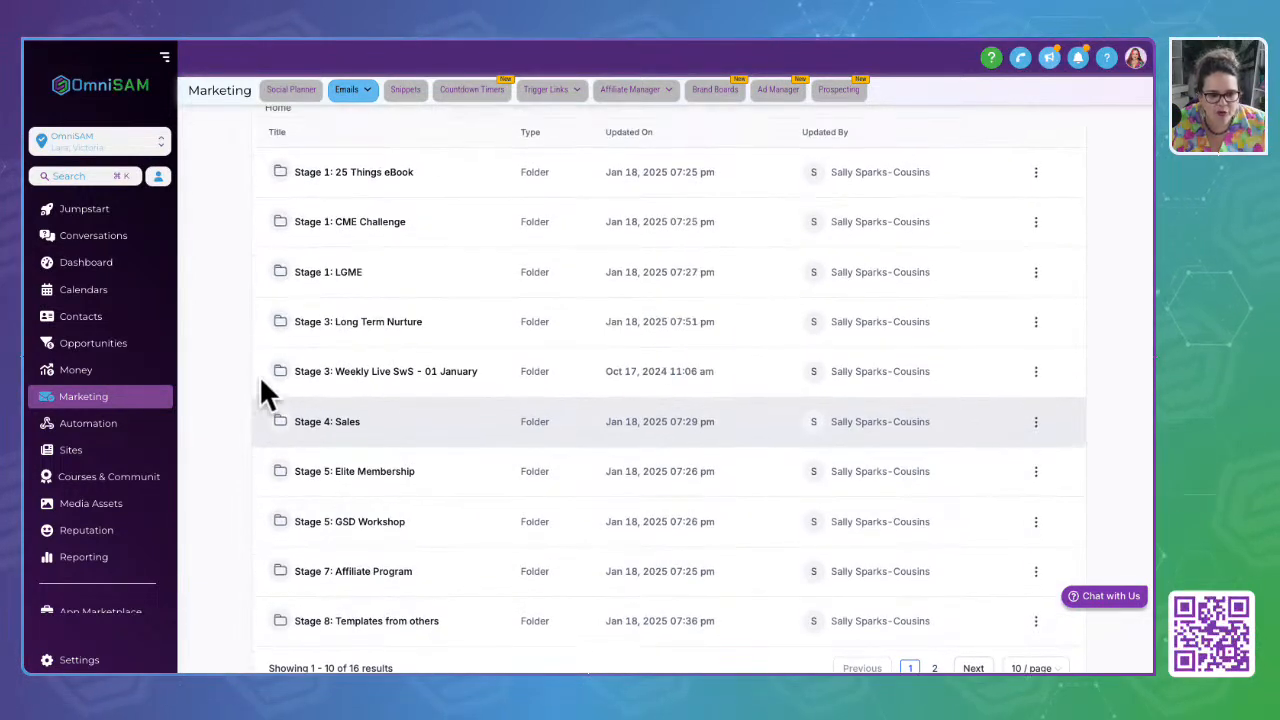
Open the July Year 2 Week 4 template from the Stage 3: Long Term Nurture folder and display its template settings
left_click(339, 326)
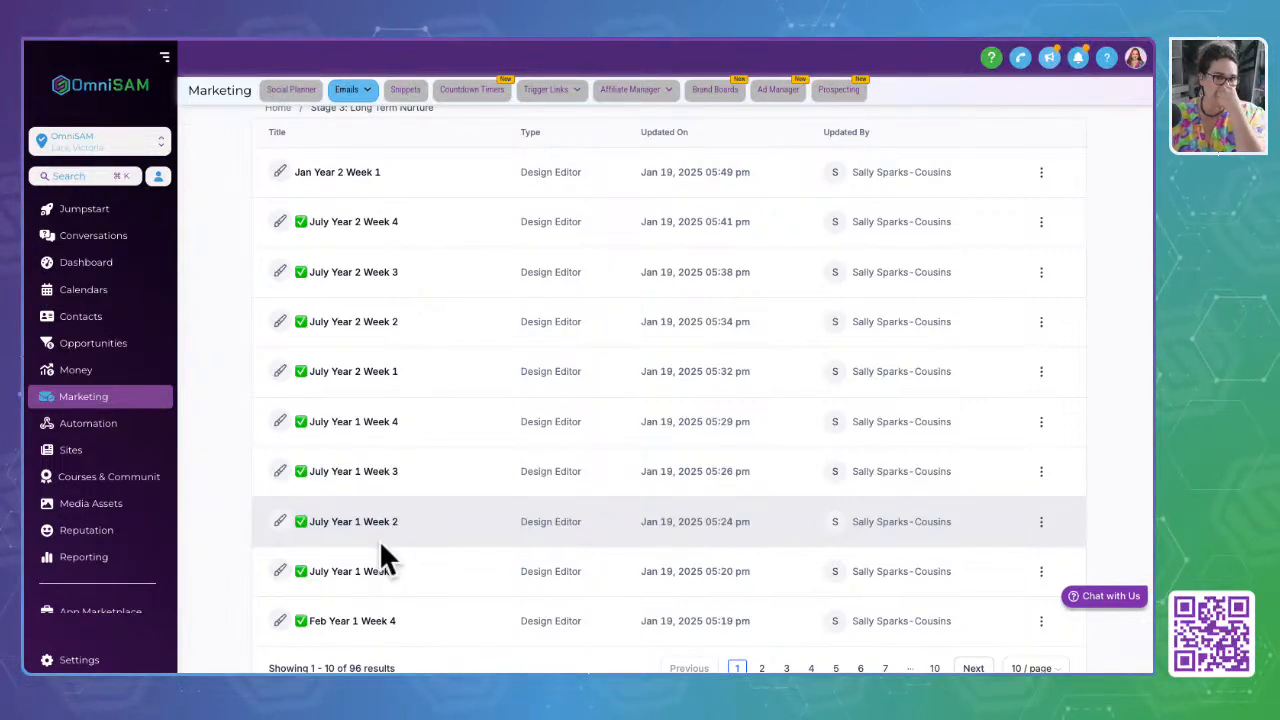
left_click(372, 224)
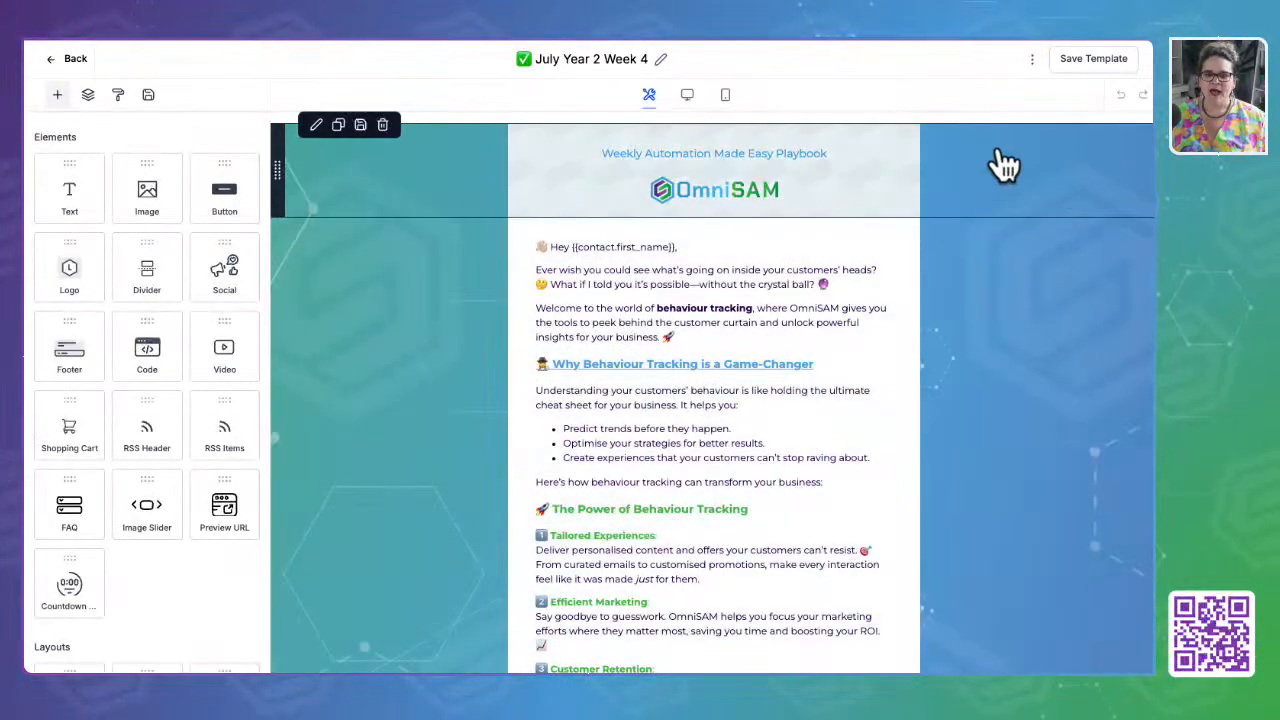
left_click(1033, 60)
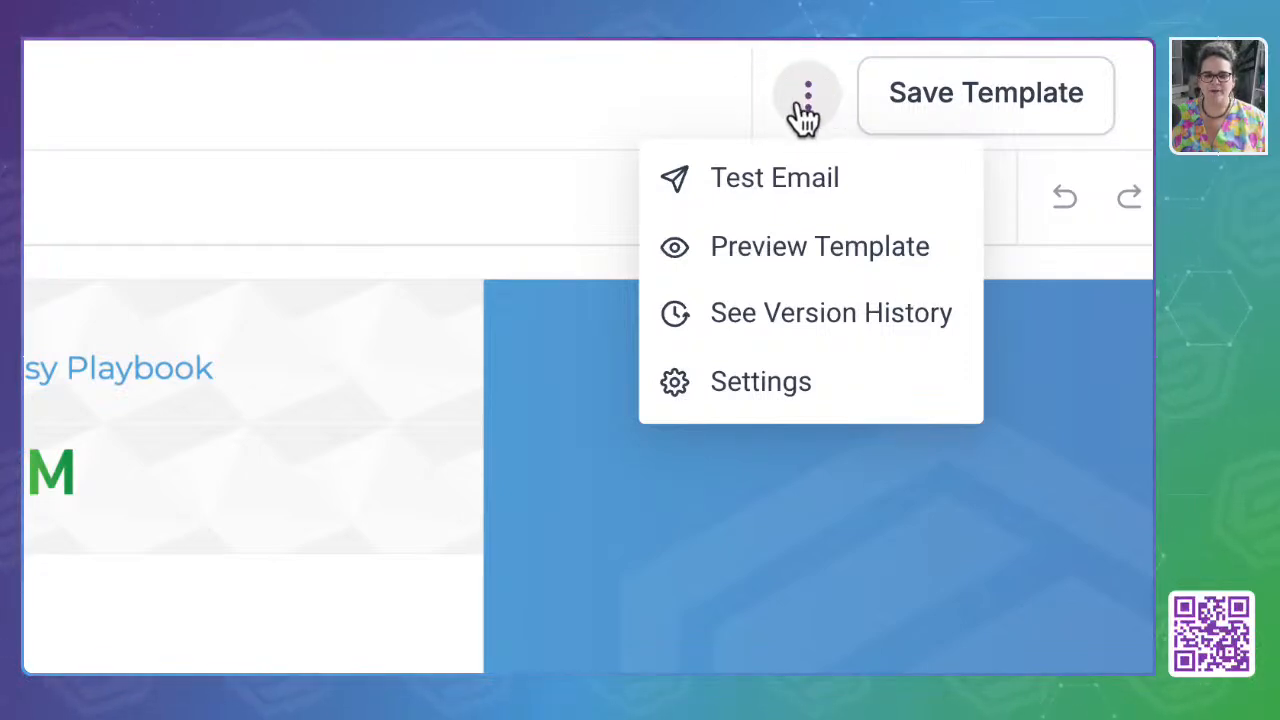
left_click(773, 403)
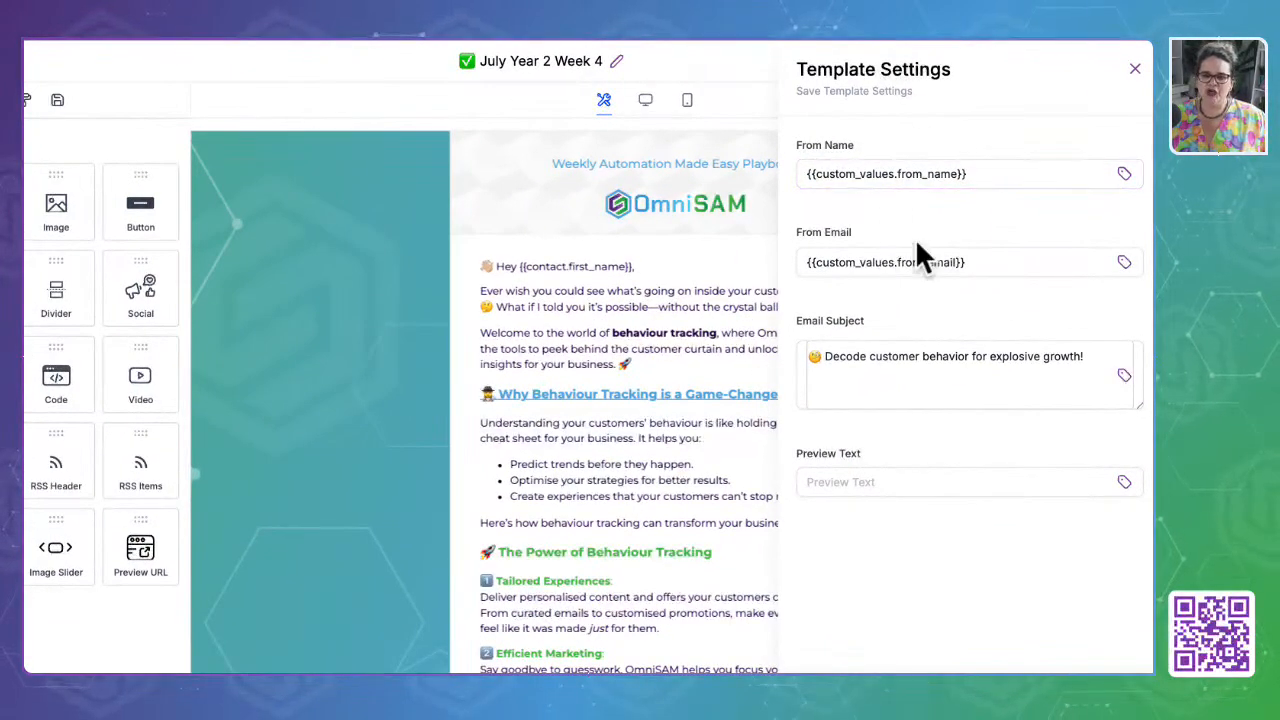
Examine the From Name, From Email, Email Subject and Preview Text fields of the template, and close the settings
left_click_drag(990, 173, 770, 195)
left_click_drag(987, 264, 766, 271)
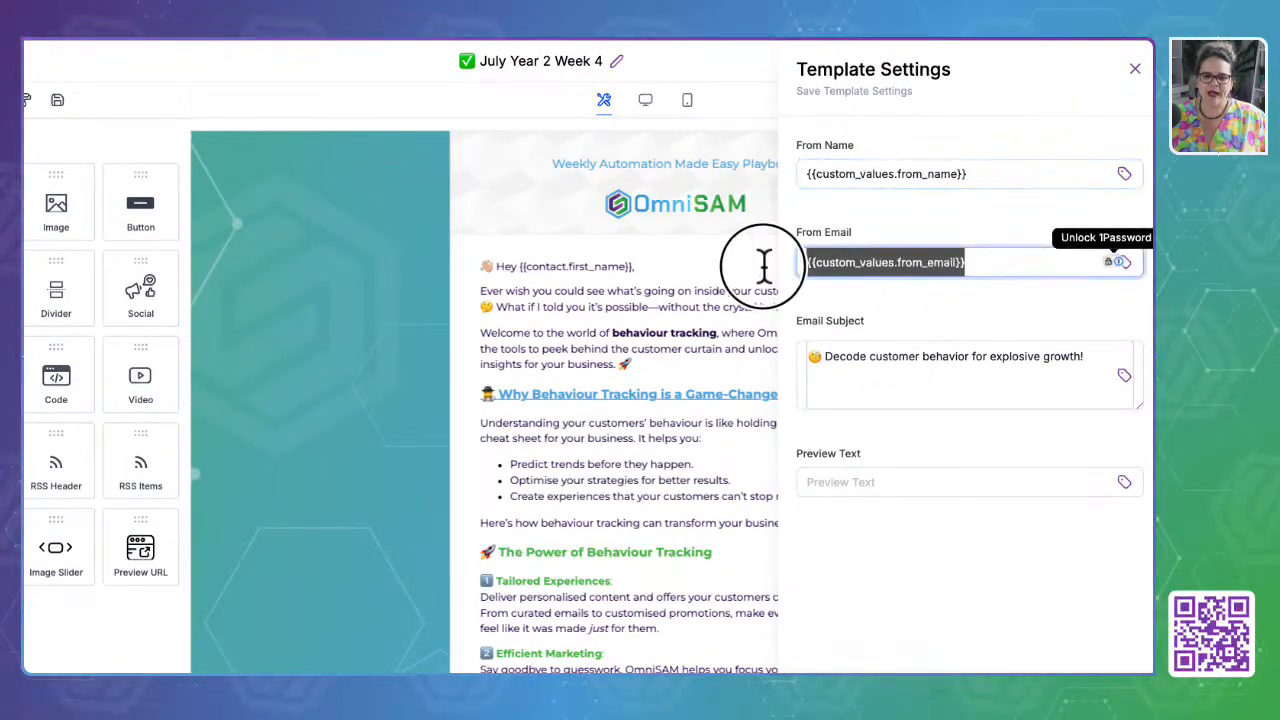
left_click_drag(1089, 356, 776, 347)
left_click(903, 482)
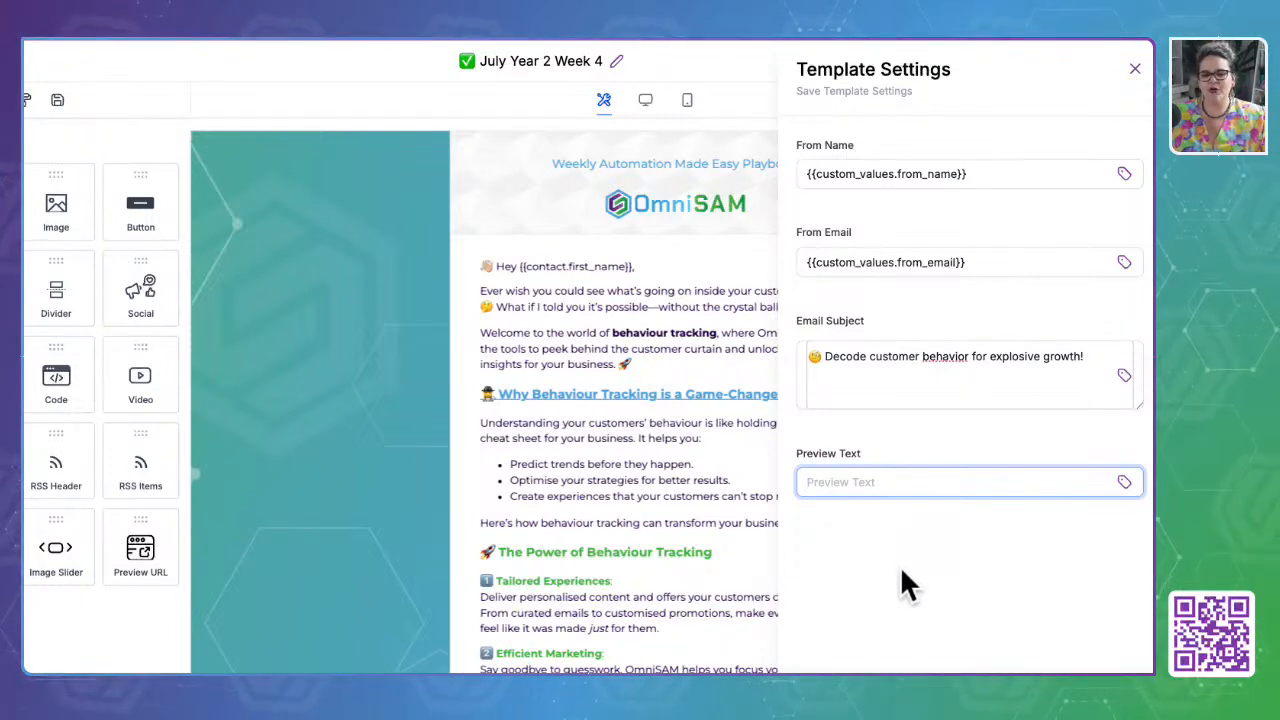
left_click_drag(1100, 355, 791, 356)
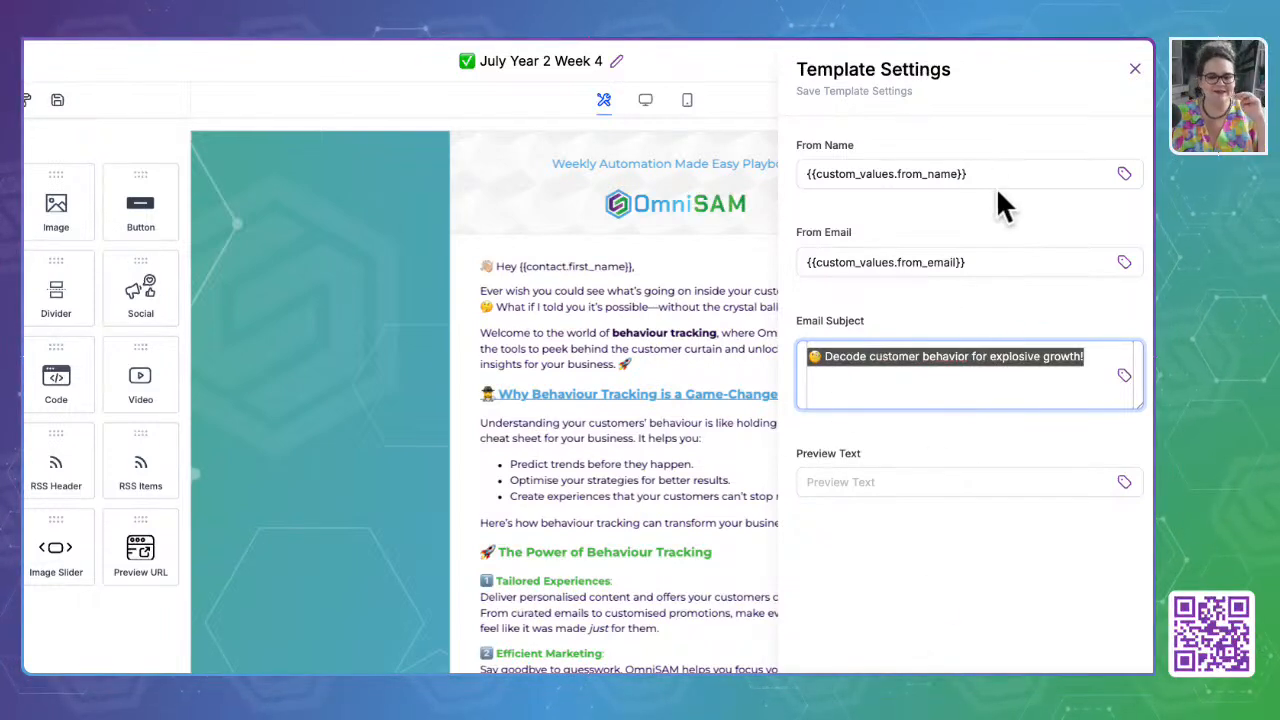
left_click(1136, 72)
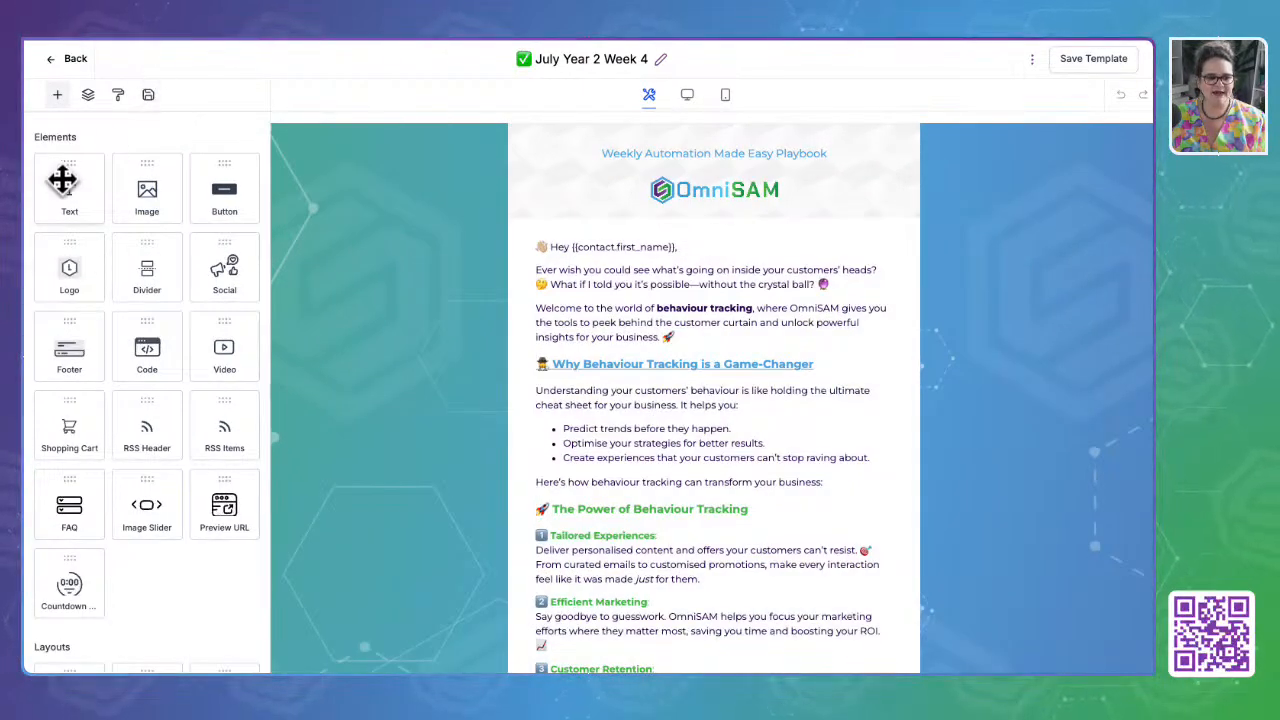
Look over the available elements and layouts, try a Text element above the email's greeting, and delete it again
scroll(101, 505, "down", 2)
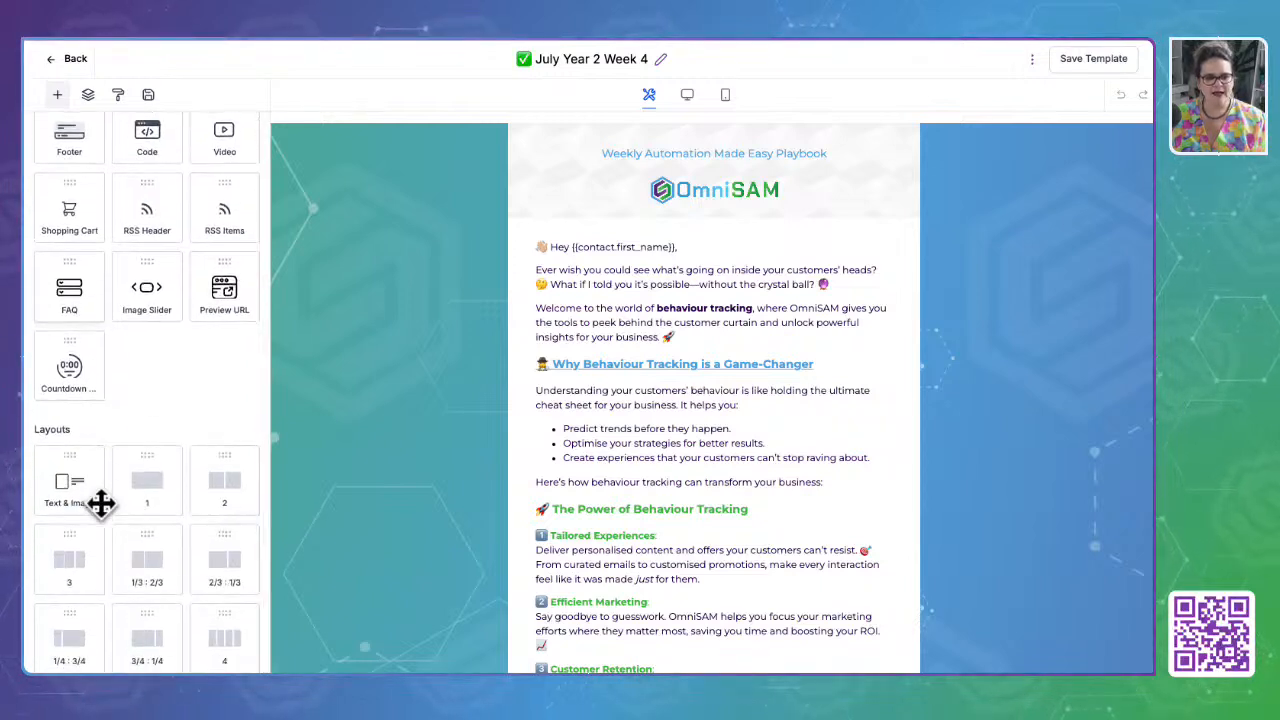
scroll(101, 505, "up", 2)
left_click_drag(91, 203, 788, 232)
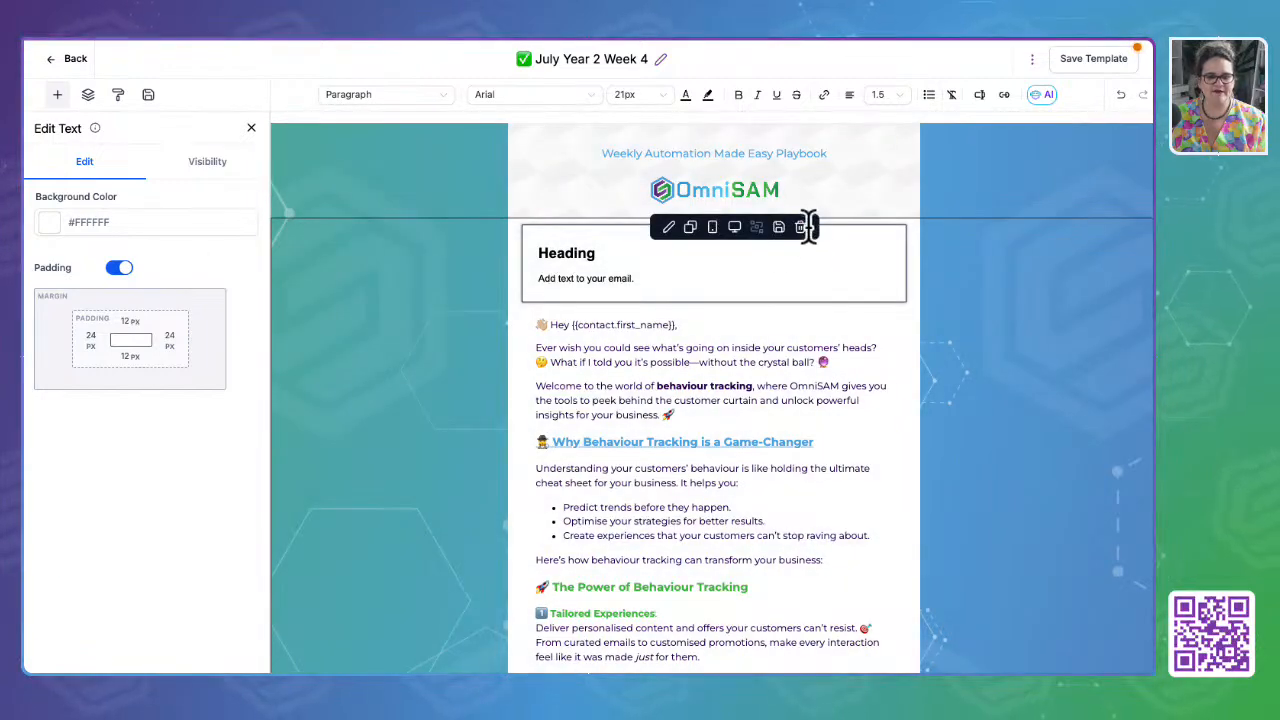
left_click(801, 227)
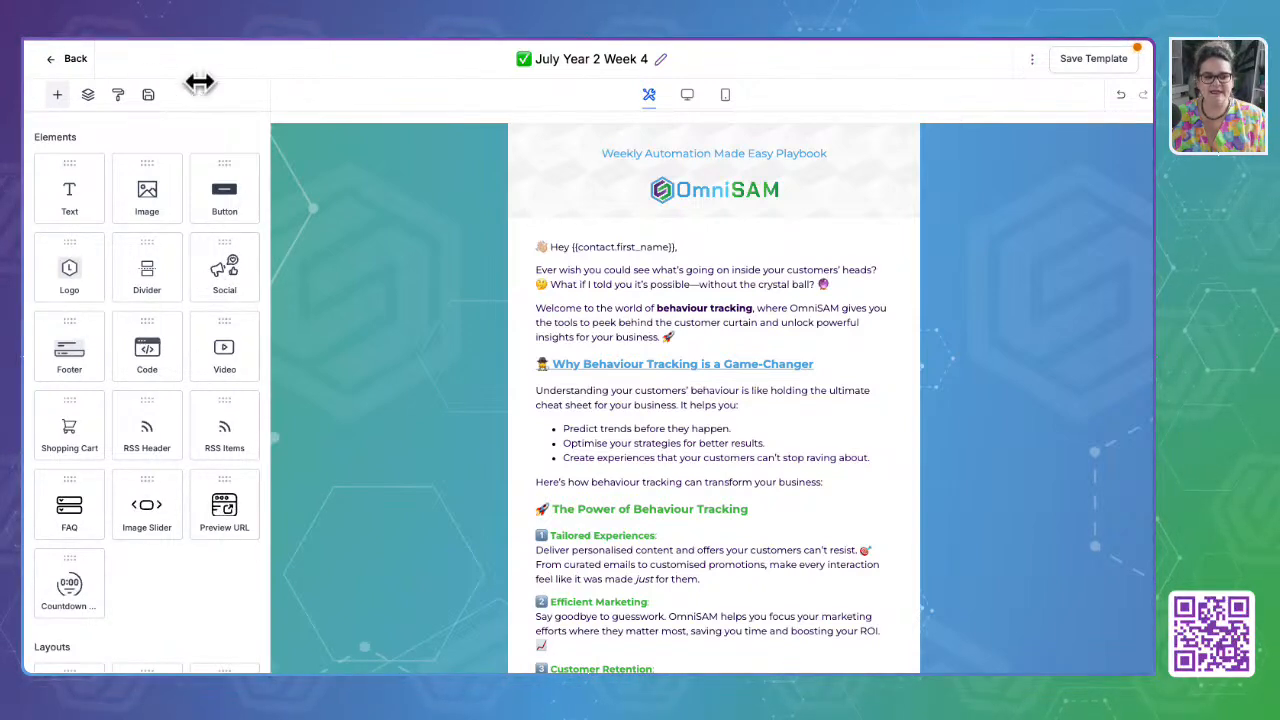
Insert the saved OmniSAM header section below the existing header and delete the duplicate again
left_click(148, 96)
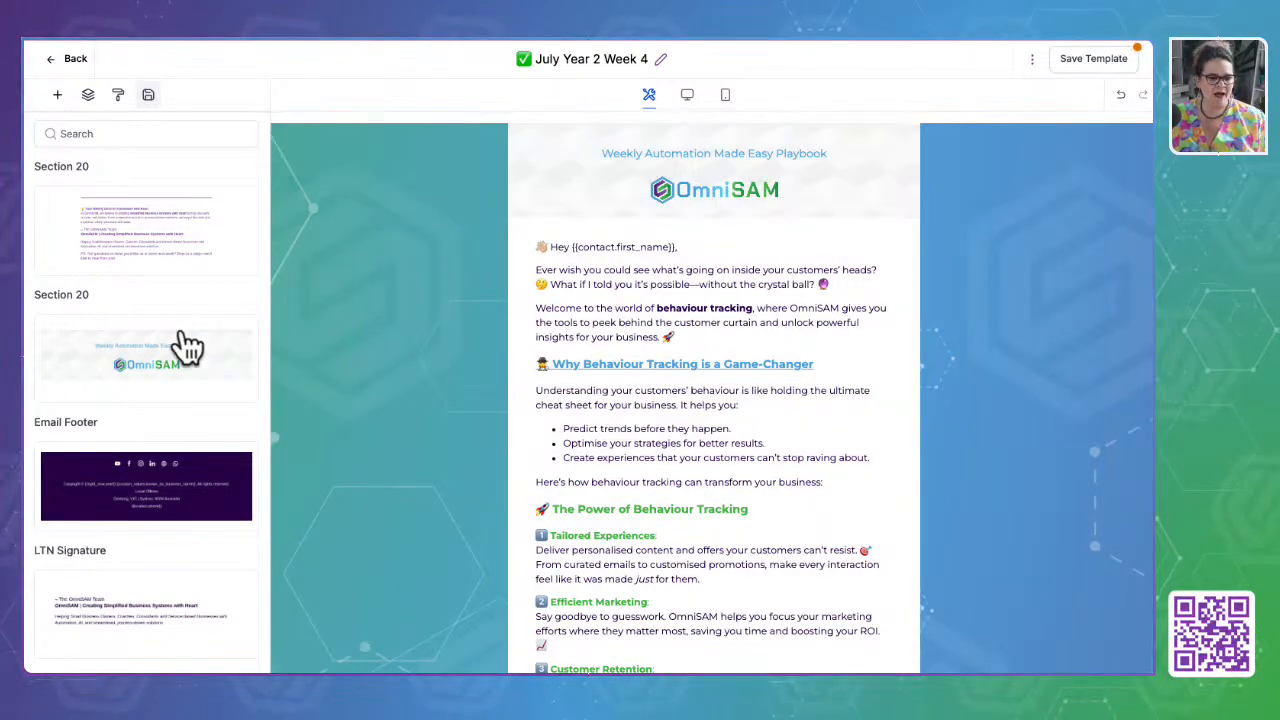
left_click_drag(178, 360, 686, 248)
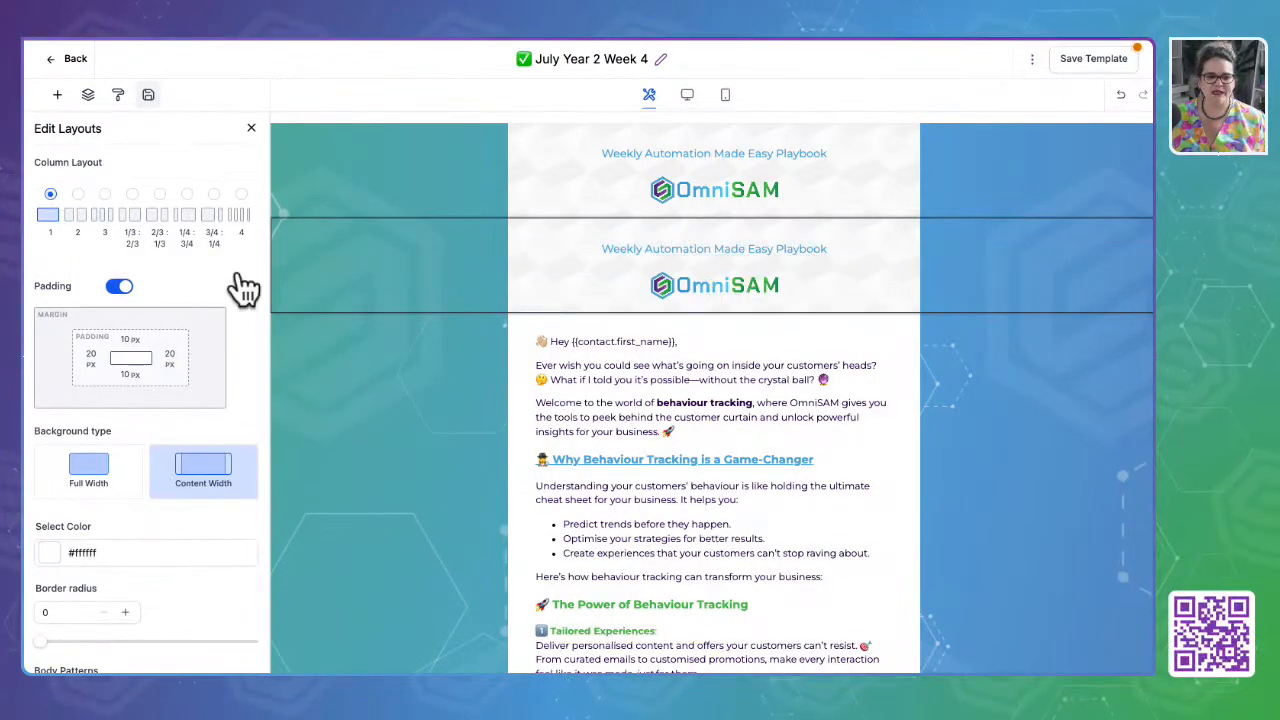
left_click(383, 221)
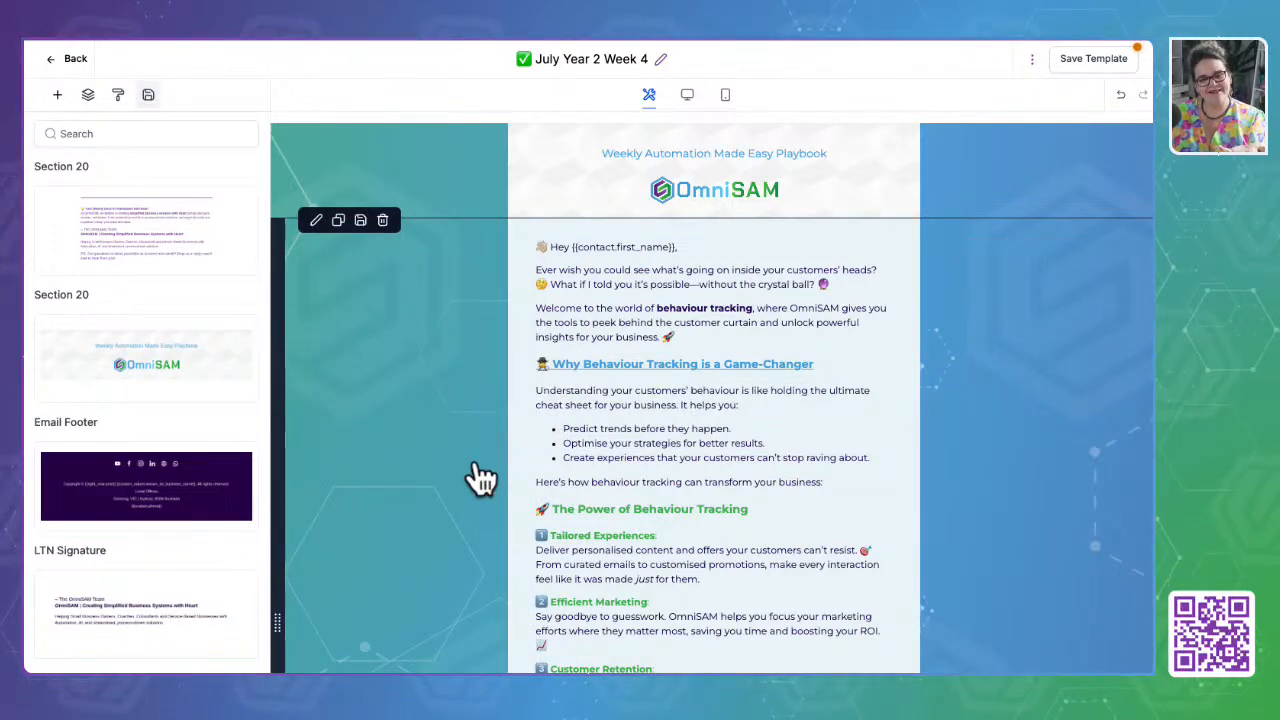
Insert the saved Email Footer section next to the existing footer at the end of the email and delete the duplicate again
scroll(481, 478, "down", 15)
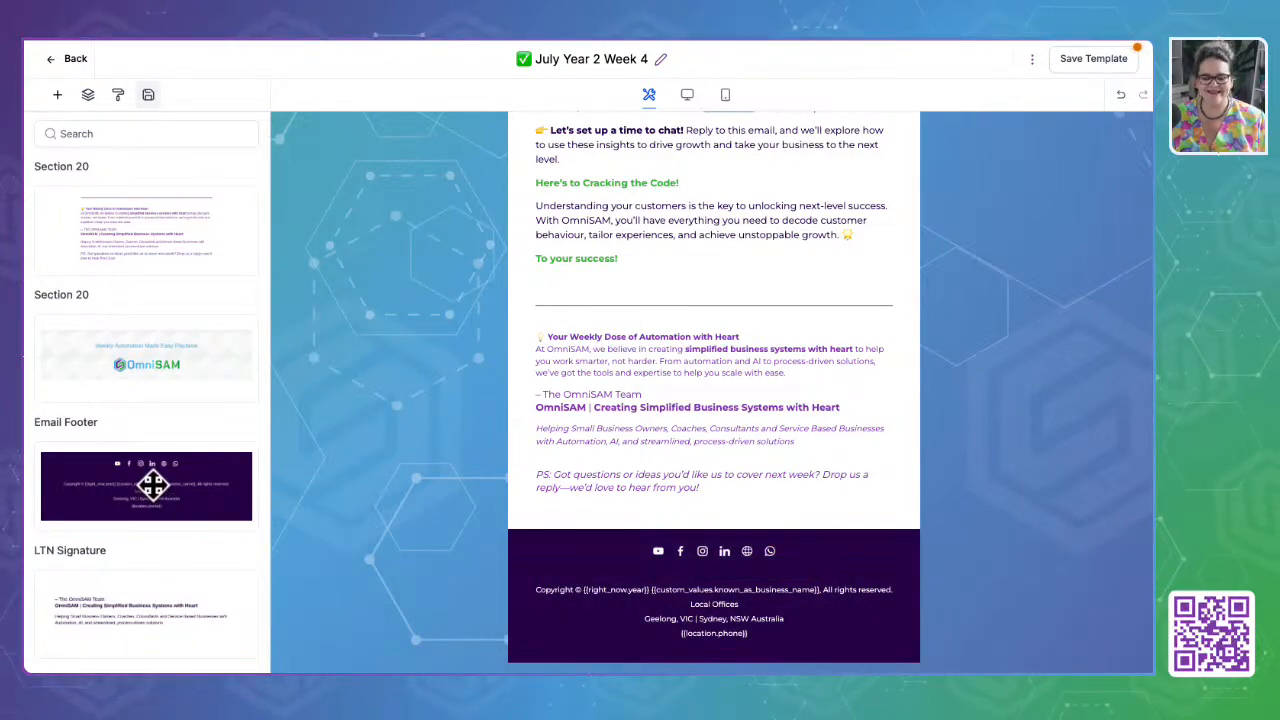
mouse_move(332, 614)
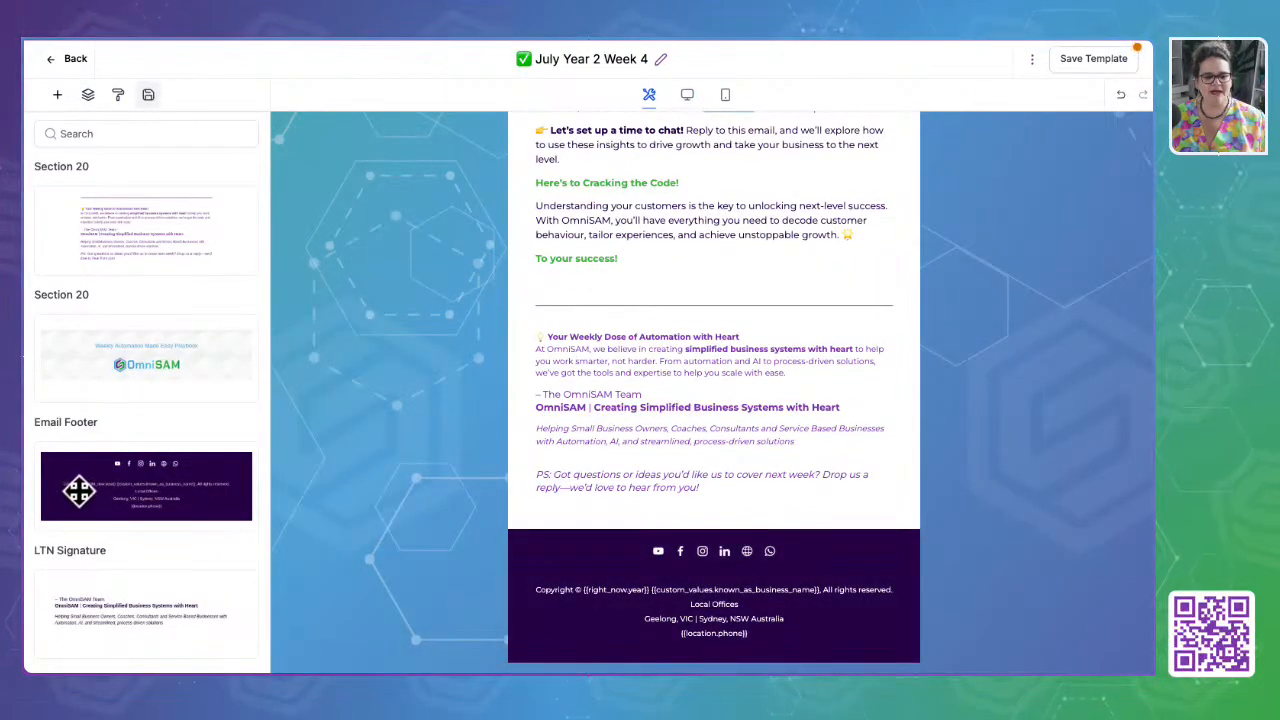
left_click_drag(78, 490, 552, 497)
left_click(552, 497)
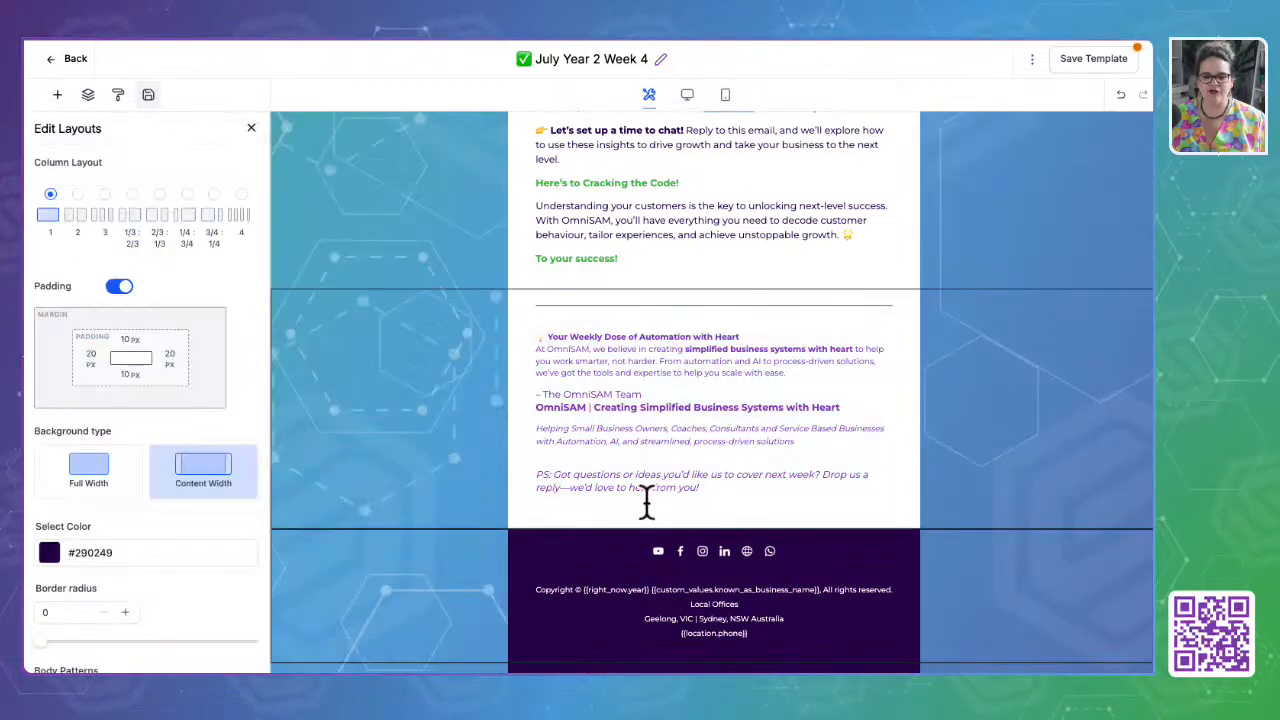
left_click(382, 531)
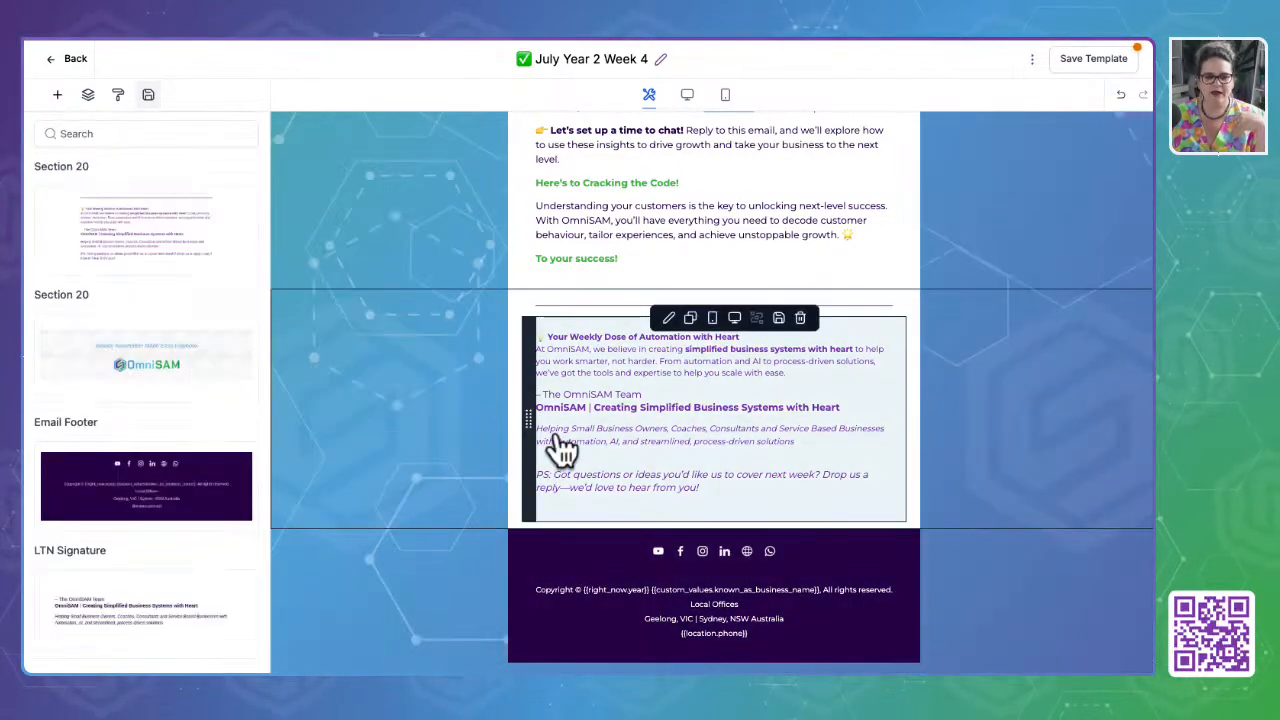
Save the July Year 2 Week 4 template and return to the email templates in its folder
scroll(560, 450, "up", 10)
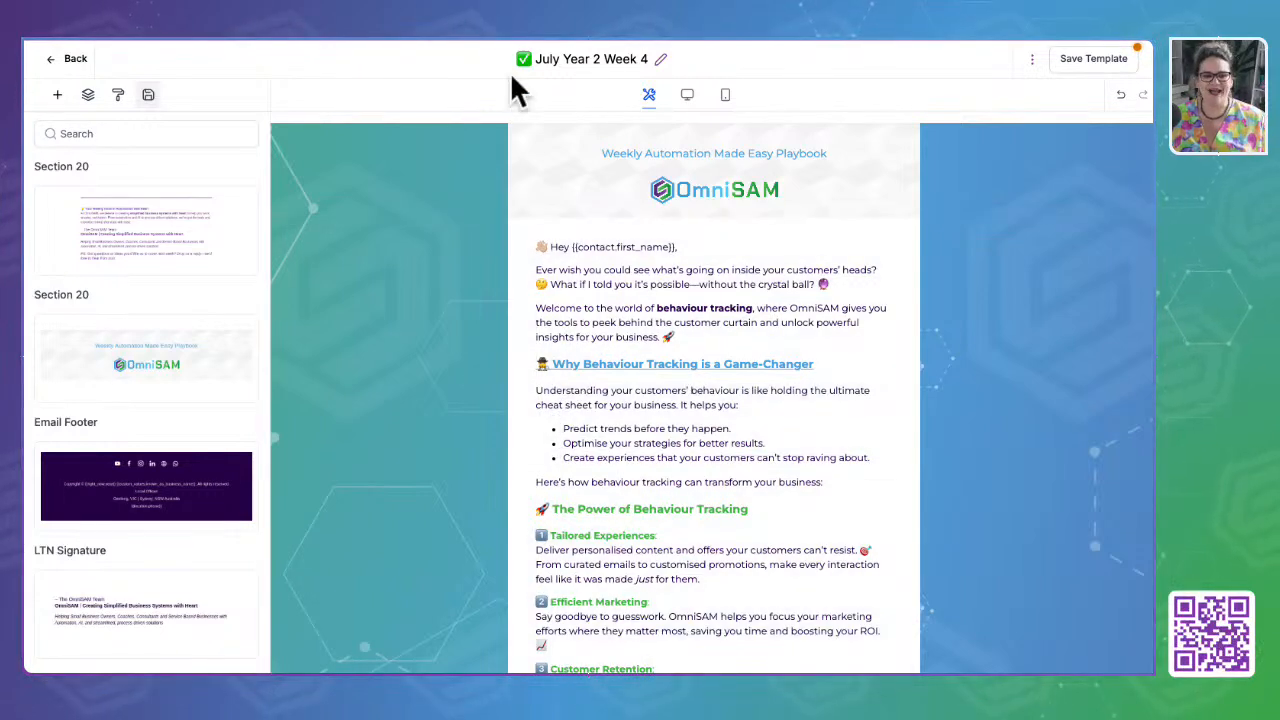
left_click_drag(545, 62, 517, 60)
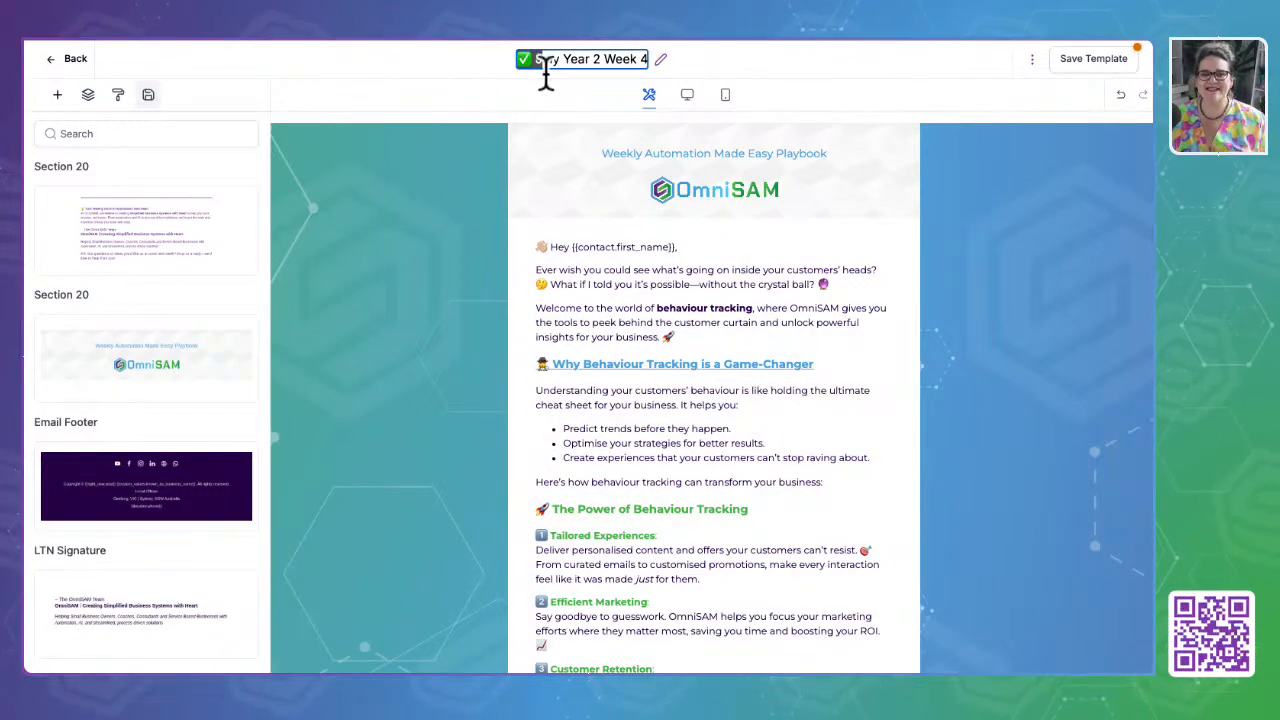
left_click(818, 76)
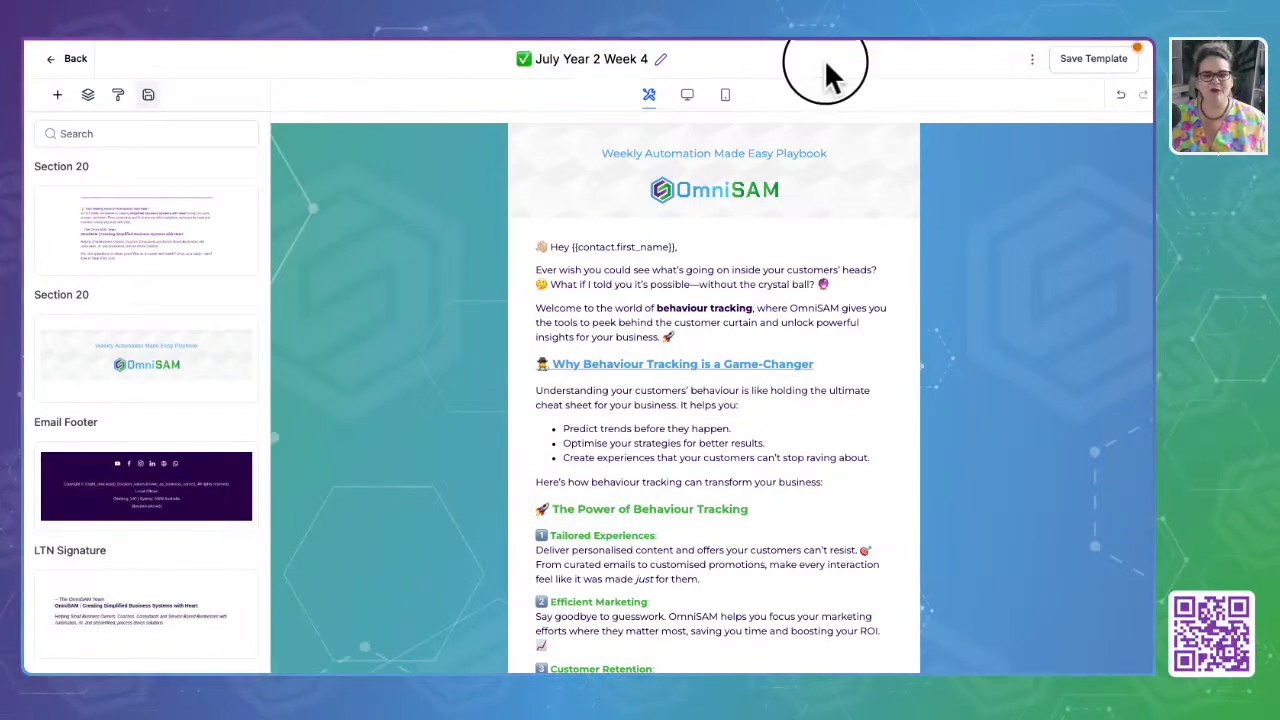
left_click(1097, 62)
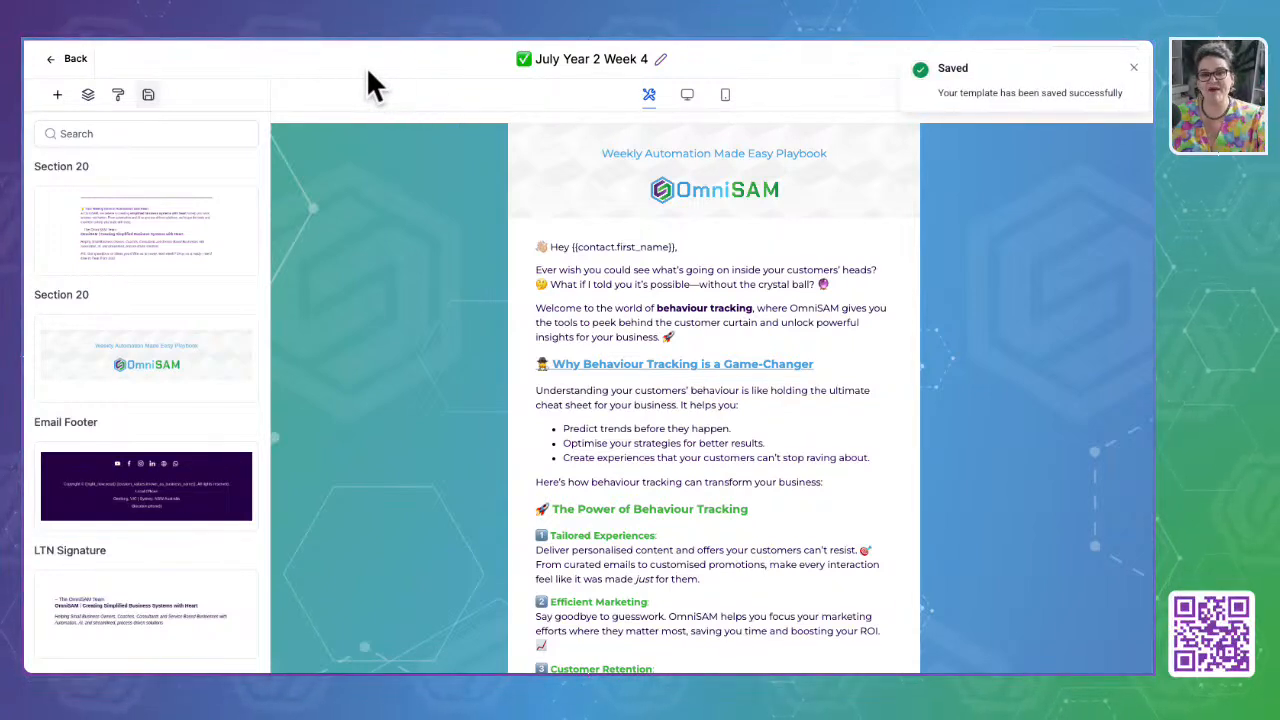
left_click(71, 57)
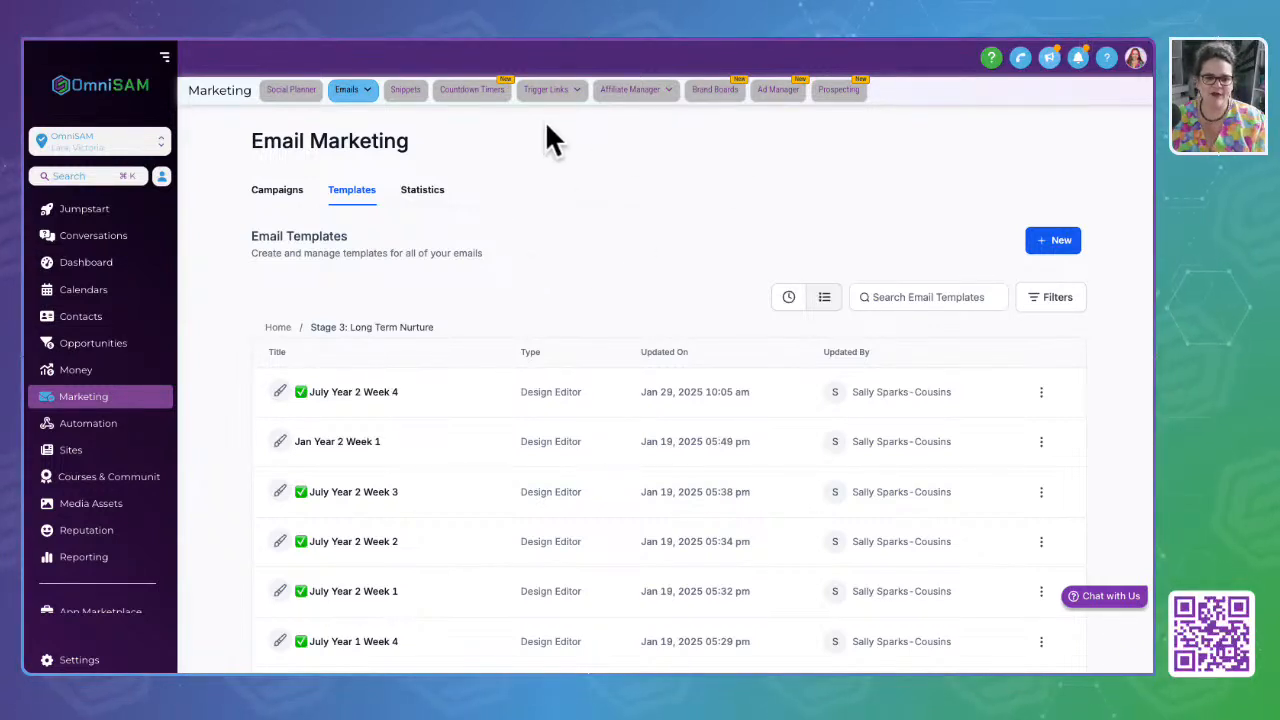
Open the marketing Snippets and look over the snippet names, their bodies and the snippet types that can be added
left_click(405, 92)
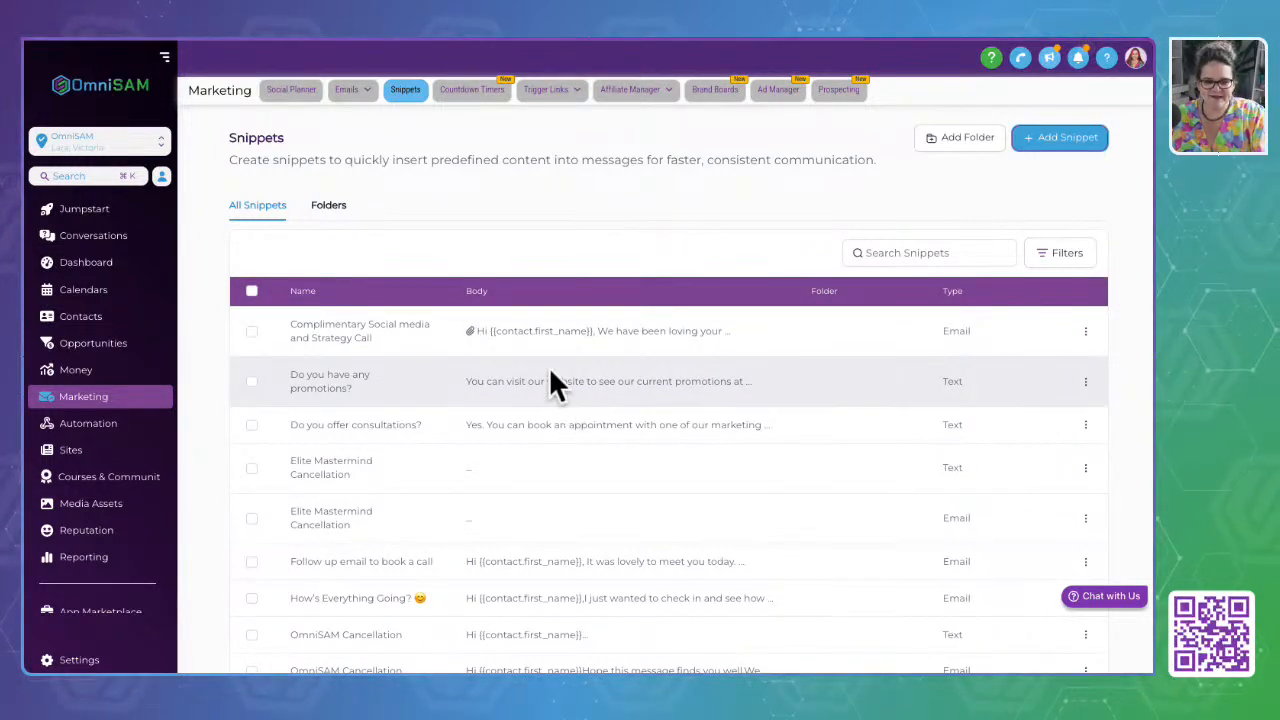
left_click_drag(468, 330, 759, 332)
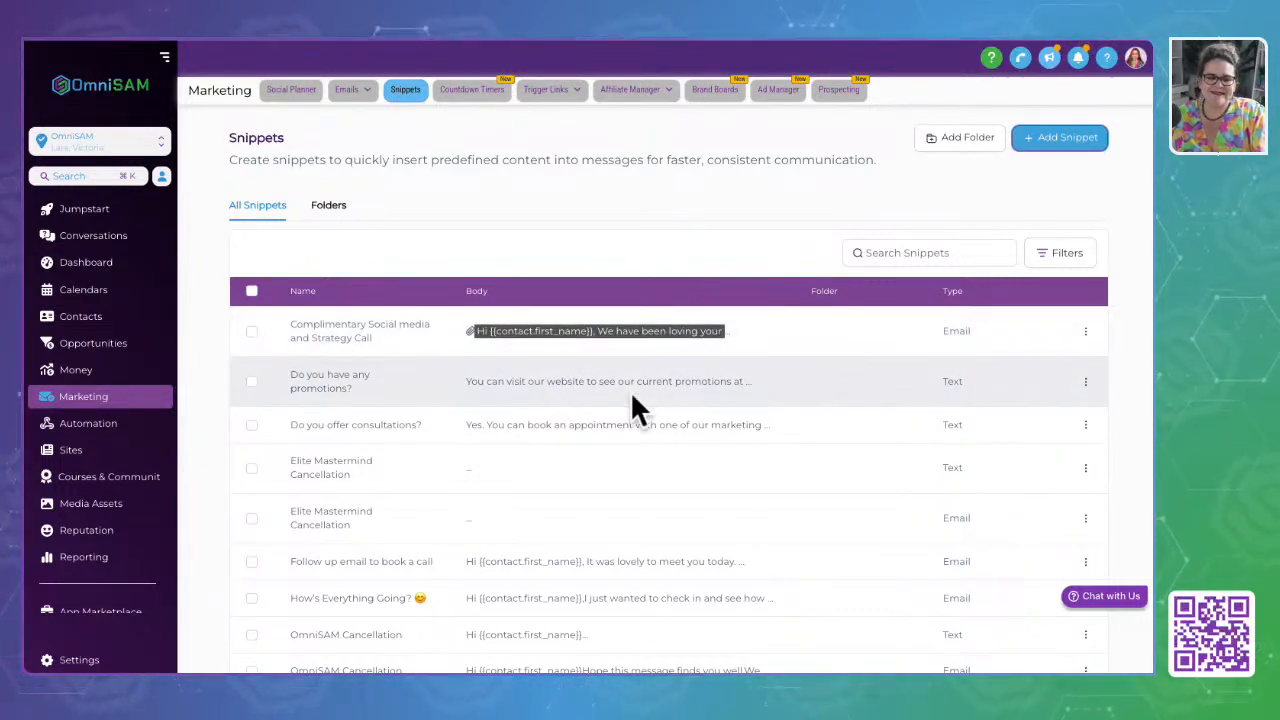
left_click(1065, 142)
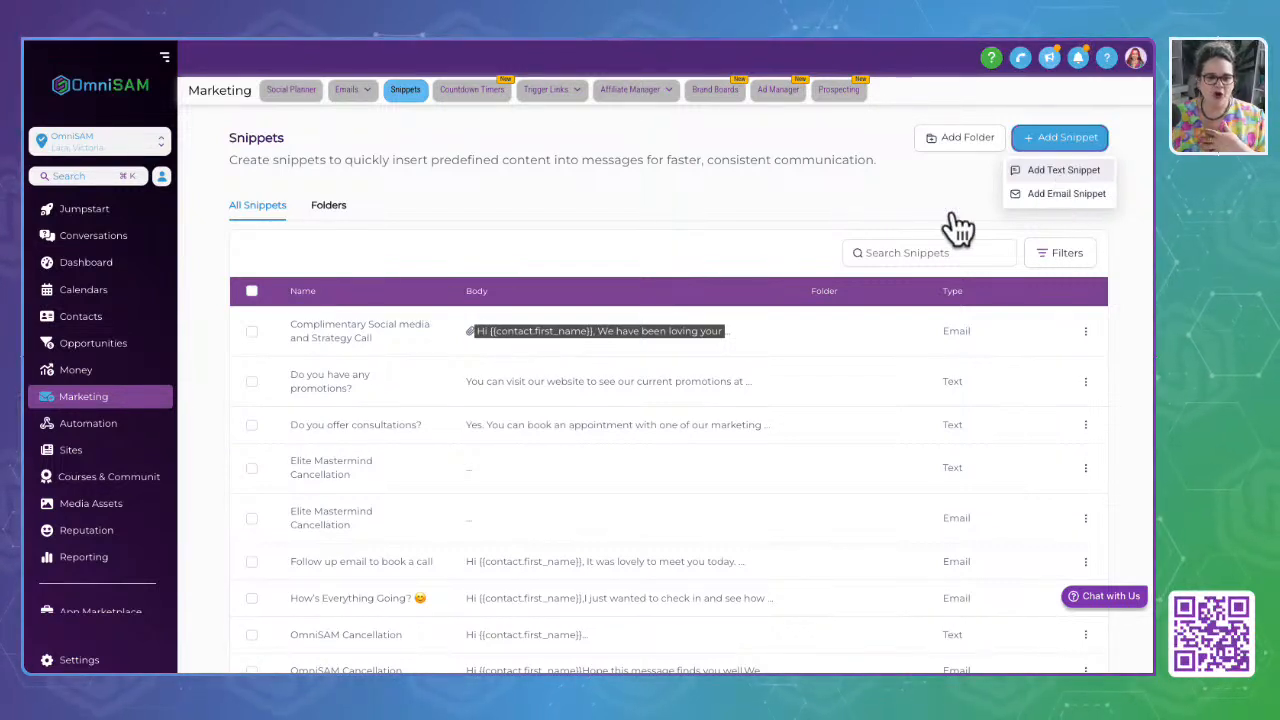
left_click(310, 343)
left_click_drag(285, 330, 399, 352)
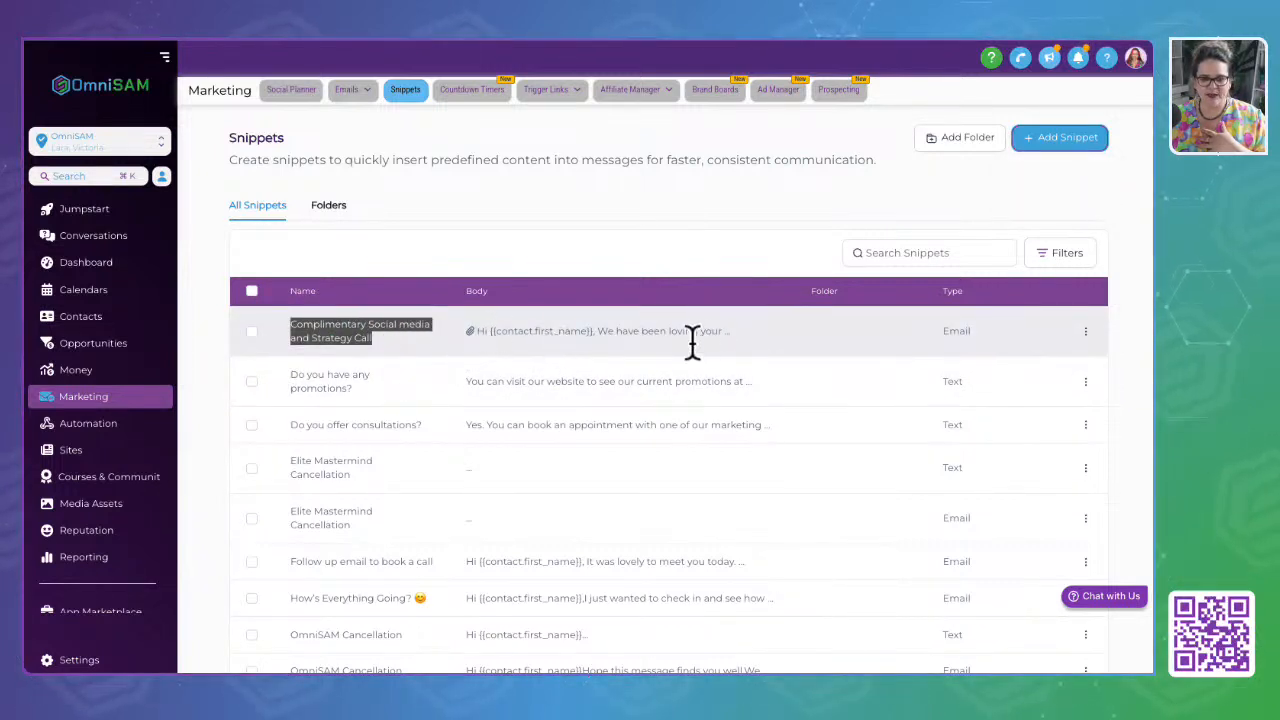
Open the Complimentary Social media and Strategy Call snippet for editing, read through its body, close it, and display the snippet folders
left_click(1085, 331)
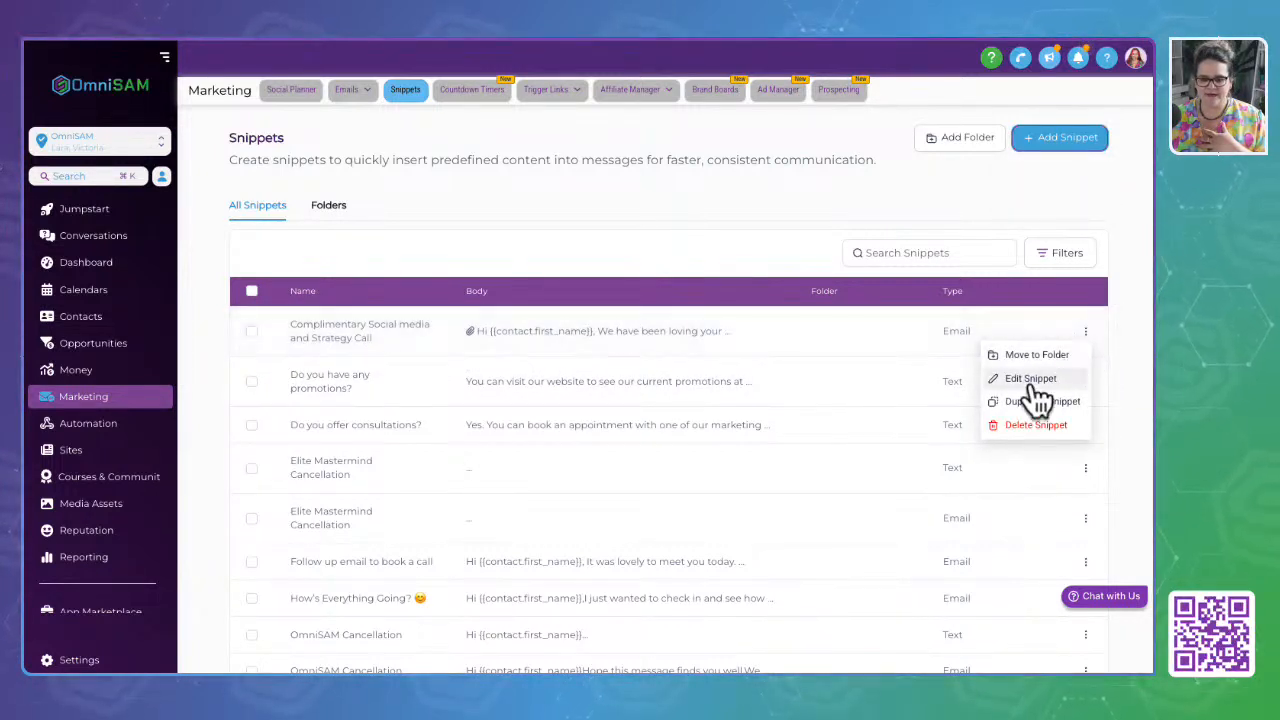
left_click(1030, 380)
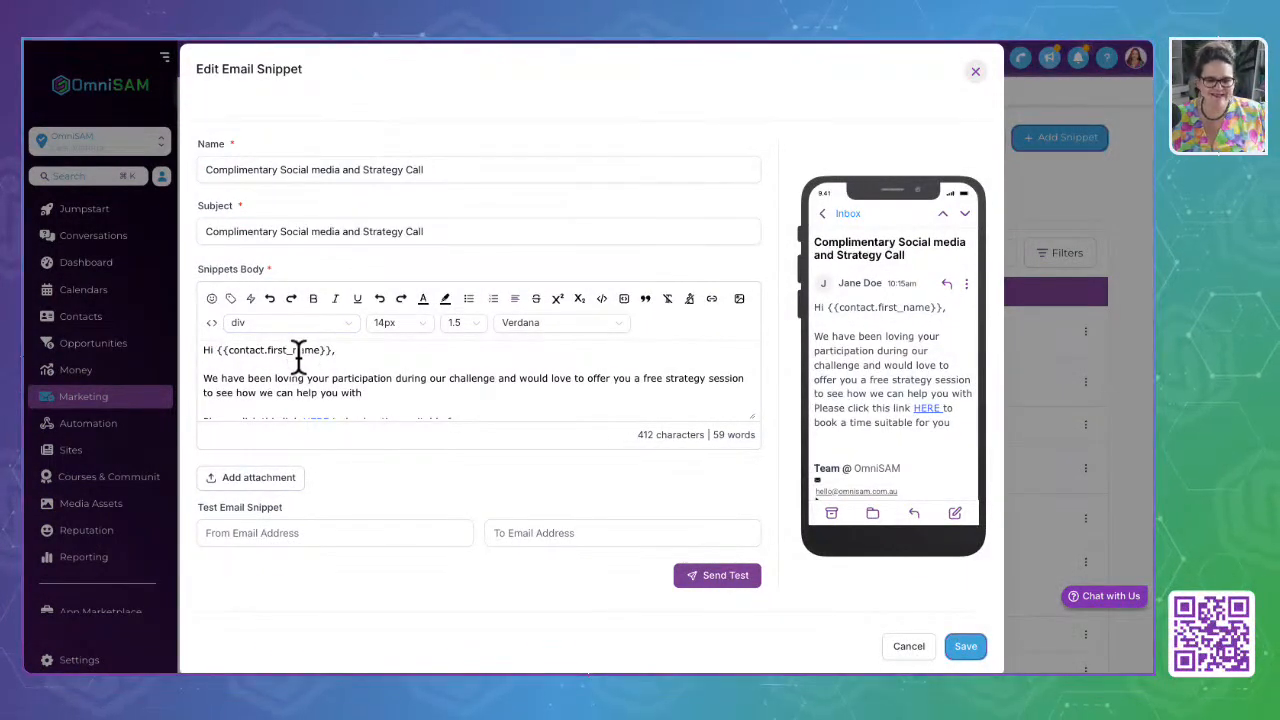
scroll(298, 355, "down", 5)
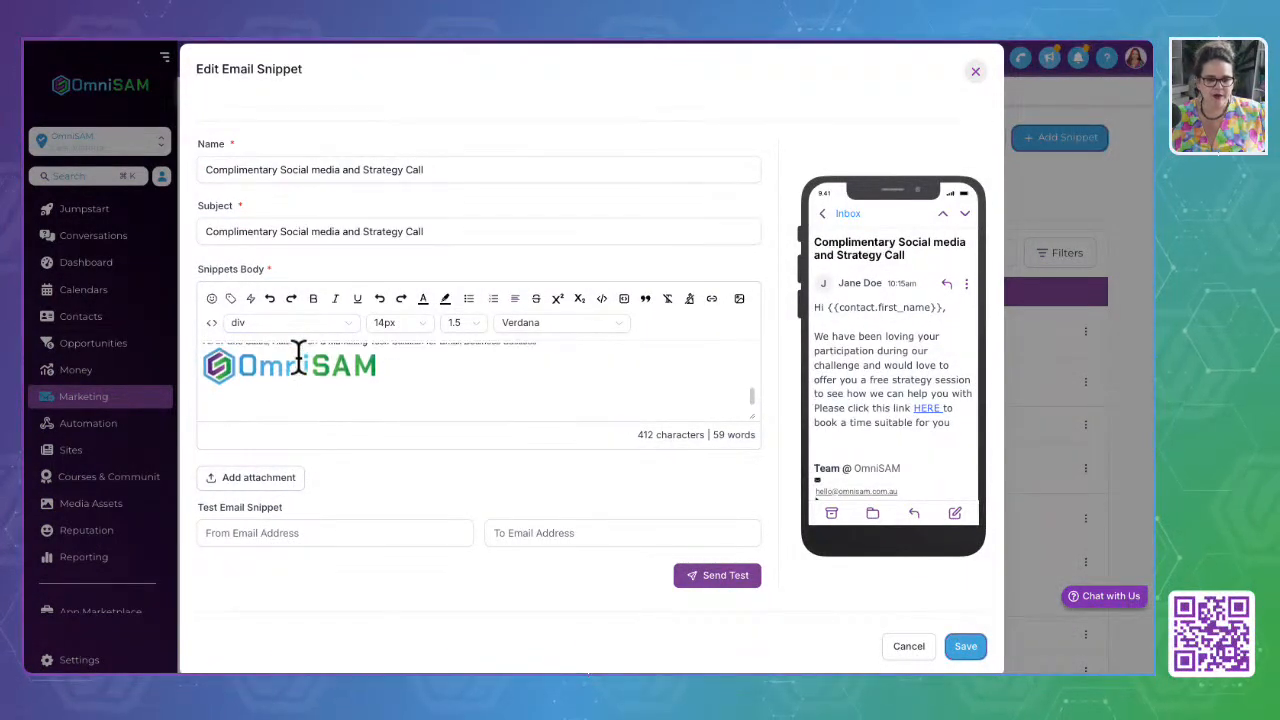
scroll(298, 355, "up", 5)
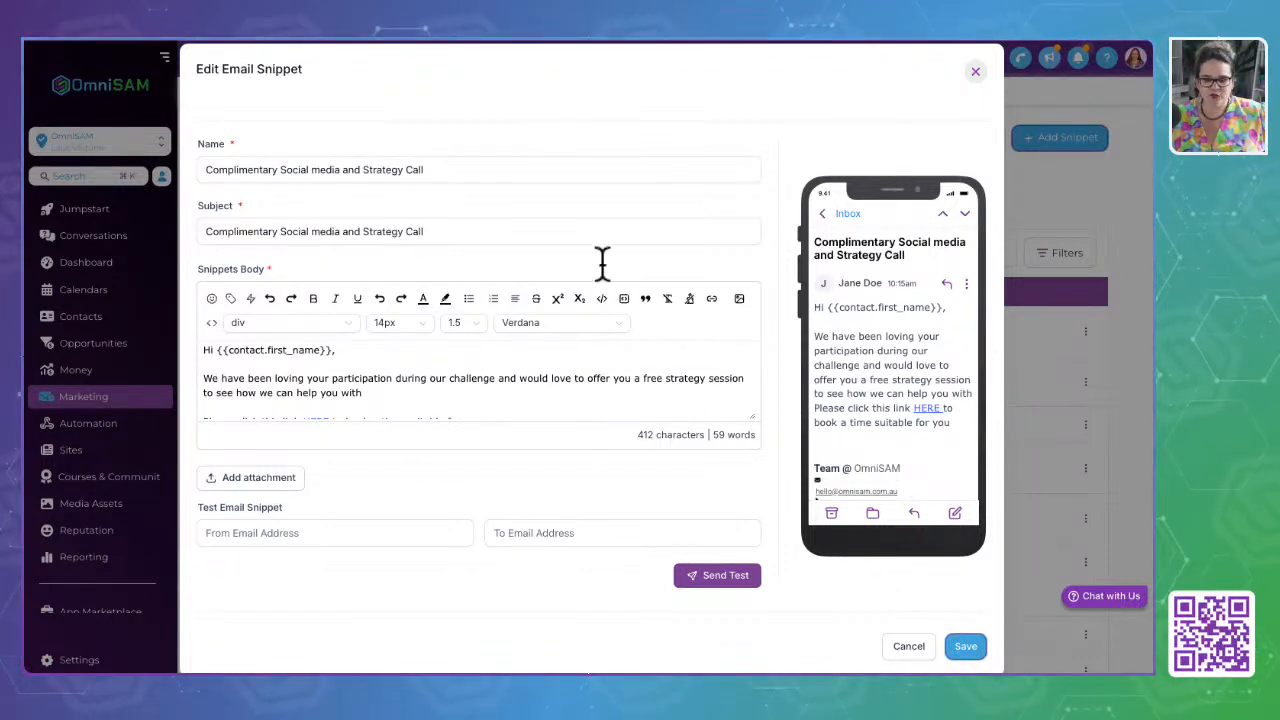
scroll(294, 380, "down", 5)
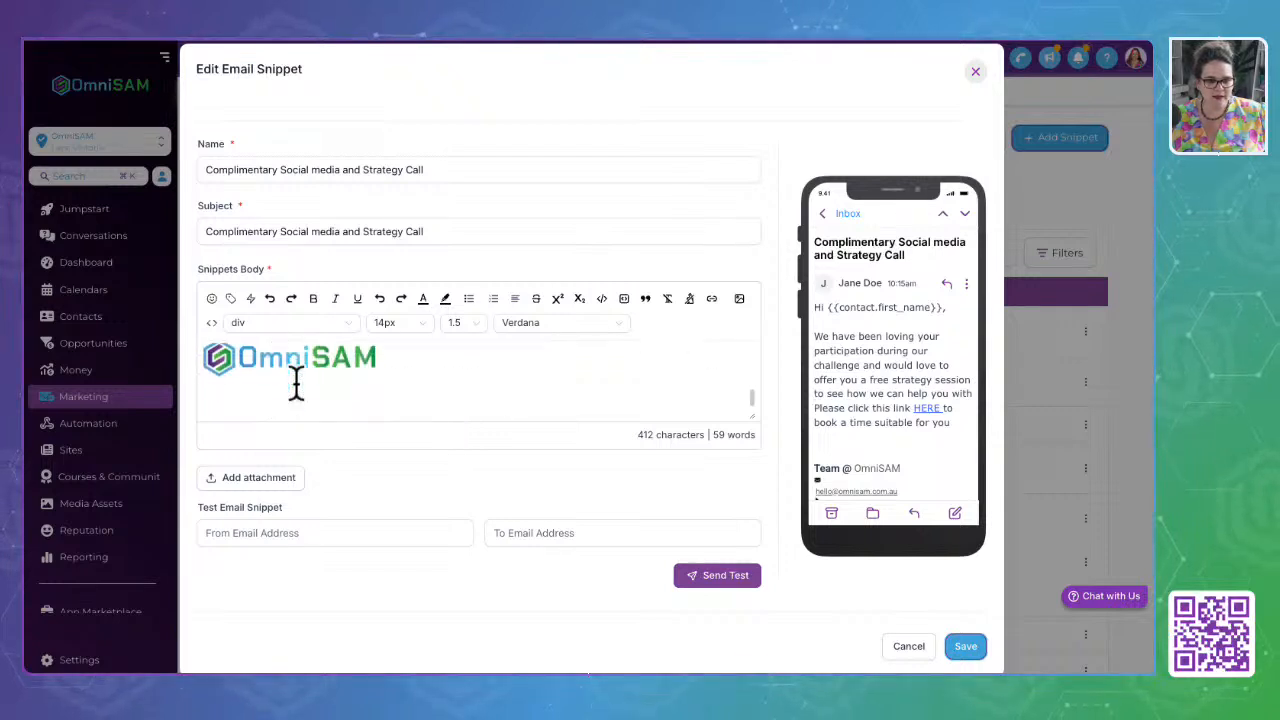
scroll(294, 380, "up", 5)
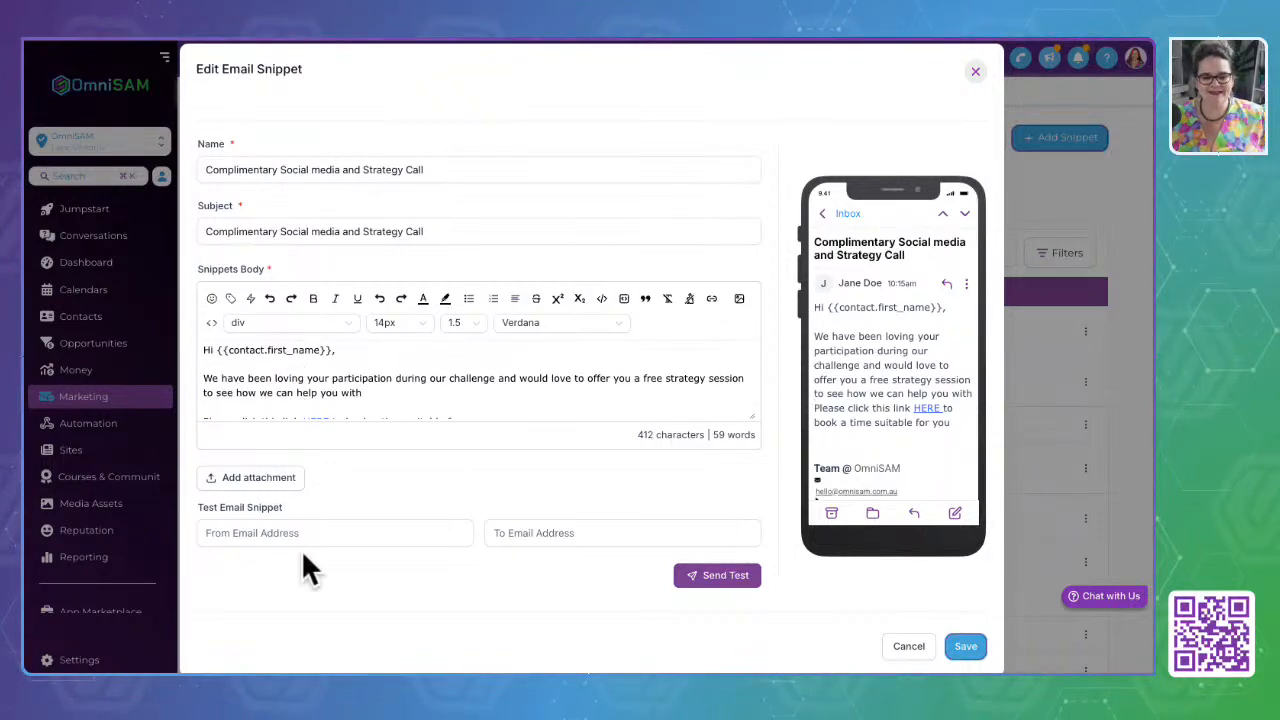
scroll(335, 375, "down", 5)
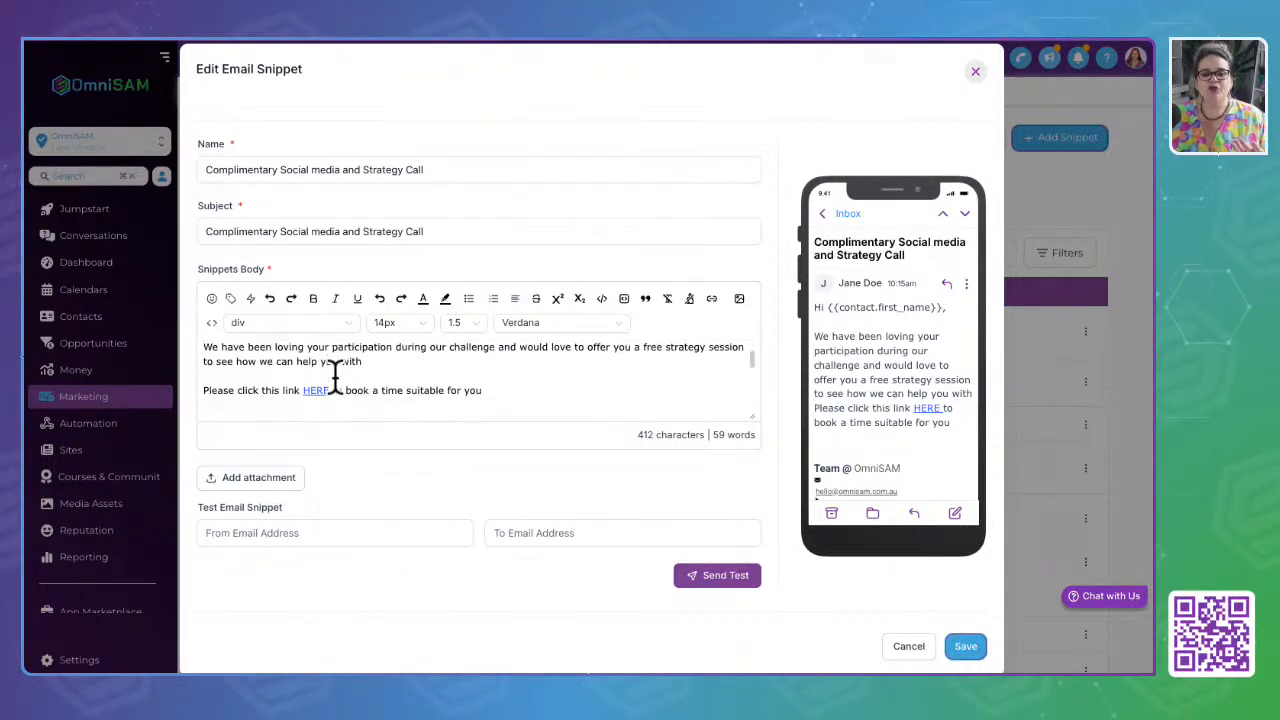
scroll(335, 375, "down", 3)
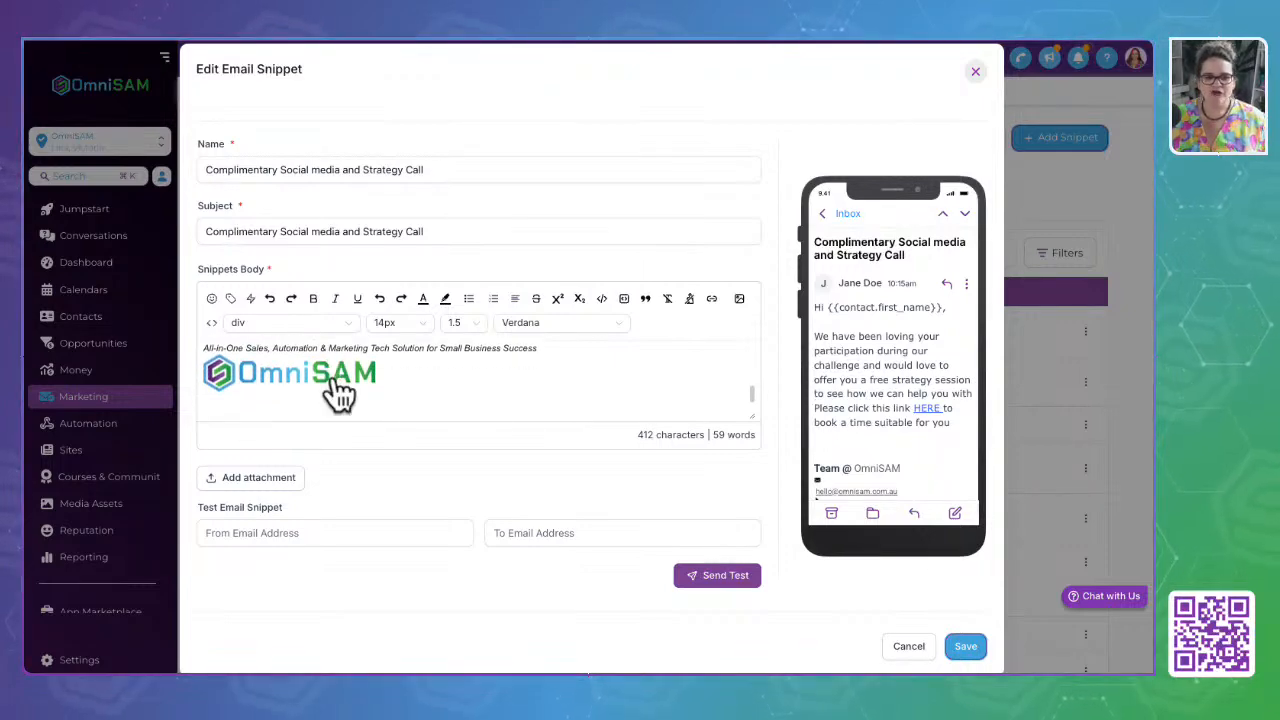
scroll(337, 386, "up", 6)
left_click(972, 71)
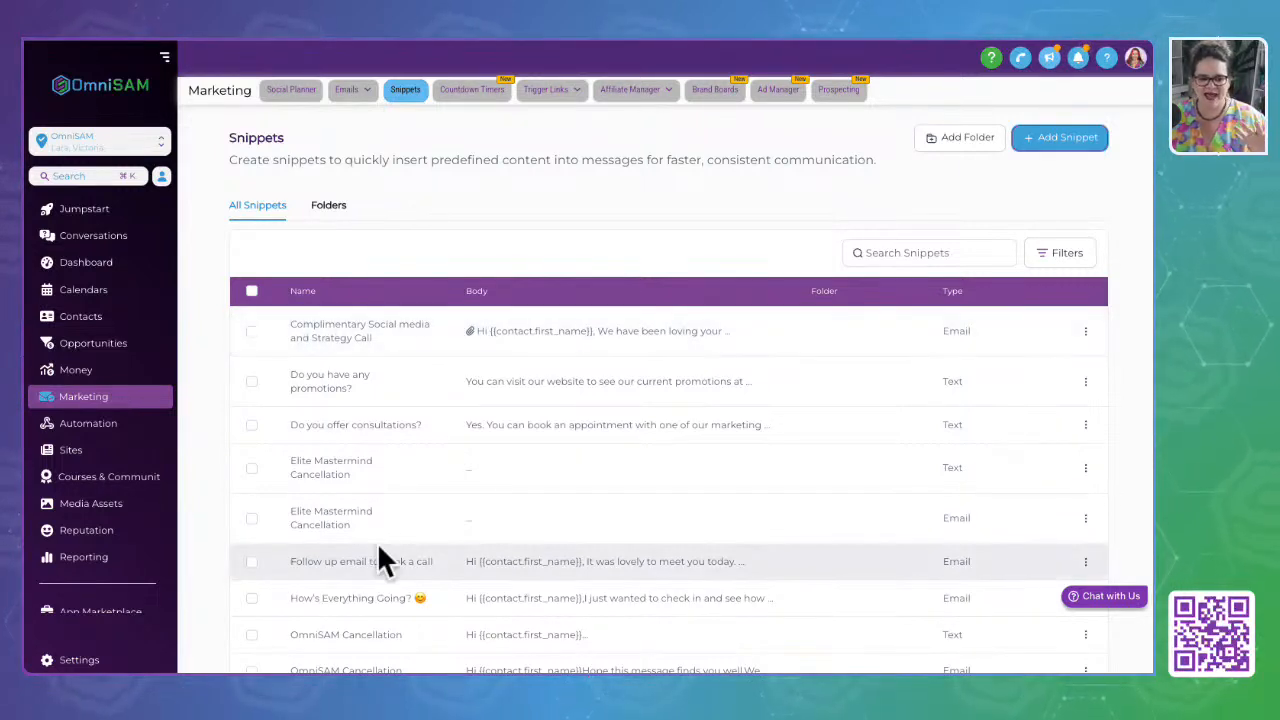
left_click(328, 205)
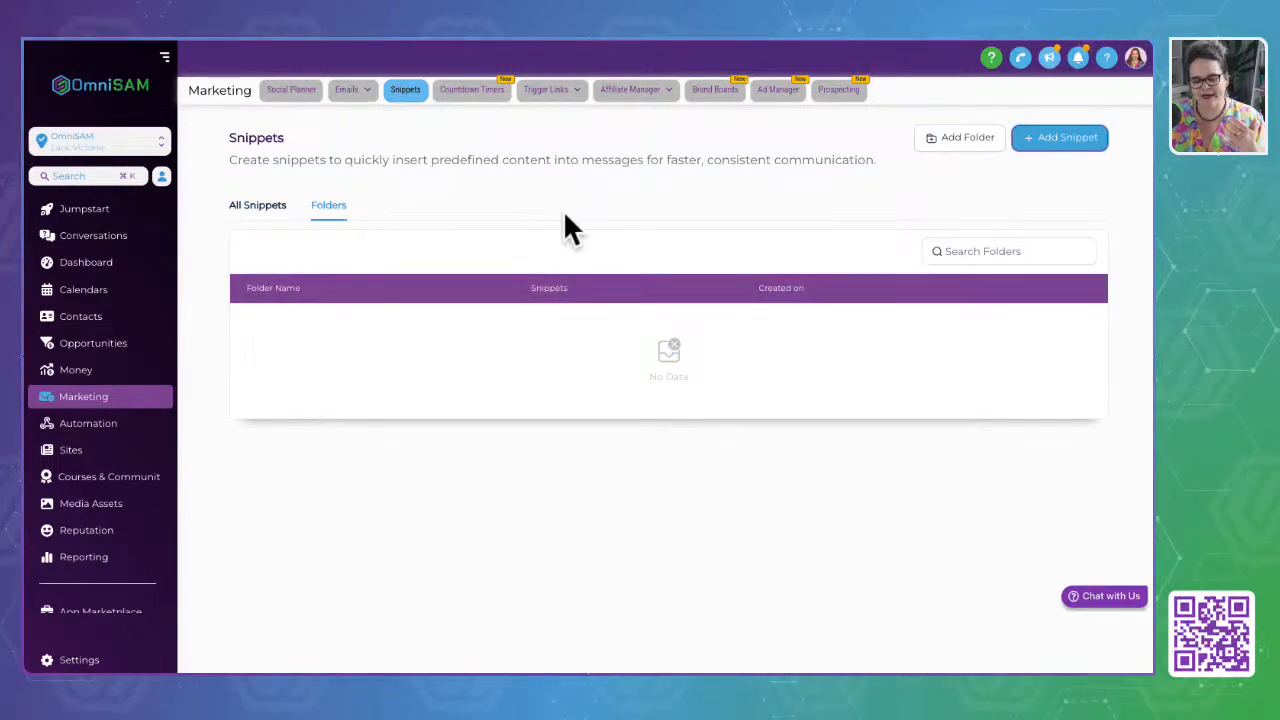
Start a new countdown timer, browse the available timer designs and continue with the Minimalist template
left_click(472, 90)
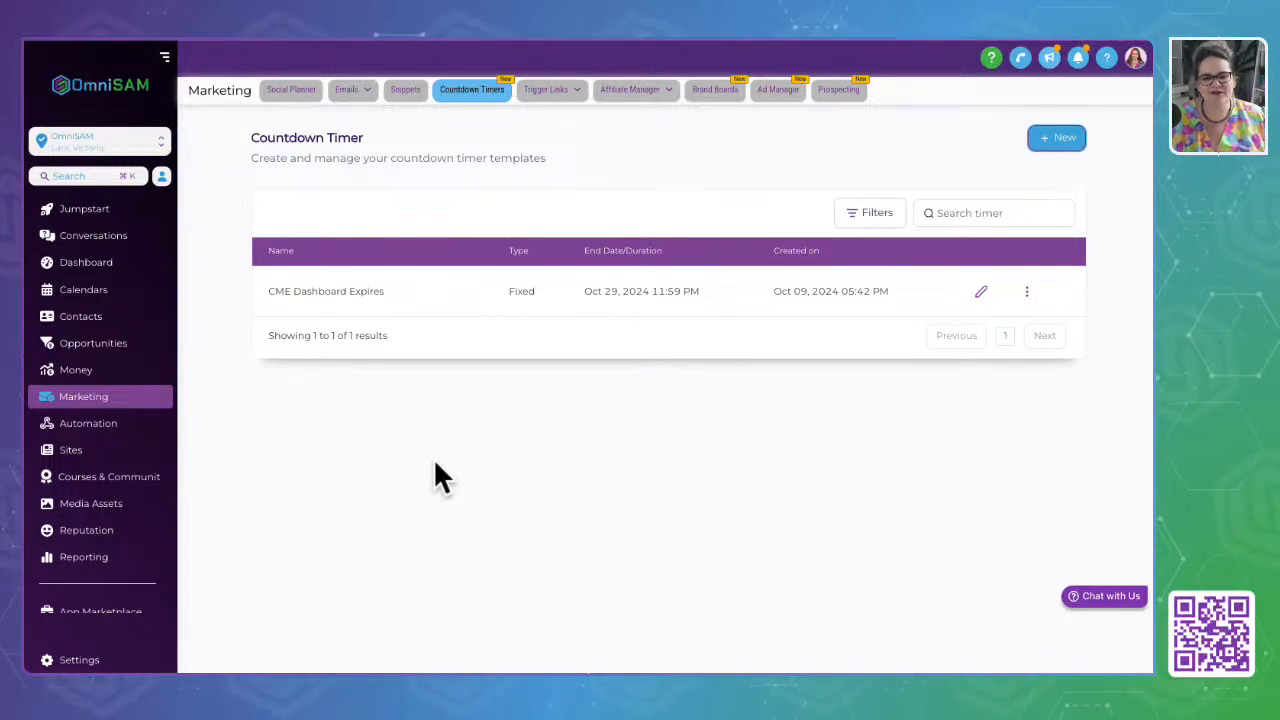
left_click(1067, 135)
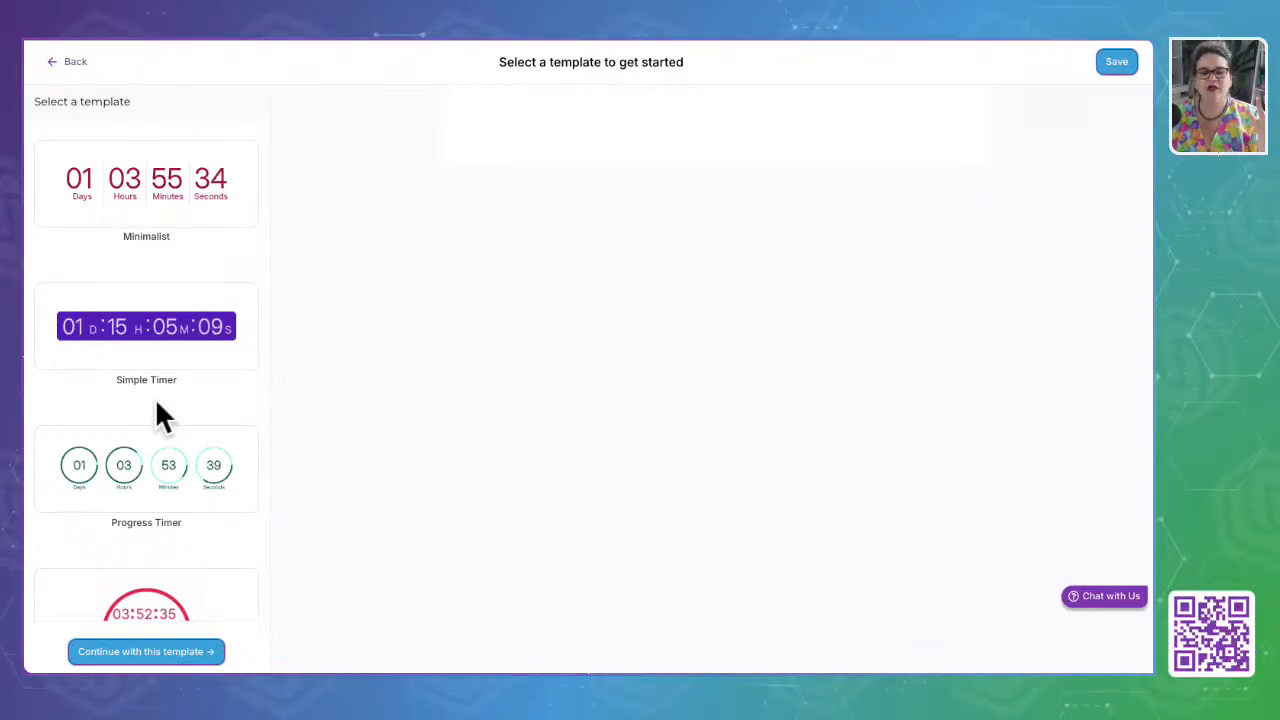
scroll(110, 520, "down", 3)
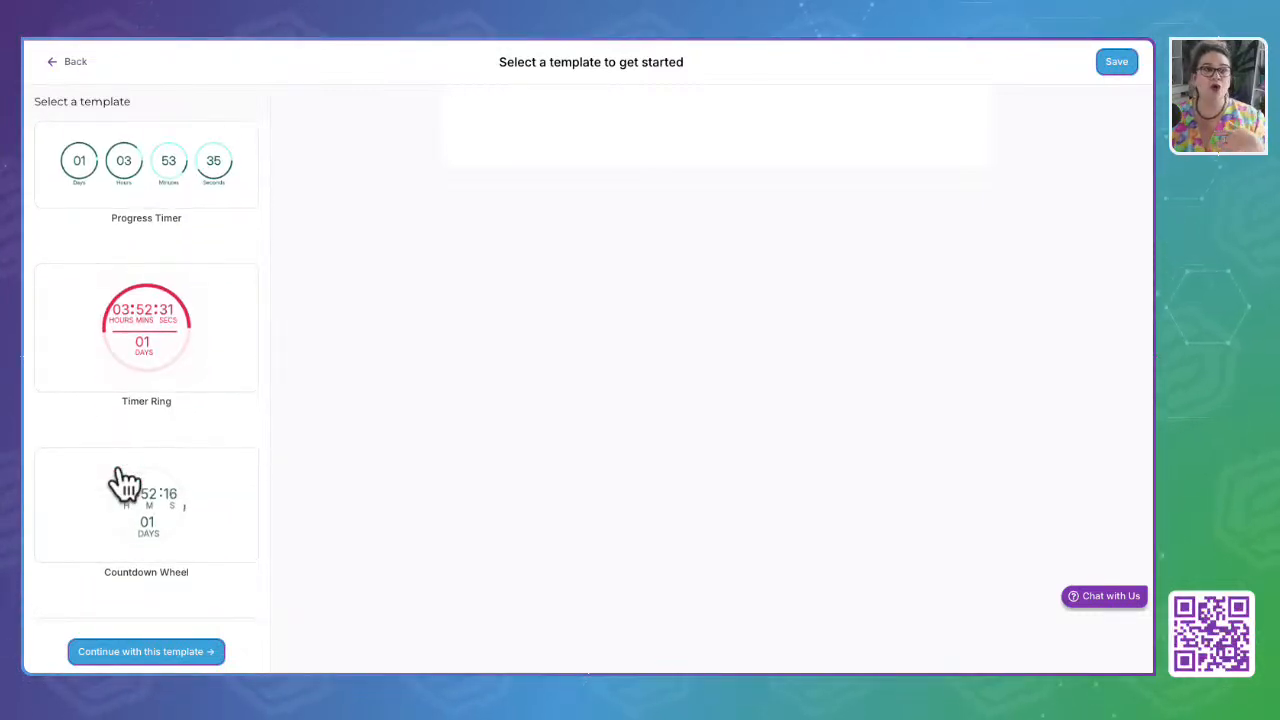
scroll(125, 483, "down", 6)
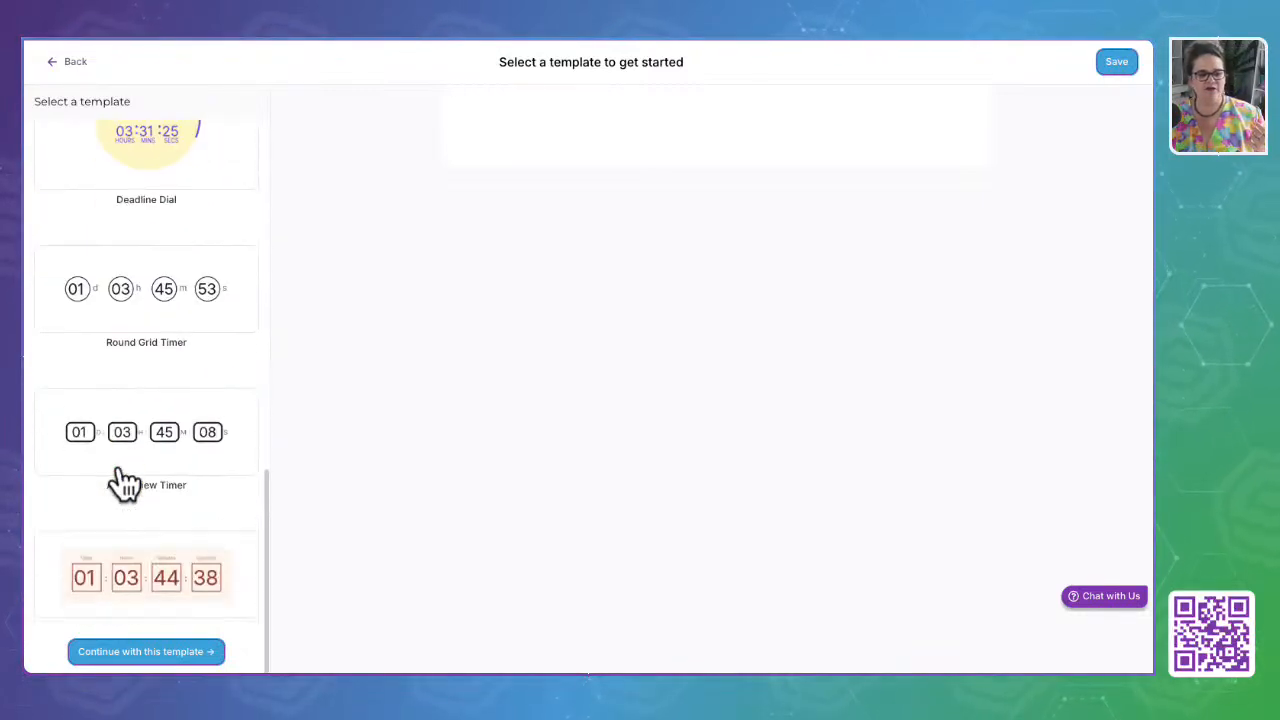
scroll(171, 520, "up", 2)
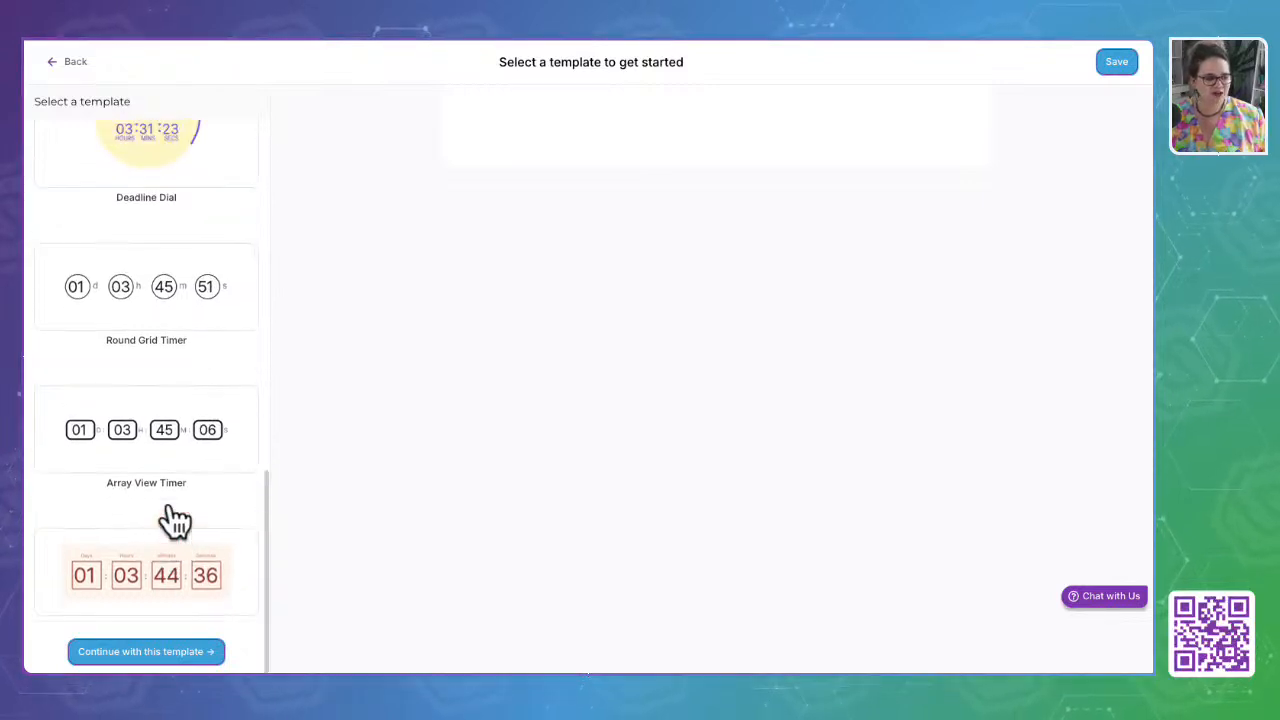
scroll(171, 520, "up", 6)
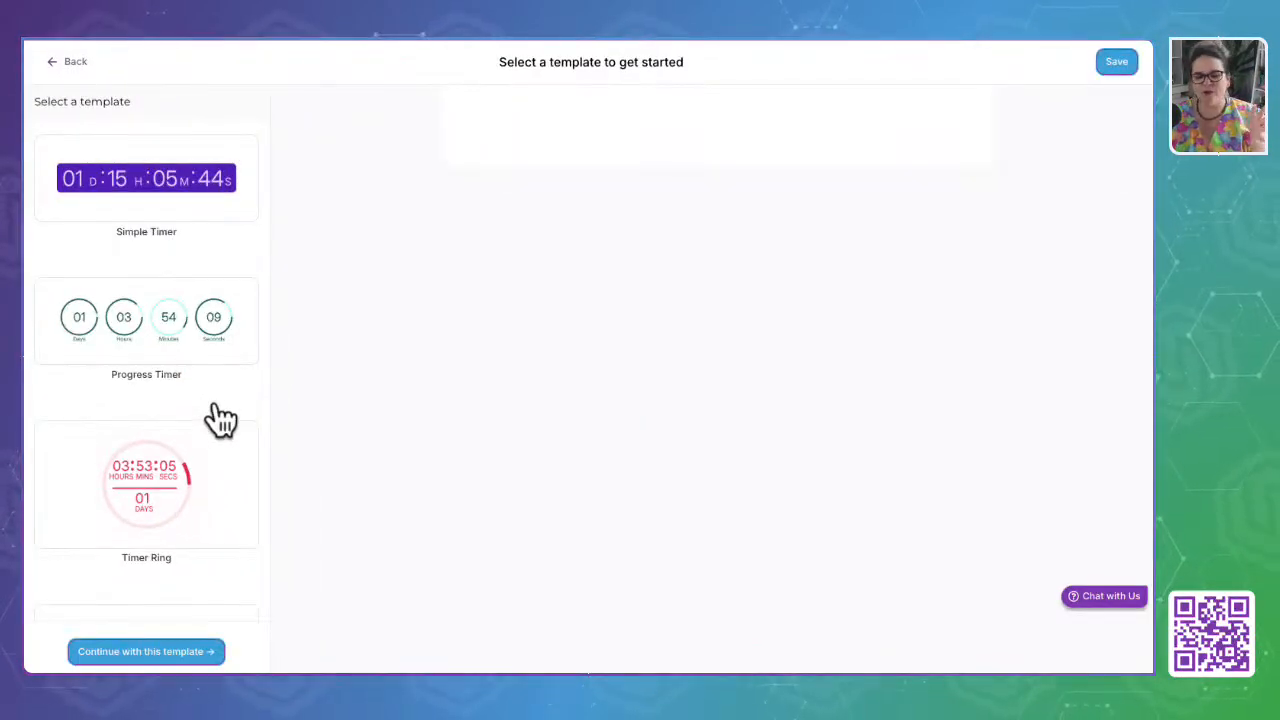
scroll(220, 420, "up", 3)
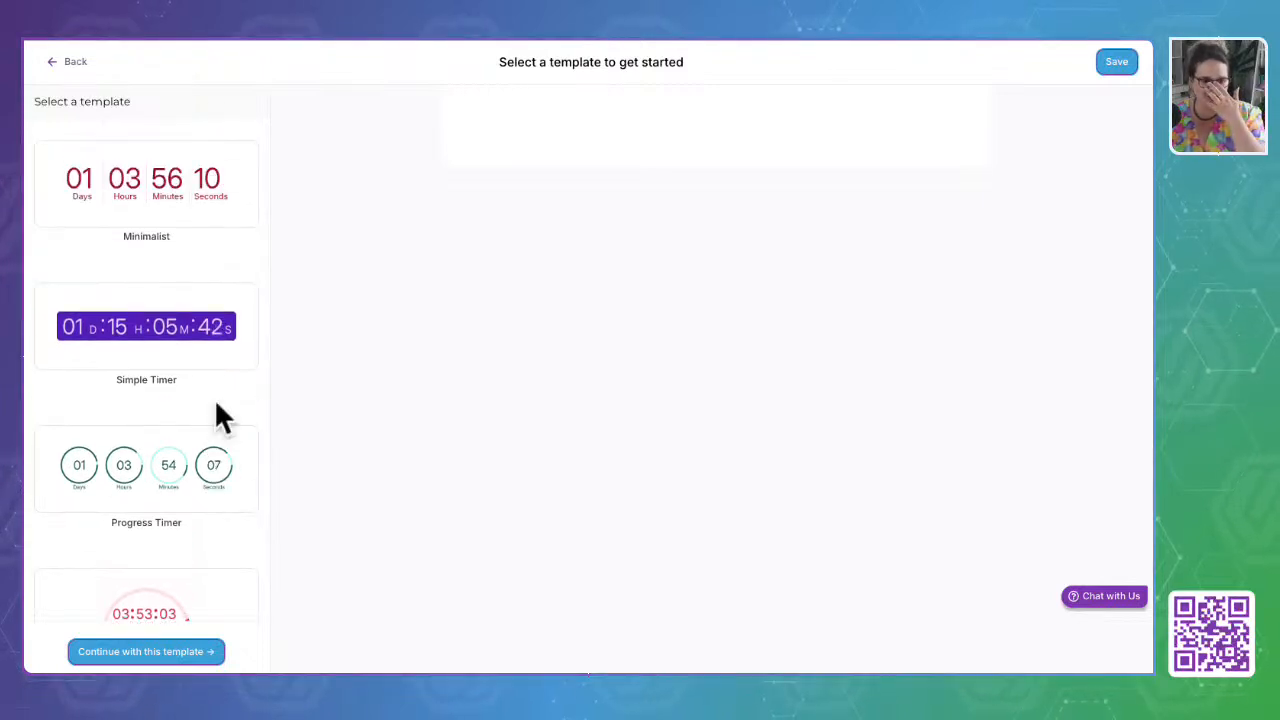
left_click(148, 188)
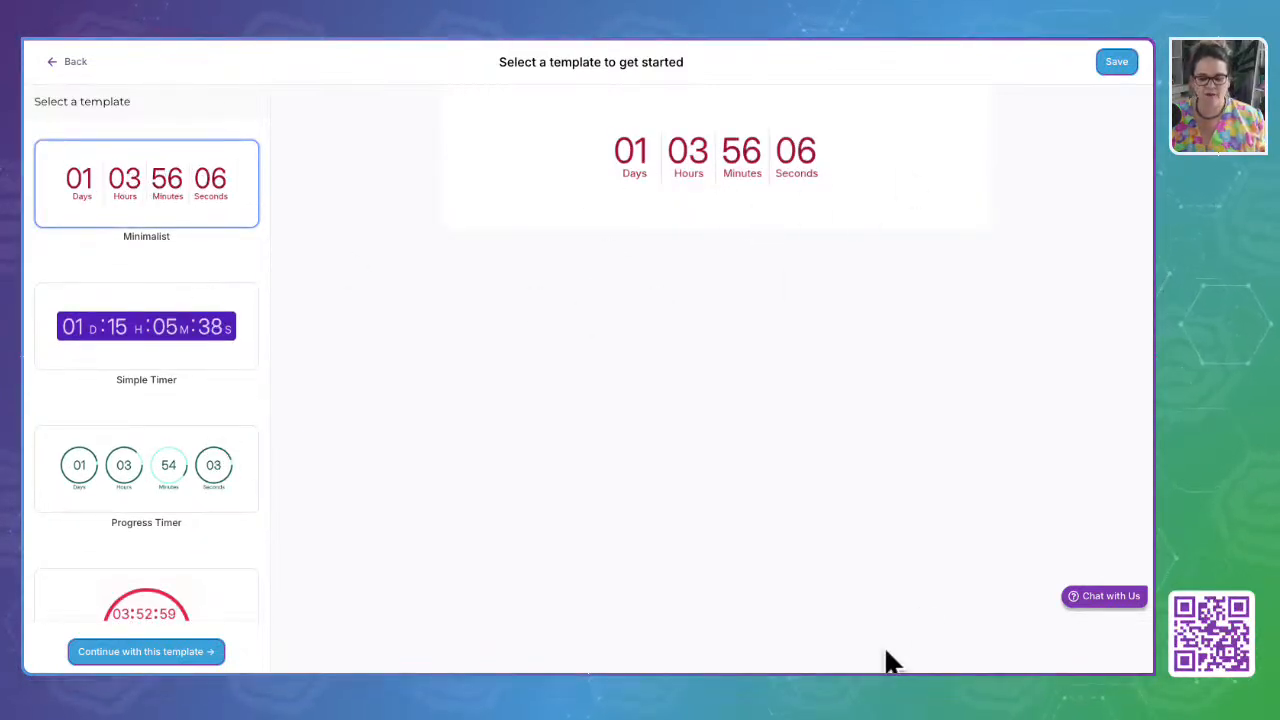
left_click(163, 651)
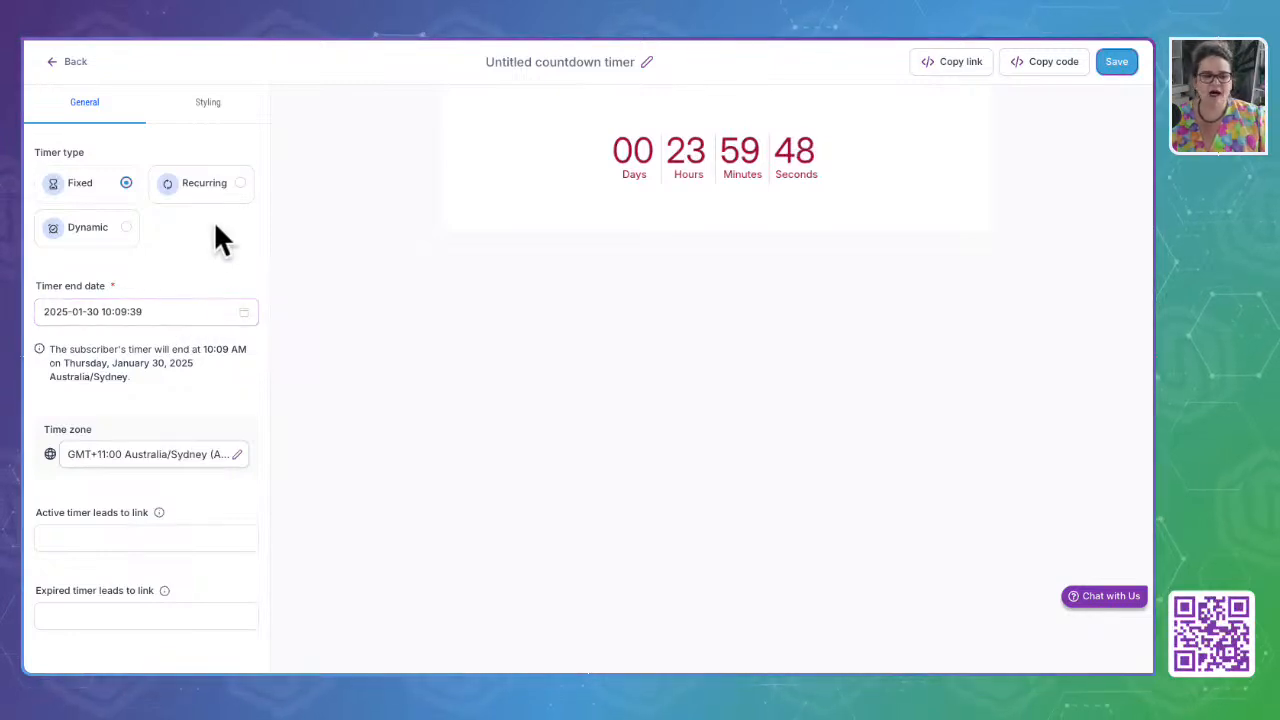
Set the timer type to Recurring and look over its loop events, countdown duration, time zone and link settings
left_click(209, 195)
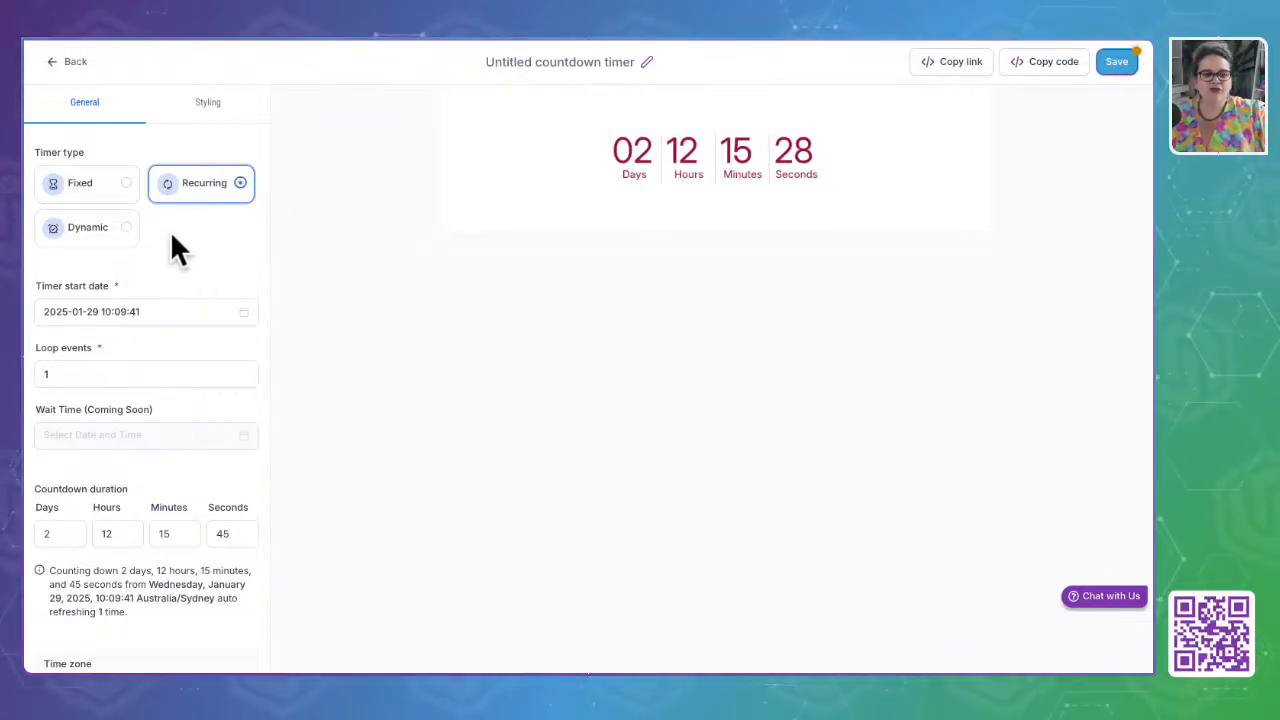
scroll(103, 374, "down", 3)
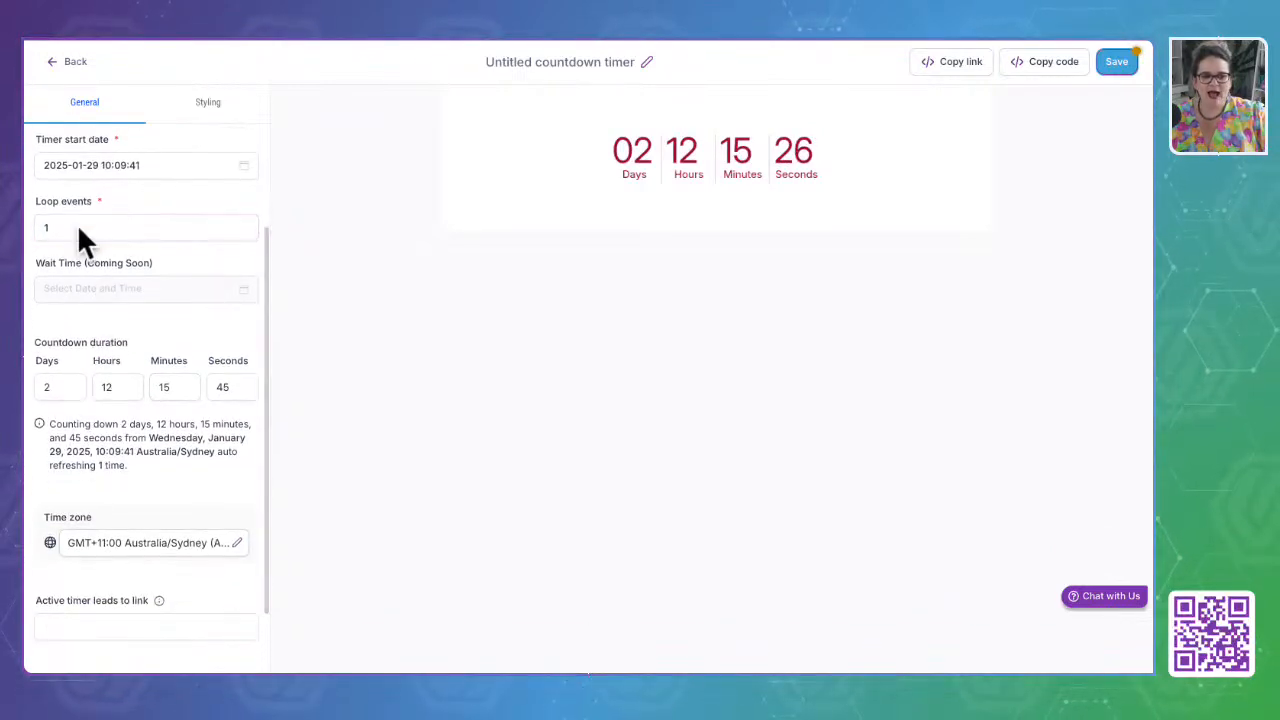
scroll(107, 395, "down", 2)
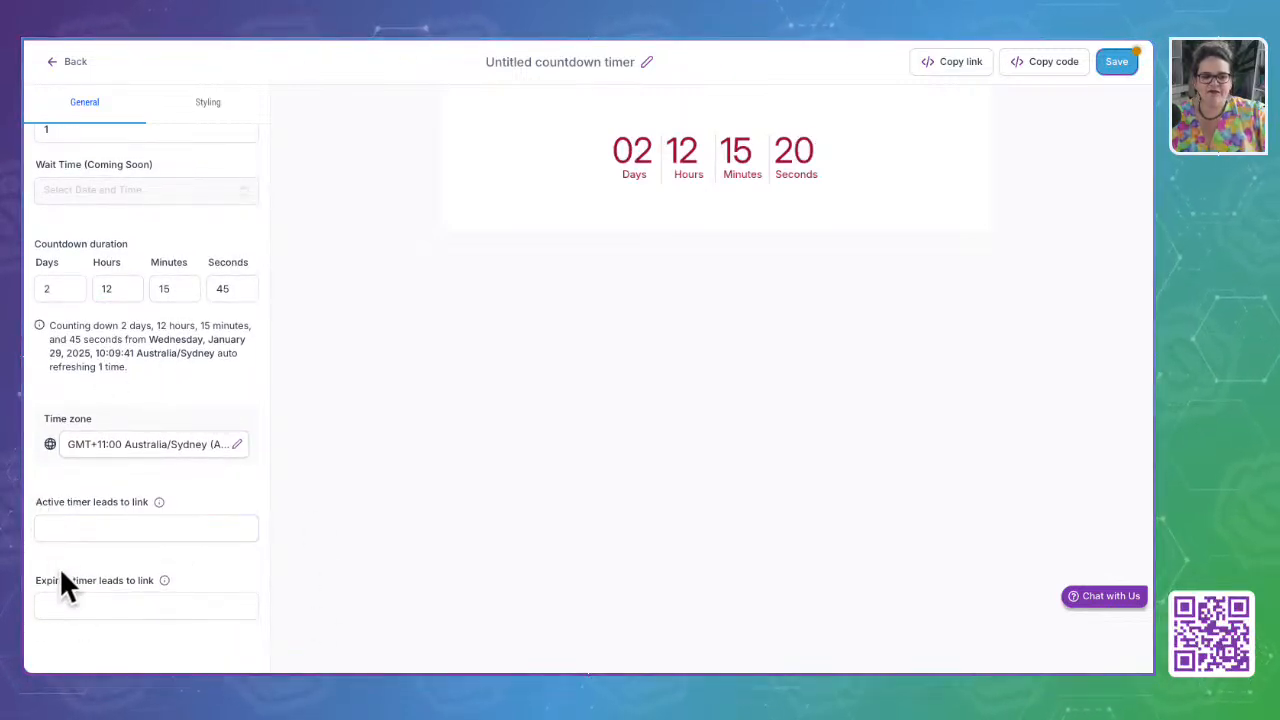
Check the link setting for the expired timer and change the timer type to Dynamic
left_click_drag(42, 580, 203, 578)
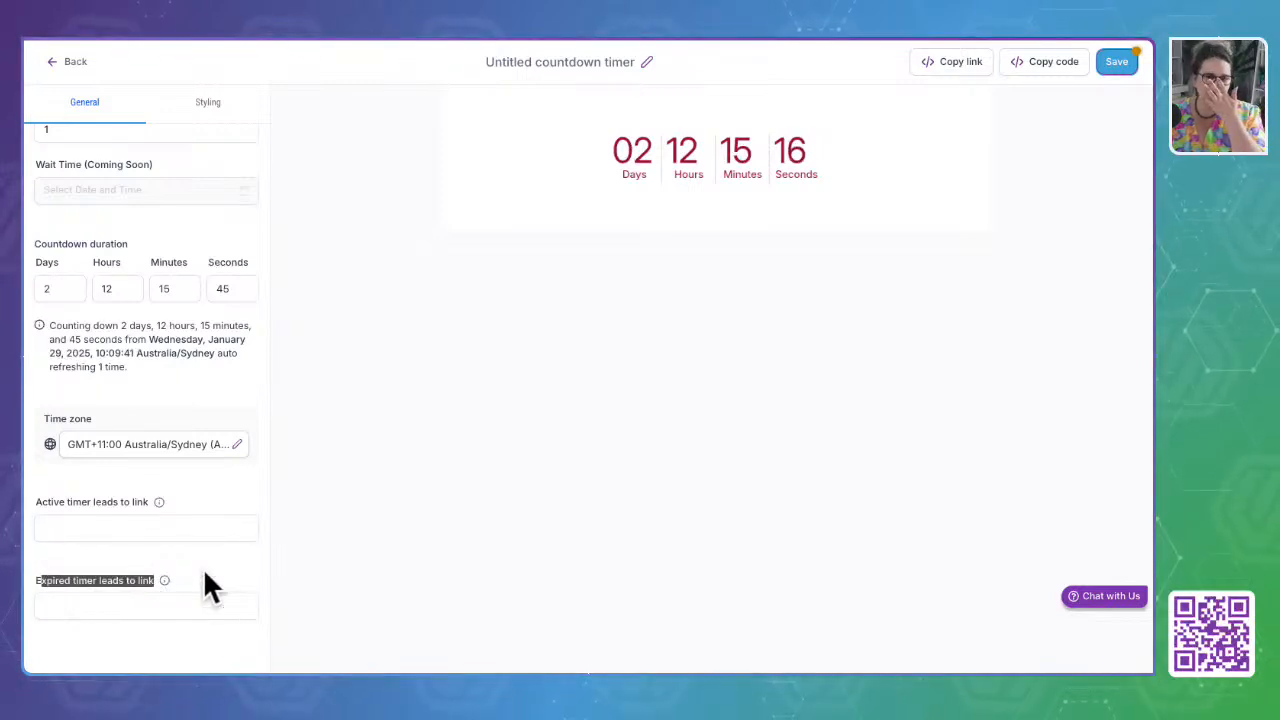
scroll(204, 575, "up", 1)
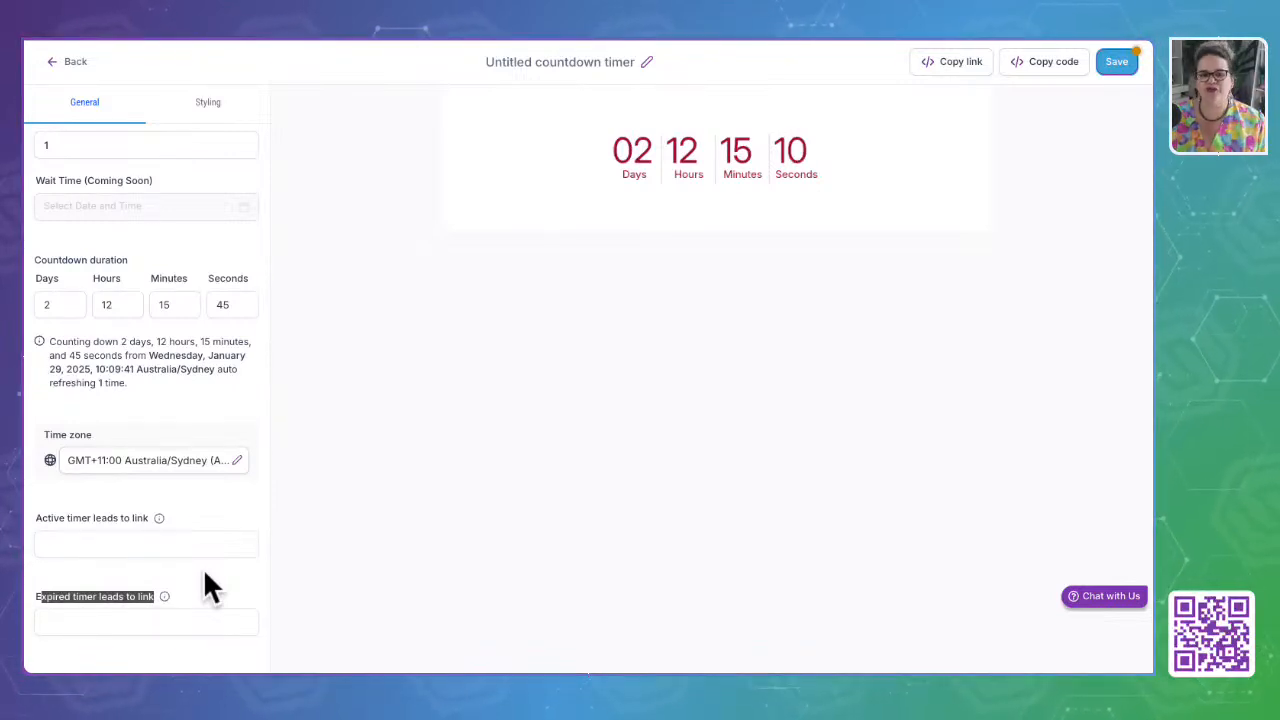
scroll(205, 583, "up", 5)
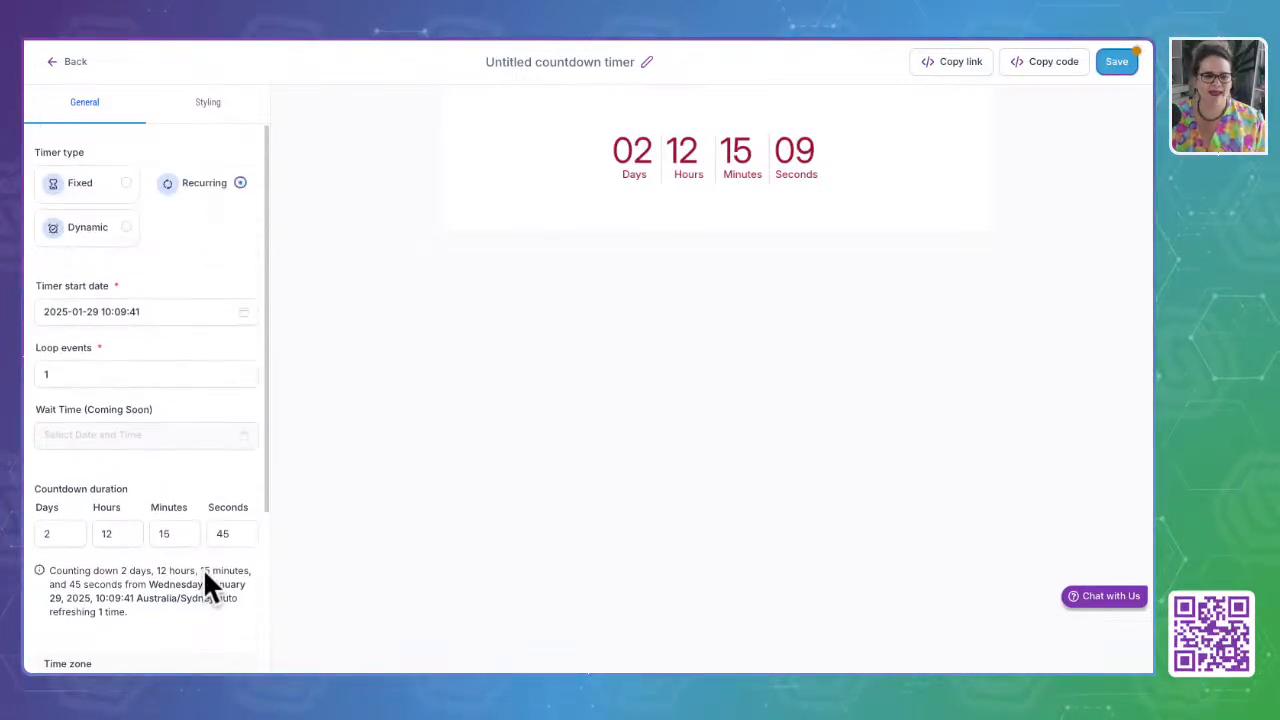
left_click(106, 238)
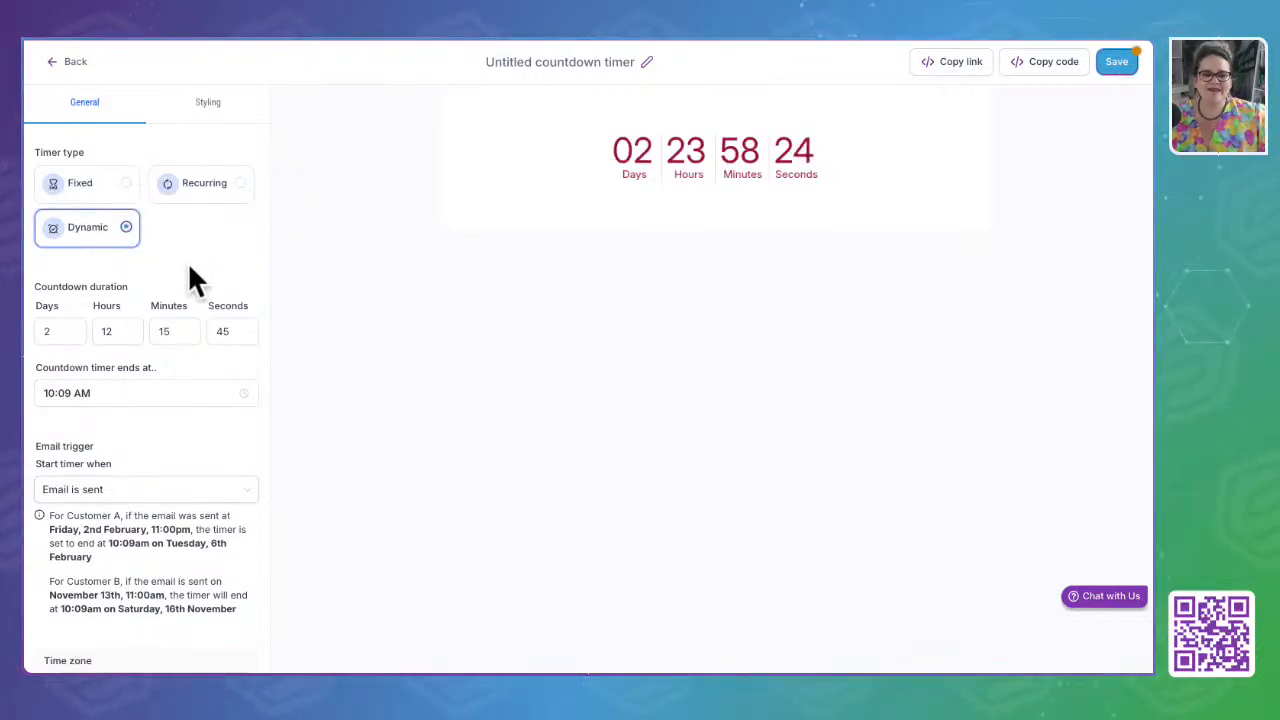
Review the email trigger options that start the dynamic timer, keep Email is sent, and look over the time zone and link settings
scroll(177, 403, "down", 1)
left_click(126, 343)
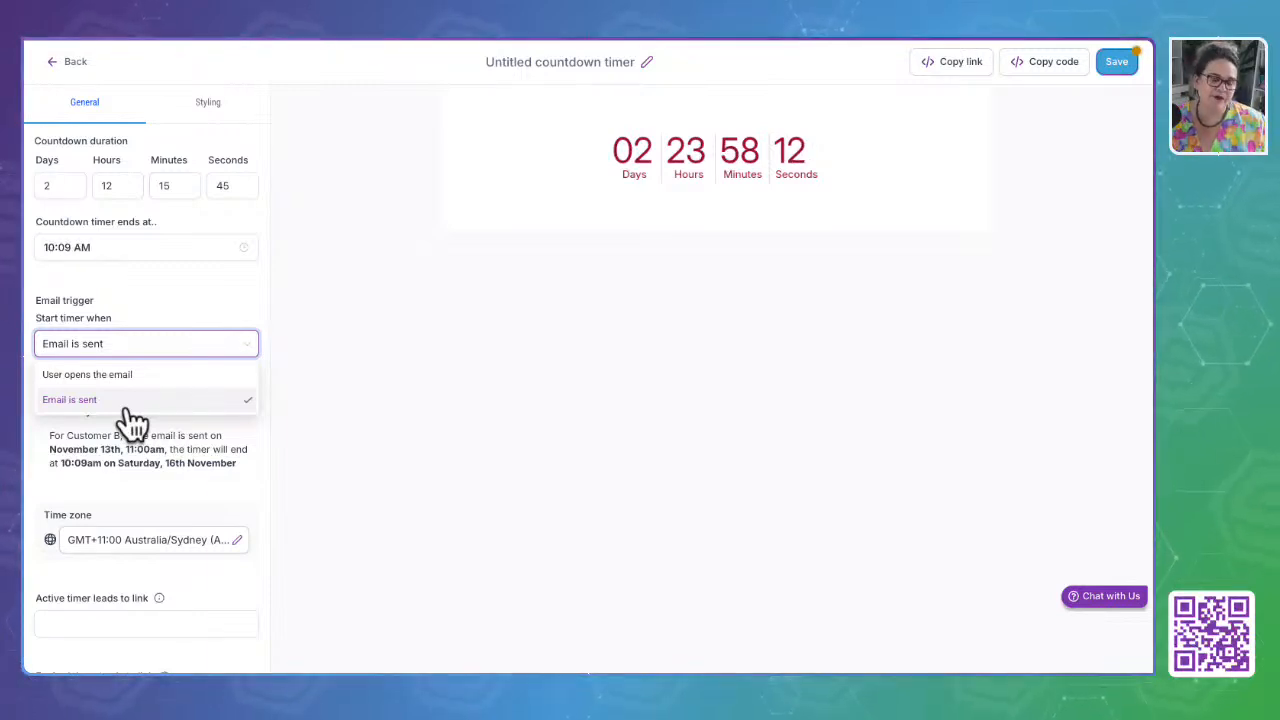
left_click(128, 480)
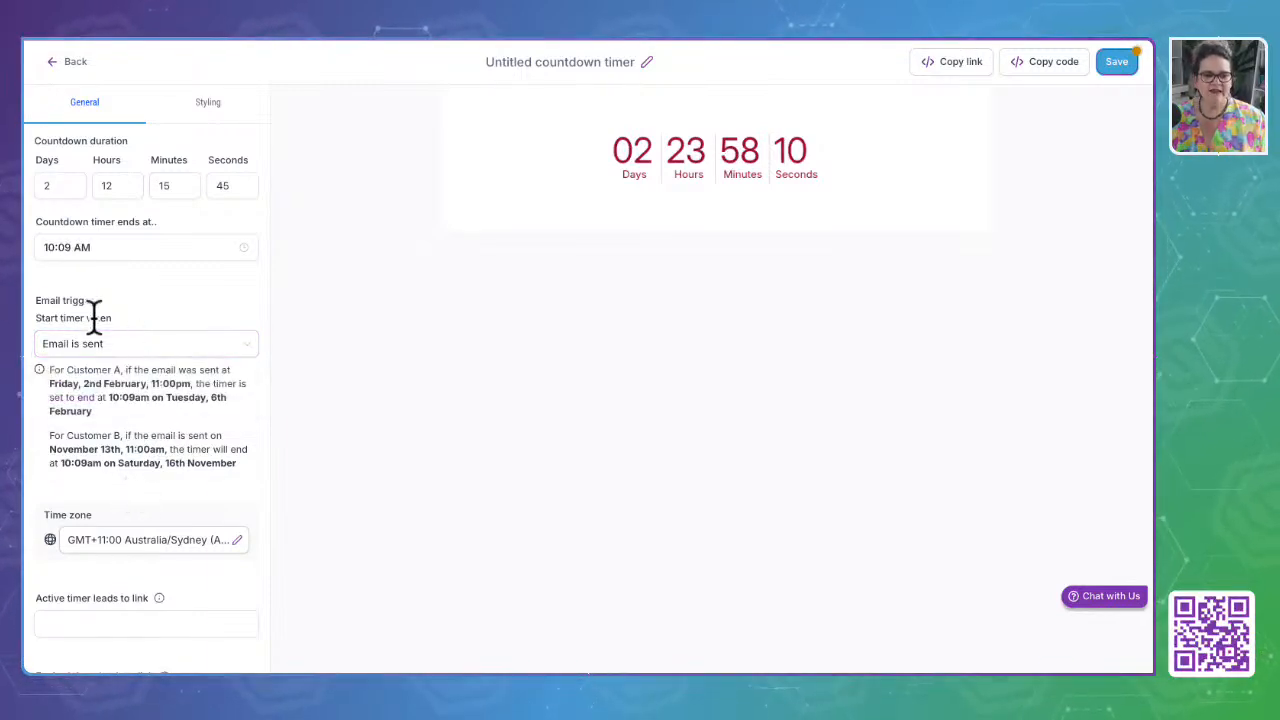
scroll(109, 443, "down", 2)
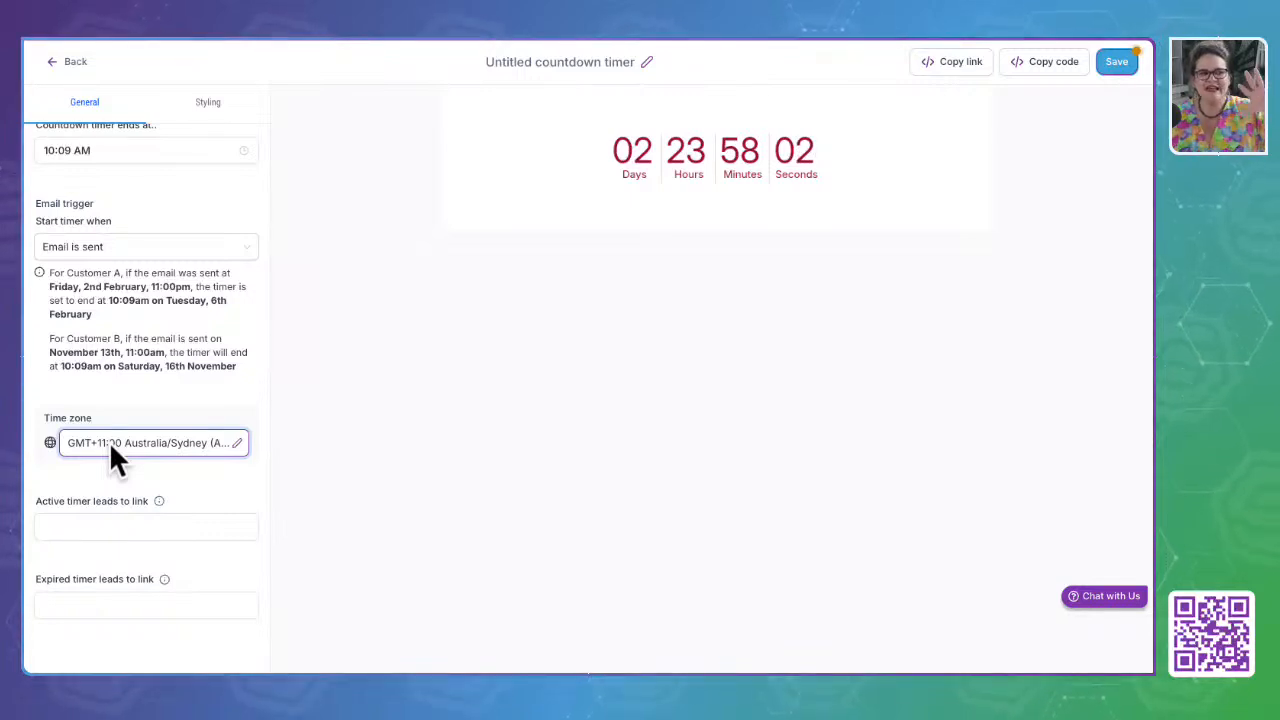
left_click(336, 60)
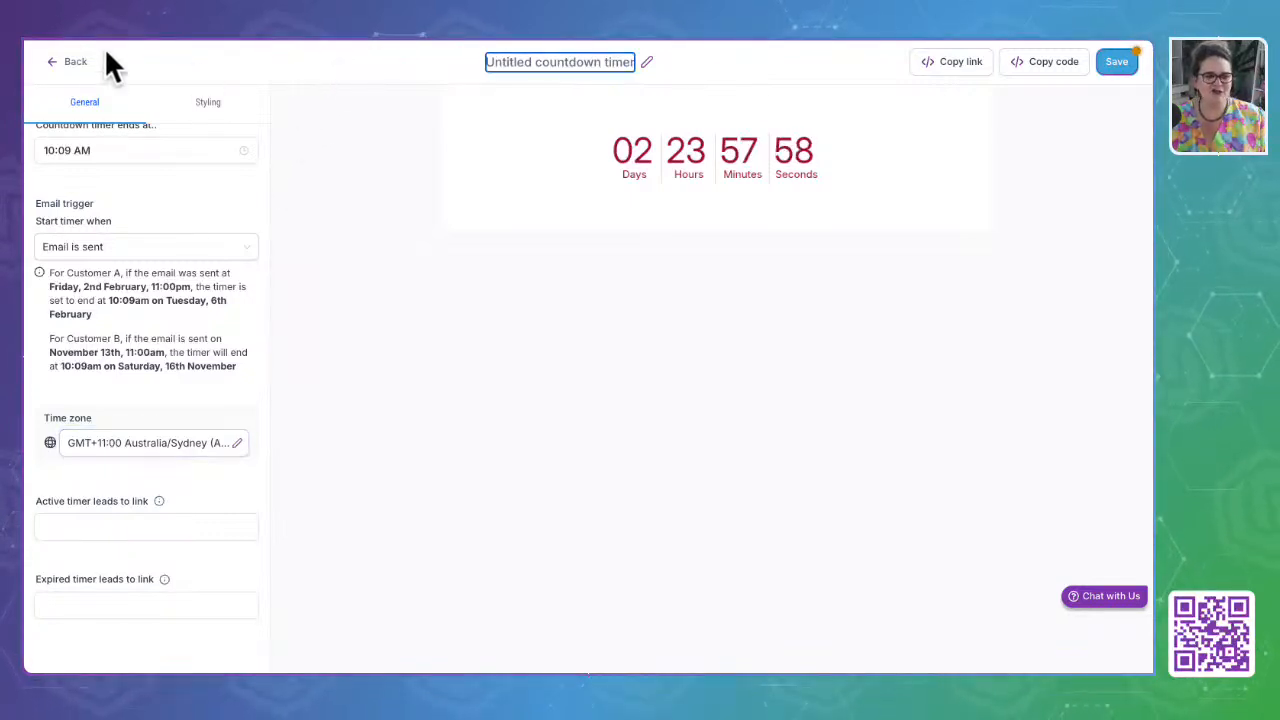
scroll(157, 268, "up", 3)
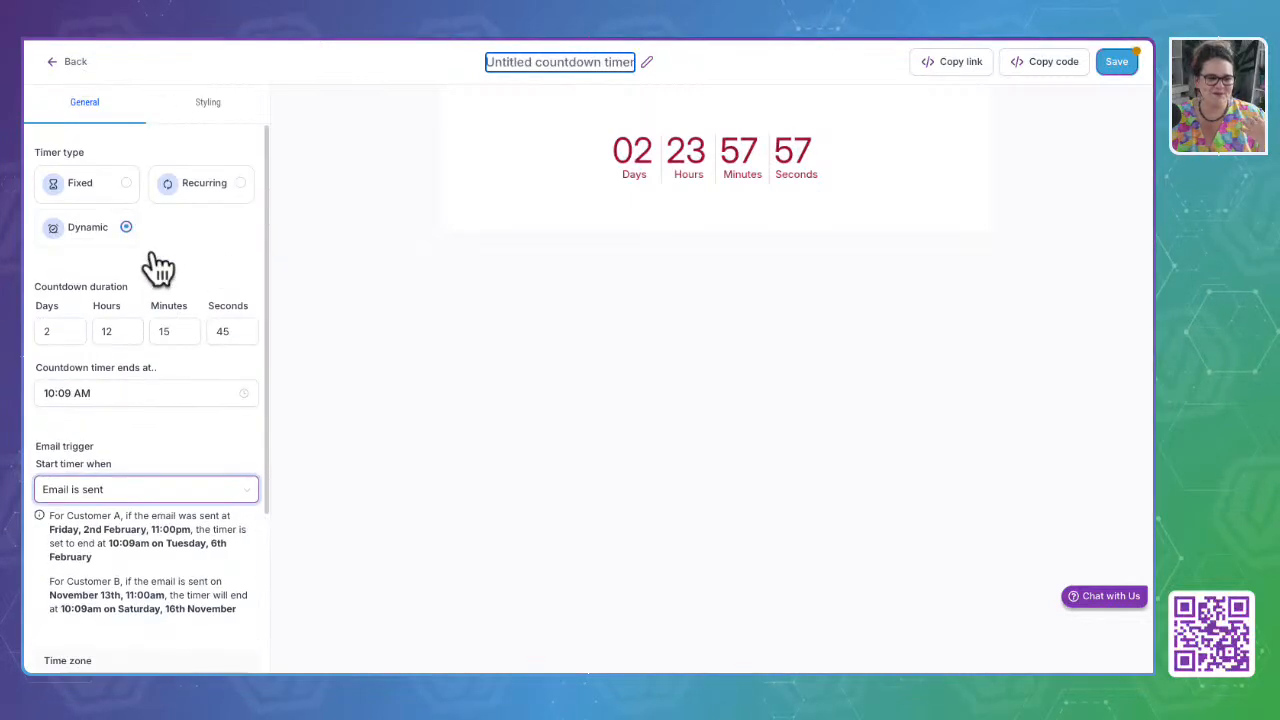
Change the counter color in the countdown timer's styling to light purple, #B794F4FF
left_click(208, 104)
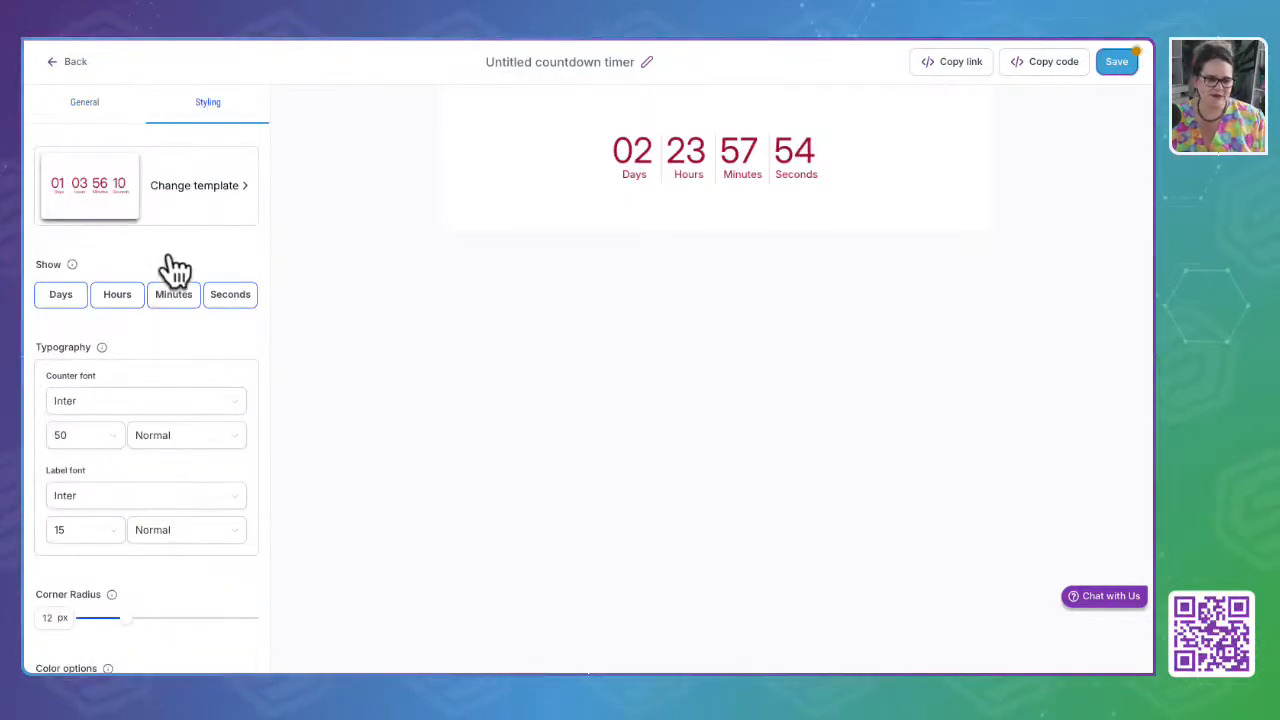
scroll(100, 335, "down", 5)
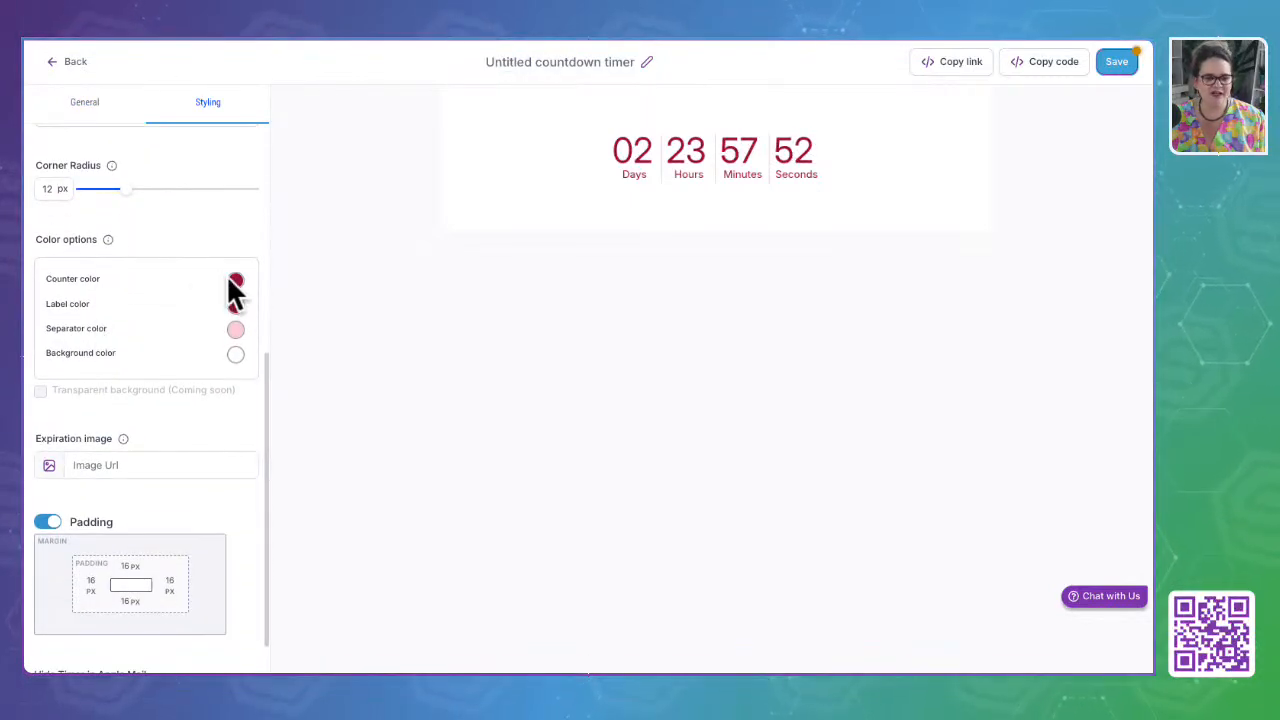
left_click(234, 286)
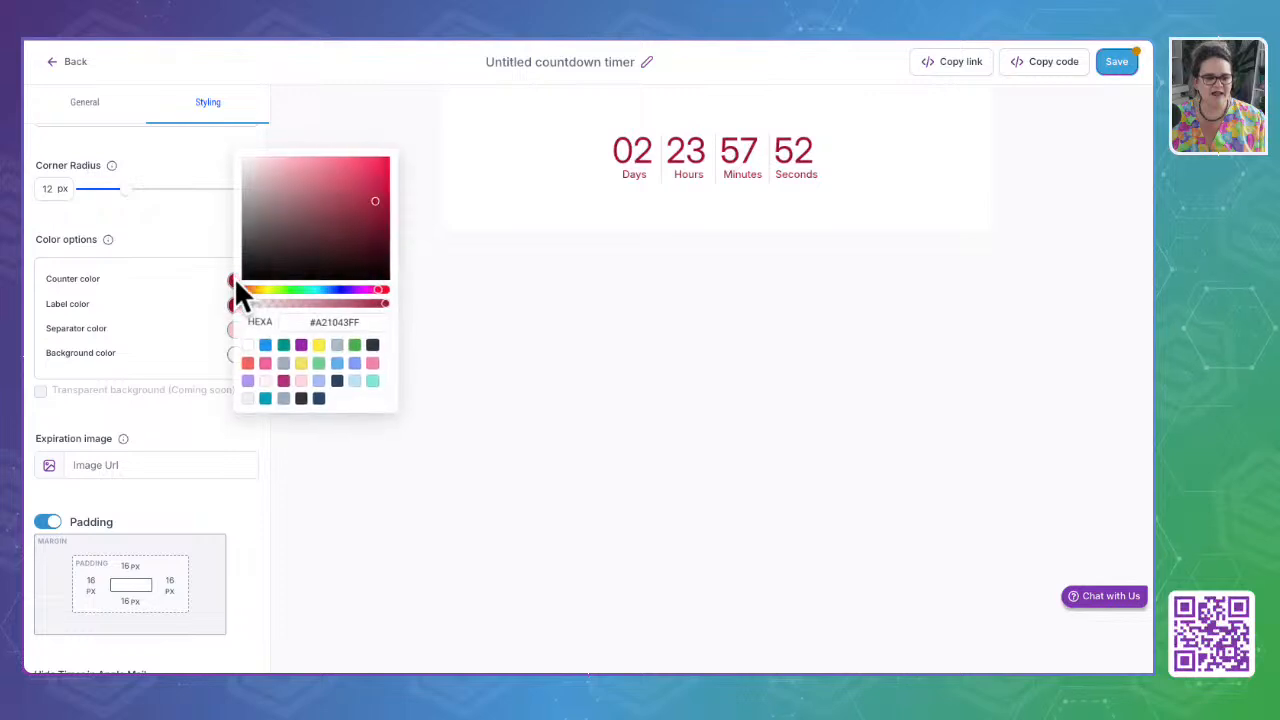
left_click(248, 381)
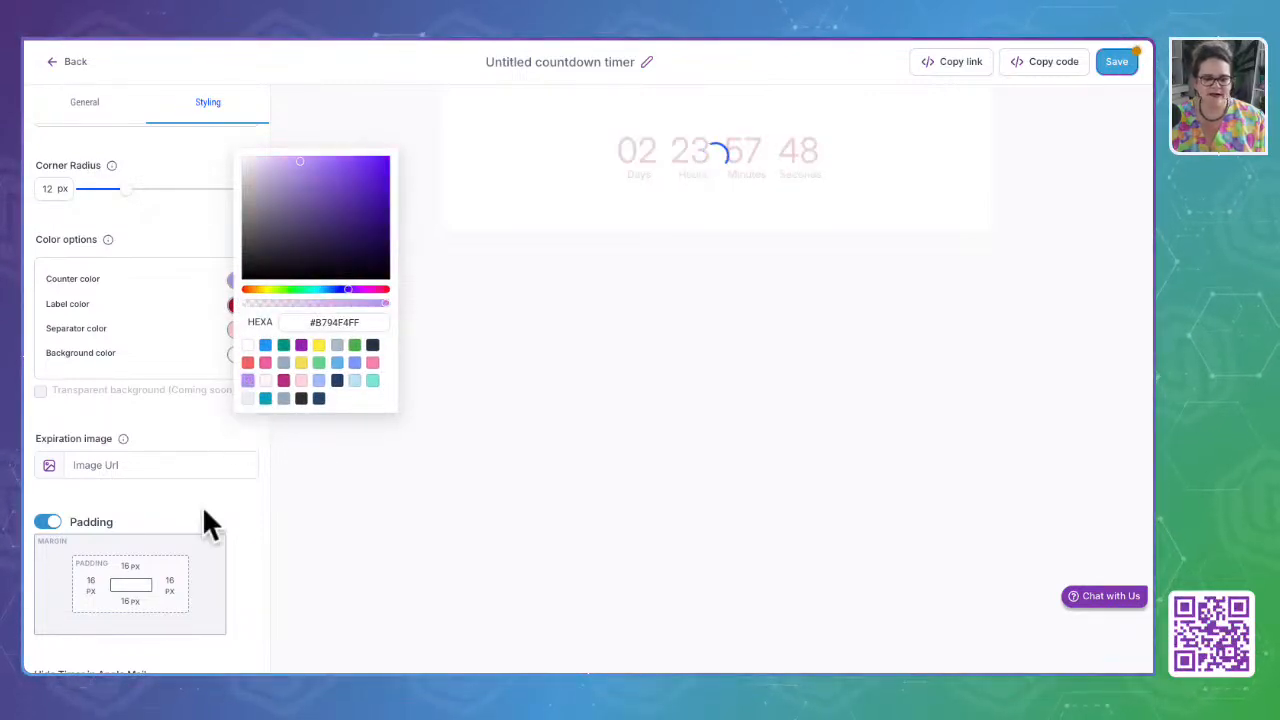
left_click(123, 234)
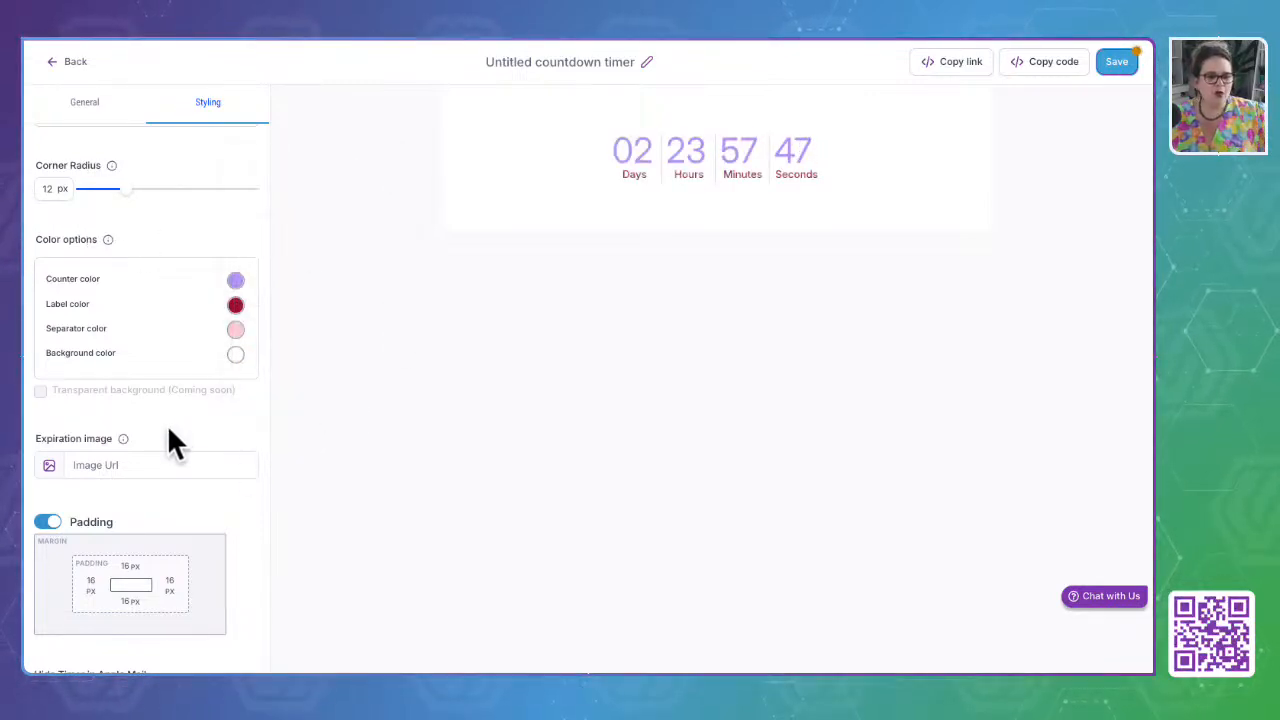
Look over the expiration image, padding and typography settings without changing them, and save the countdown timer
scroll(167, 437, "down", 1)
left_click_drag(110, 370, 30, 371)
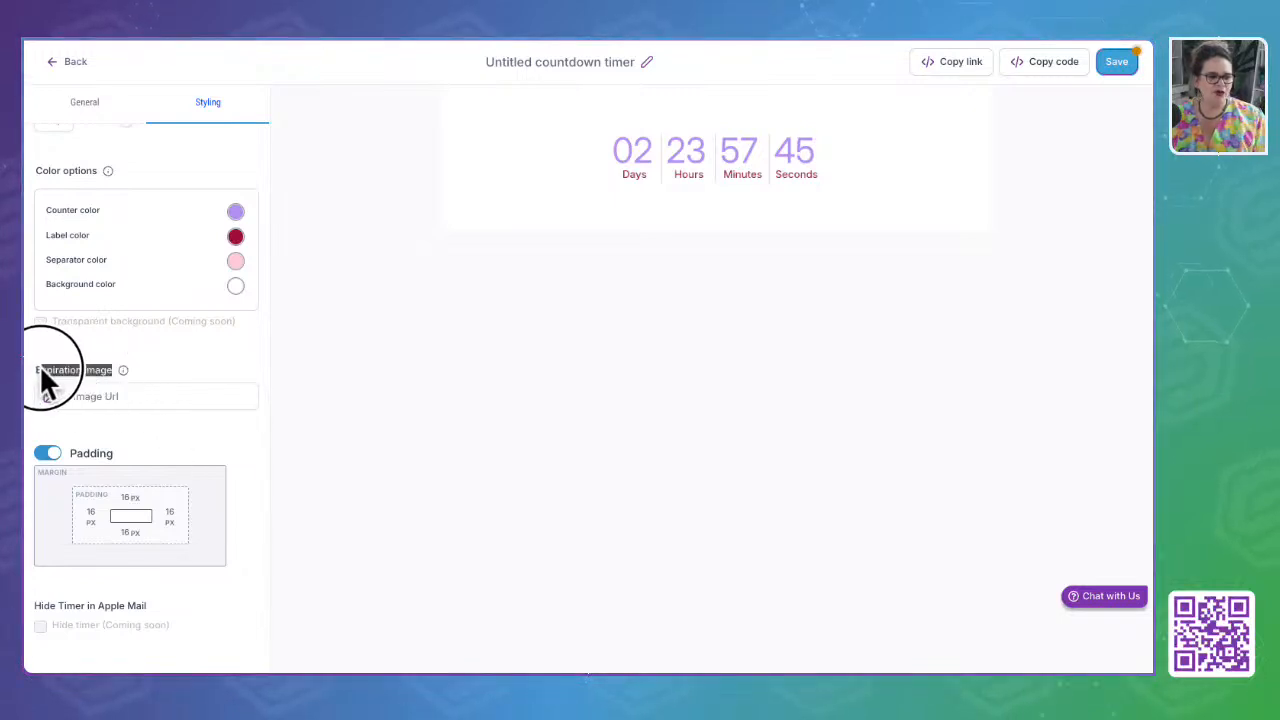
left_click(96, 397)
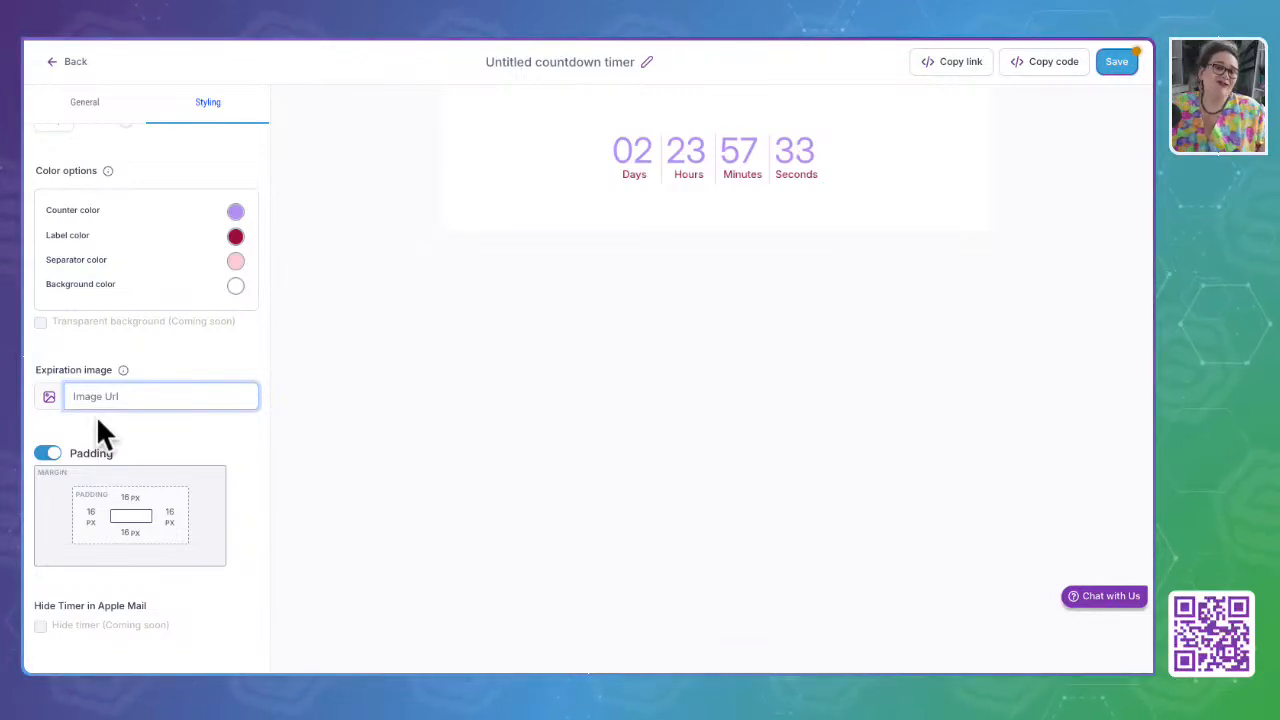
left_click(97, 419)
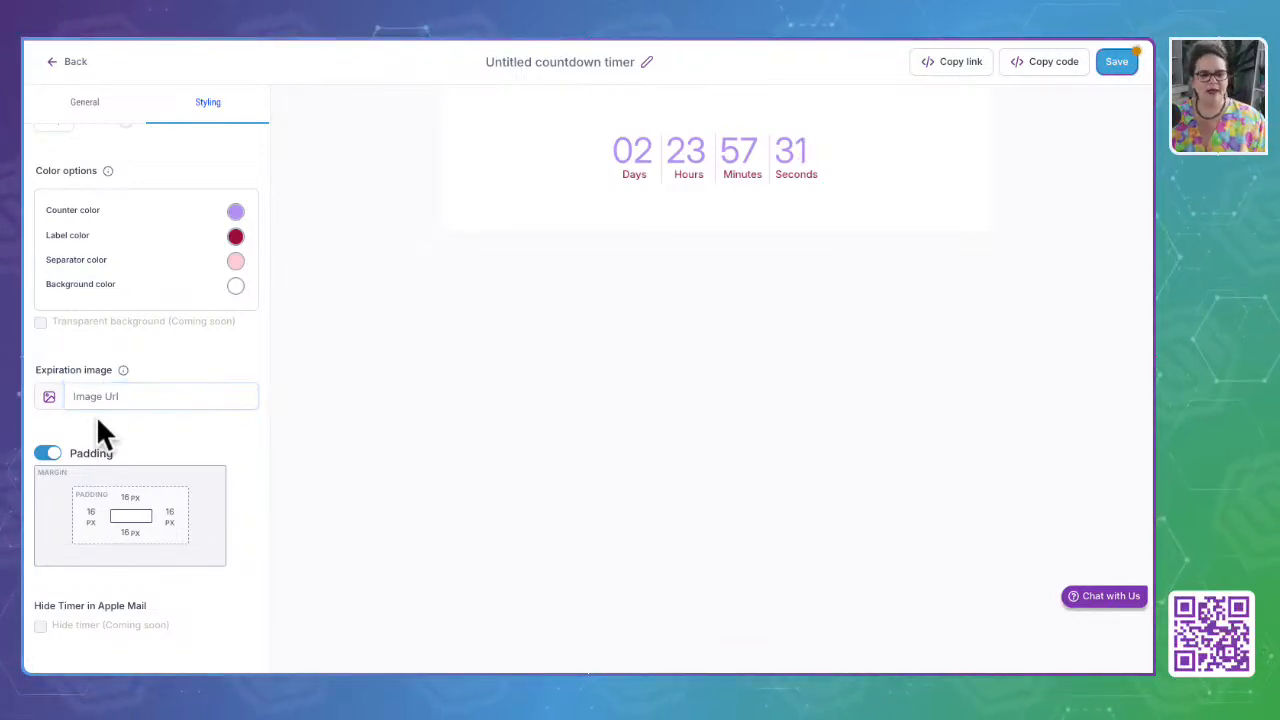
scroll(179, 361, "up", 10)
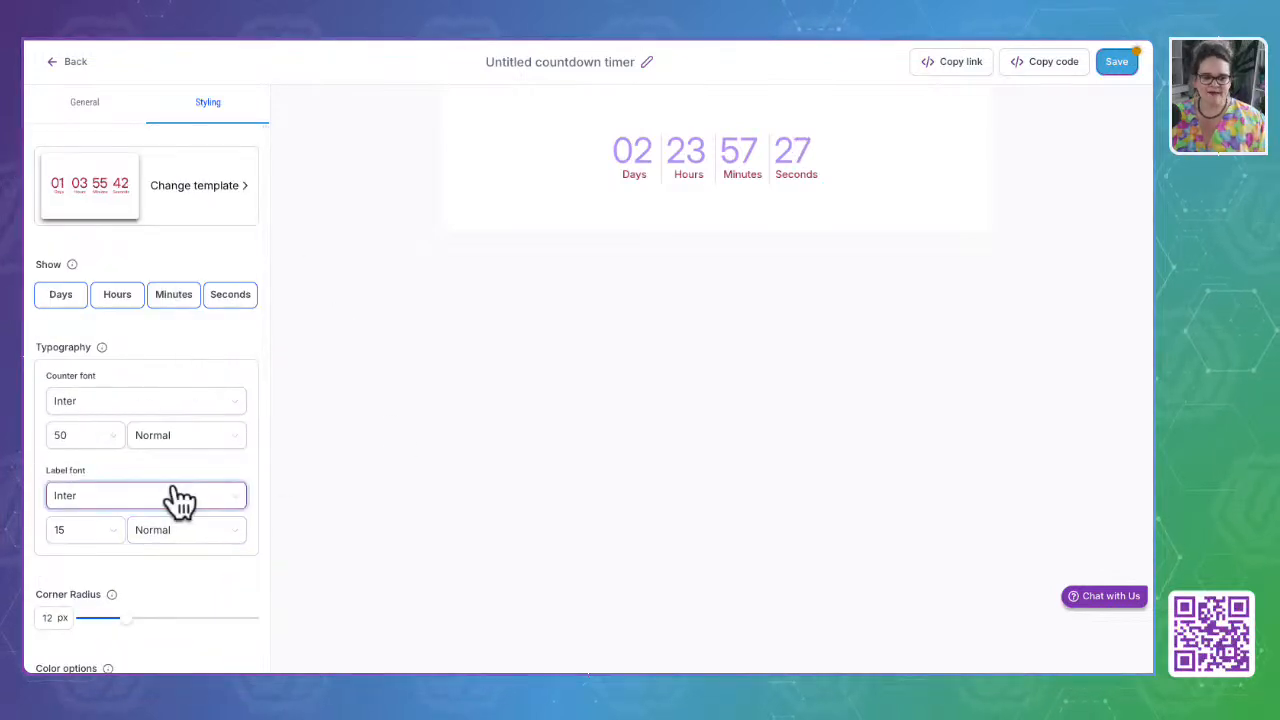
left_click(1124, 61)
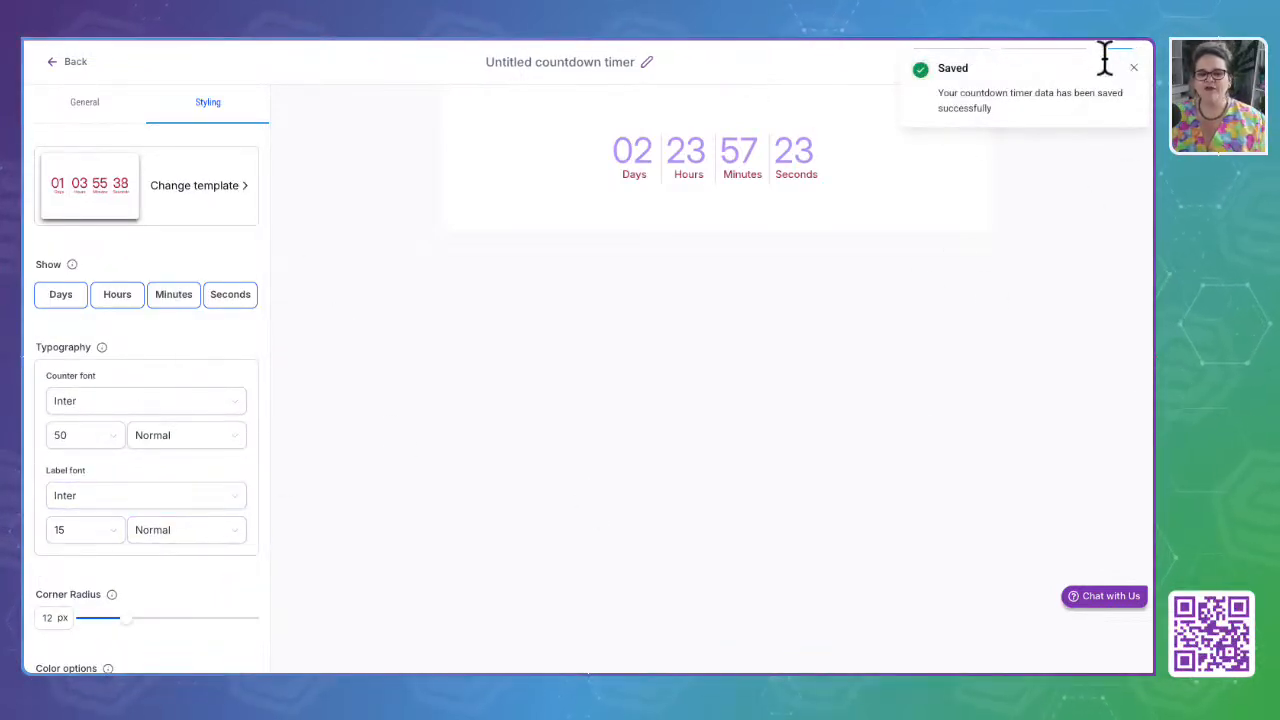
View the email version of the countdown timer's embed code and return to the countdown timer list
left_click(1137, 70)
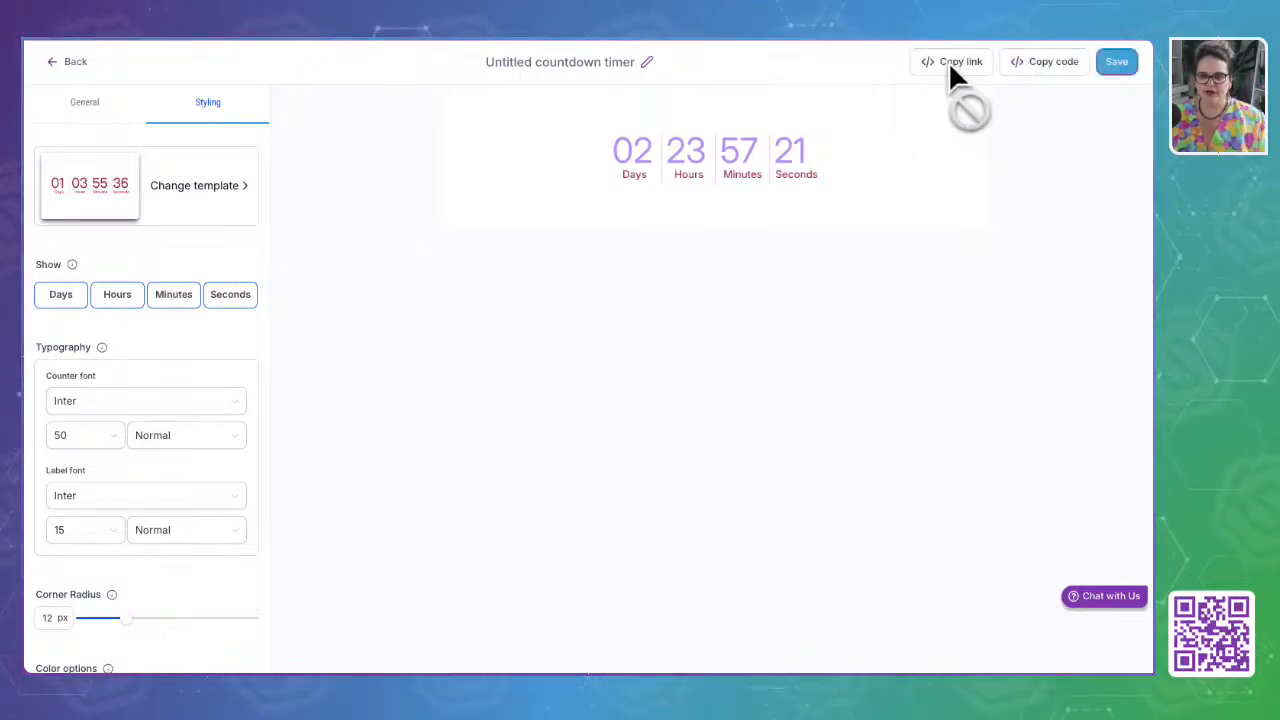
left_click(1026, 68)
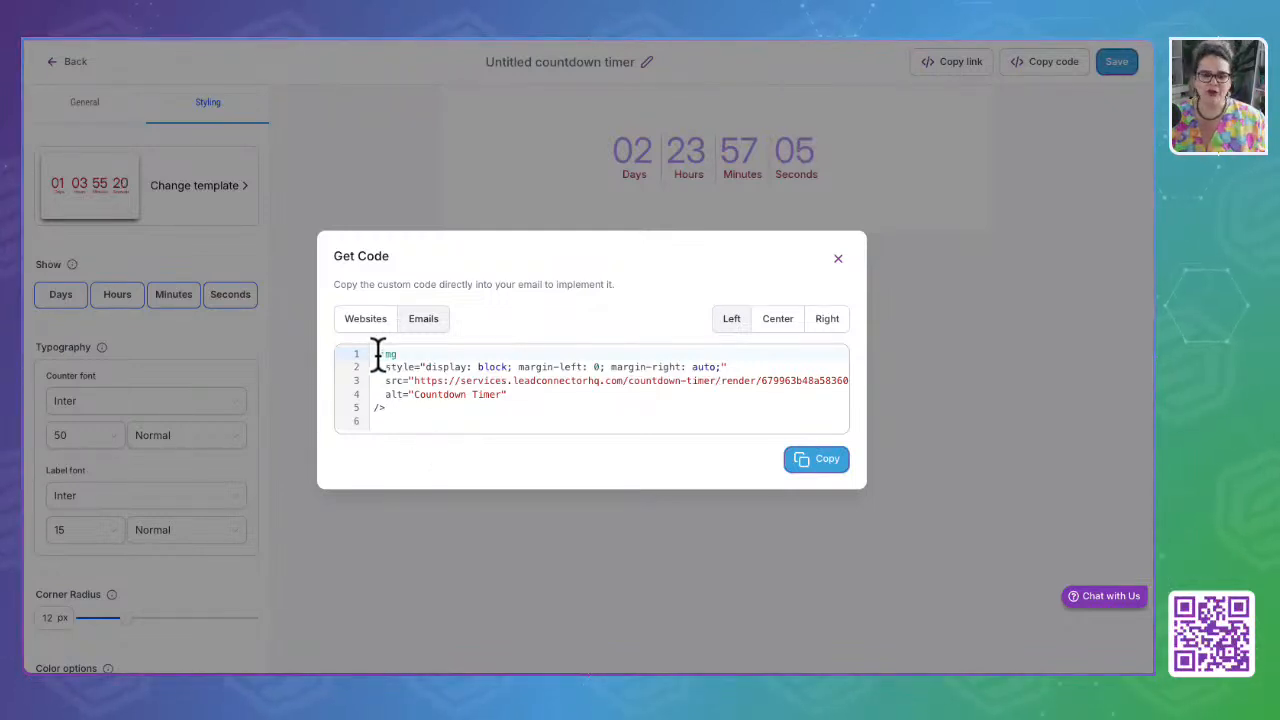
left_click(429, 320)
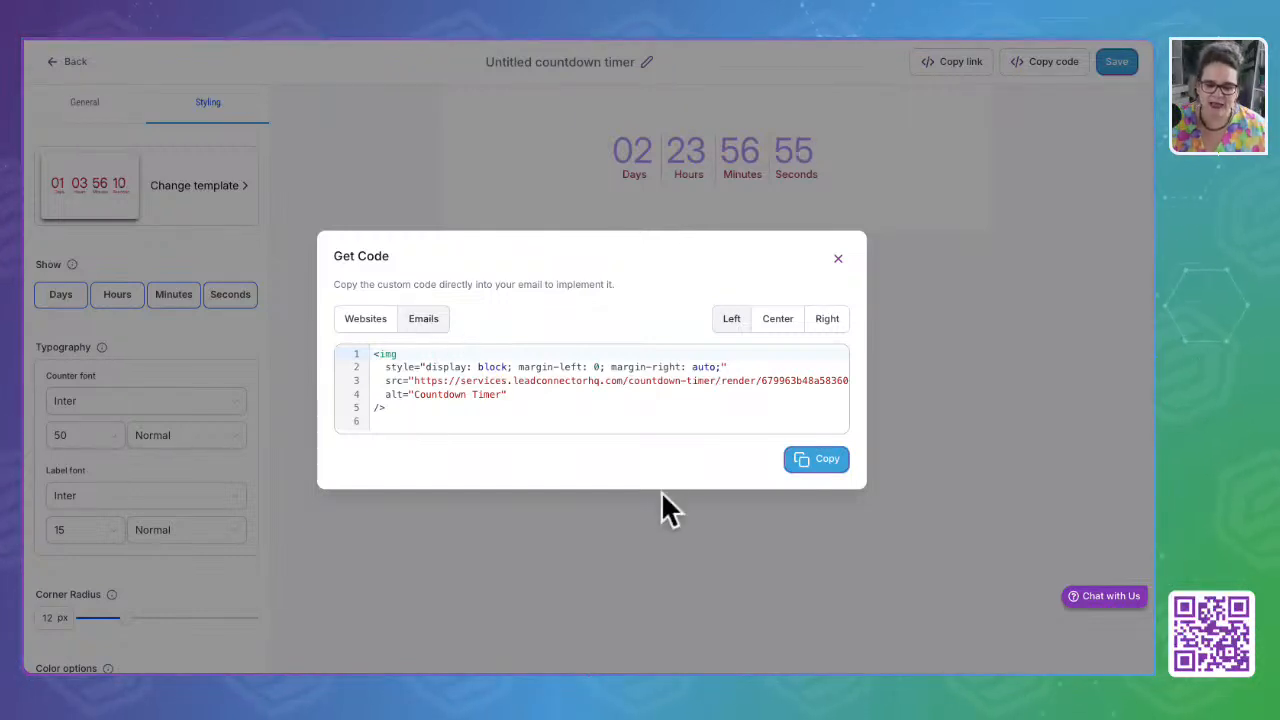
left_click(838, 259)
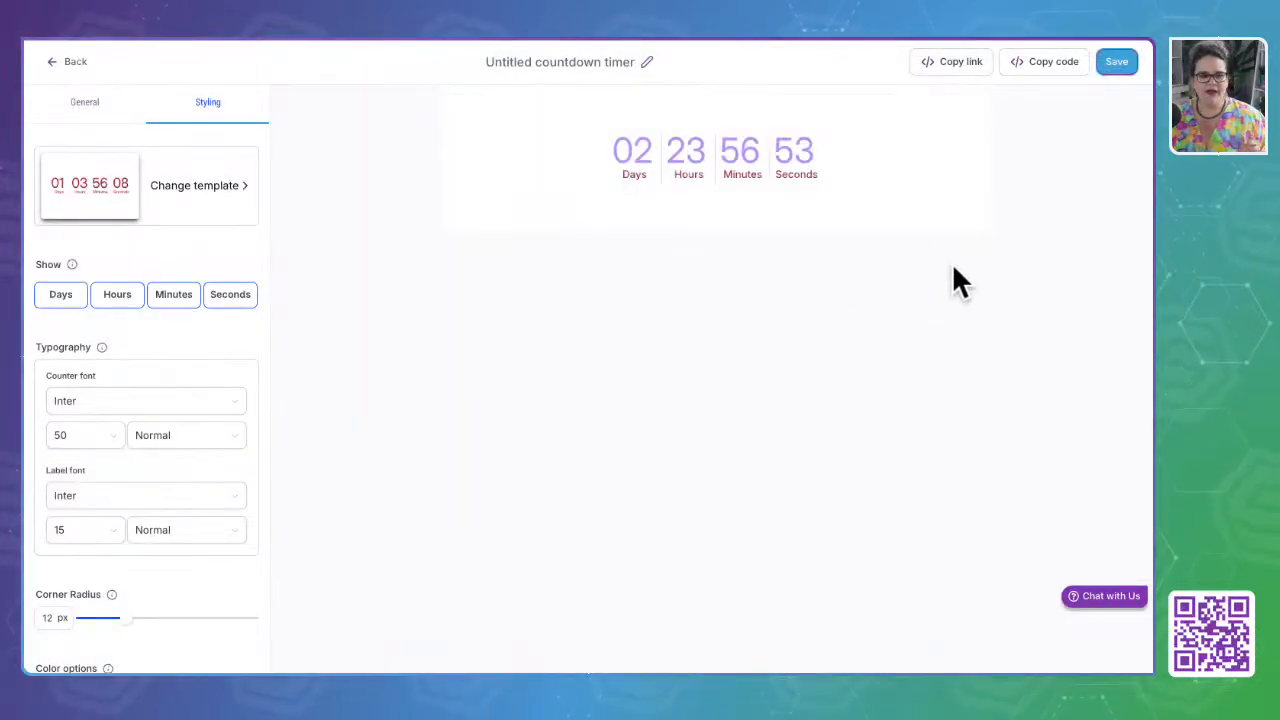
left_click(66, 61)
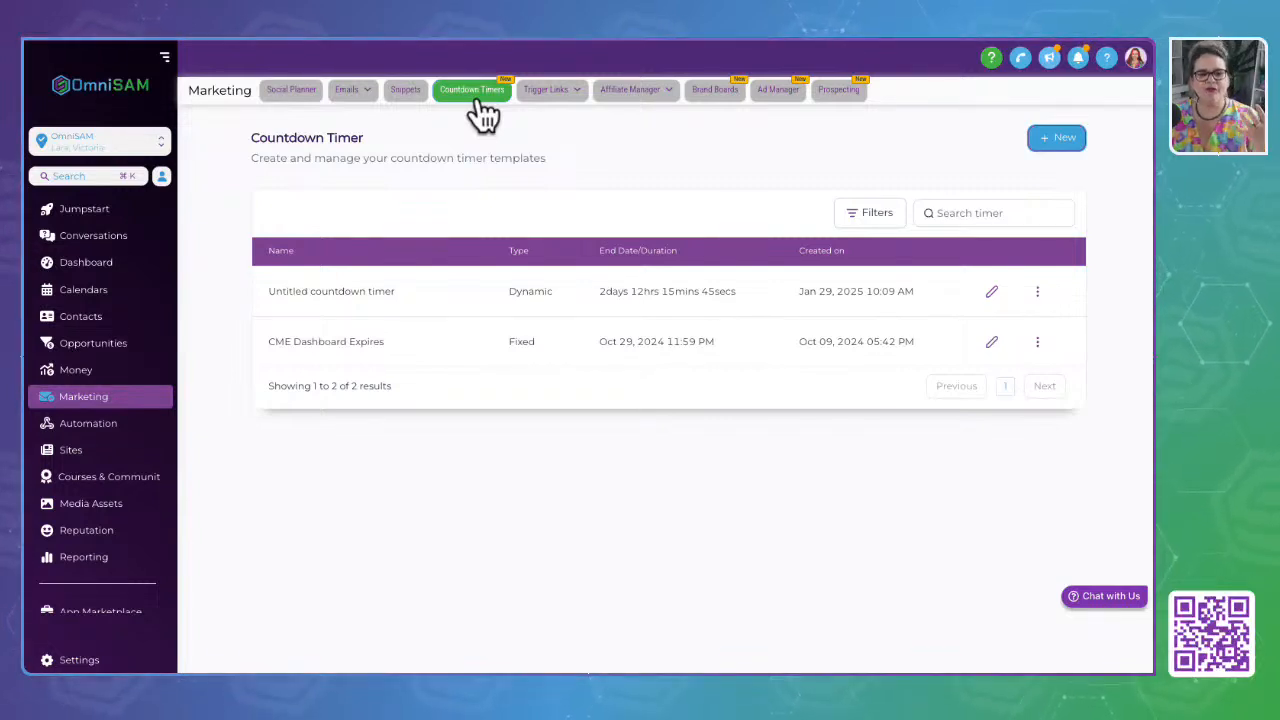
Open the trigger links list and examine the link URL of the Negative Feedback entry
mouse_move(545, 100)
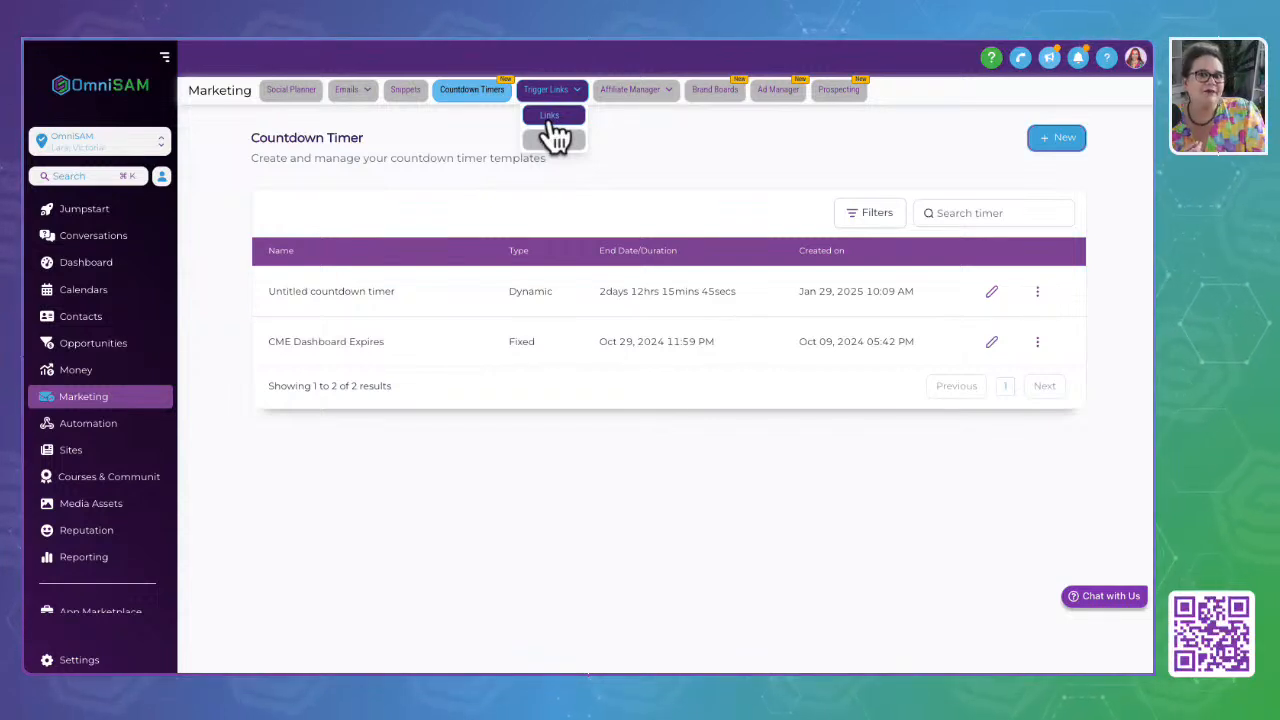
left_click(550, 118)
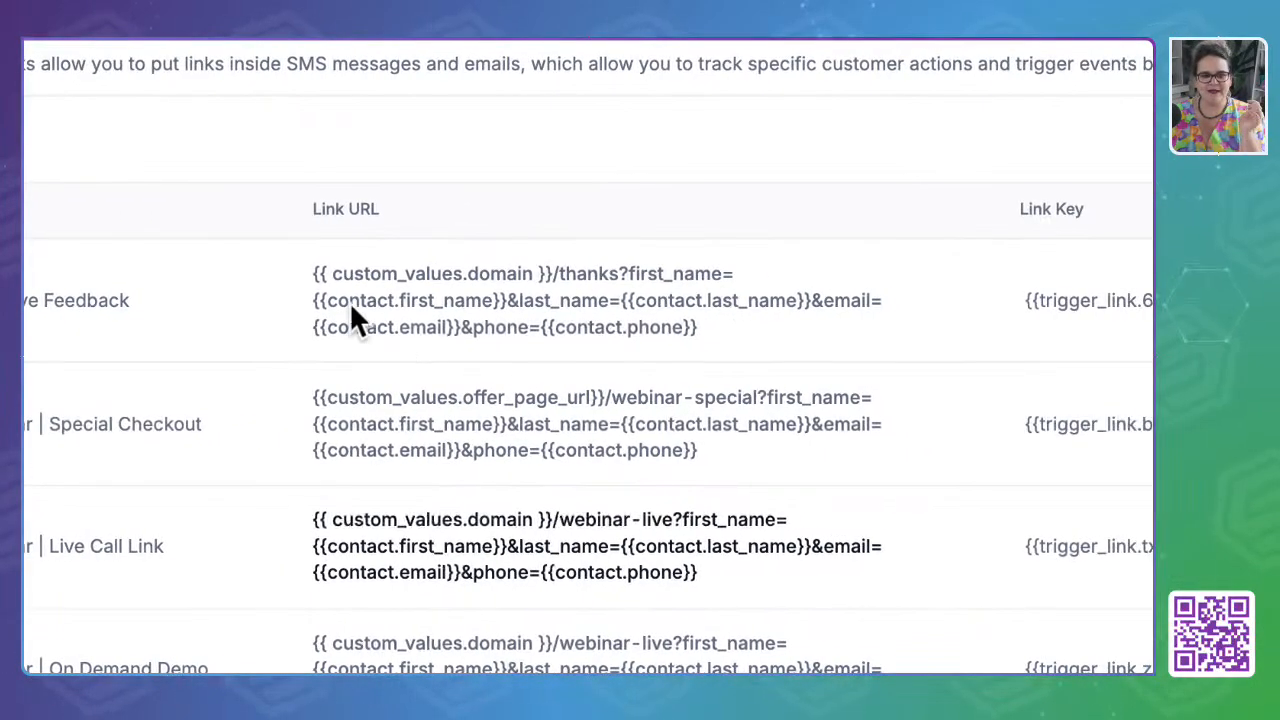
left_click_drag(520, 278, 943, 313)
left_click_drag(705, 313, 766, 357)
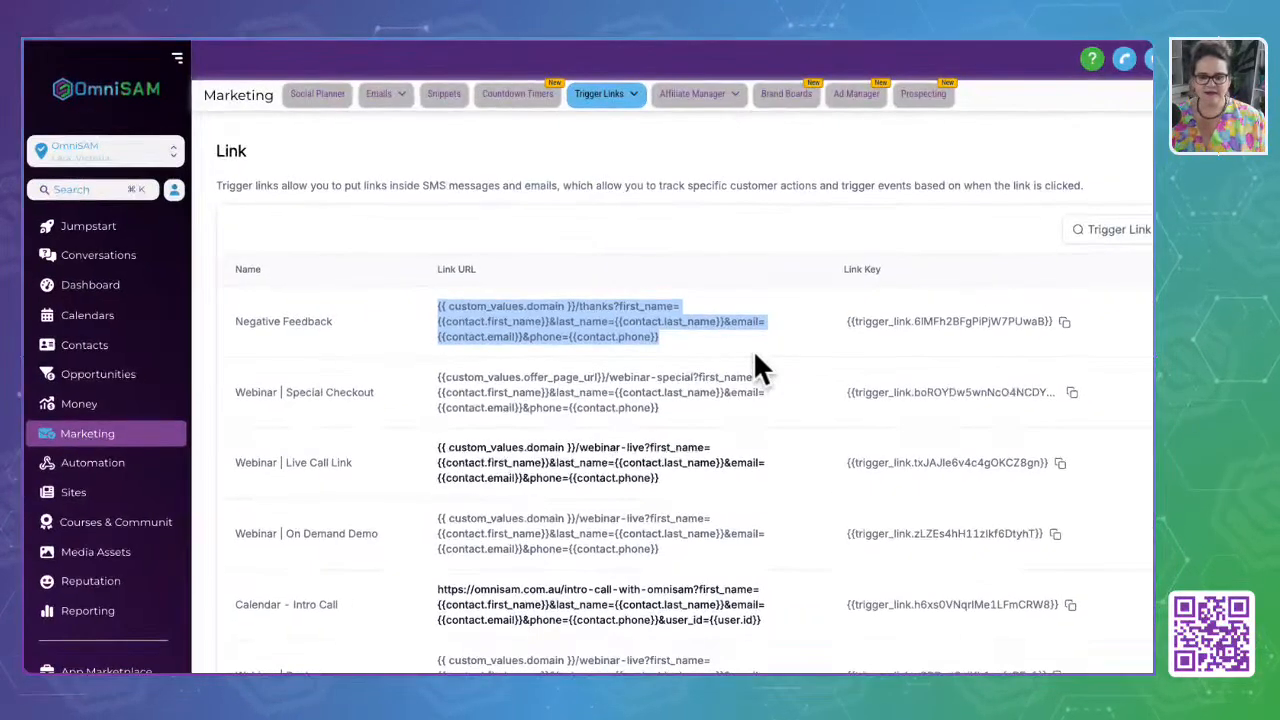
Copy the link key of the Negative Feedback trigger link
left_click_drag(679, 317, 941, 323)
left_click(922, 340)
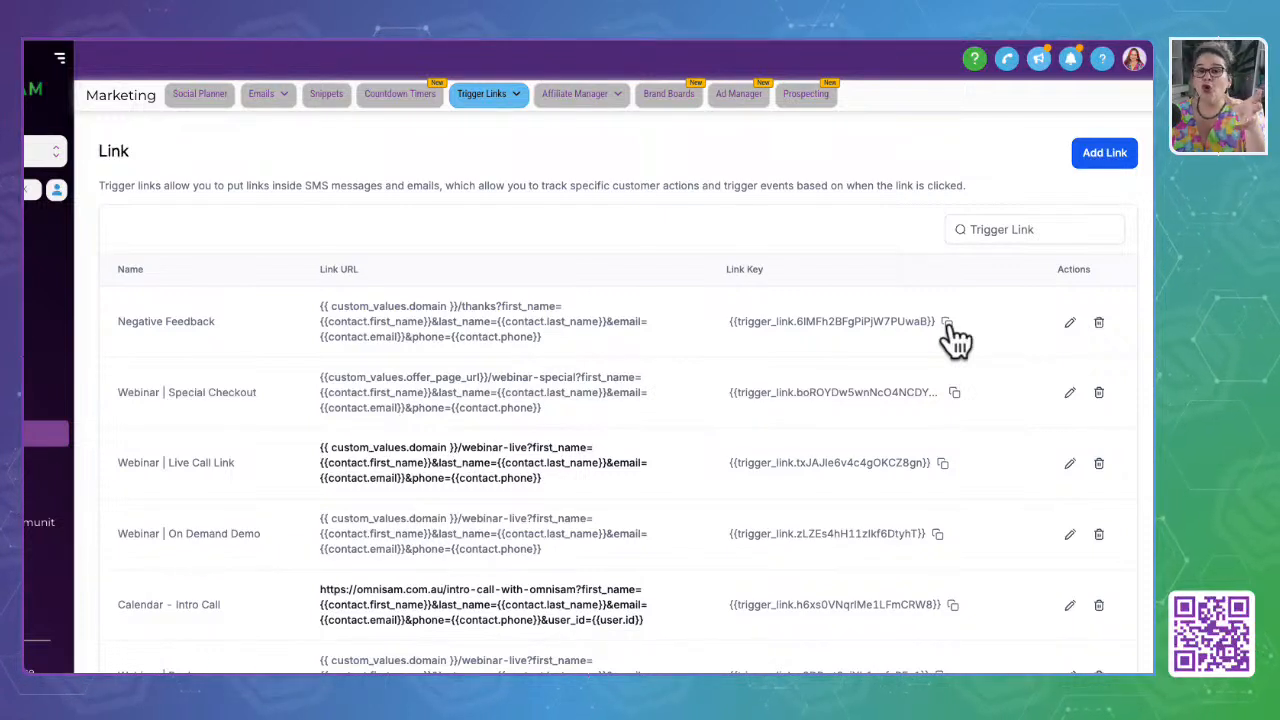
left_click(947, 323)
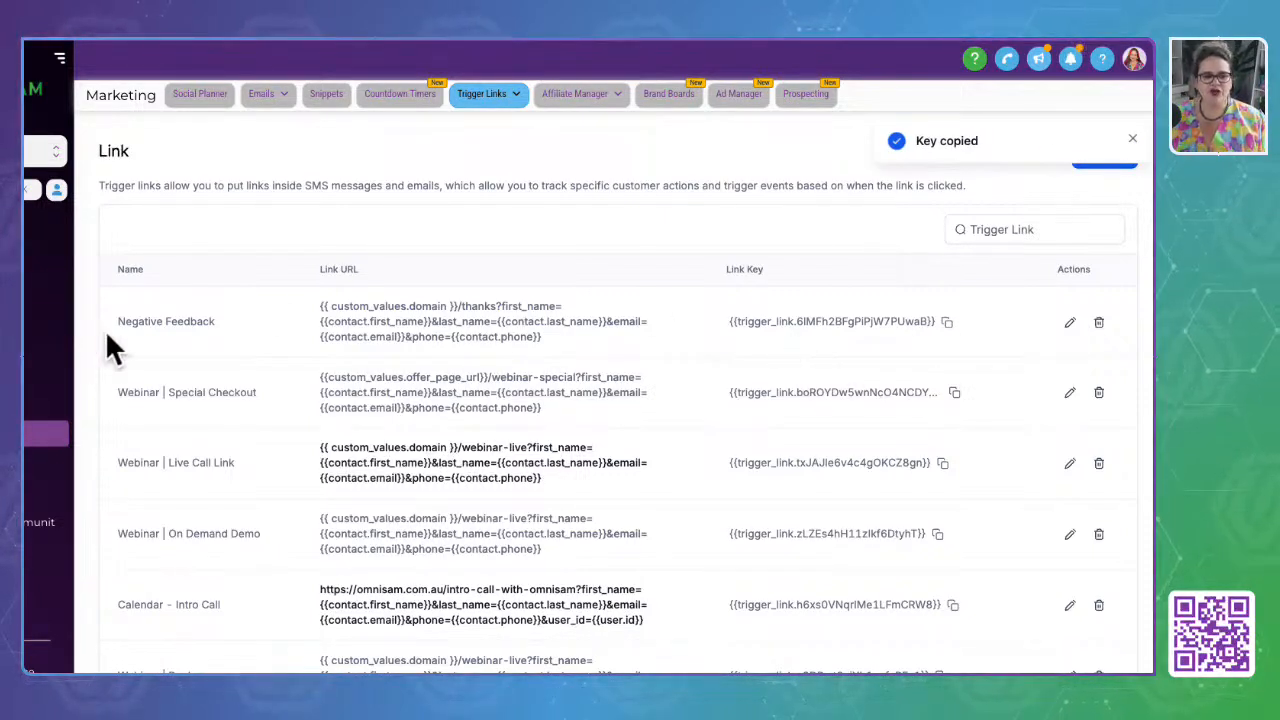
left_click_drag(107, 335, 229, 326)
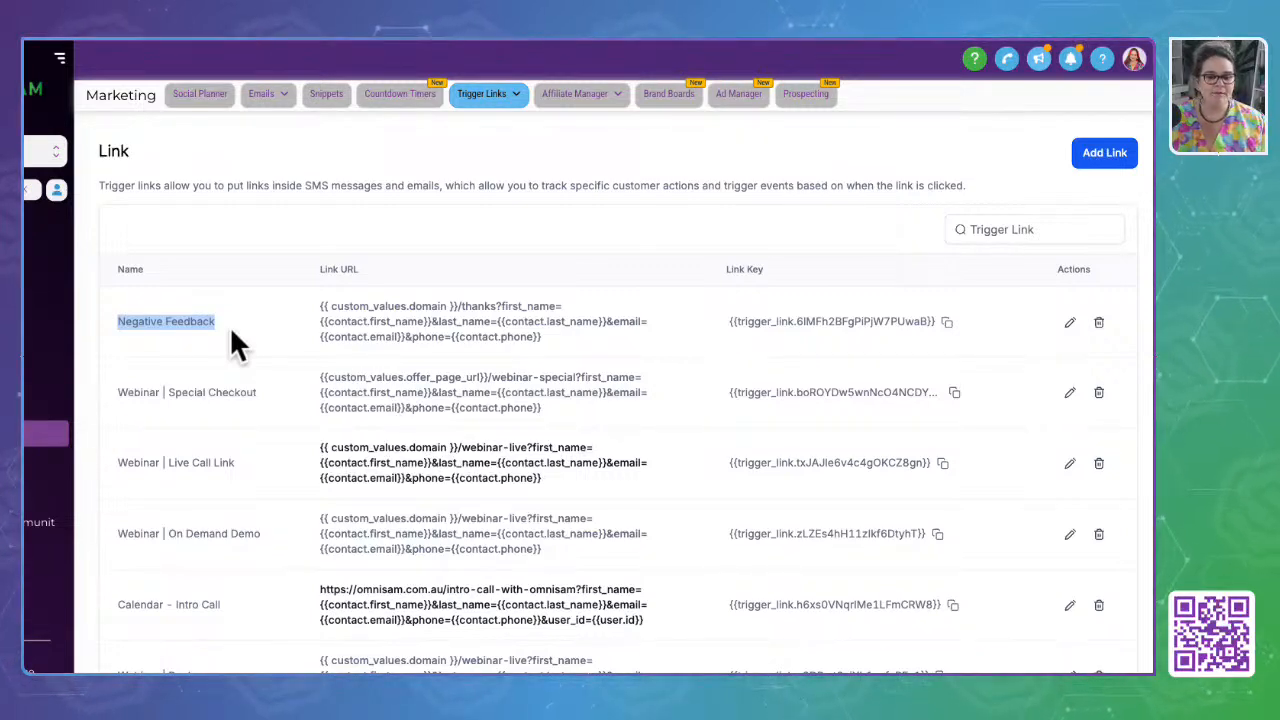
Look through the remaining trigger links, highlighting the Unsubscribe entry
scroll(230, 326, "left", 1)
scroll(286, 507, "down", 3)
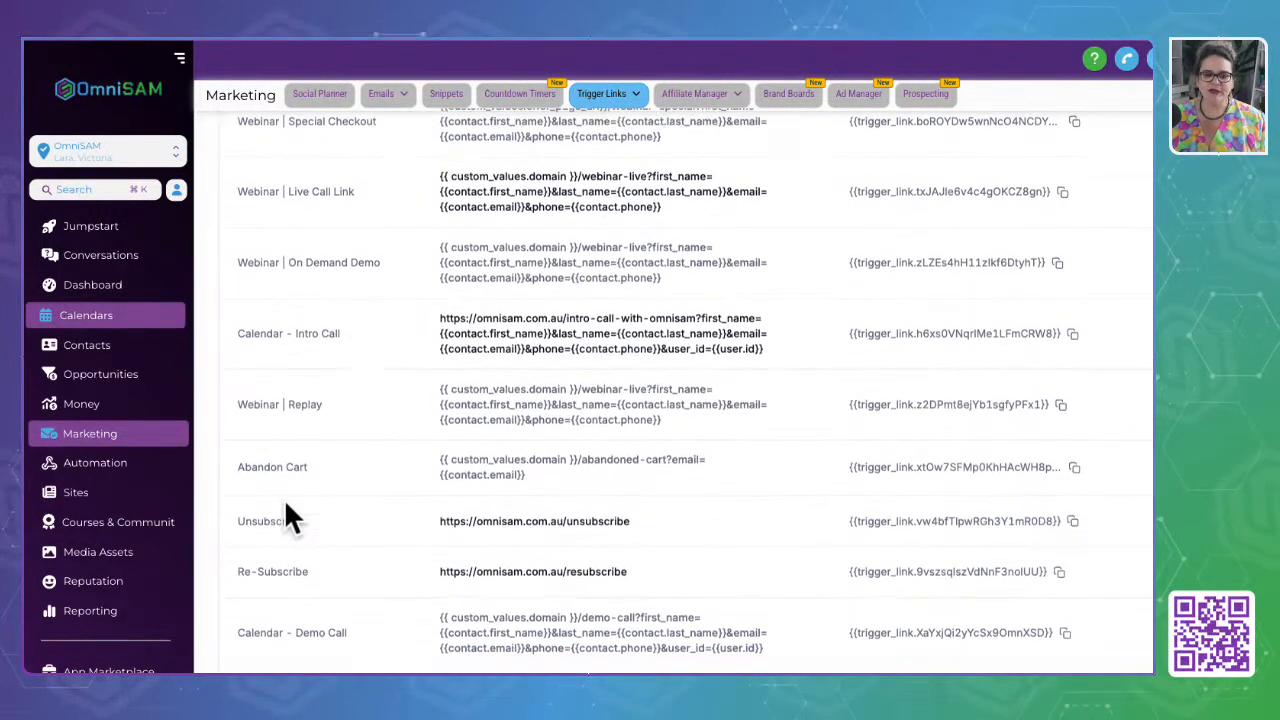
left_click_drag(240, 521, 302, 521)
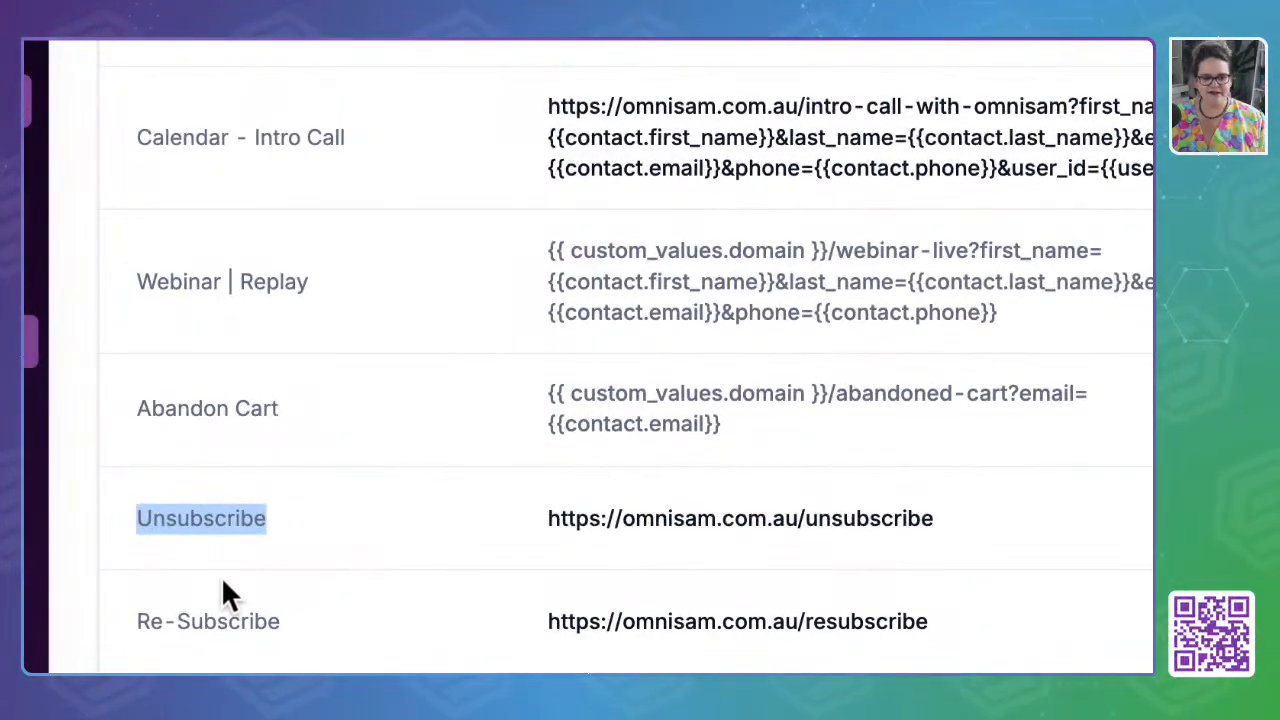
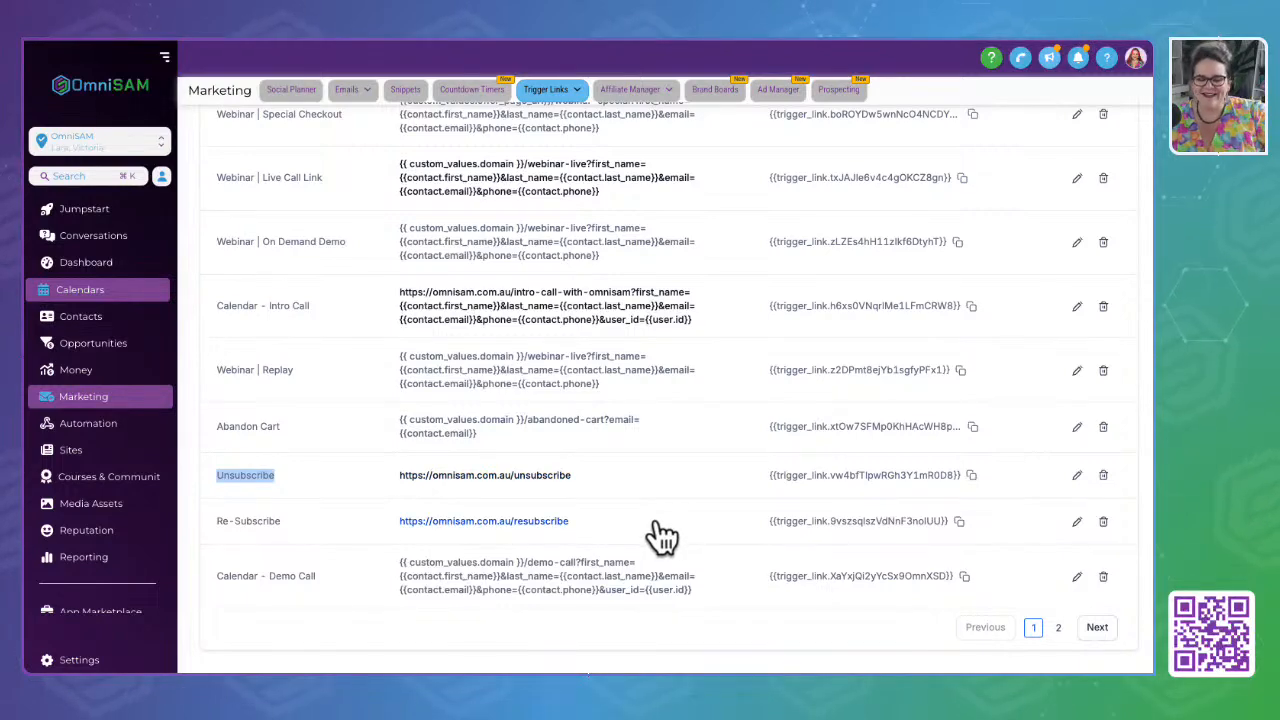
scroll(610, 409, "up", 3)
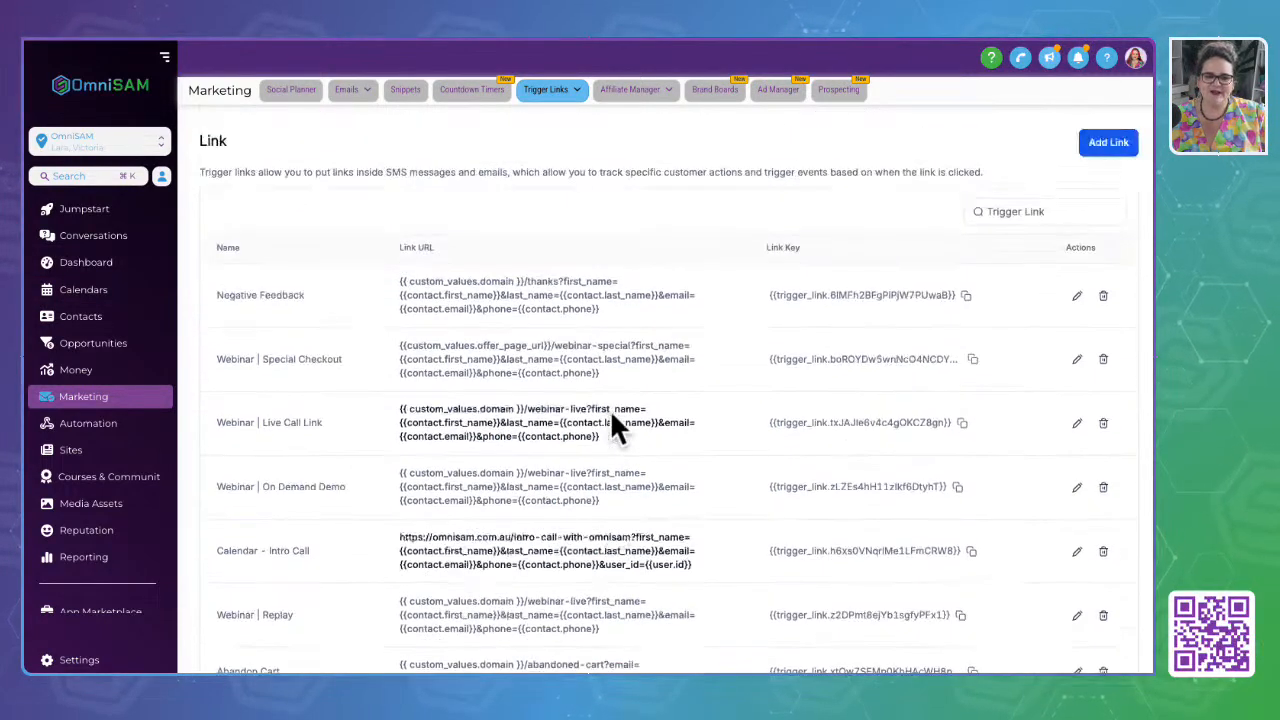
Open the trigger link analysis page, switch it to the link list, and look through the entries
mouse_move(528, 94)
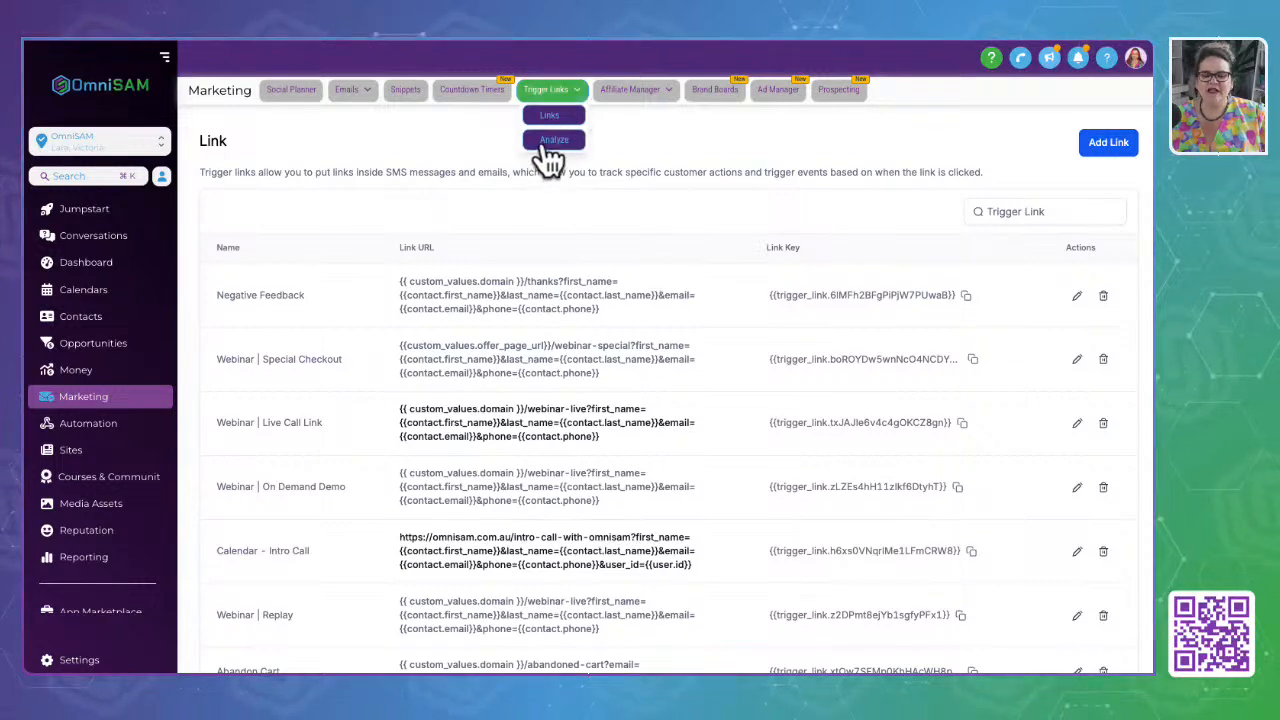
left_click(545, 143)
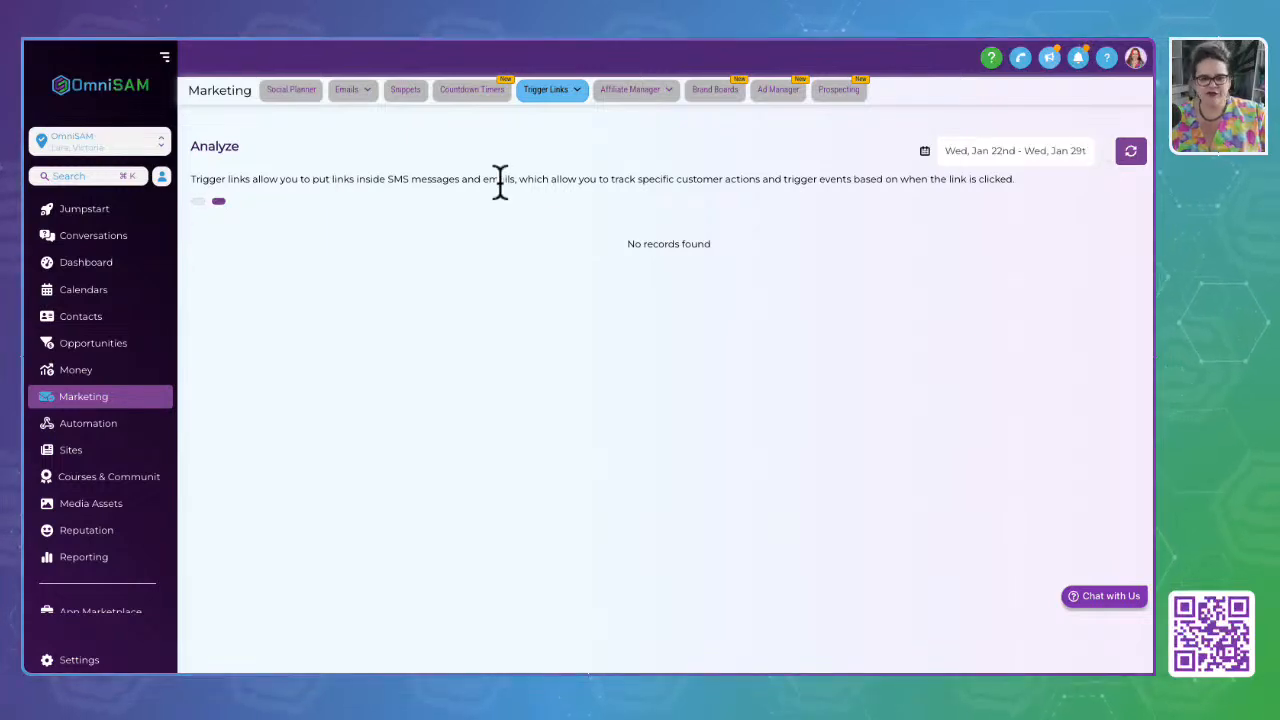
left_click(197, 201)
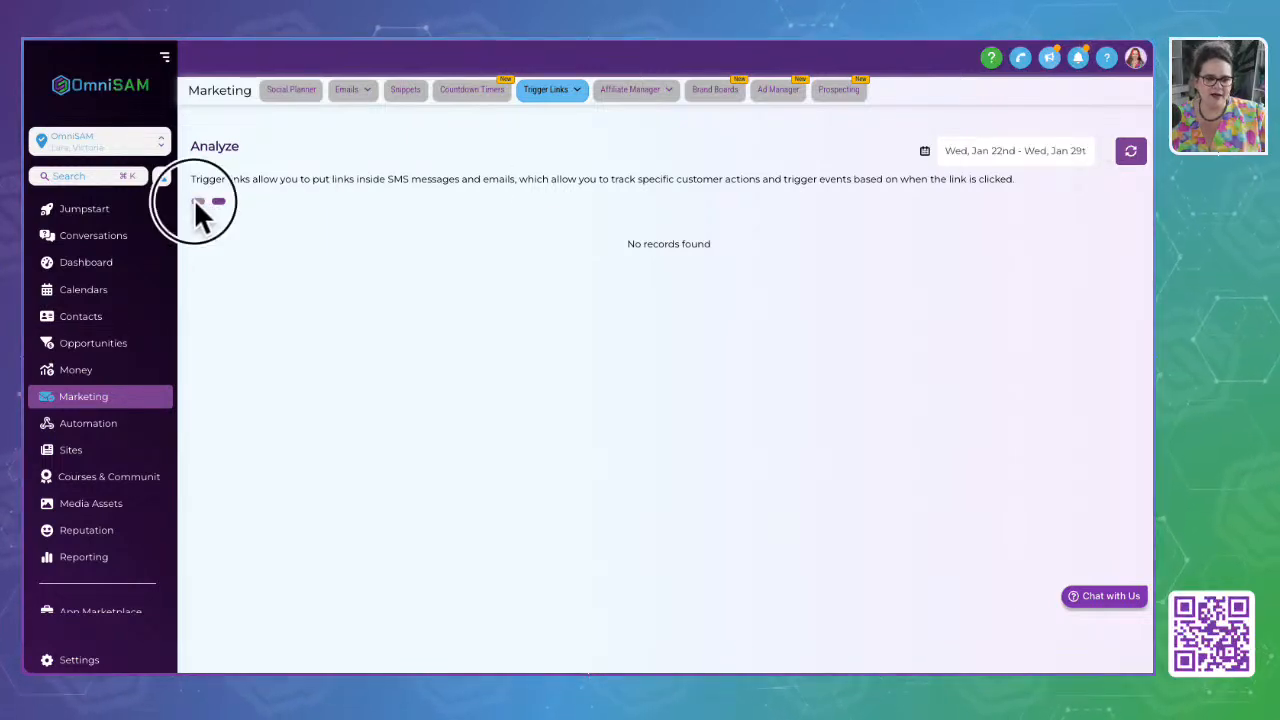
scroll(474, 343, "down", 3)
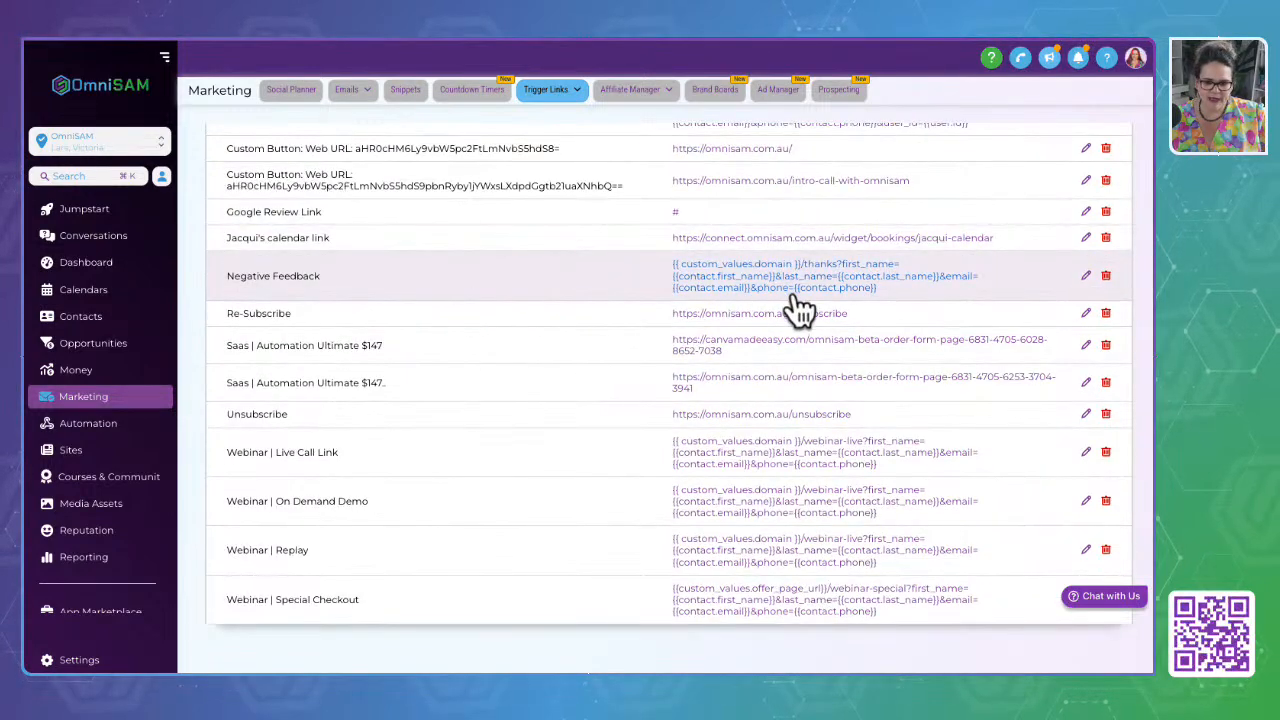
scroll(535, 370, "up", 3)
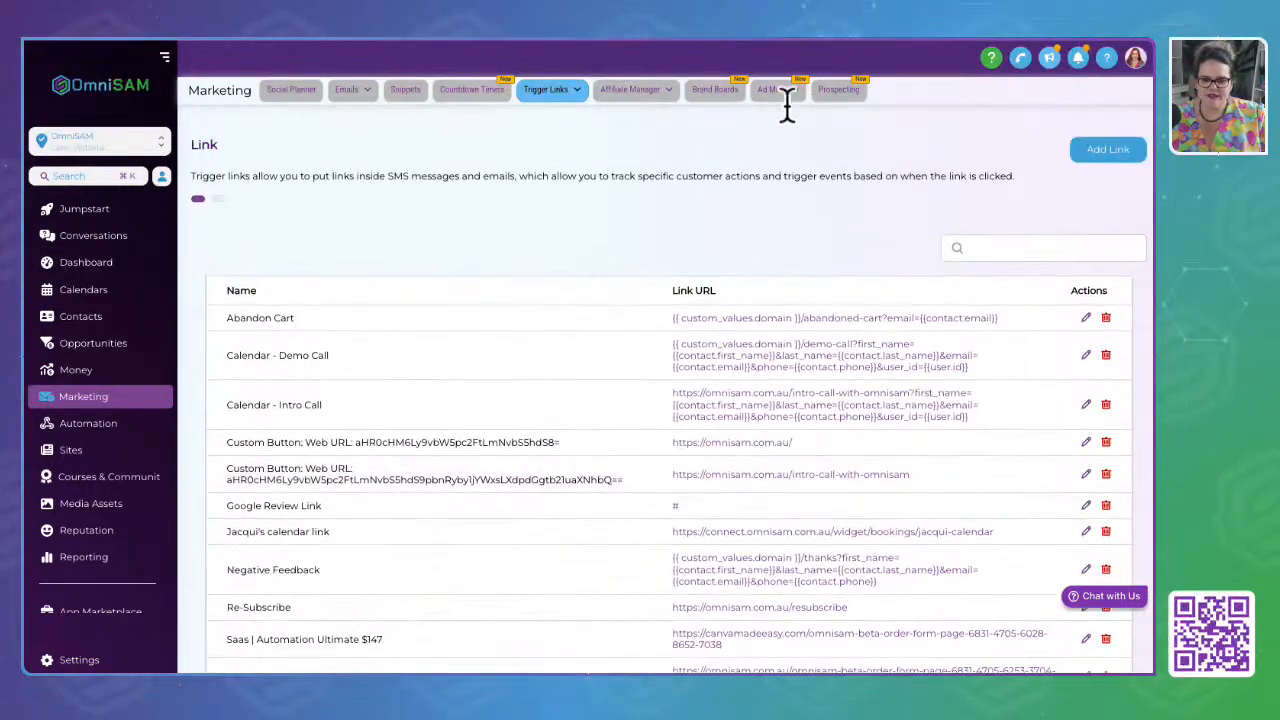
View the Affiliate Manager dashboard and the invoices in the Money section, ending back on the affiliate dashboard
left_click(621, 98)
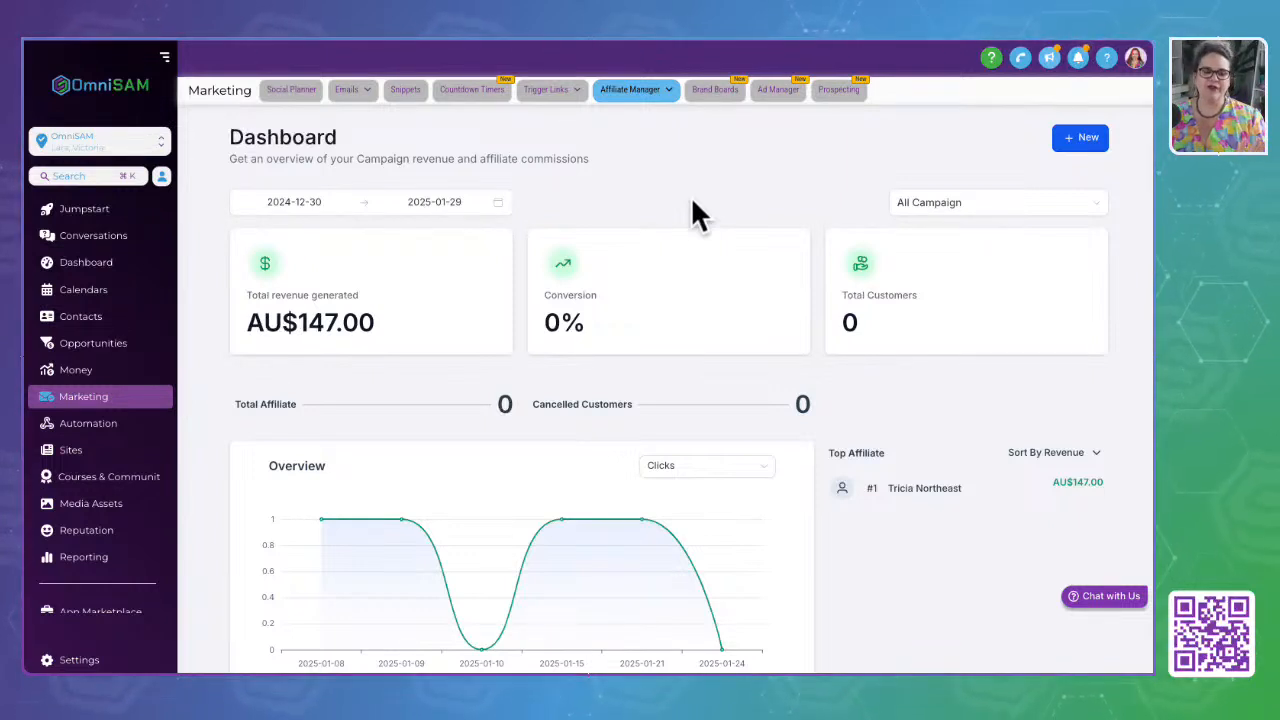
left_click(73, 385)
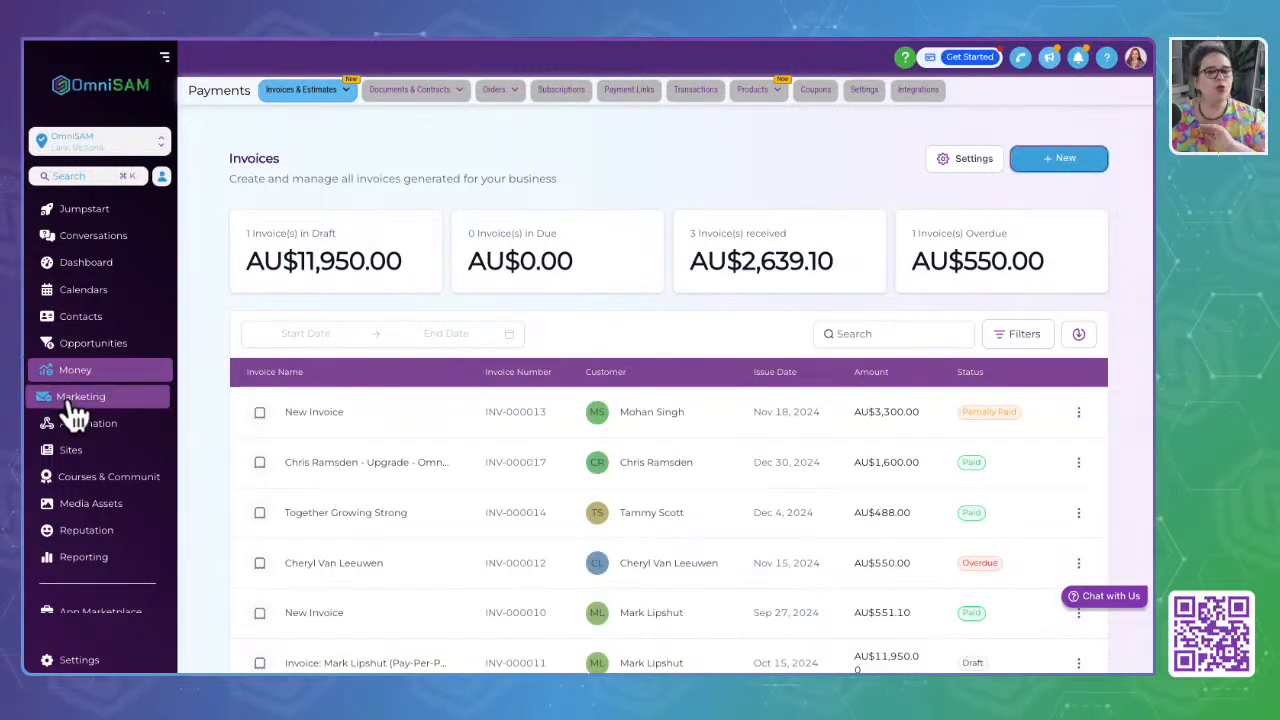
left_click(72, 400)
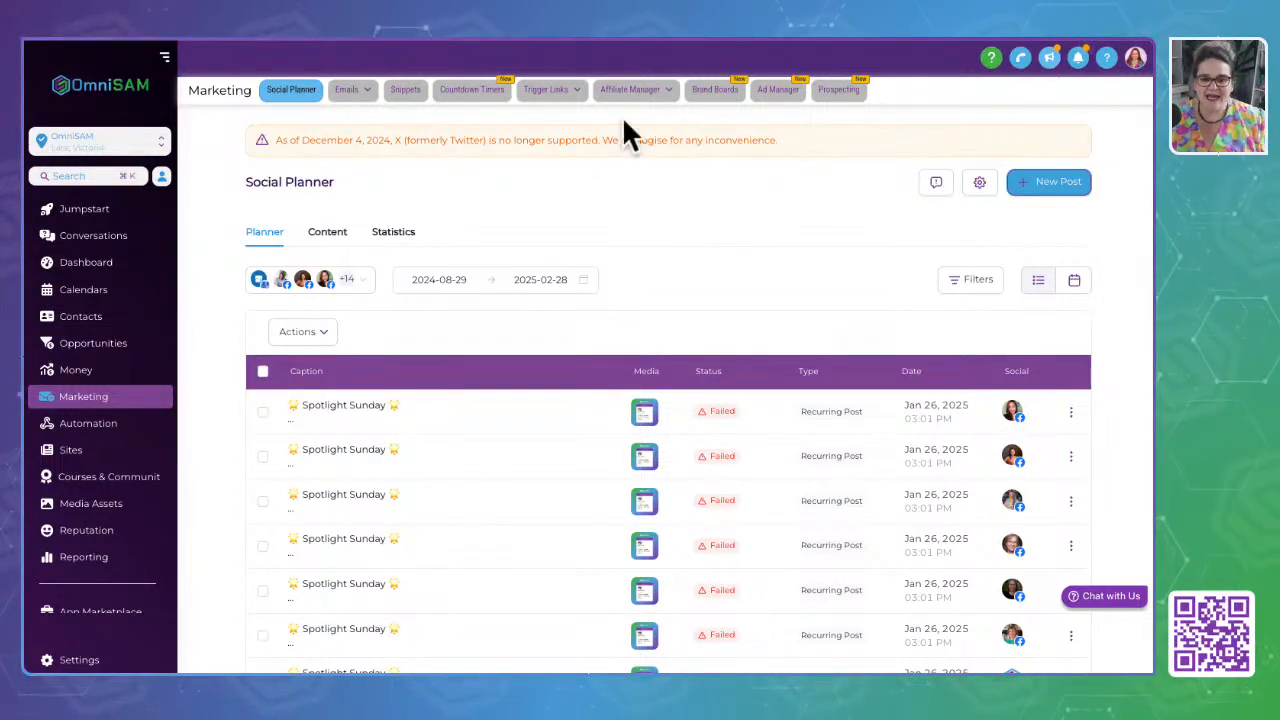
left_click(650, 114)
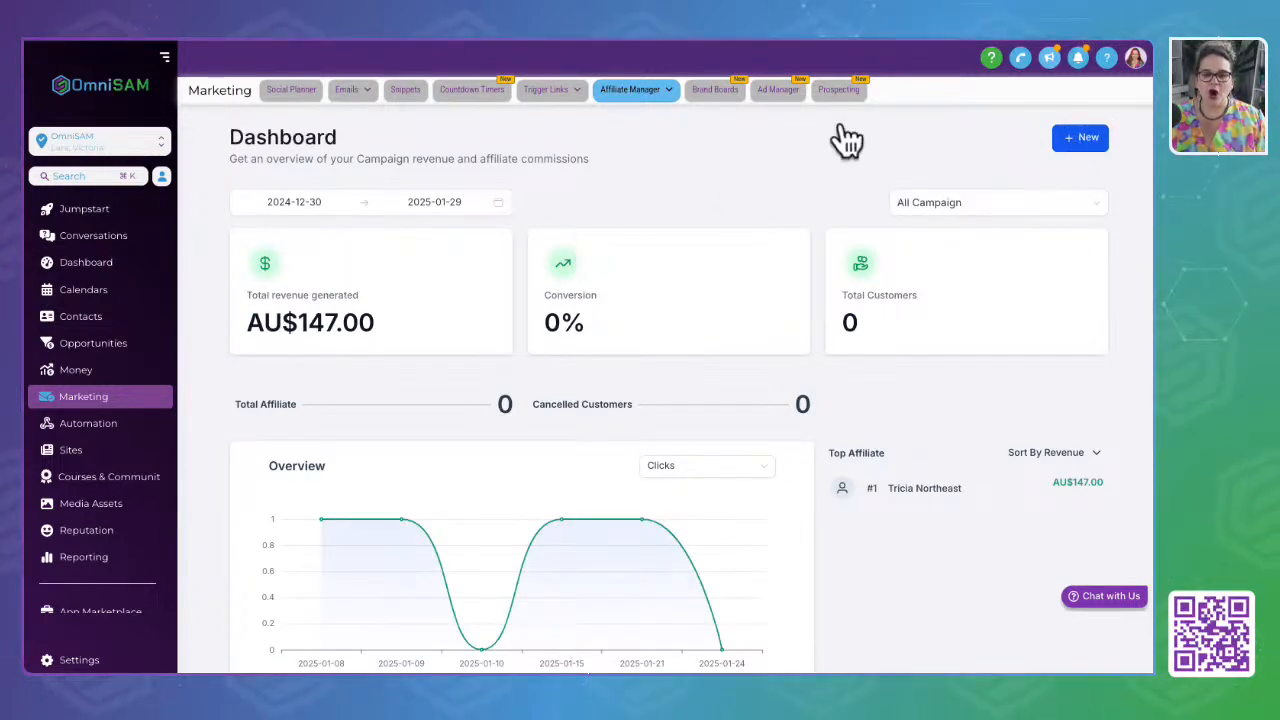
Open the Affiliate Manager settings and review the default cookie life and the available payout terms
mouse_move(636, 89)
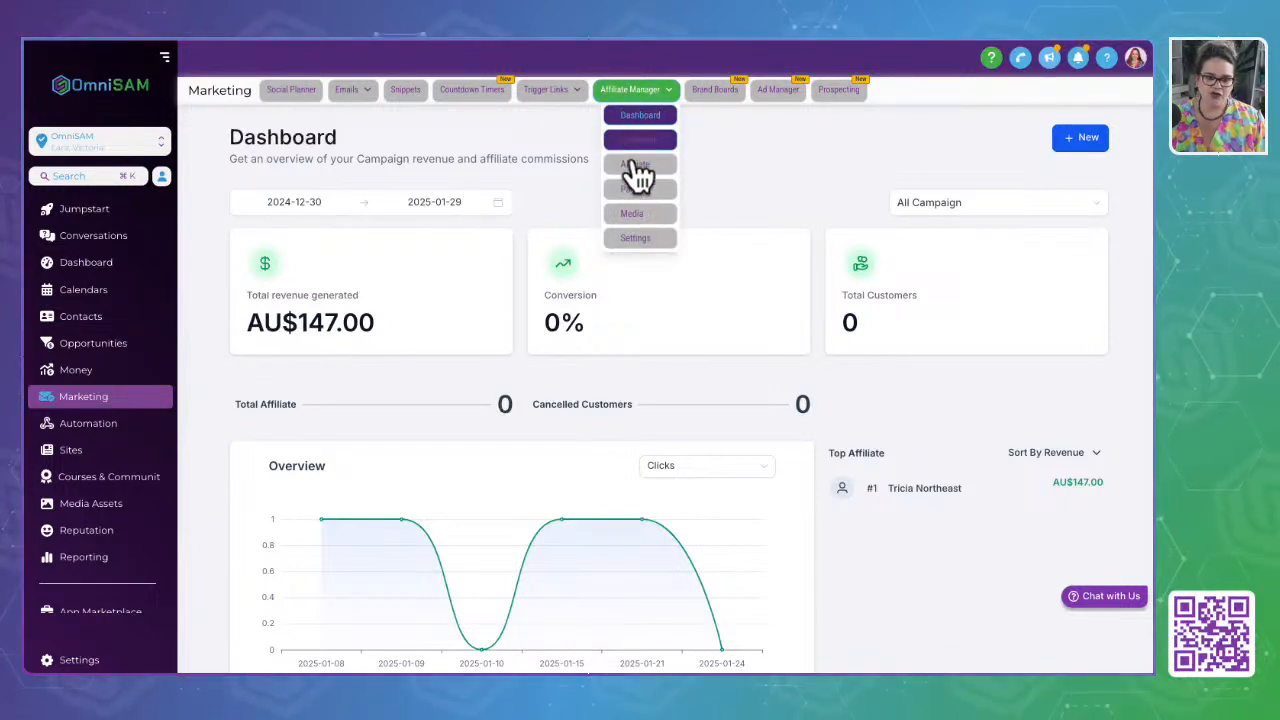
left_click(635, 238)
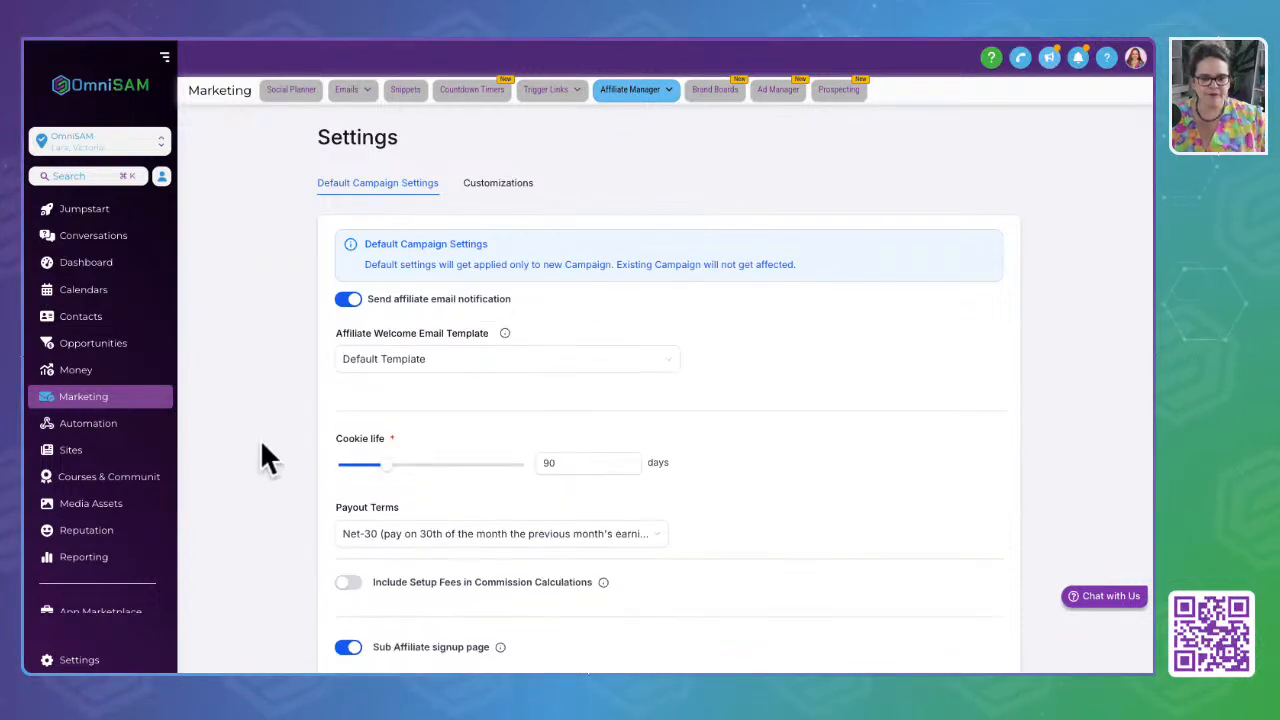
scroll(262, 443, "down", 3)
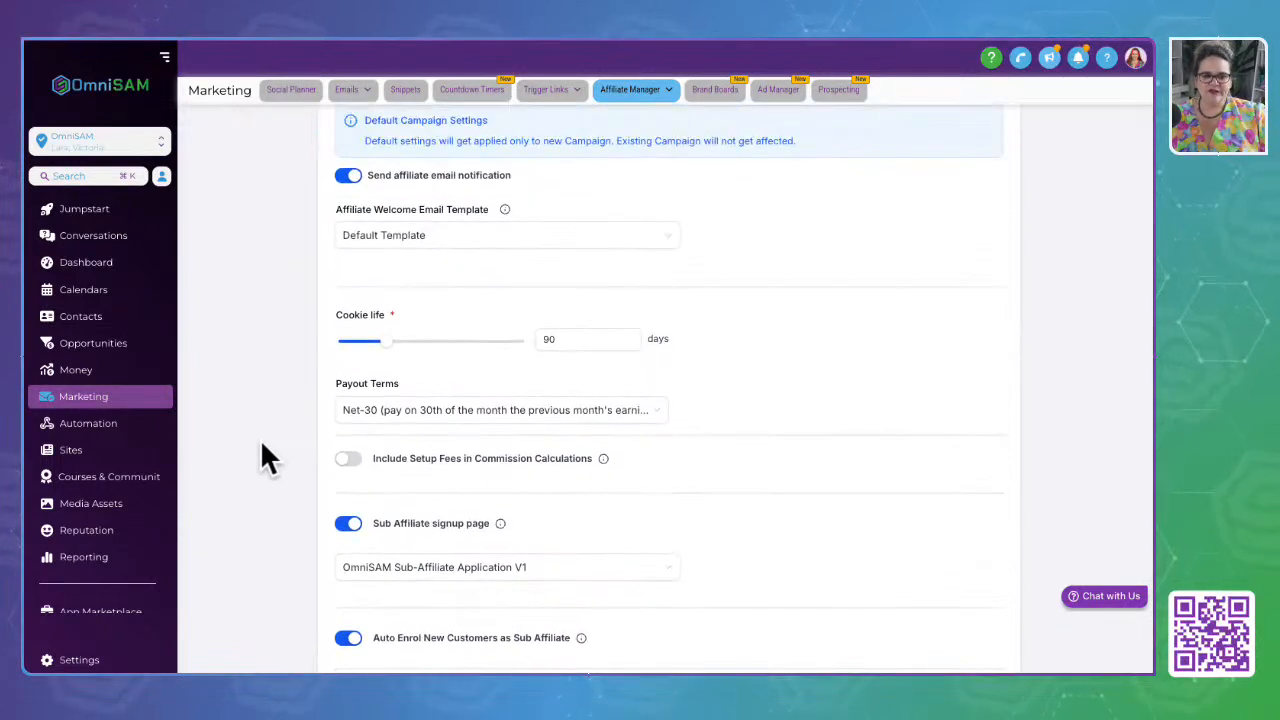
scroll(260, 439, "up", 1)
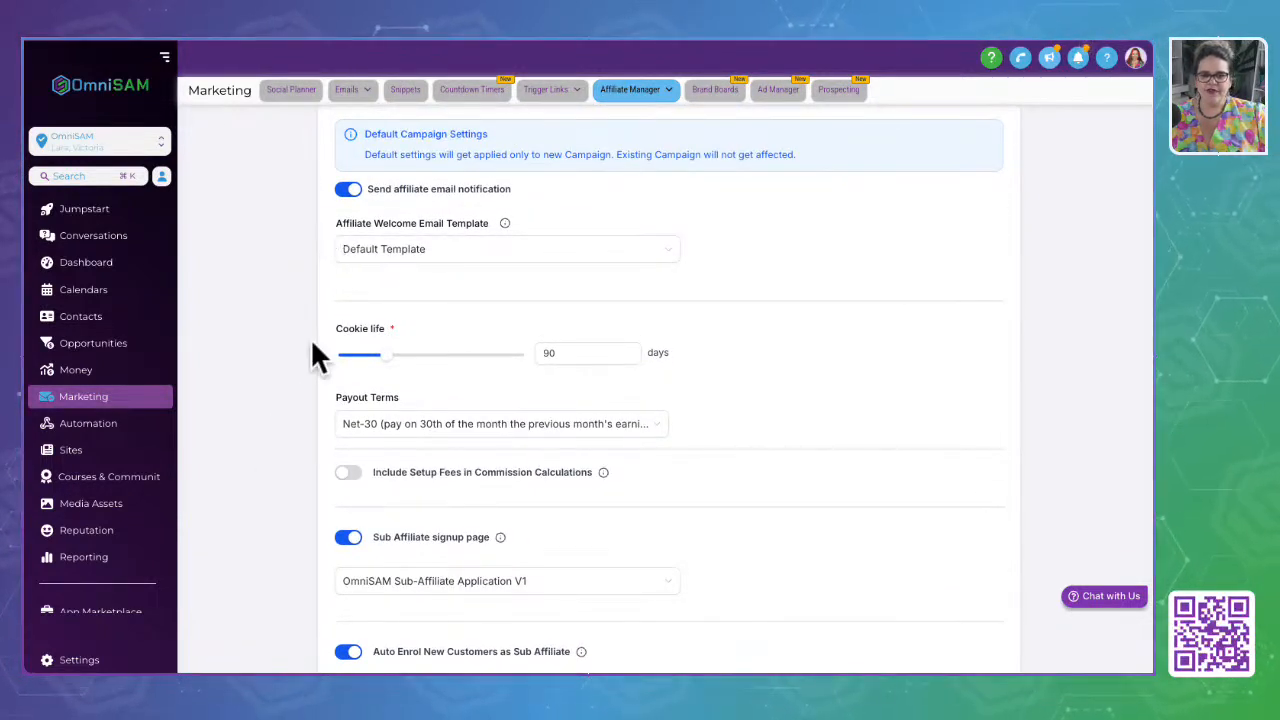
left_click_drag(343, 345, 420, 340)
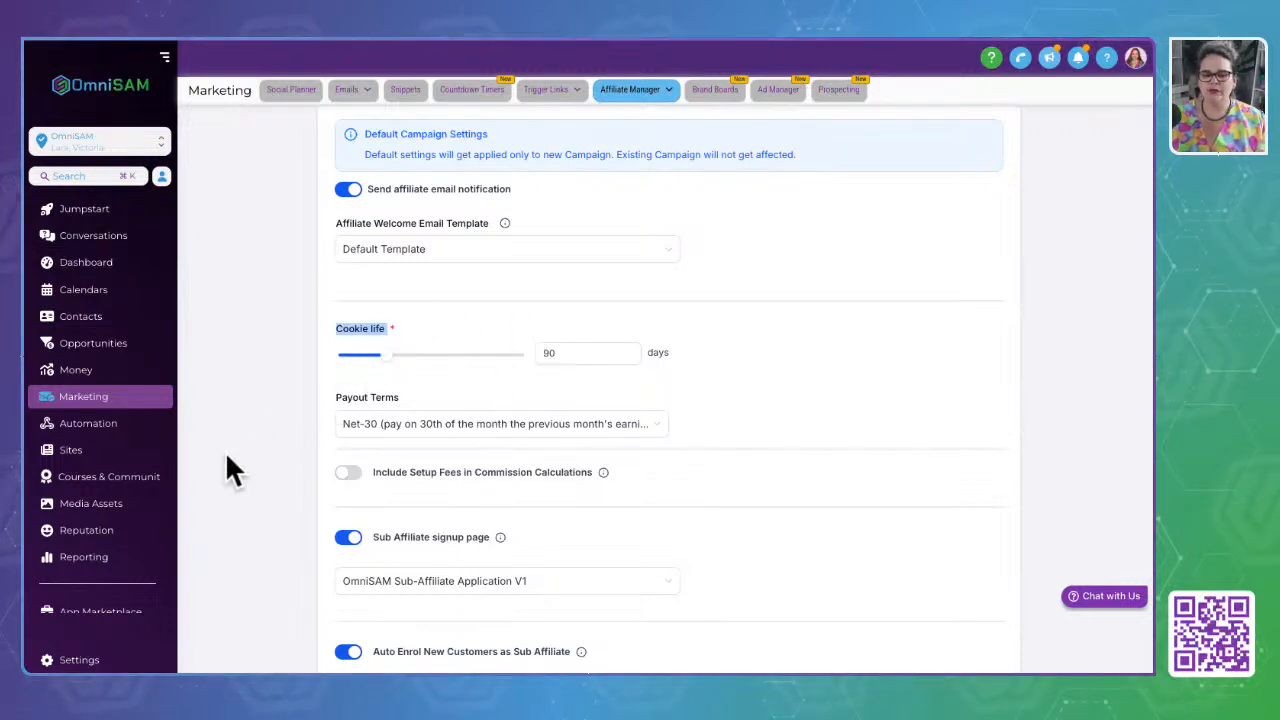
left_click(449, 440)
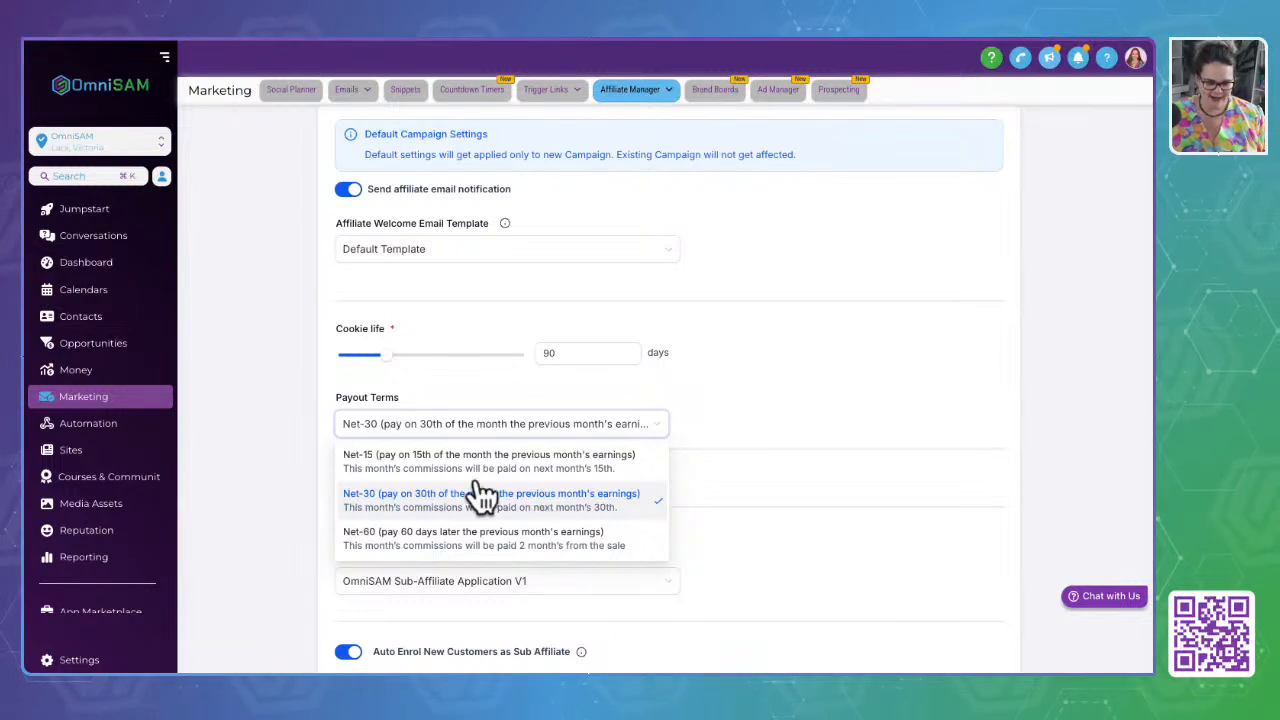
left_click(281, 536)
Review the setup fee commission option and the sub-affiliate signup page selection in the default campaign settings
scroll(280, 534, "down", 1)
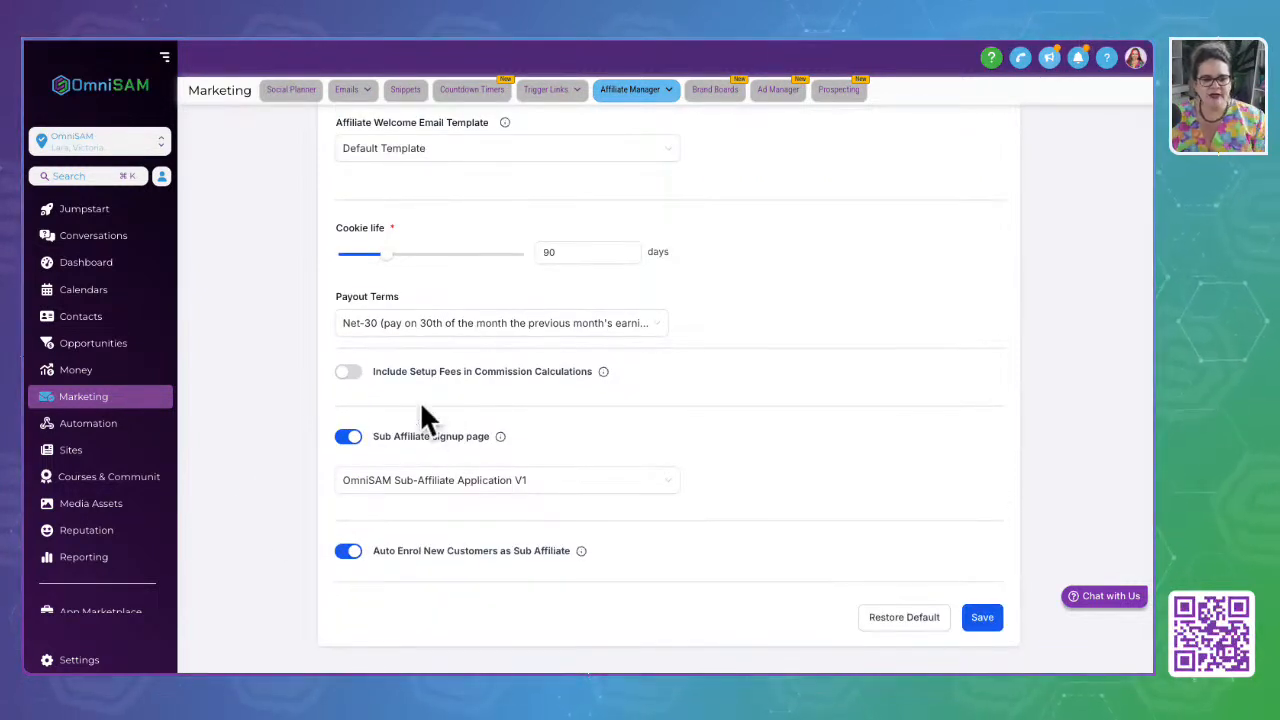
left_click_drag(386, 372, 657, 376)
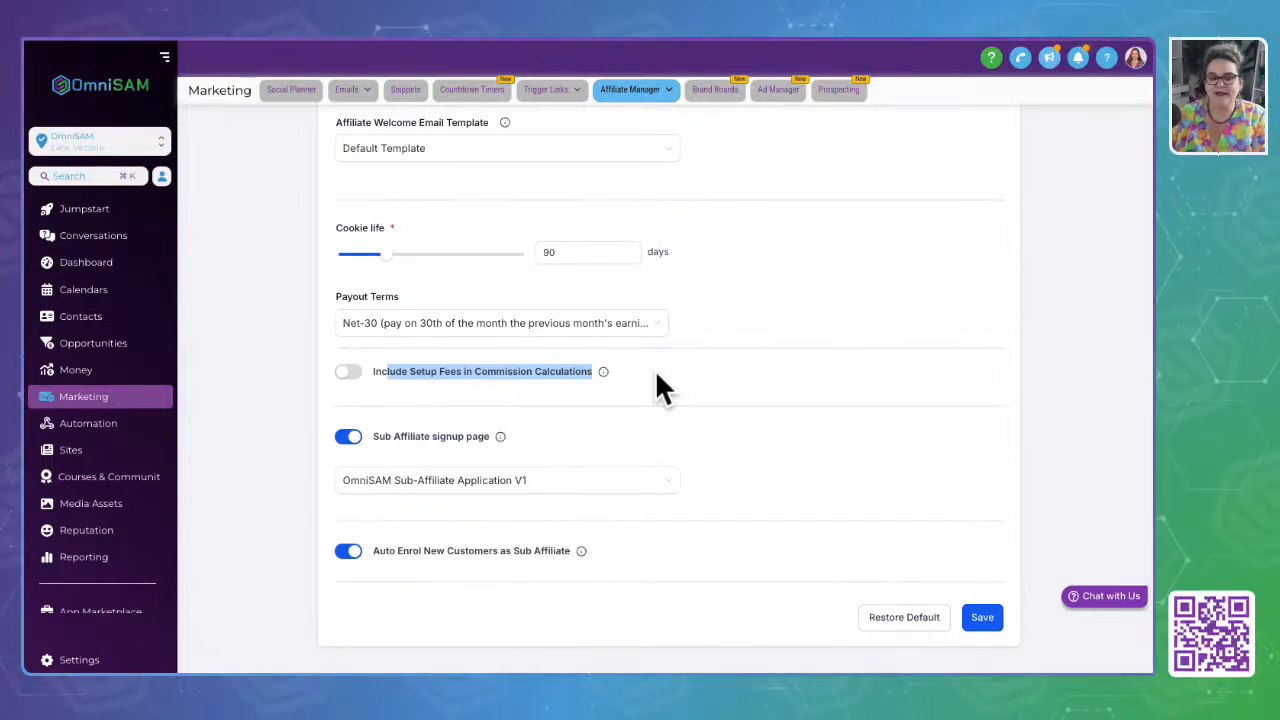
left_click(266, 484)
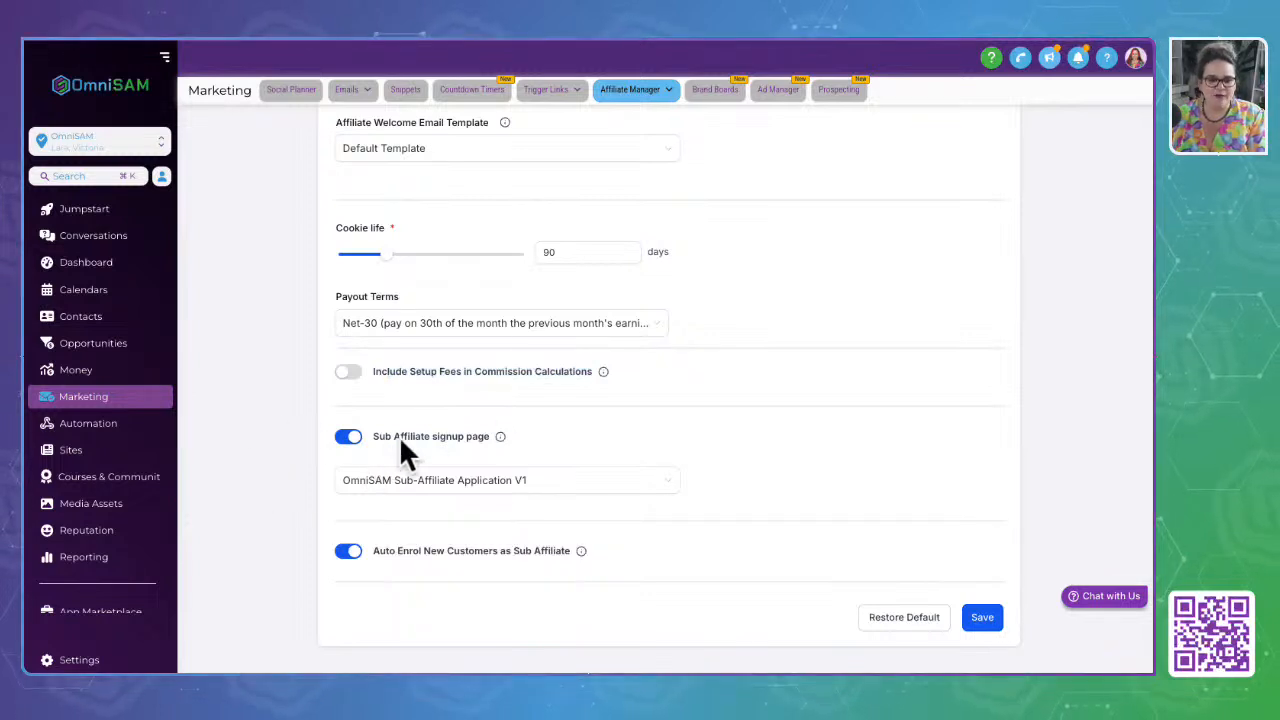
left_click_drag(373, 437, 524, 435)
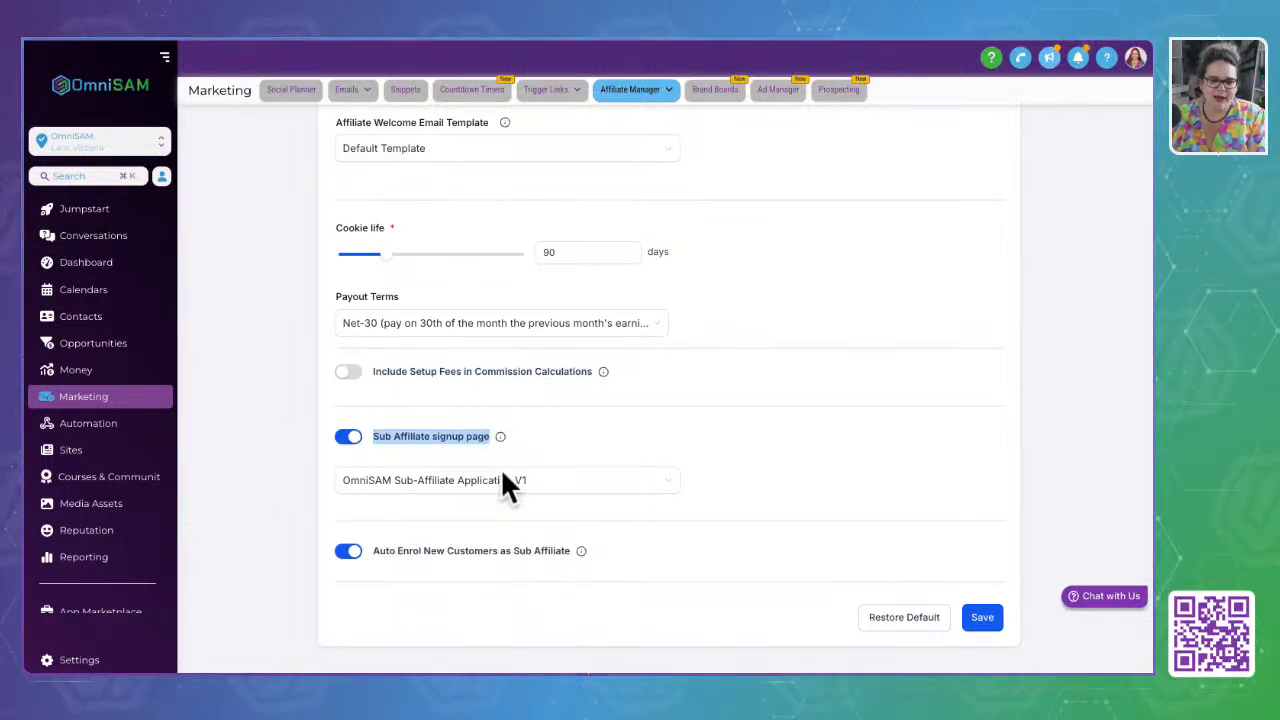
left_click(425, 484)
left_click(980, 474)
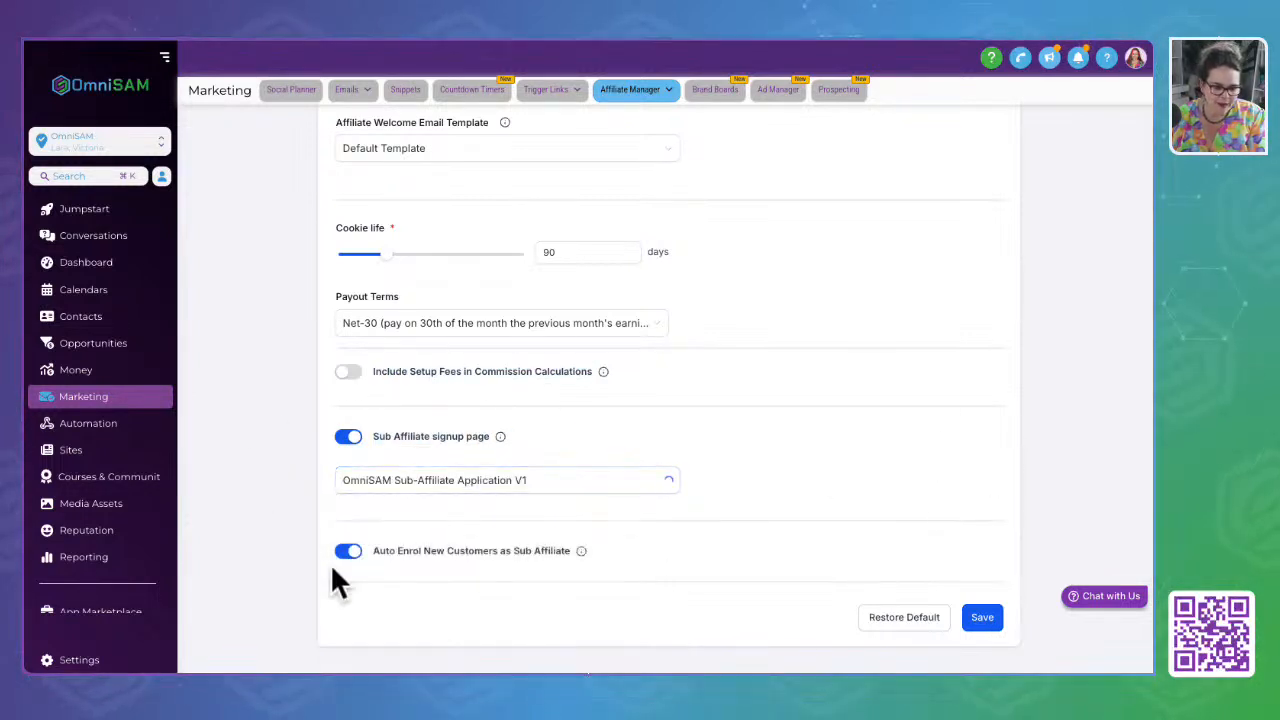
View the affiliate dashboard and the campaign list in Affiliate Manager, and open the affiliate list
mouse_move(500, 436)
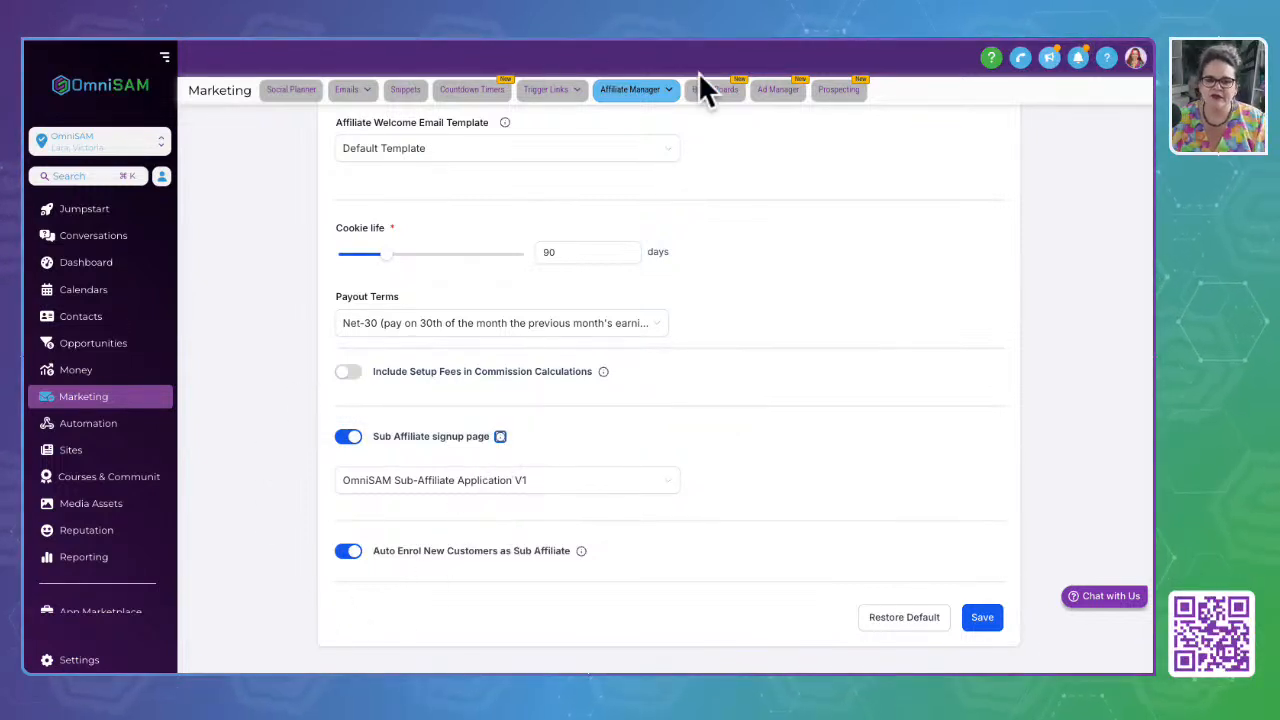
left_click(662, 89)
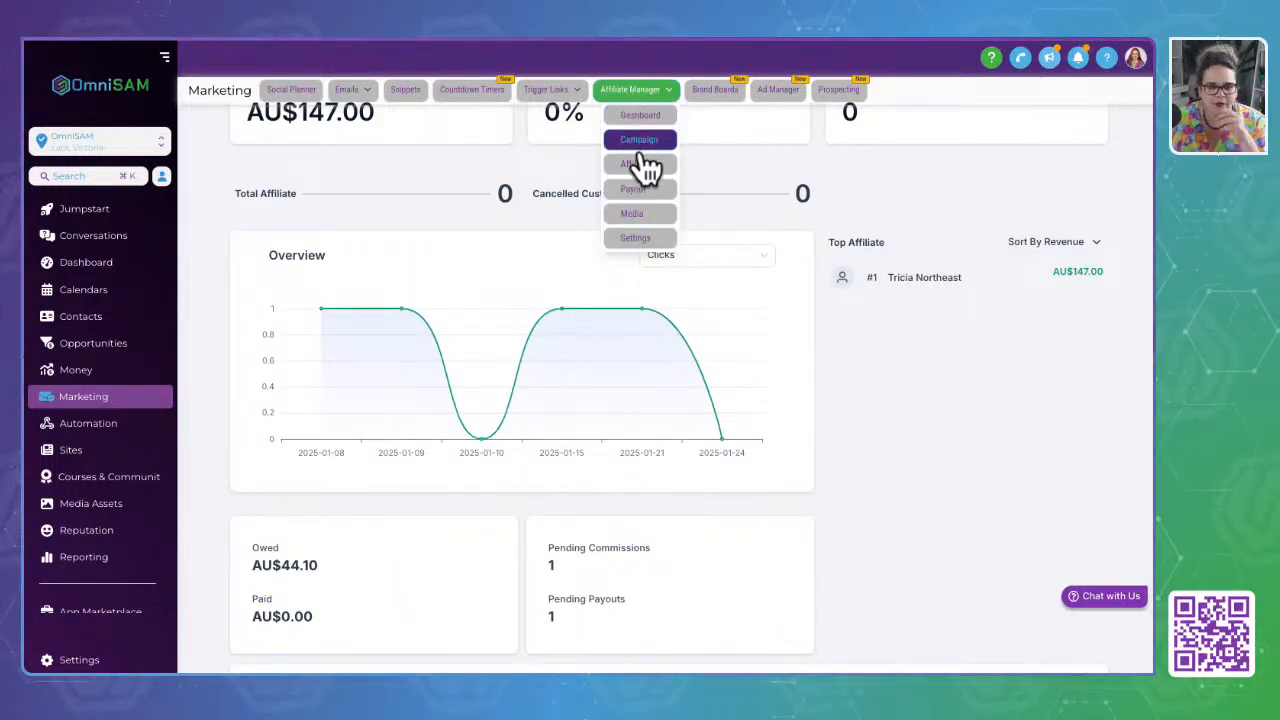
left_click(641, 143)
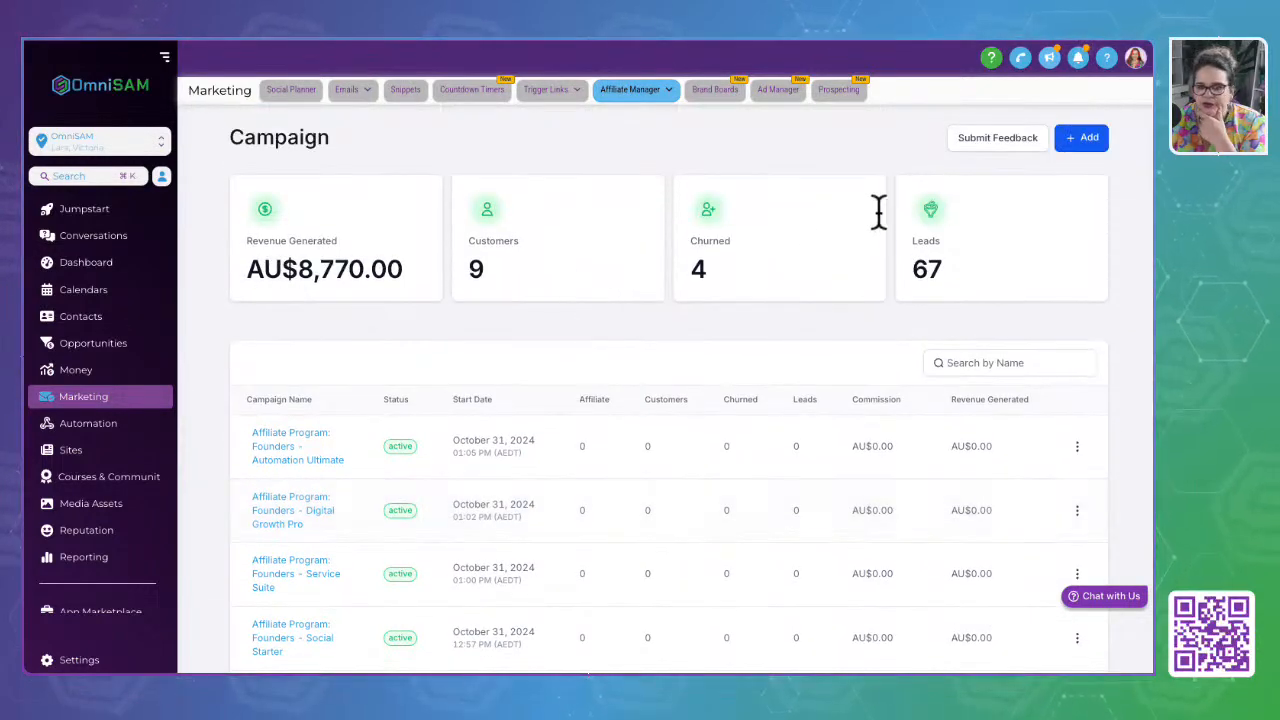
left_click(630, 92)
left_click(632, 113)
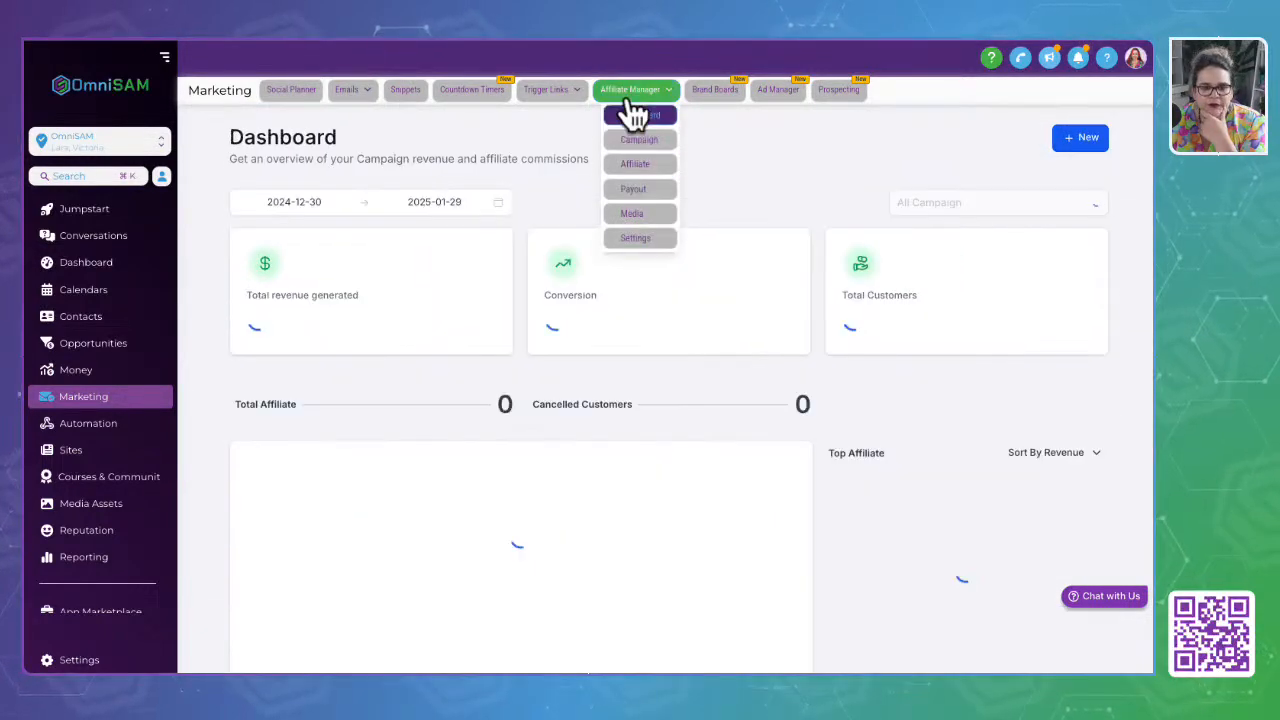
left_click(636, 141)
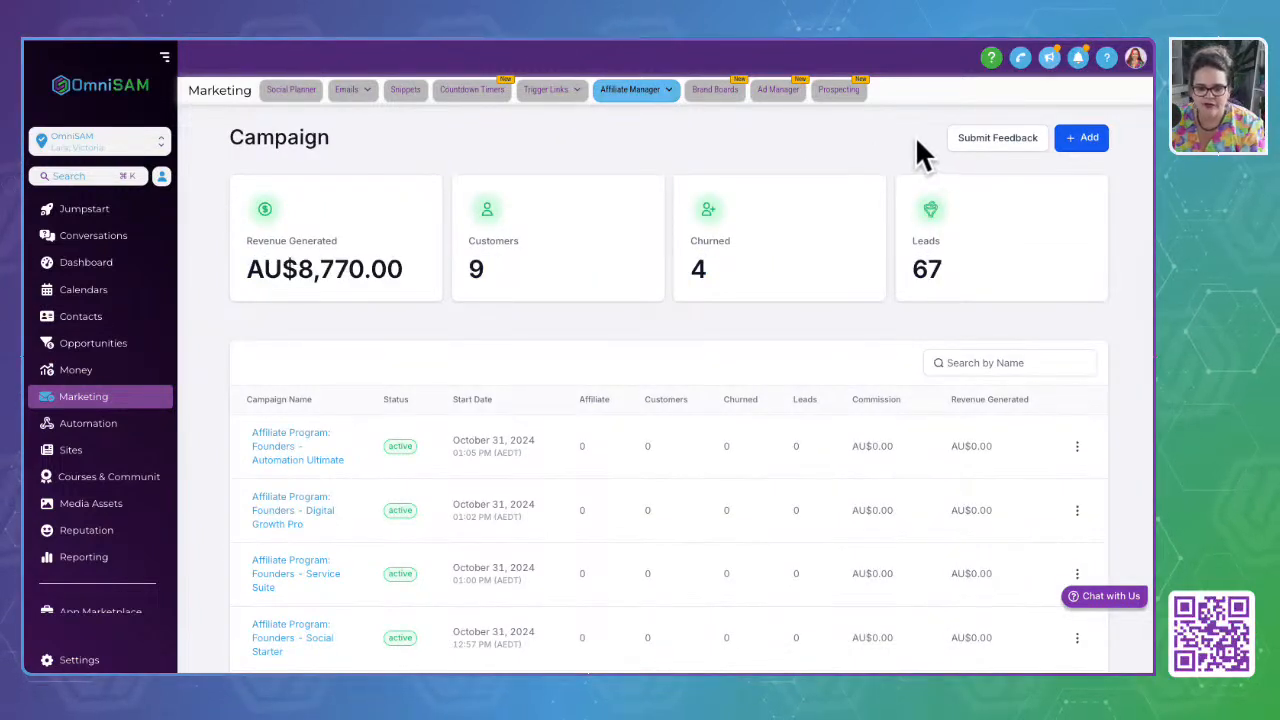
left_click(645, 90)
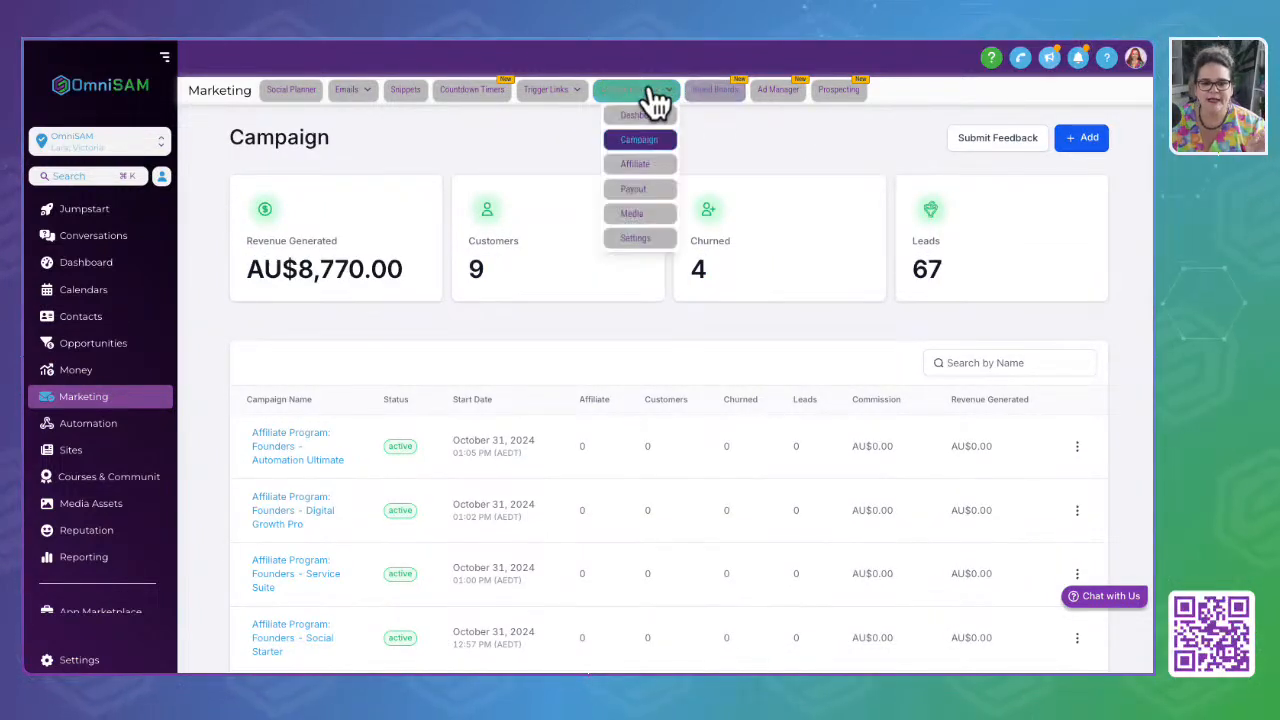
left_click(634, 165)
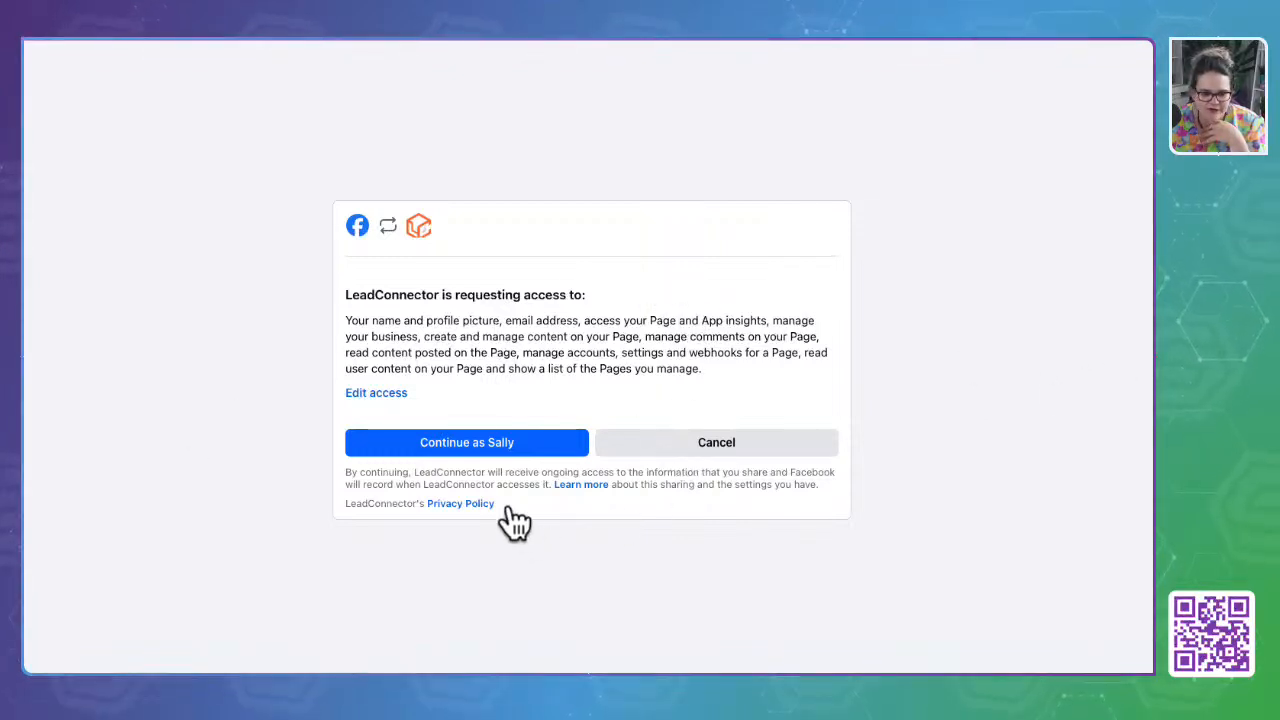
Leave the Facebook access request and open the affiliate campaign page in the AIAB sub-account
left_click(460, 405)
left_click(843, 190)
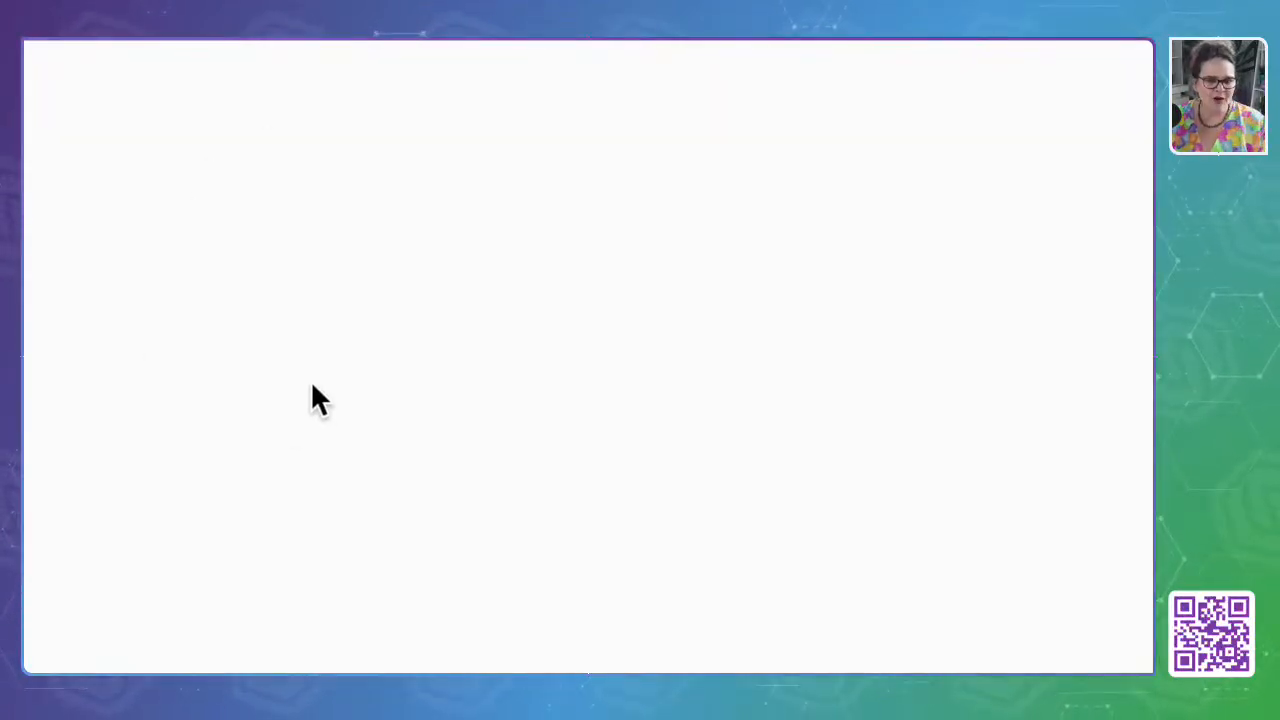
scroll(715, 275, "up", 1)
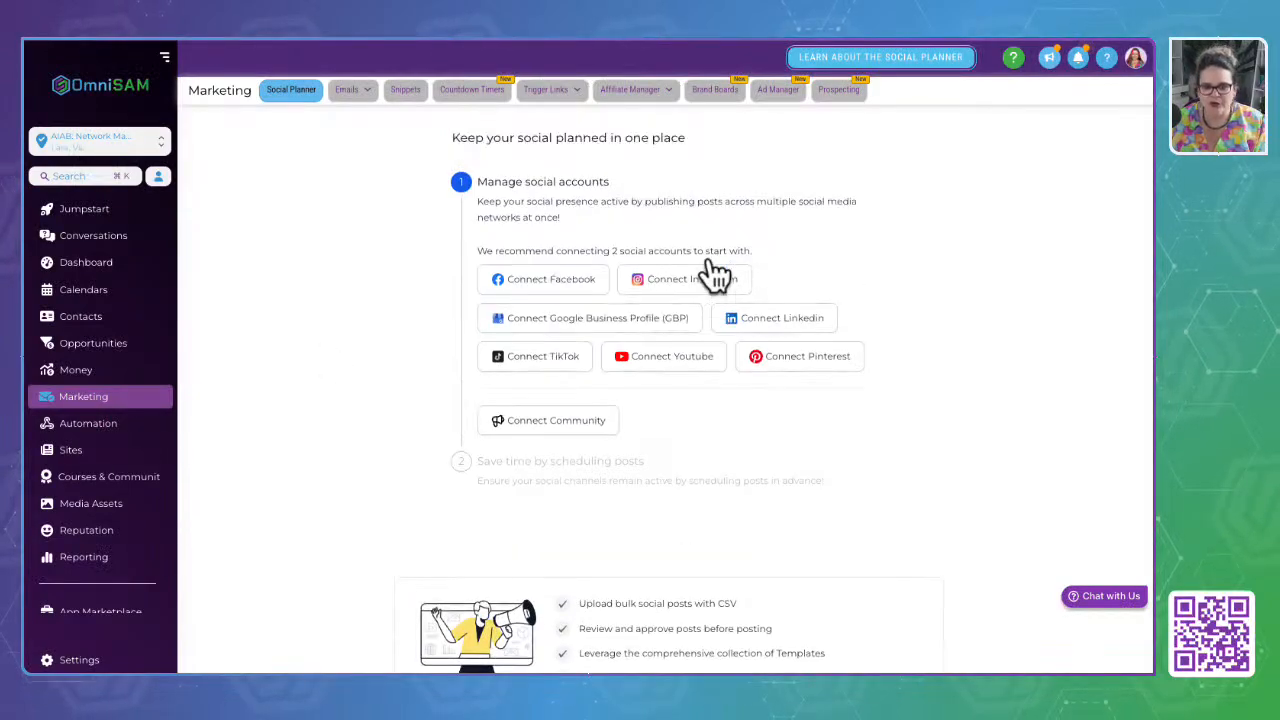
left_click(635, 92)
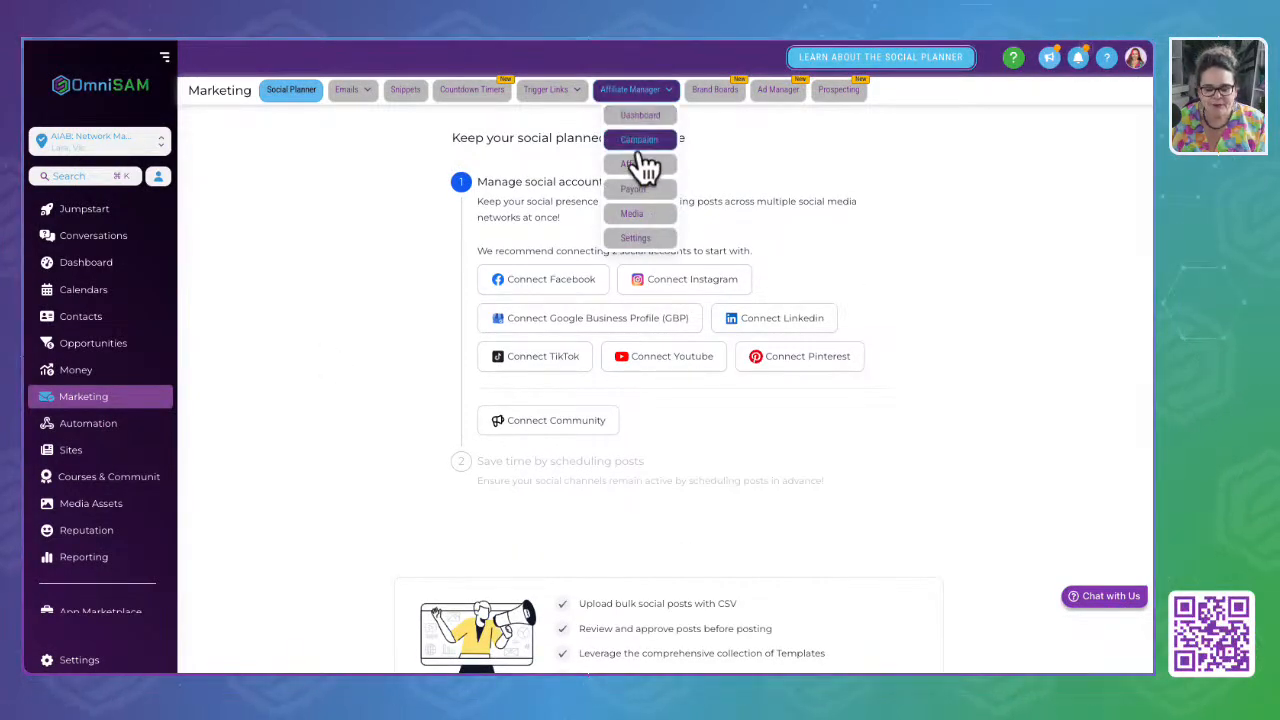
left_click(642, 143)
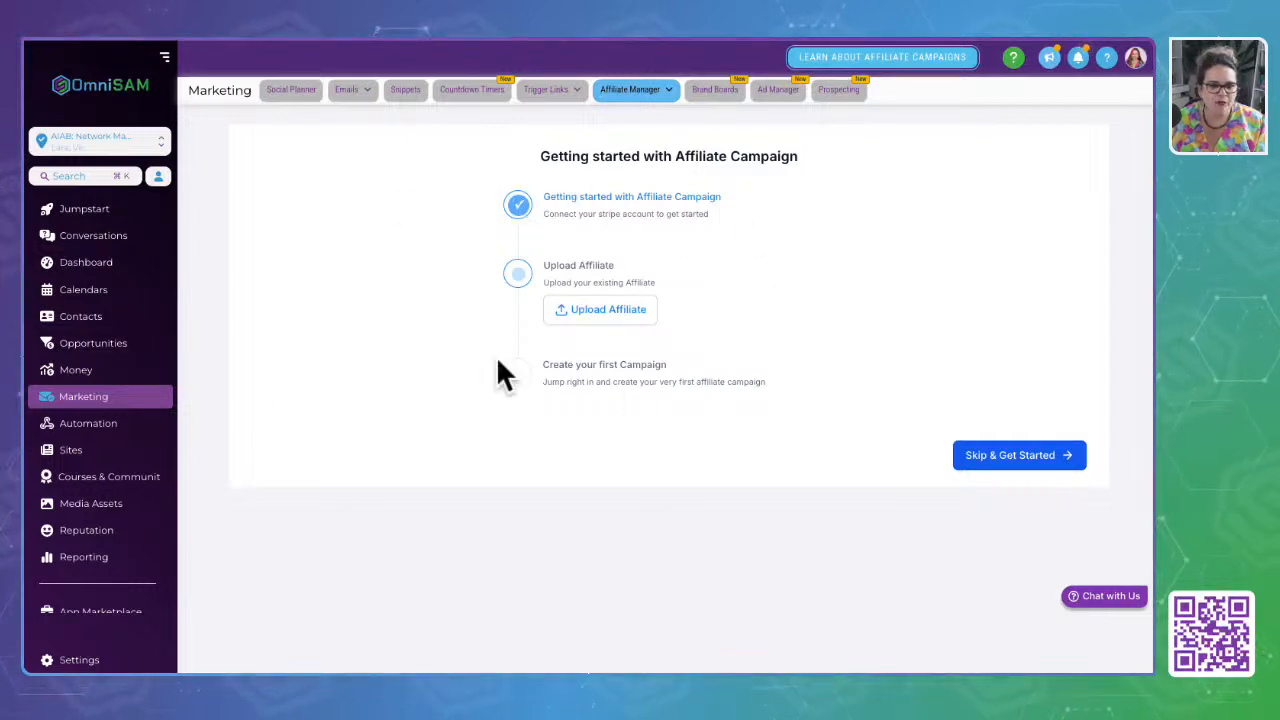
Read through the affiliate campaign getting-started checklist and skip it to reach the campaign overview
left_click_drag(542, 158, 800, 160)
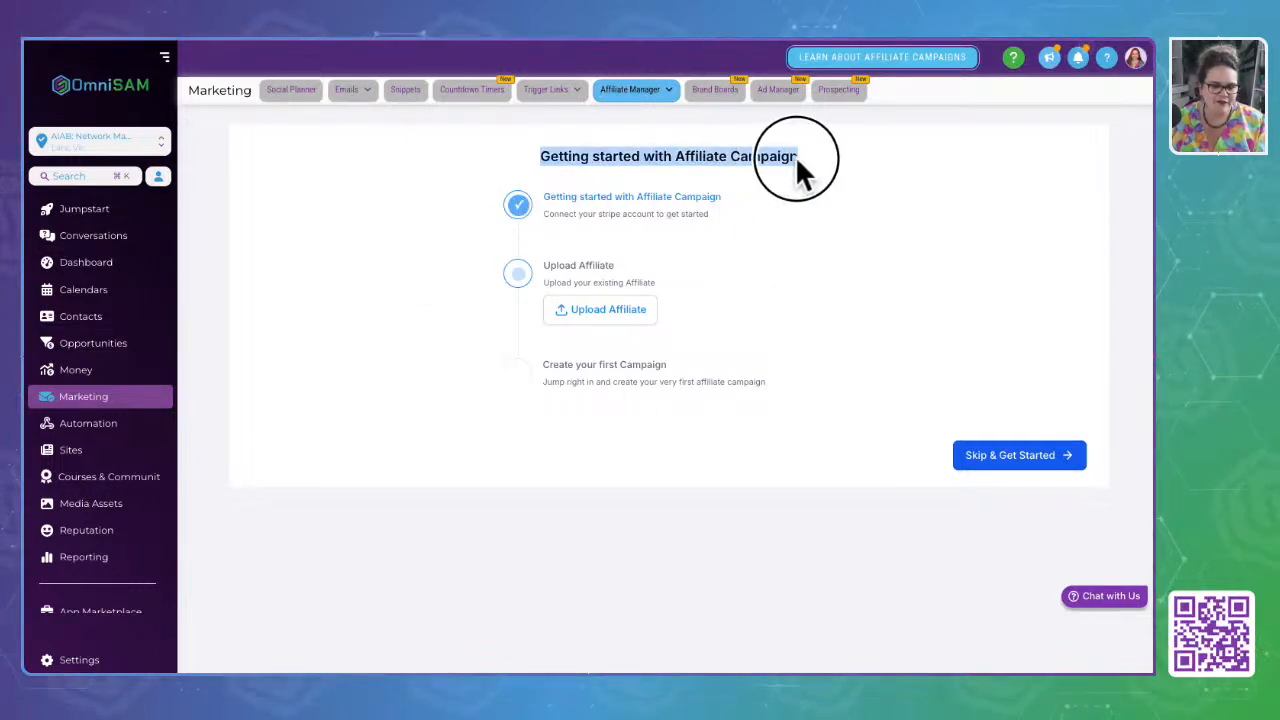
left_click_drag(545, 196, 829, 194)
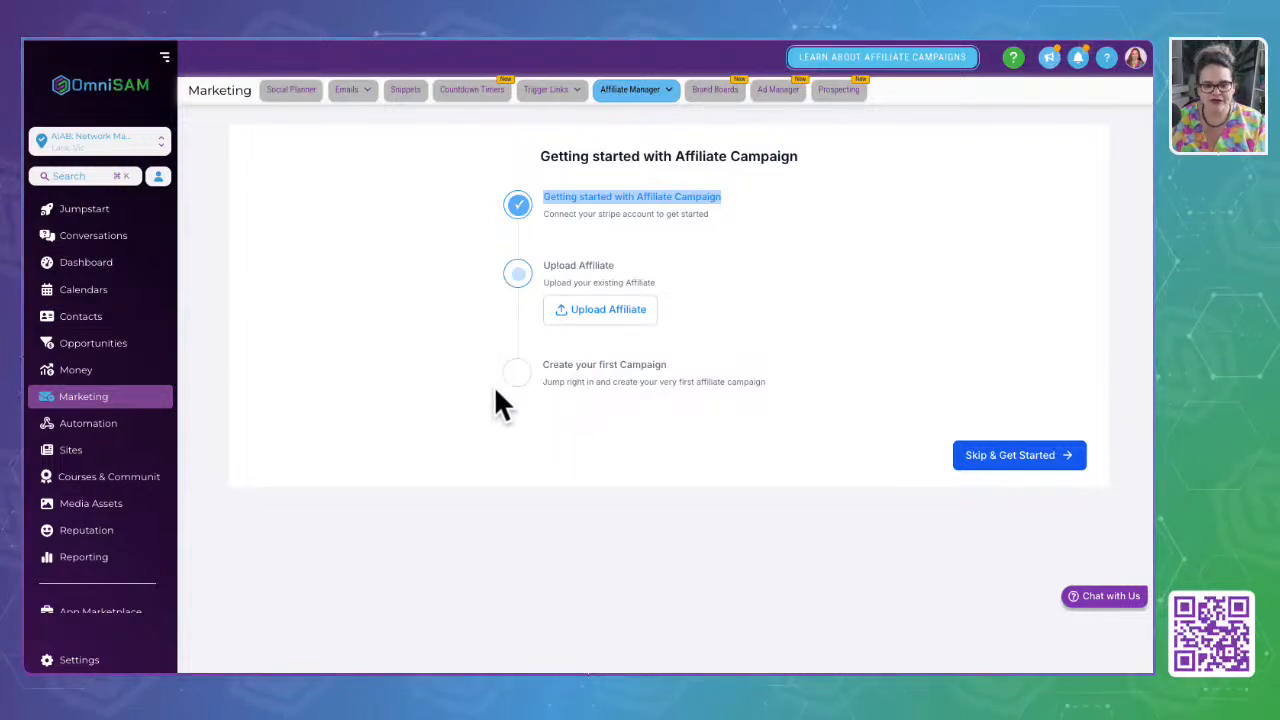
left_click(1010, 455)
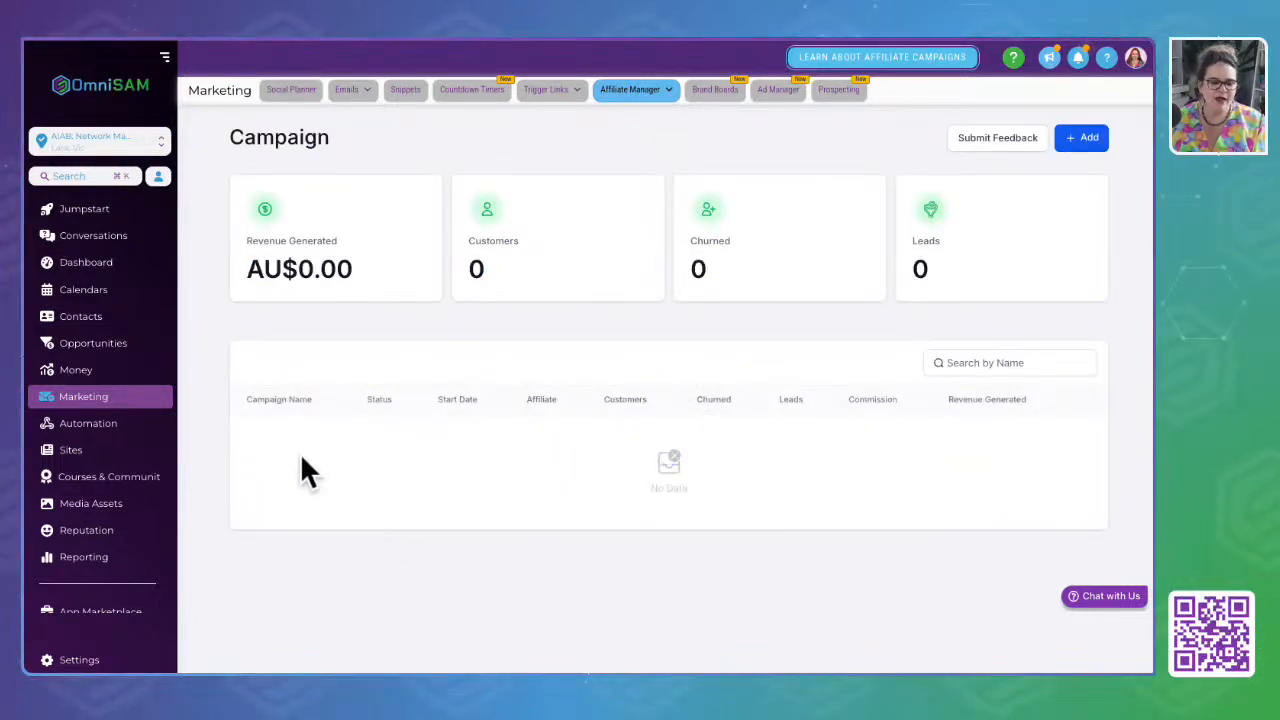
View the affiliate list and the payout page's Pending, Approved for Payout, Paid and Denied Payout lists
left_click(636, 92)
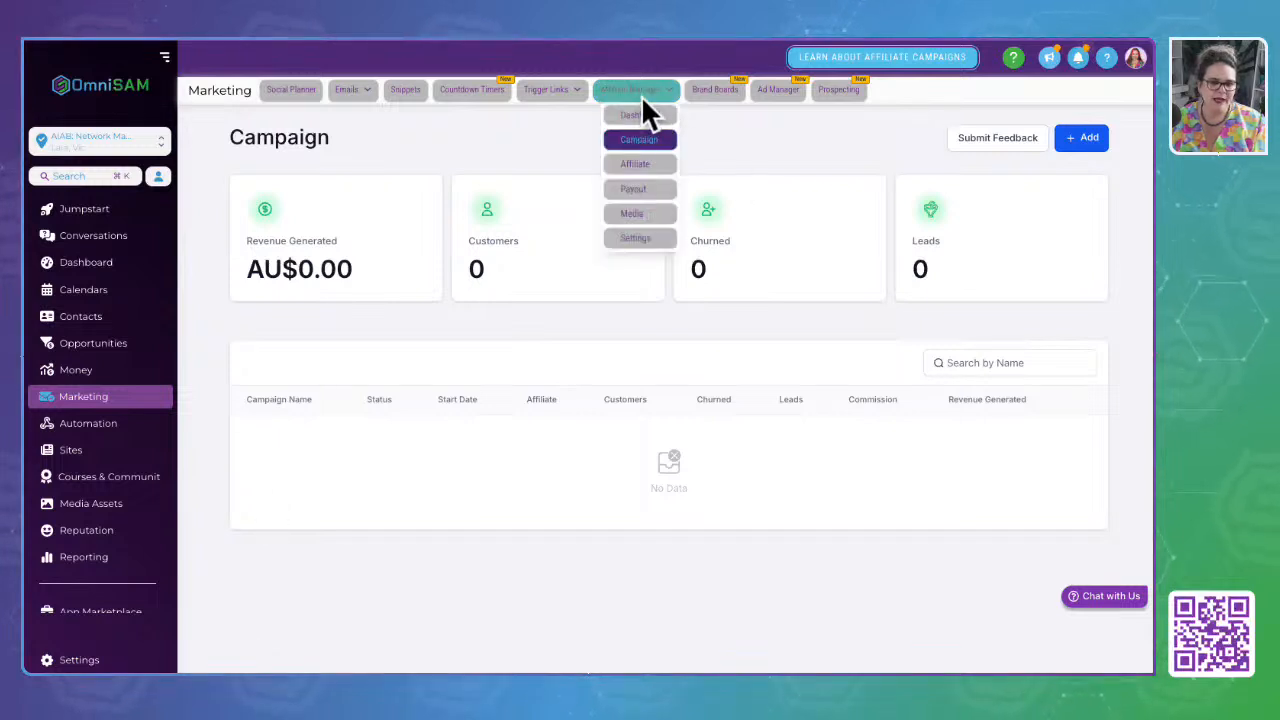
left_click(640, 165)
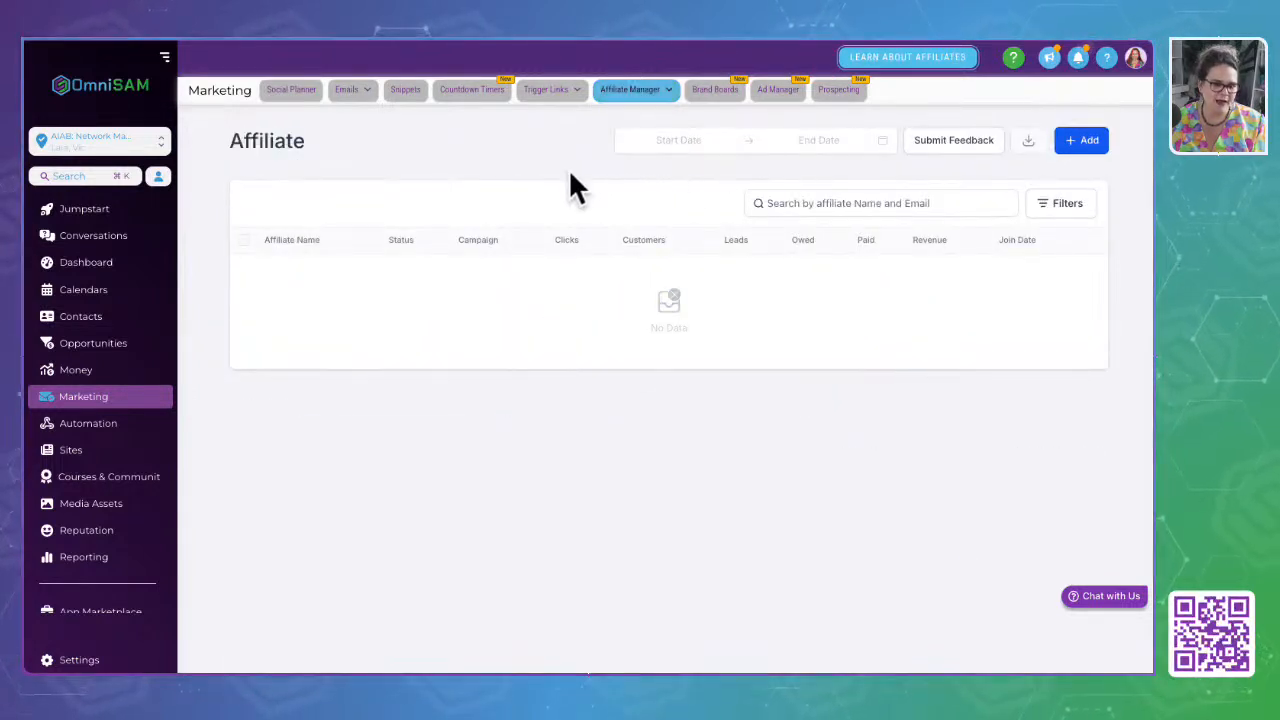
mouse_move(645, 90)
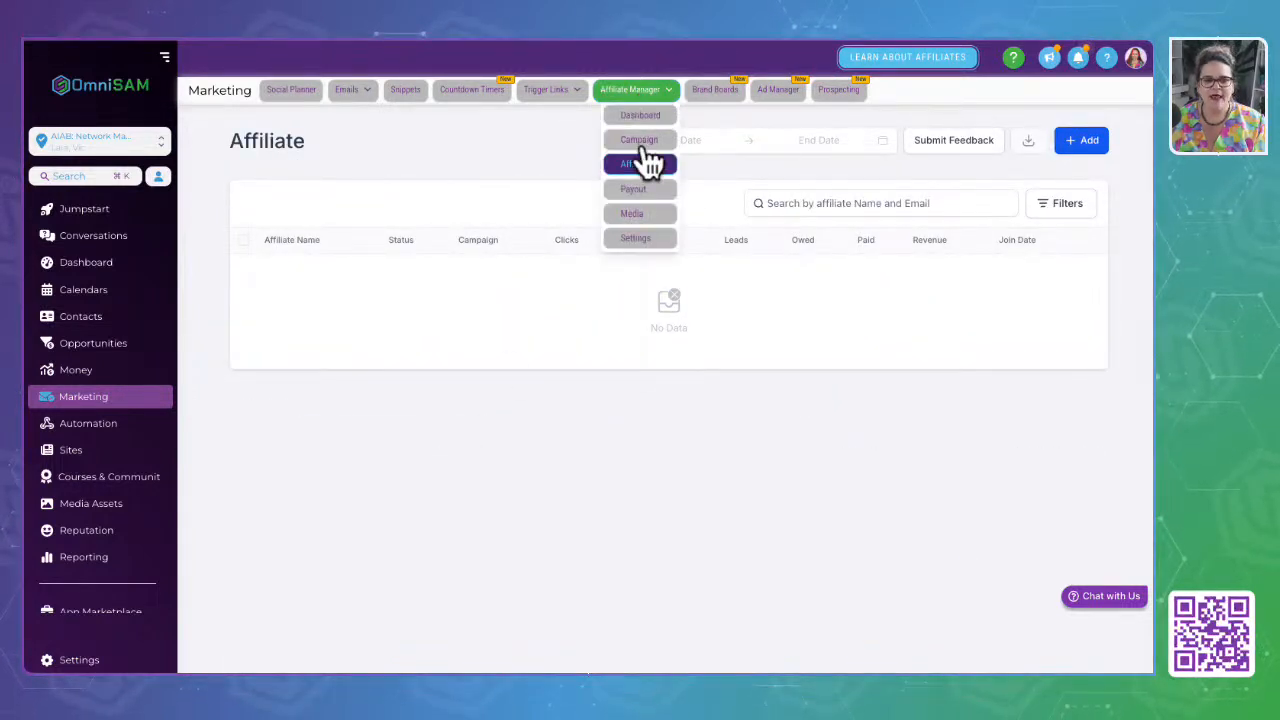
left_click(637, 190)
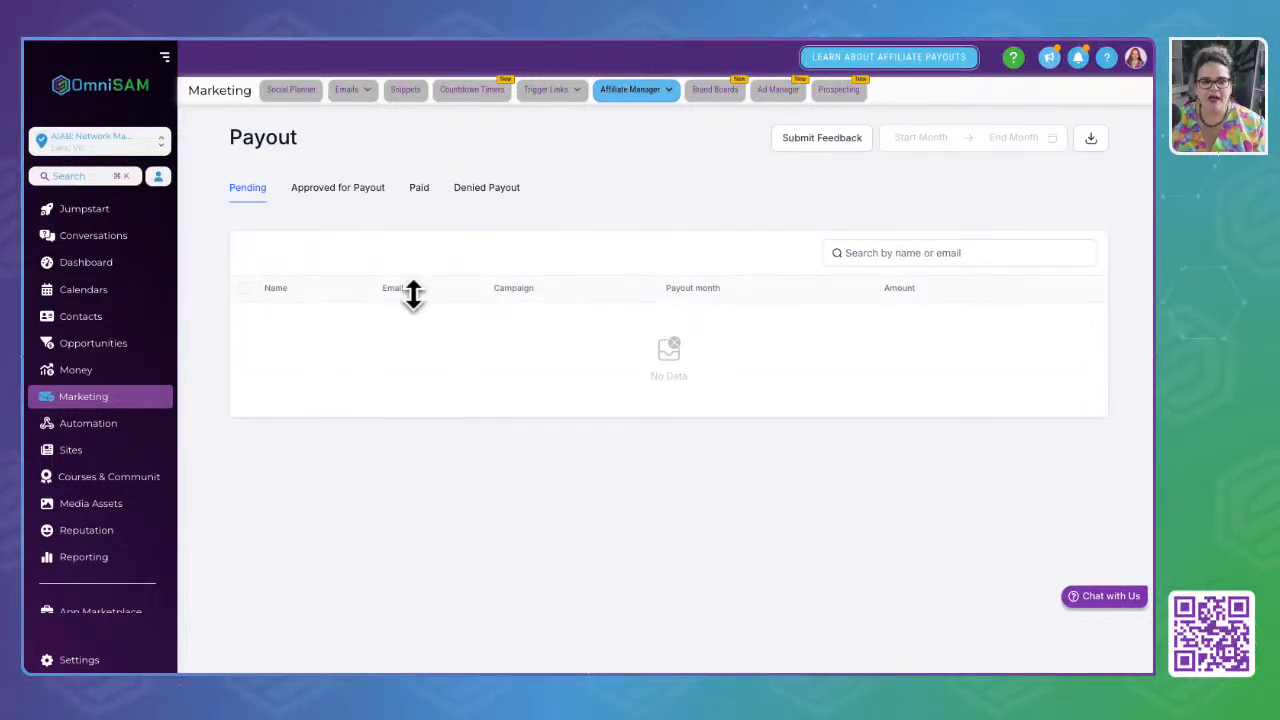
left_click(348, 189)
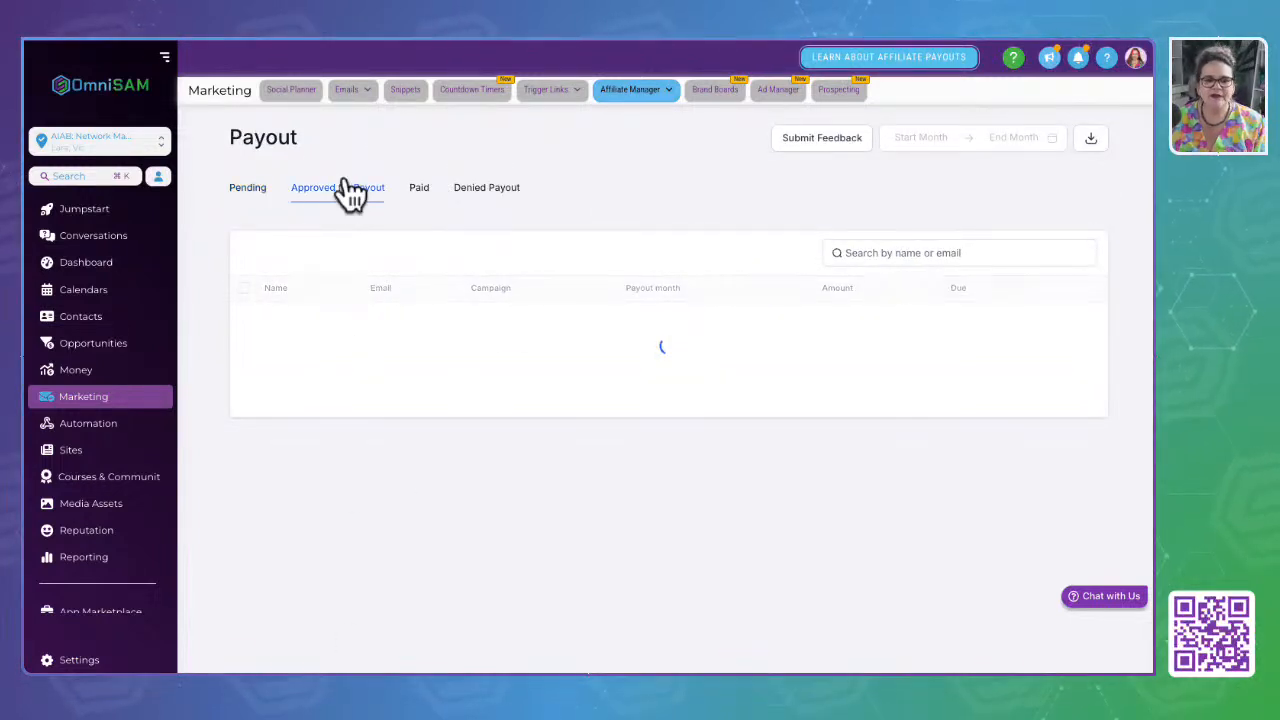
left_click(420, 190)
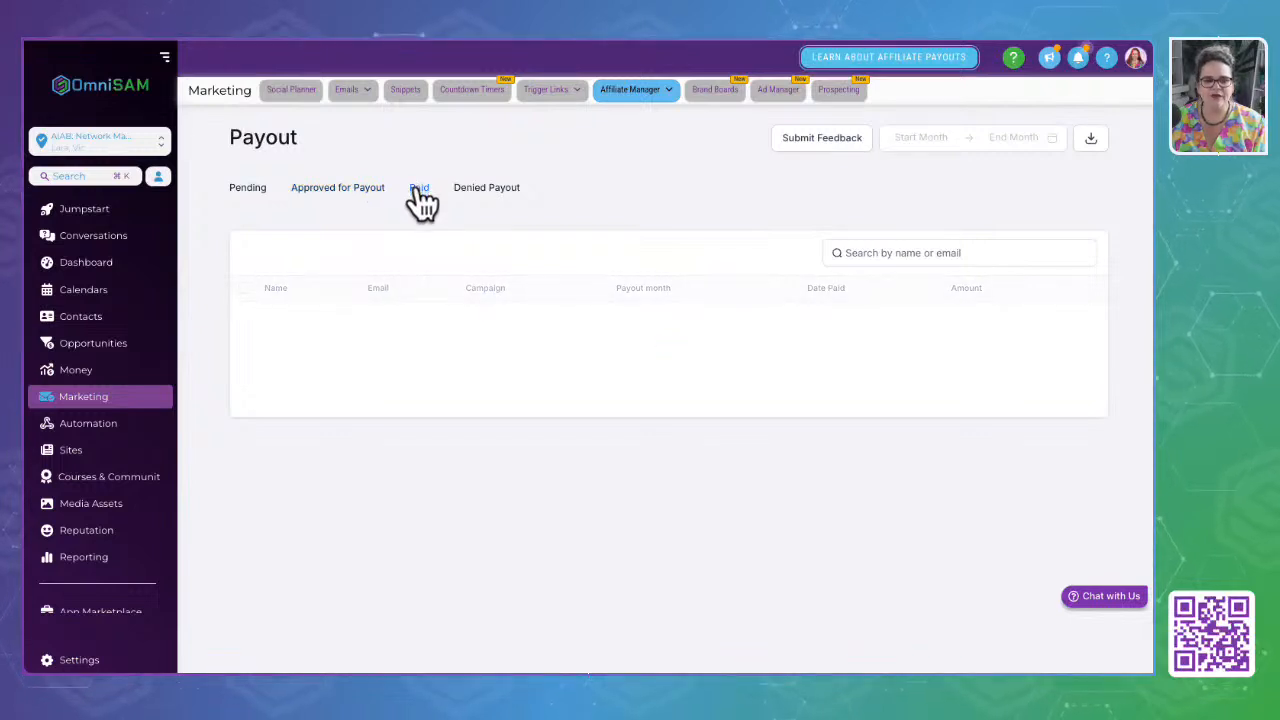
left_click(488, 190)
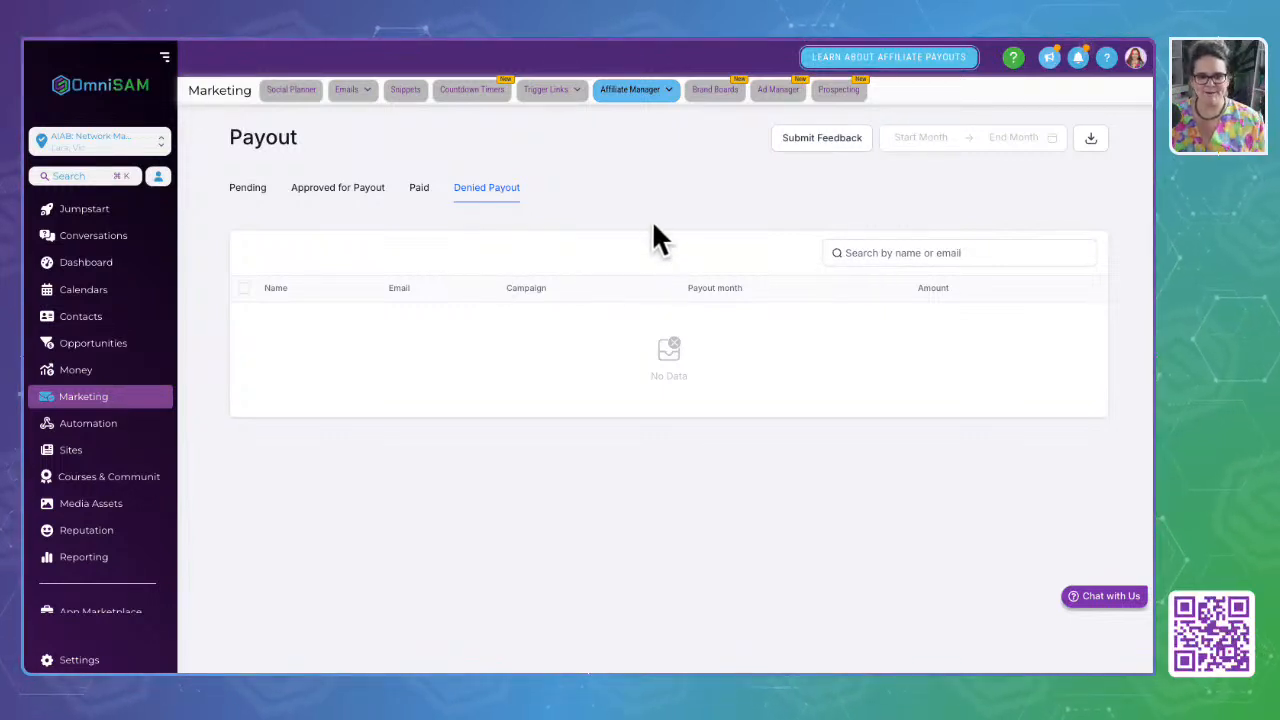
Create a new brand board starting from the blank style
left_click(726, 87)
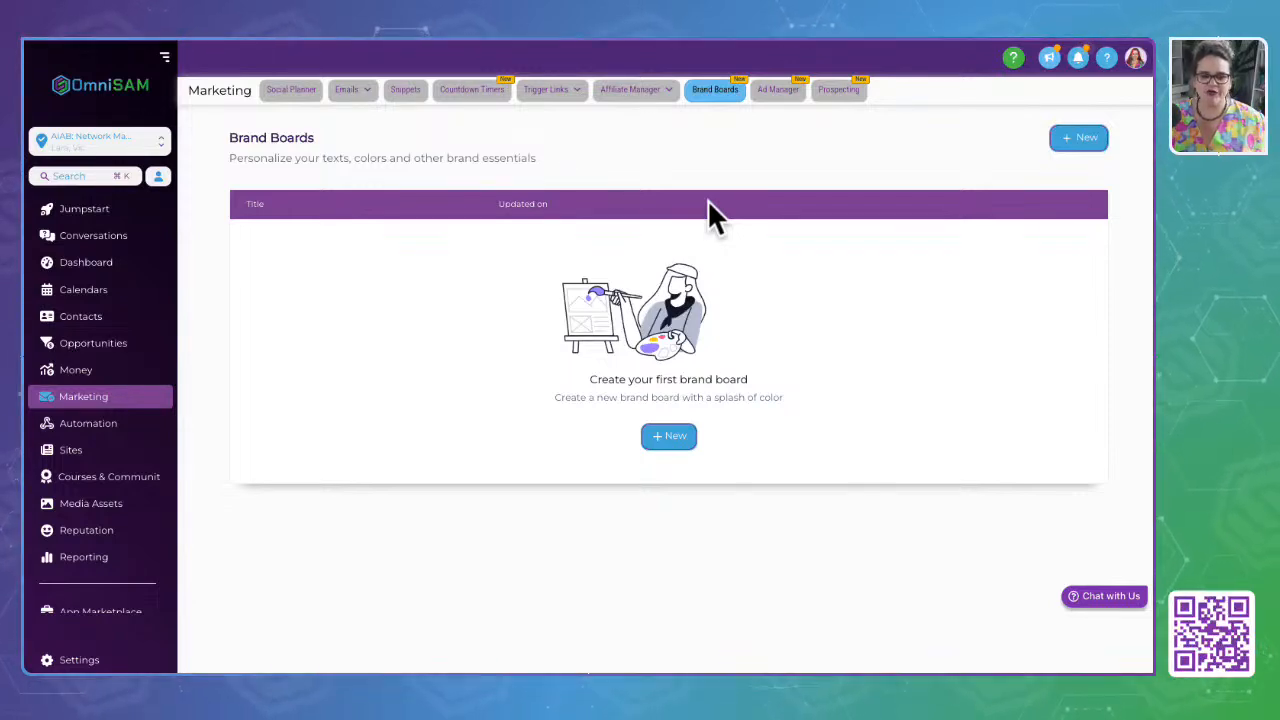
left_click(669, 437)
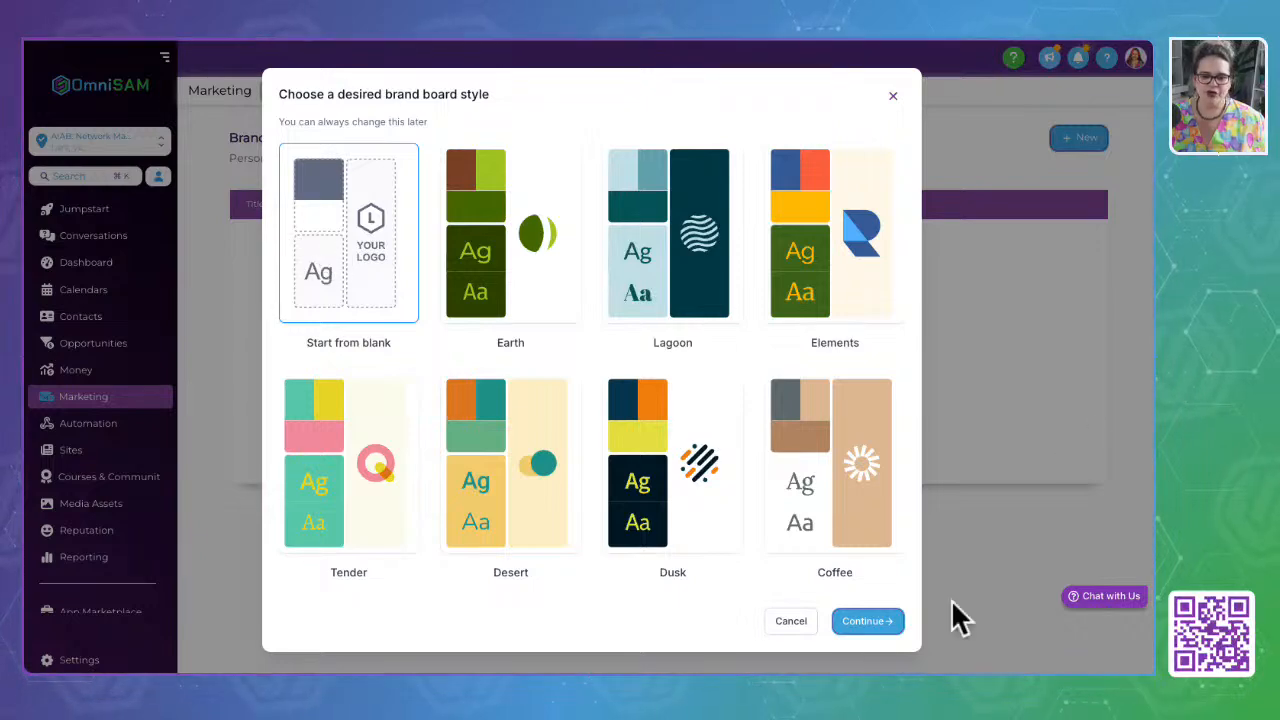
left_click(866, 624)
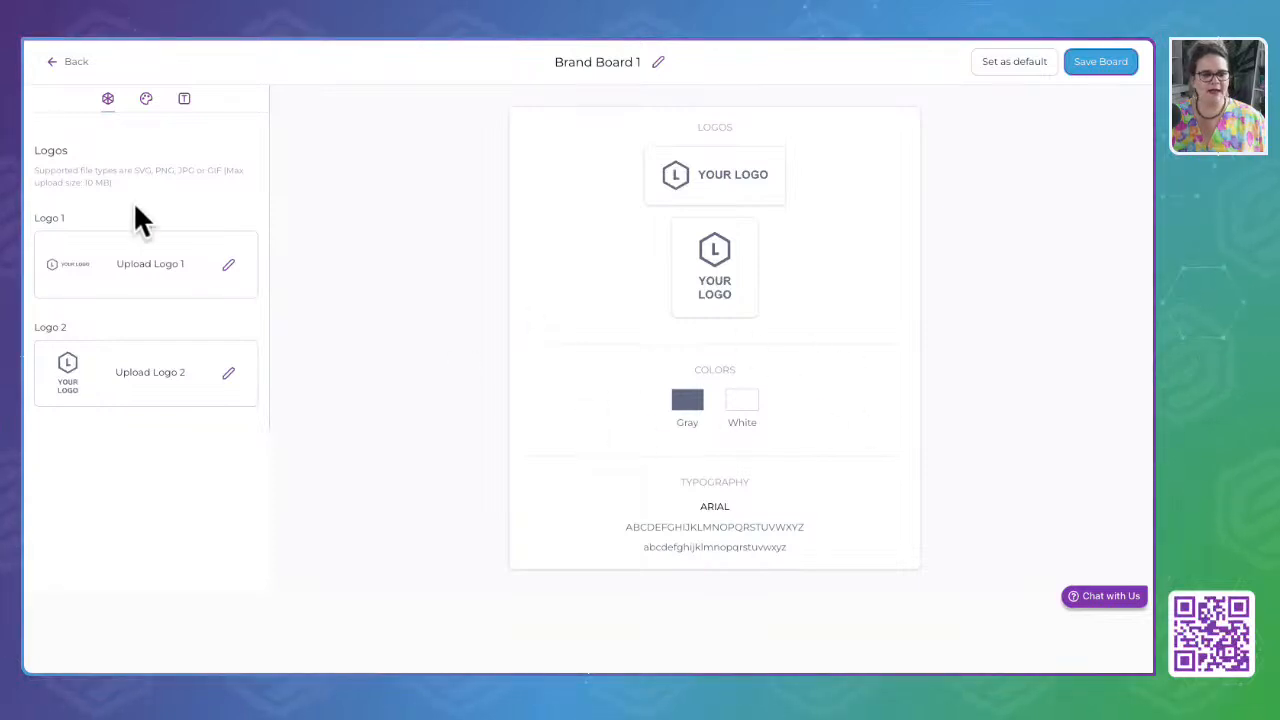
Add seven extra Grey color entries to the brand board's palette
left_click(147, 100)
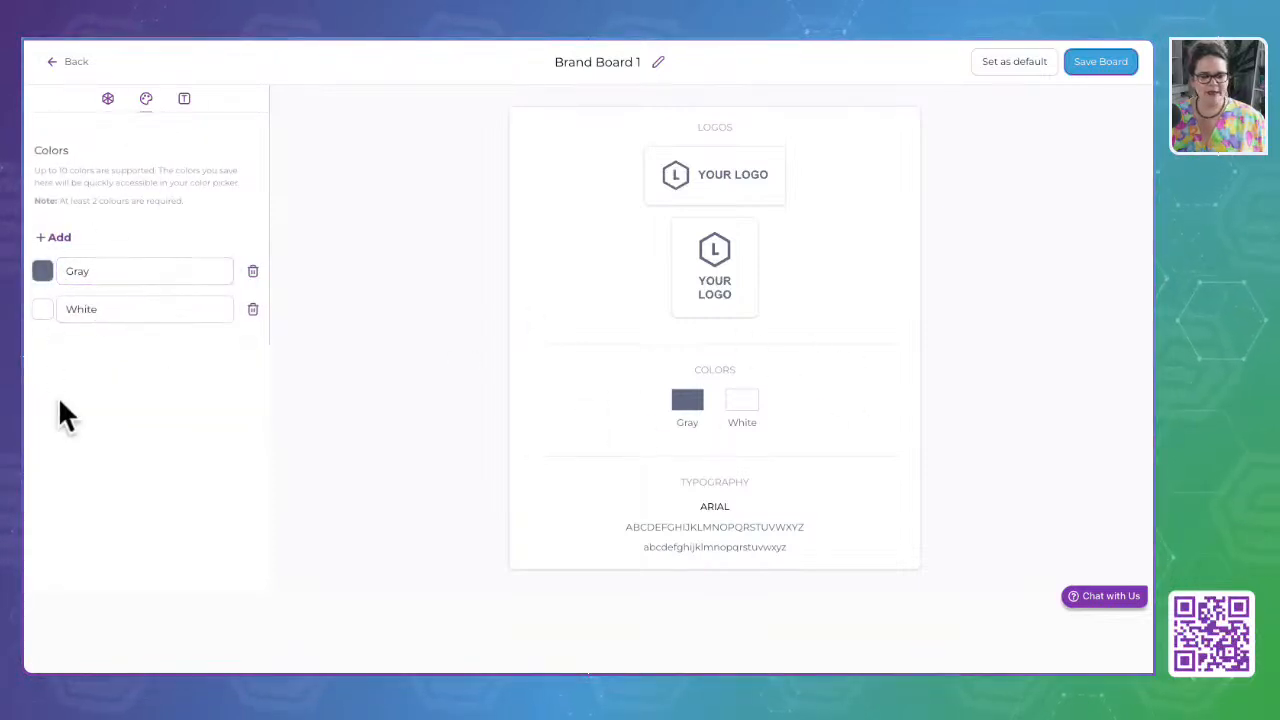
left_click(50, 238)
left_click(50, 238)
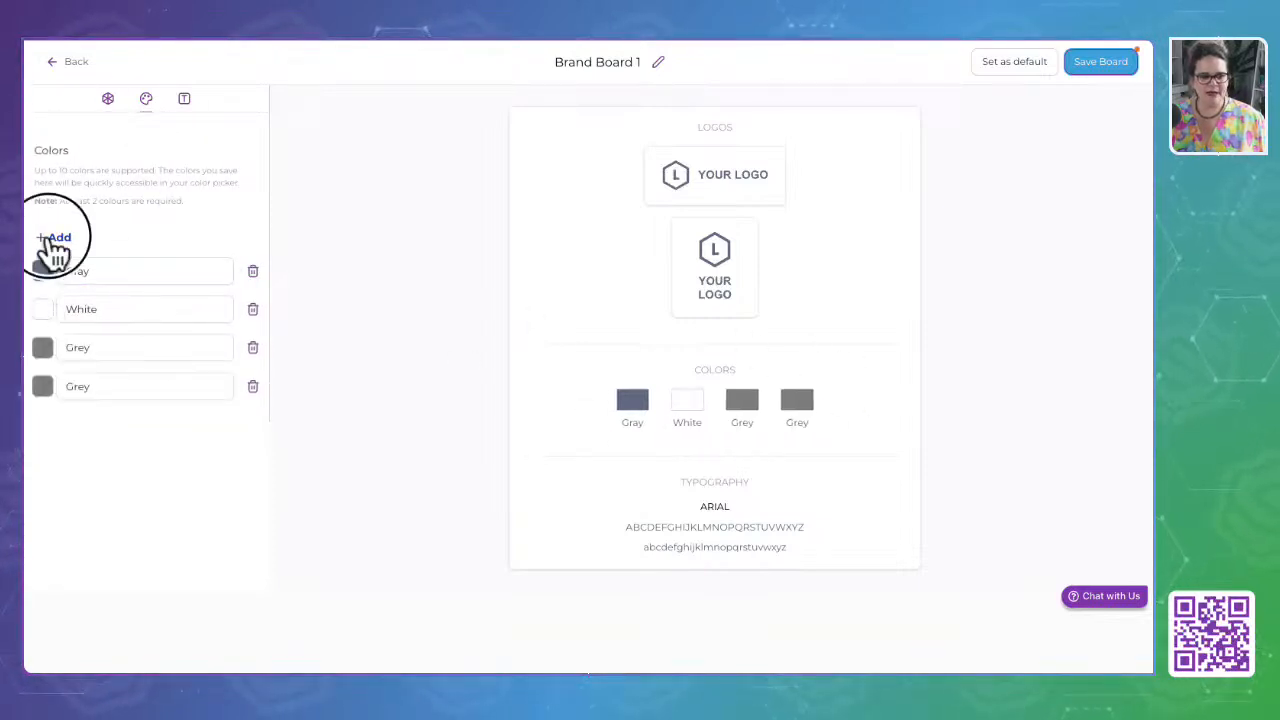
left_click(50, 238)
left_click(50, 238)
left_click(50, 238)
left_click(50, 238)
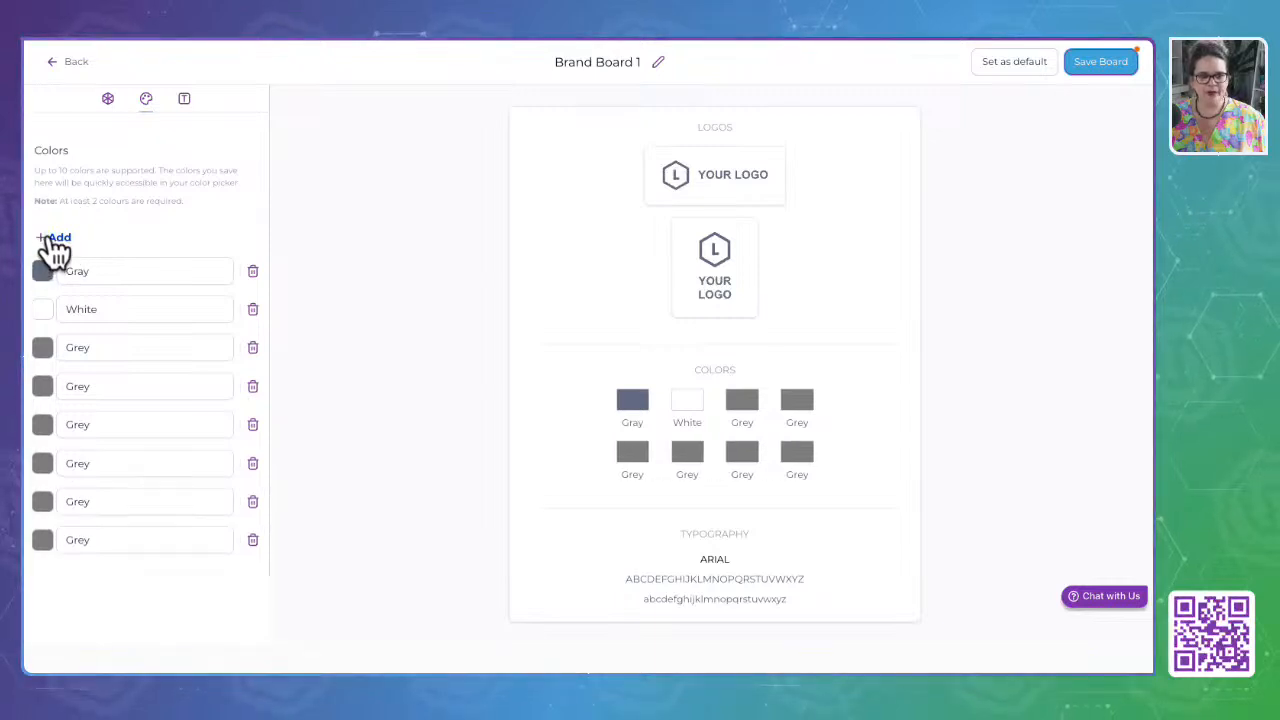
left_click(52, 240)
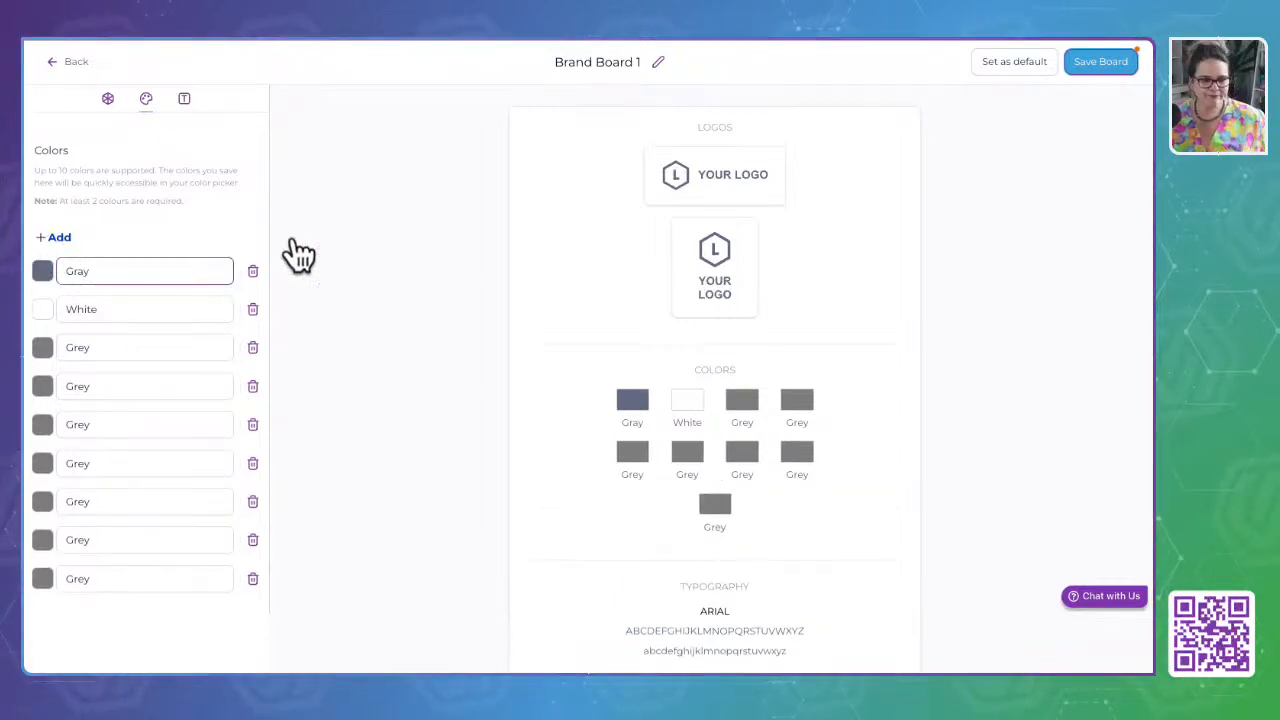
Add four more Arial fonts to the brand board's typography and save Brand Board 1 as the default
left_click(183, 100)
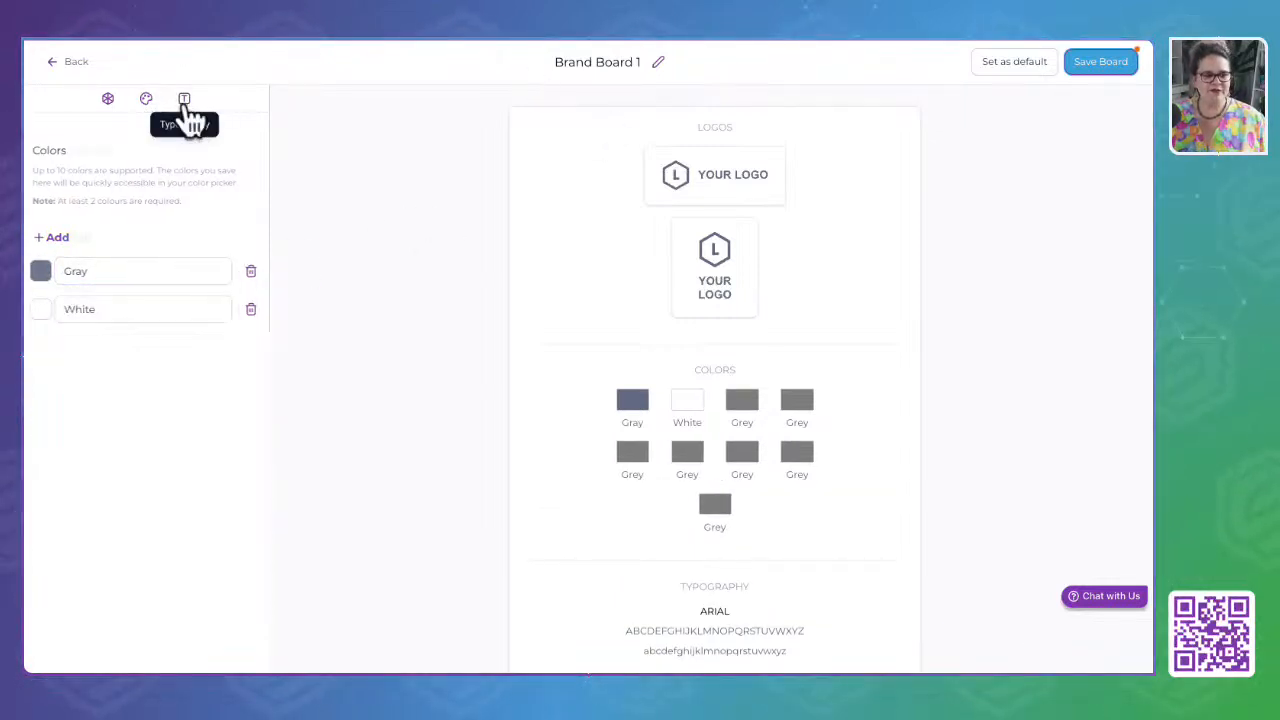
left_click(52, 240)
left_click(52, 240)
left_click(52, 240)
left_click(52, 240)
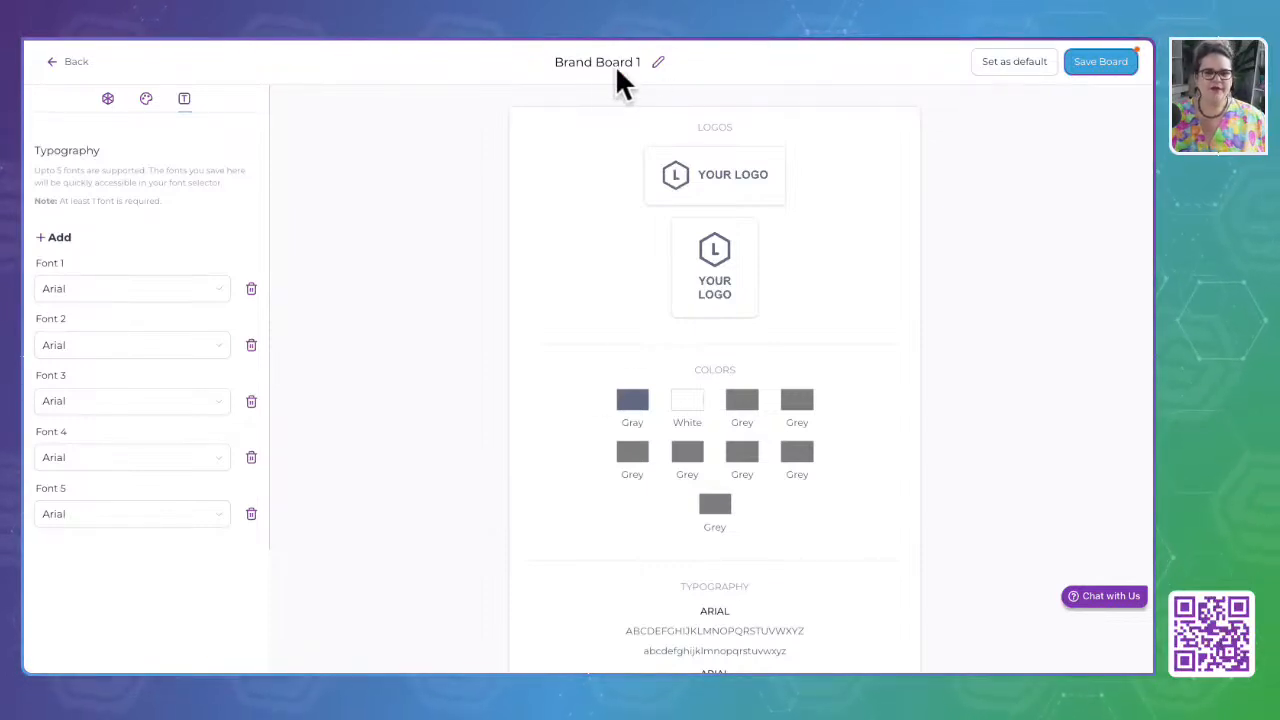
left_click(584, 68)
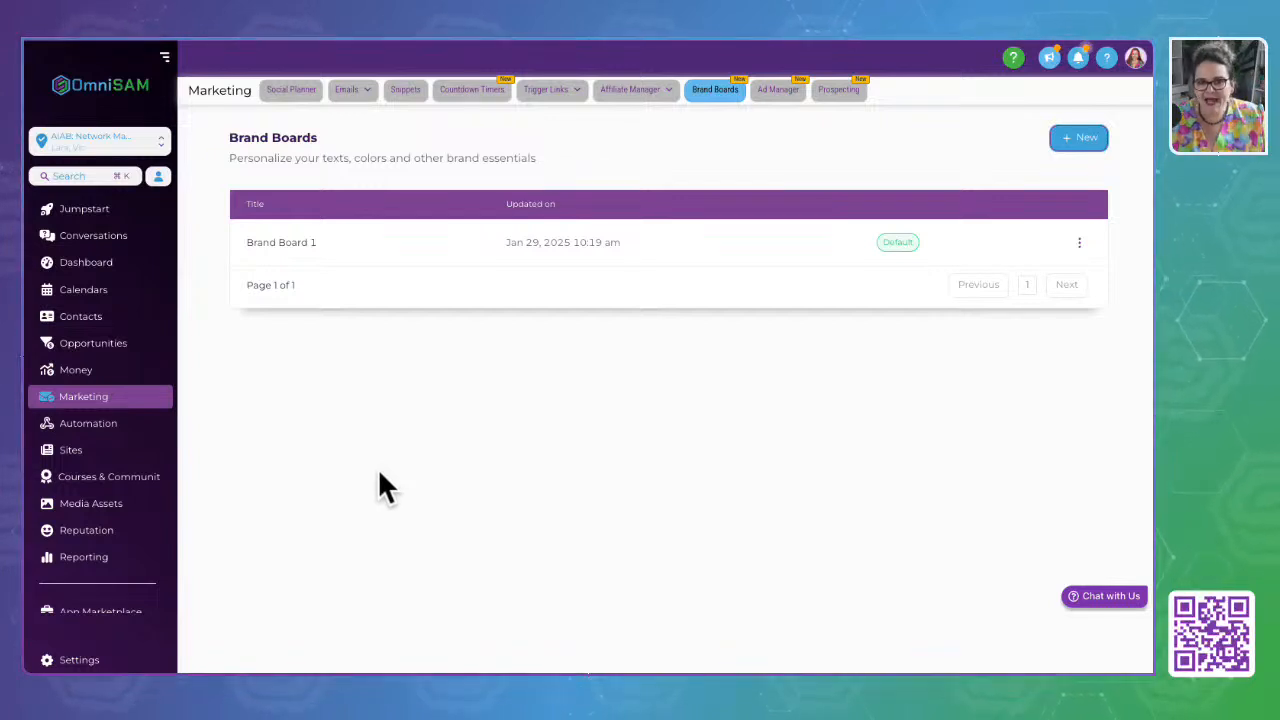
View the Ad Manager activation offer and look through the Prospecting premium features
left_click(775, 92)
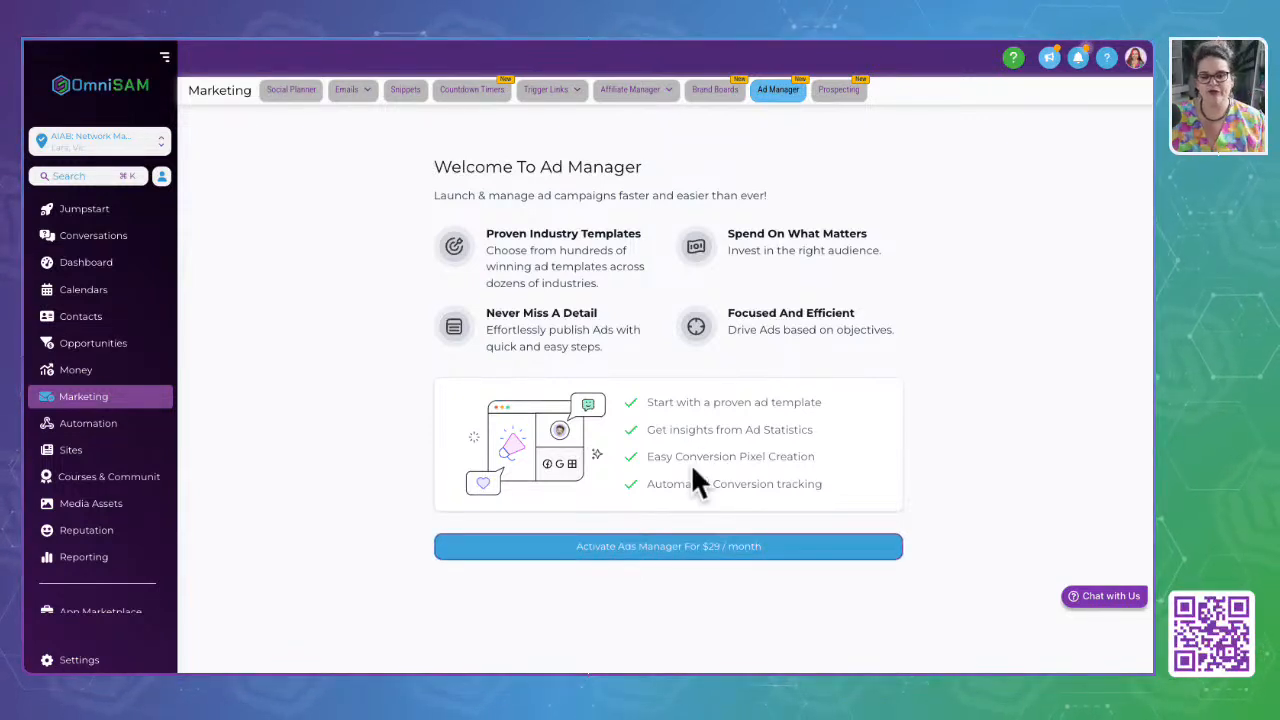
left_click(840, 92)
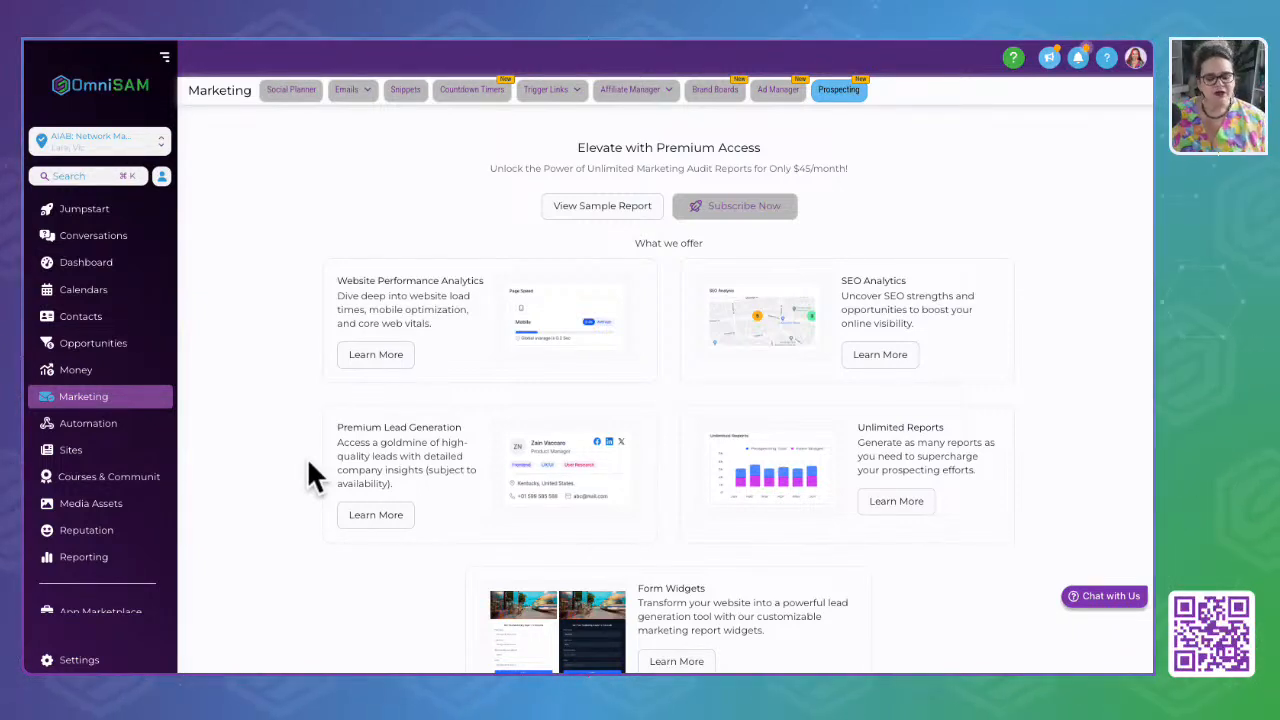
scroll(310, 455, "down", 1)
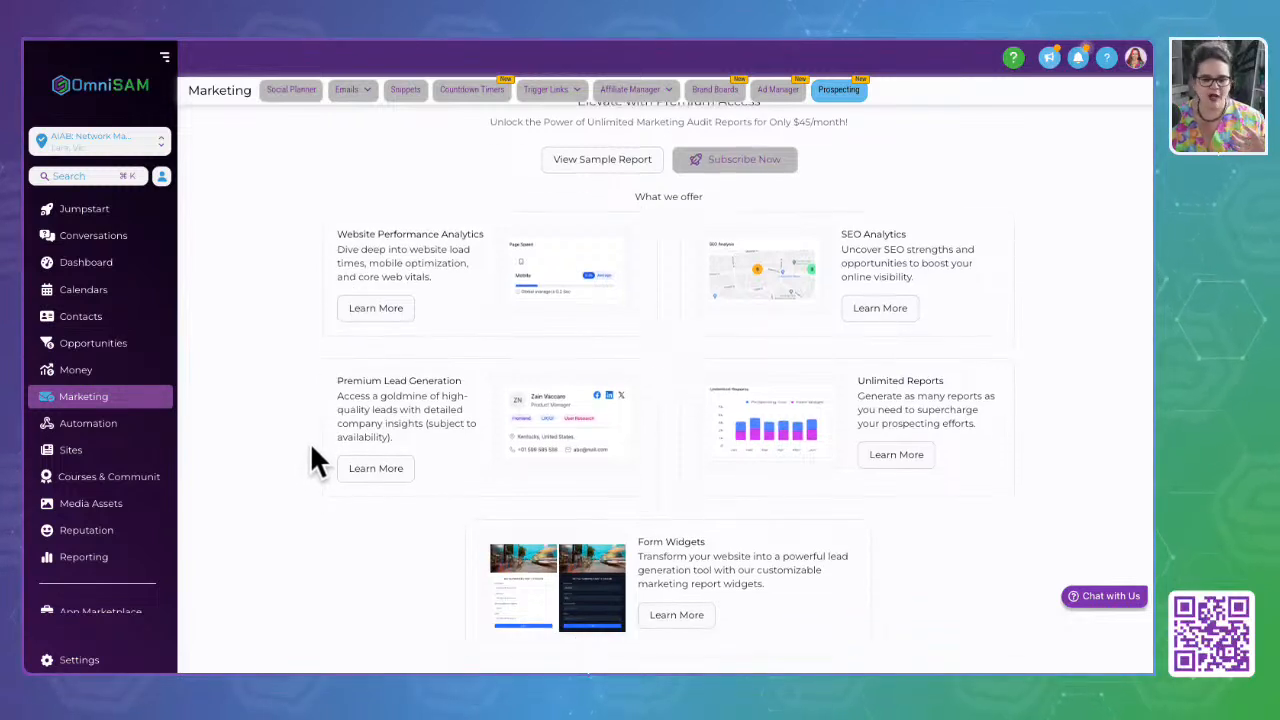
scroll(311, 448, "up", 1)
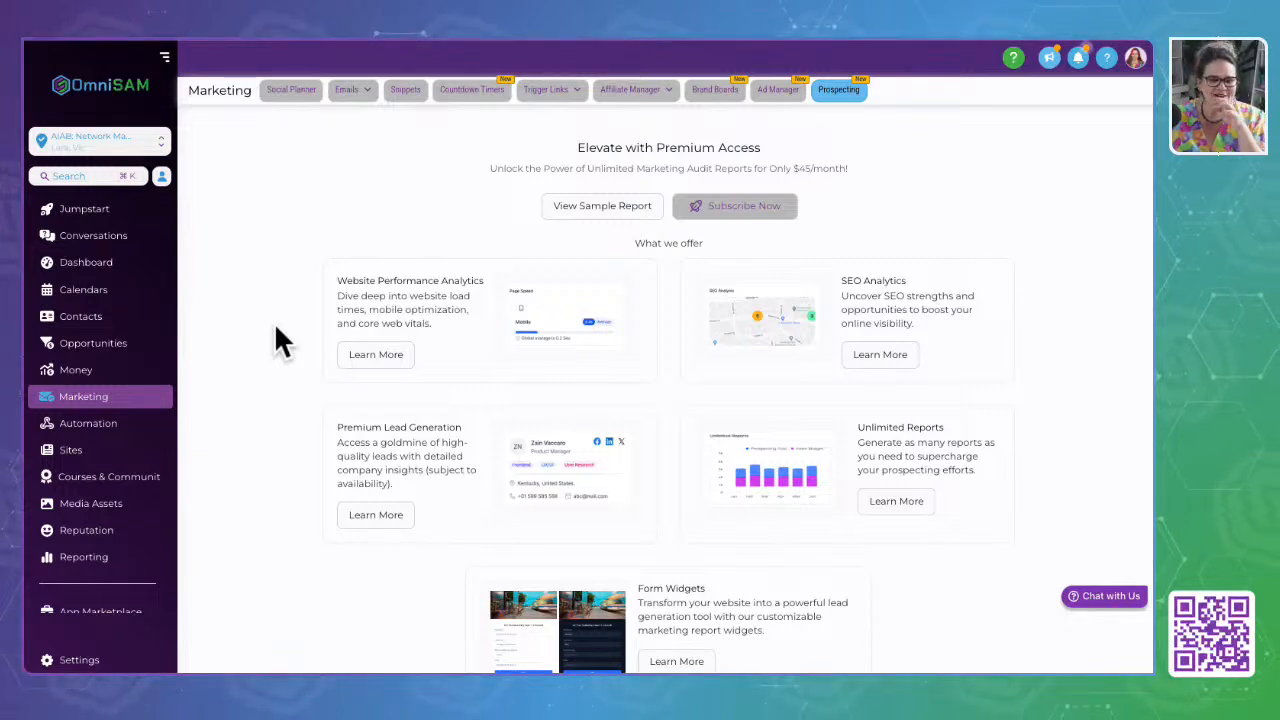
Open the sample Marketing Audit Report from Prospecting and look through the overall score and its findings
left_click(604, 210)
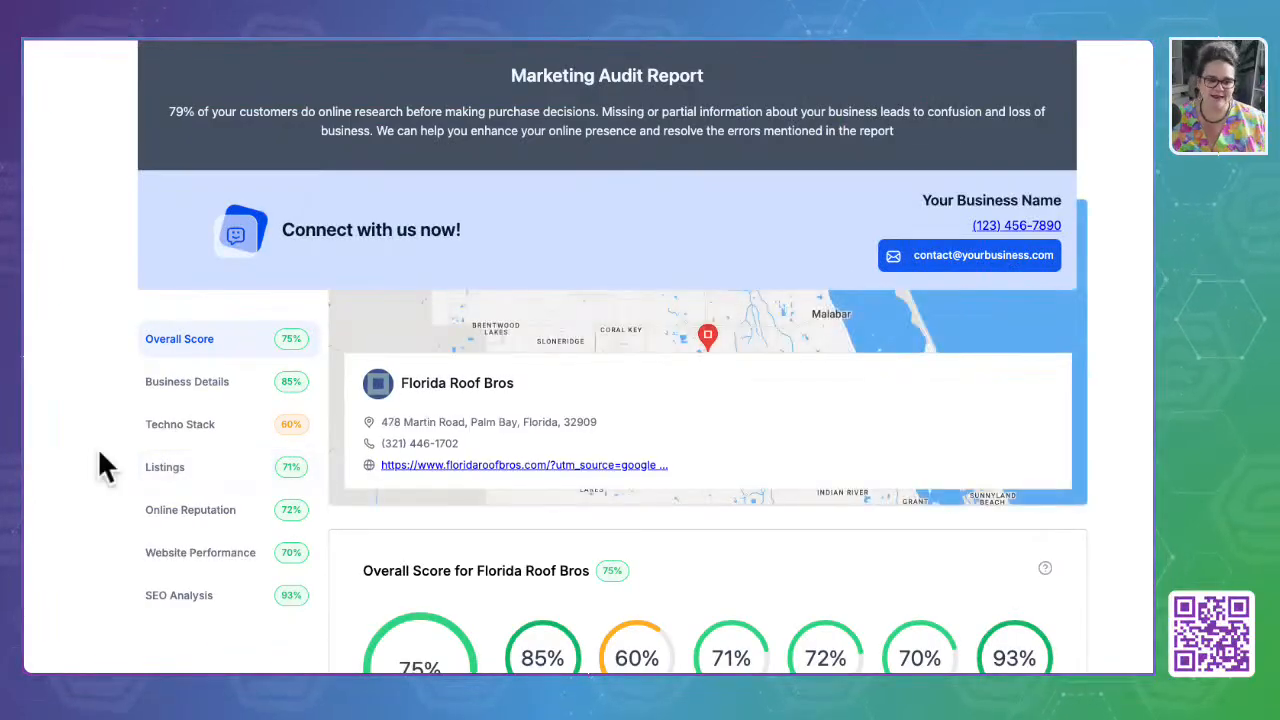
scroll(62, 480, "down", 4)
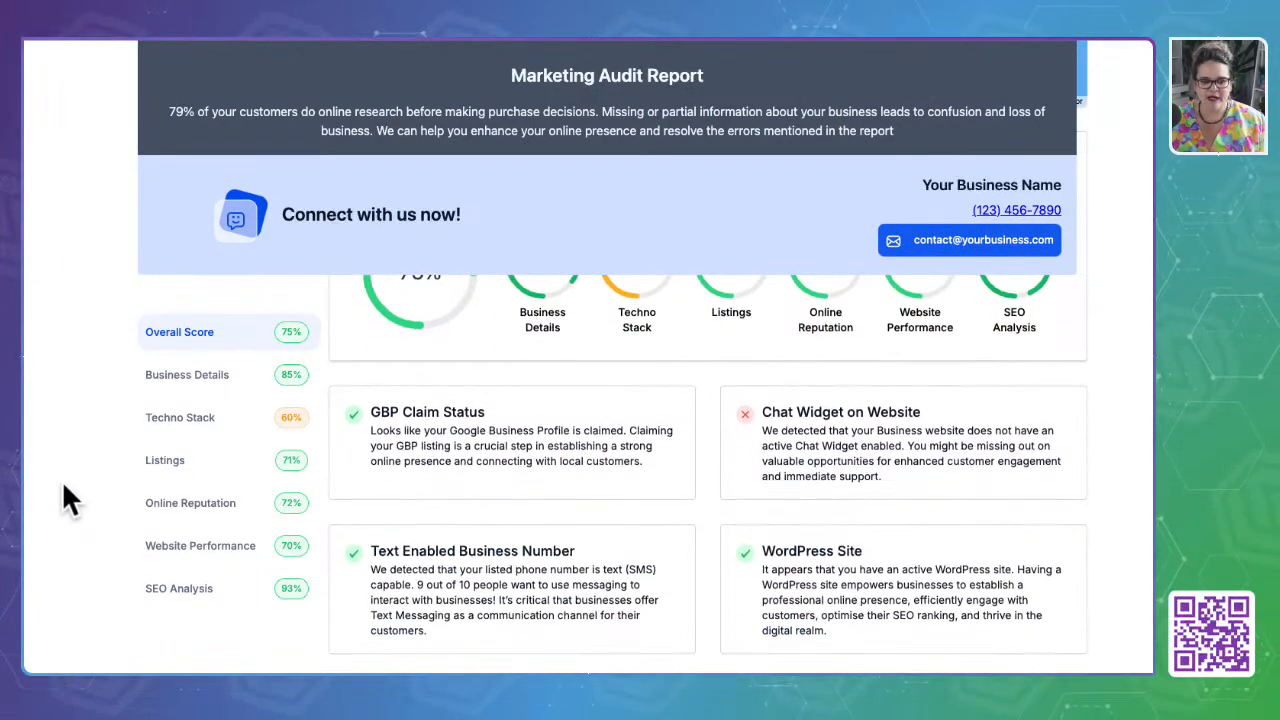
scroll(62, 480, "down", 3)
scroll(62, 480, "down", 1)
scroll(64, 487, "down", 1)
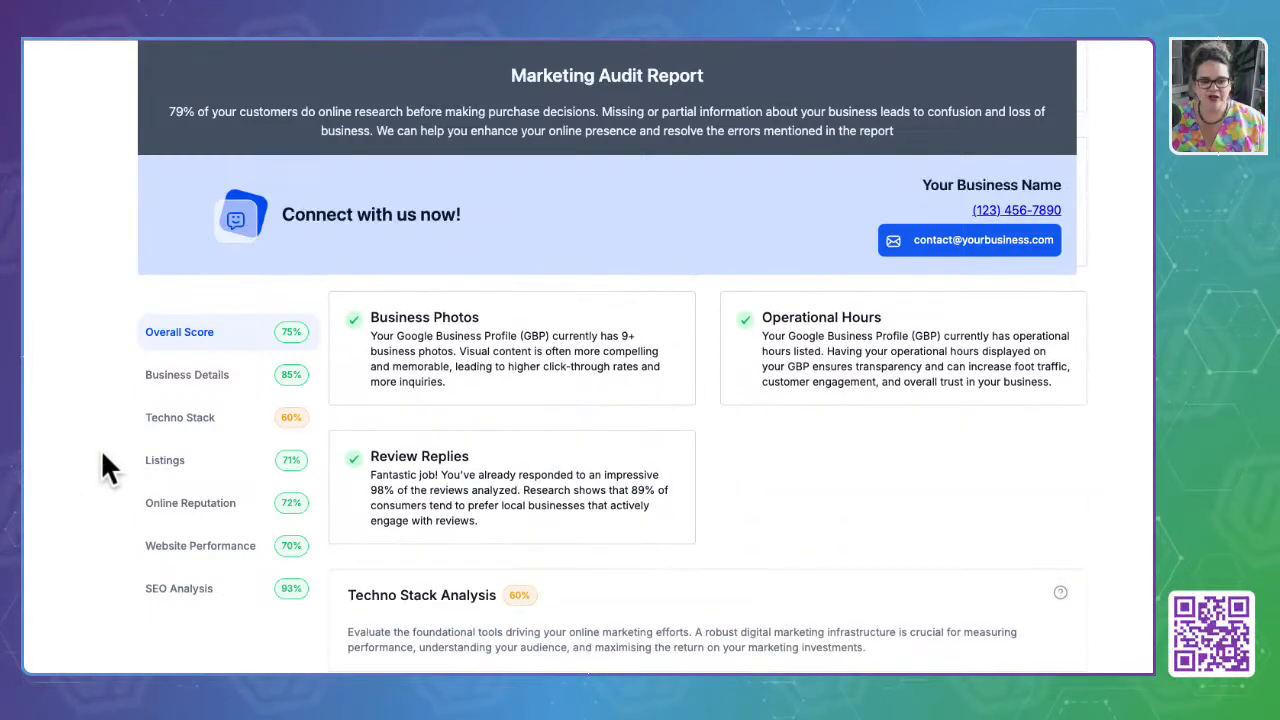
Select the Business Details section of the audit report and review the business profile and its check cards
left_click(180, 359)
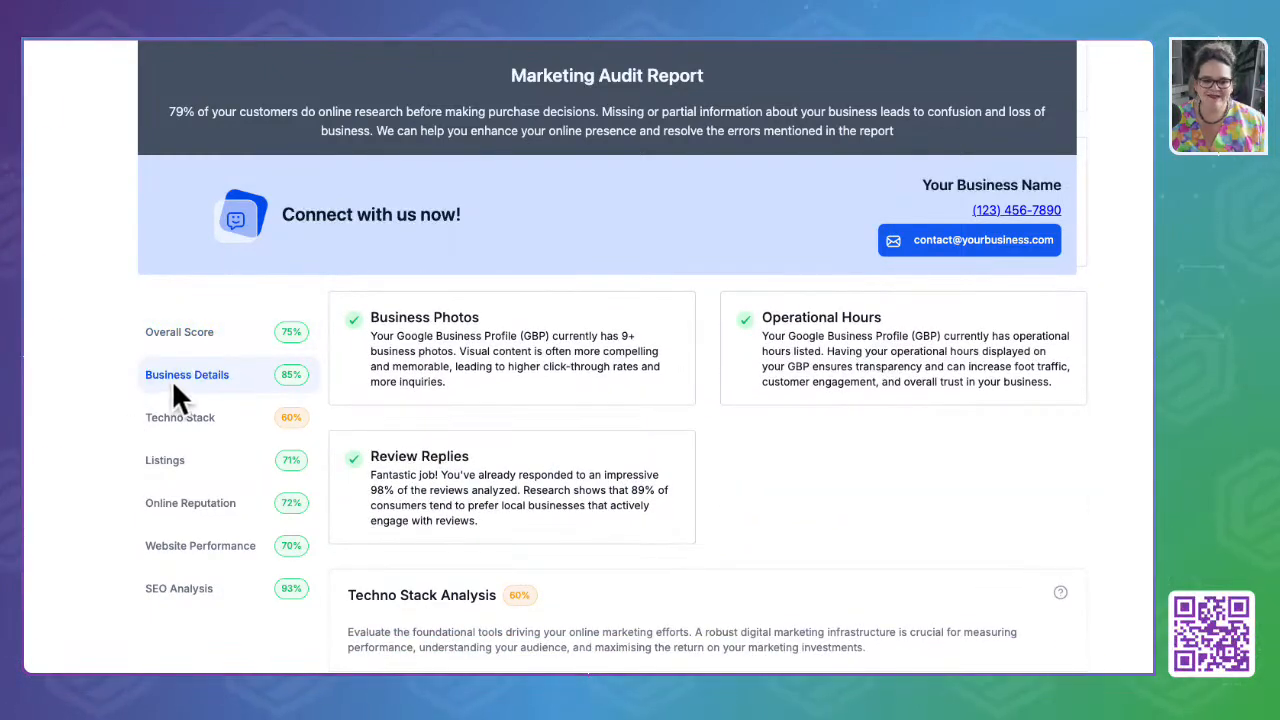
left_click(171, 379)
scroll(504, 571, "up", 4)
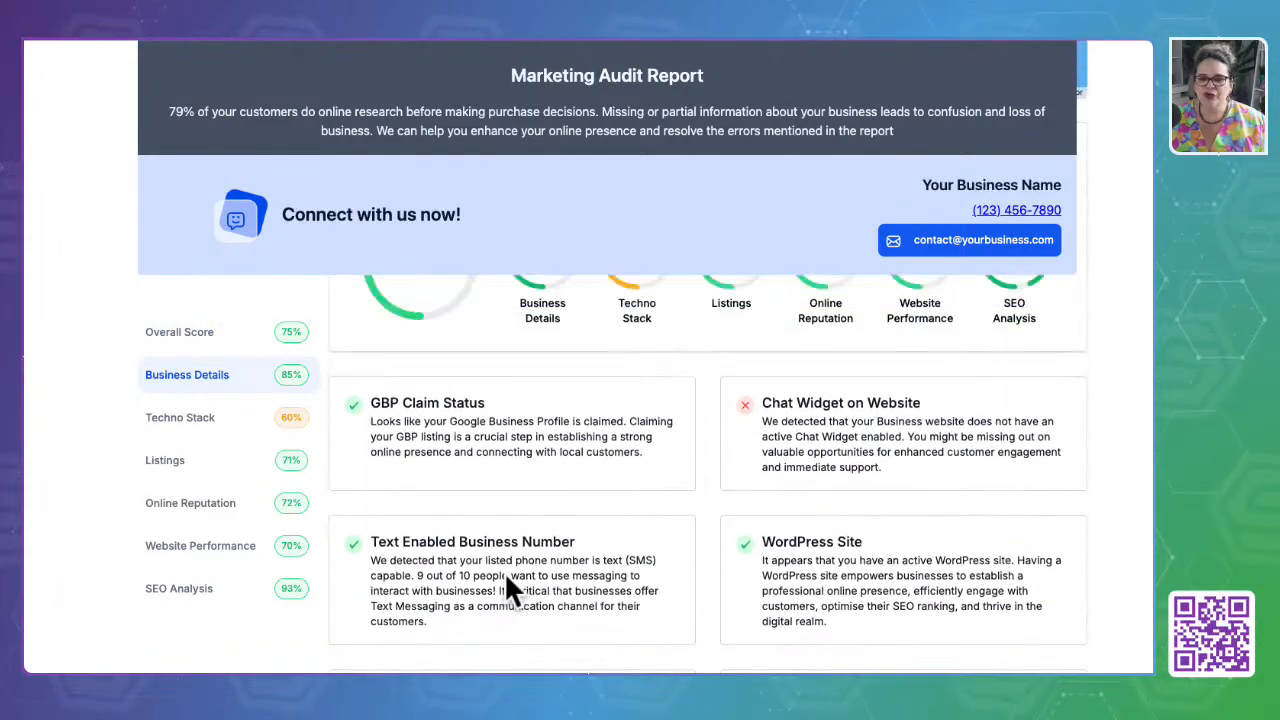
scroll(504, 580, "up", 1)
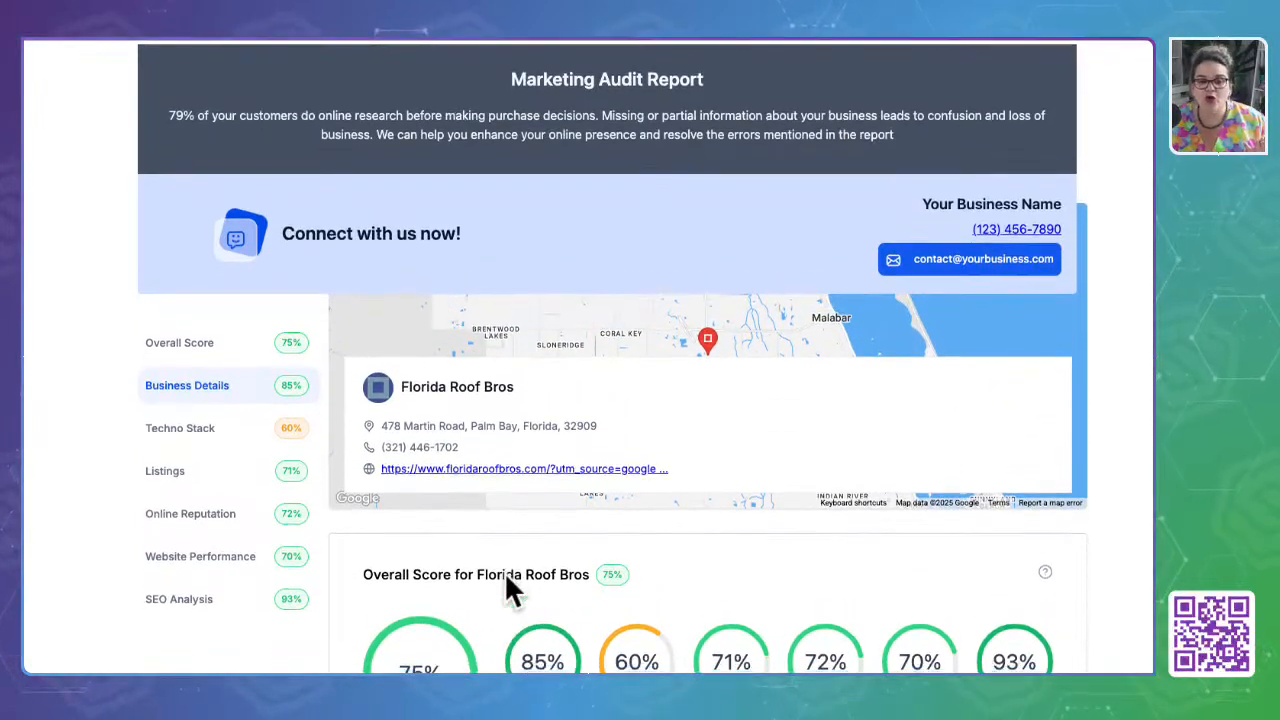
scroll(773, 430, "down", 3)
scroll(771, 426, "down", 3)
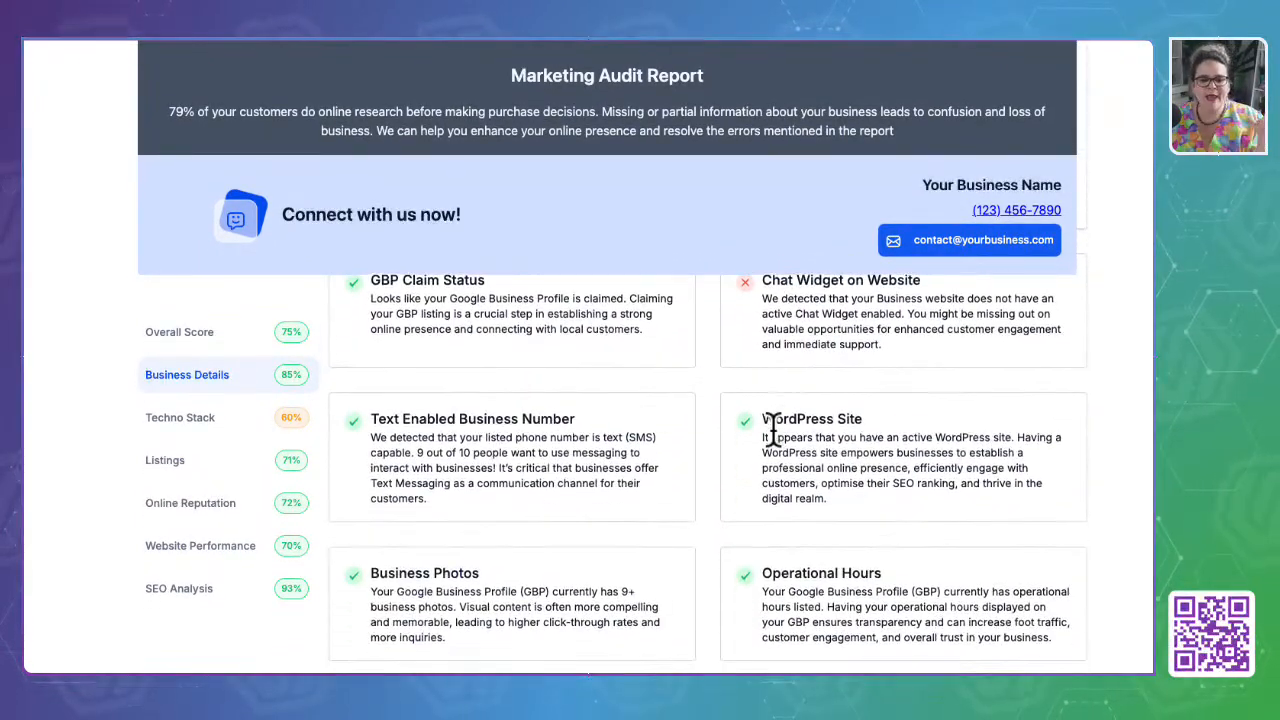
scroll(771, 426, "down", 3)
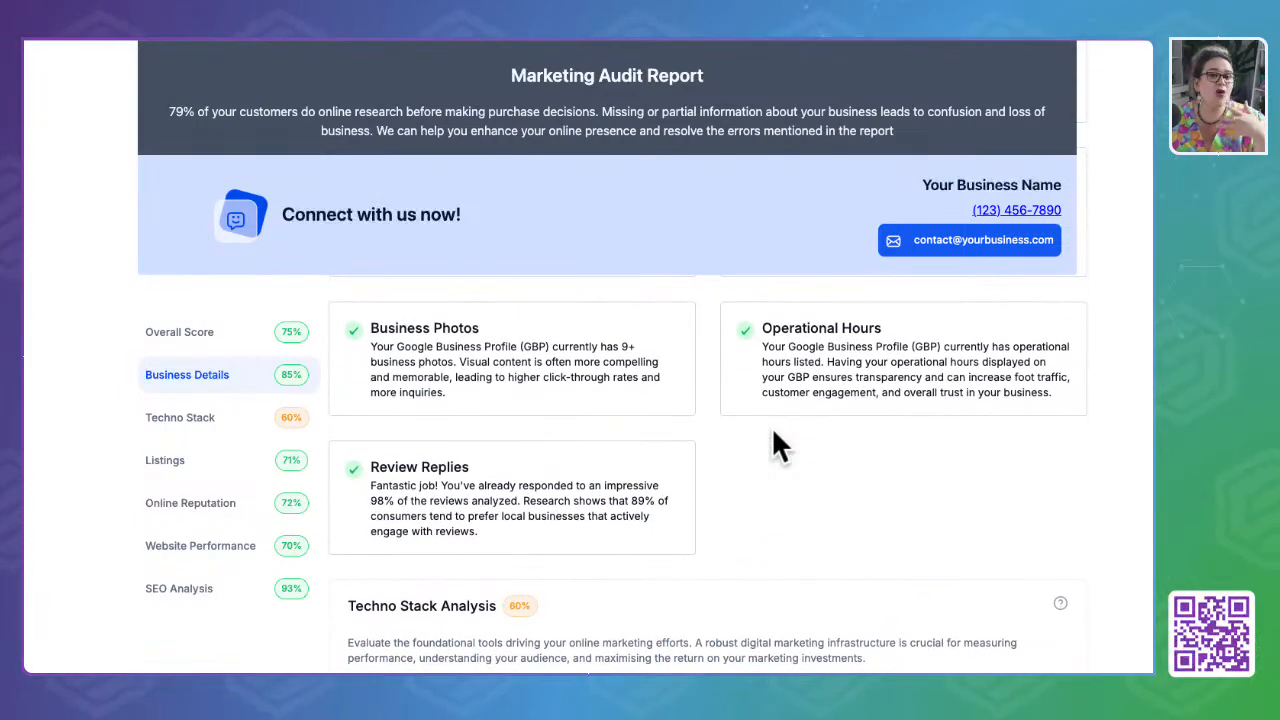
Examine the report's Listings section, comparing the business details and status recorded for each directory
scroll(772, 430, "down", 5)
scroll(772, 430, "down", 6)
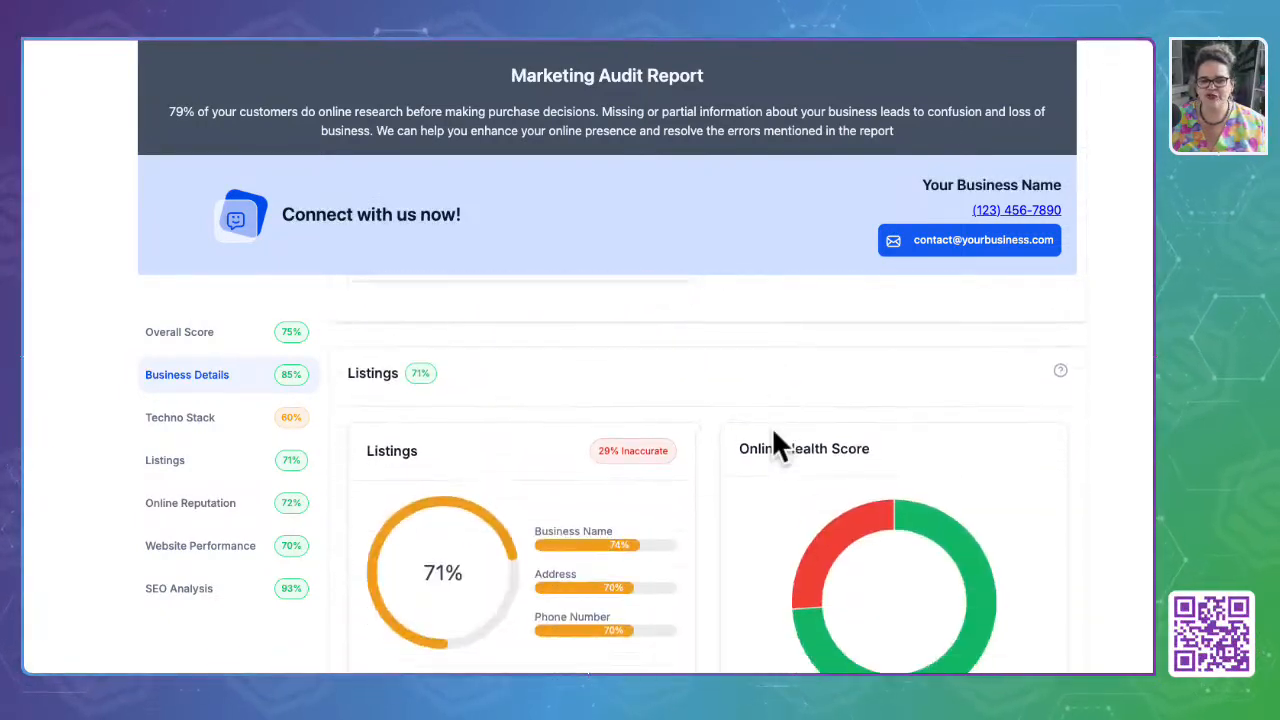
scroll(773, 432, "down", 5)
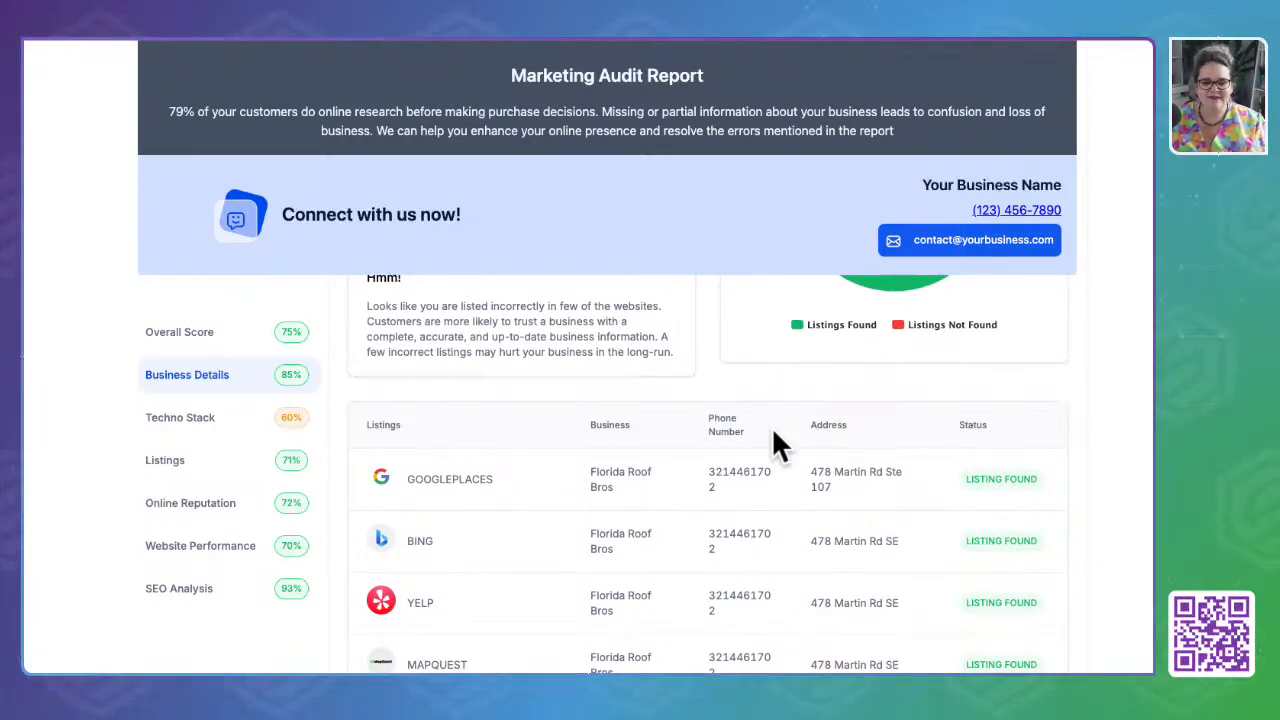
scroll(458, 490, "down", 4)
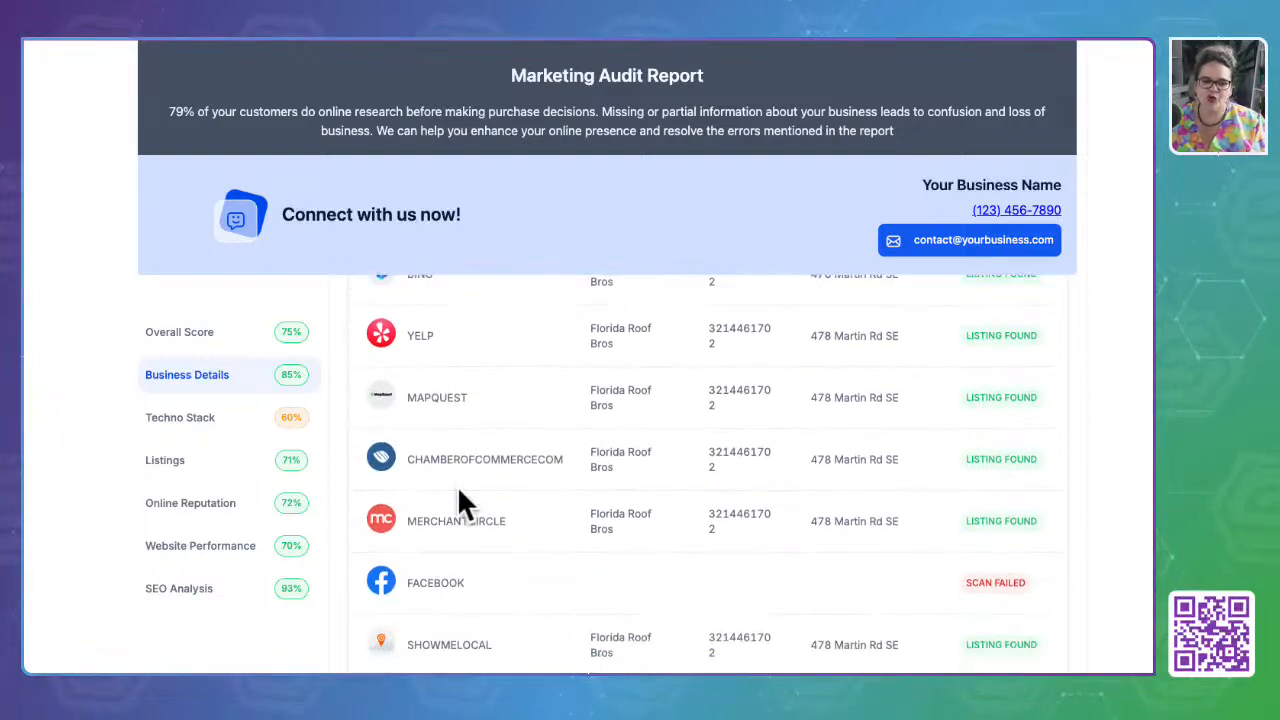
scroll(458, 490, "down", 3)
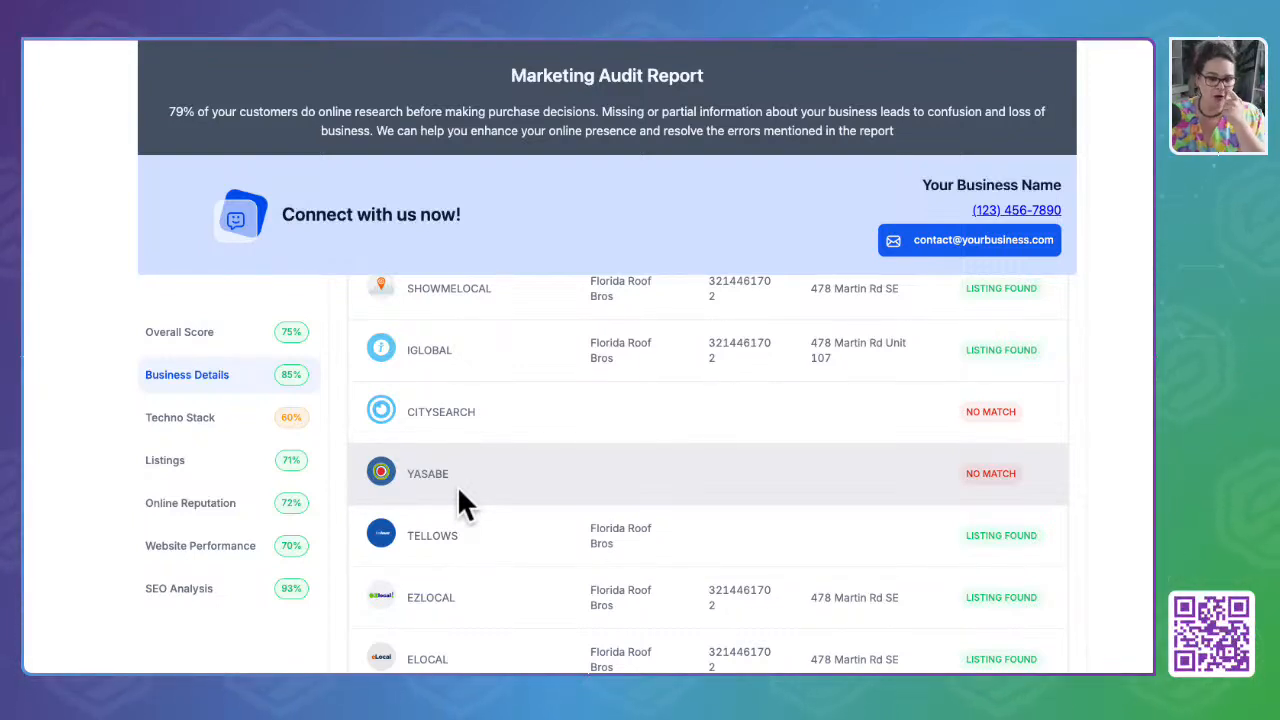
scroll(459, 490, "down", 10)
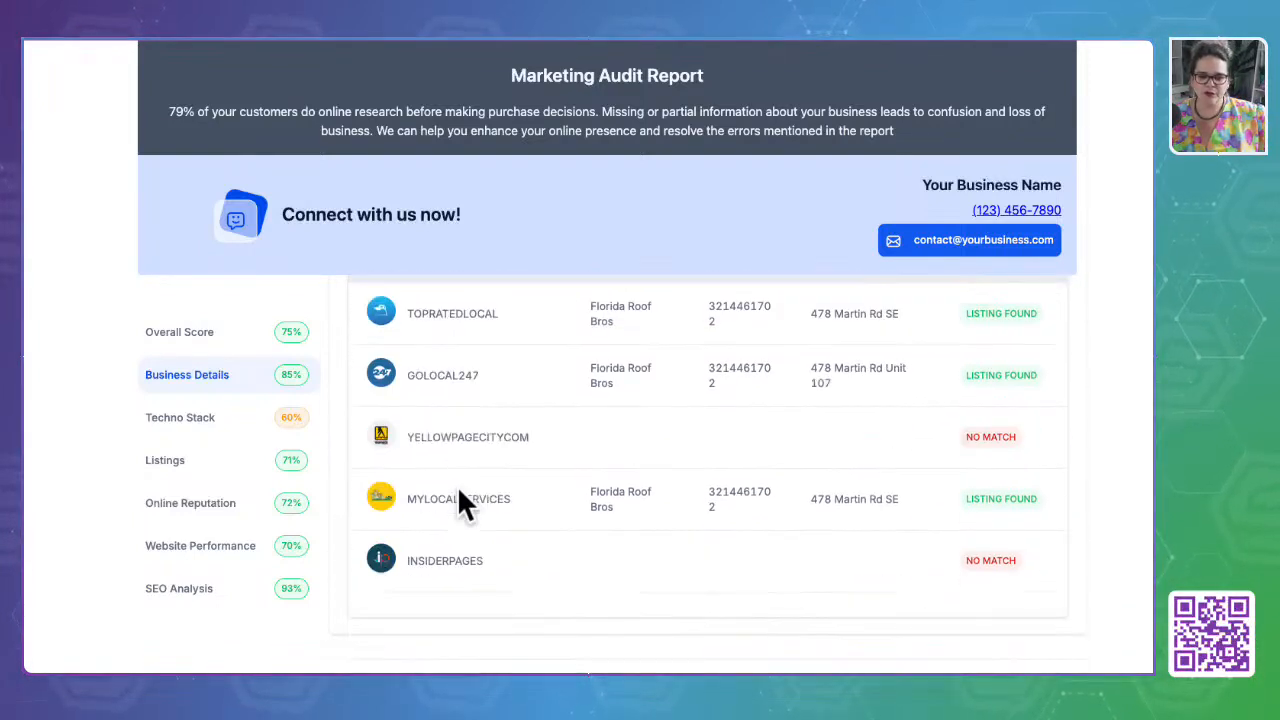
scroll(457, 485, "up", 10)
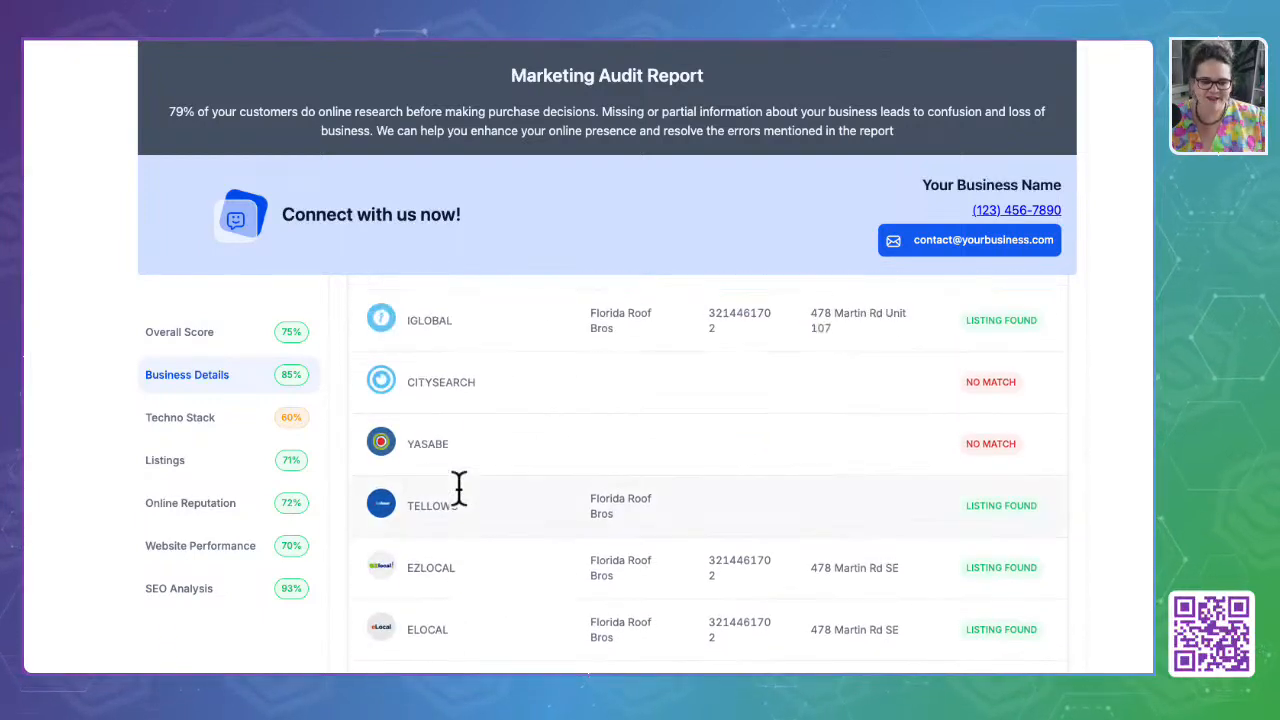
scroll(459, 500, "up", 10)
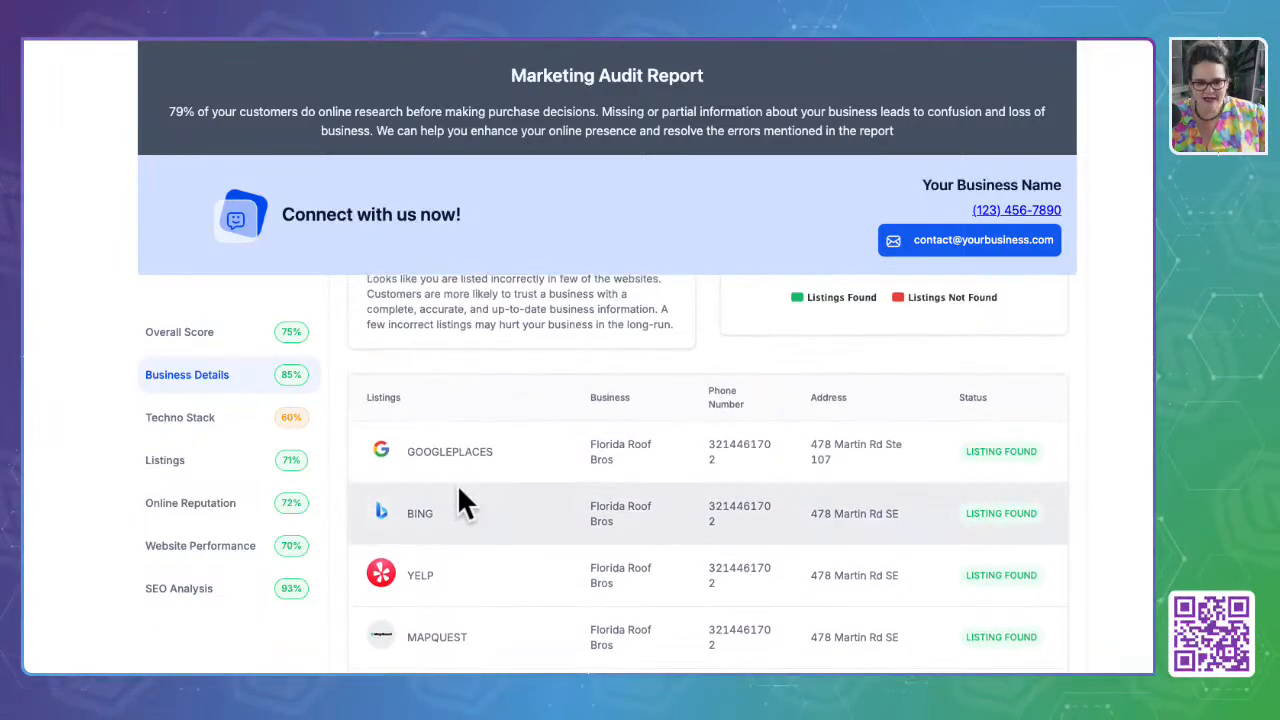
scroll(420, 585, "down", 3)
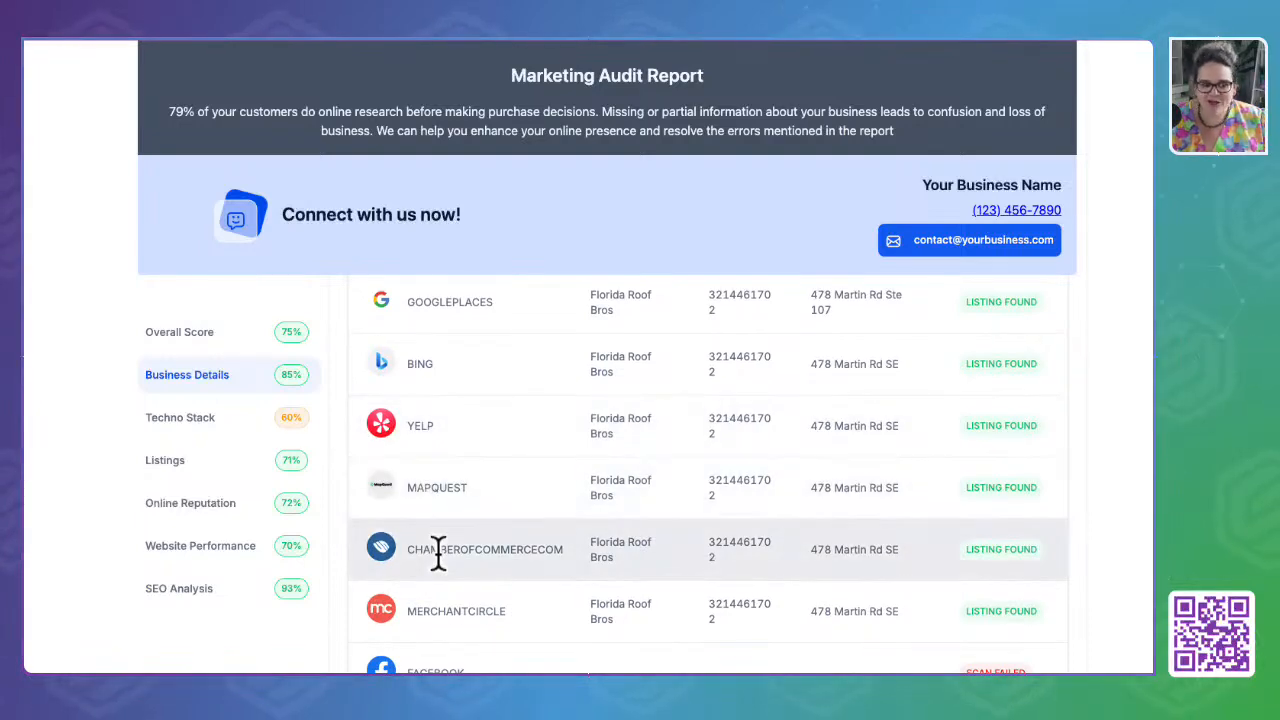
scroll(438, 555, "down", 8)
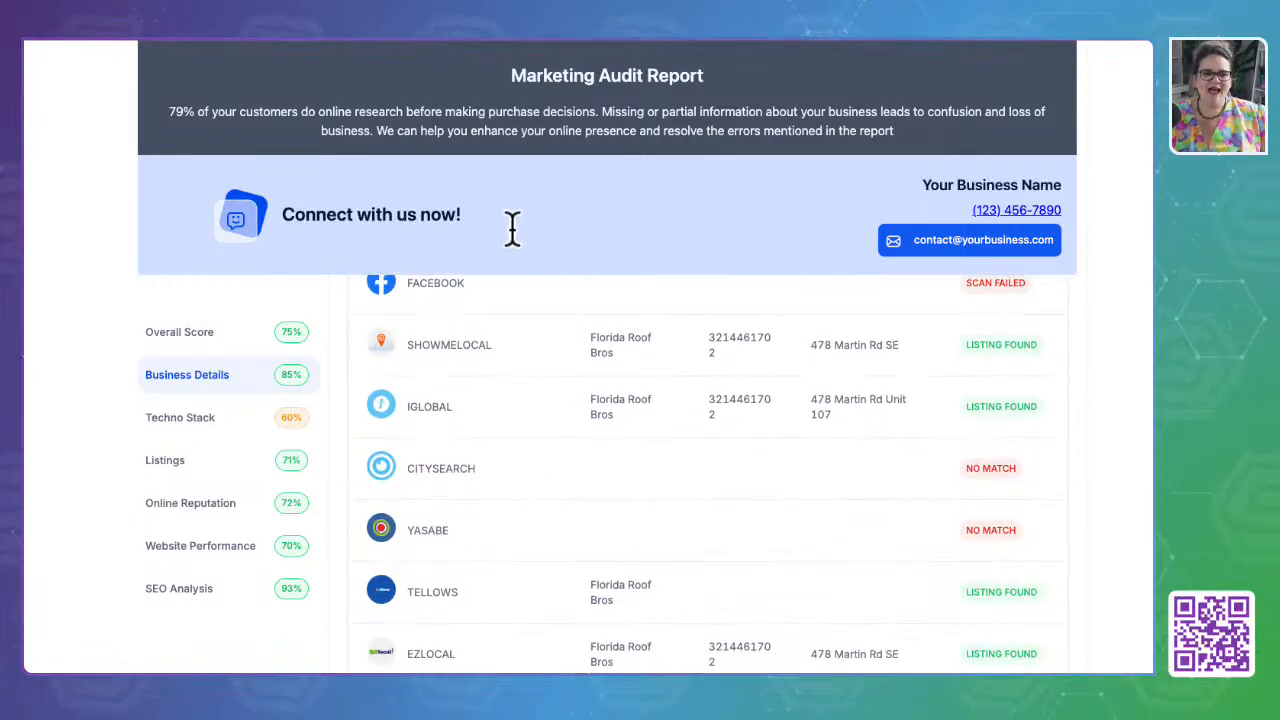
scroll(511, 525, "down", 5)
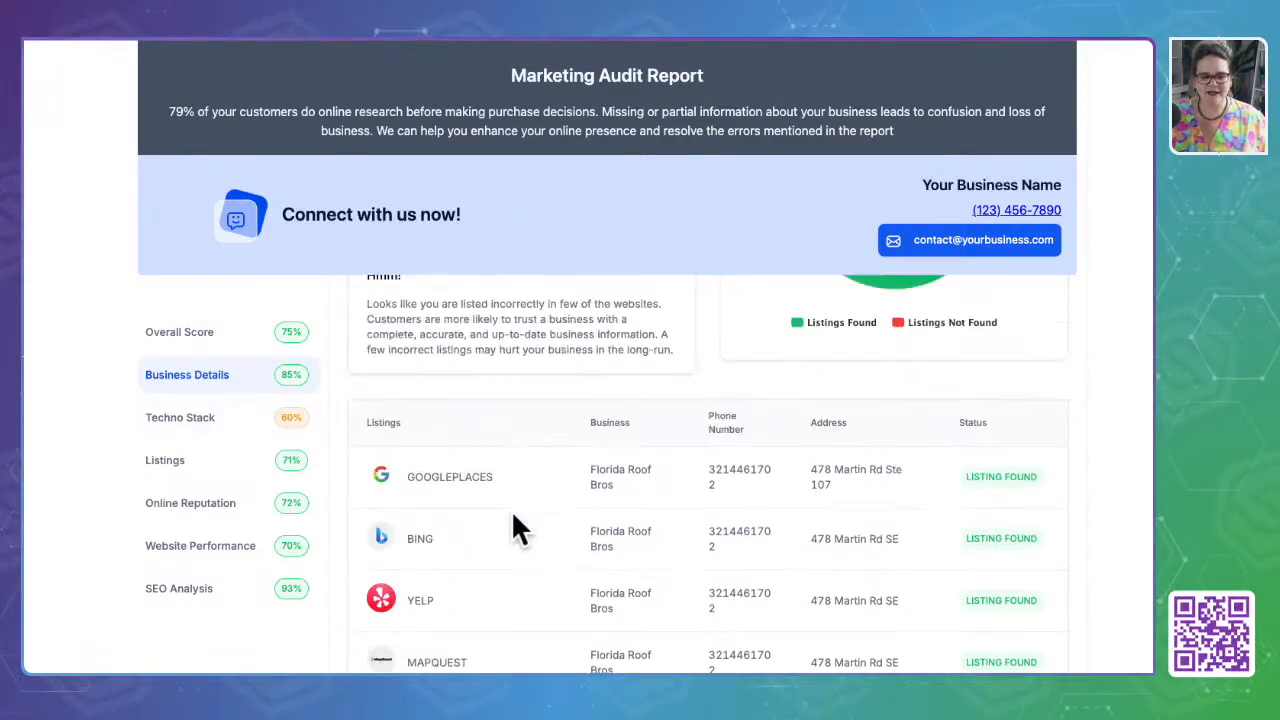
scroll(511, 520, "up", 10)
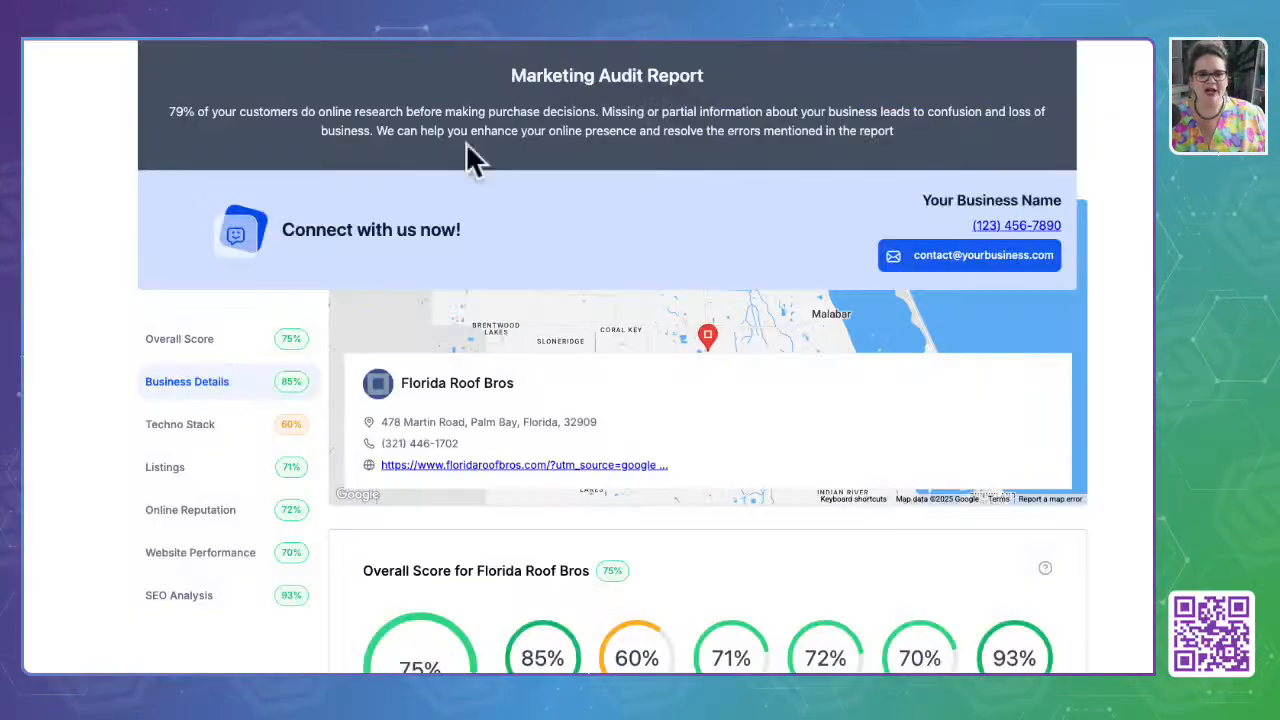
scroll(633, 391, "down", 10)
scroll(635, 393, "down", 10)
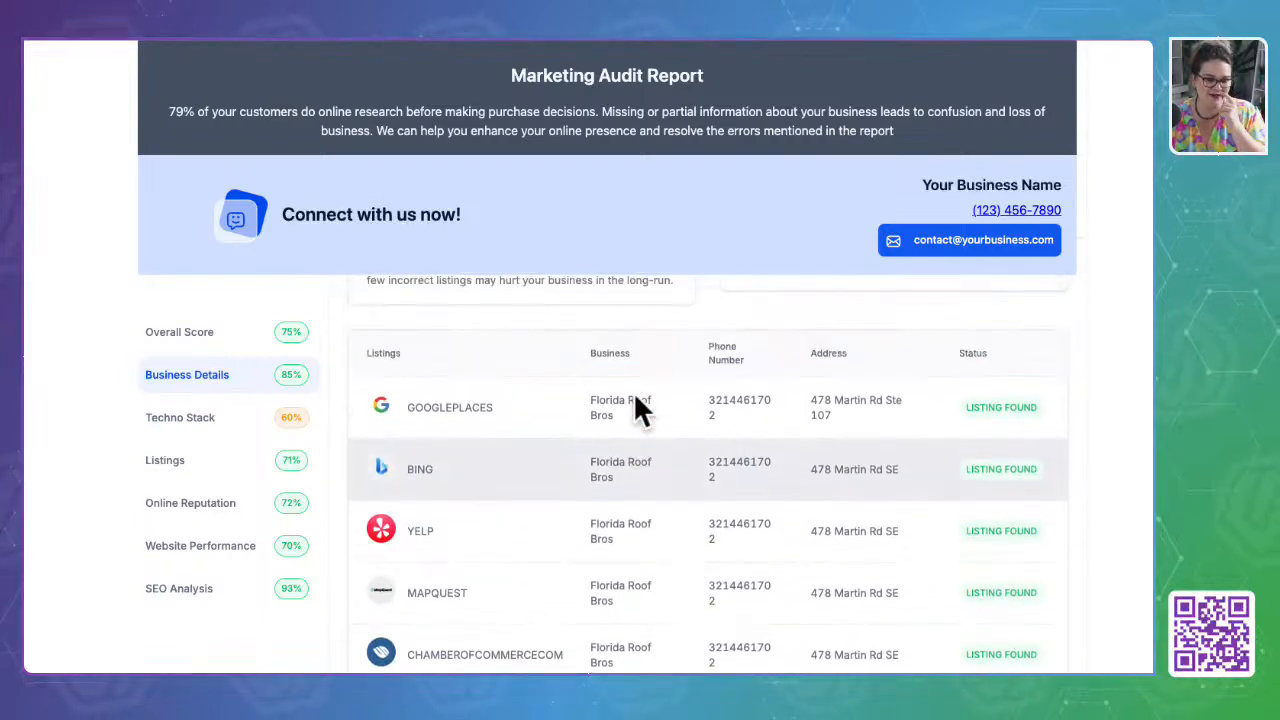
scroll(635, 395, "down", 5)
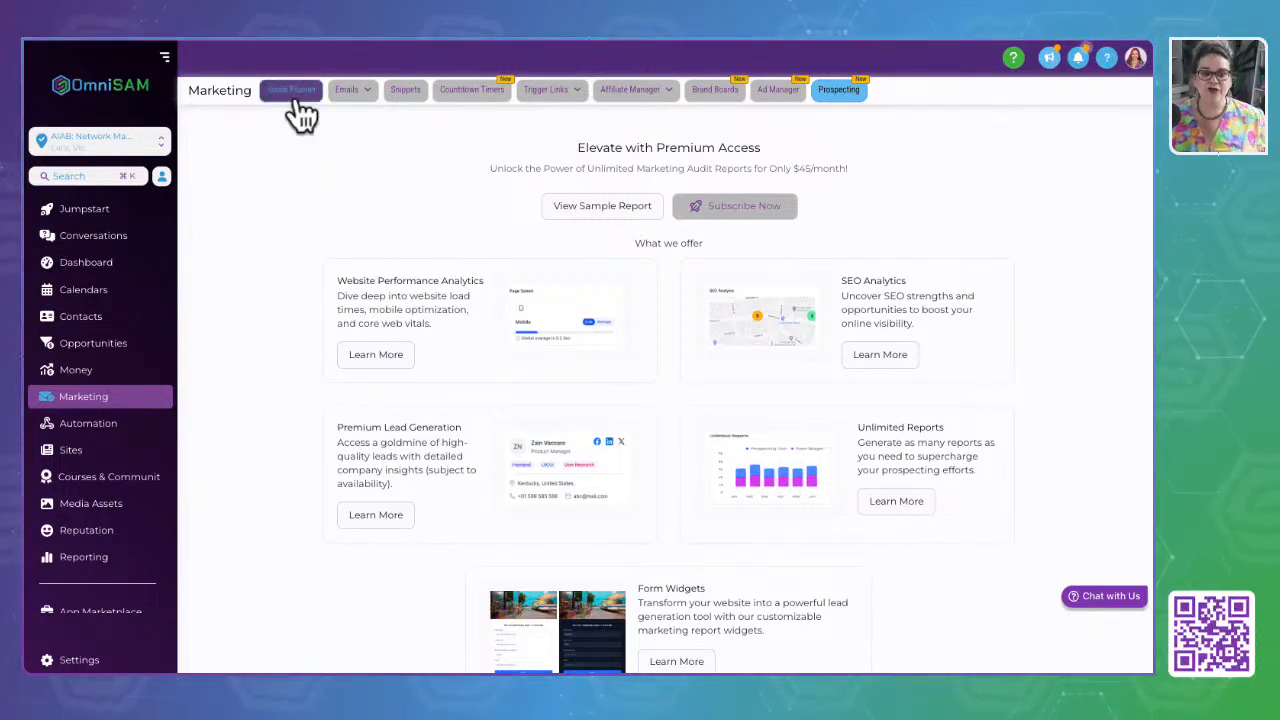
Revisit the Snippets and Countdown Timers sections of Marketing and view the Trigger Links options
left_click(408, 95)
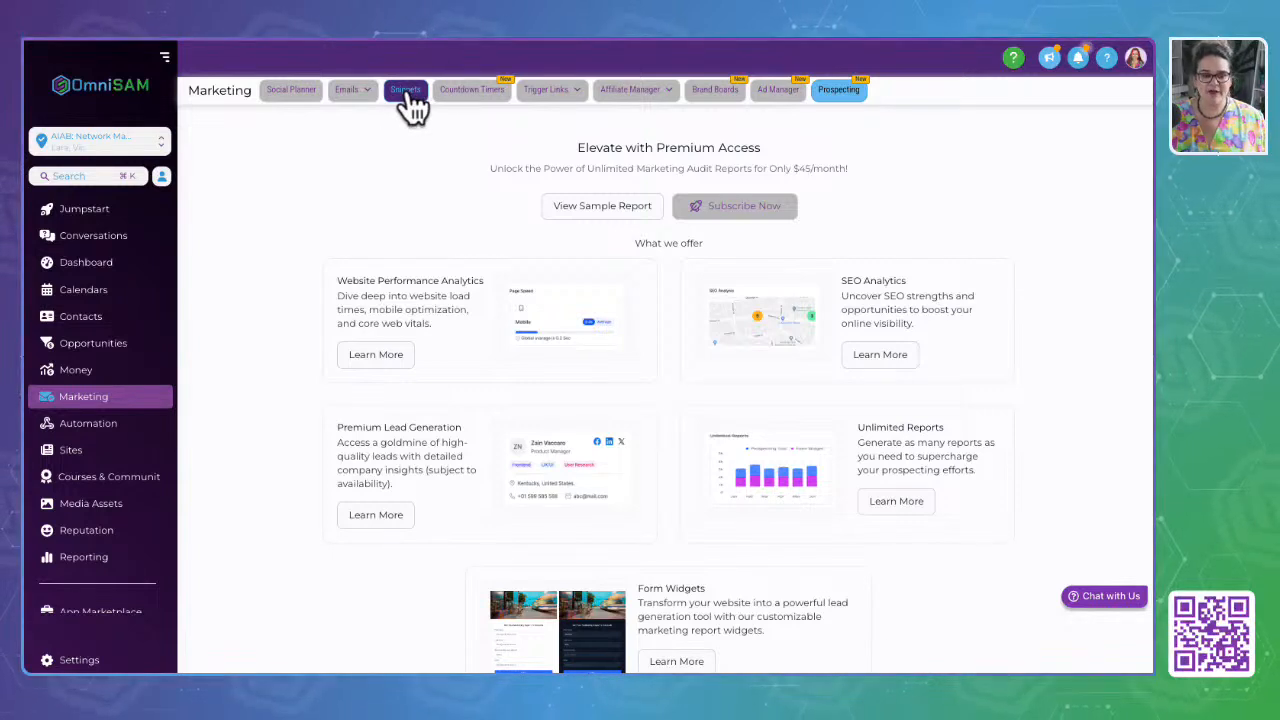
left_click(478, 95)
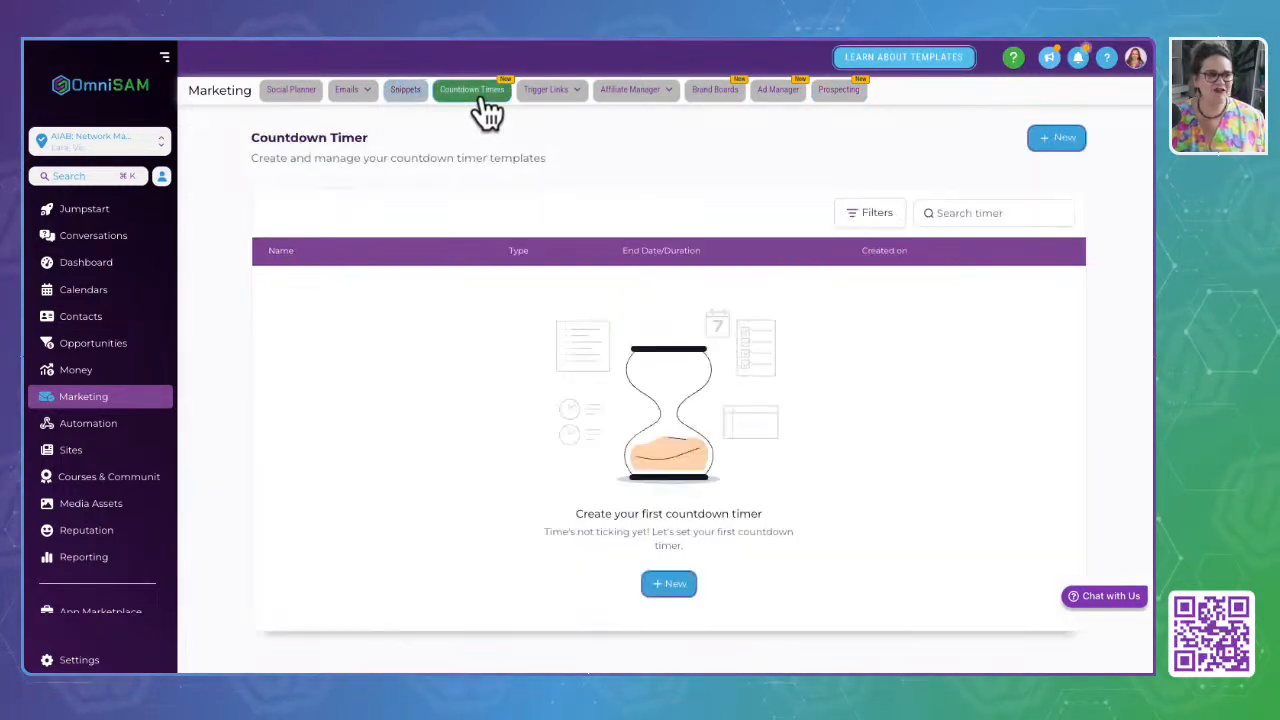
mouse_move(583, 110)
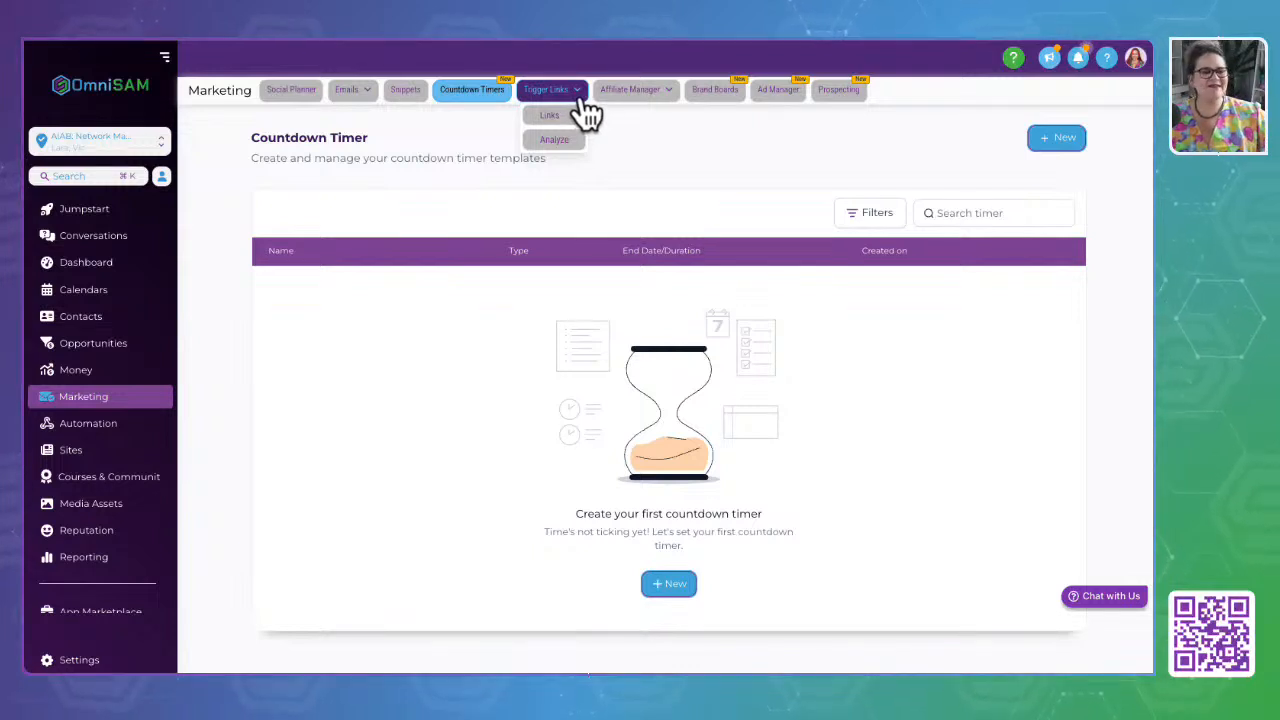
mouse_move(630, 113)
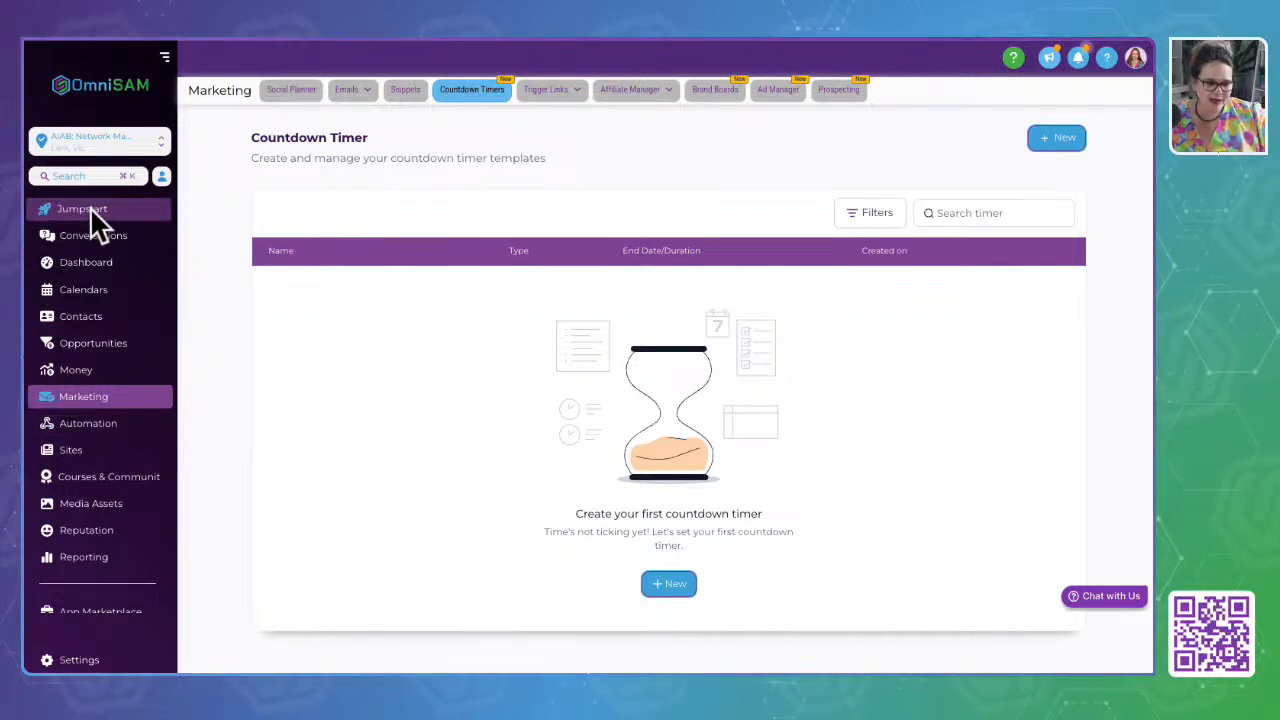
Open the Global Workflow Settings of the Automation section and look through the notification and pause options
left_click(82, 432)
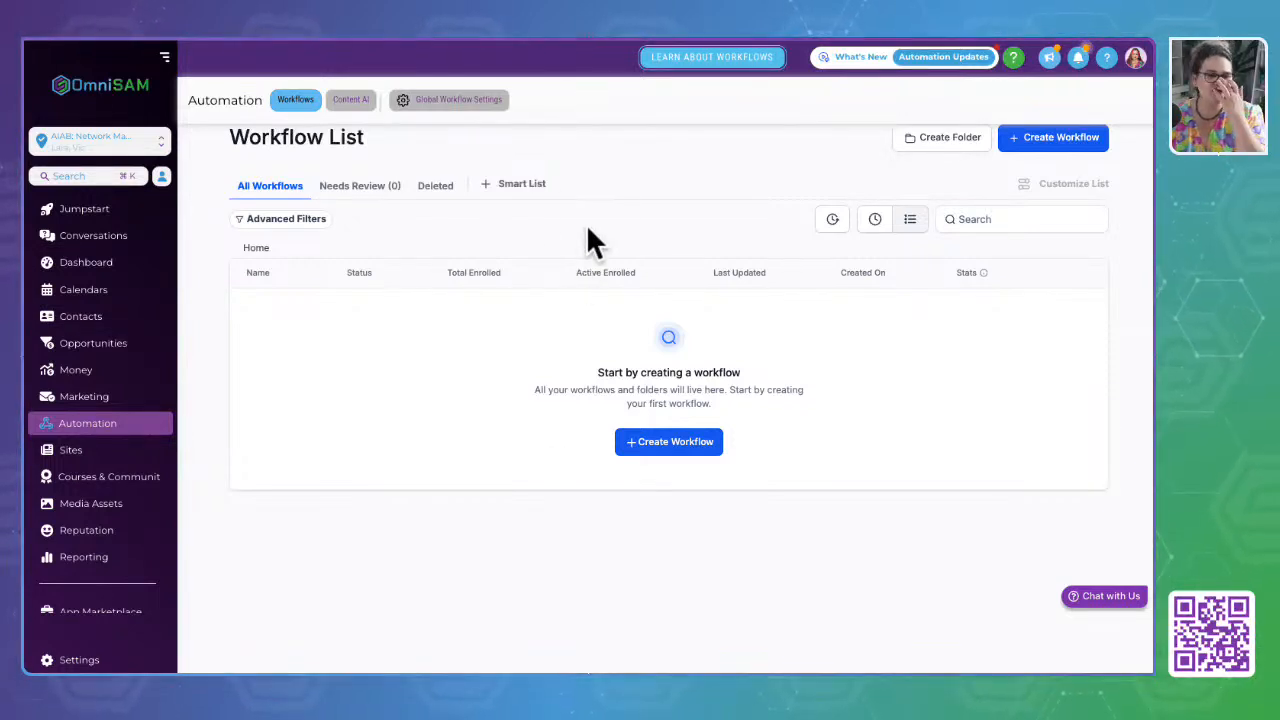
left_click(443, 100)
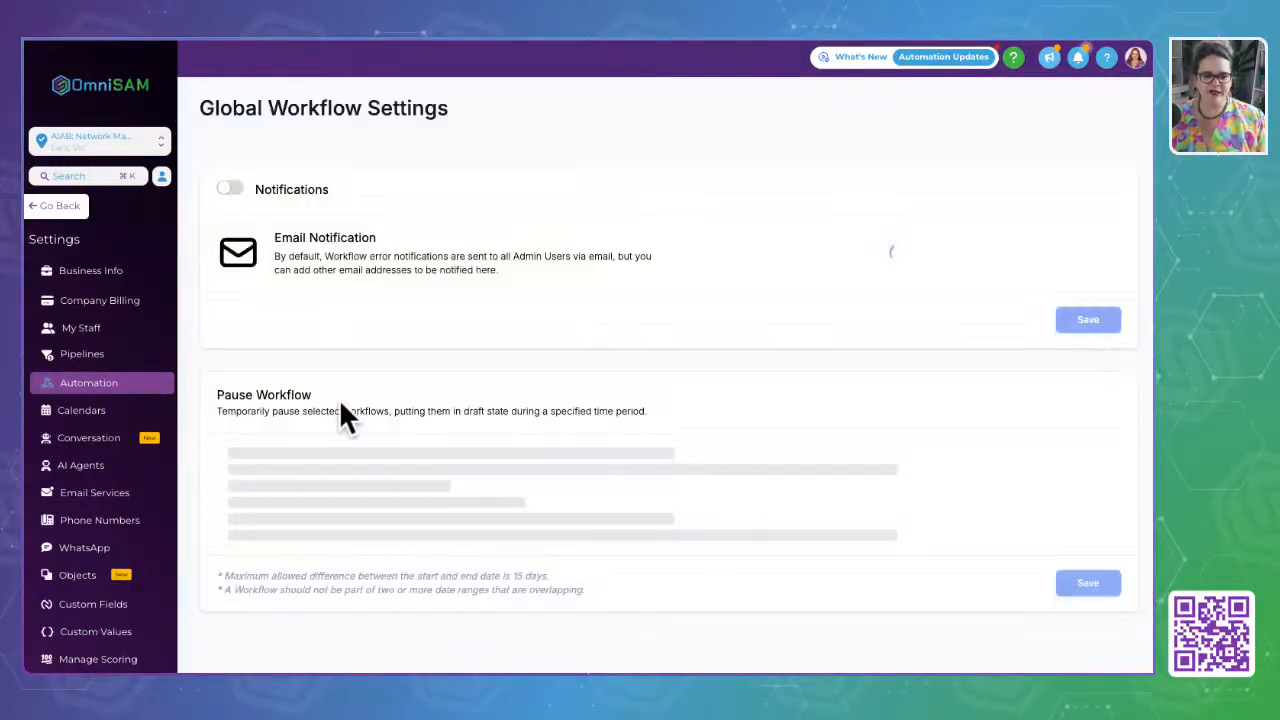
scroll(400, 450, "down", 2)
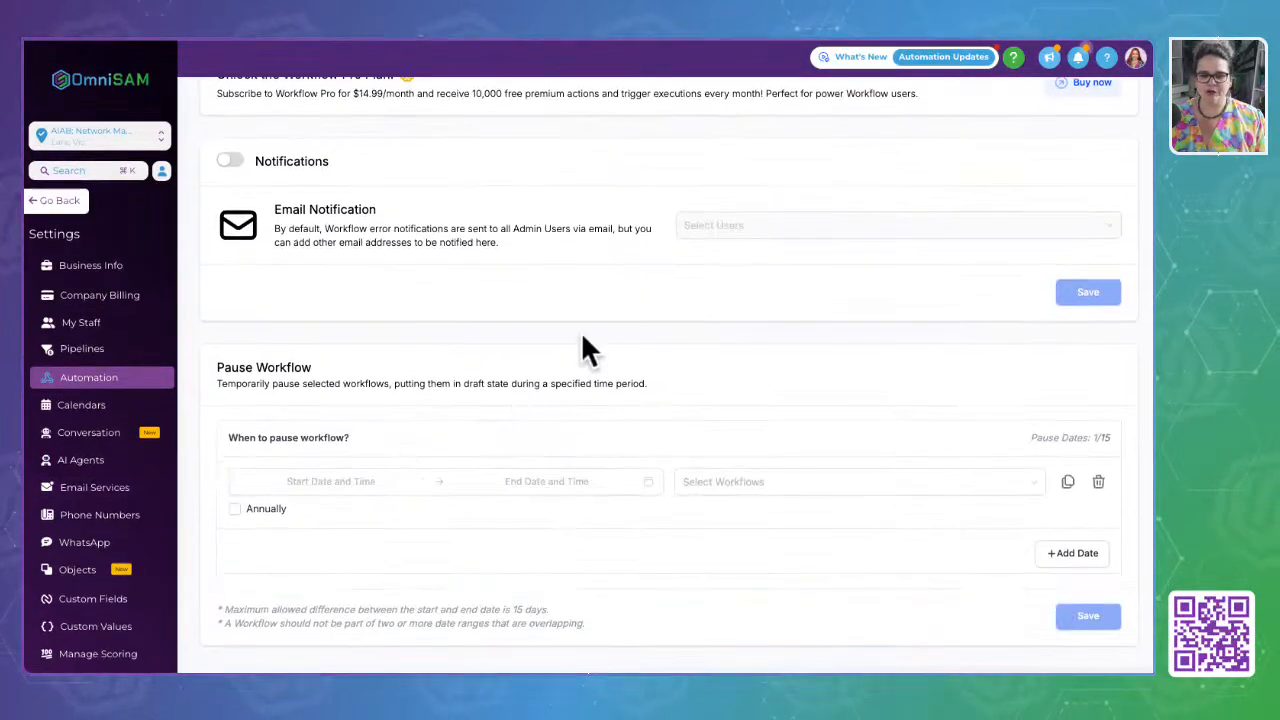
scroll(581, 333, "up", 2)
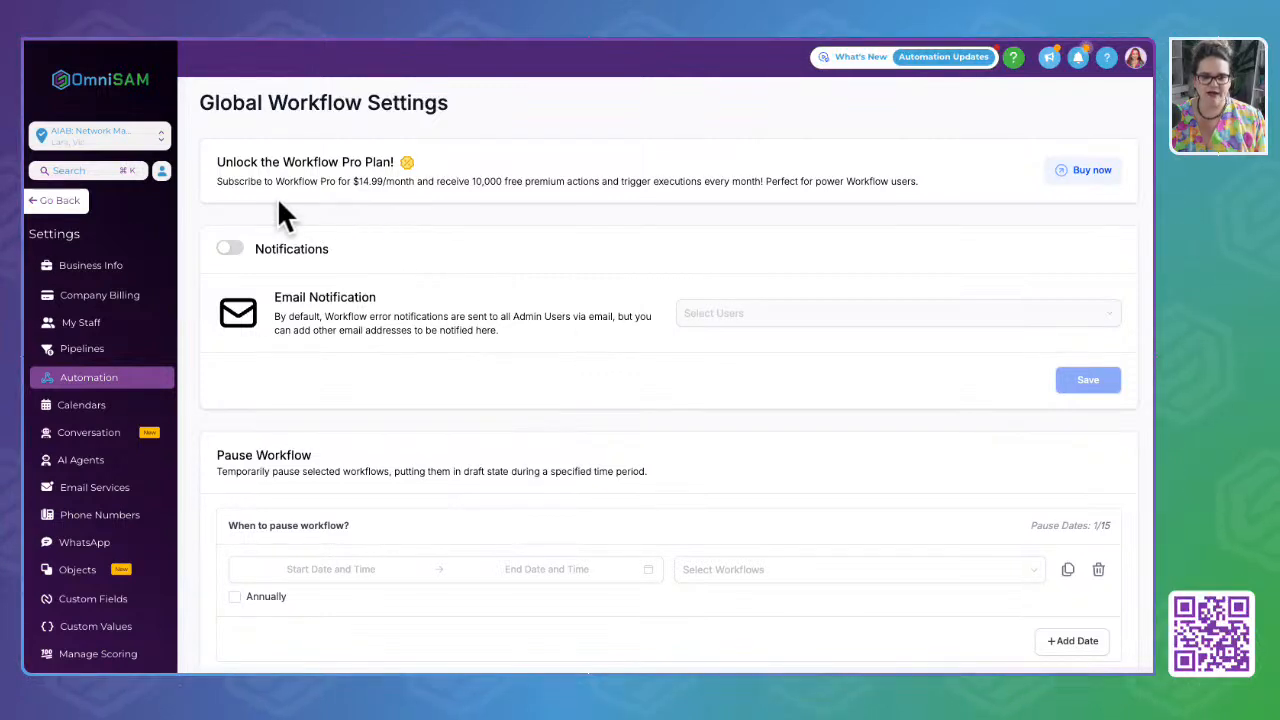
Turn on workflow error Notifications and check the user selection for Email Notification without choosing anyone
left_click(230, 249)
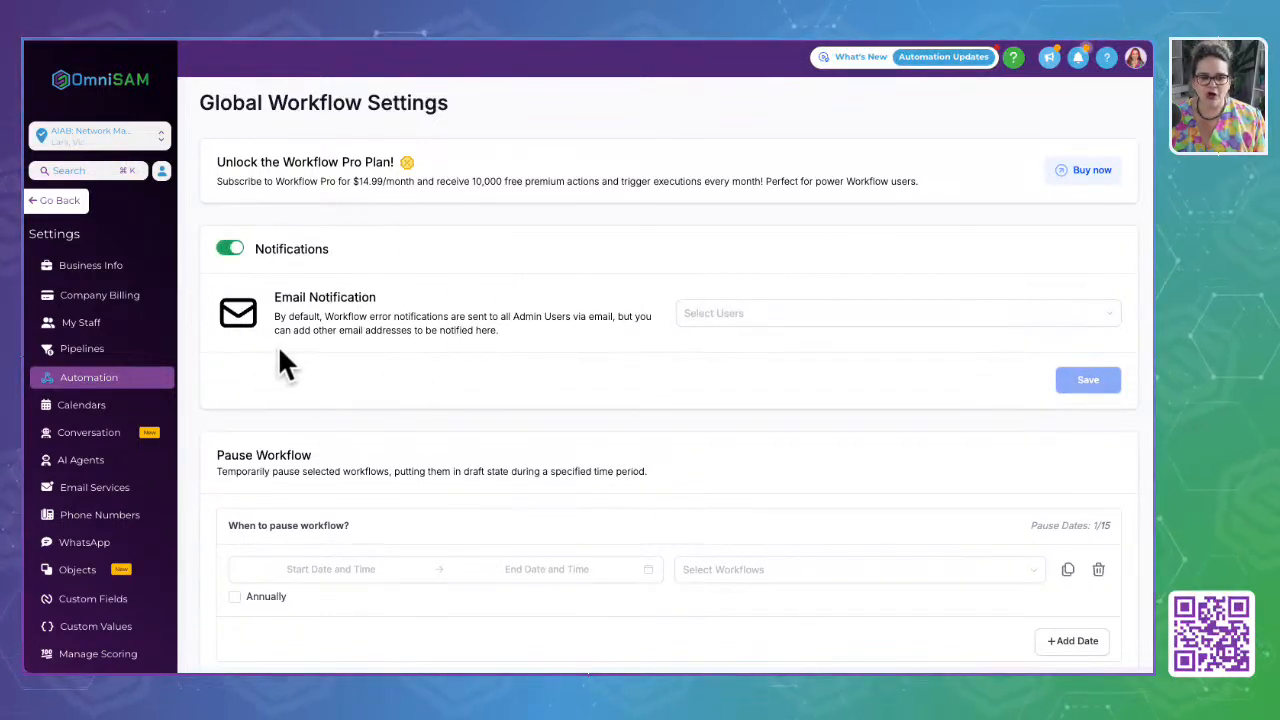
scroll(305, 470, "down", 1)
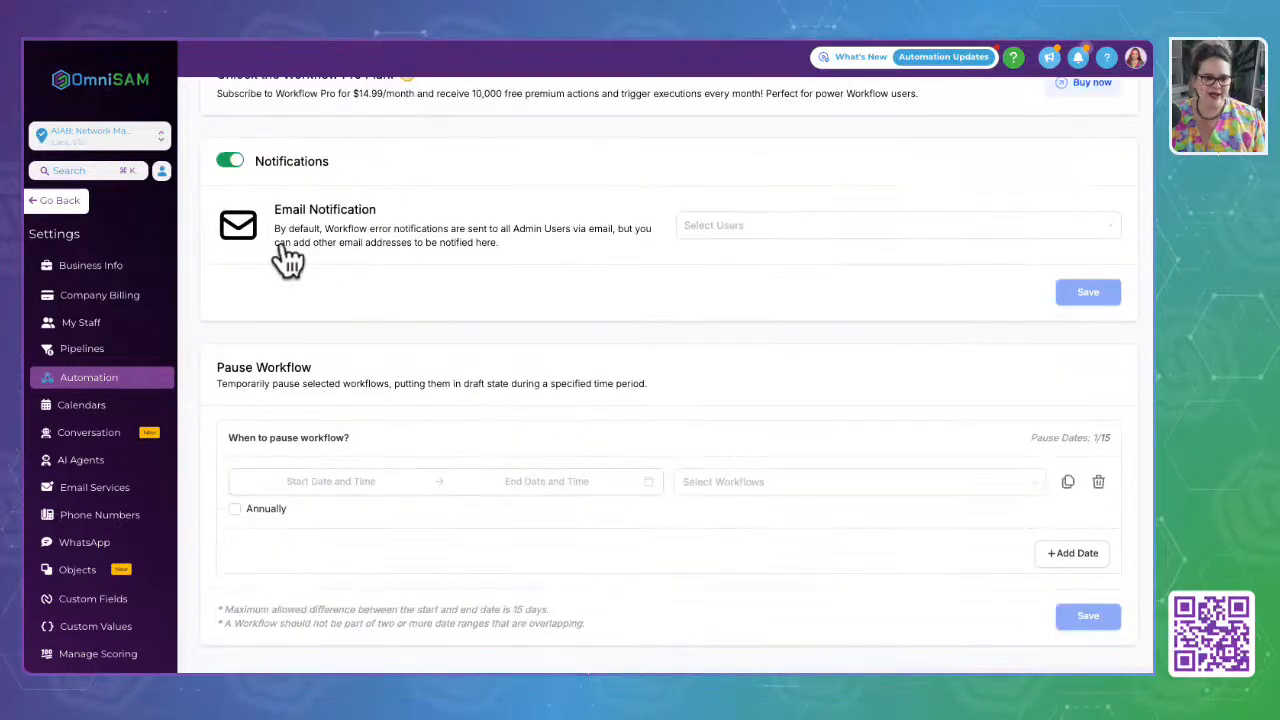
left_click_drag(274, 208, 548, 279)
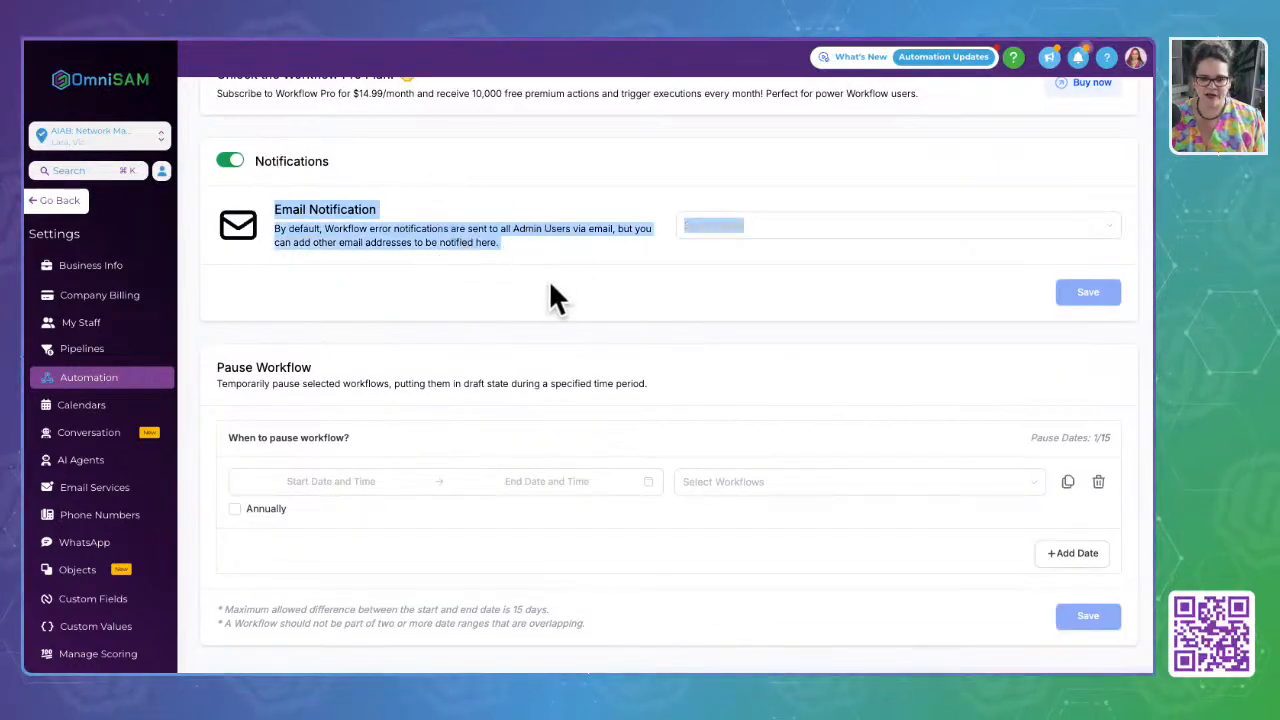
left_click(800, 228)
left_click(473, 285)
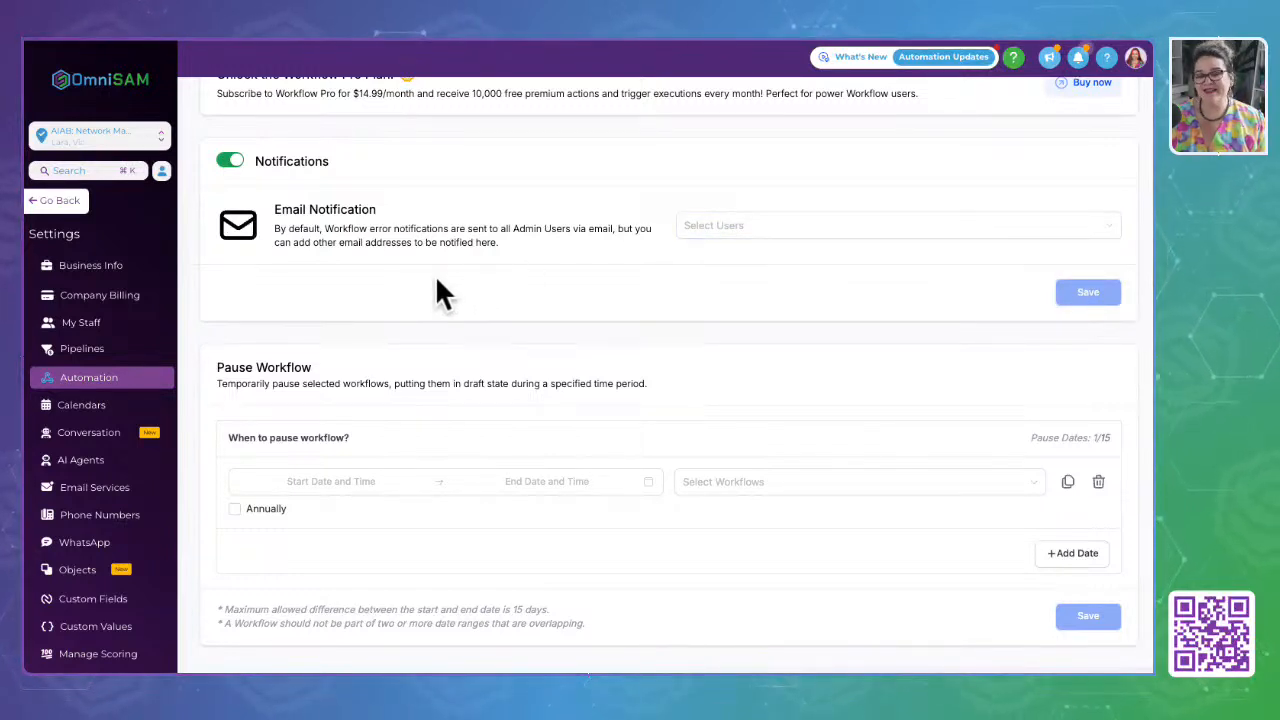
Examine the Pause Workflow settings, highlighting the description of temporarily pausing selected workflows
scroll(421, 368, "down", 1)
left_click_drag(210, 362, 752, 392)
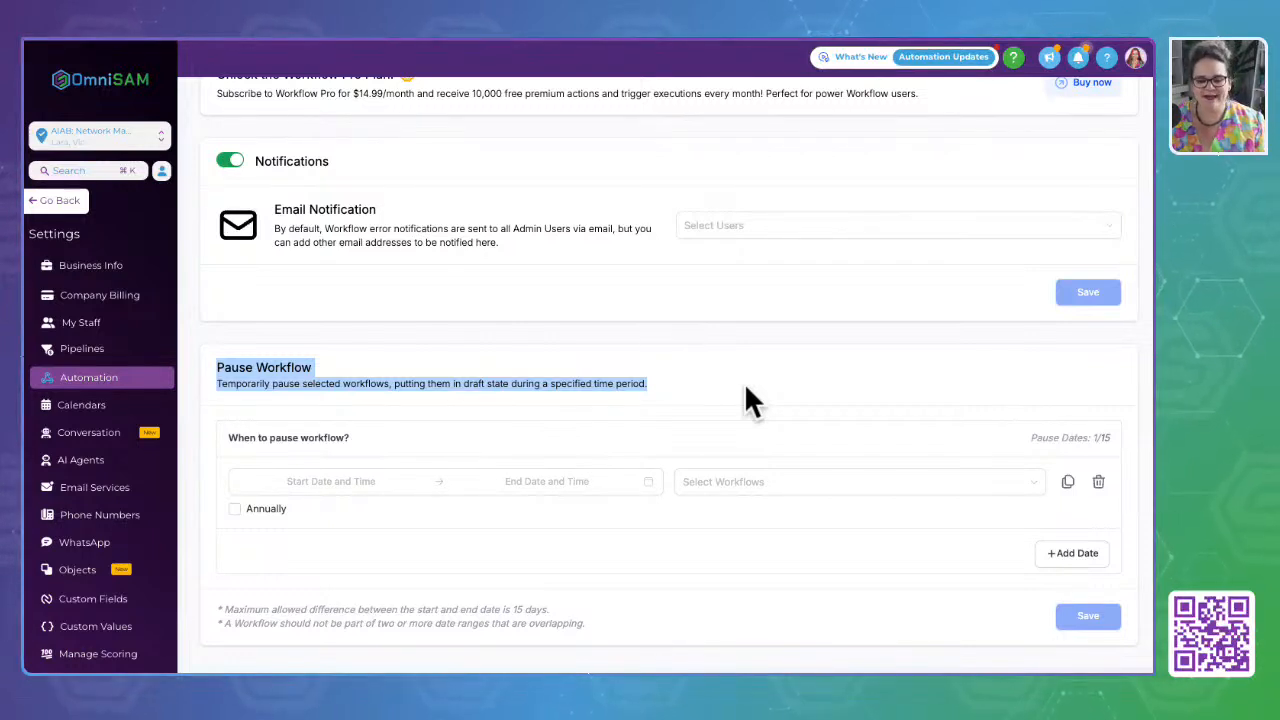
scroll(745, 390, "up", 1)
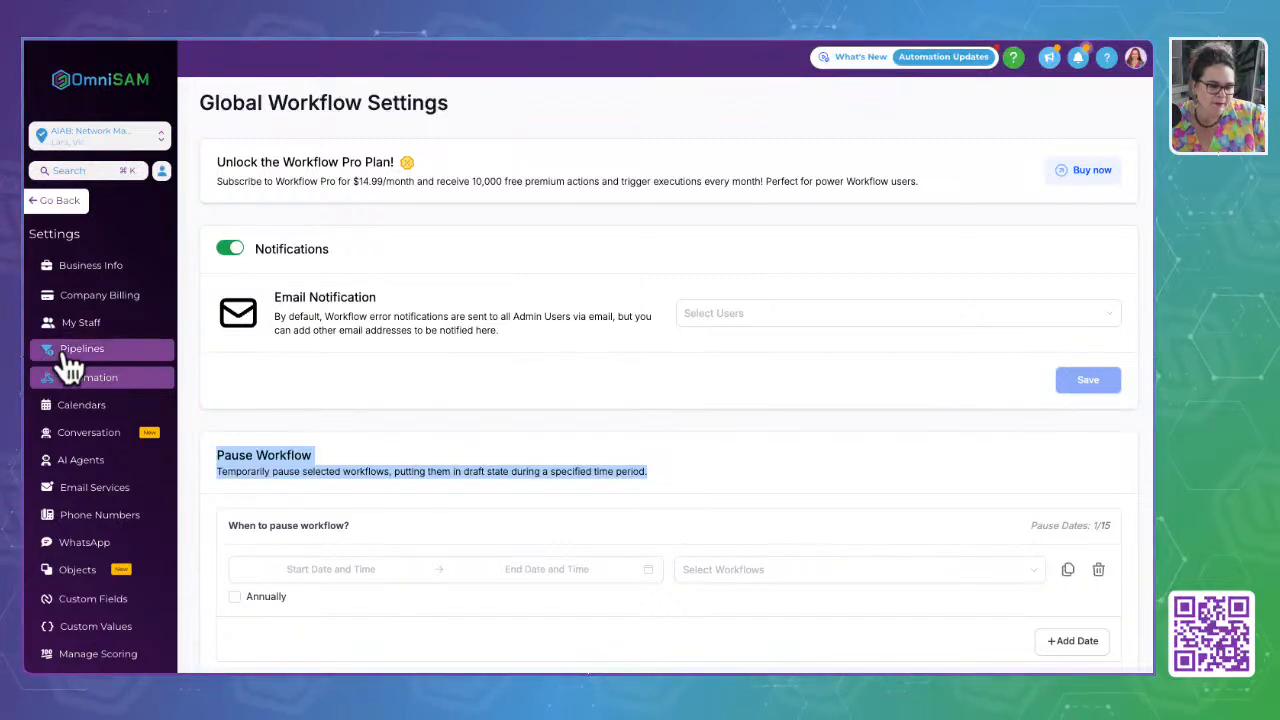
Return from the settings to the Automation workflow list and start creating a workflow to bring up the template choices
left_click(57, 200)
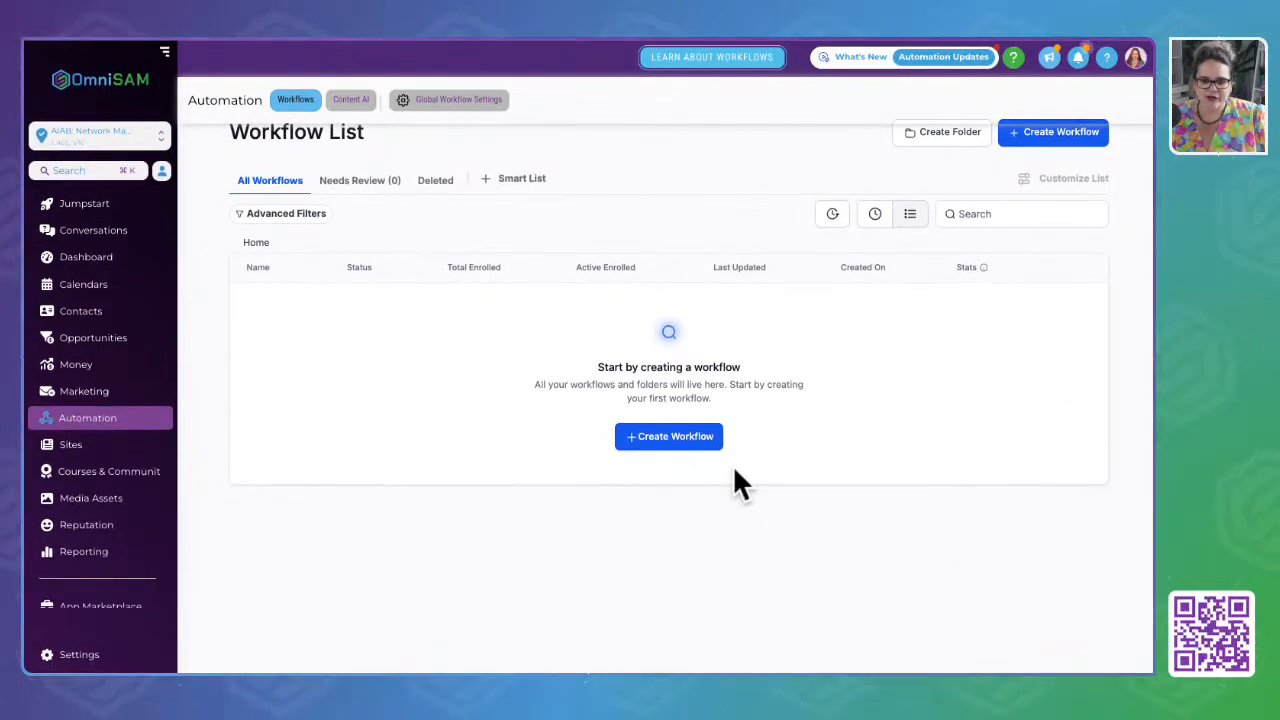
left_click(668, 440)
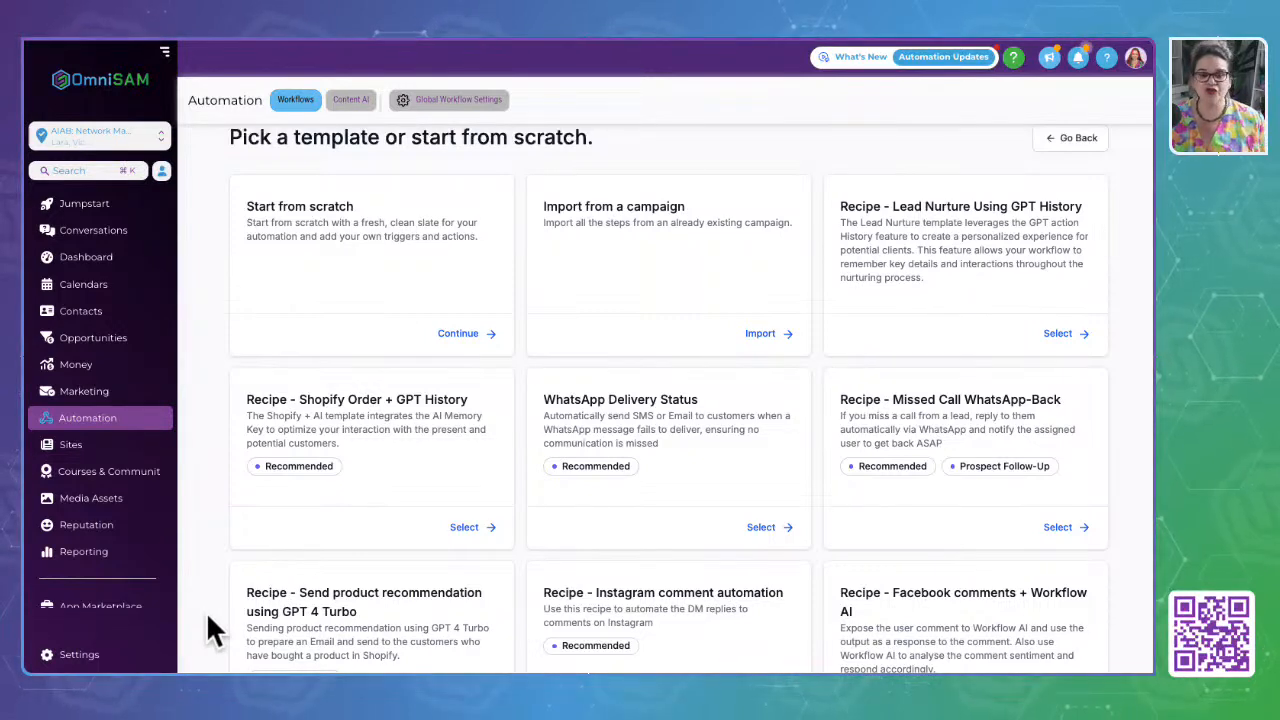
scroll(208, 613, "down", 1)
scroll(208, 613, "up", 1)
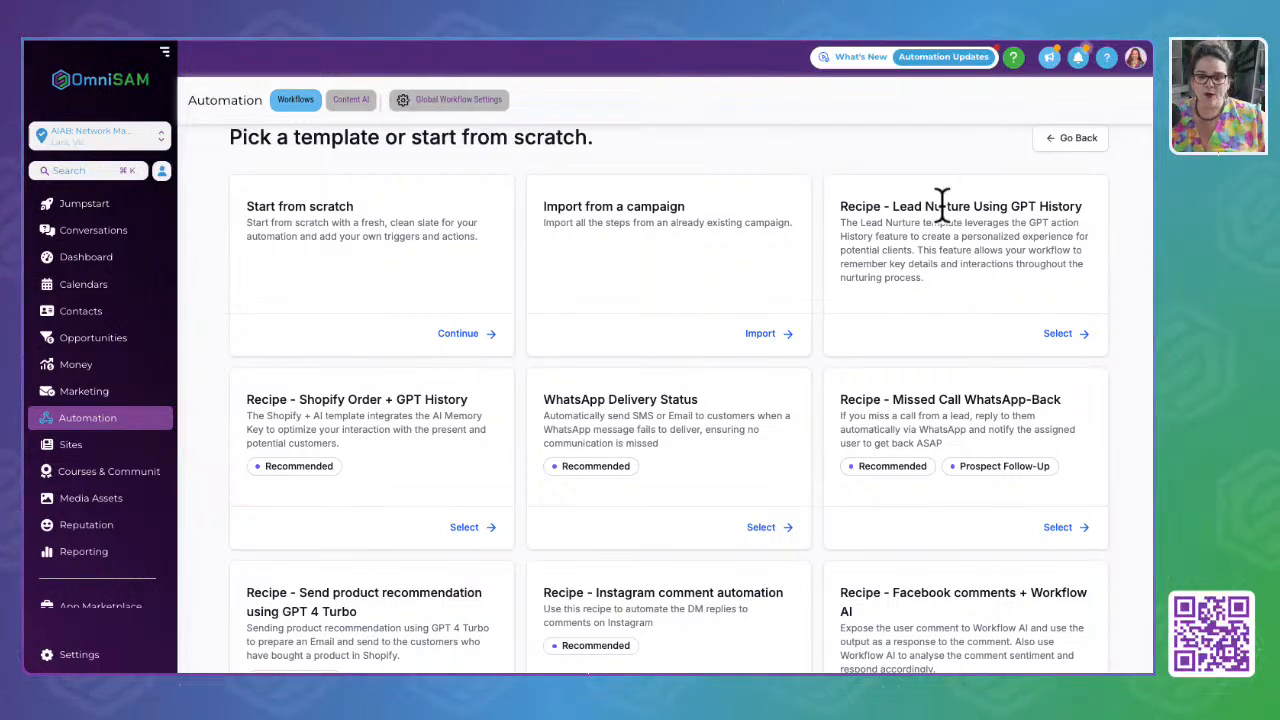
Review the Lead Nurture Using GPT History, Shopify Order + GPT History, WhatsApp Delivery Status and Missed Call WhatsApp-Back templates, highlighting their titles
left_click_drag(838, 206, 1083, 206)
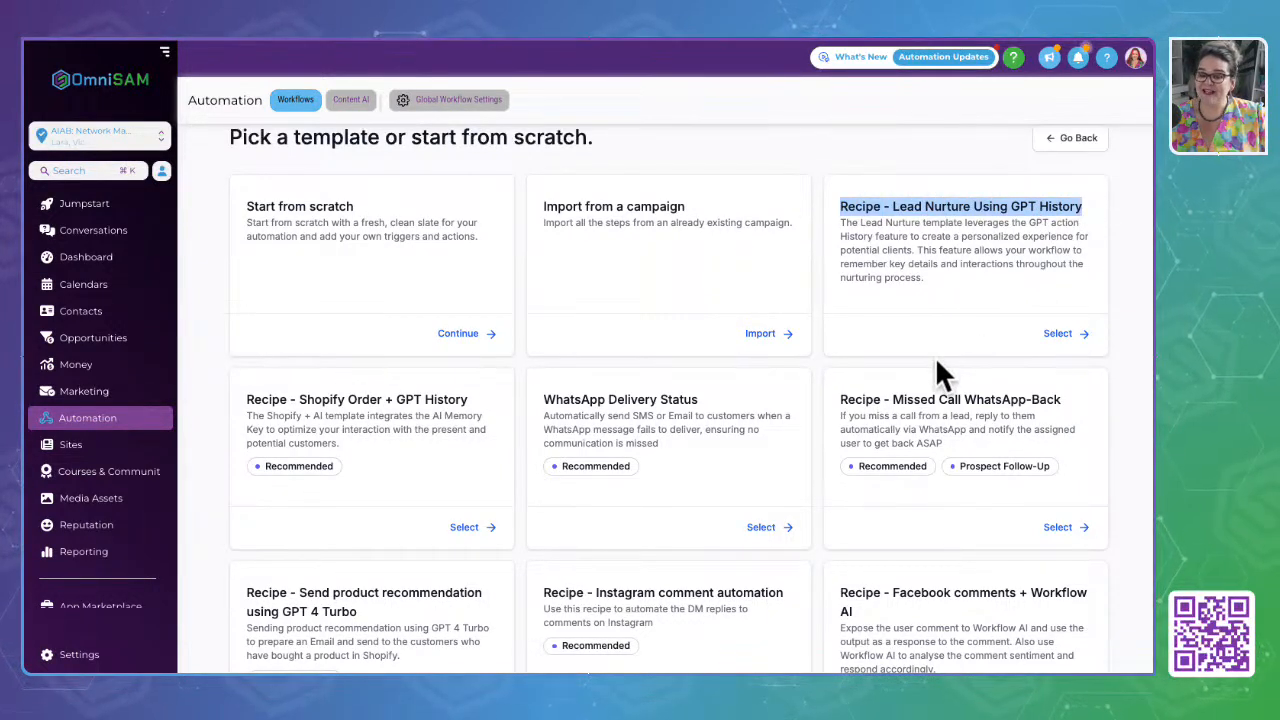
scroll(938, 364, "down", 2)
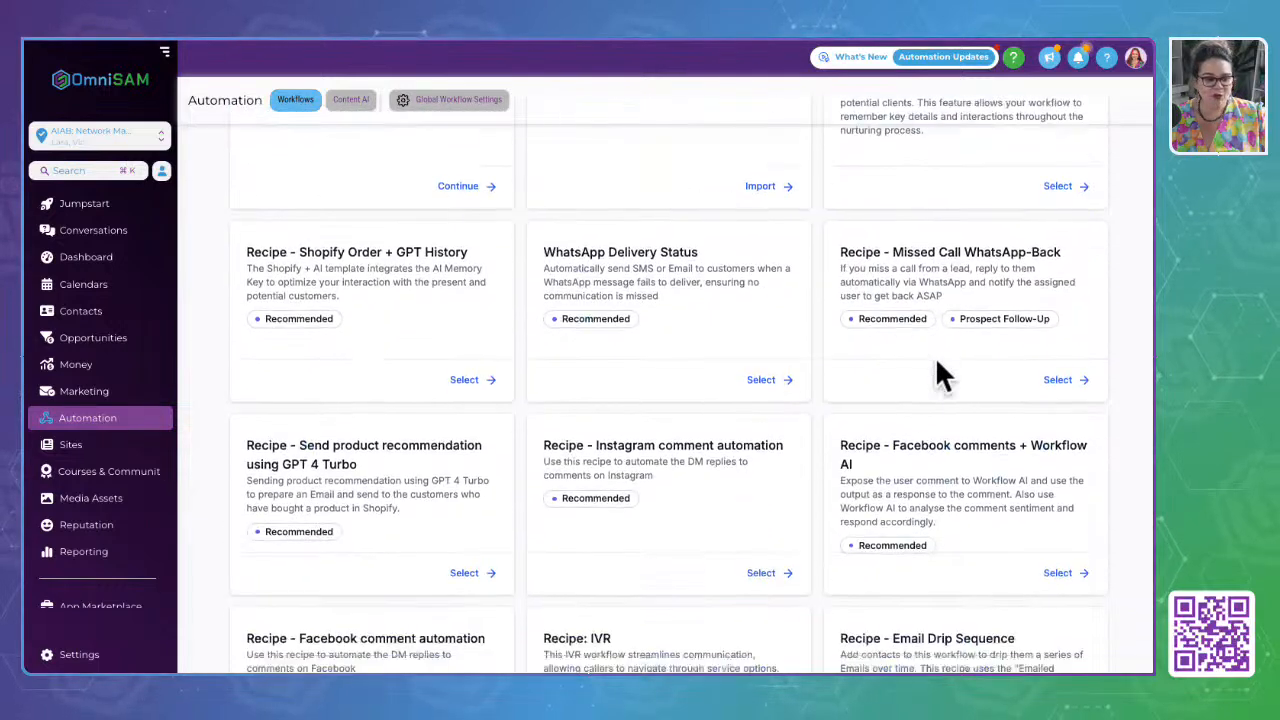
left_click_drag(300, 251, 486, 251)
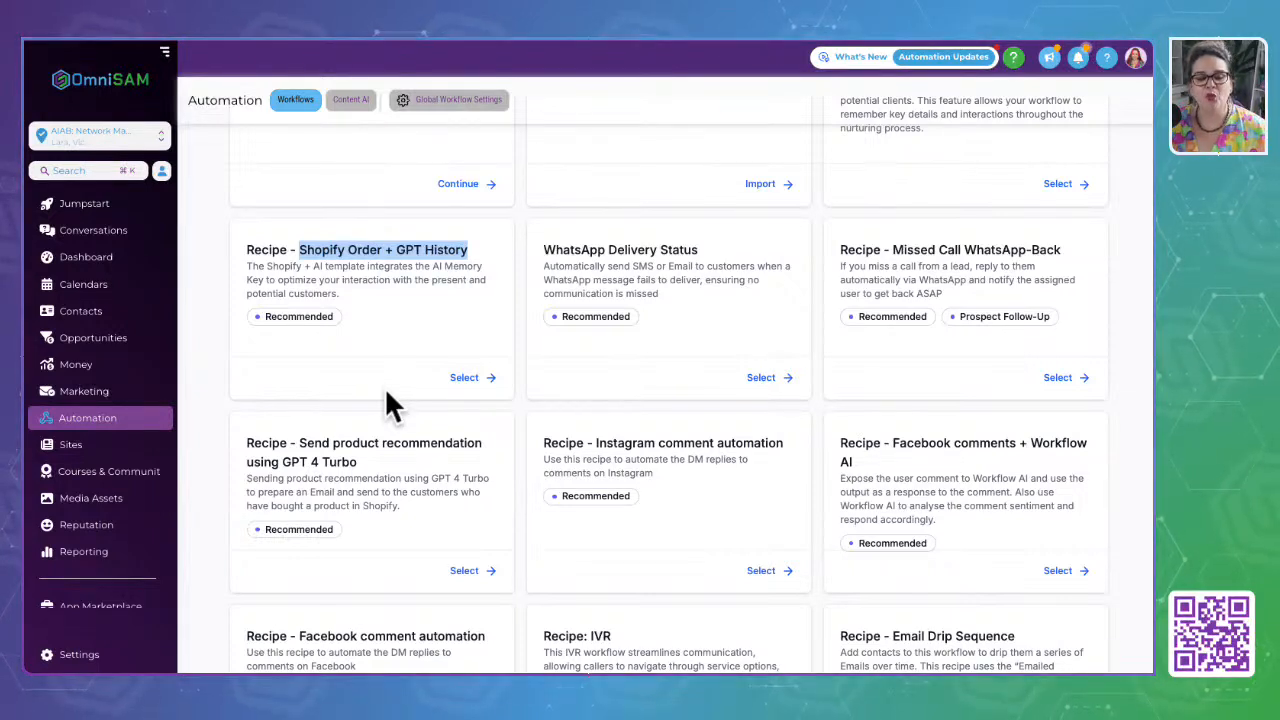
left_click_drag(538, 250, 758, 249)
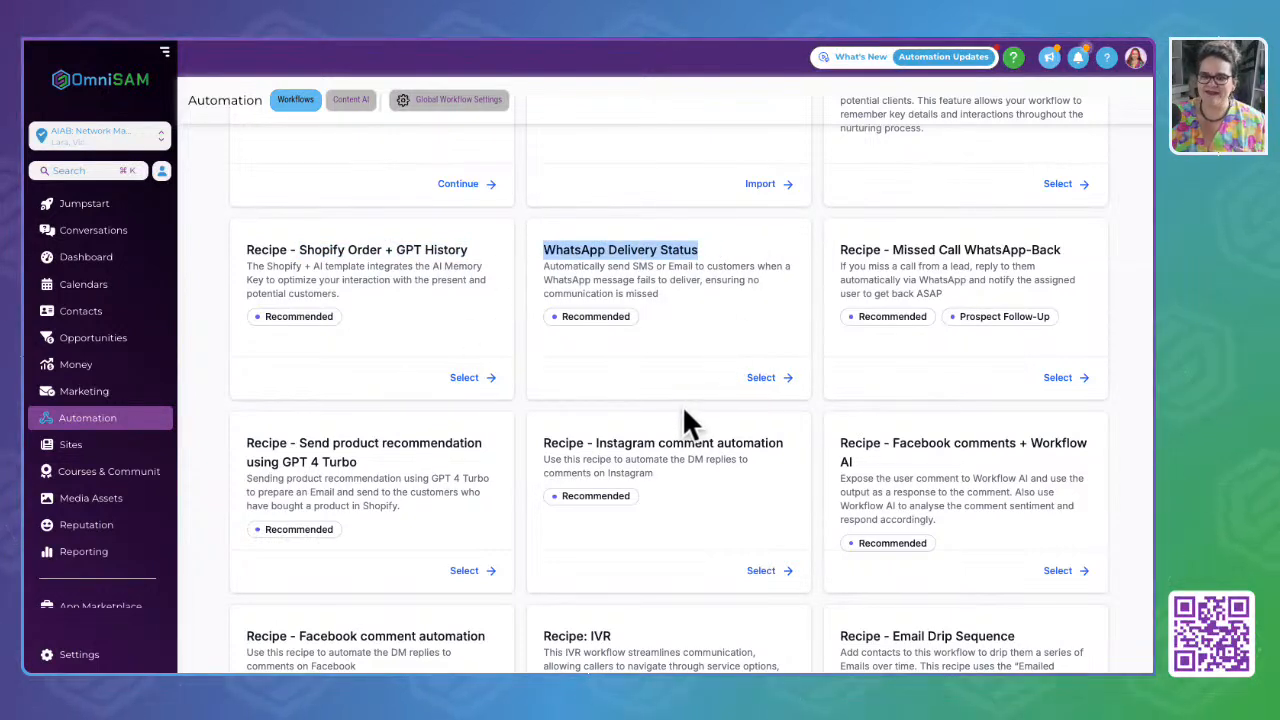
left_click_drag(897, 250, 1131, 250)
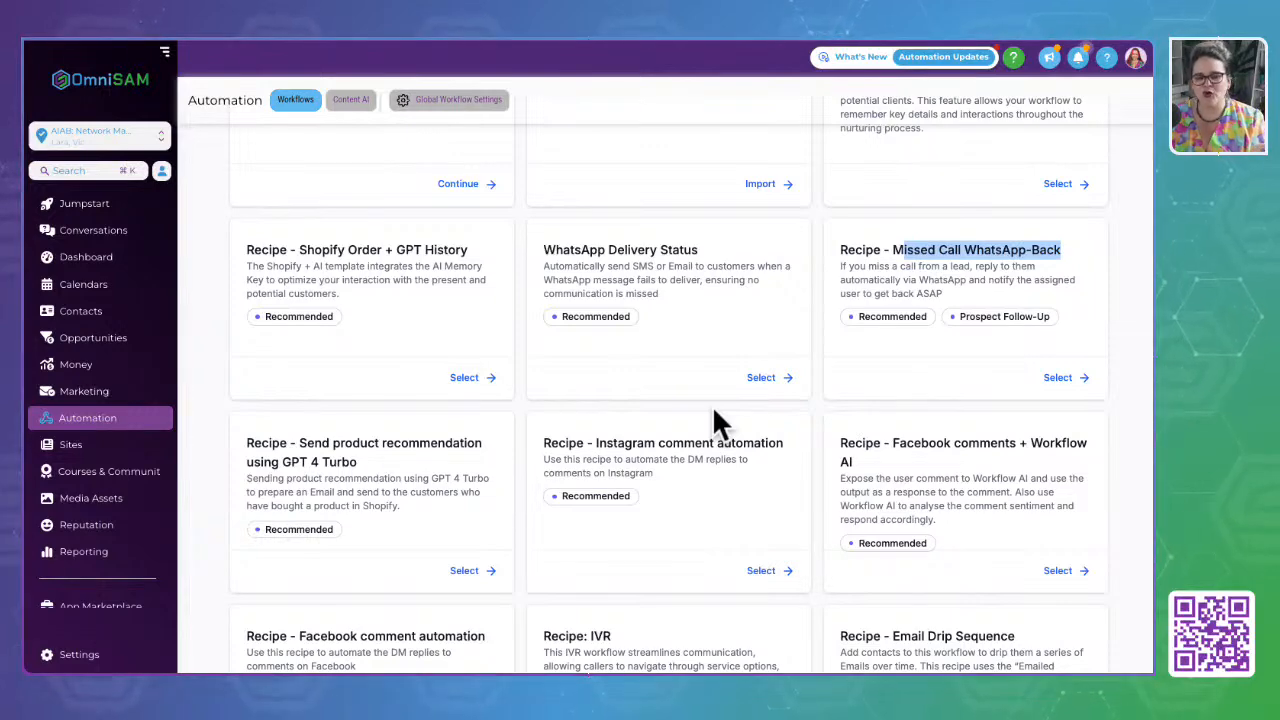
Review the GPT 4 Turbo product recommendation, Instagram comment automation and Facebook comments + Workflow AI recipes, highlighting their titles
scroll(712, 405, "down", 3)
left_click_drag(306, 225, 447, 262)
left_click_drag(603, 226, 820, 222)
left_click(634, 370)
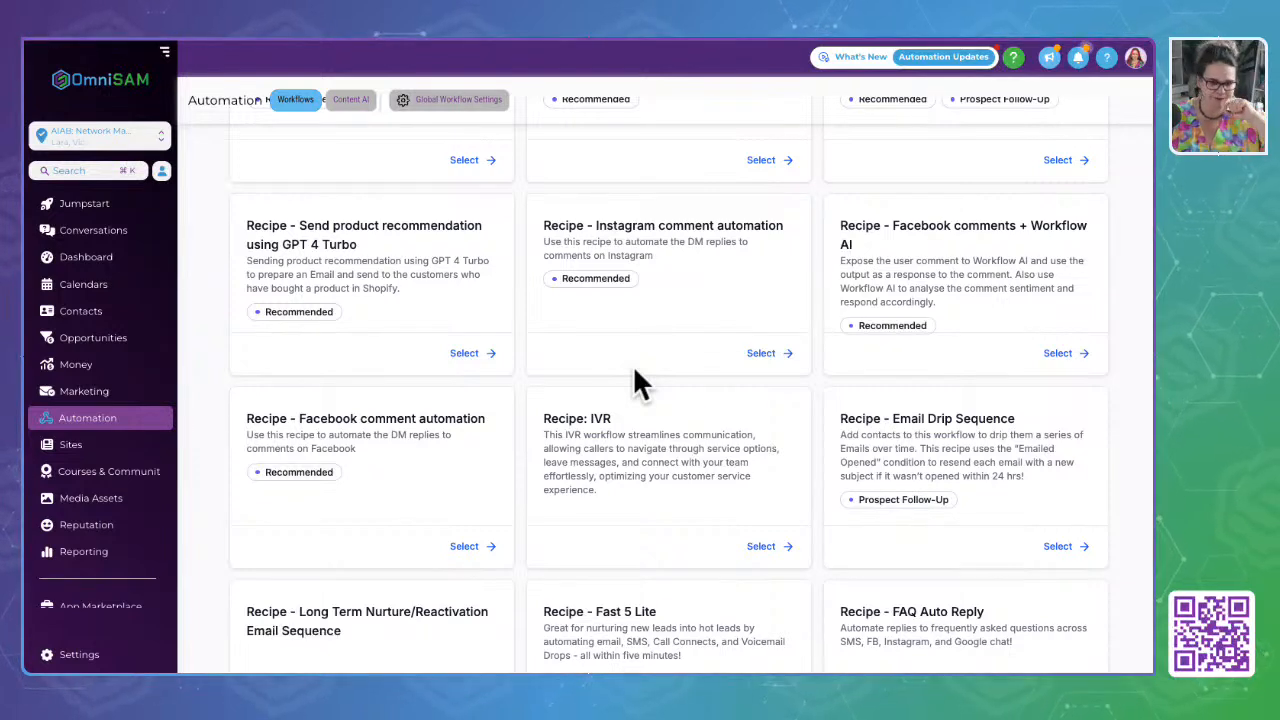
left_click_drag(895, 225, 1087, 225)
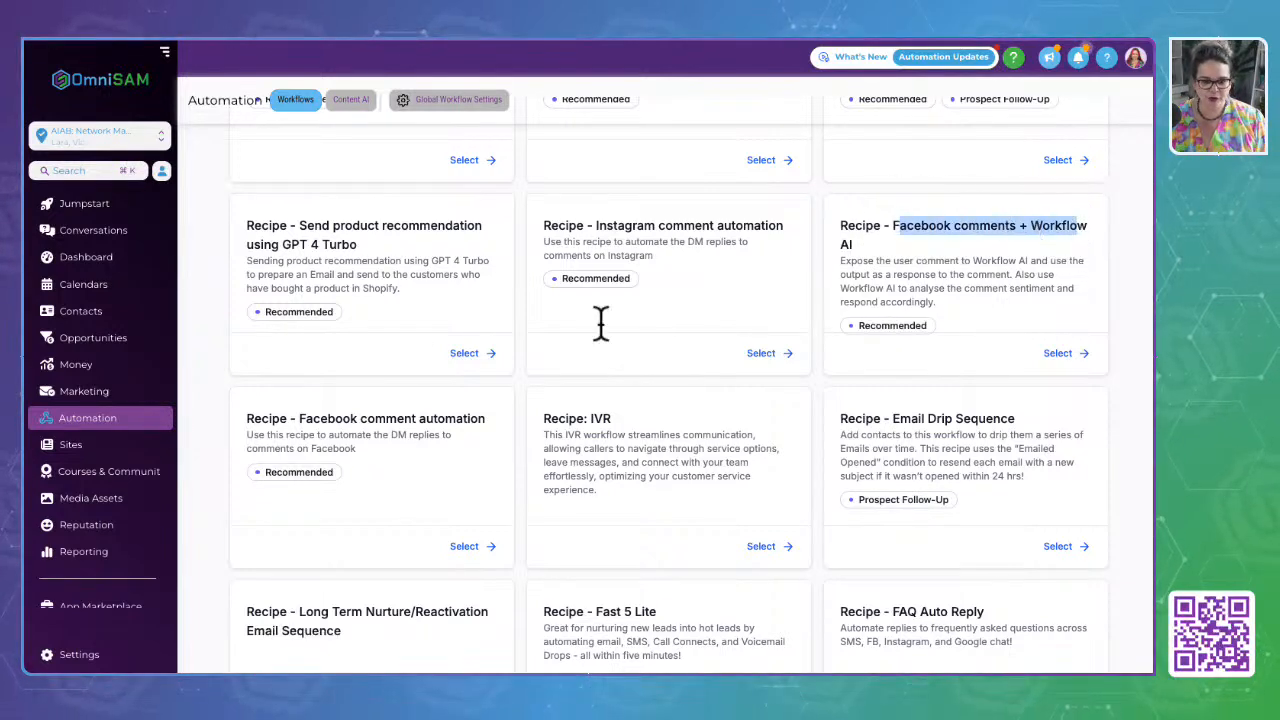
left_click(1015, 220)
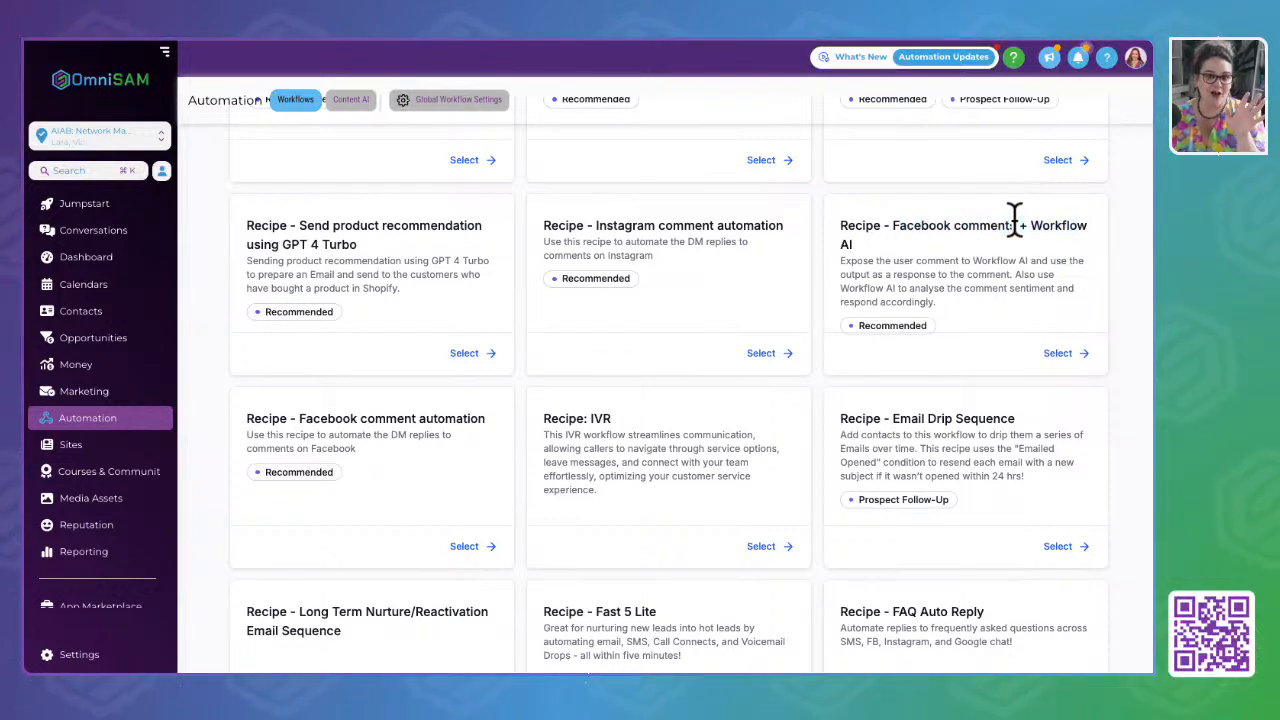
Examine the IVR and Email Drip Sequence recipes, highlighting each title
scroll(625, 475, "down", 1)
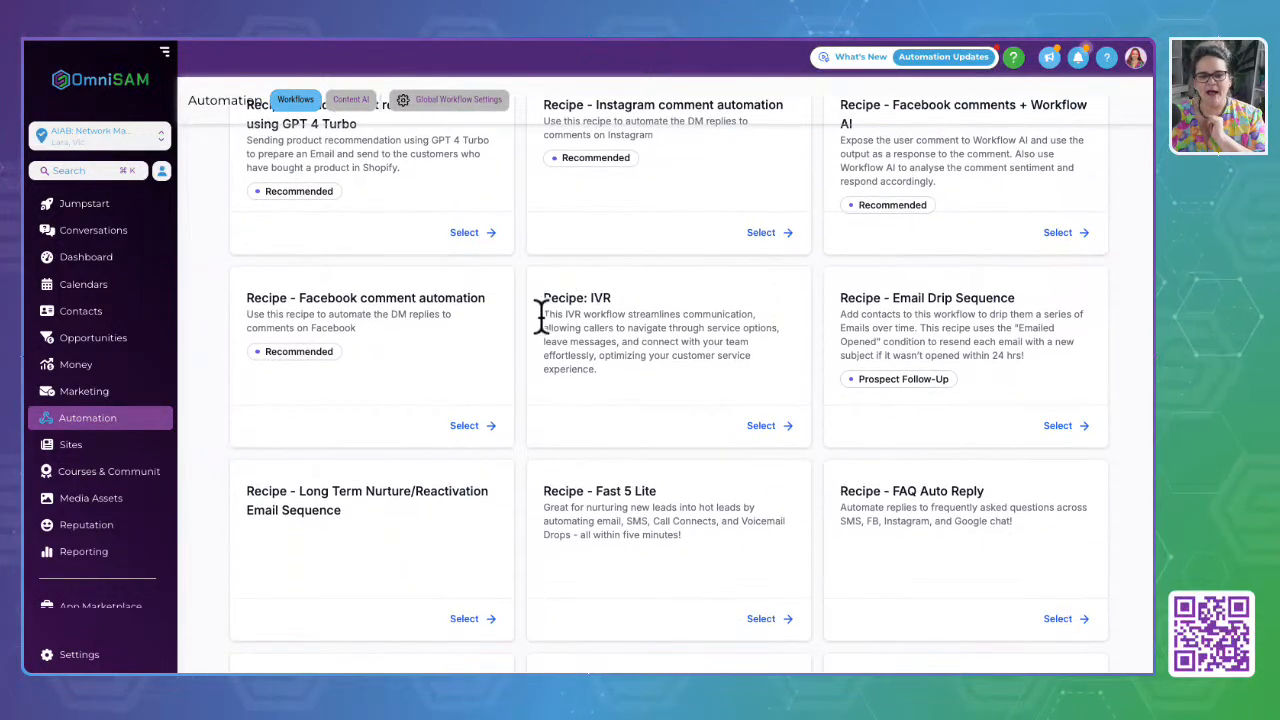
left_click_drag(538, 298, 614, 298)
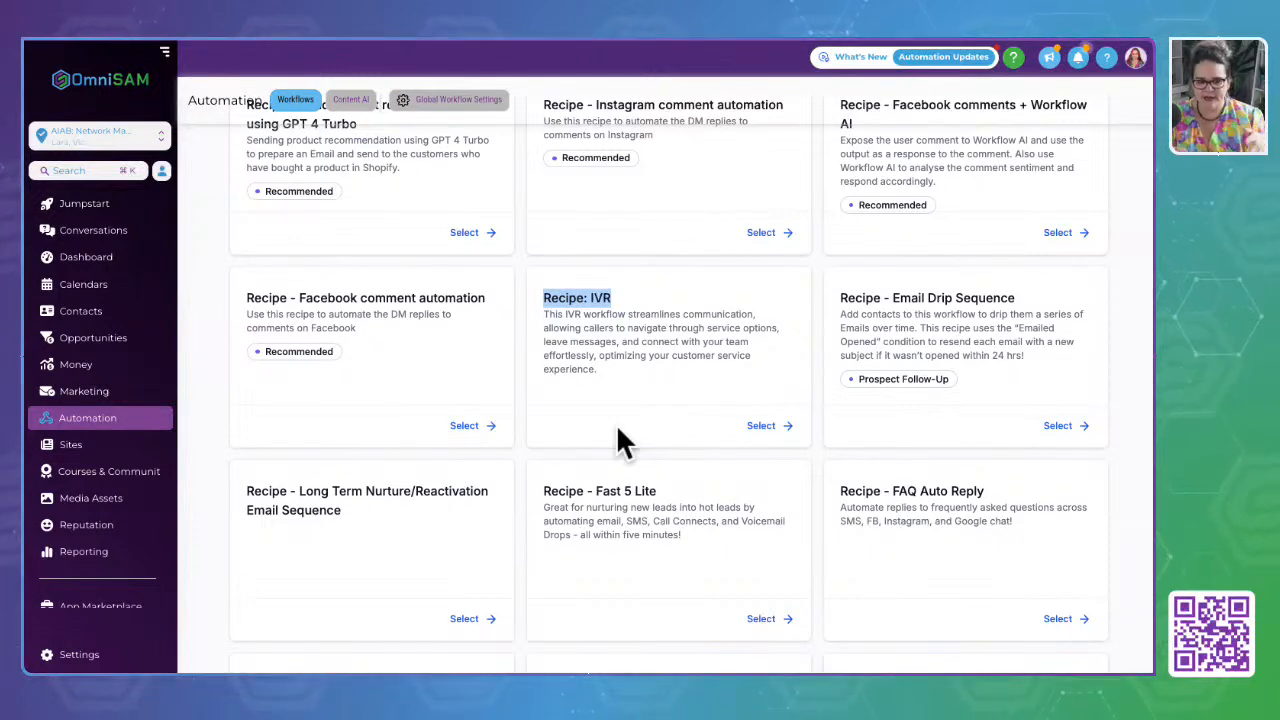
left_click_drag(893, 297, 1030, 297)
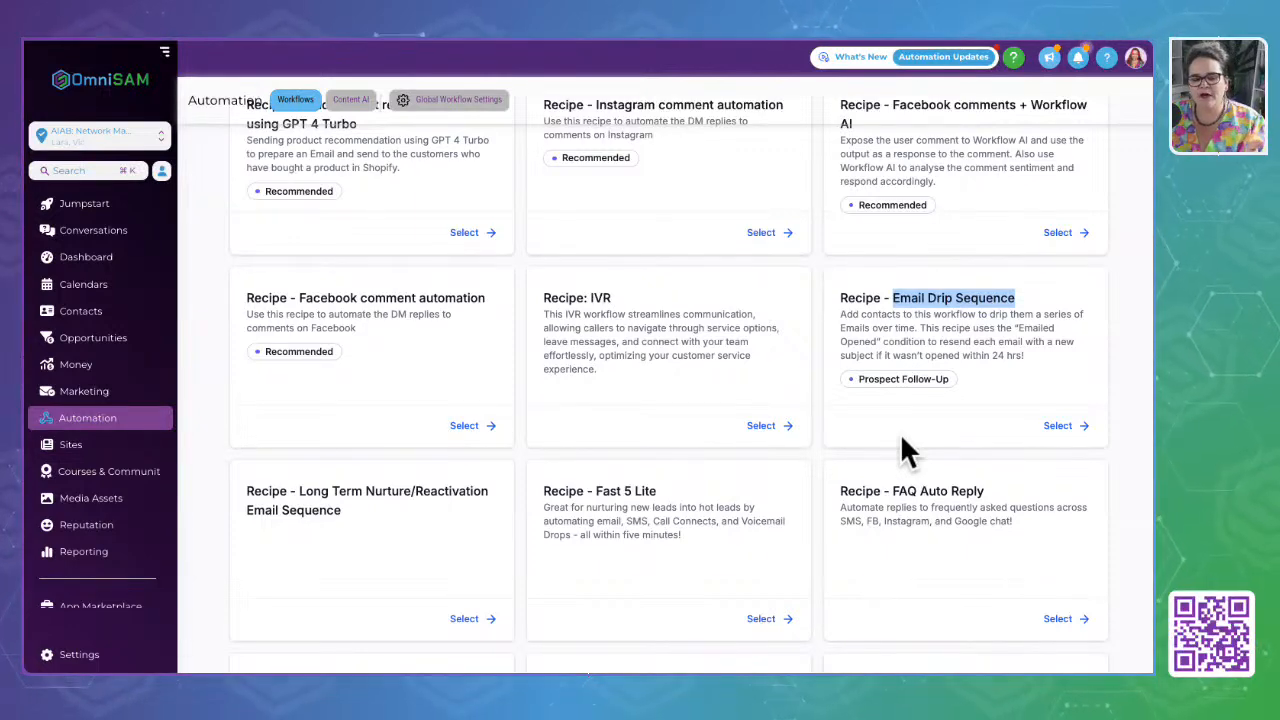
Examine the Long Term Nurture/Reactivation Email Sequence and FAQ Auto Reply recipes, highlighting their titles and the FAQ recipe's description
scroll(473, 527, "down", 2)
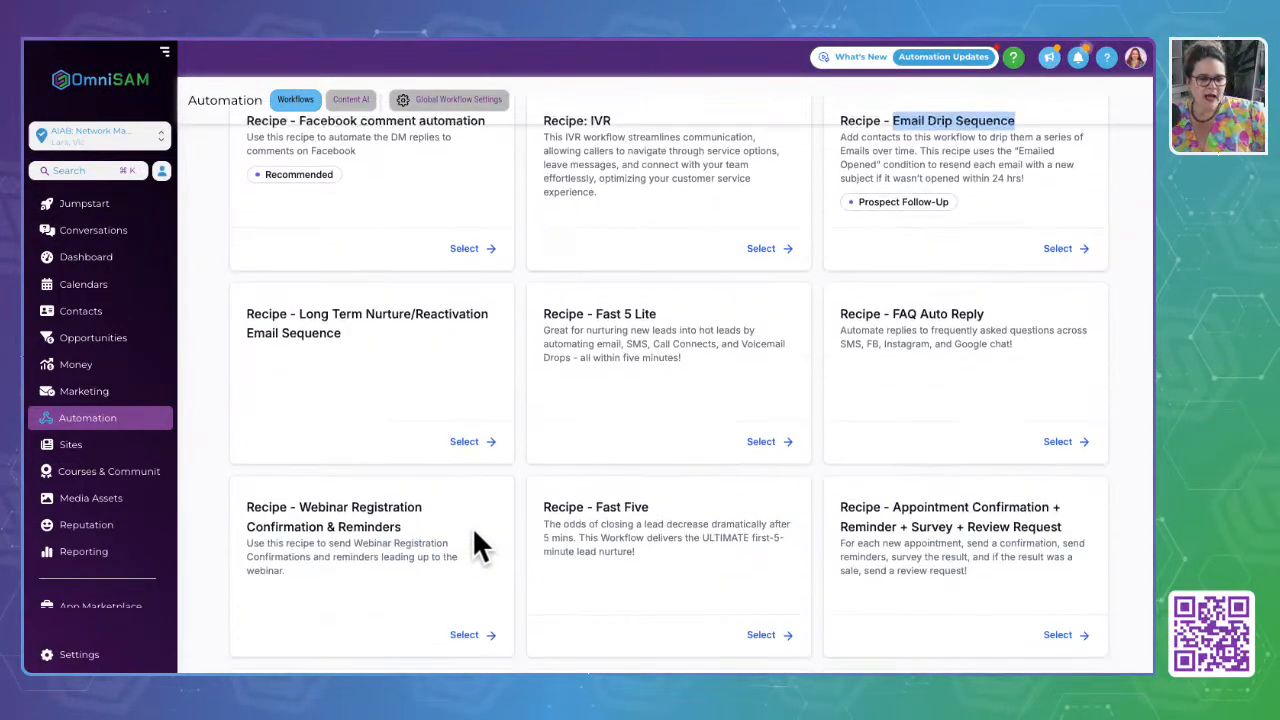
left_click_drag(299, 288, 428, 362)
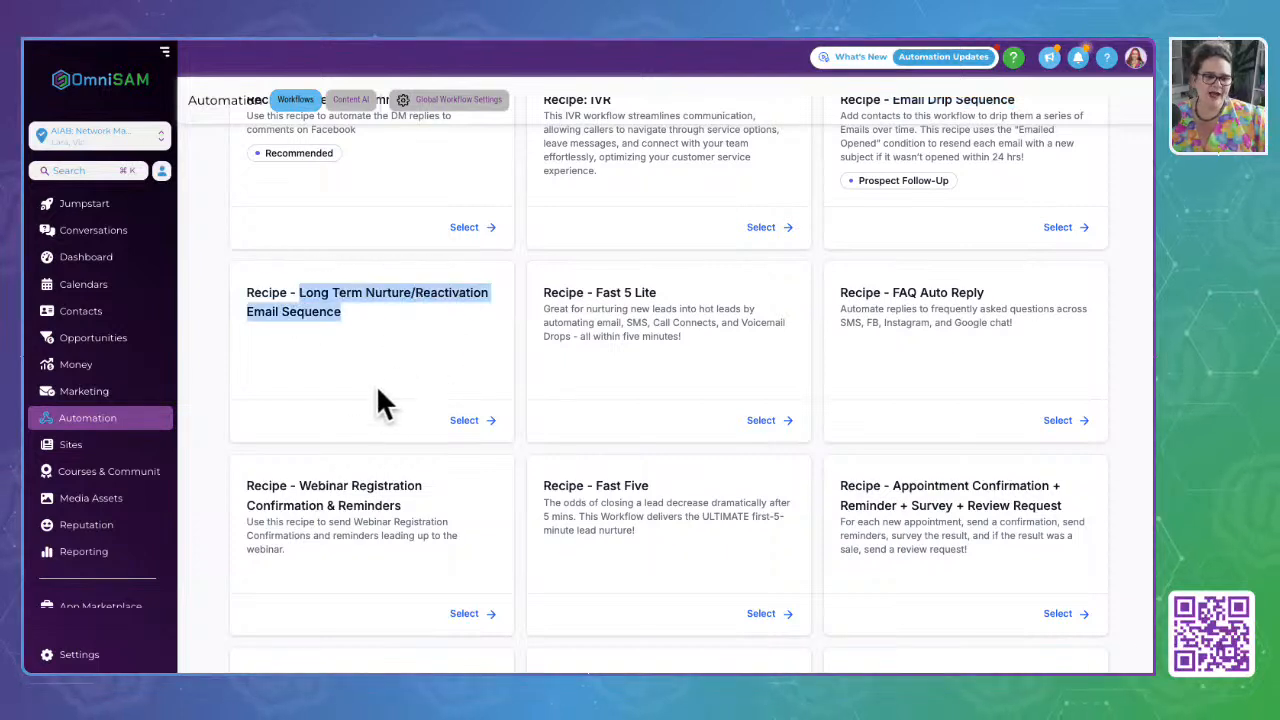
left_click(341, 435)
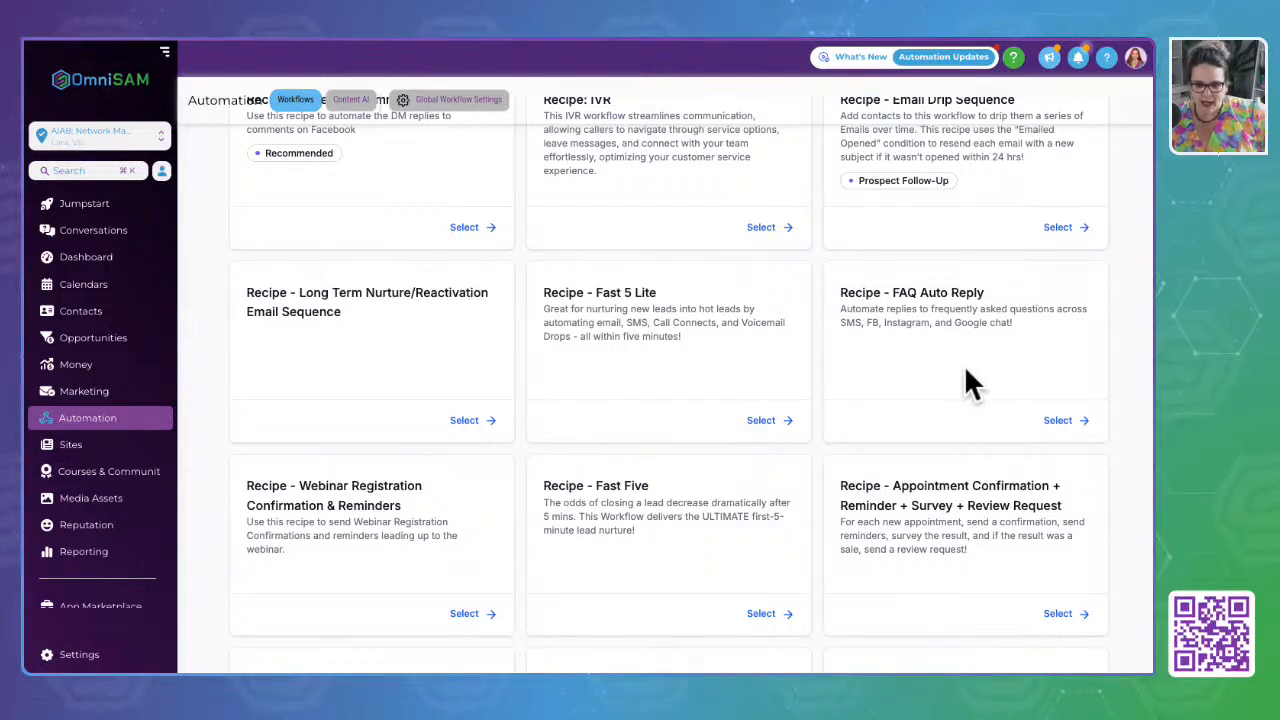
left_click_drag(894, 291, 1124, 292)
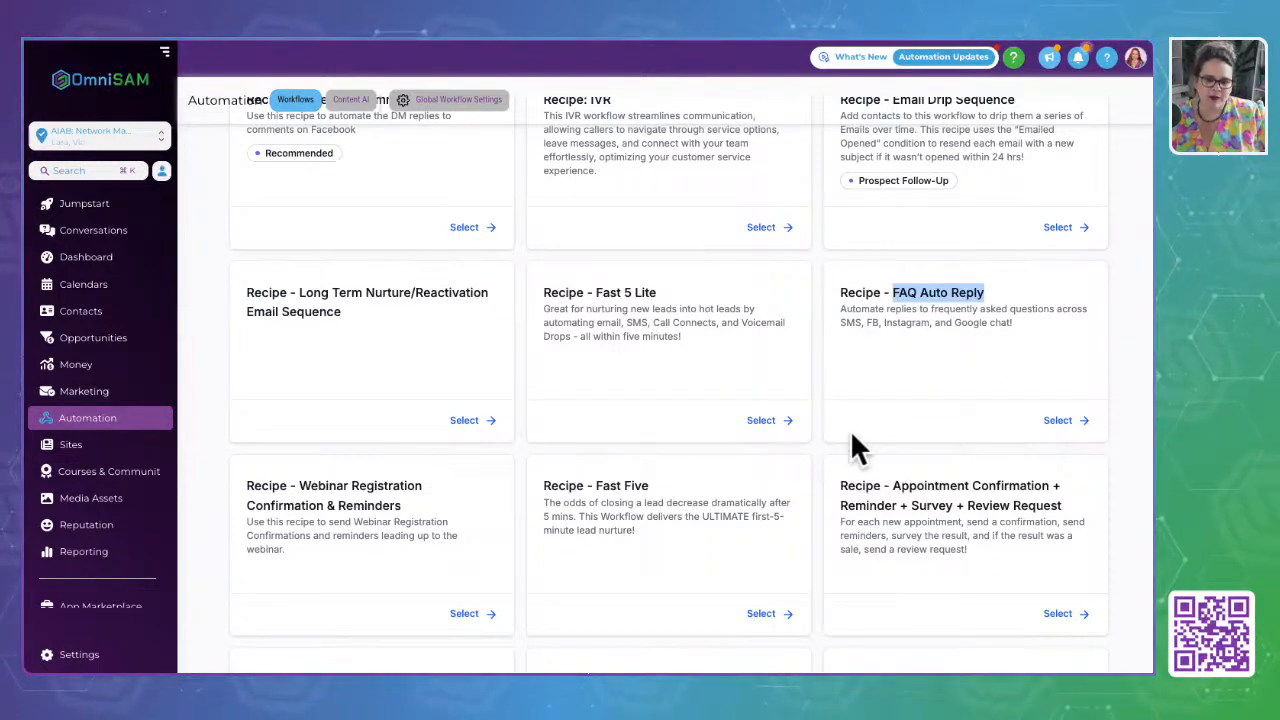
scroll(852, 436, "down", 1)
left_click_drag(840, 221, 1068, 245)
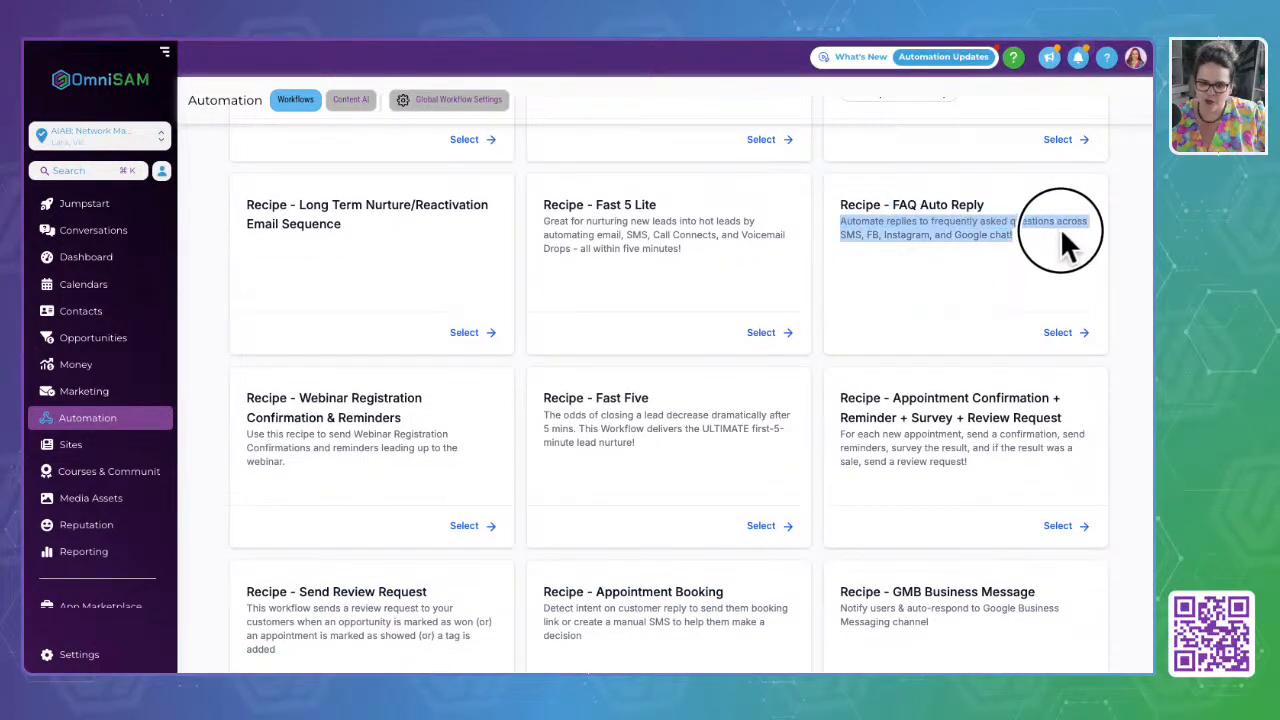
left_click(873, 347)
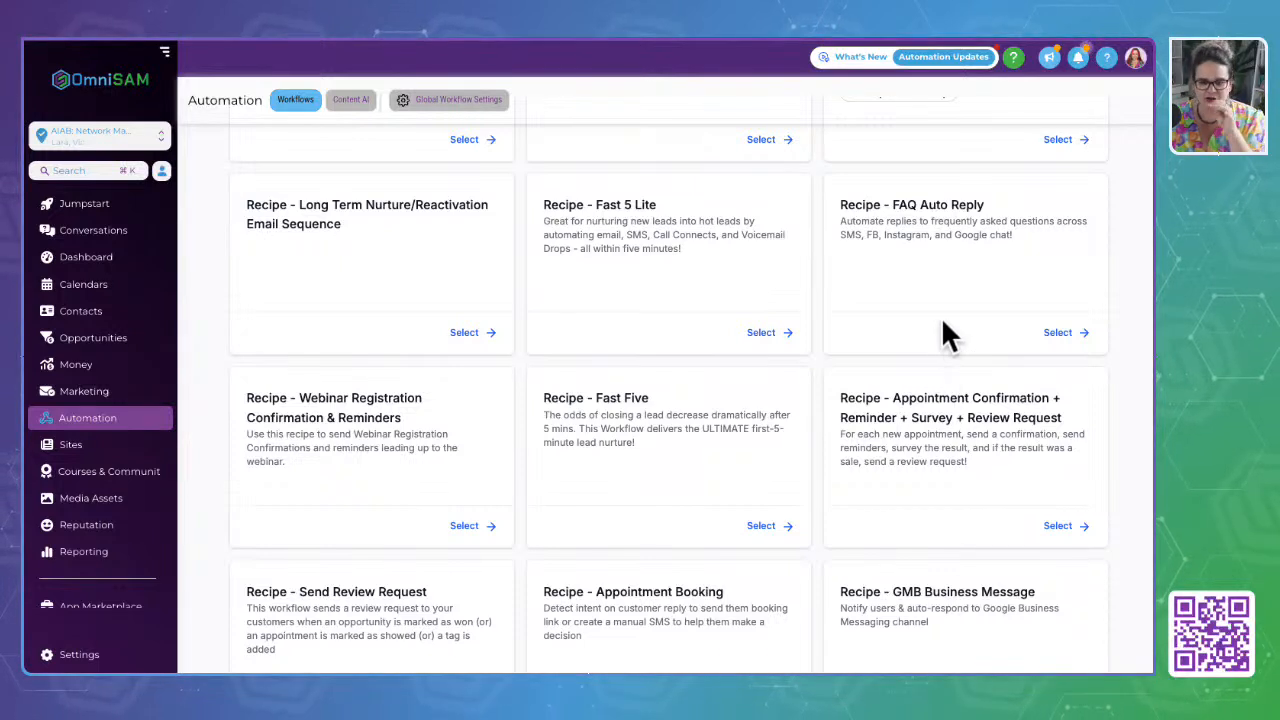
Compare the Fast 5 Lite and Fast Five recipes, highlighting the Lite title and the word ULTIMATE in the Fast Five description
scroll(340, 528, "down", 1)
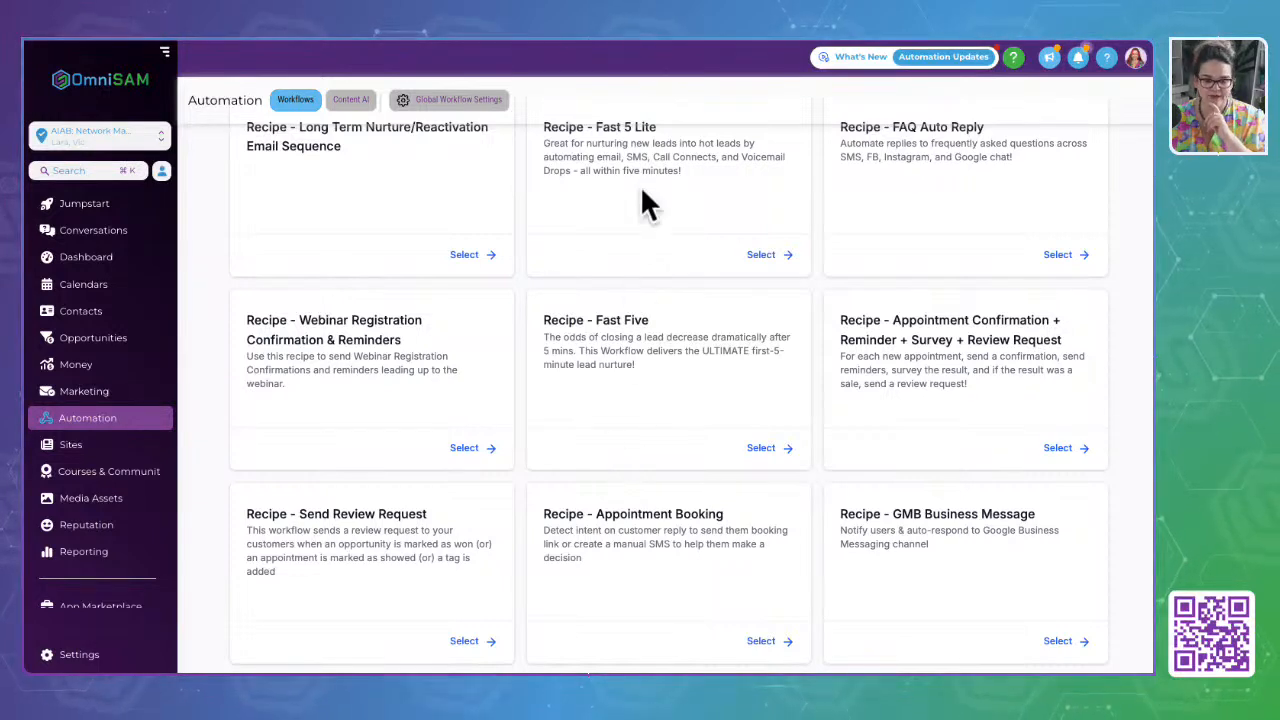
scroll(629, 288, "up", 1)
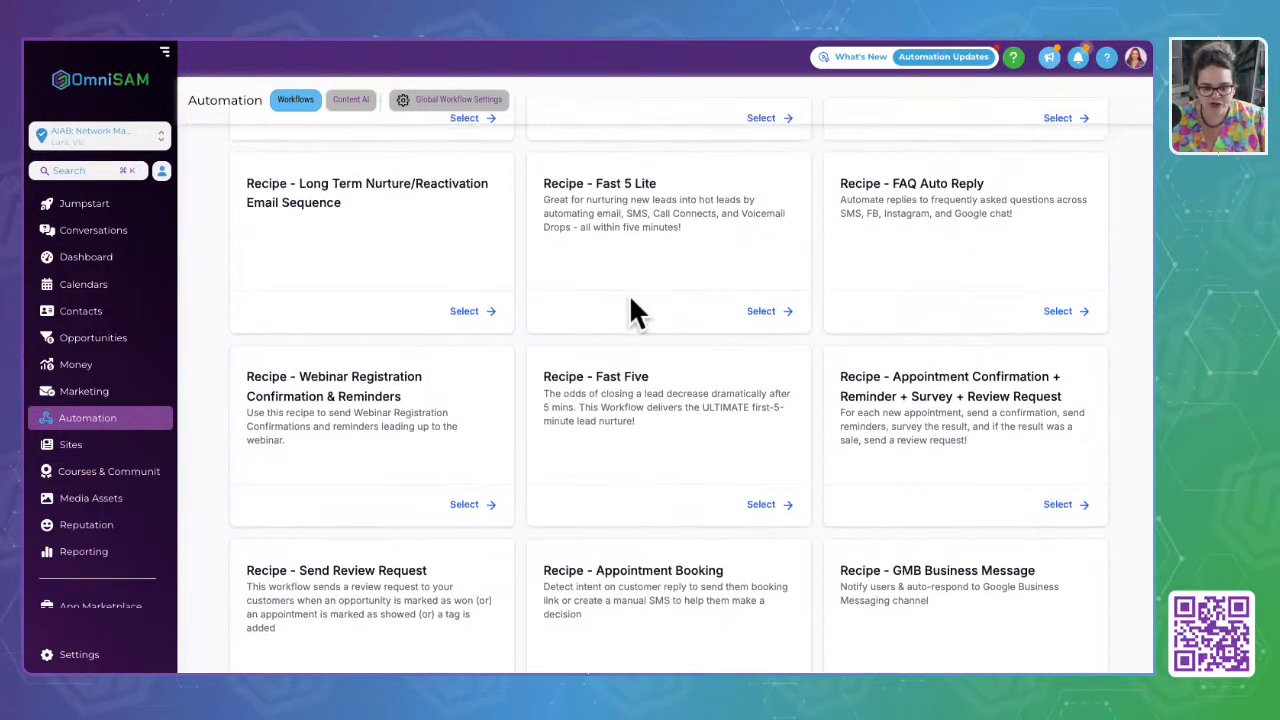
double_click(735, 407)
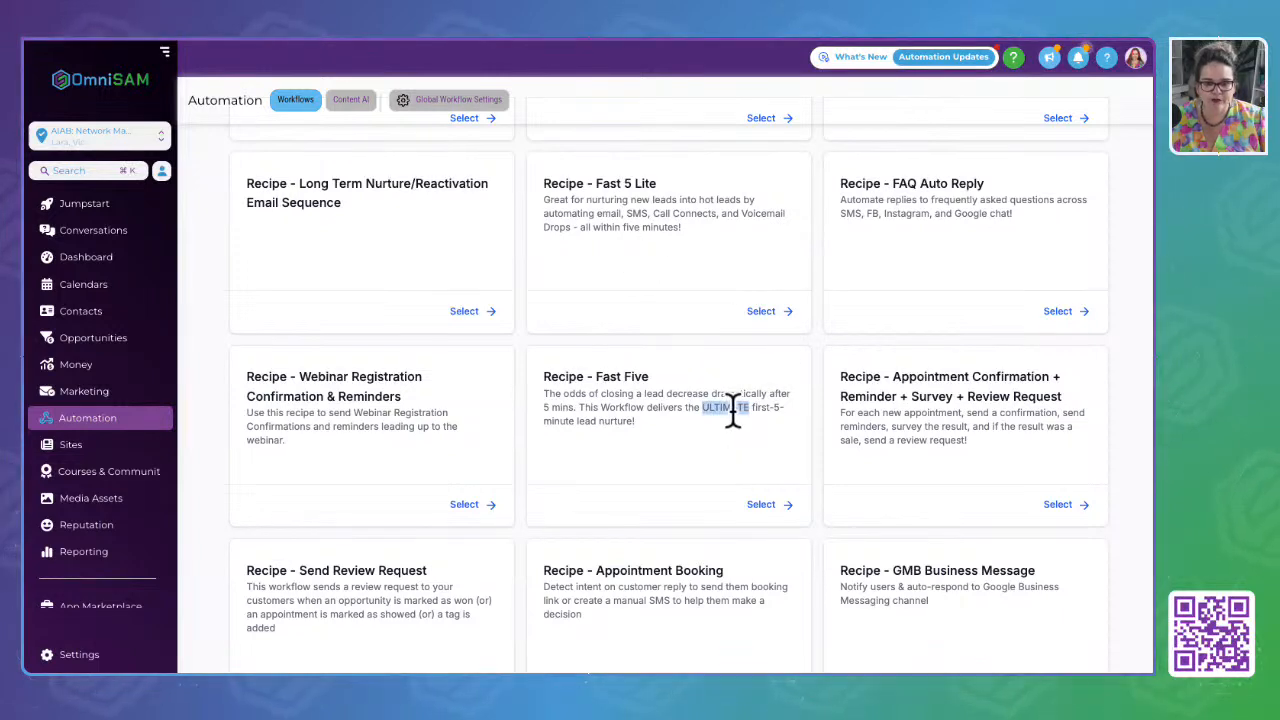
triple_click(650, 180)
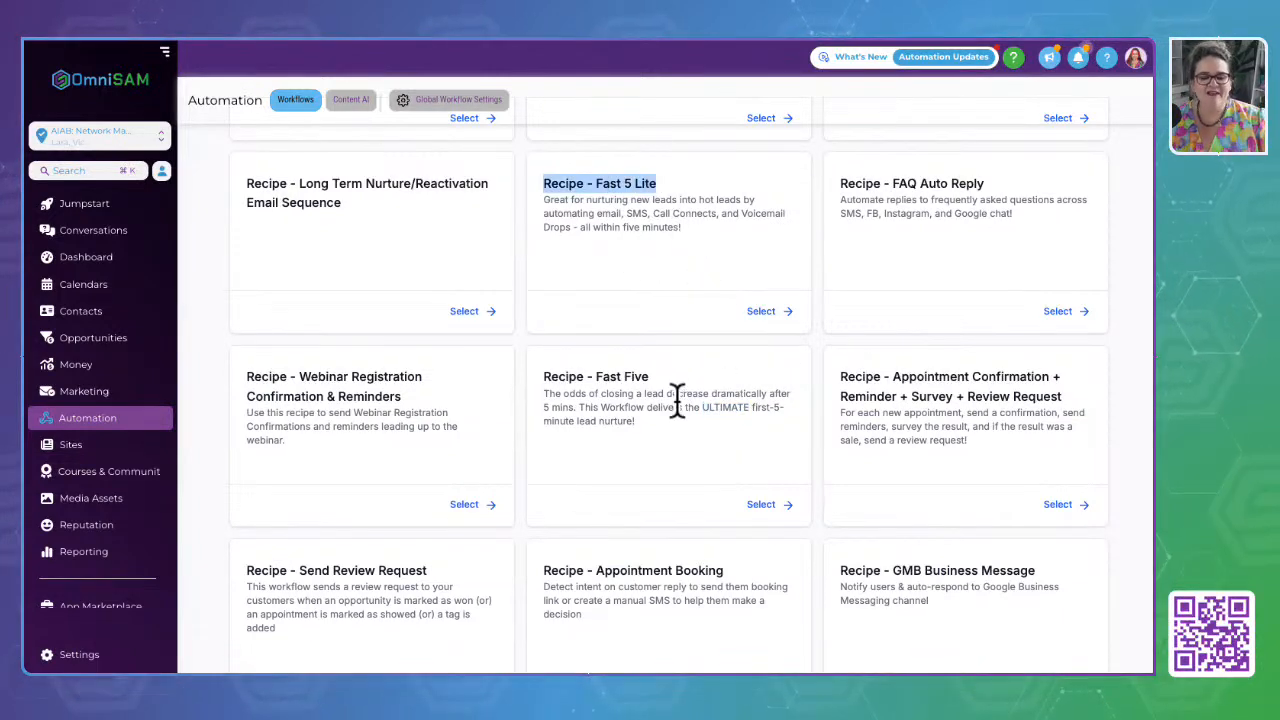
double_click(716, 409)
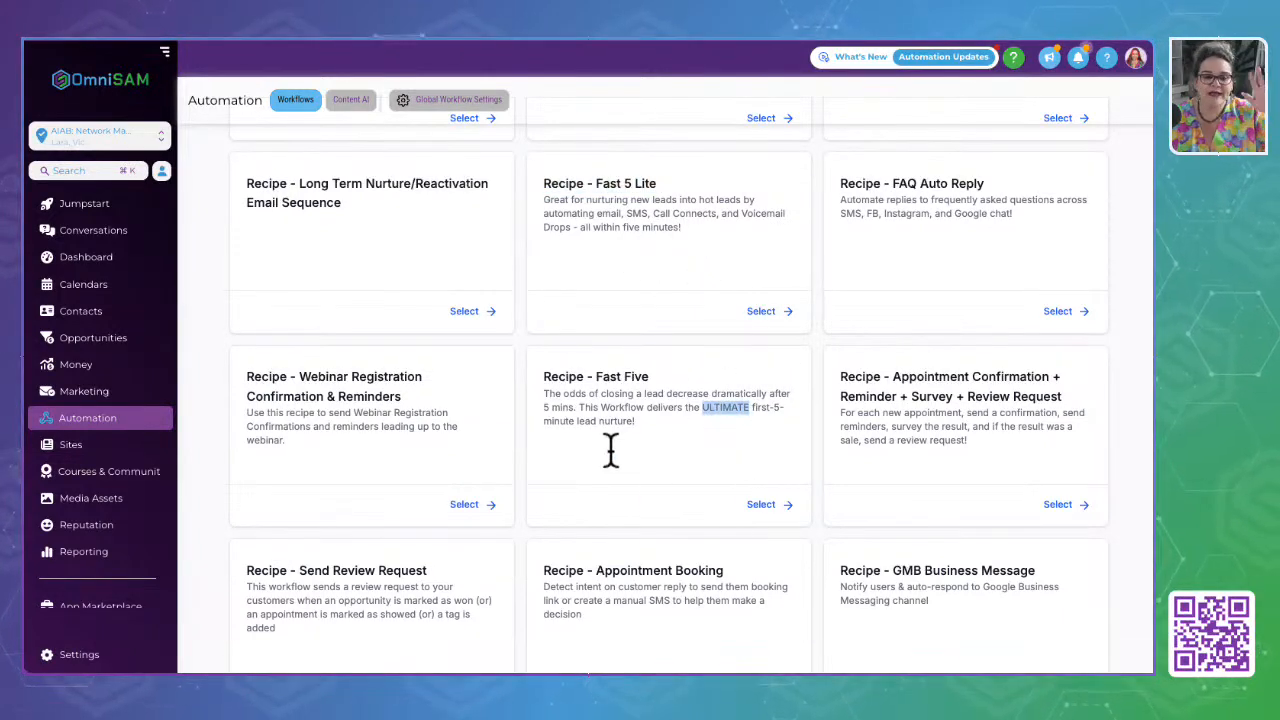
Examine the Appointment Confirmation + Reminder + Survey + Review Request and Send Review Request recipes, highlighting their text
scroll(621, 455, "down", 2)
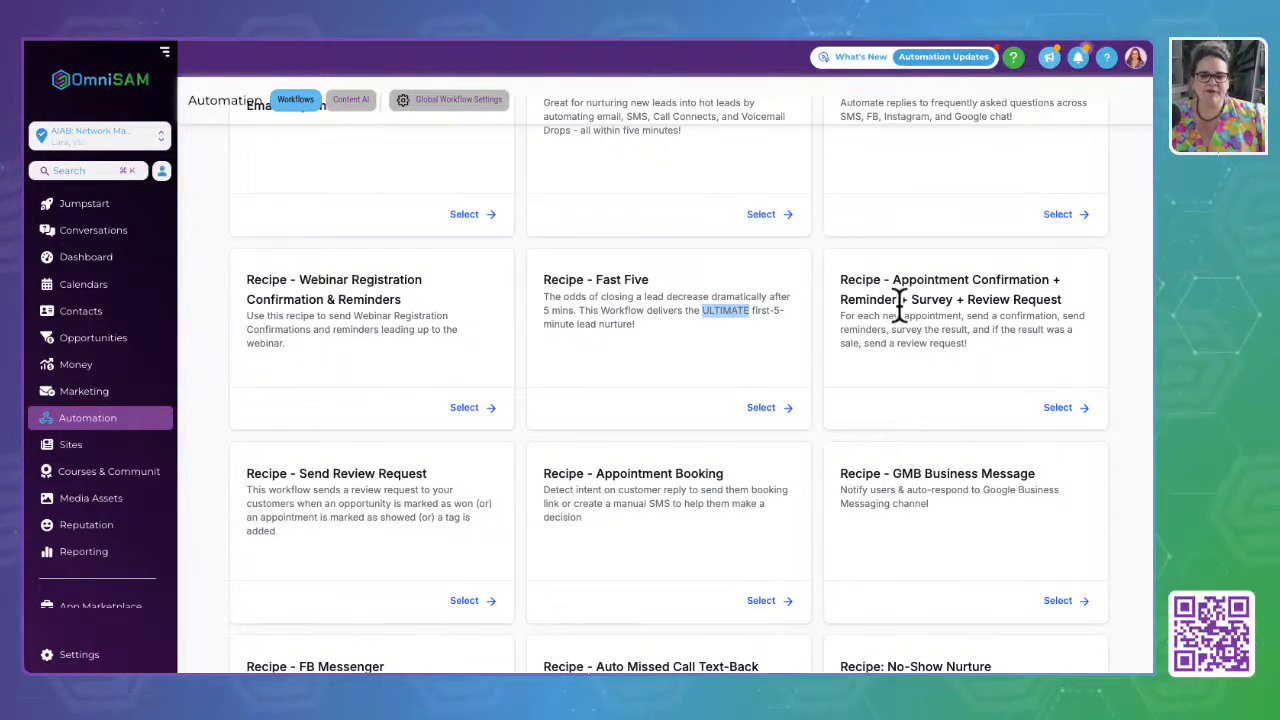
left_click_drag(900, 300, 1062, 298)
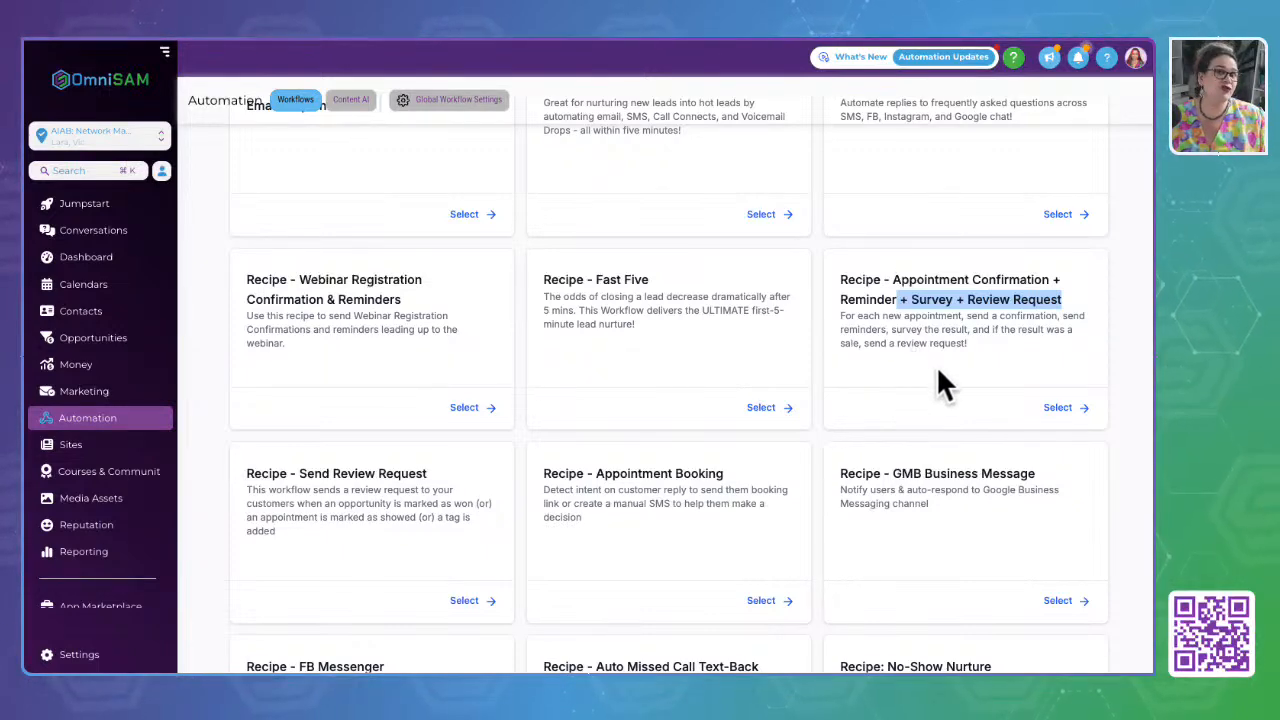
scroll(365, 500, "down", 2)
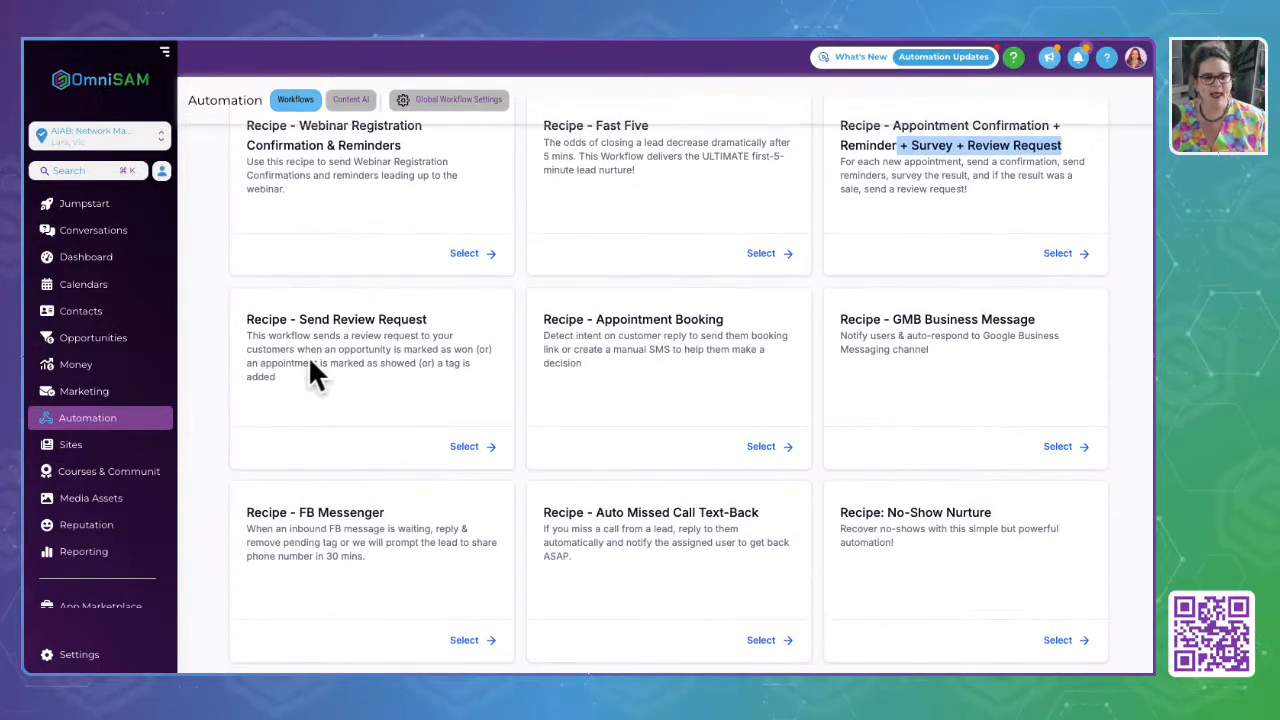
left_click_drag(234, 318, 528, 320)
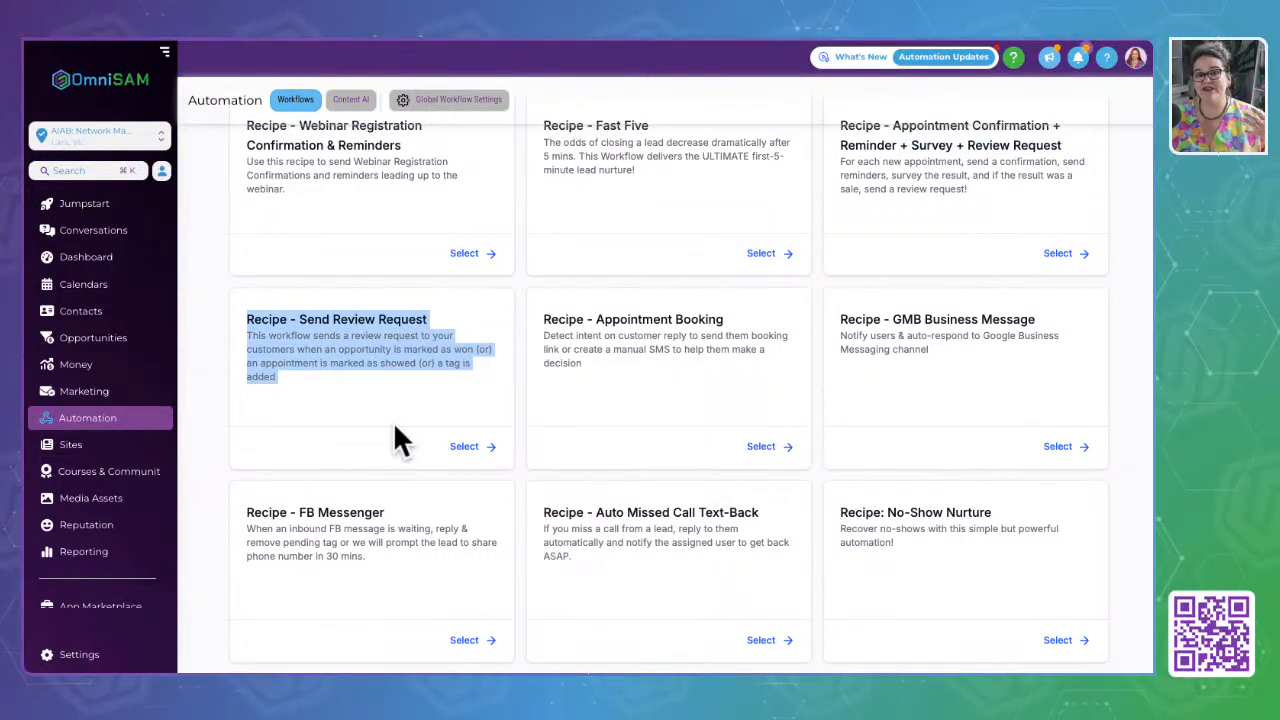
scroll(393, 421, "up", 1)
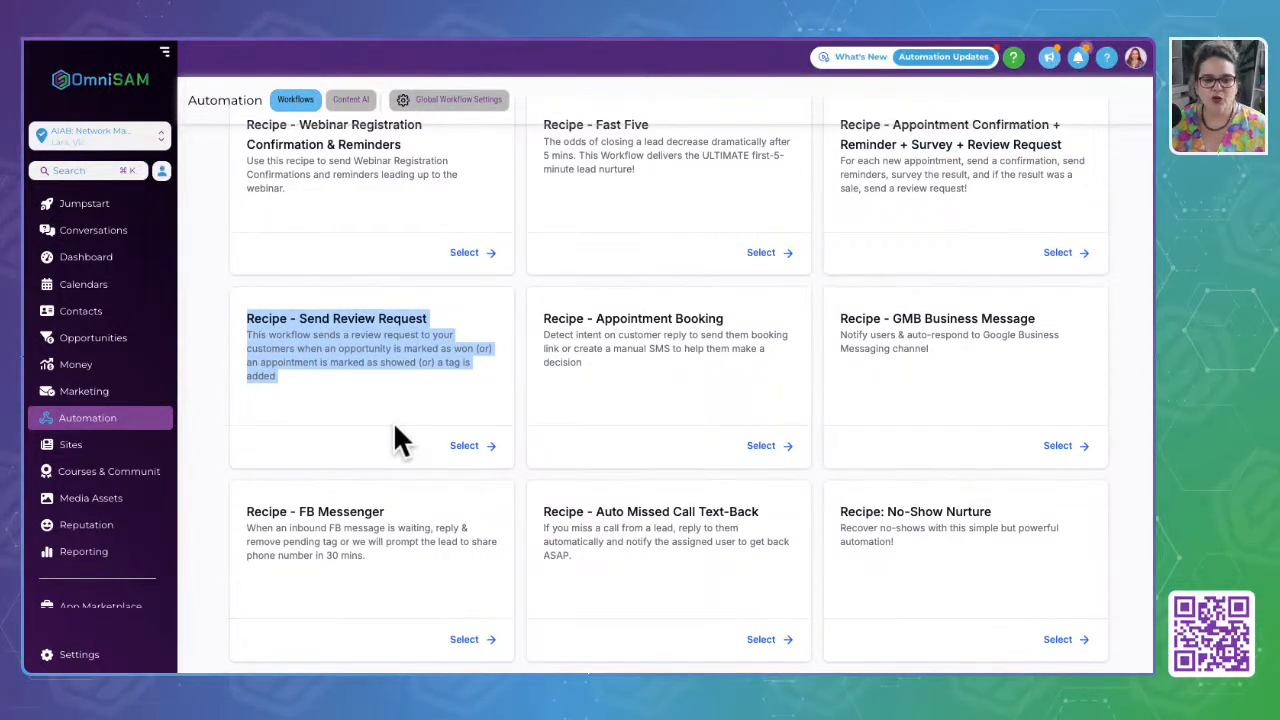
scroll(393, 421, "up", 1)
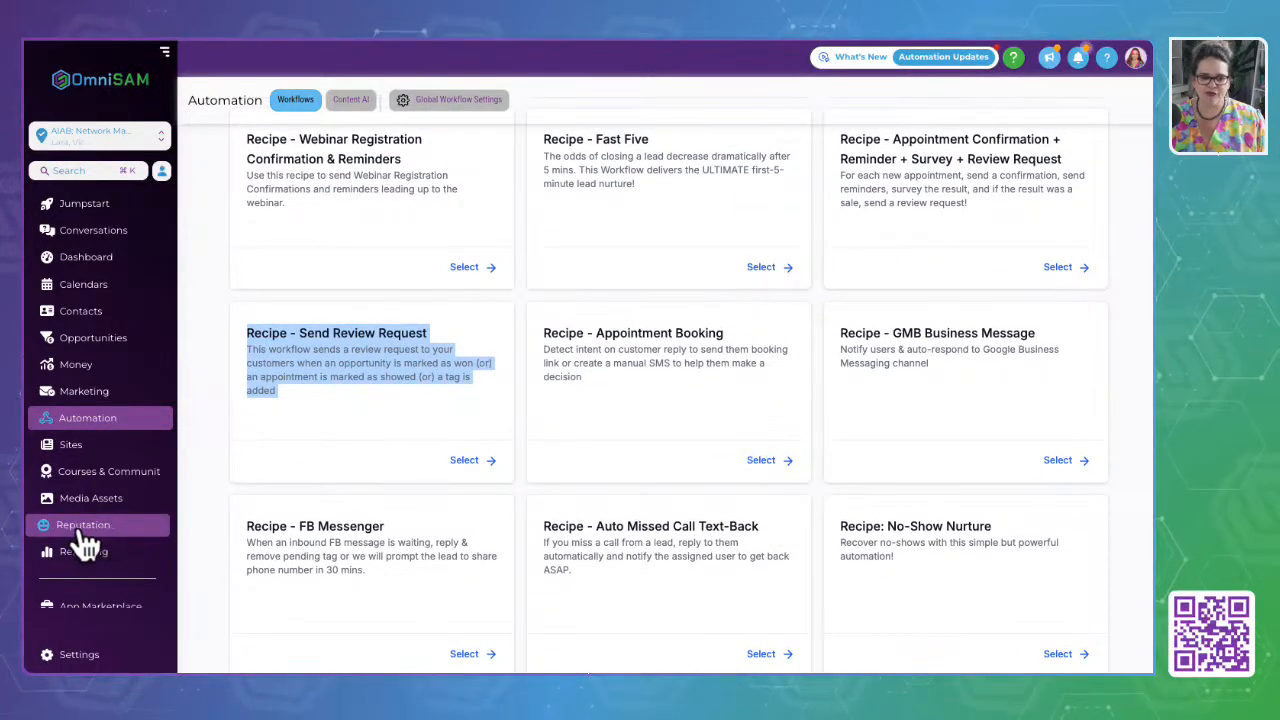
Examine the Appointment Booking and GMB Business Message recipes, highlighting each title and description
left_click(593, 428)
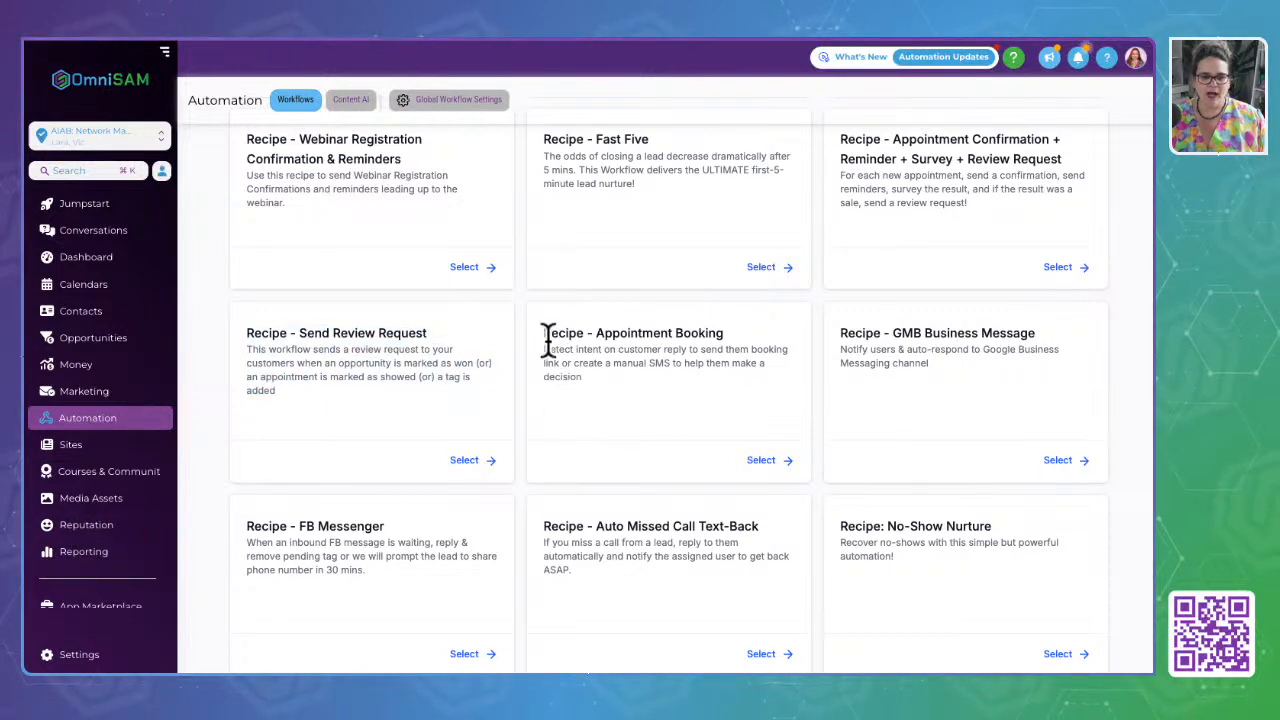
left_click_drag(548, 336, 689, 423)
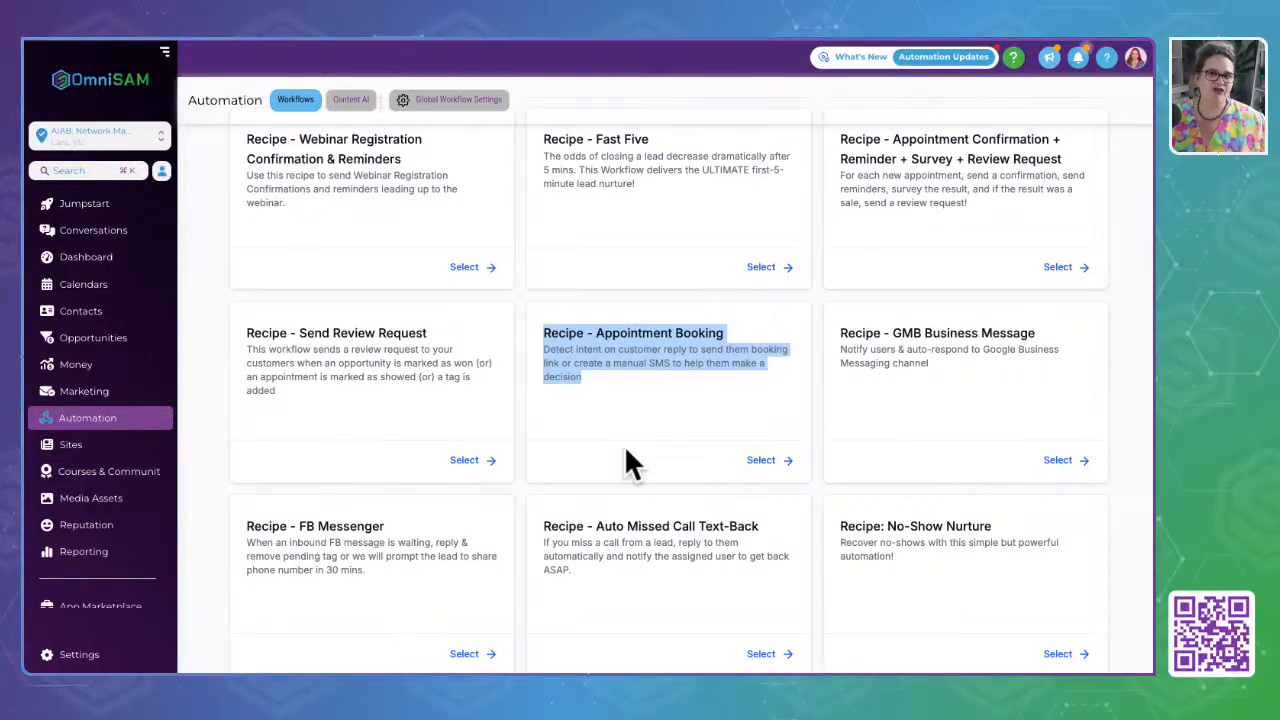
scroll(624, 445, "down", 1)
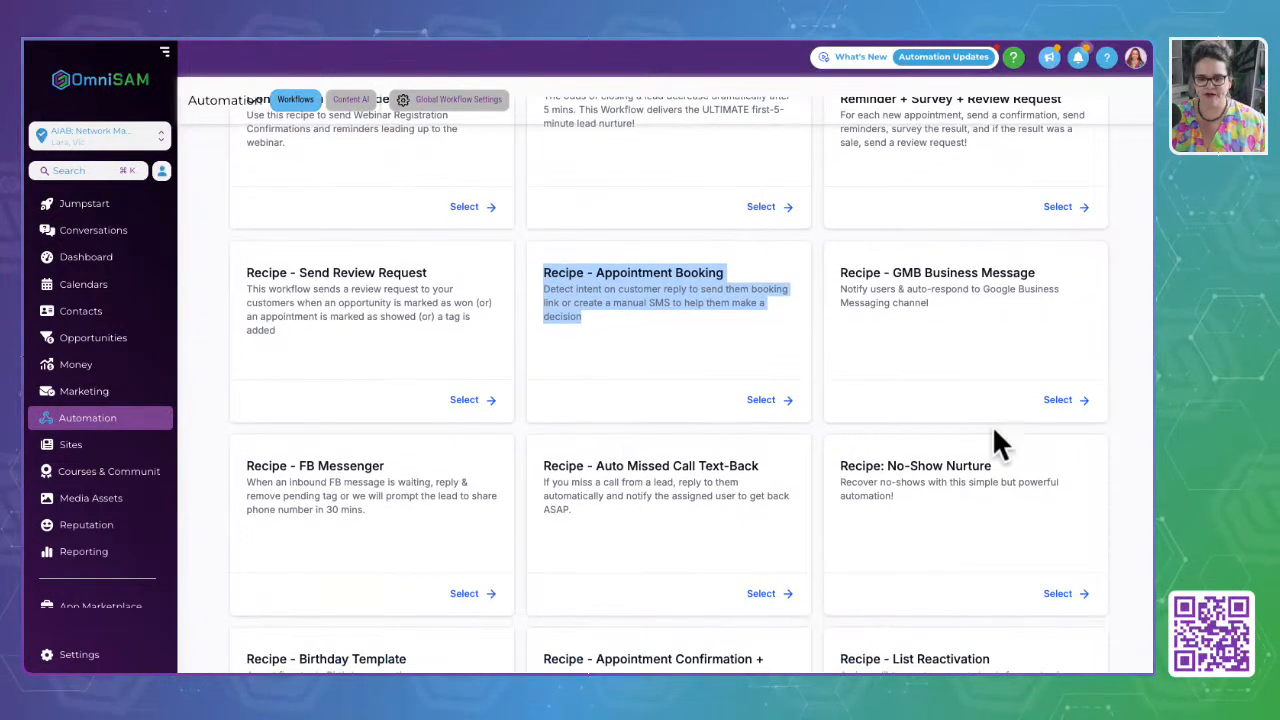
left_click_drag(817, 271, 1022, 352)
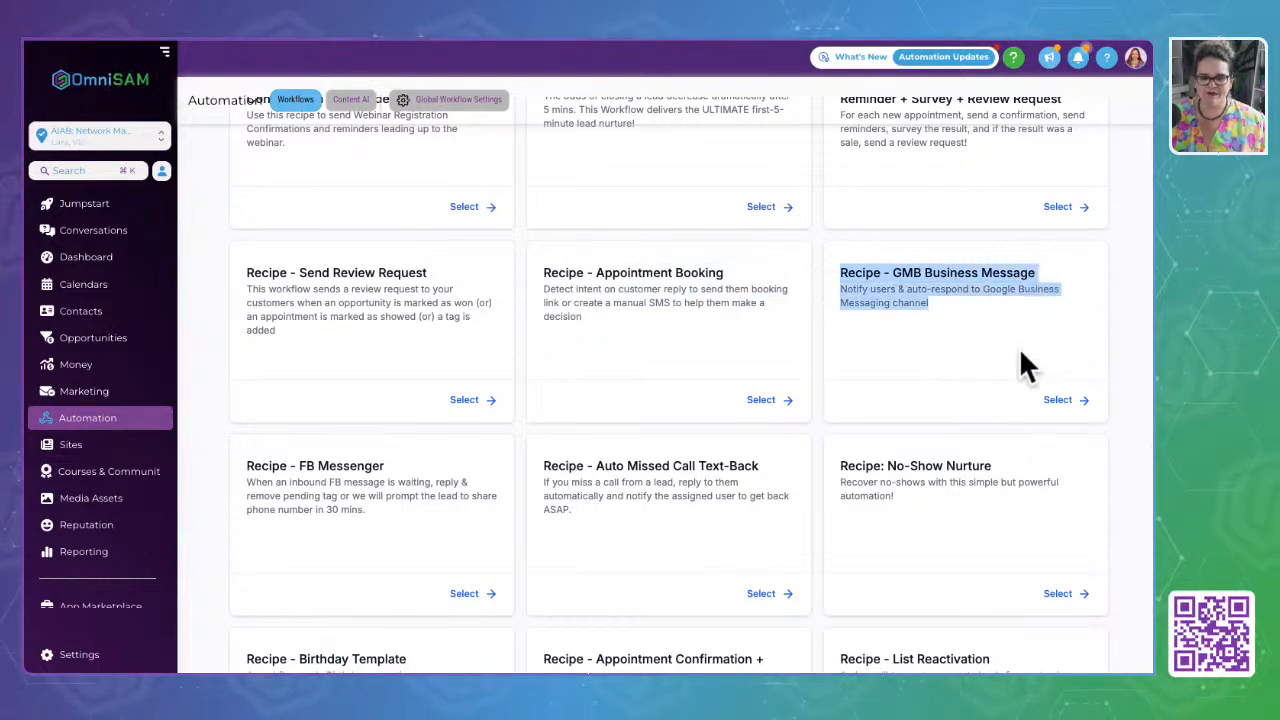
Examine the FB Messenger and Auto Missed Call Text-Back recipes, highlighting the Messenger description and the Text-Back title
left_click(952, 398)
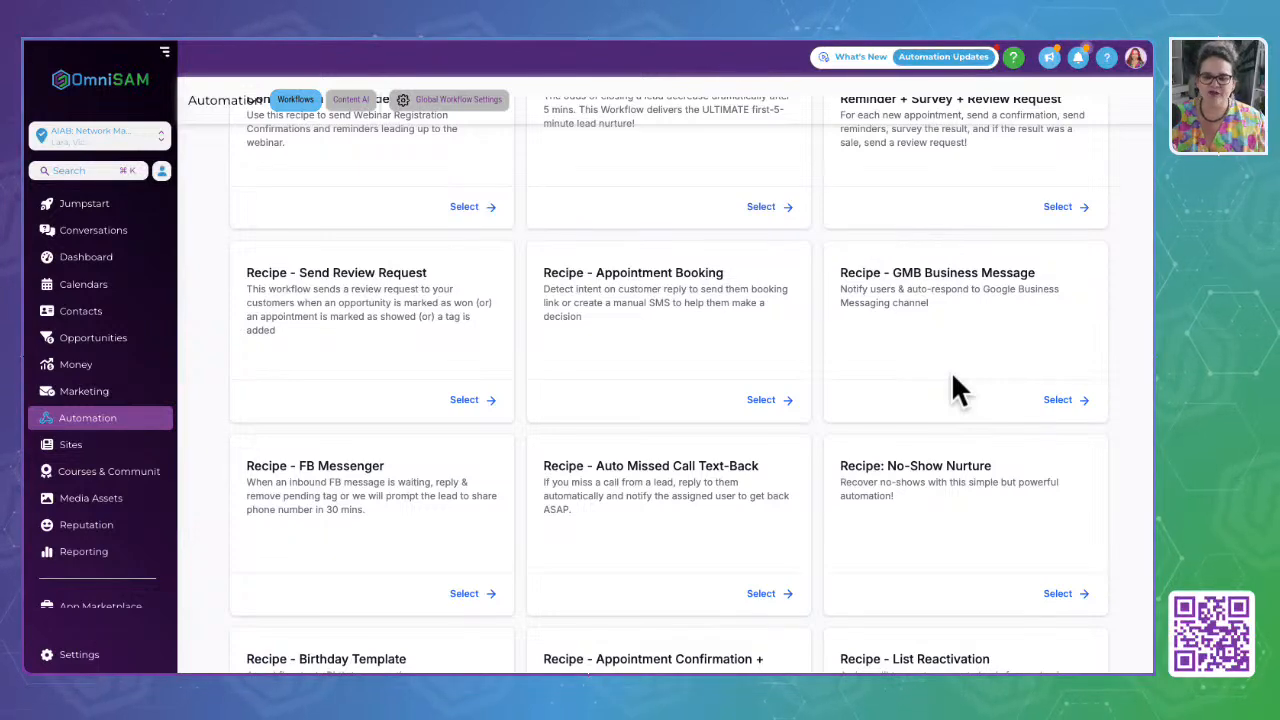
scroll(920, 378, "down", 2)
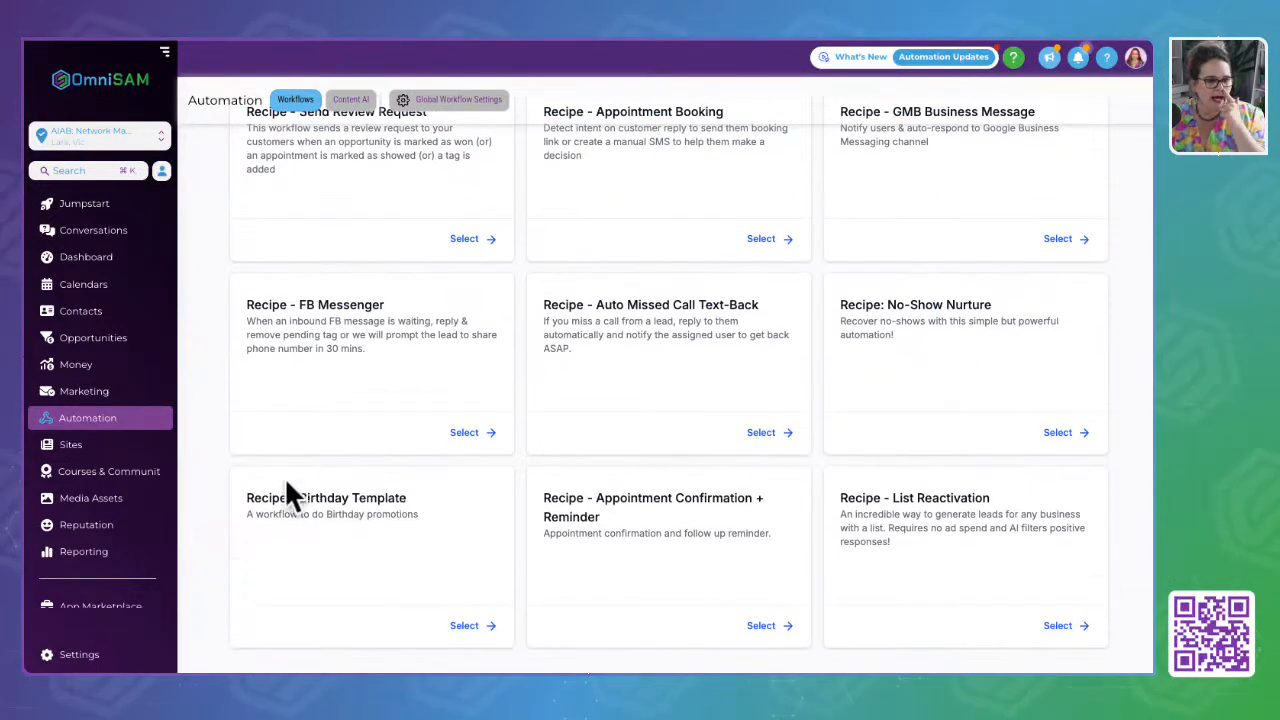
left_click_drag(245, 318, 413, 355)
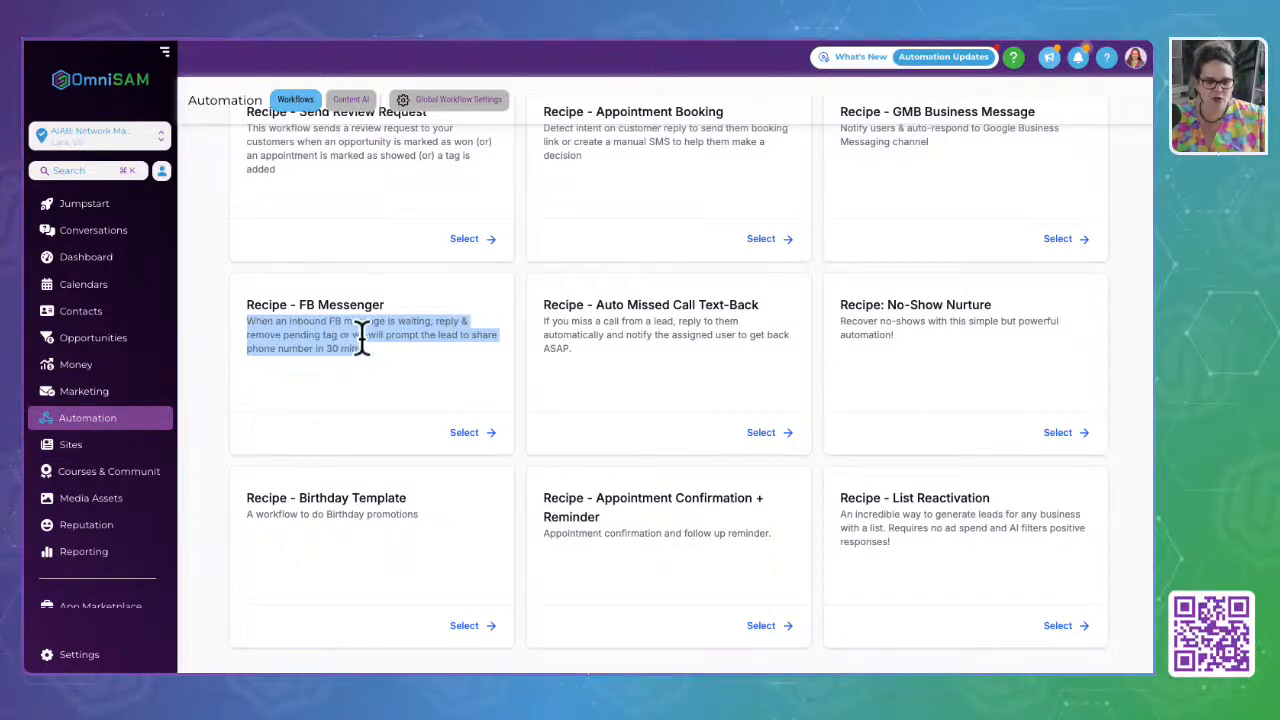
left_click(420, 336)
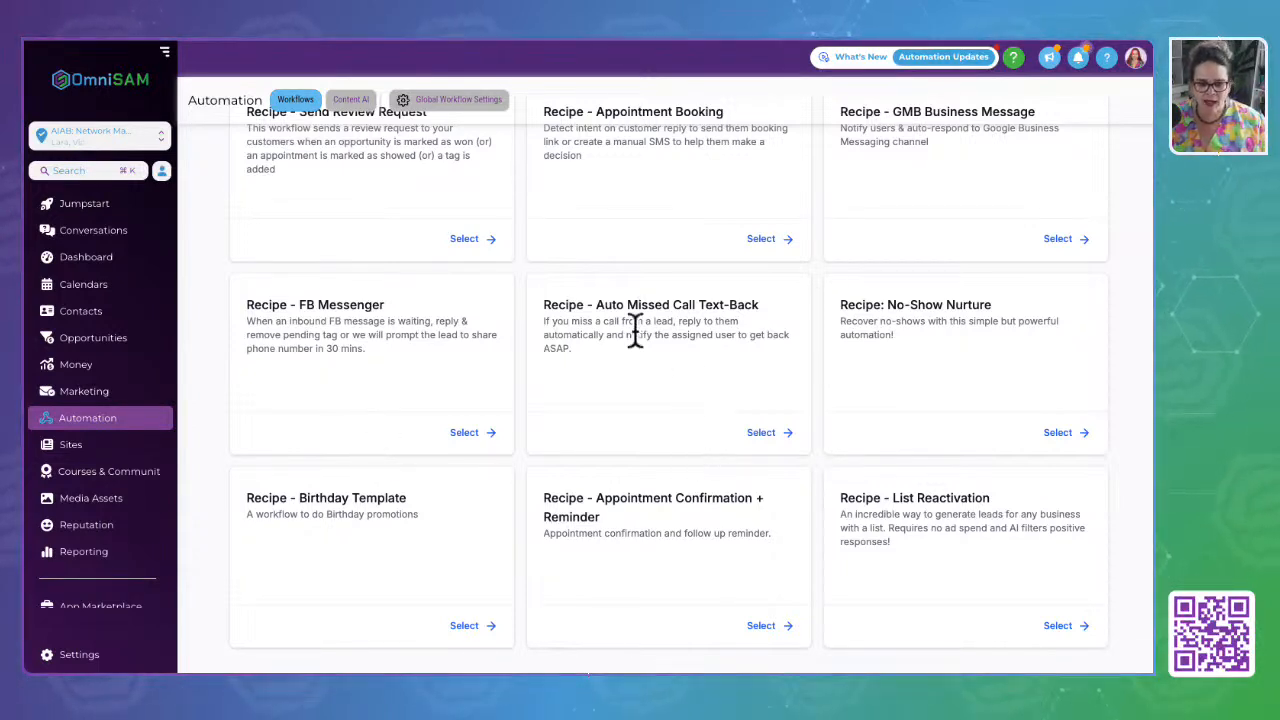
left_click_drag(598, 305, 872, 305)
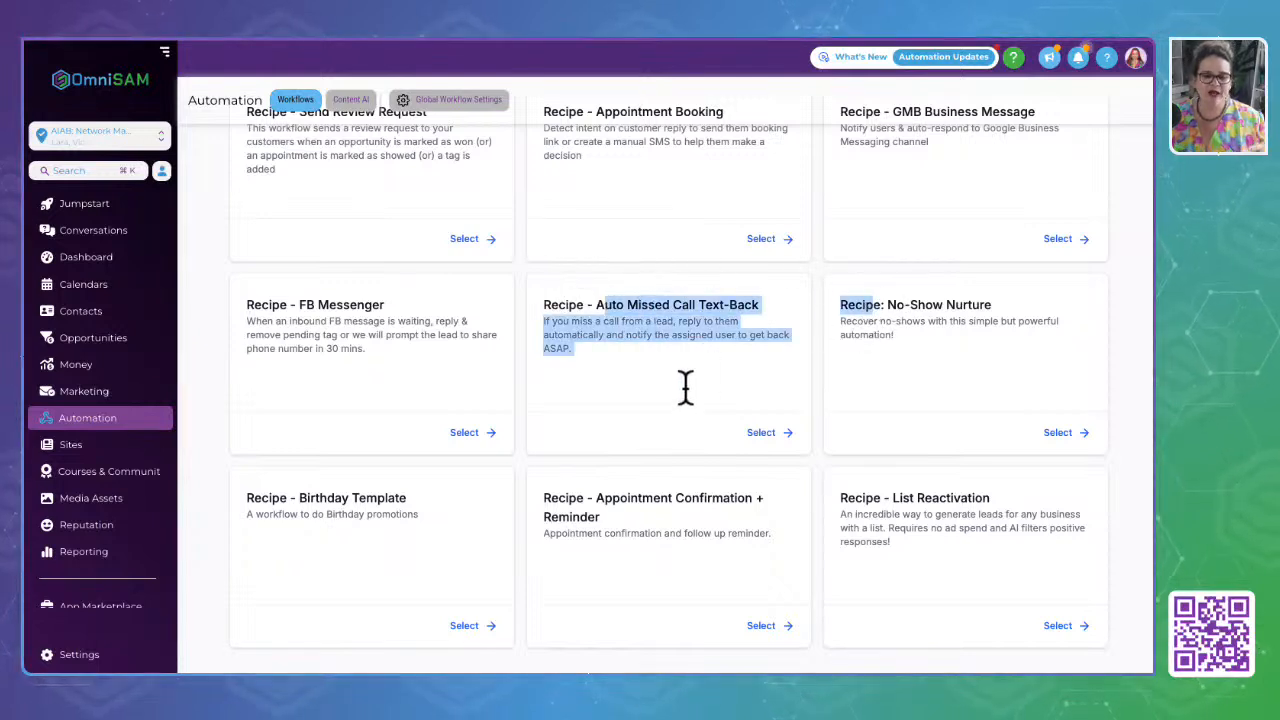
left_click(655, 430)
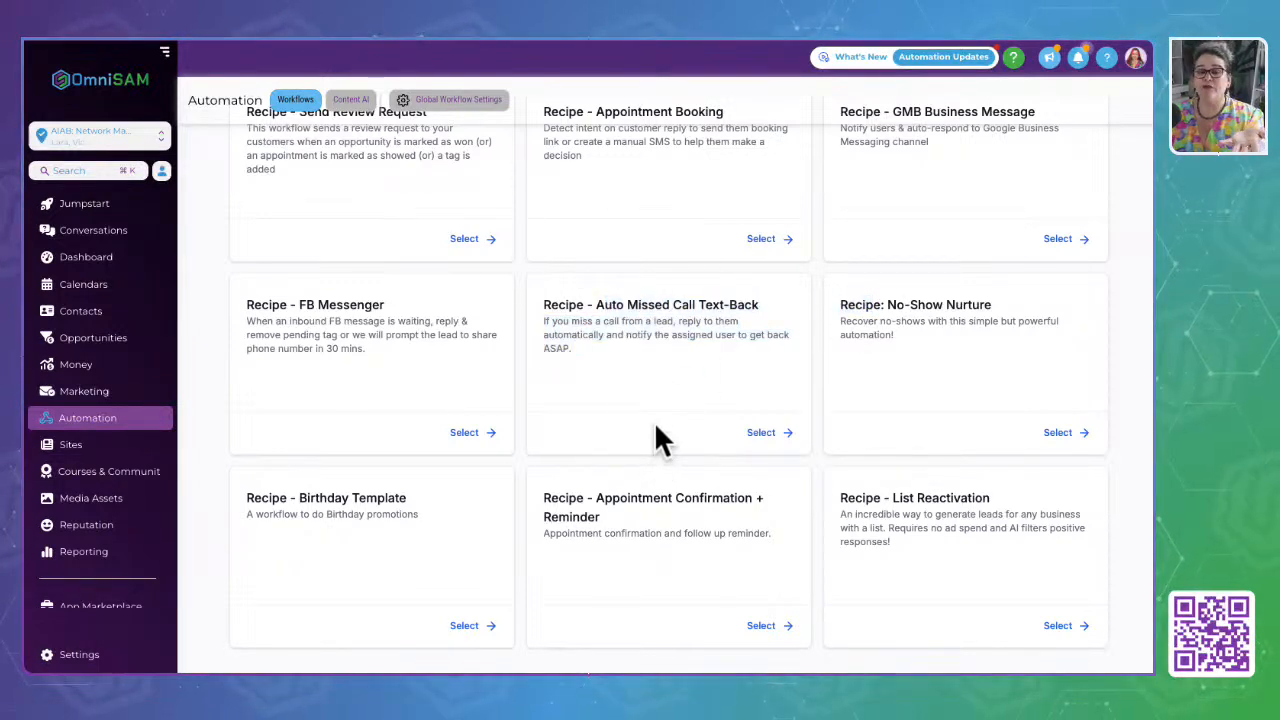
left_click_drag(596, 305, 808, 309)
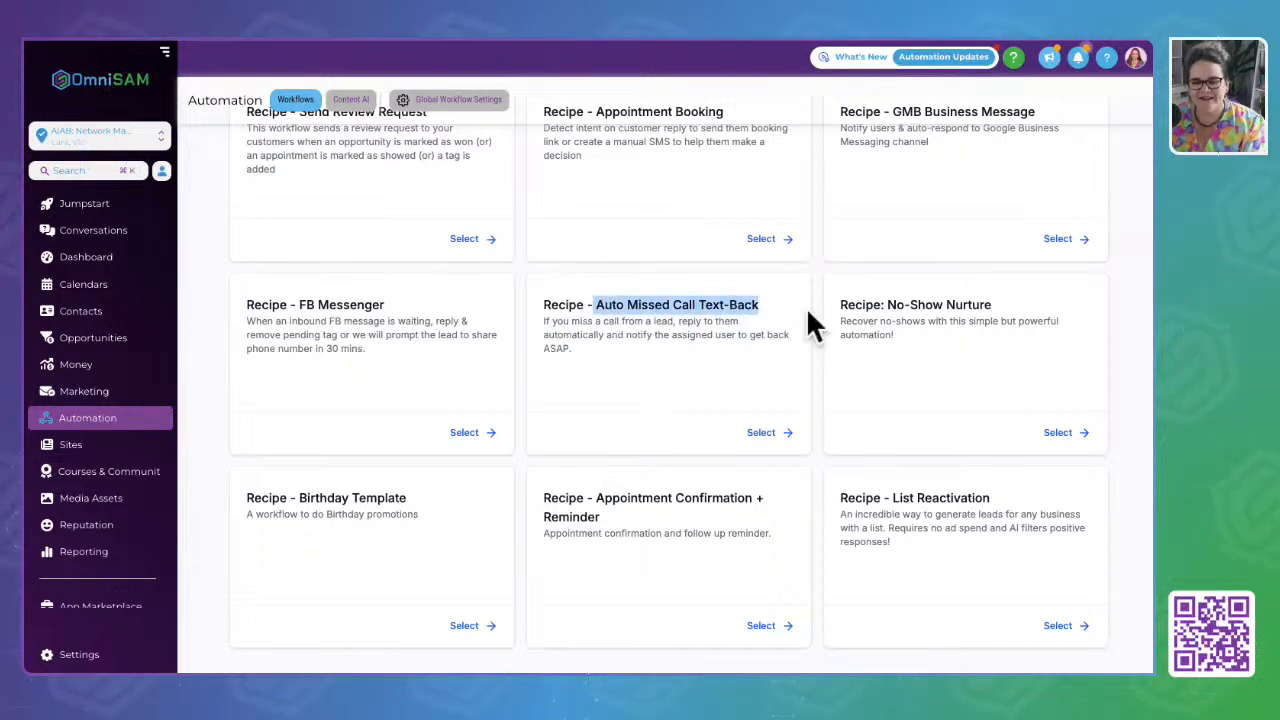
left_click(672, 422)
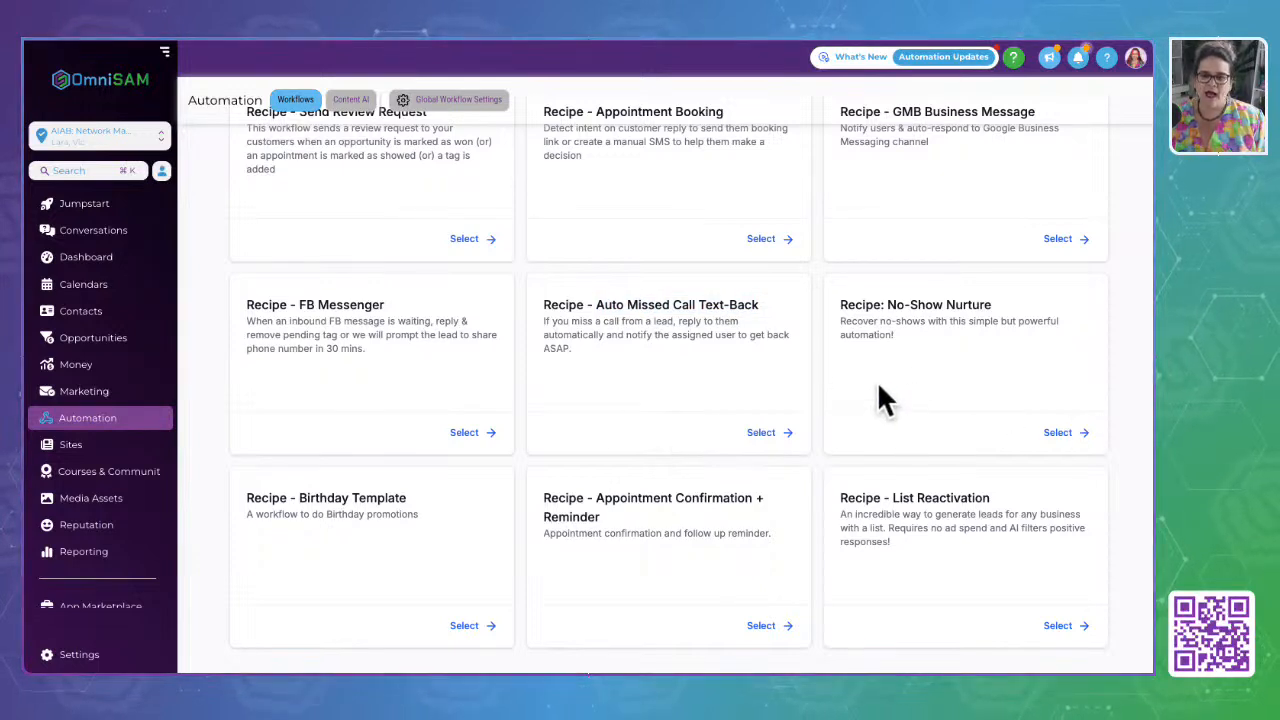
Examine the No-Show Nurture, Appointment Confirmation + Reminder and List Reactivation recipes, highlighting their titles
left_click_drag(840, 303, 1063, 423)
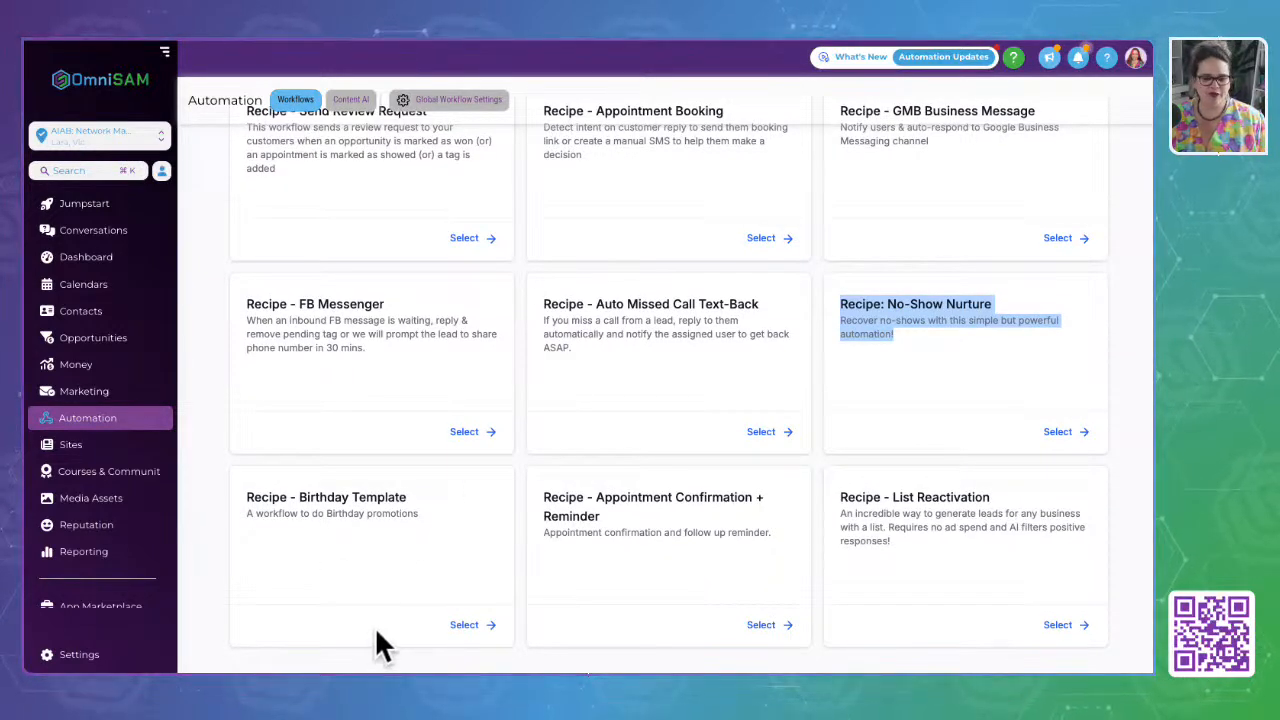
left_click(652, 615)
left_click_drag(548, 495, 712, 525)
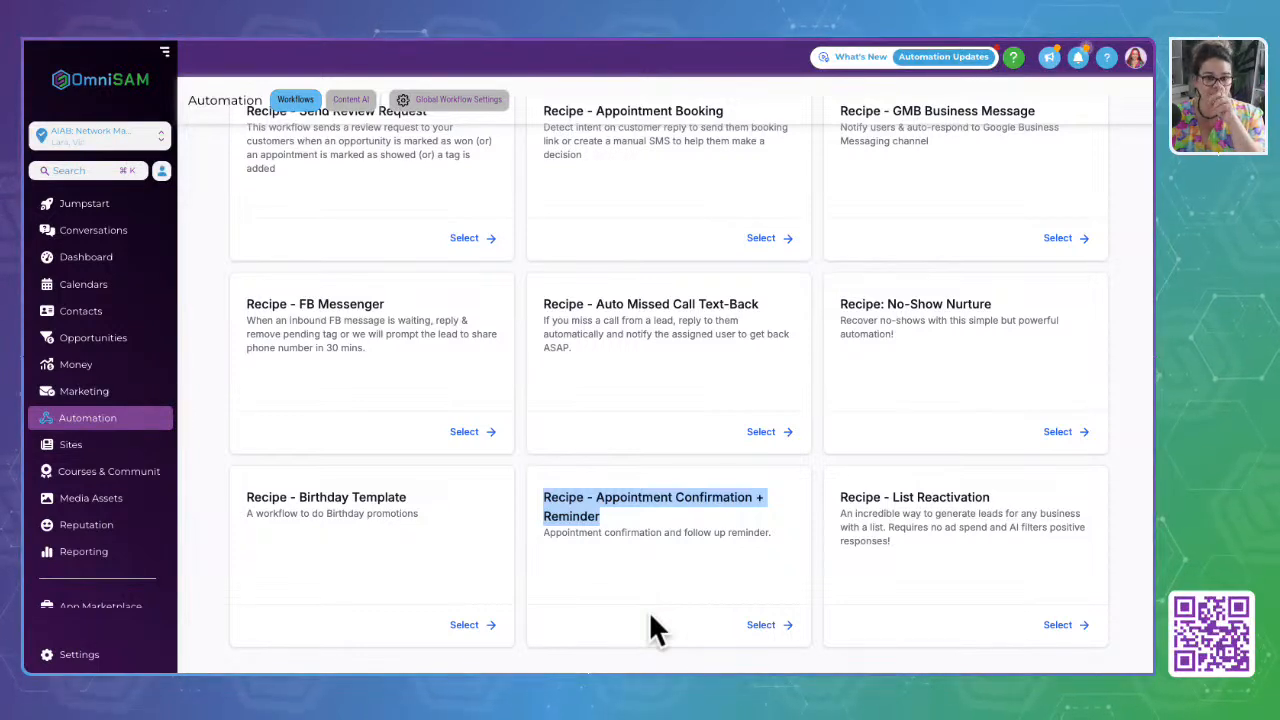
triple_click(857, 497)
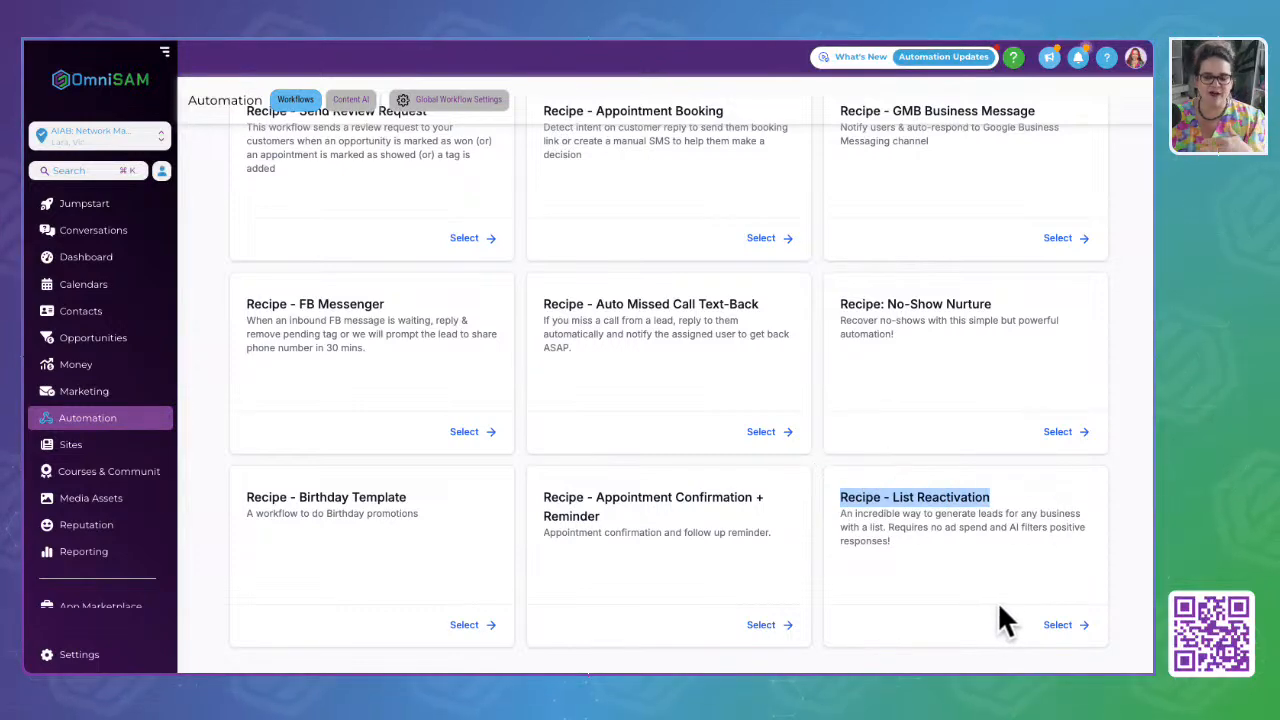
Return to the workflow list and create a new workflow from scratch instead of from a recipe
scroll(999, 604, "up", 10)
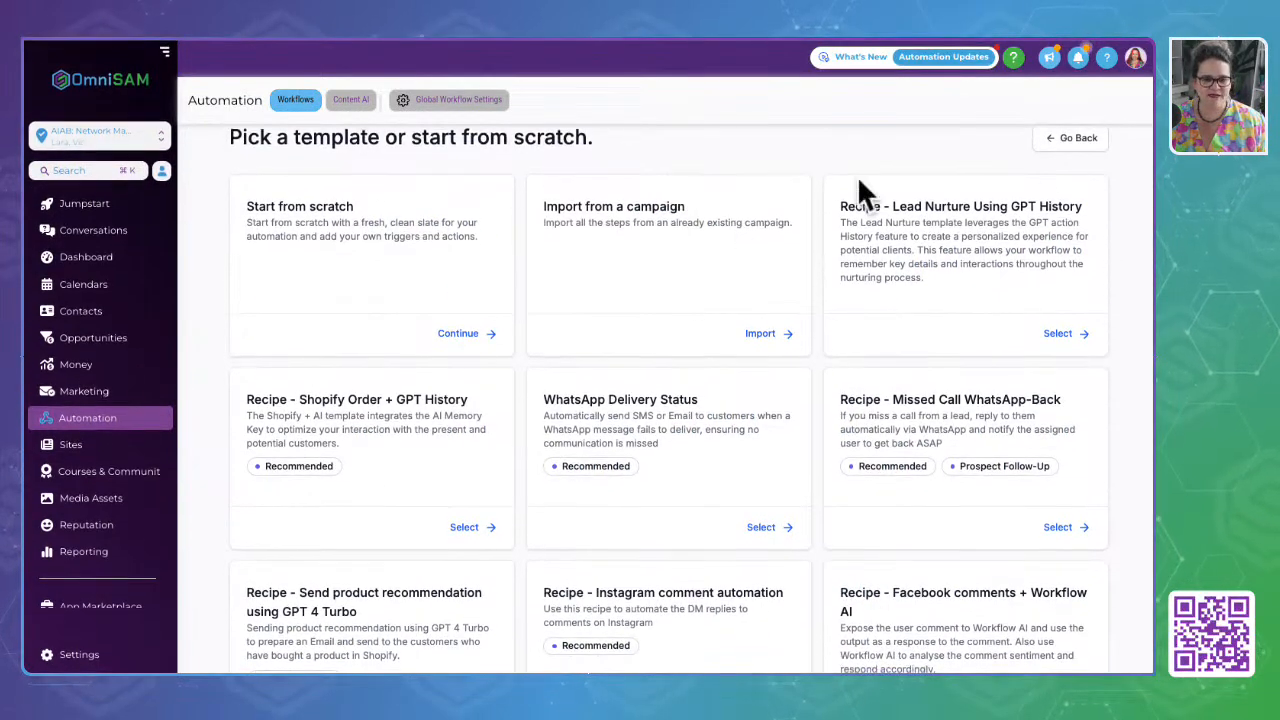
left_click(1073, 141)
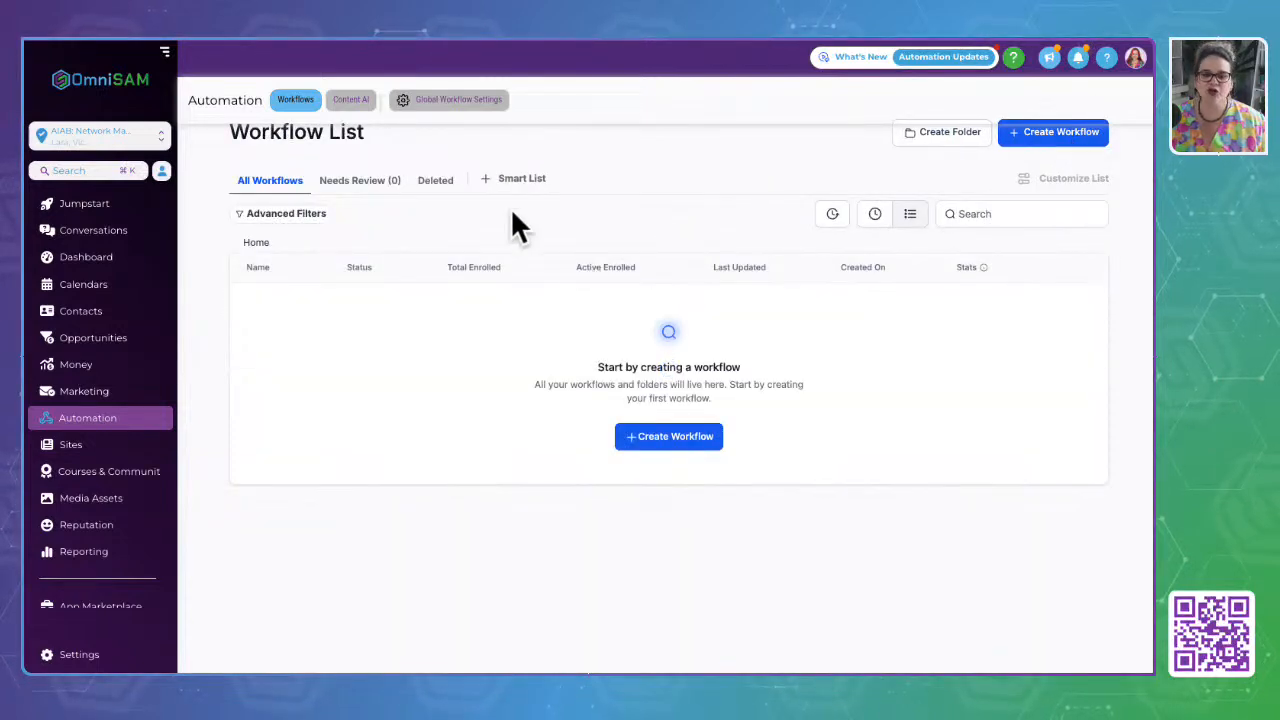
left_click(673, 438)
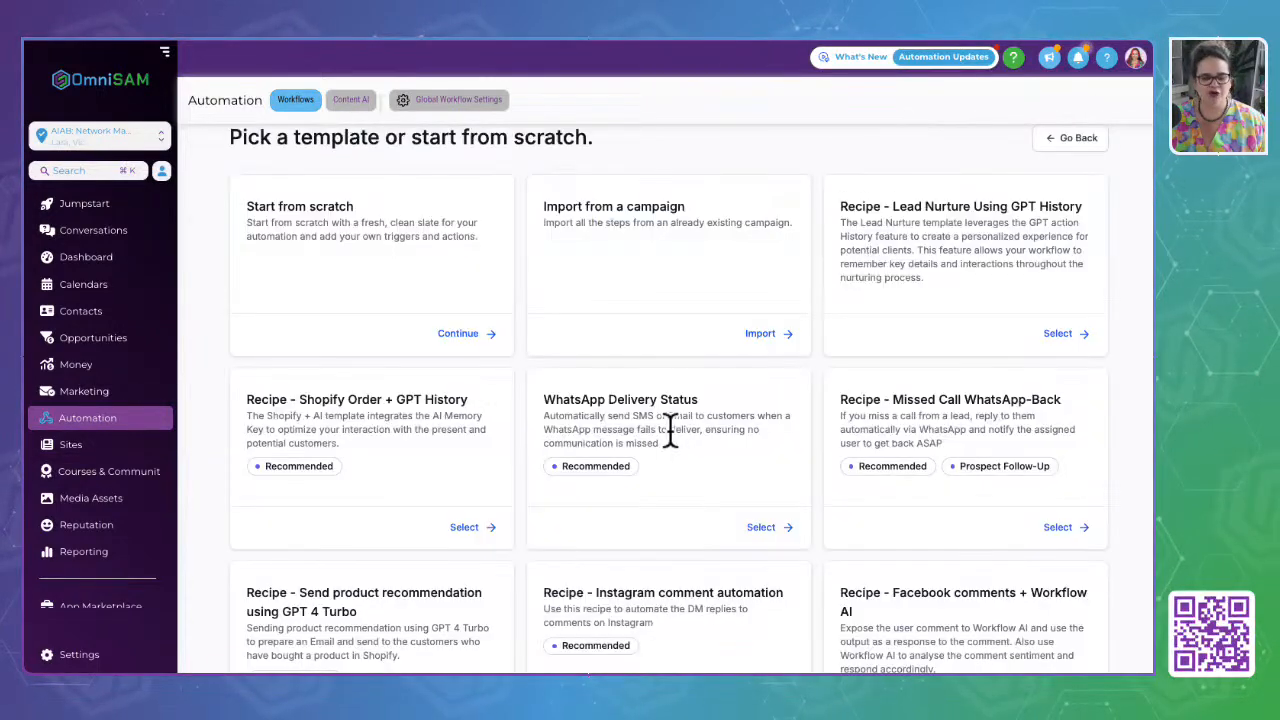
left_click(456, 338)
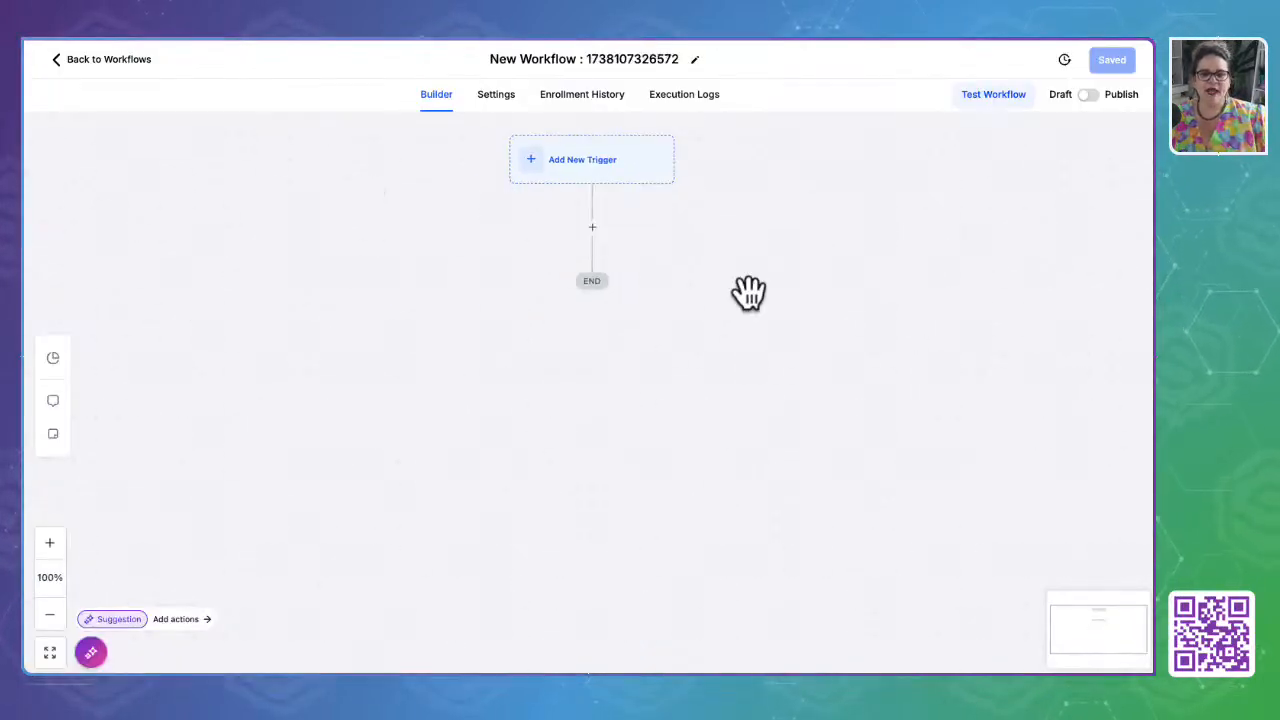
Choose Birthday Reminder from the contact triggers as the new workflow's first trigger
left_click_drag(712, 222, 712, 255)
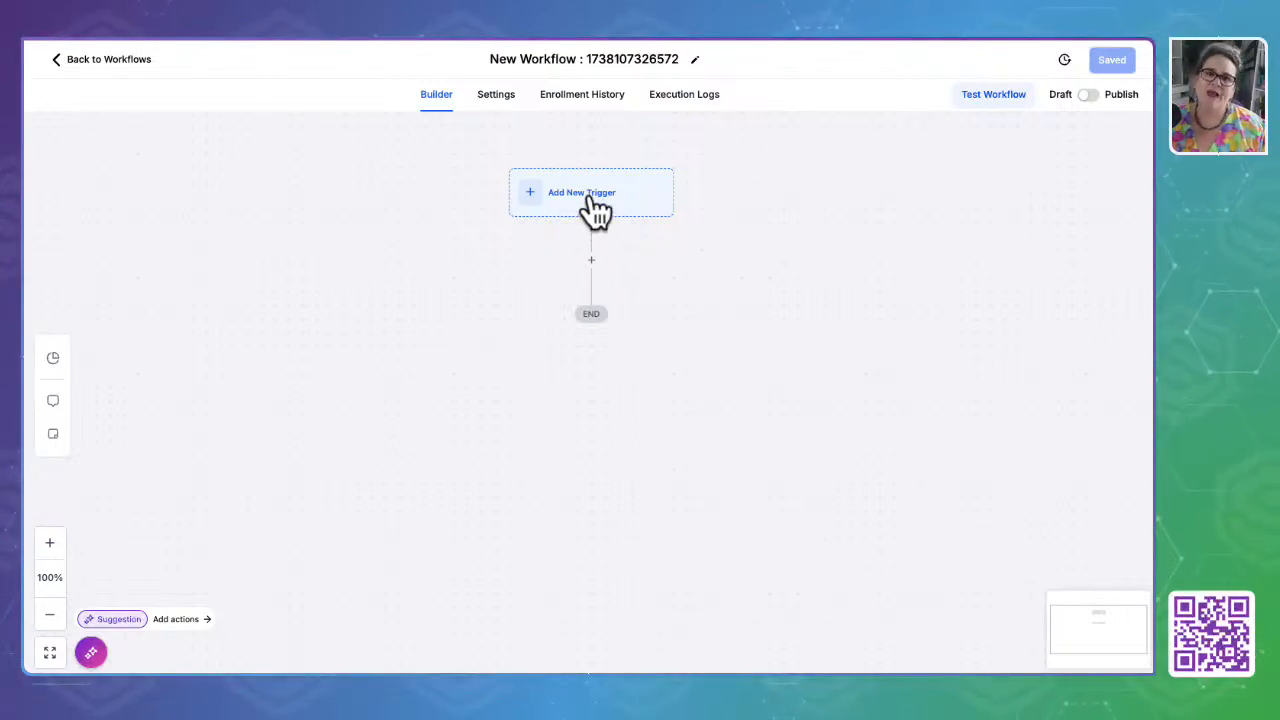
scroll(614, 194, "up", 5)
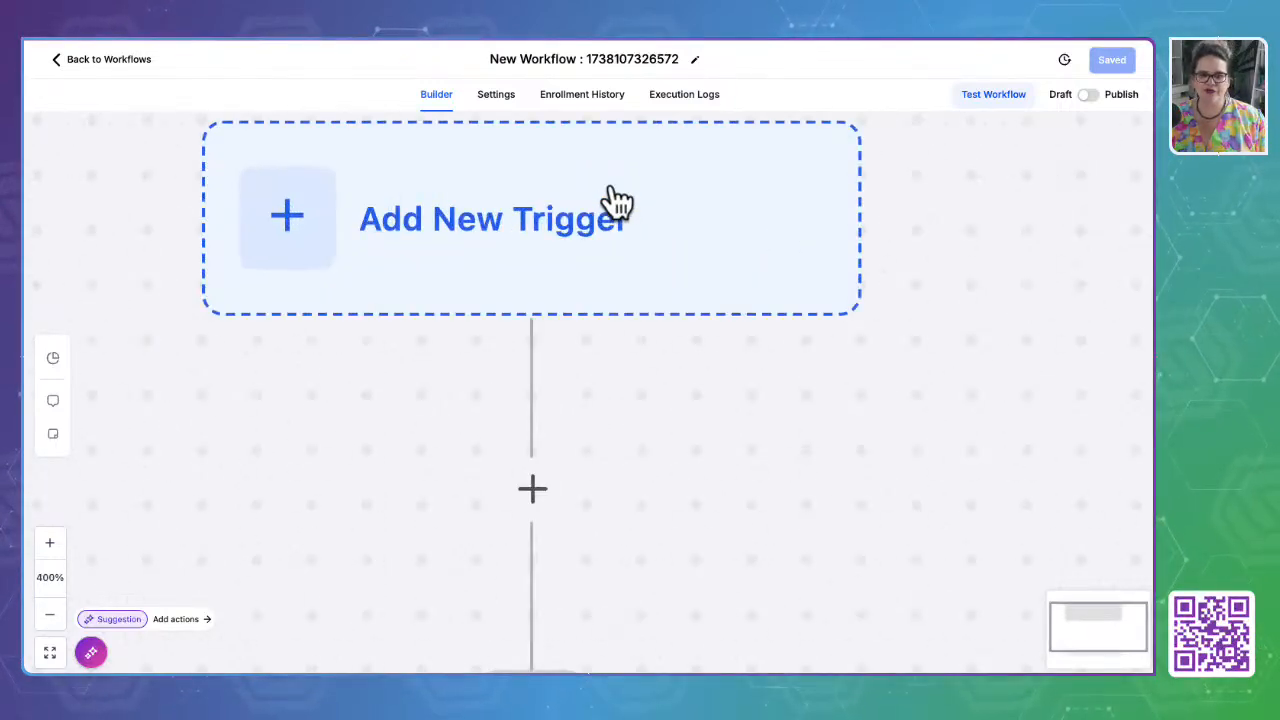
left_click(552, 262)
left_click_drag(552, 262, 621, 310)
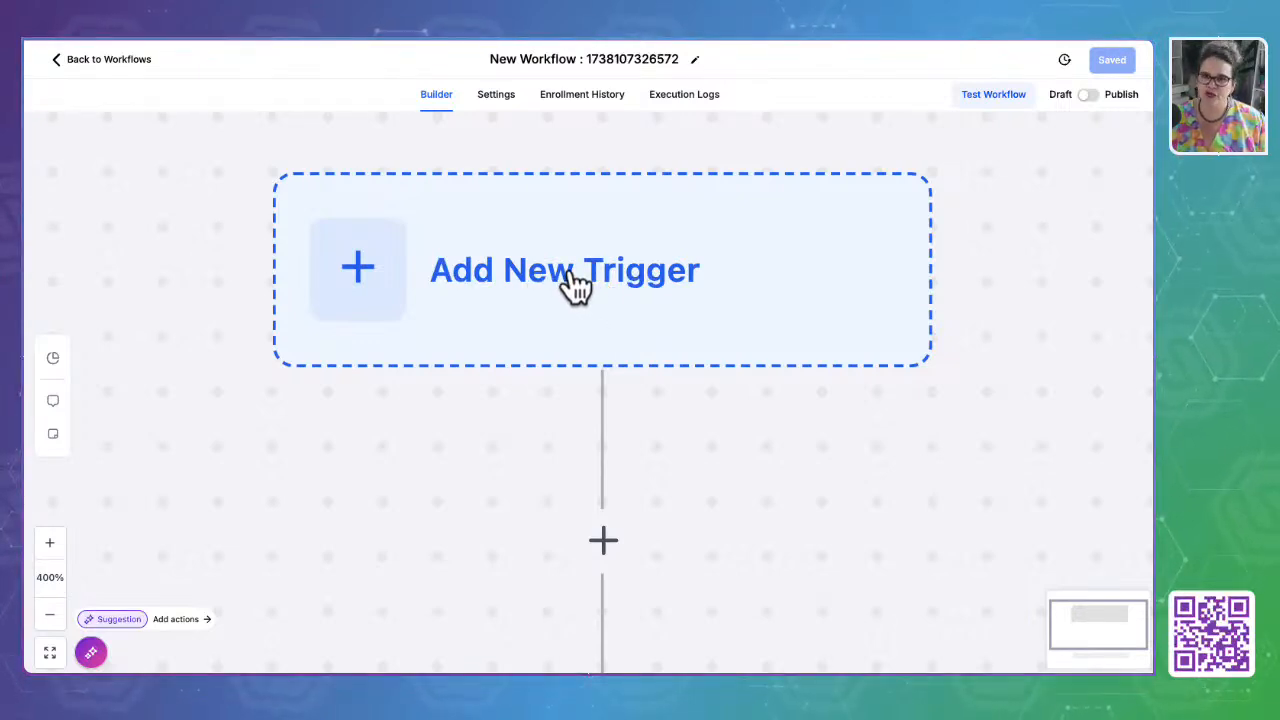
scroll(673, 269, "down", 10)
scroll(676, 284, "up", 1)
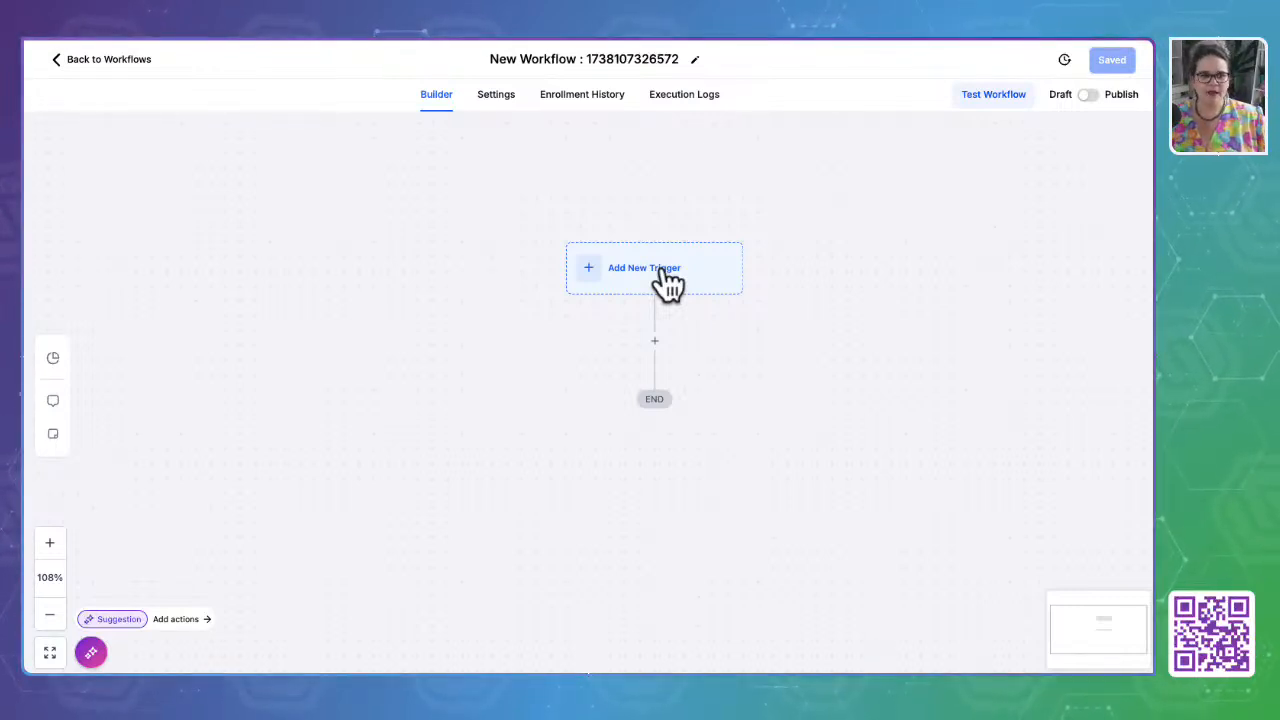
left_click(662, 272)
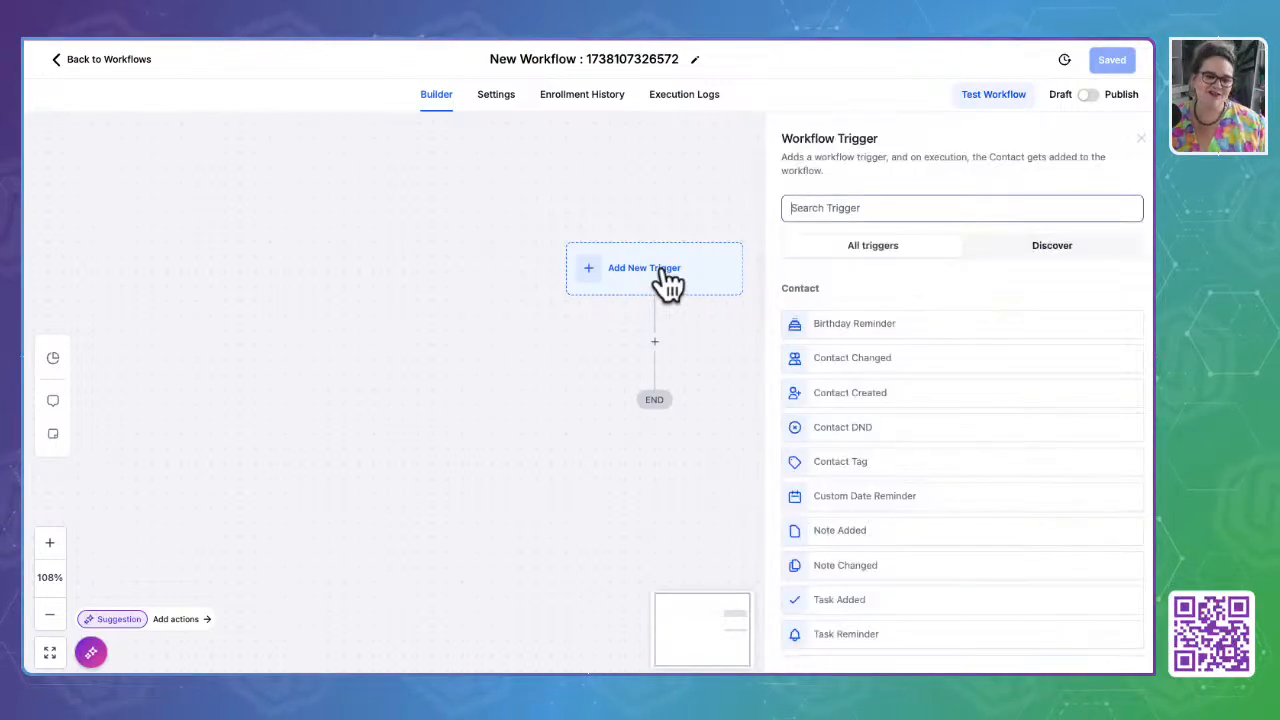
scroll(853, 310, "down", 2)
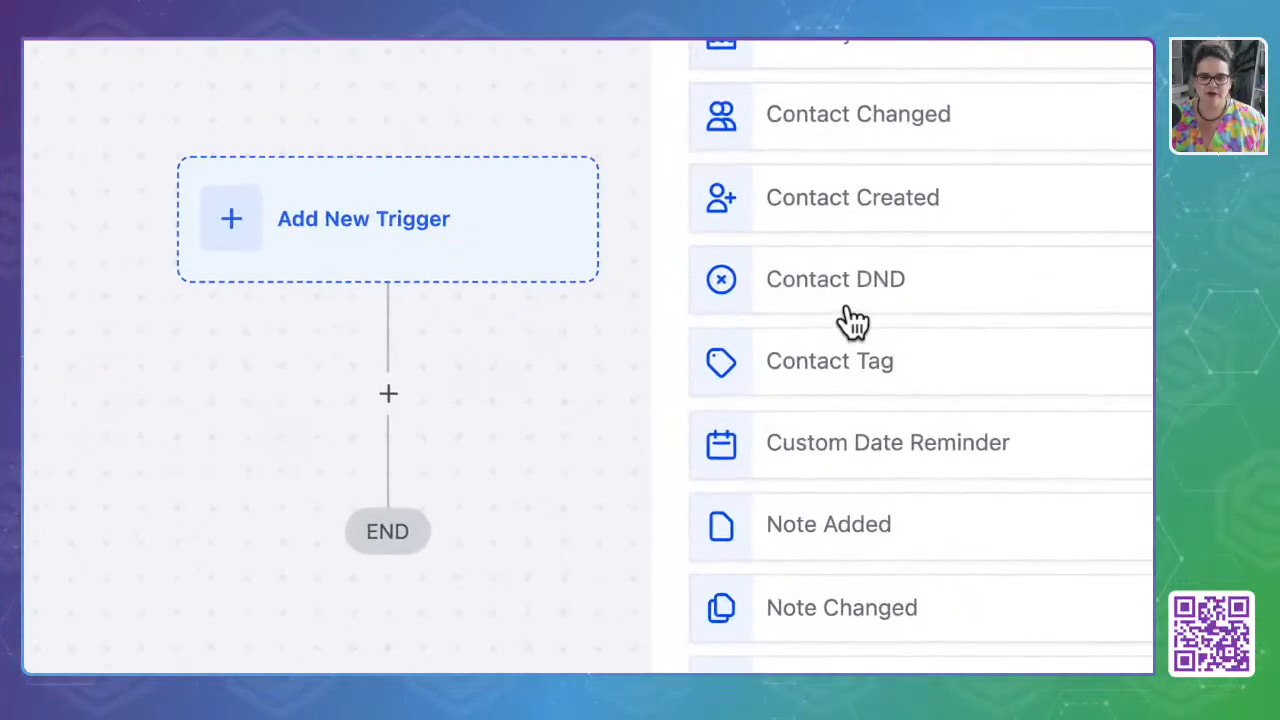
scroll(853, 320, "up", 3)
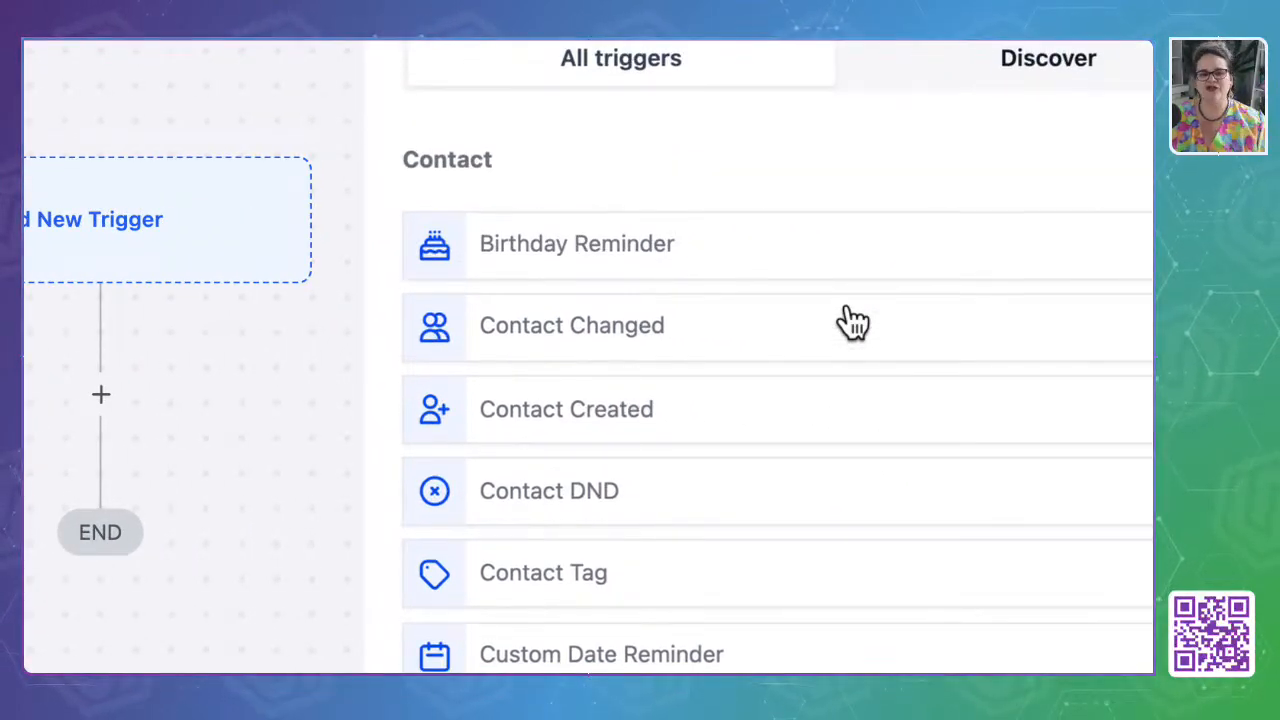
left_click(623, 265)
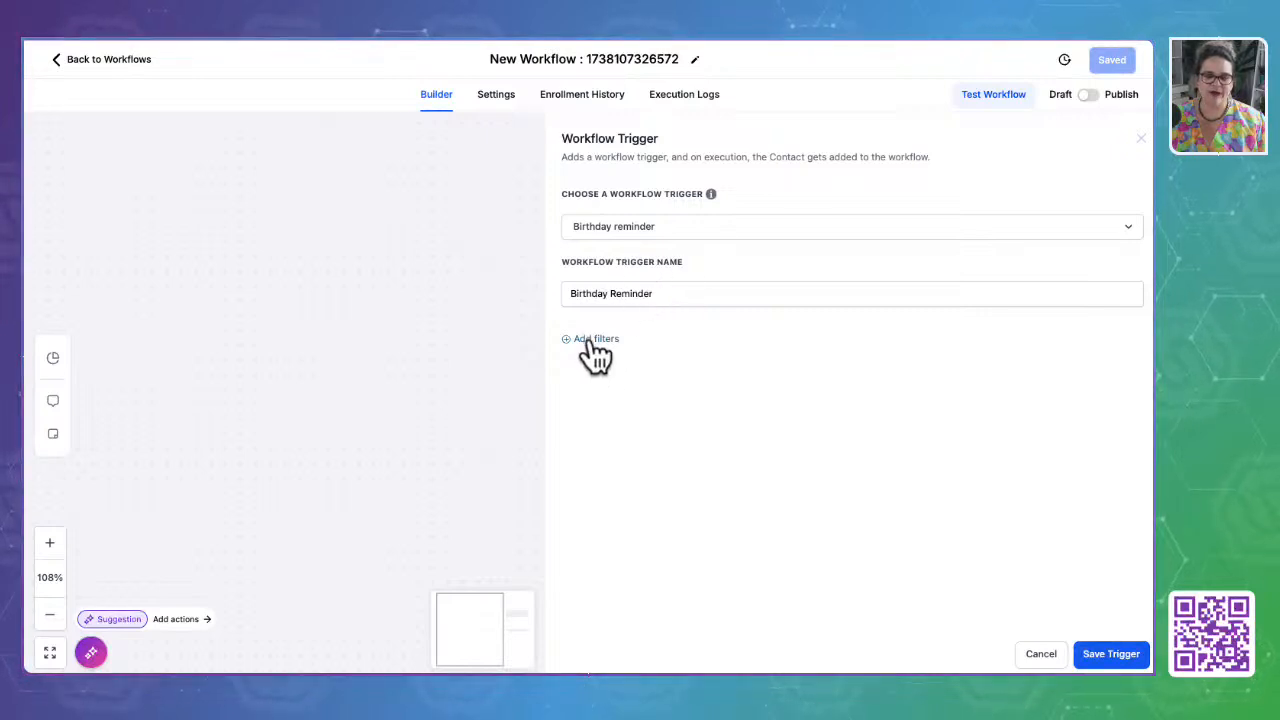
Filter the Birthday Reminder trigger by Before no. of days with a value of 7 and save the trigger
left_click(592, 340)
left_click(612, 358)
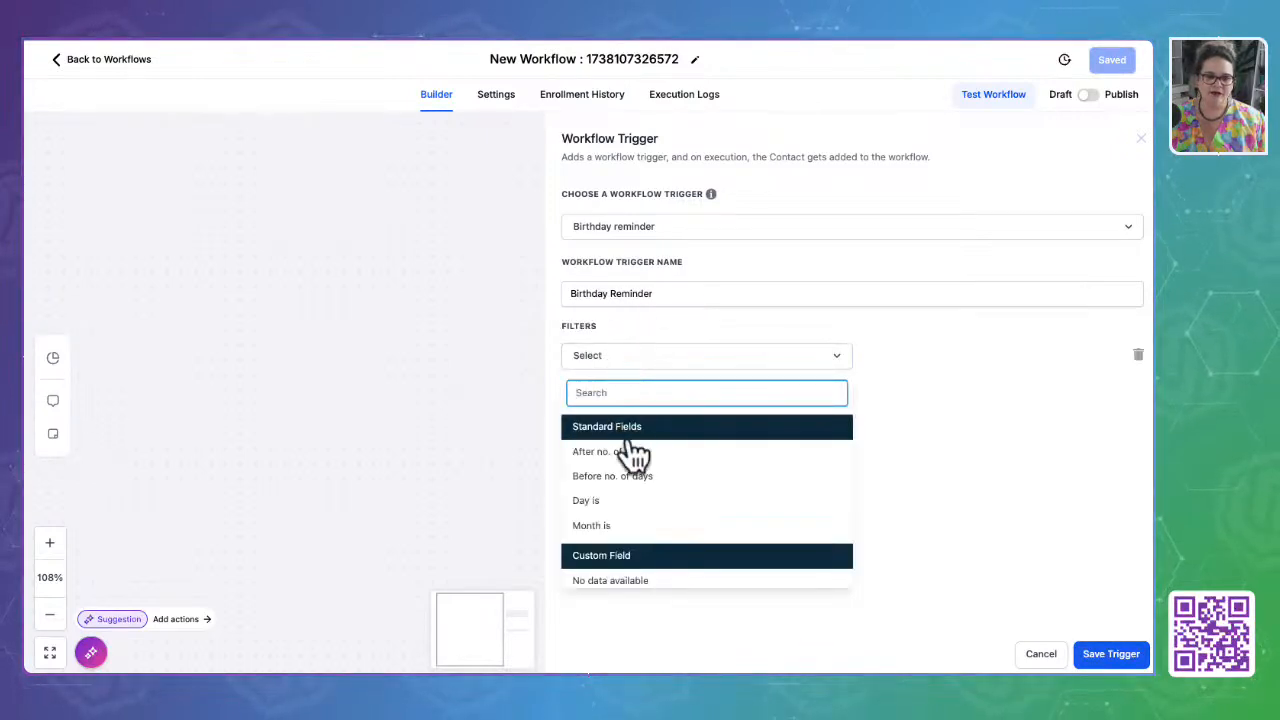
left_click(626, 503)
left_click(924, 359)
left_click(620, 368)
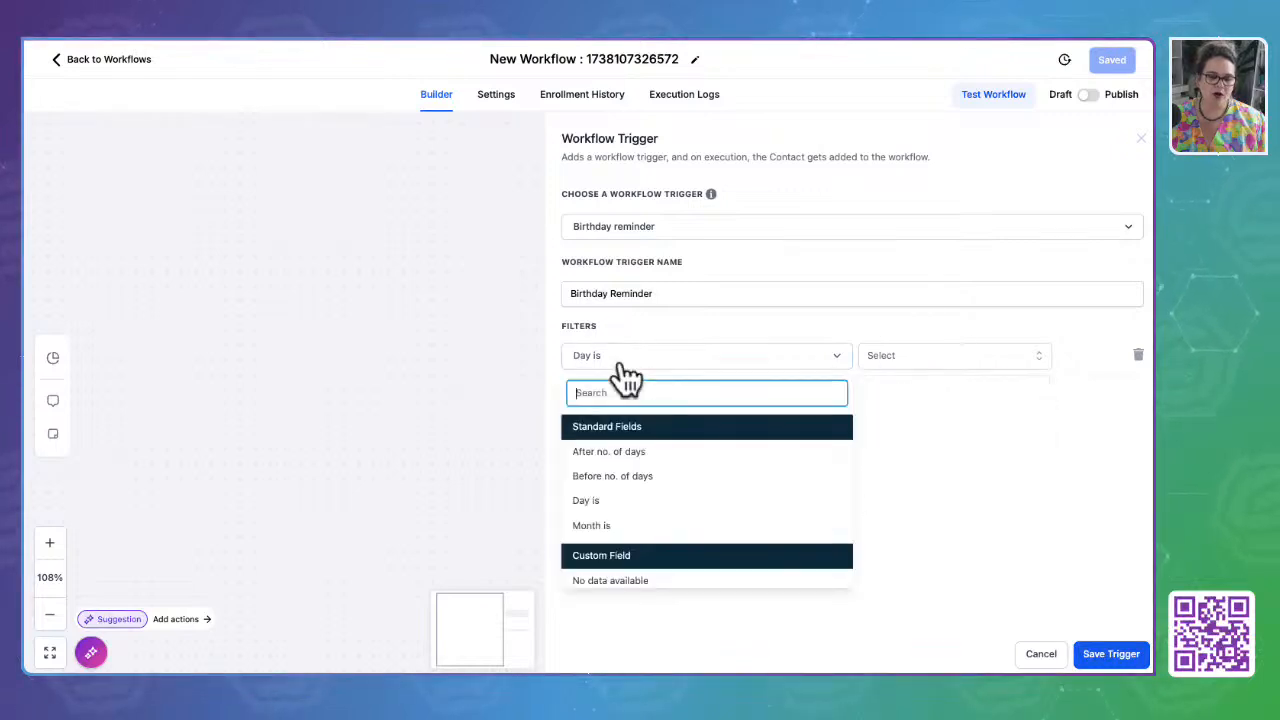
left_click(608, 476)
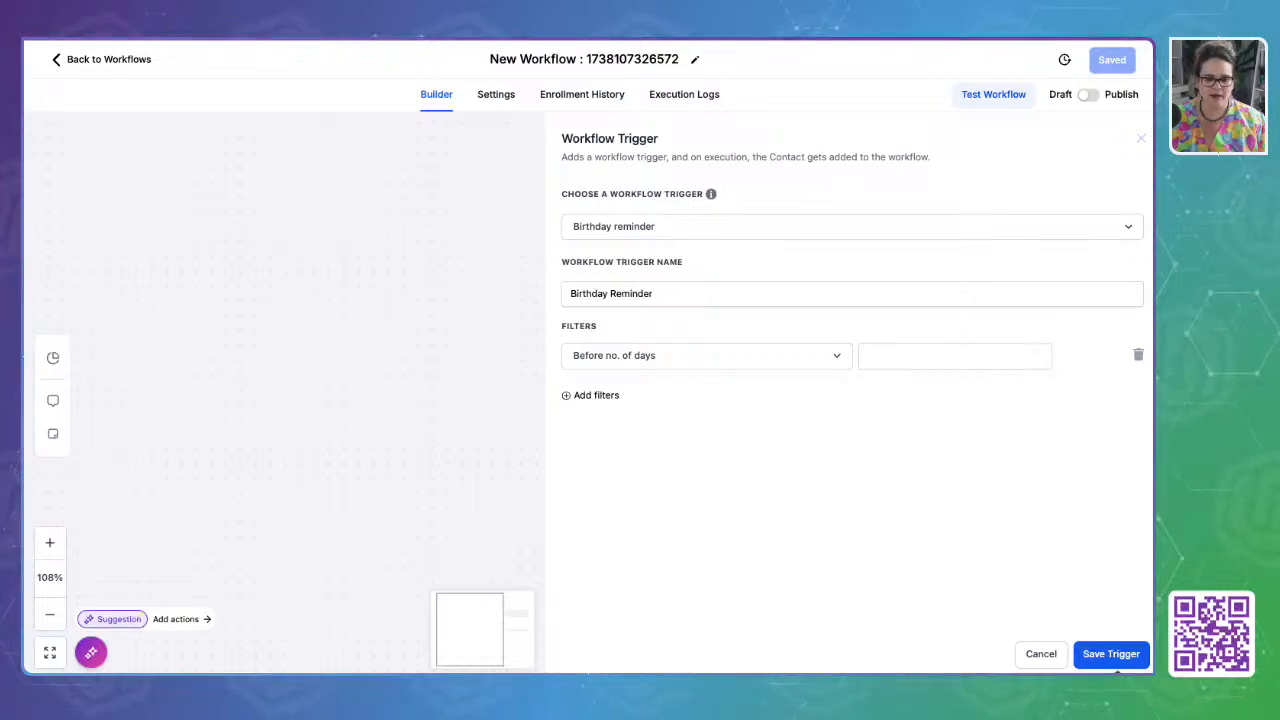
left_click(1113, 652)
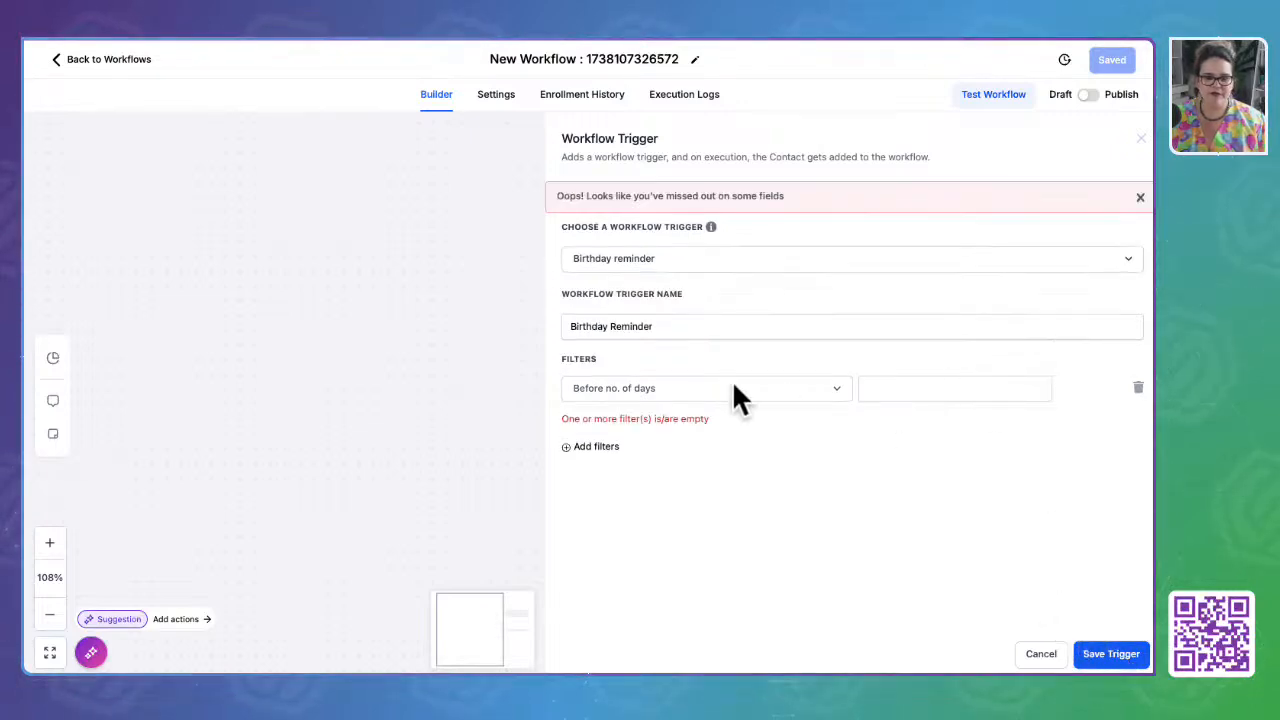
left_click(923, 391)
type("7")
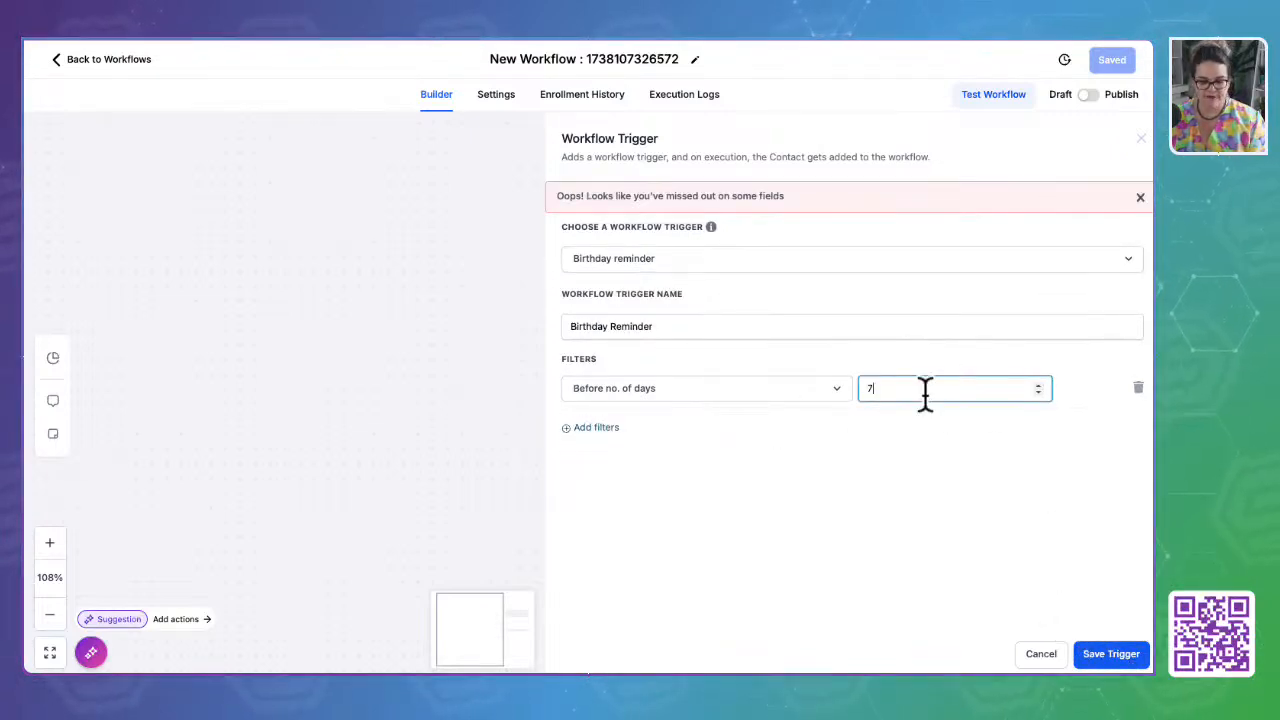
left_click(1111, 653)
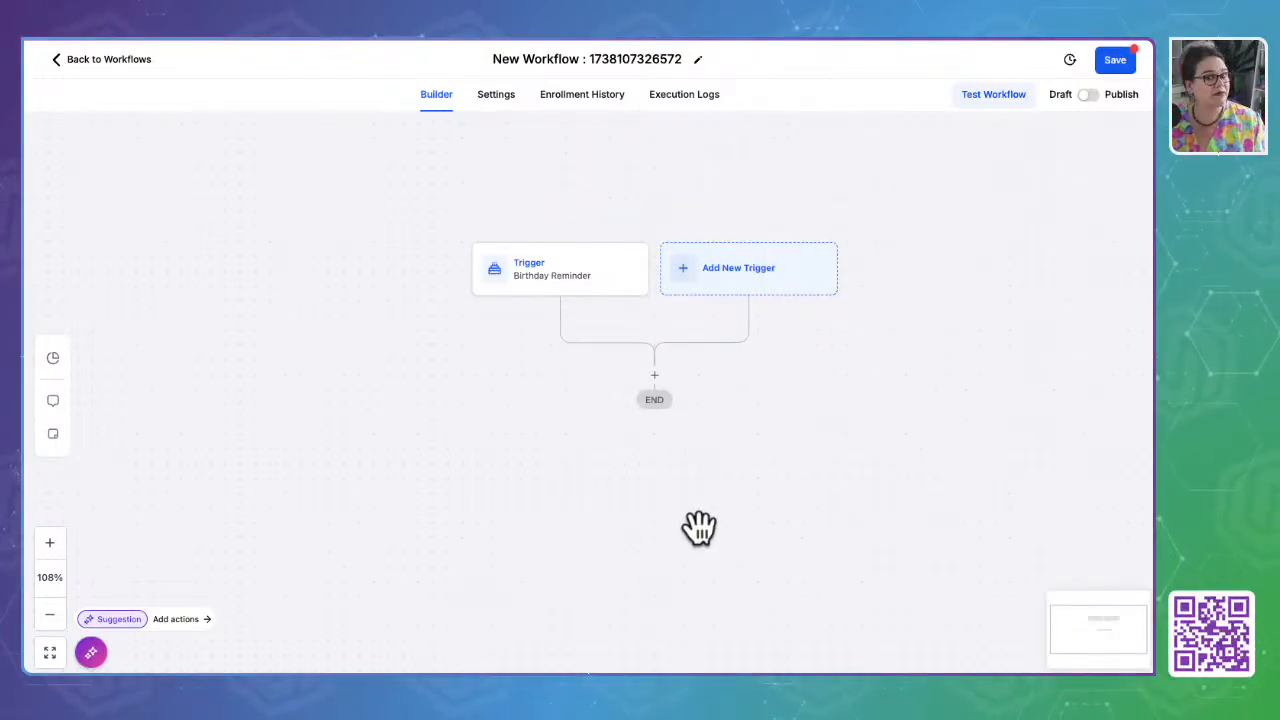
Choose Contact Created as a second trigger beside the Birthday Reminder trigger
left_click(748, 287)
scroll(935, 390, "down", 1)
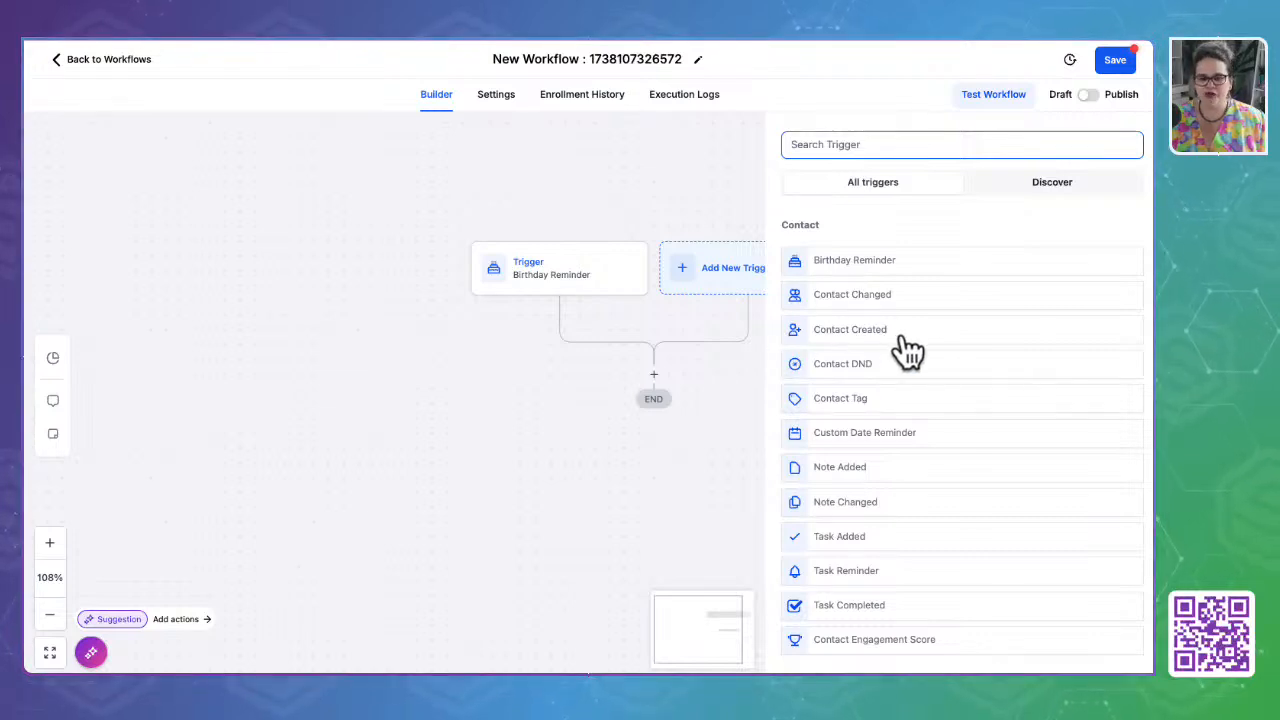
left_click(857, 332)
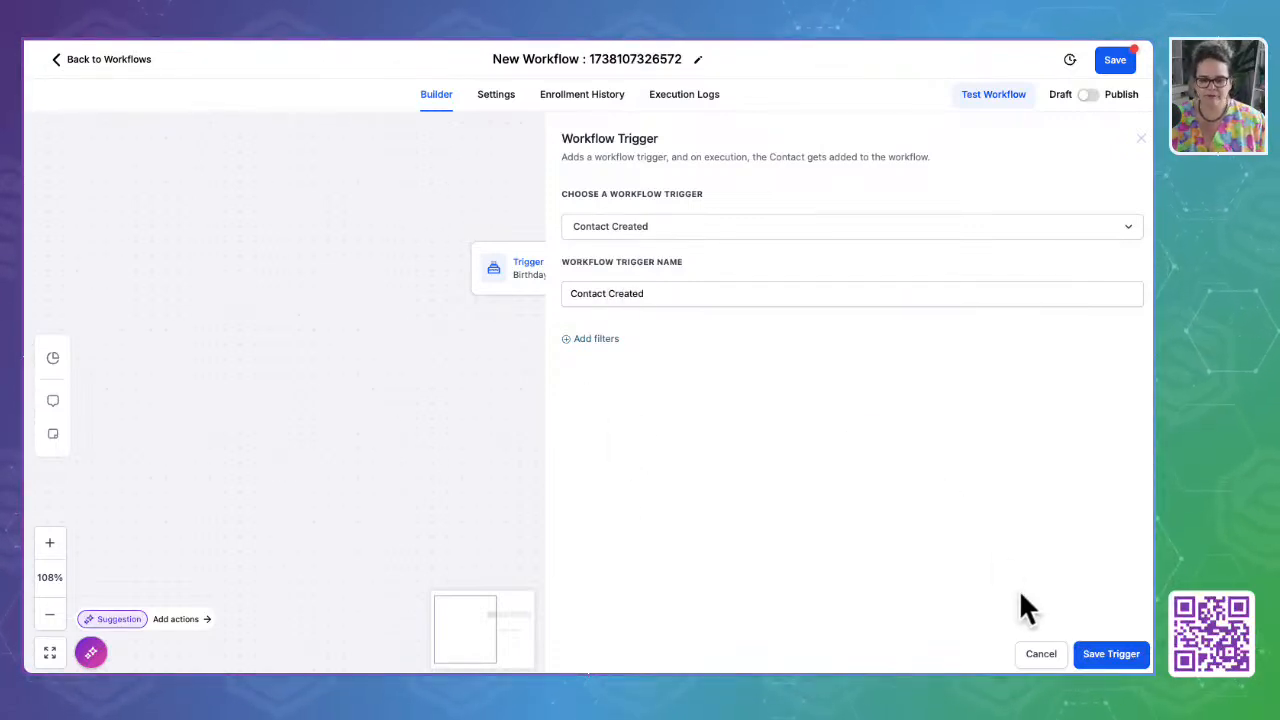
Try a Has Tag filter on the Contact Created trigger, check the available filter fields, and discard the trigger
left_click(604, 340)
left_click(641, 362)
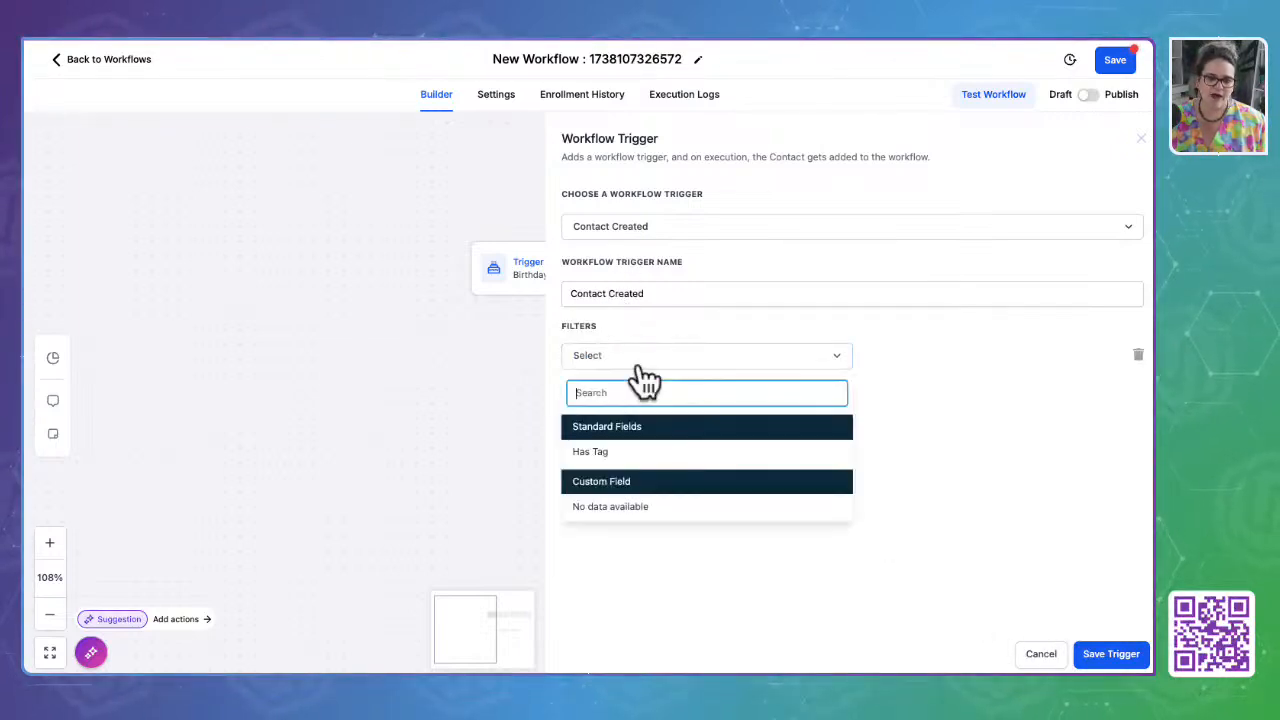
left_click(628, 453)
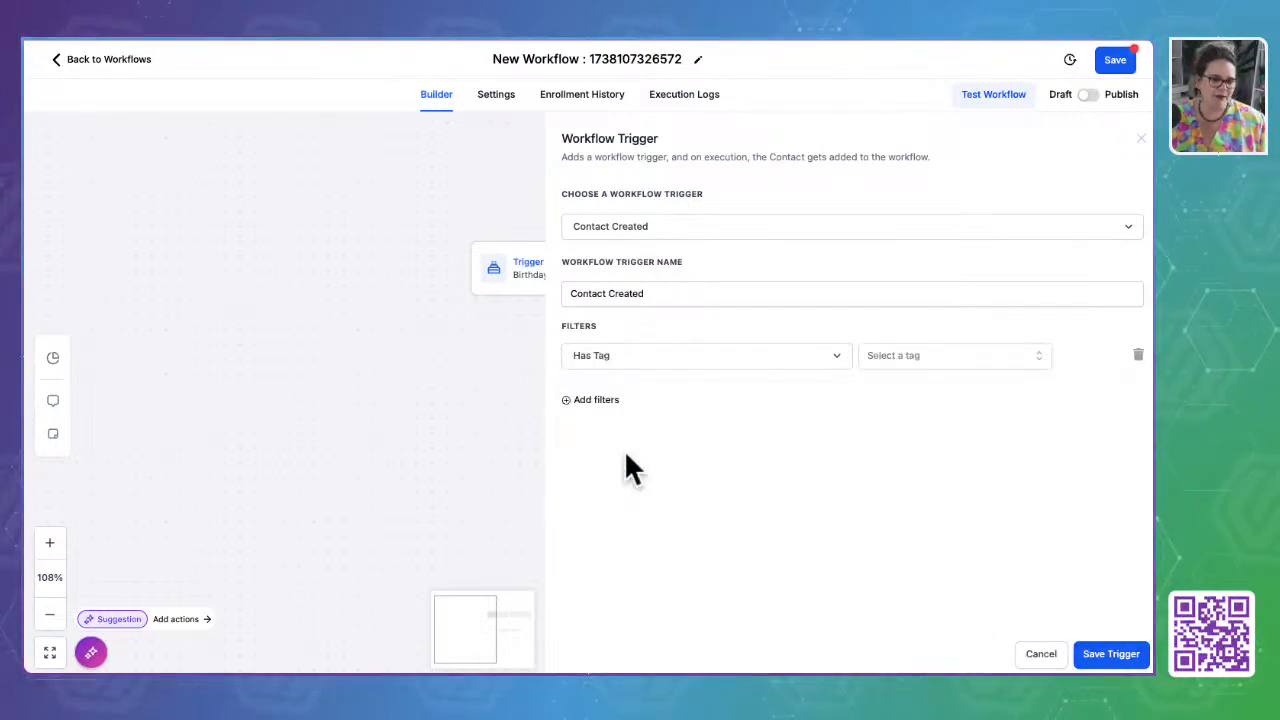
left_click(946, 352)
left_click(730, 403)
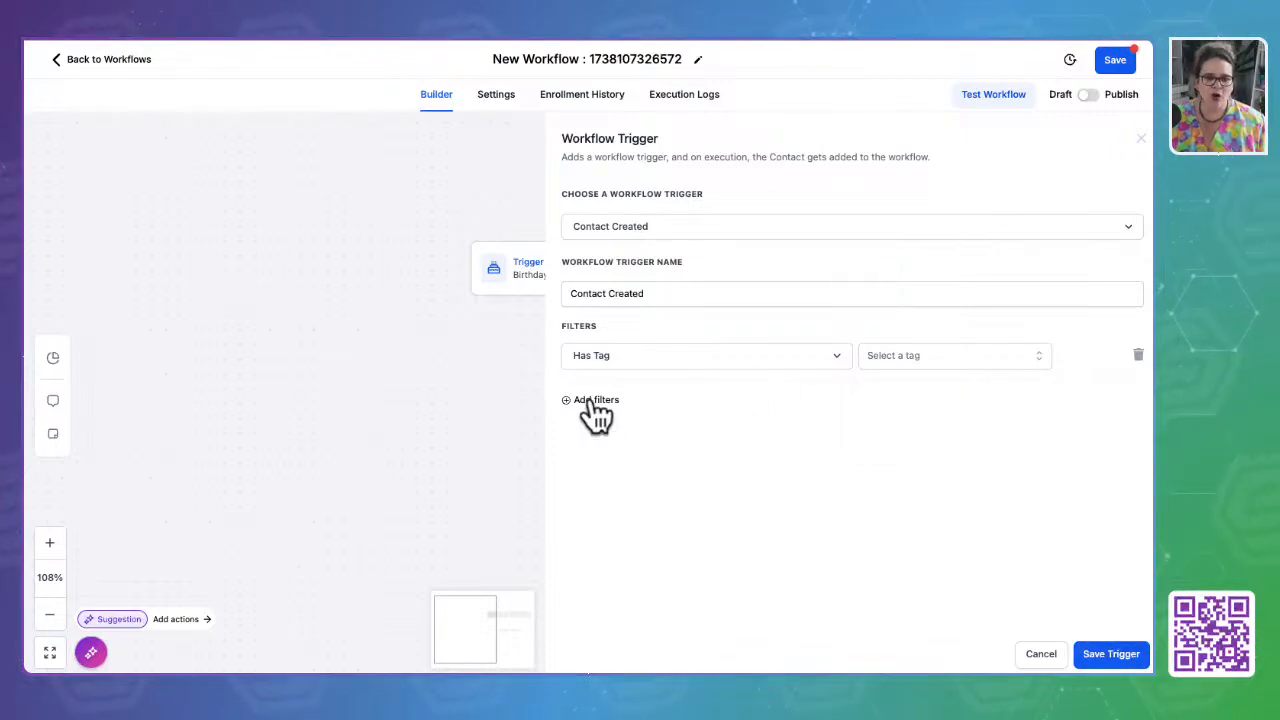
left_click(758, 358)
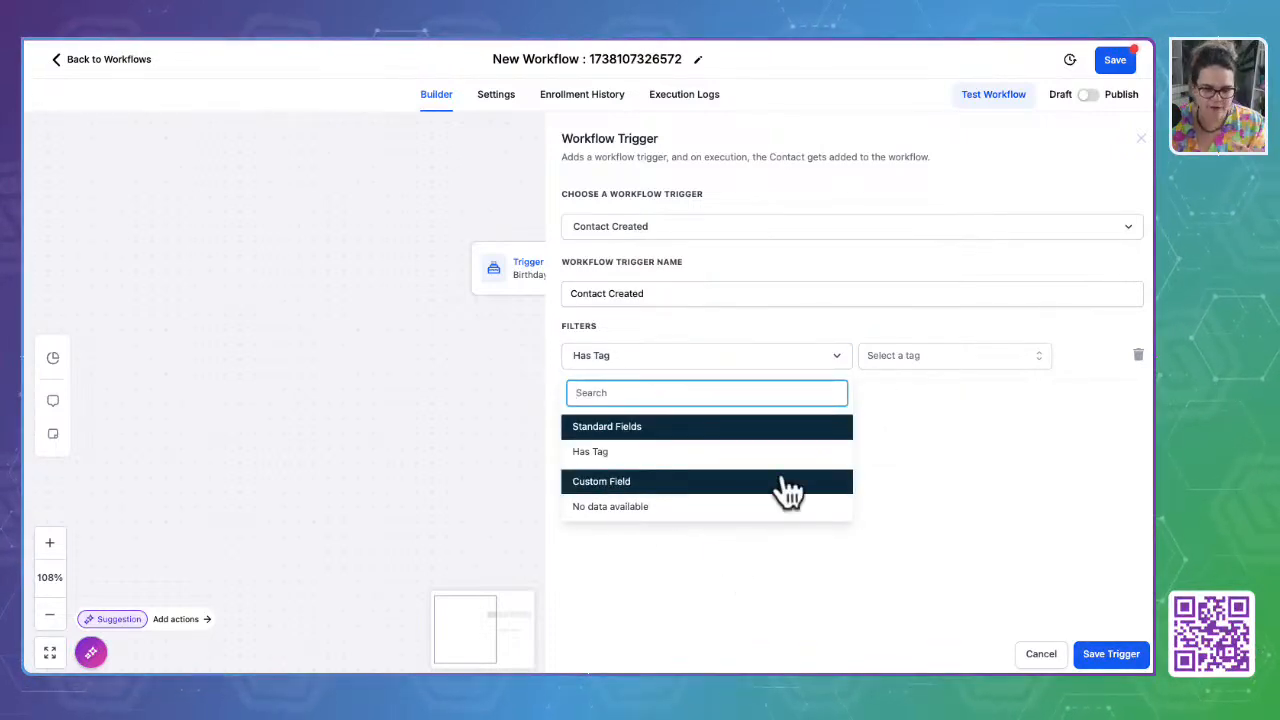
left_click(1041, 653)
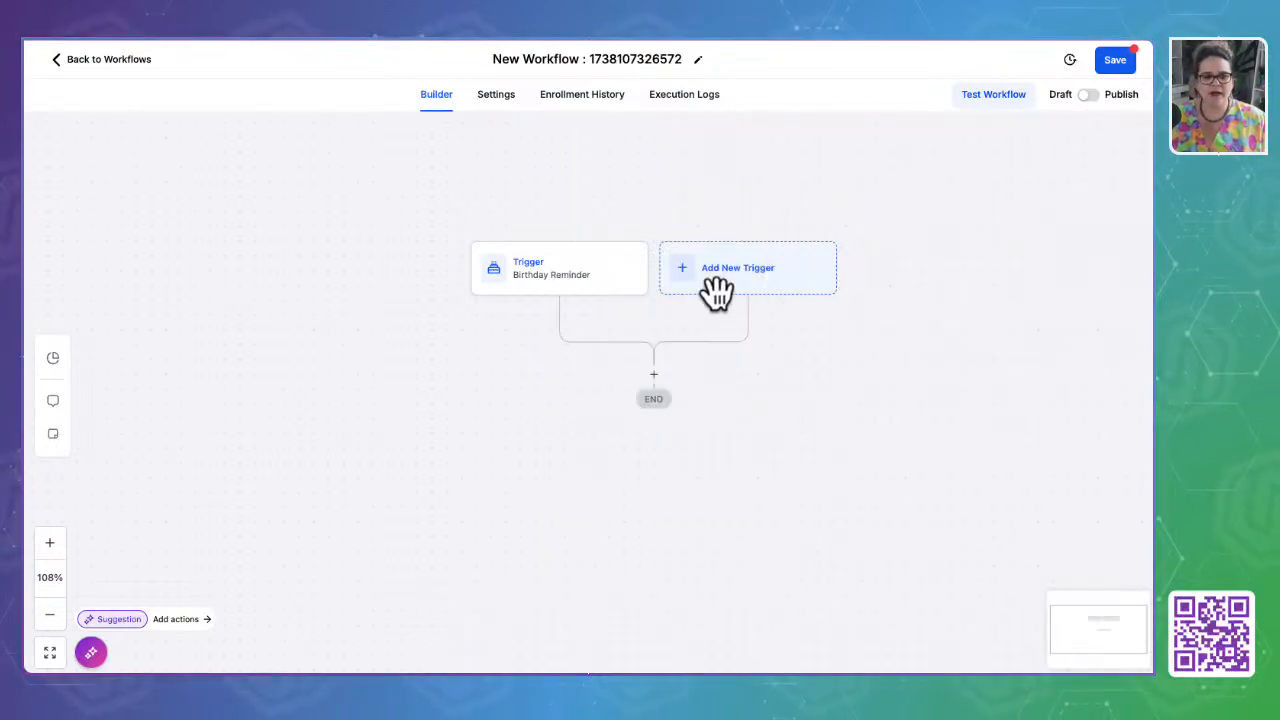
Choose Contact DND as the second trigger and filter it by DND flag is Disabled DND for specific channels
left_click(768, 264)
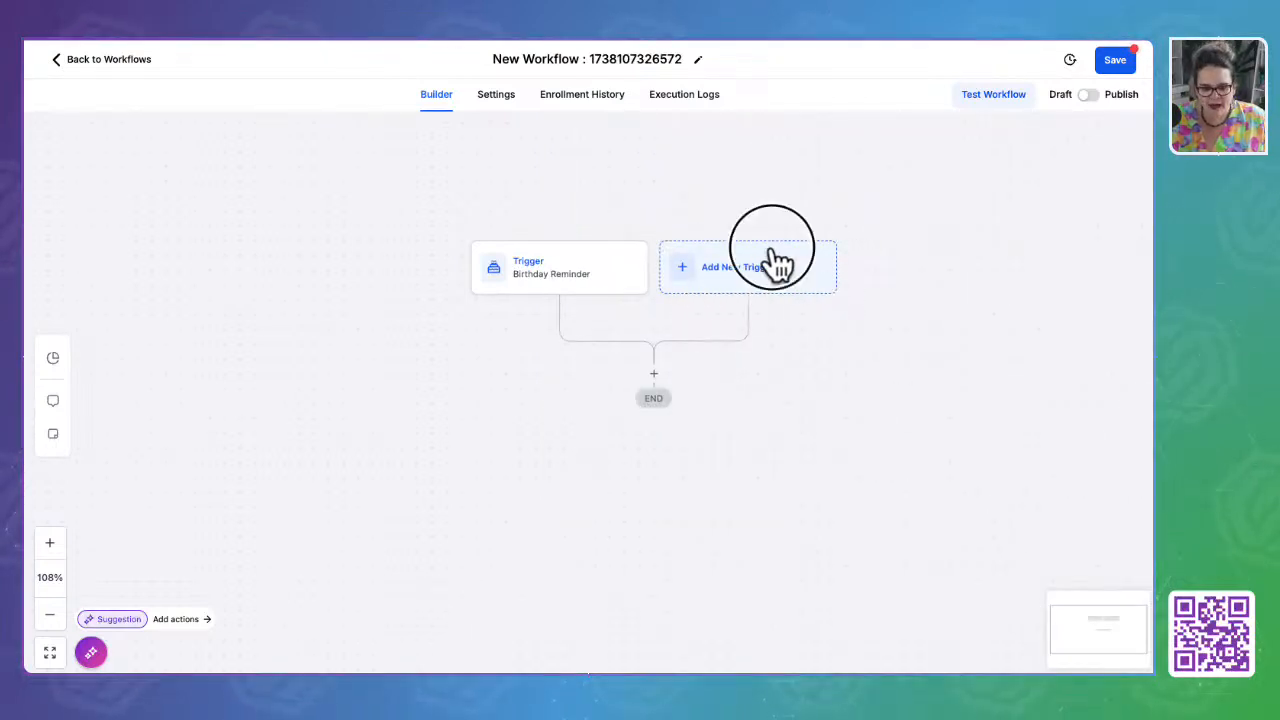
scroll(980, 460, "down", 2)
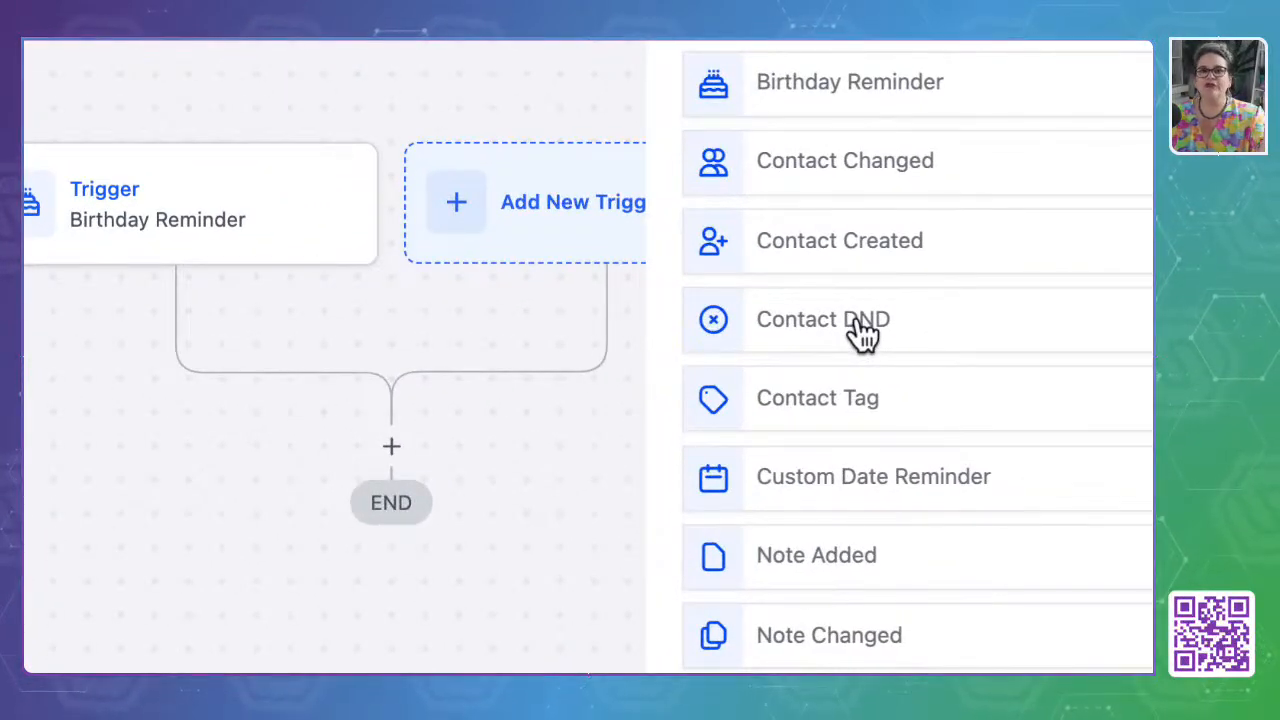
left_click(862, 336)
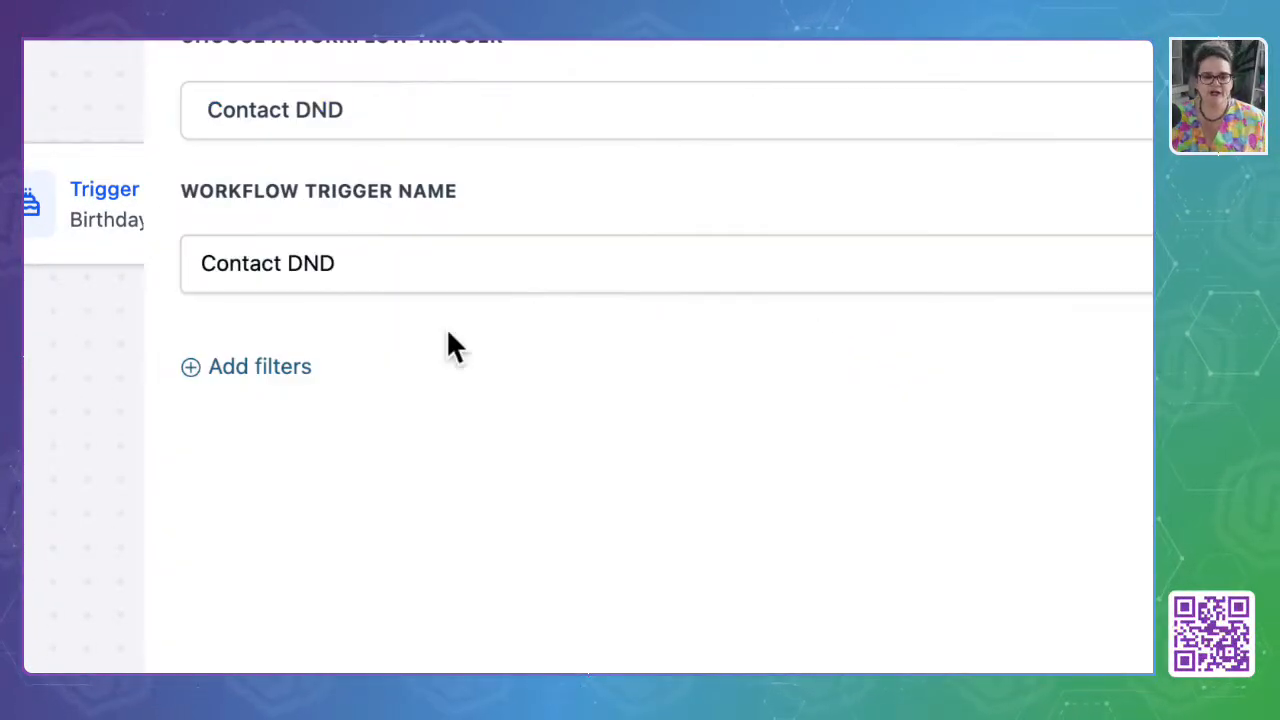
left_click(258, 366)
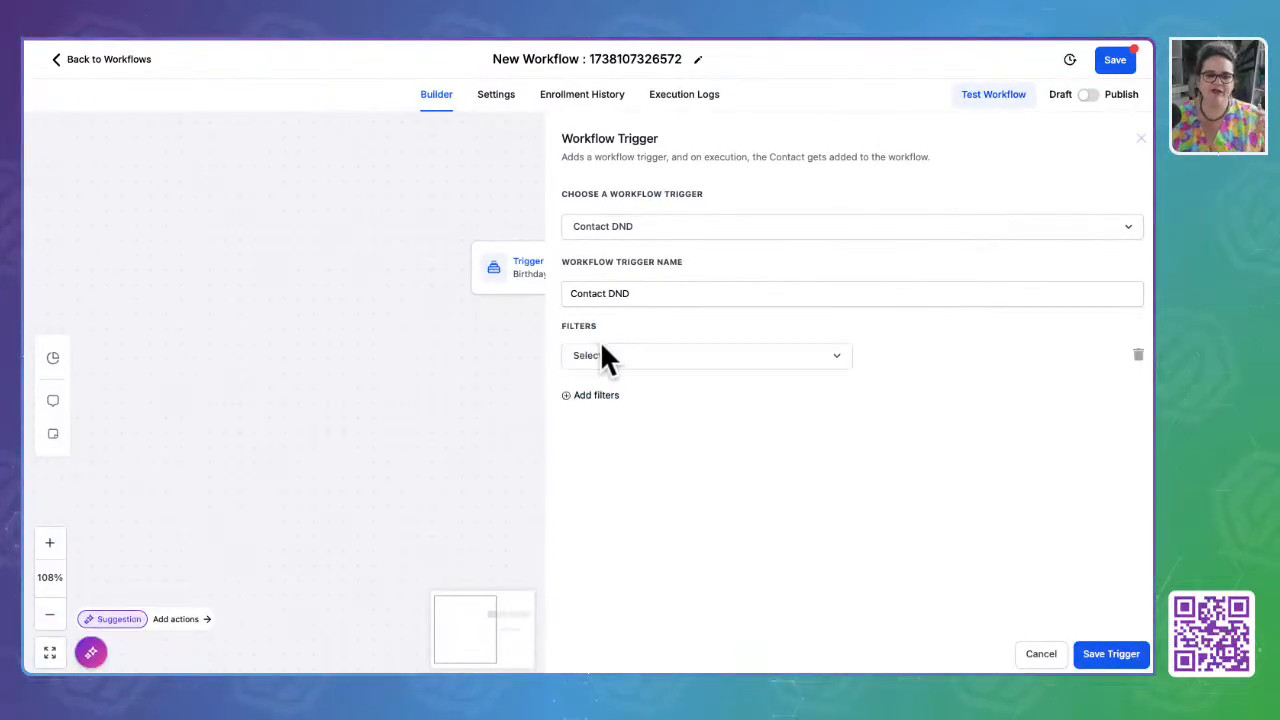
left_click(605, 355)
left_click(635, 453)
left_click(903, 358)
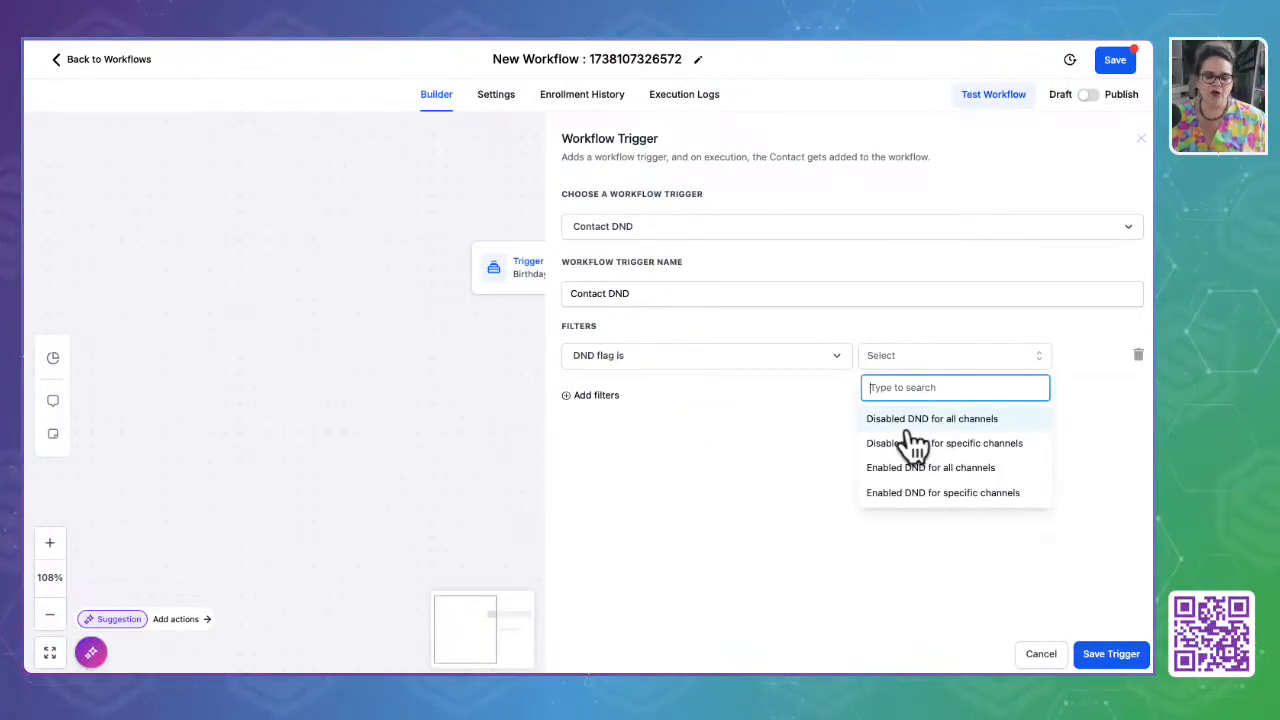
left_click(987, 447)
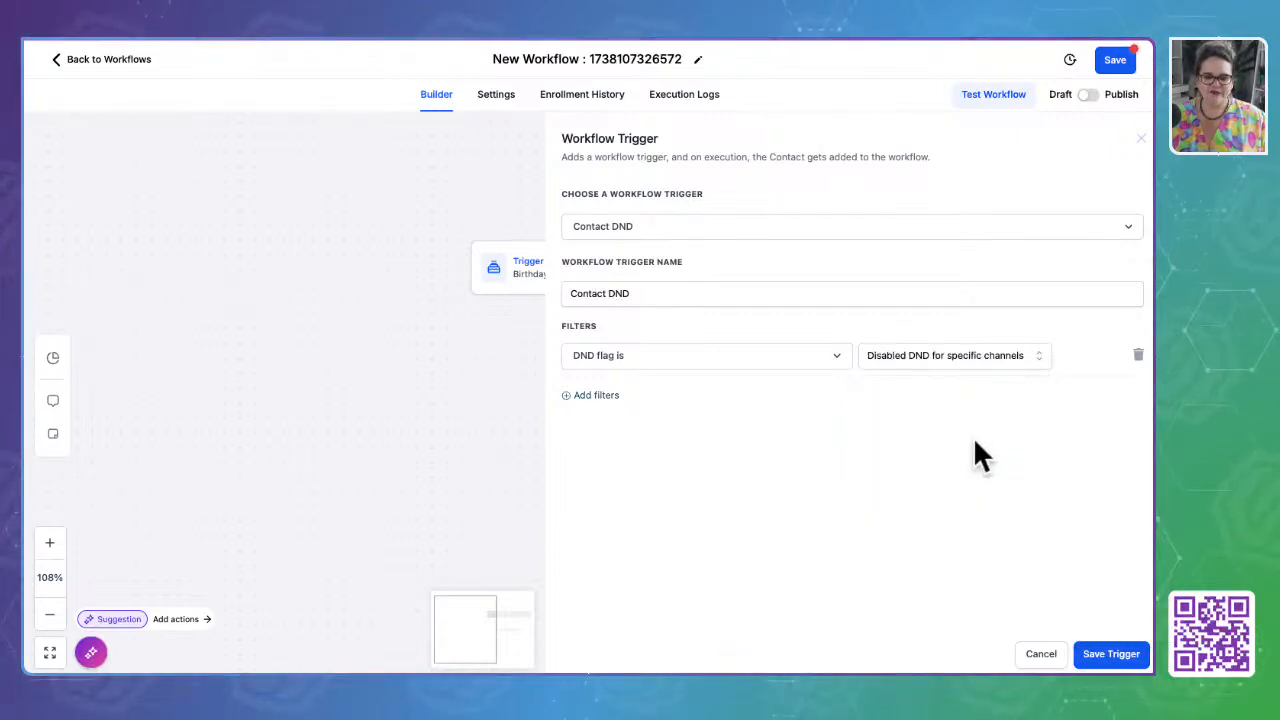
Add a DND Channel is filter to the Contact DND trigger and review the selectable channels
left_click(596, 396)
left_click(648, 398)
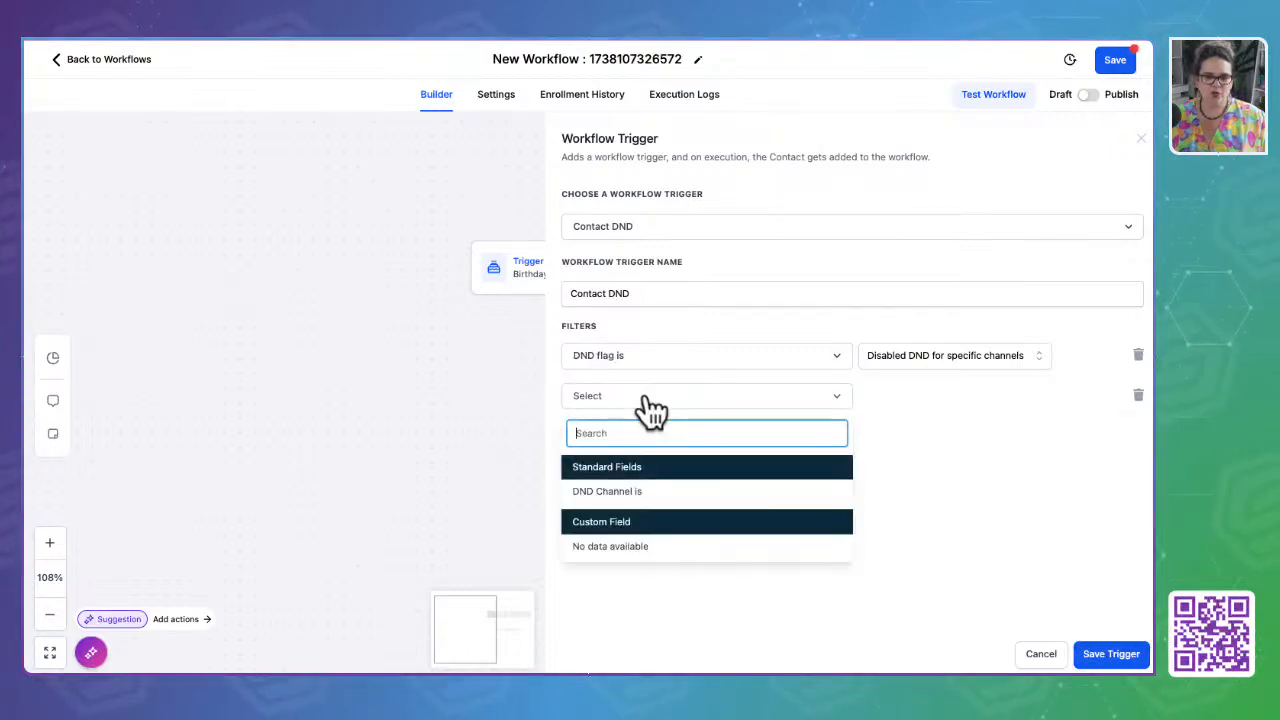
left_click(612, 491)
left_click(903, 396)
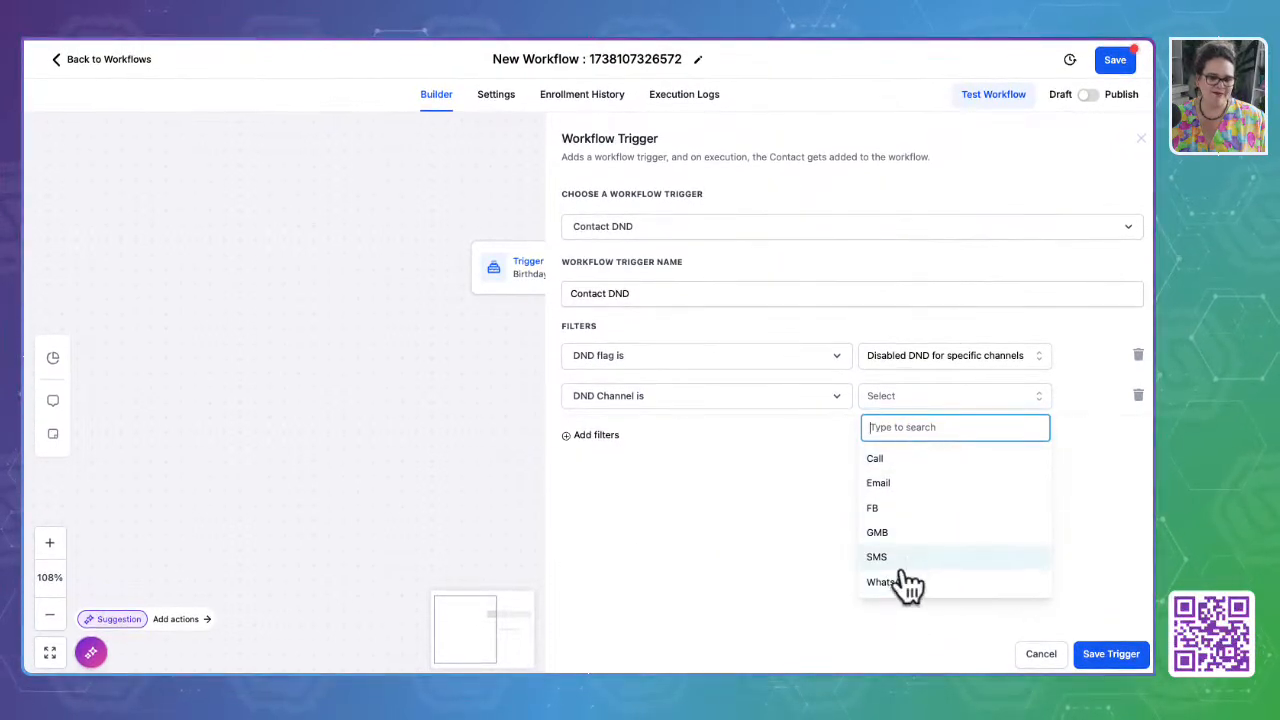
left_click(679, 500)
Try Disabled DND for all channels, switch the flag back to Disabled DND for specific channels, and discard the Contact DND trigger
left_click(964, 345)
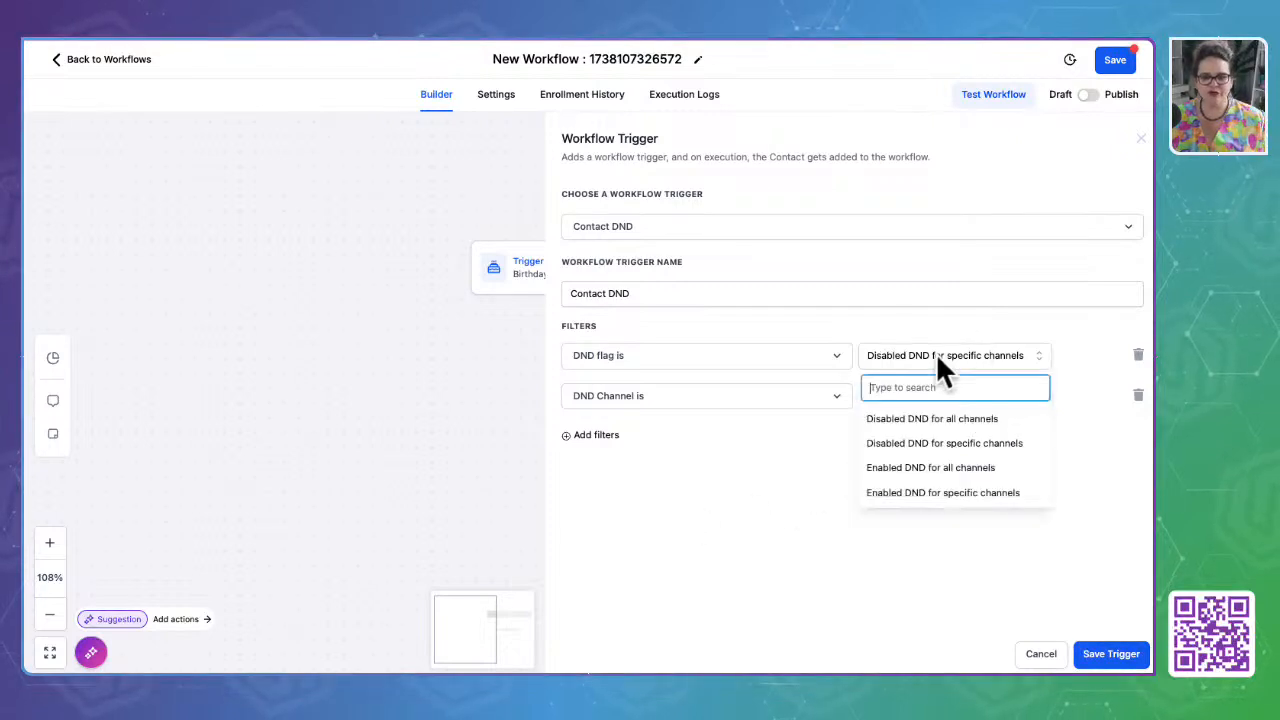
left_click(922, 420)
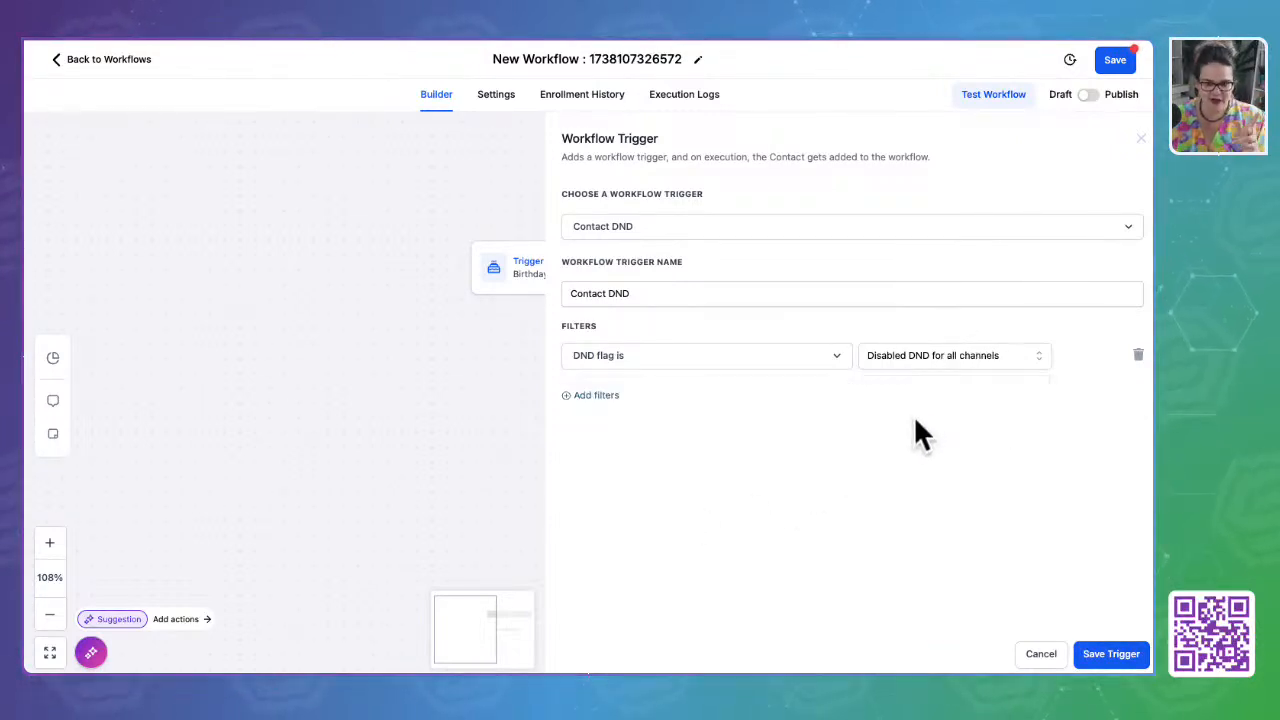
left_click(894, 356)
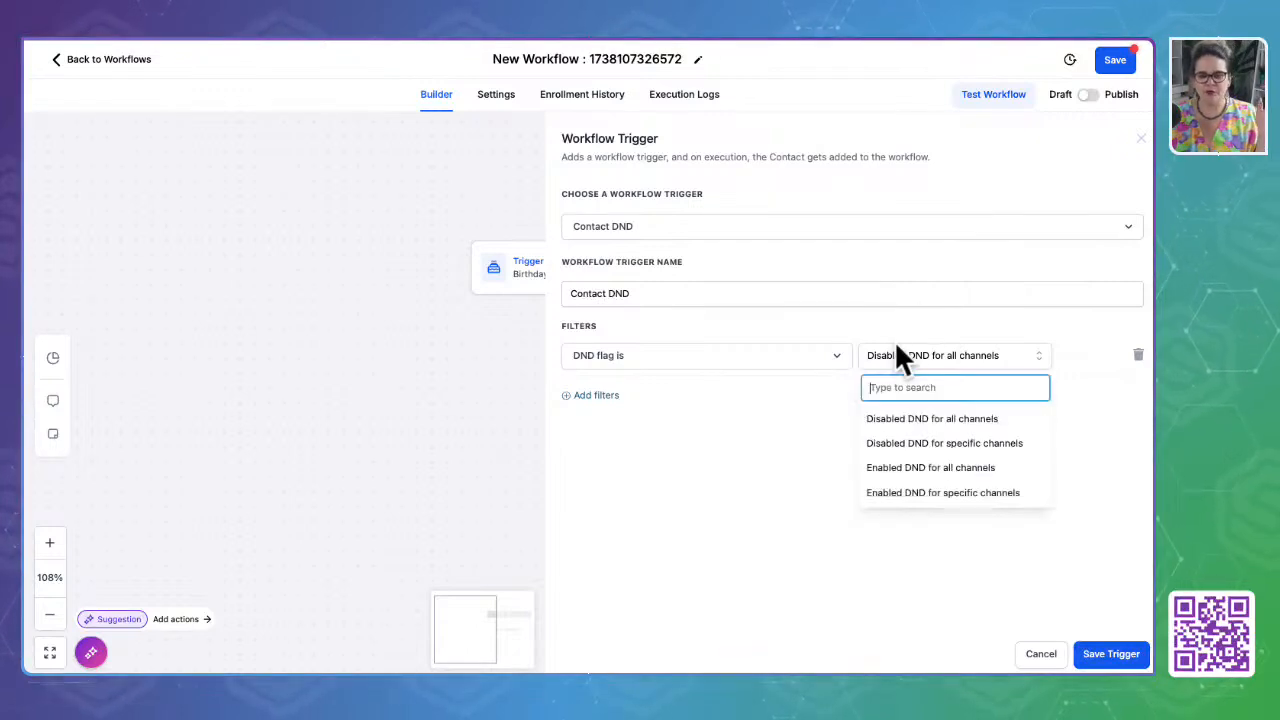
left_click(900, 445)
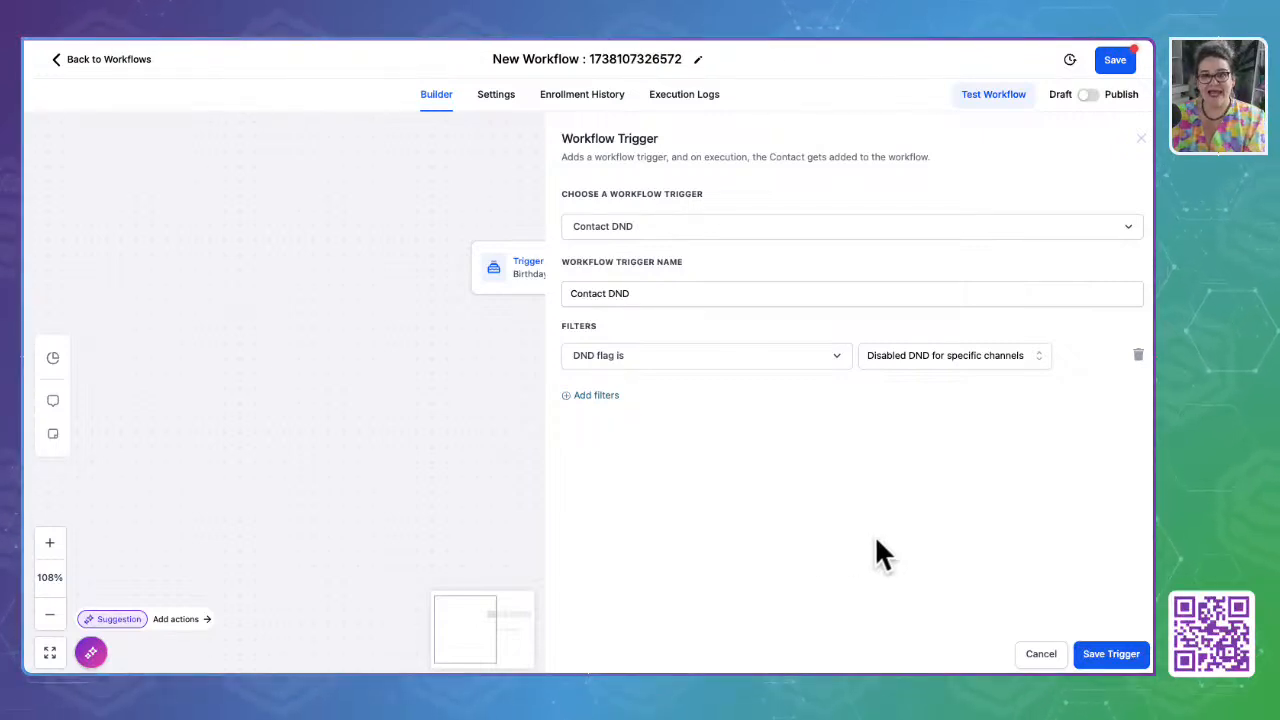
left_click(1050, 662)
left_click(758, 284)
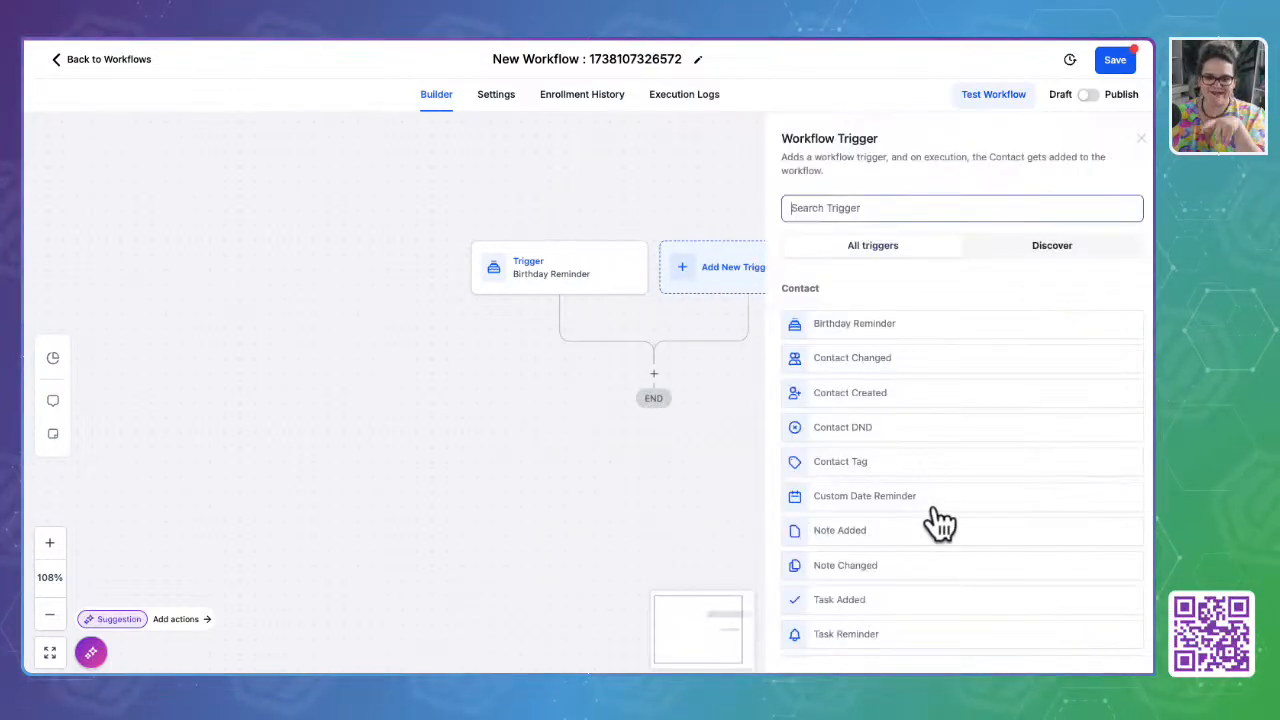
left_click(855, 430)
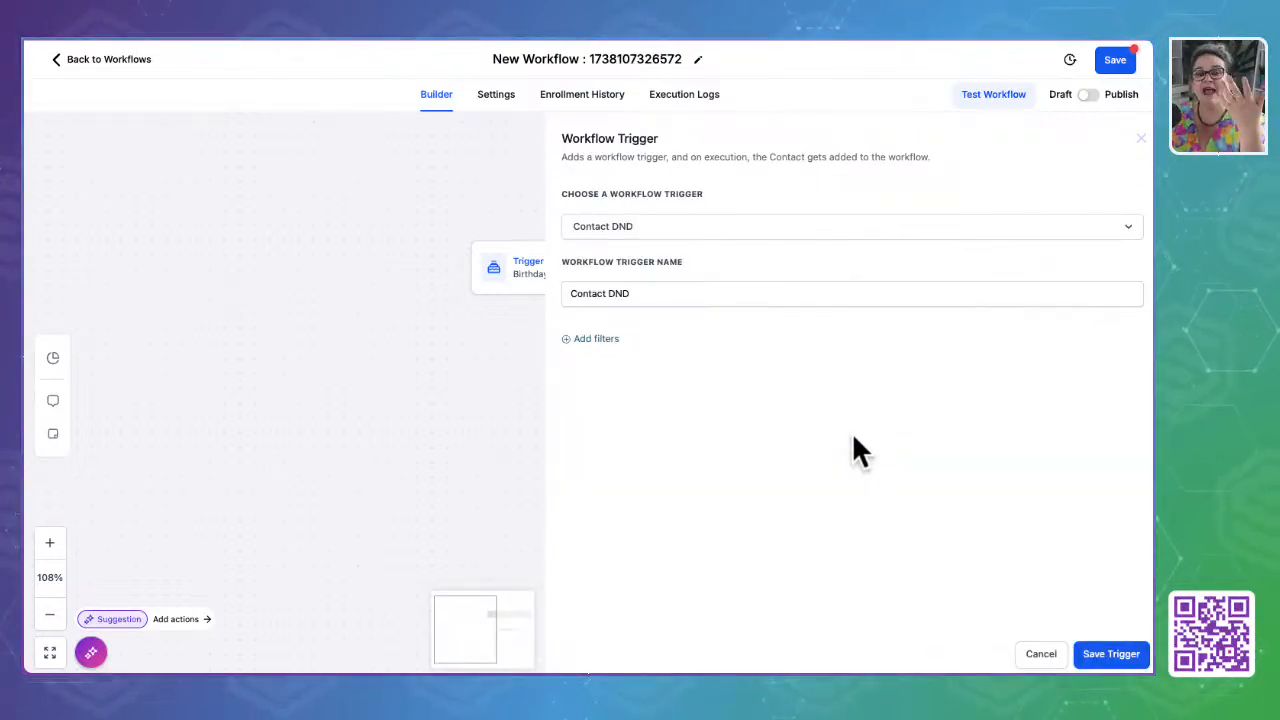
left_click(614, 294)
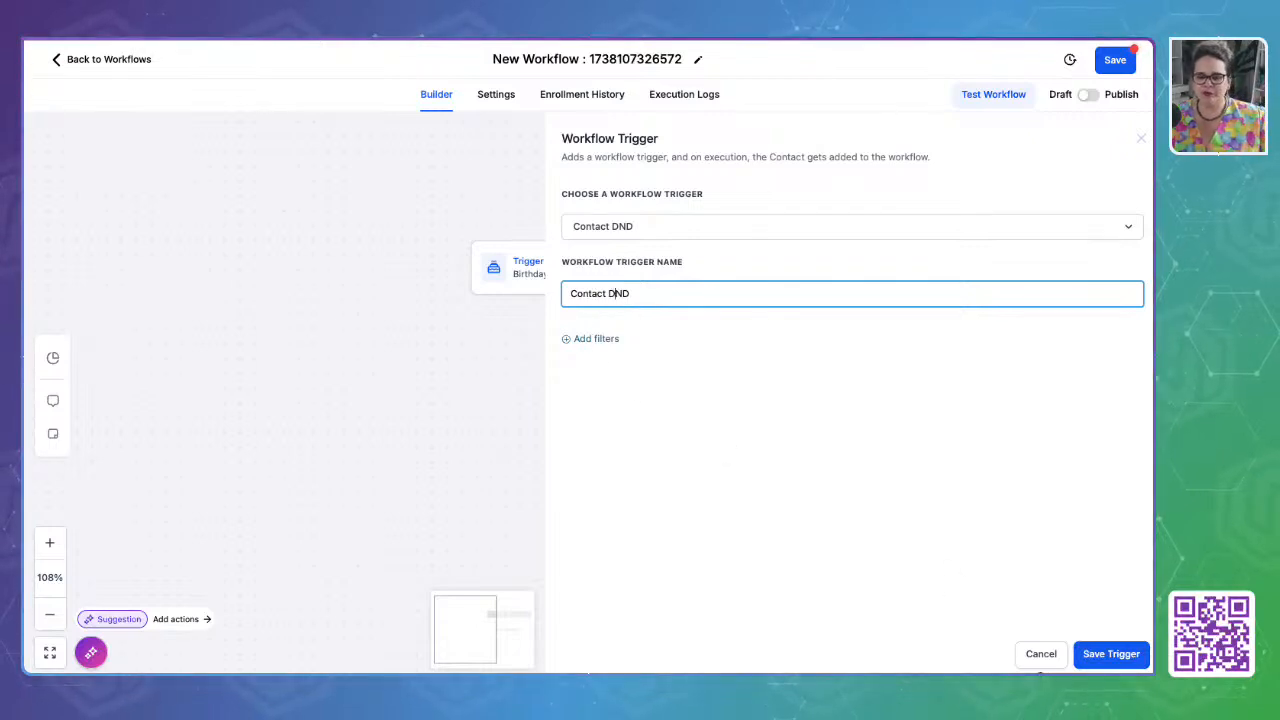
left_click(1041, 656)
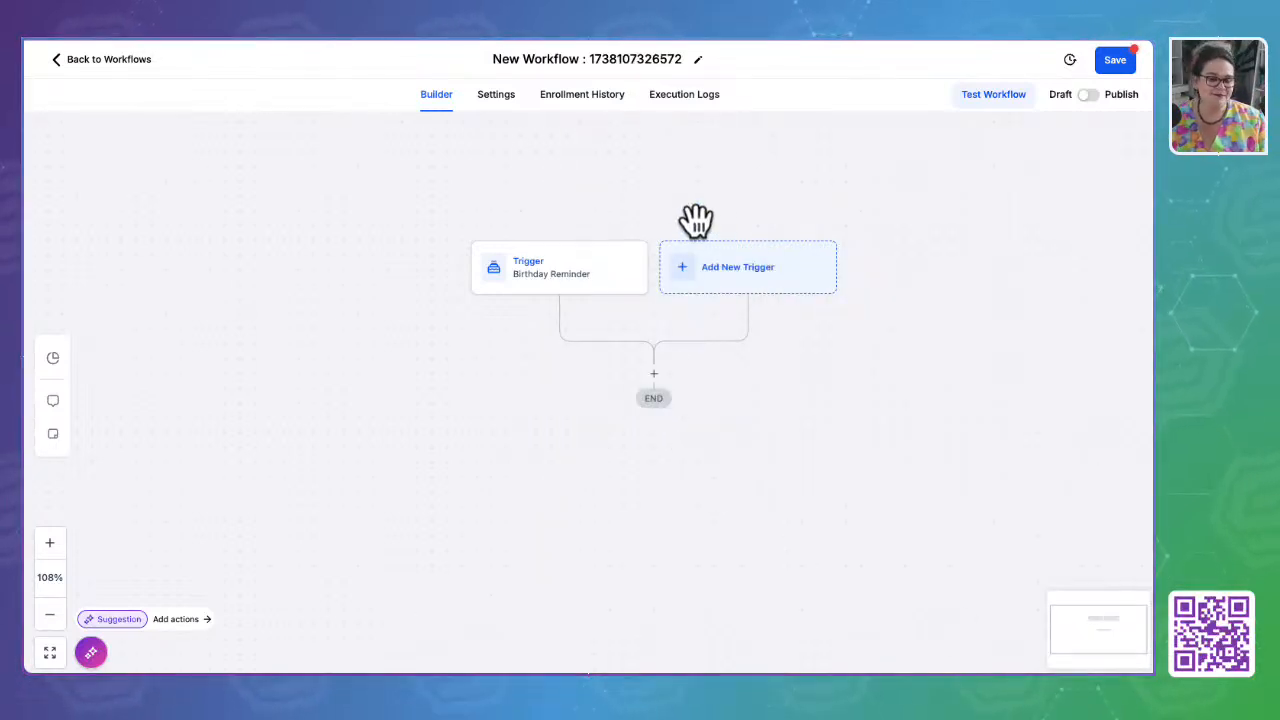
Examine the contact and event triggers available for the workflow, from Birthday Reminder through to the form, link and video events
left_click(752, 280)
scroll(925, 472, "down", 2)
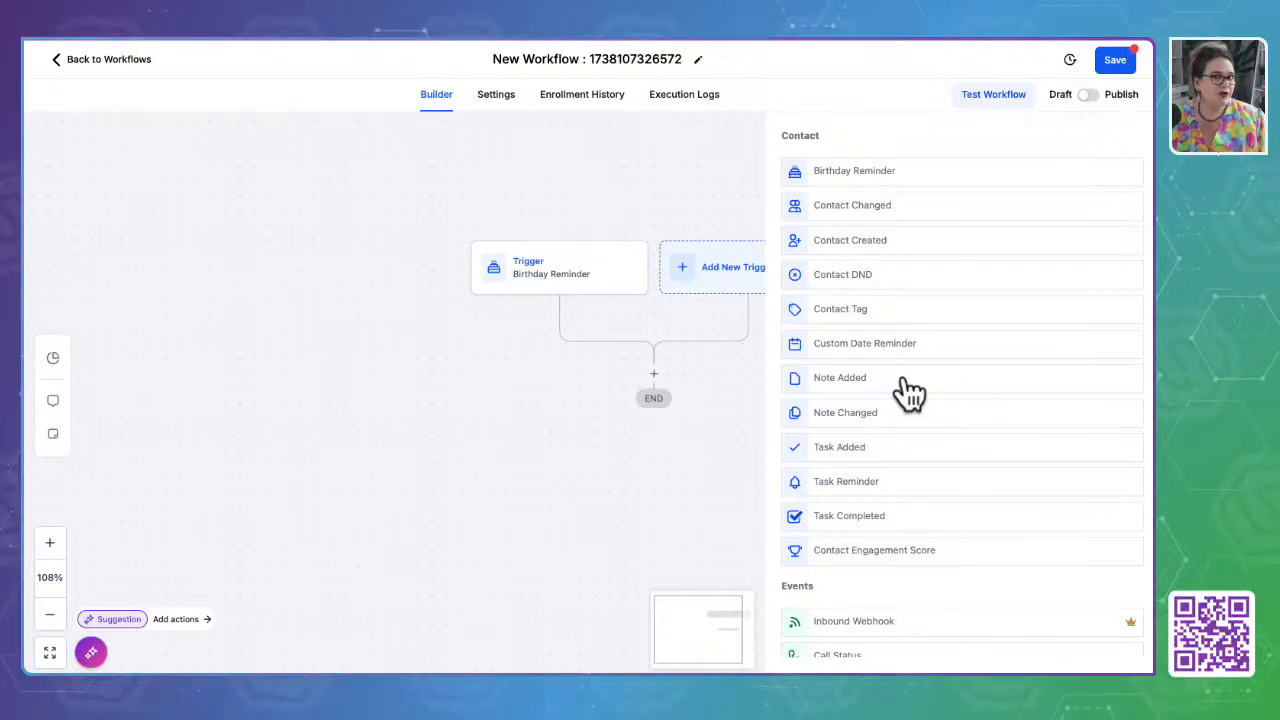
scroll(910, 392, "down", 1)
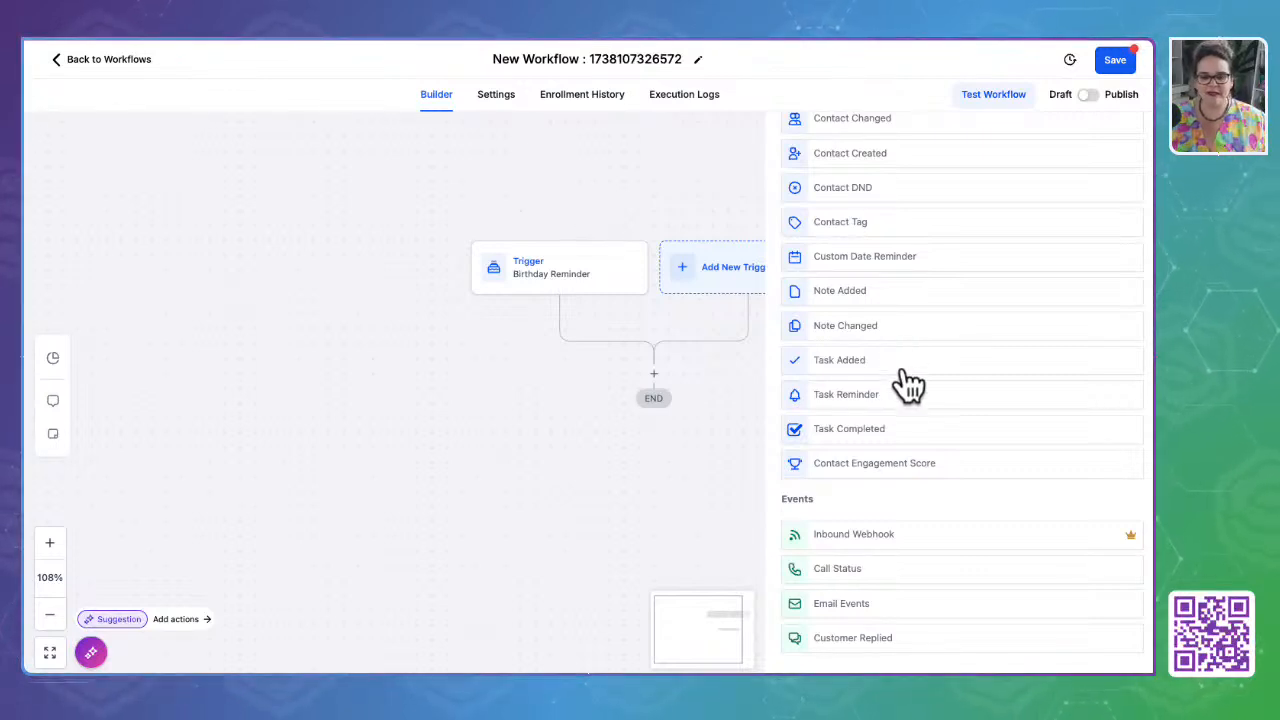
scroll(908, 385, "down", 1)
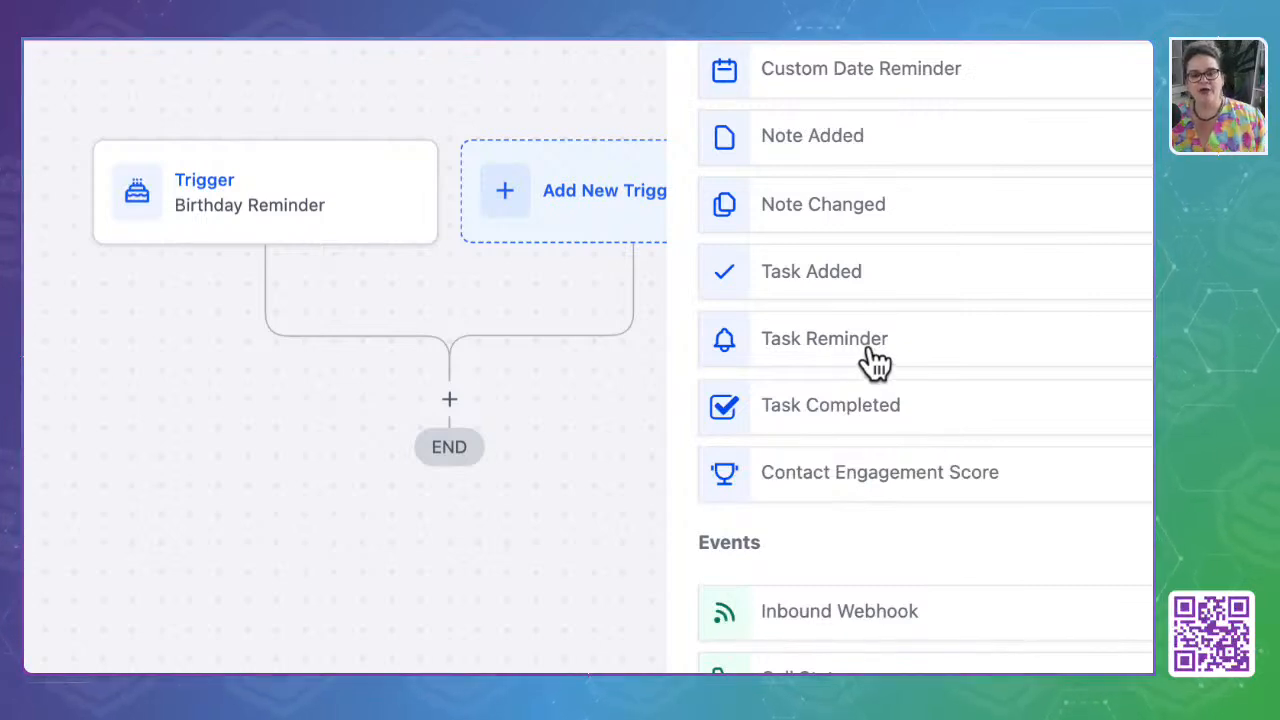
scroll(873, 362, "down", 2)
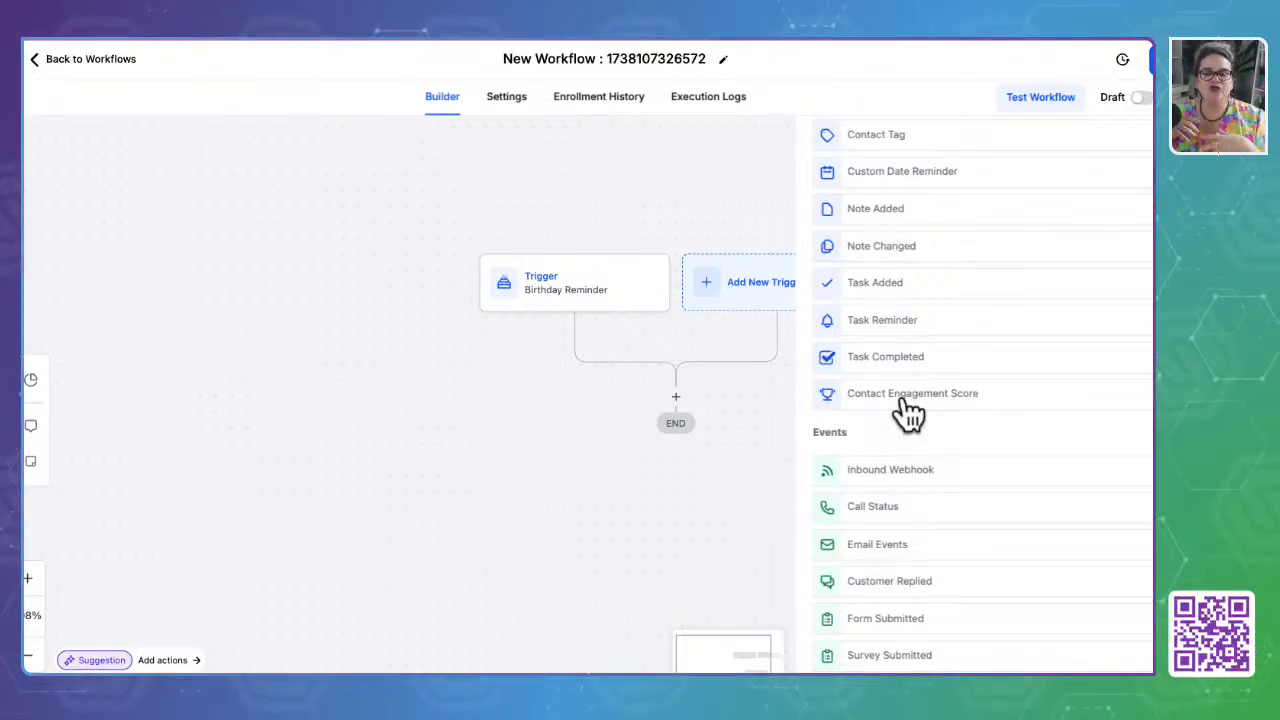
scroll(898, 428, "down", 3)
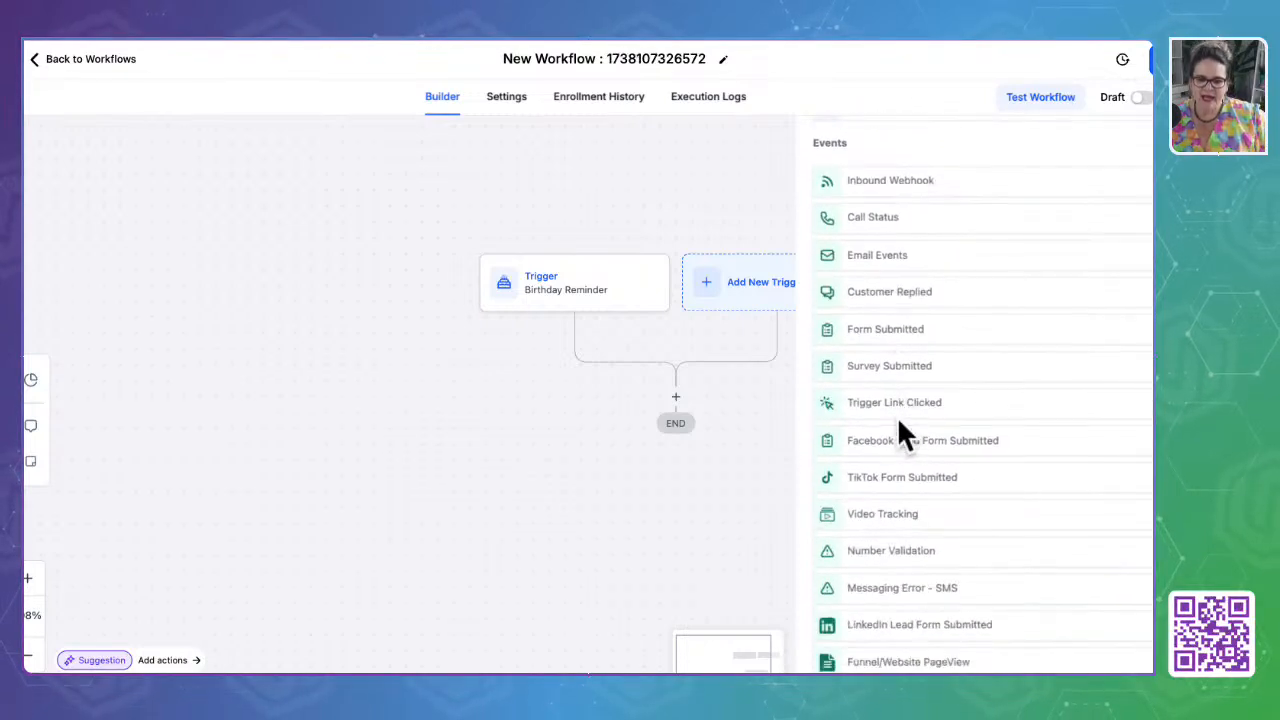
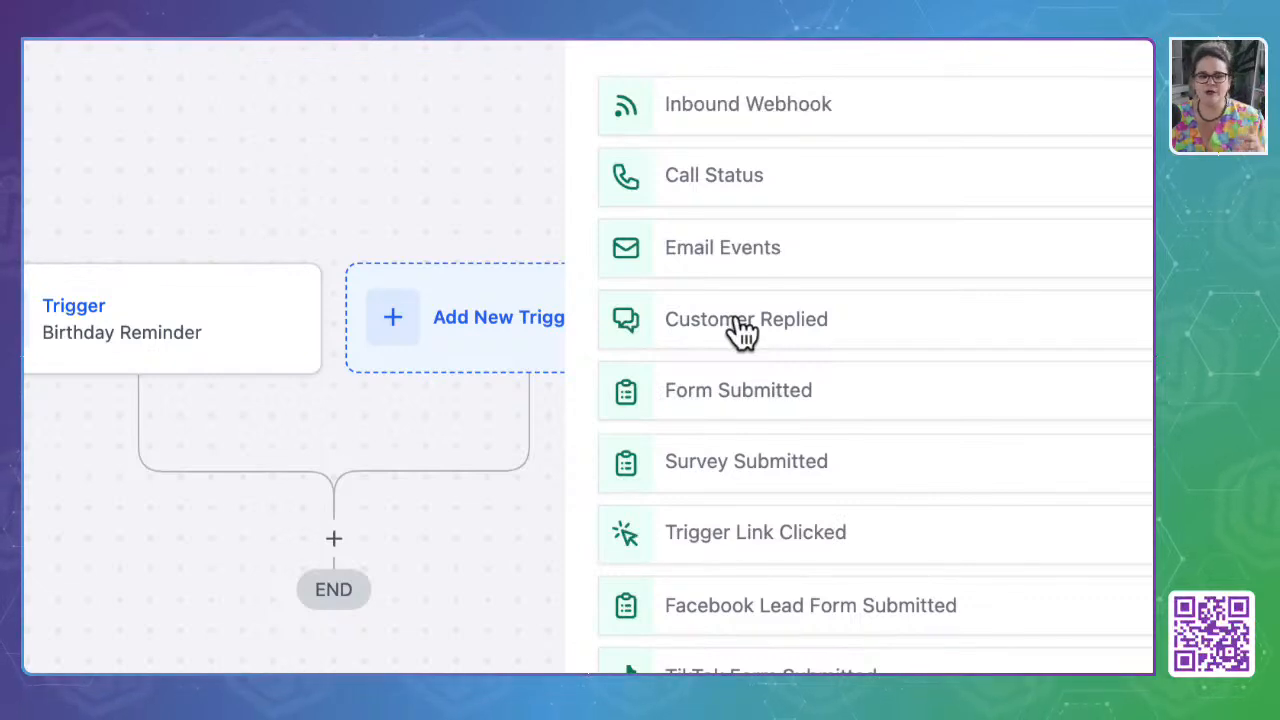
scroll(741, 333, "down", 2)
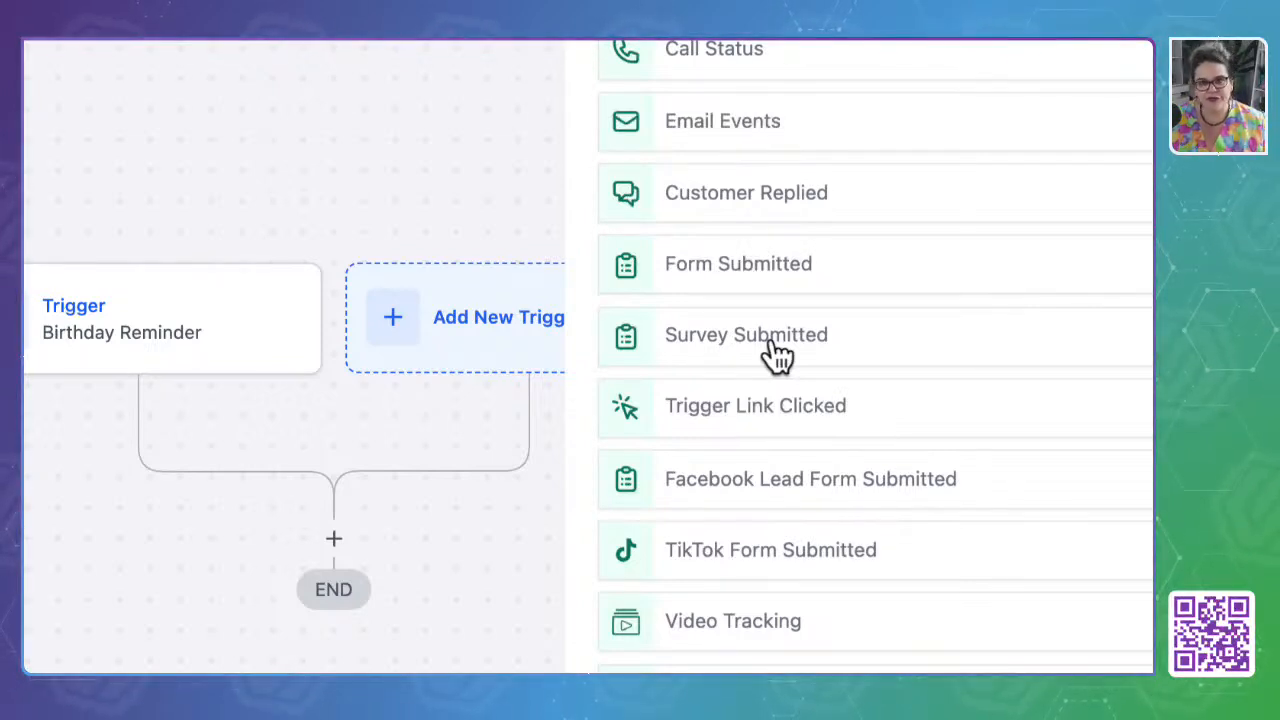
scroll(774, 345, "down", 2)
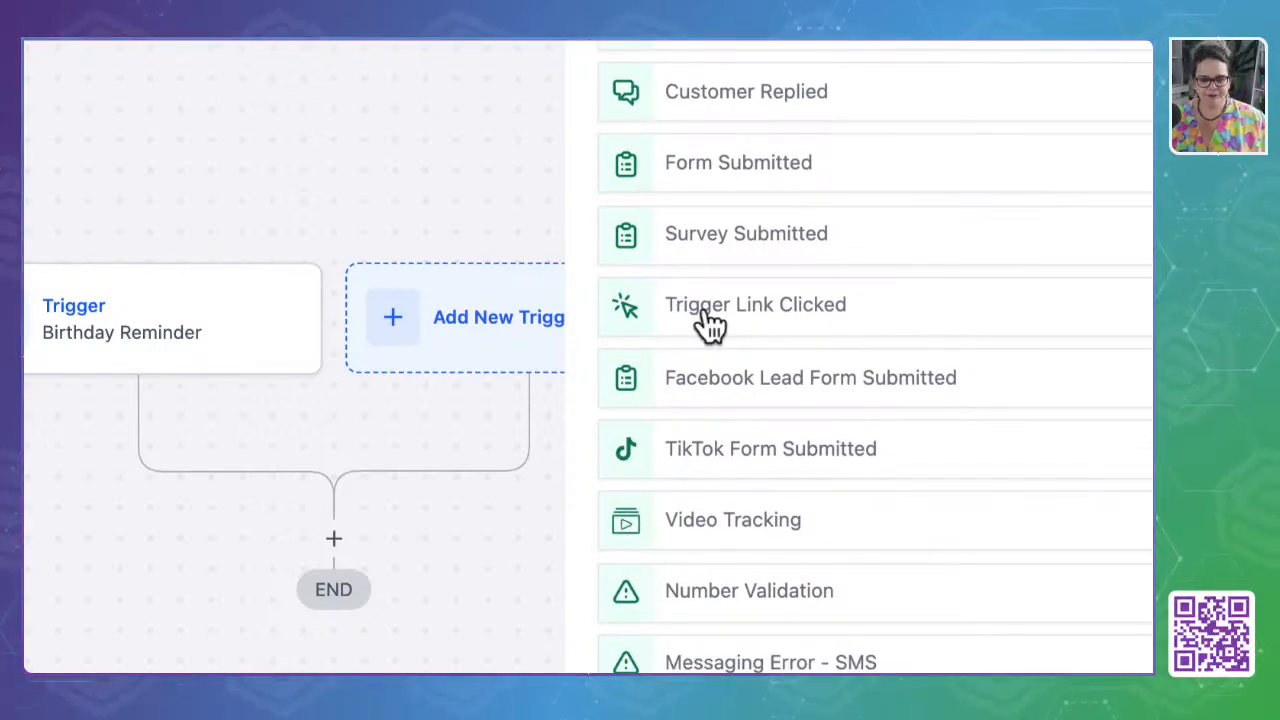
scroll(710, 325, "down", 1)
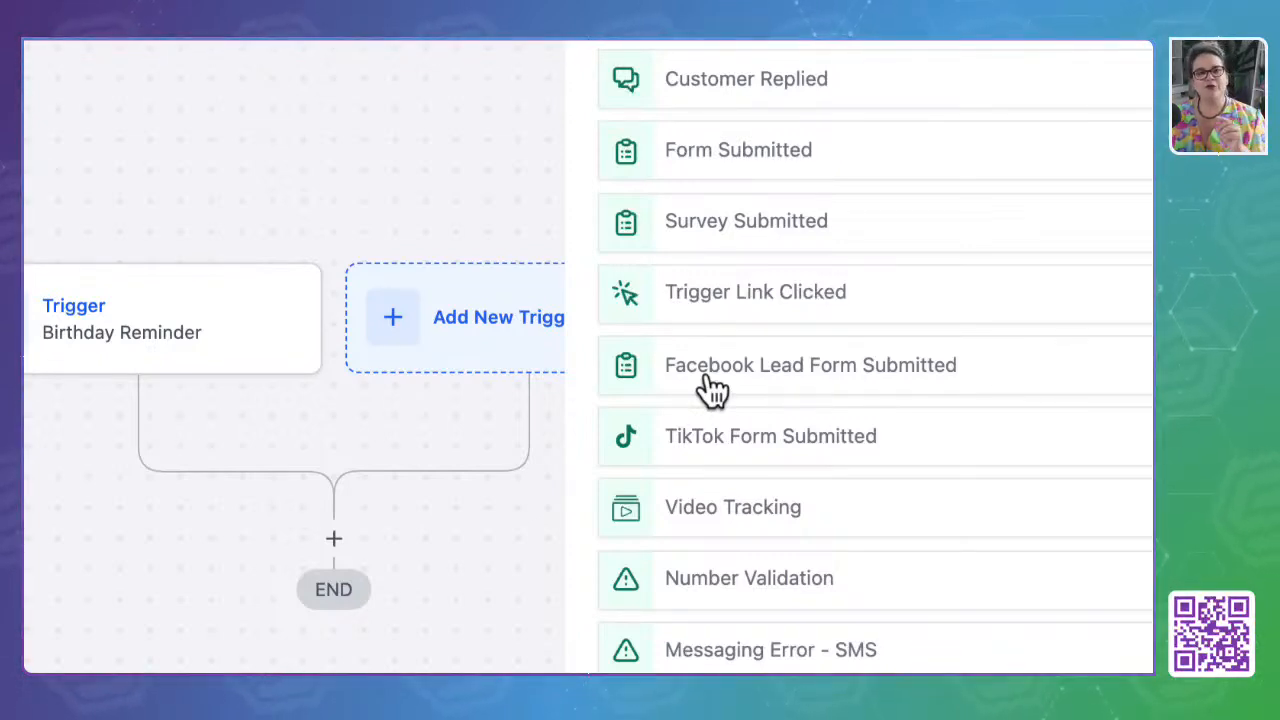
scroll(712, 390, "down", 3)
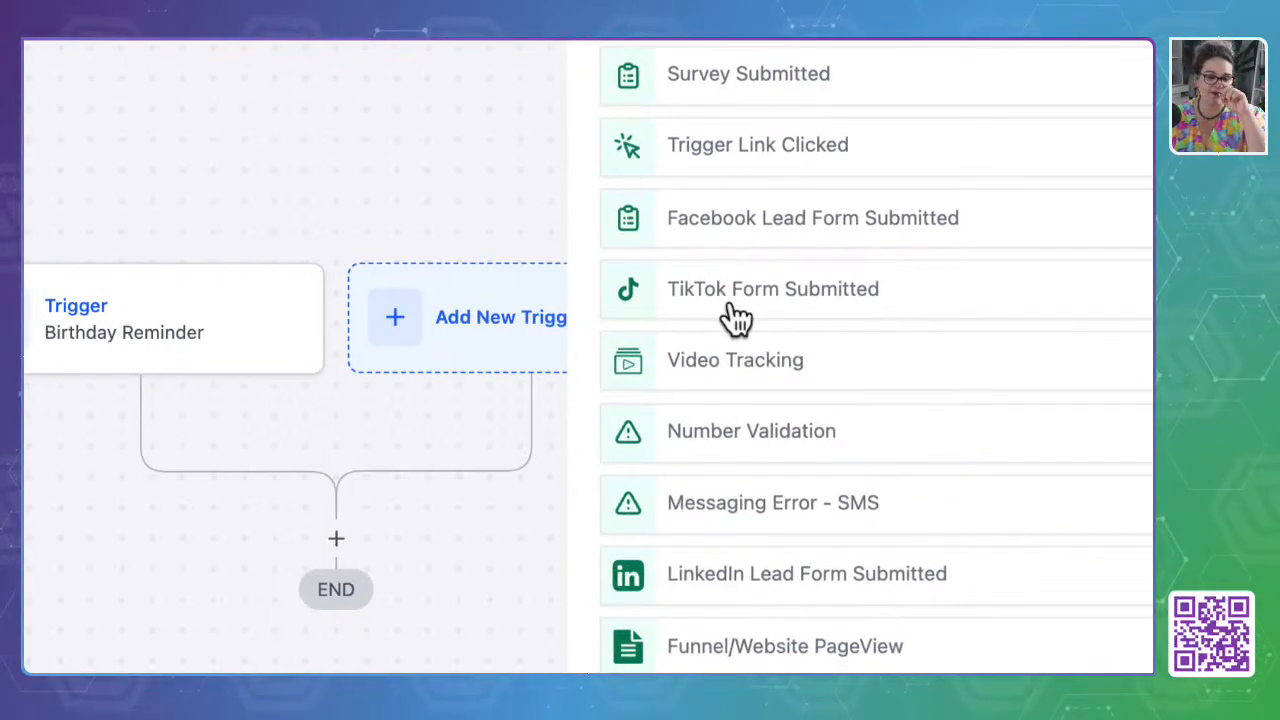
scroll(735, 318, "down", 2)
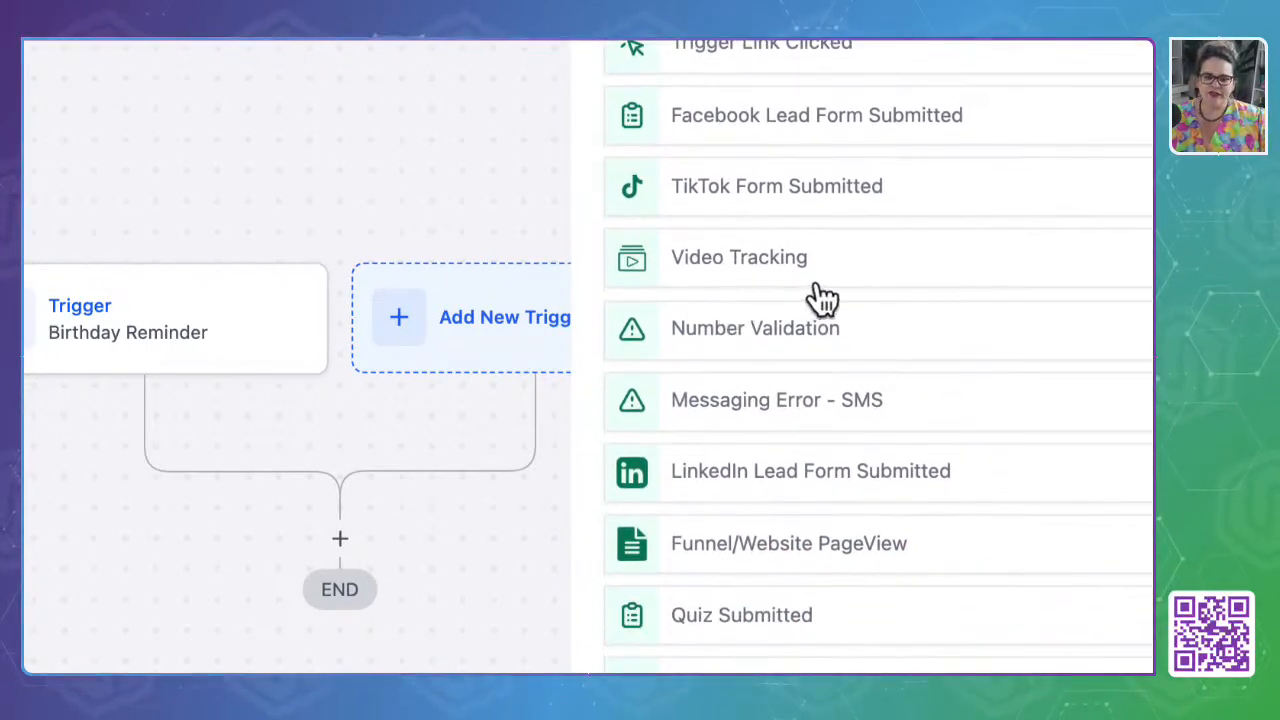
Try Video Tracking as the second trigger with a Video duration (%) filter, review the filter's operators, and discard the trigger
left_click(724, 280)
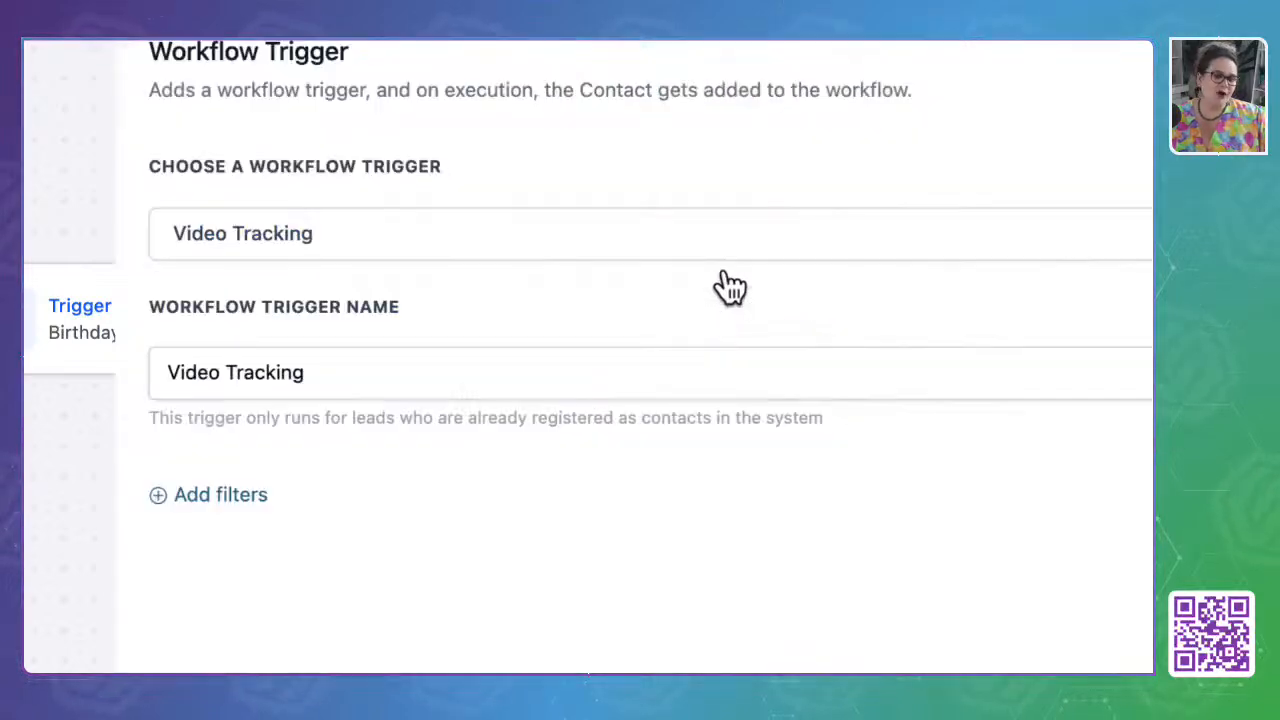
left_click(222, 495)
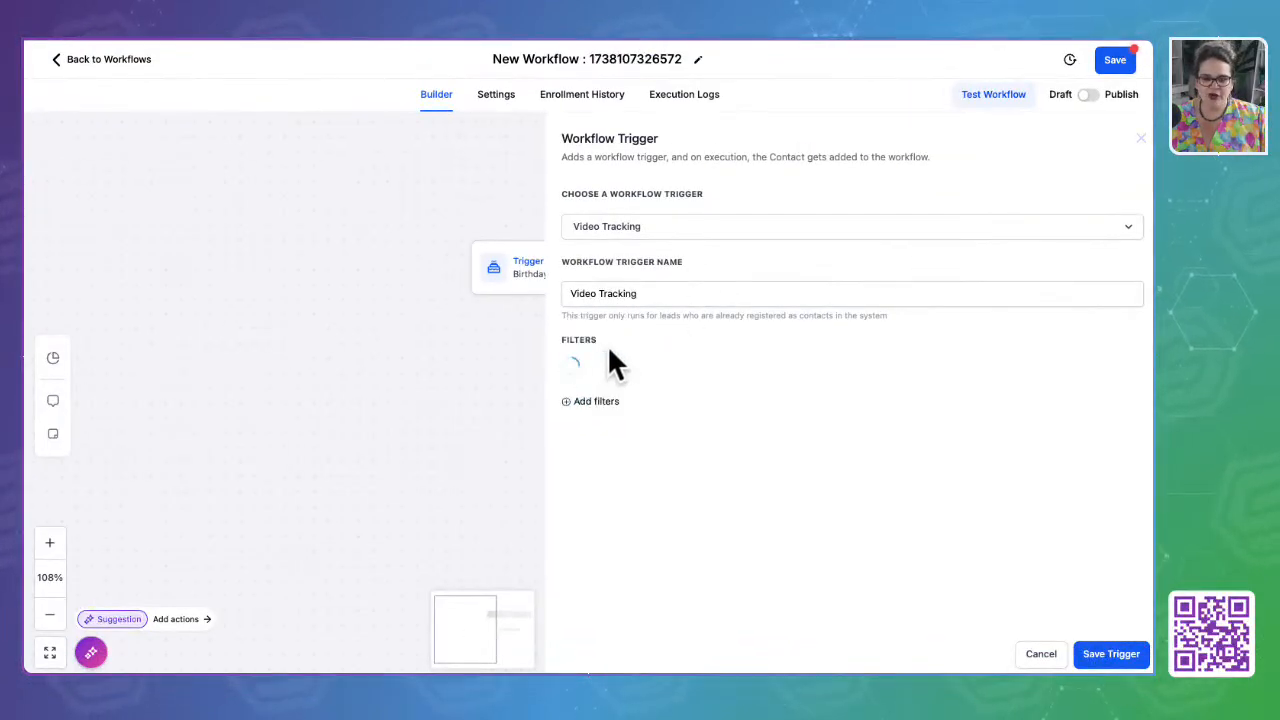
left_click(628, 370)
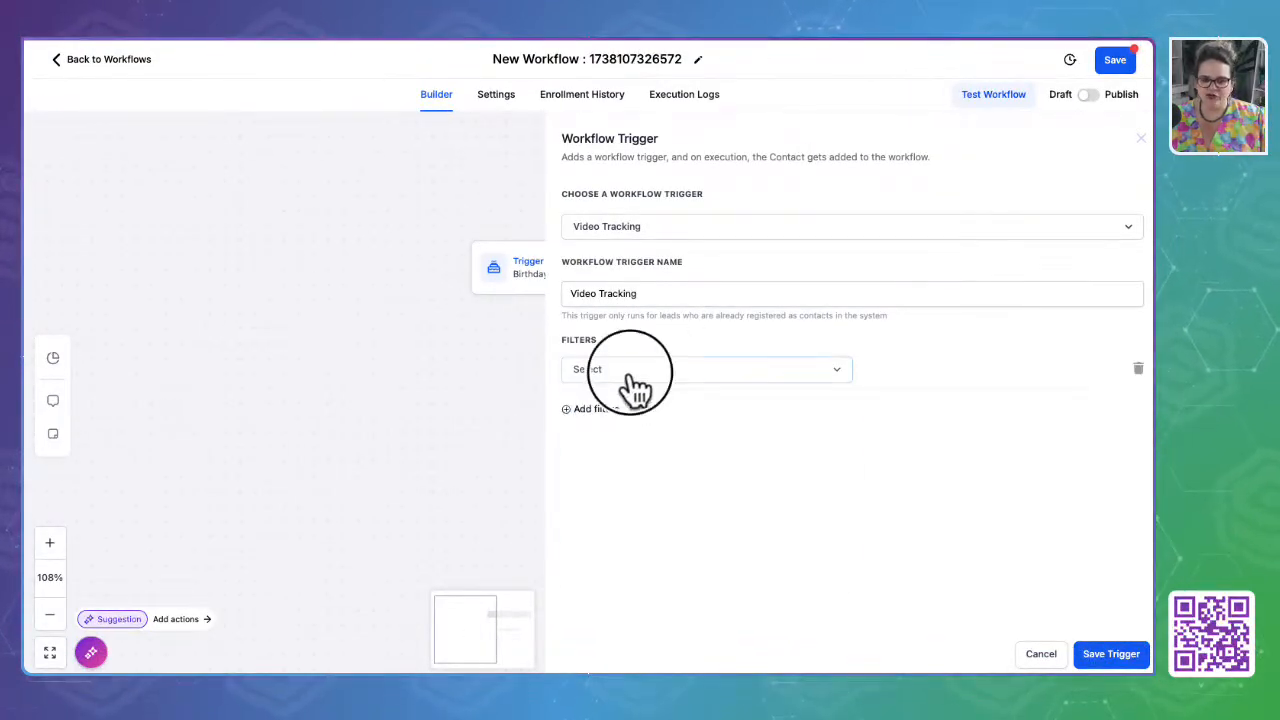
left_click(603, 514)
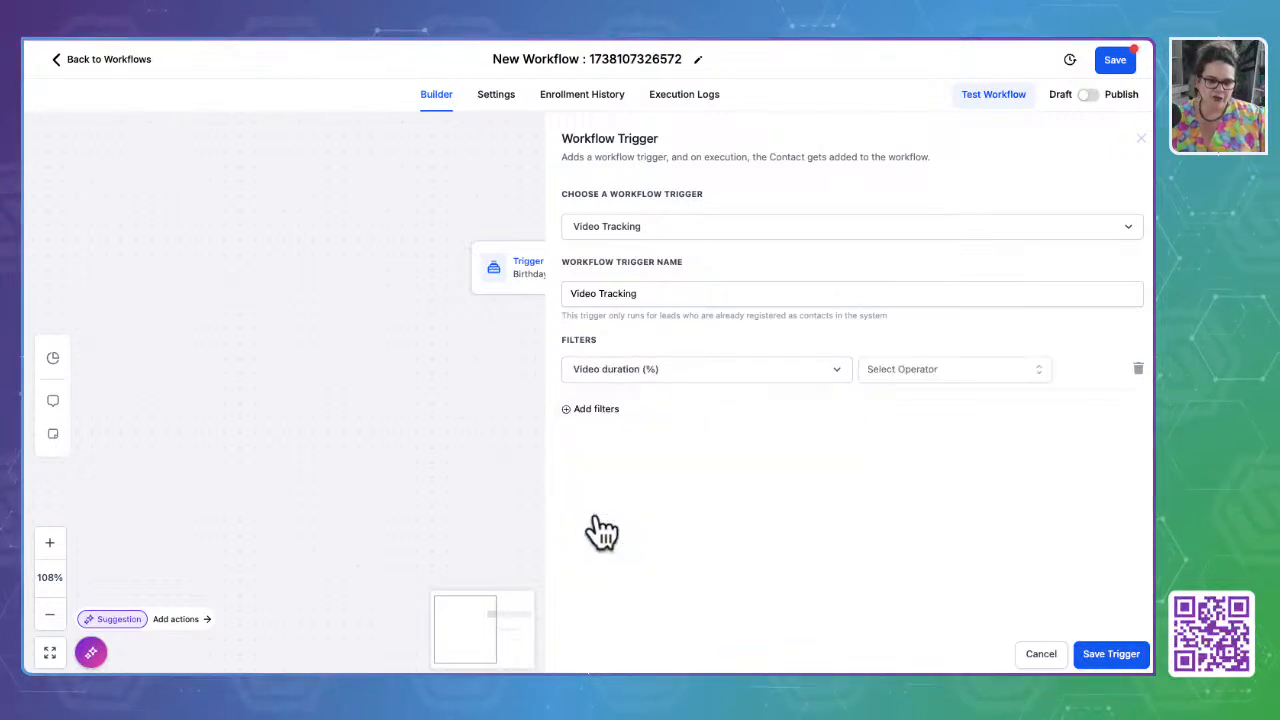
left_click(907, 369)
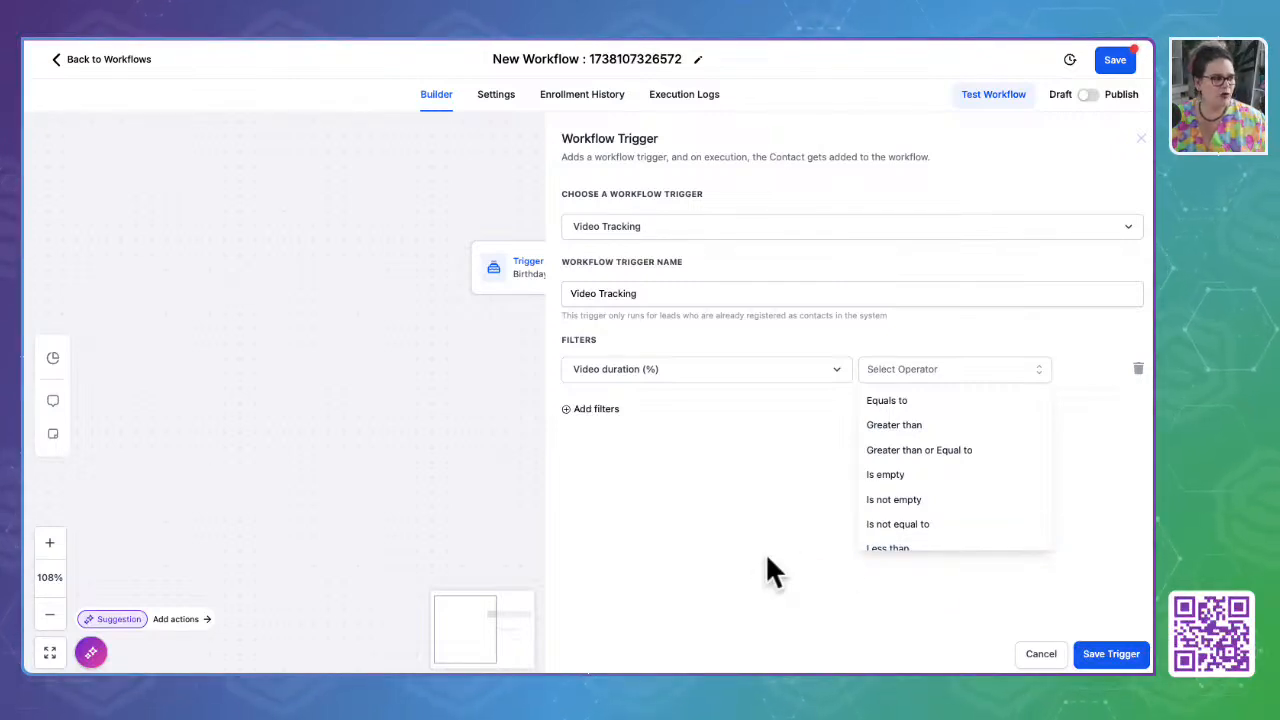
left_click(1046, 656)
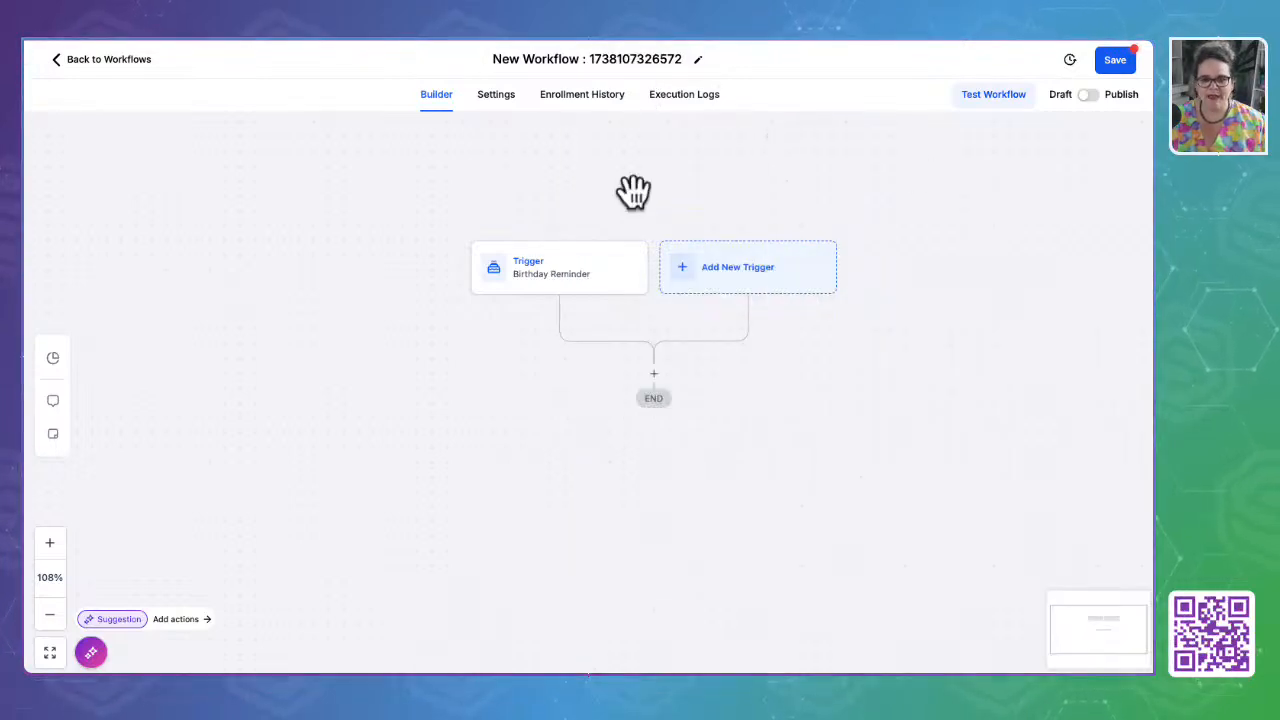
Examine the remaining event triggers available for the workflow, along with the appointment, opportunity and affiliate triggers
left_click(786, 282)
scroll(917, 492, "down", 10)
scroll(918, 495, "up", 8)
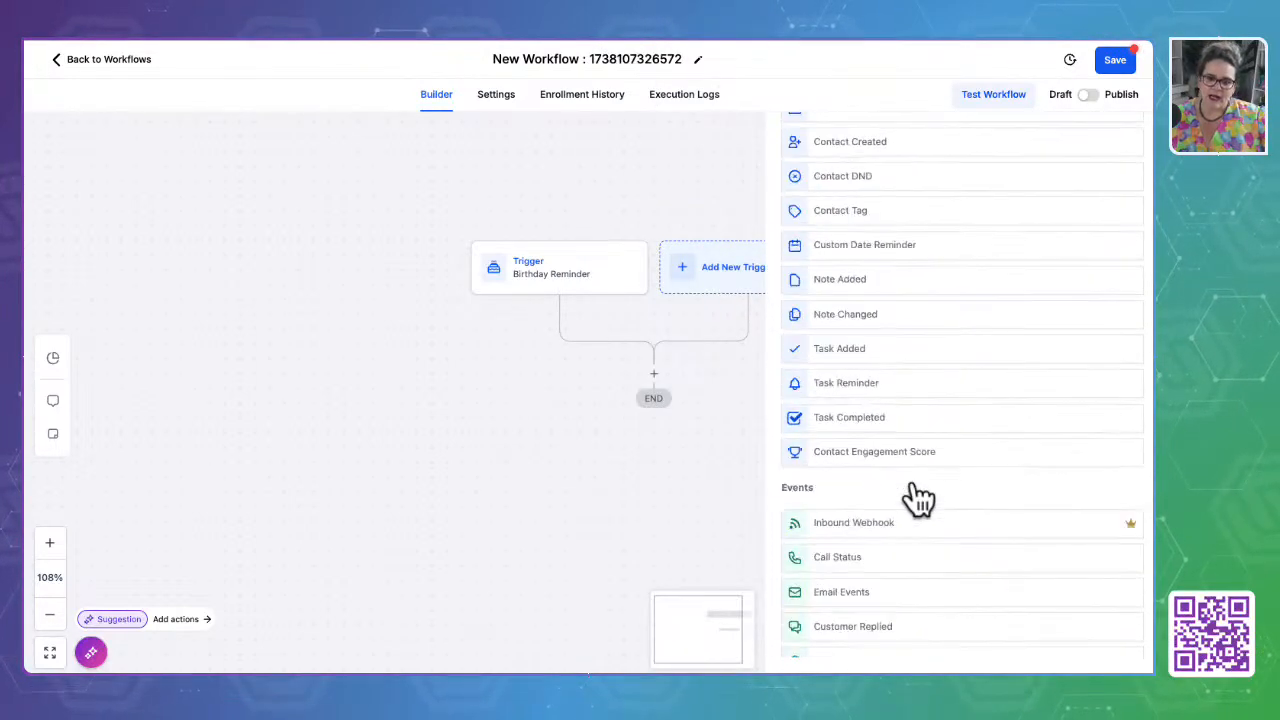
scroll(918, 495, "down", 9)
scroll(918, 495, "down", 3)
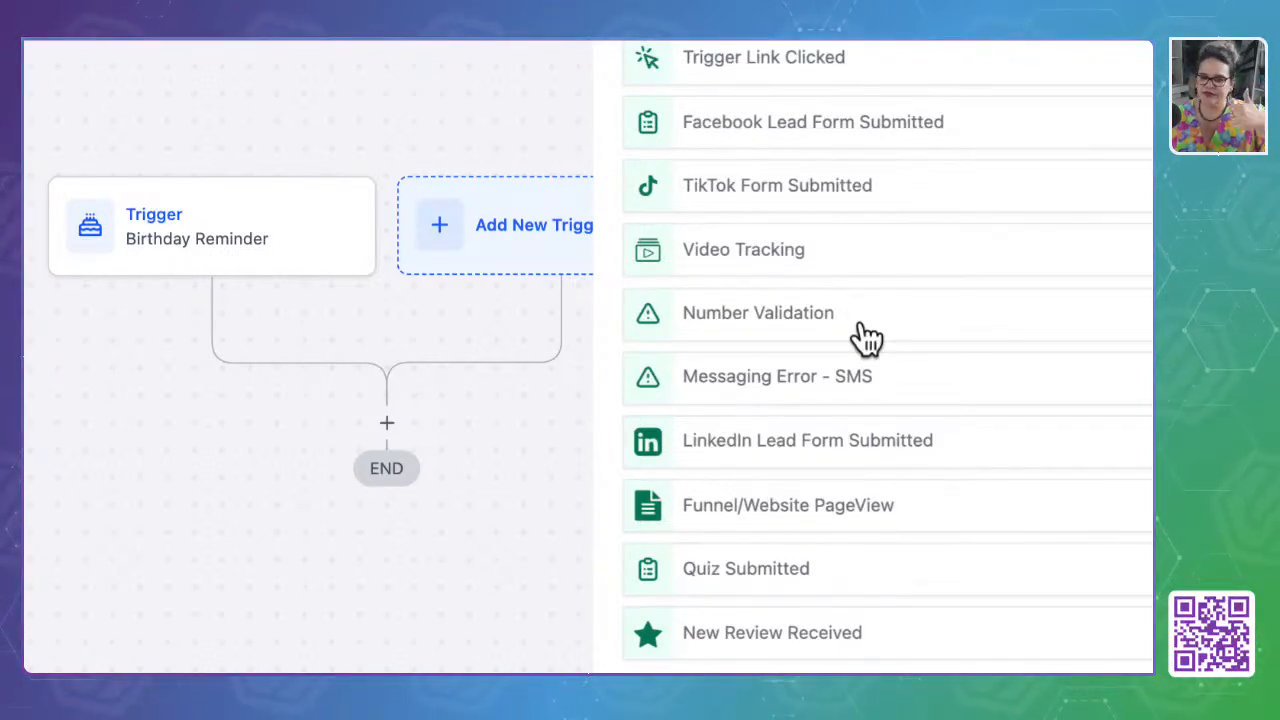
scroll(866, 338, "down", 5)
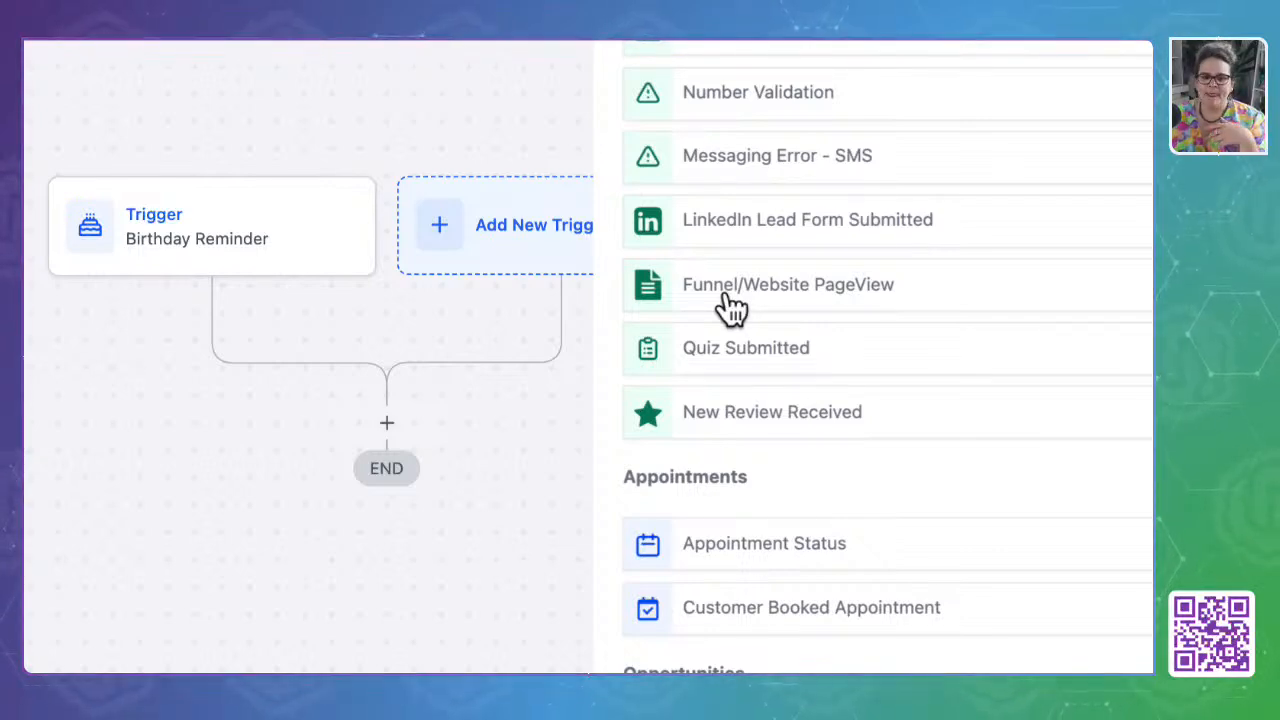
scroll(731, 310, "down", 1)
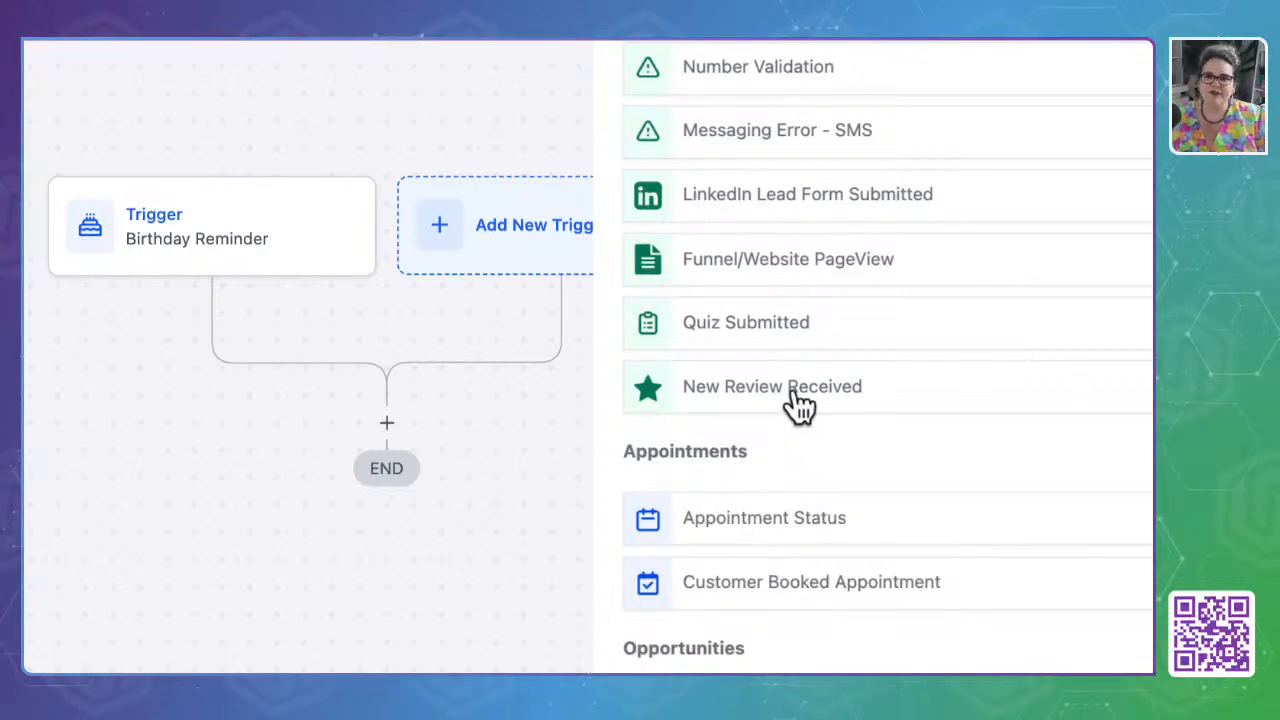
scroll(800, 406, "down", 3)
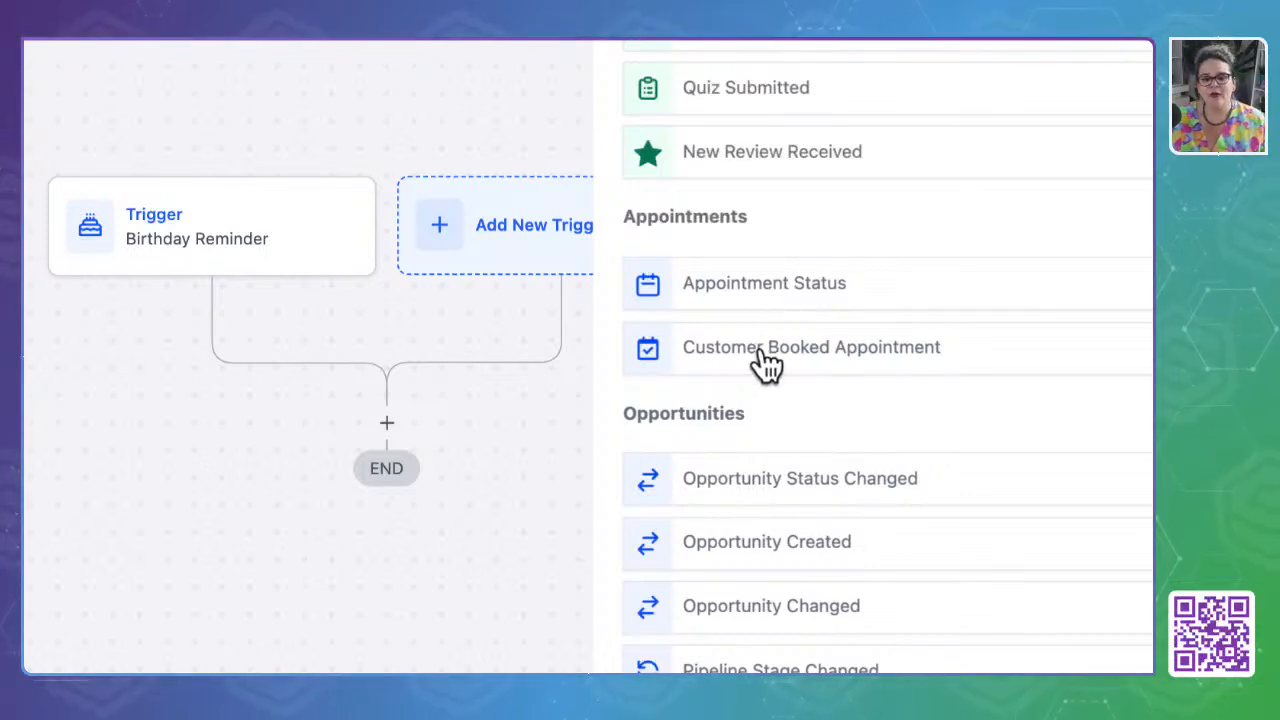
scroll(766, 366, "down", 3)
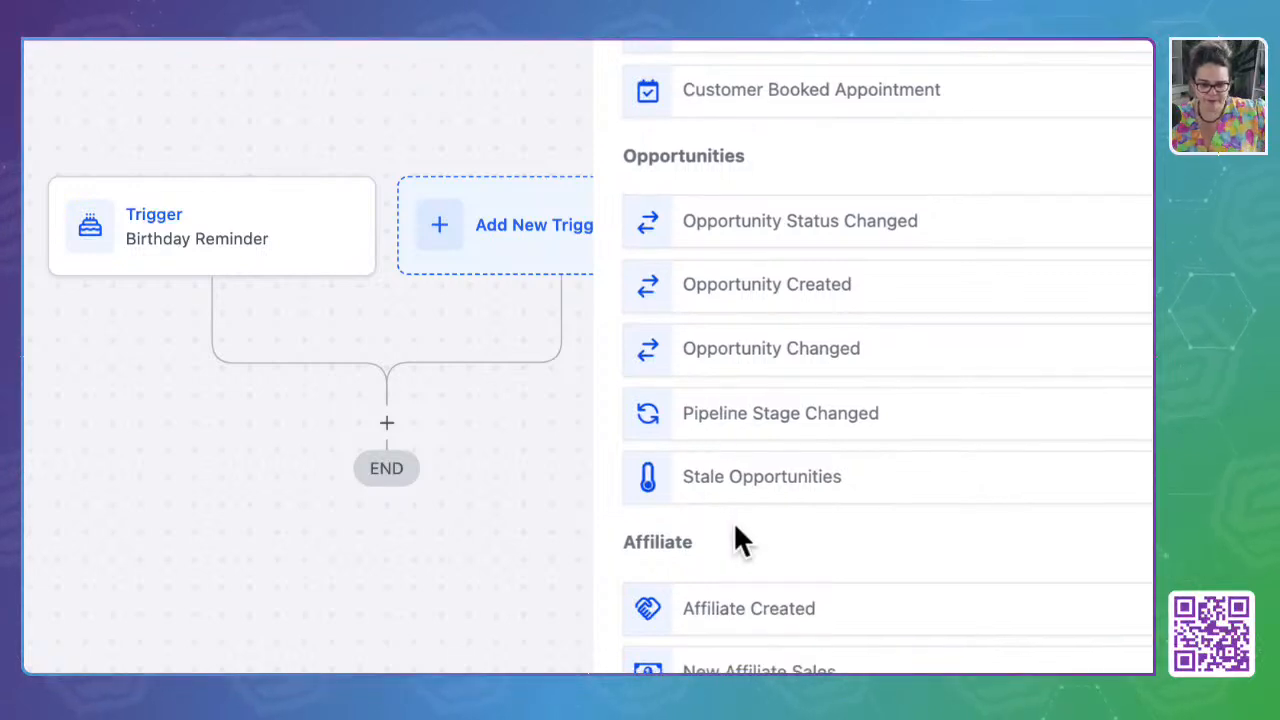
scroll(733, 521, "down", 1)
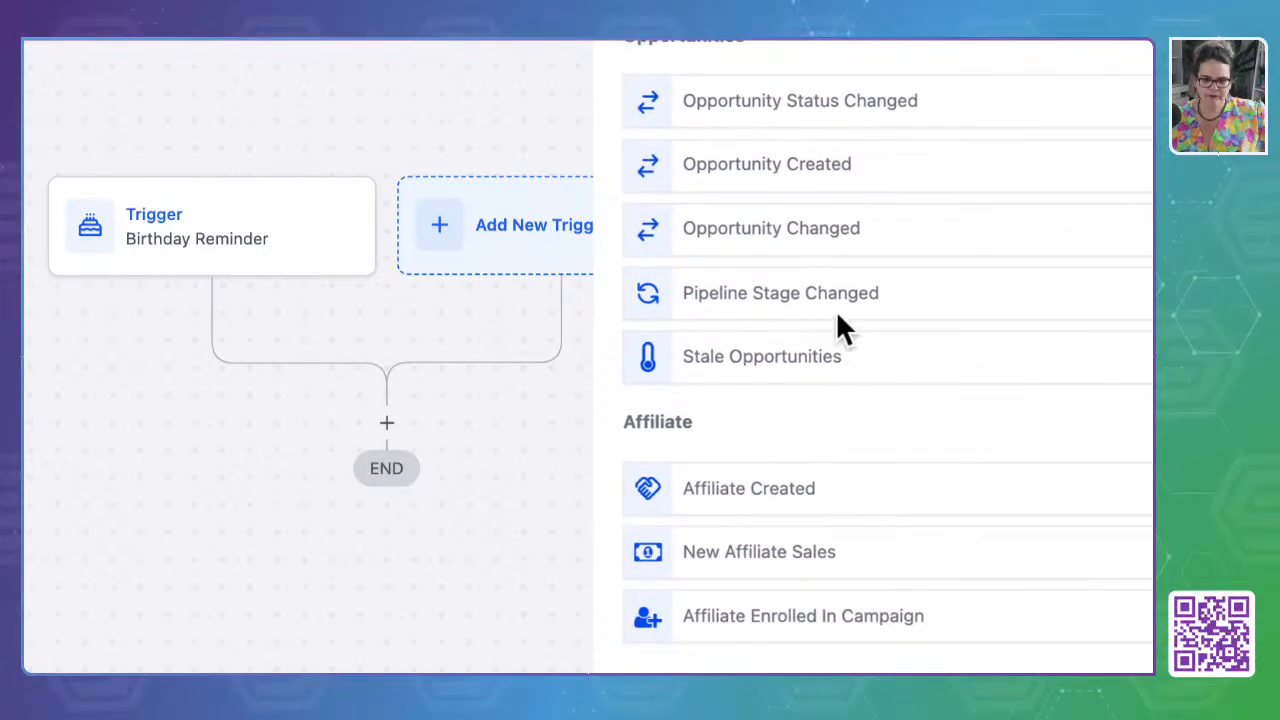
Choose Stale Opportunities as the second trigger and filter it by In pipeline Follow-Up Pipeline
left_click(788, 368)
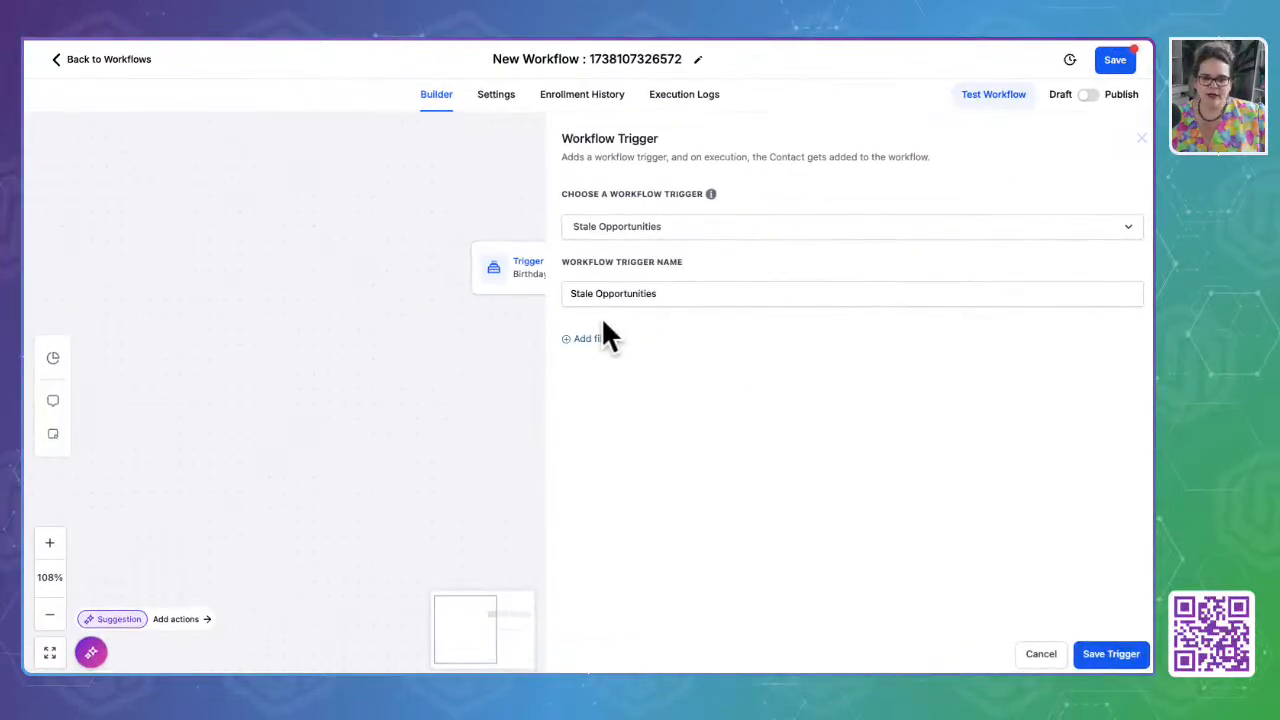
left_click(589, 355)
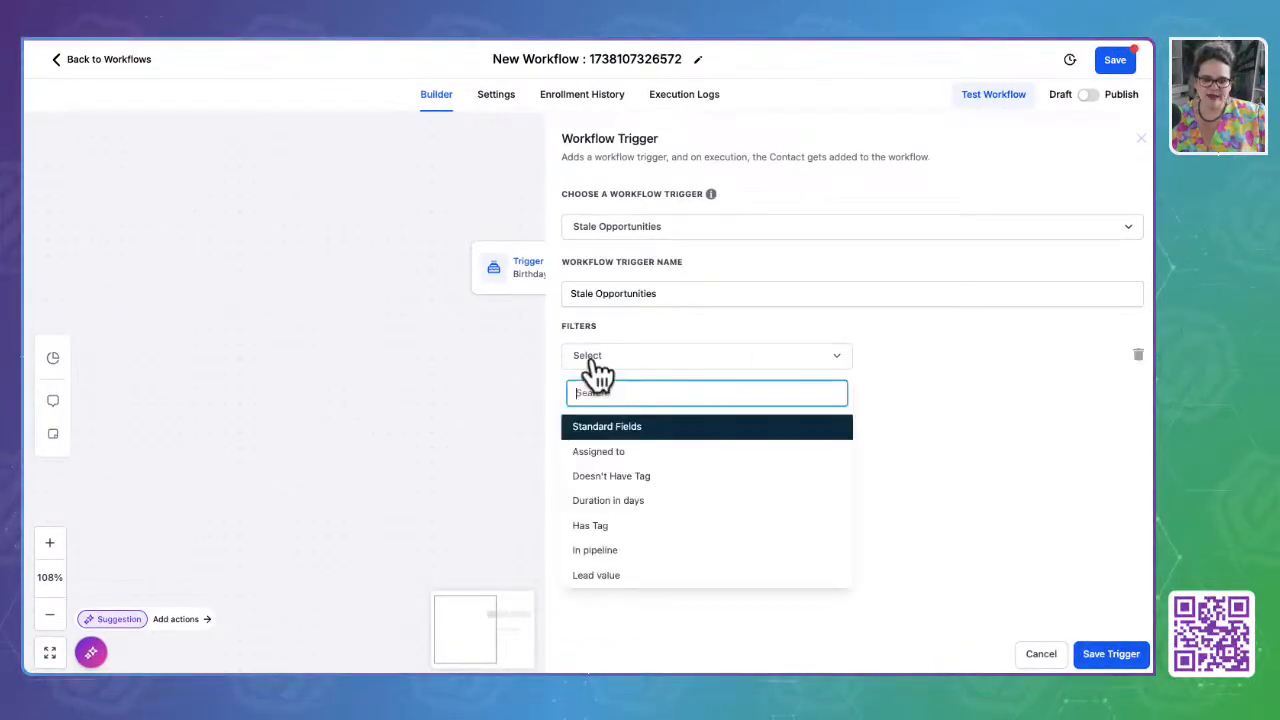
left_click(612, 552)
left_click(897, 355)
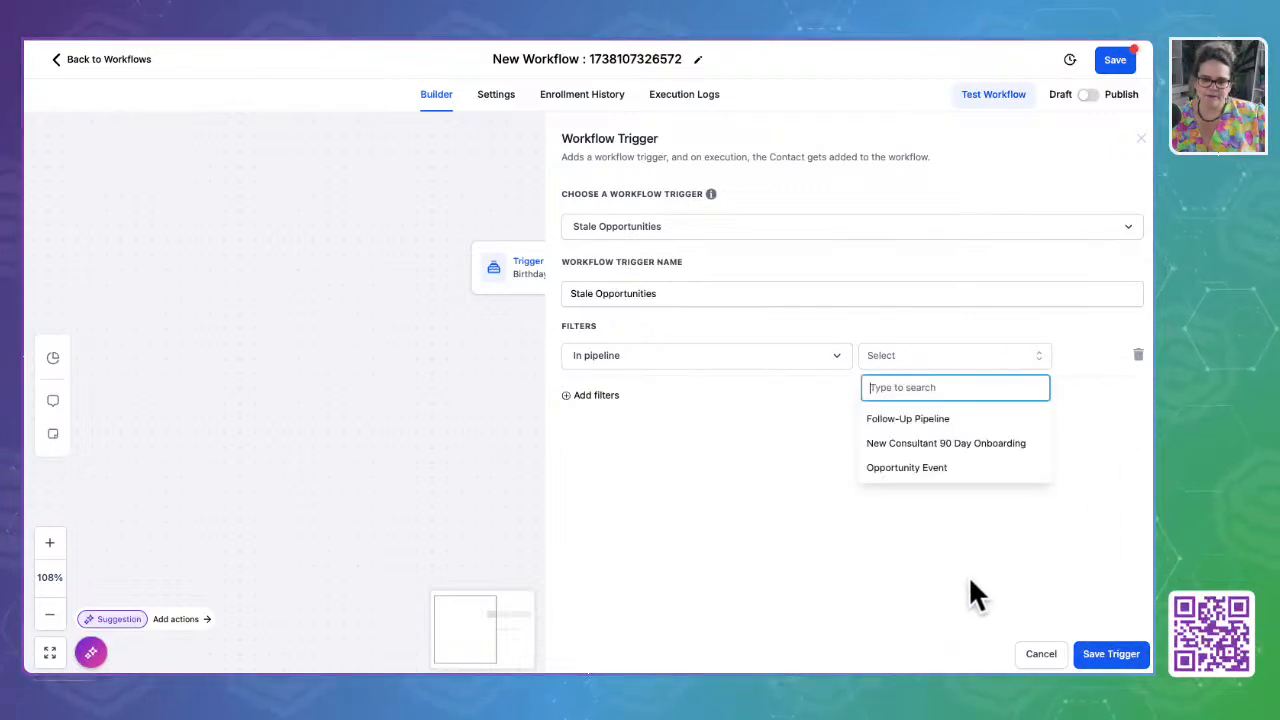
left_click(880, 419)
Add a Status is open filter to the Stale Opportunities trigger
left_click(590, 395)
left_click(612, 400)
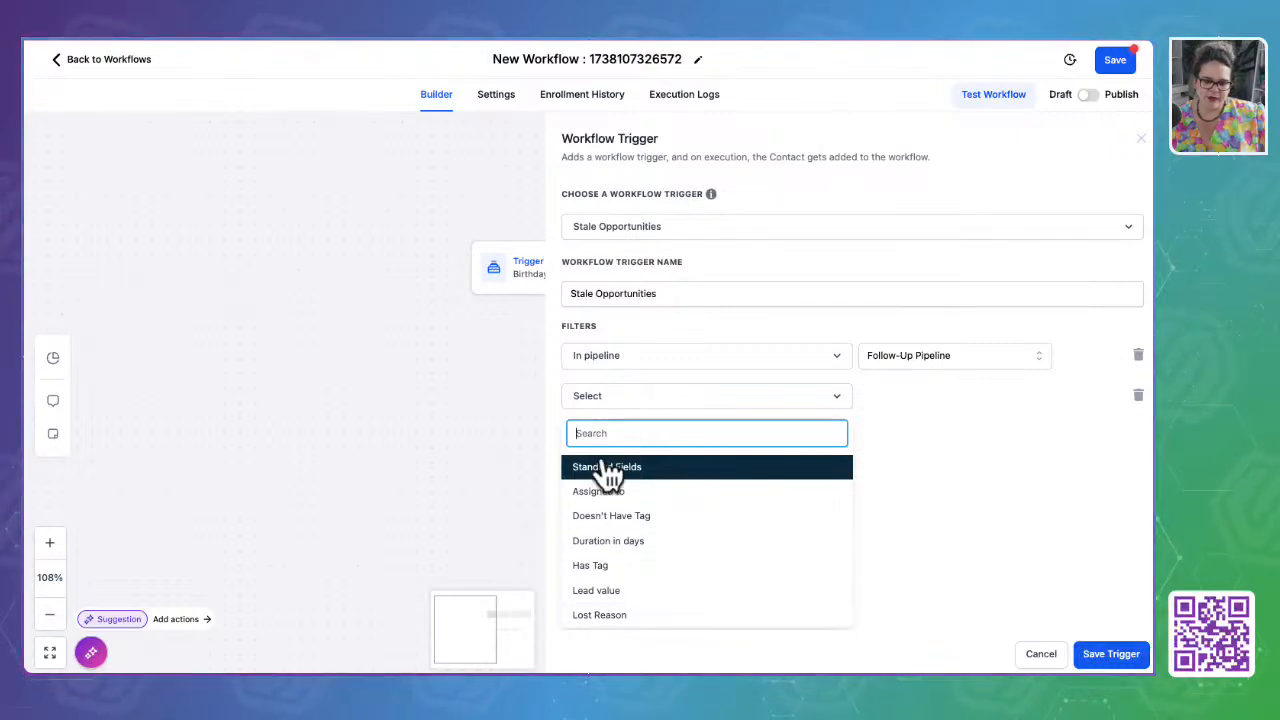
scroll(607, 537, "down", 4)
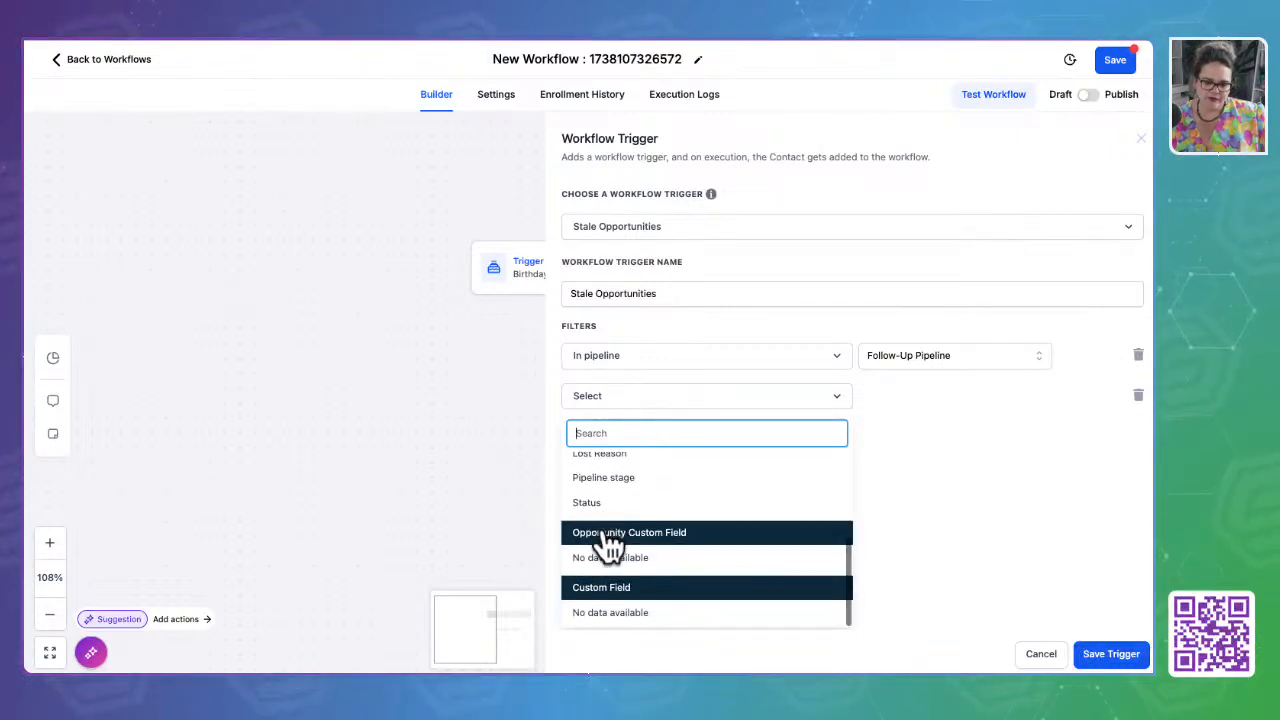
scroll(607, 545, "up", 2)
left_click(603, 591)
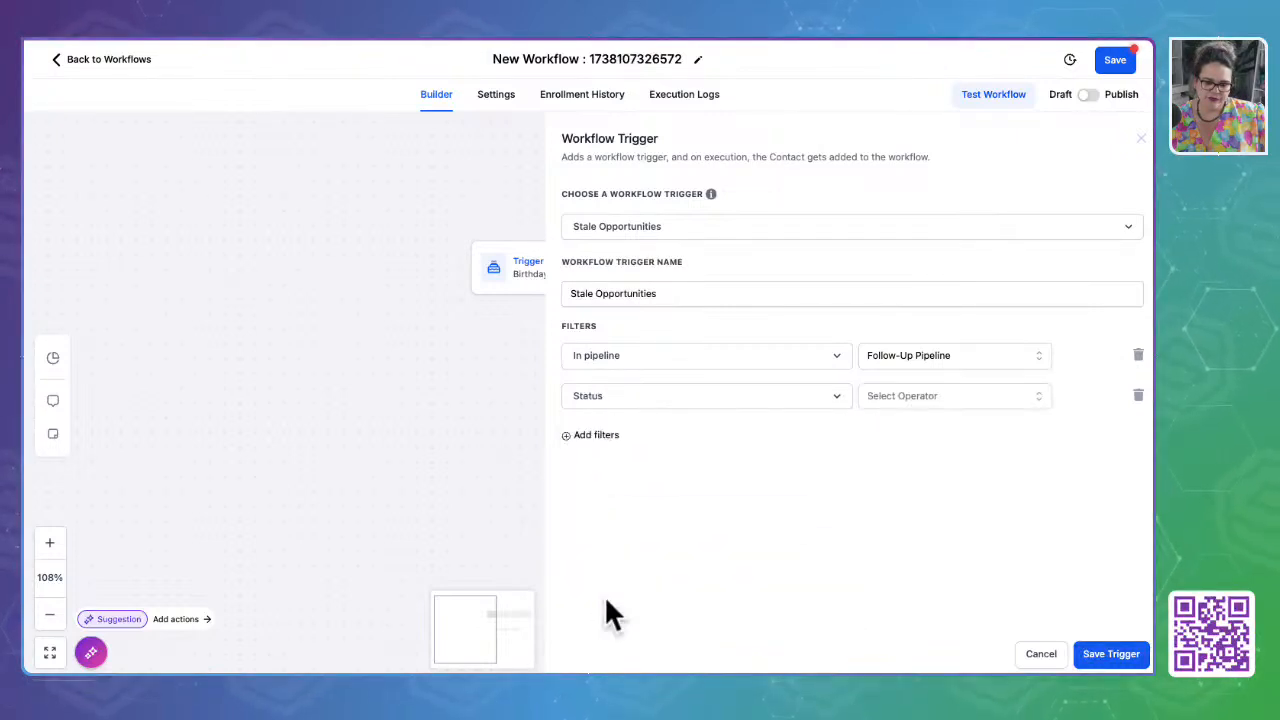
left_click(947, 400)
left_click(880, 422)
left_click(997, 396)
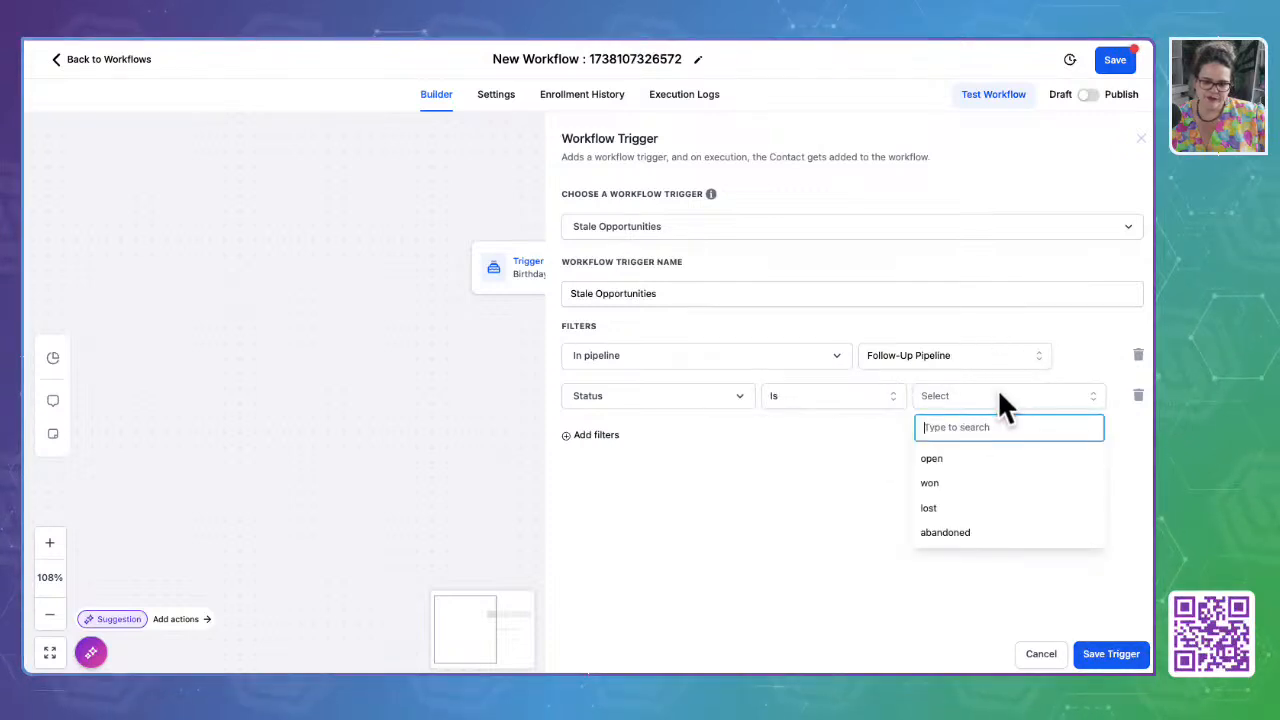
left_click(932, 459)
Add a Duration in days filter of 90 to the Stale Opportunities trigger, and discard the trigger
left_click(596, 436)
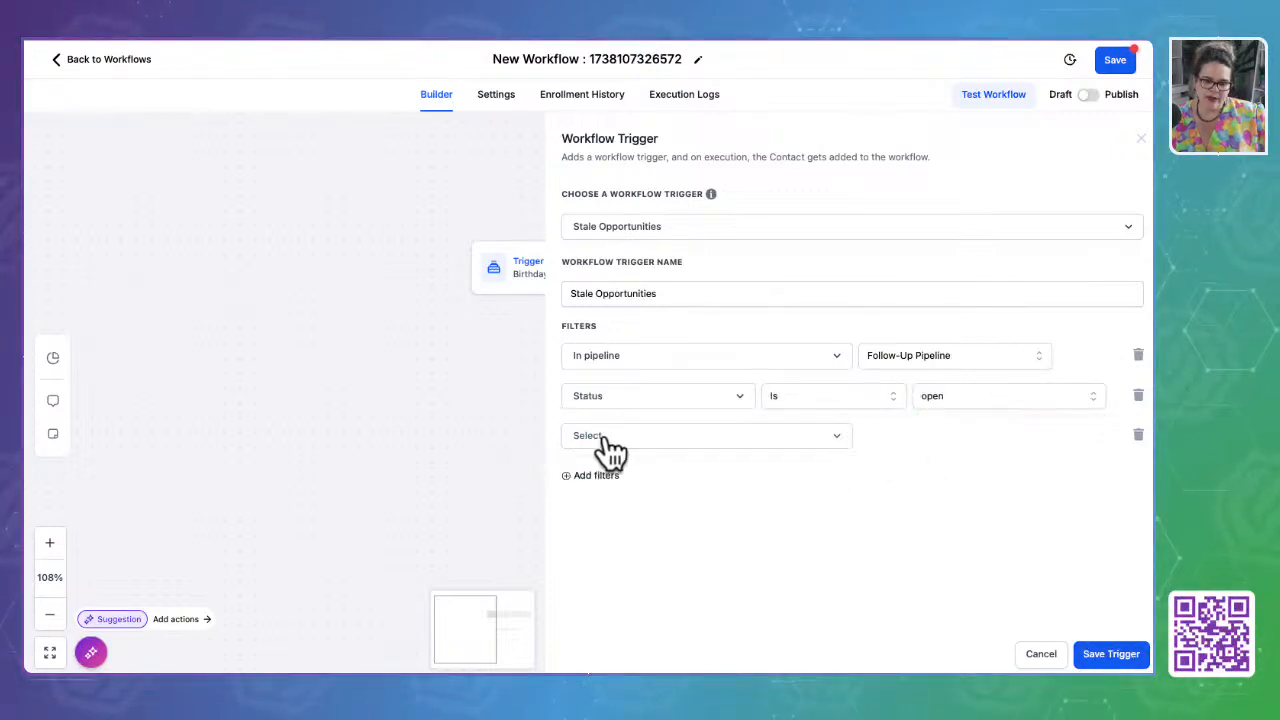
left_click(605, 437)
scroll(628, 520, "down", 1)
left_click(628, 541)
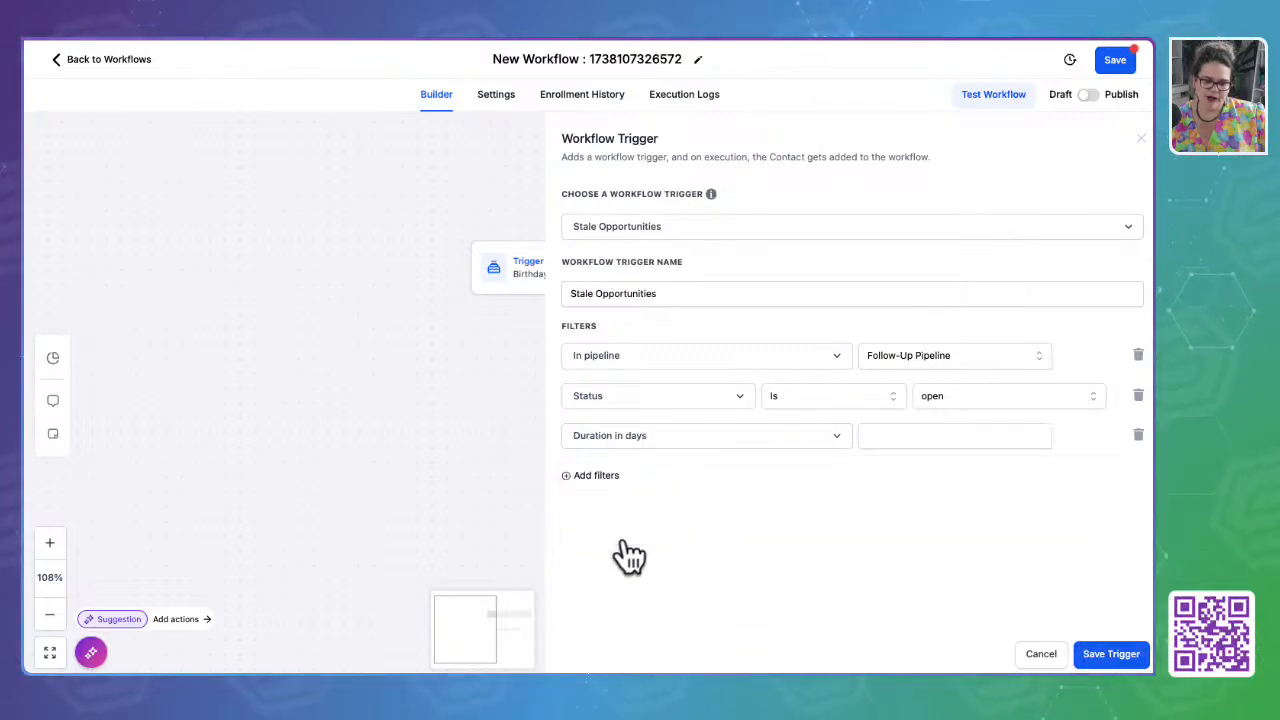
left_click(917, 437)
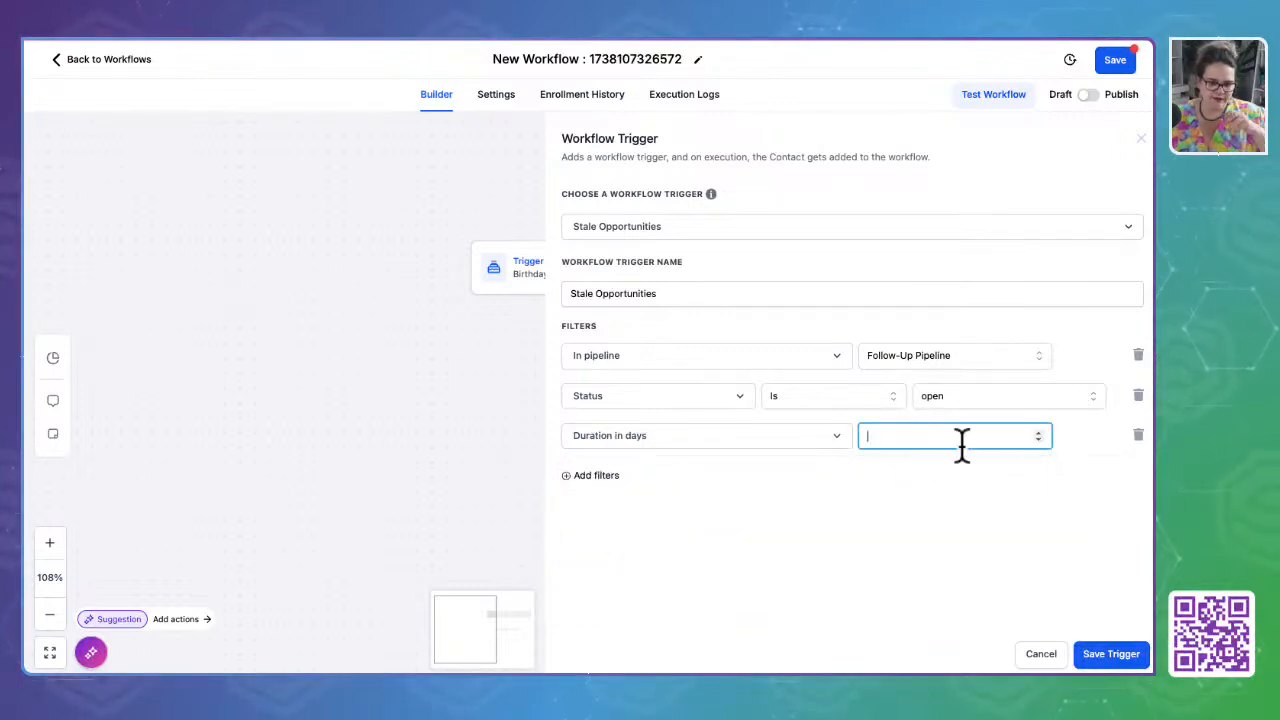
type("90")
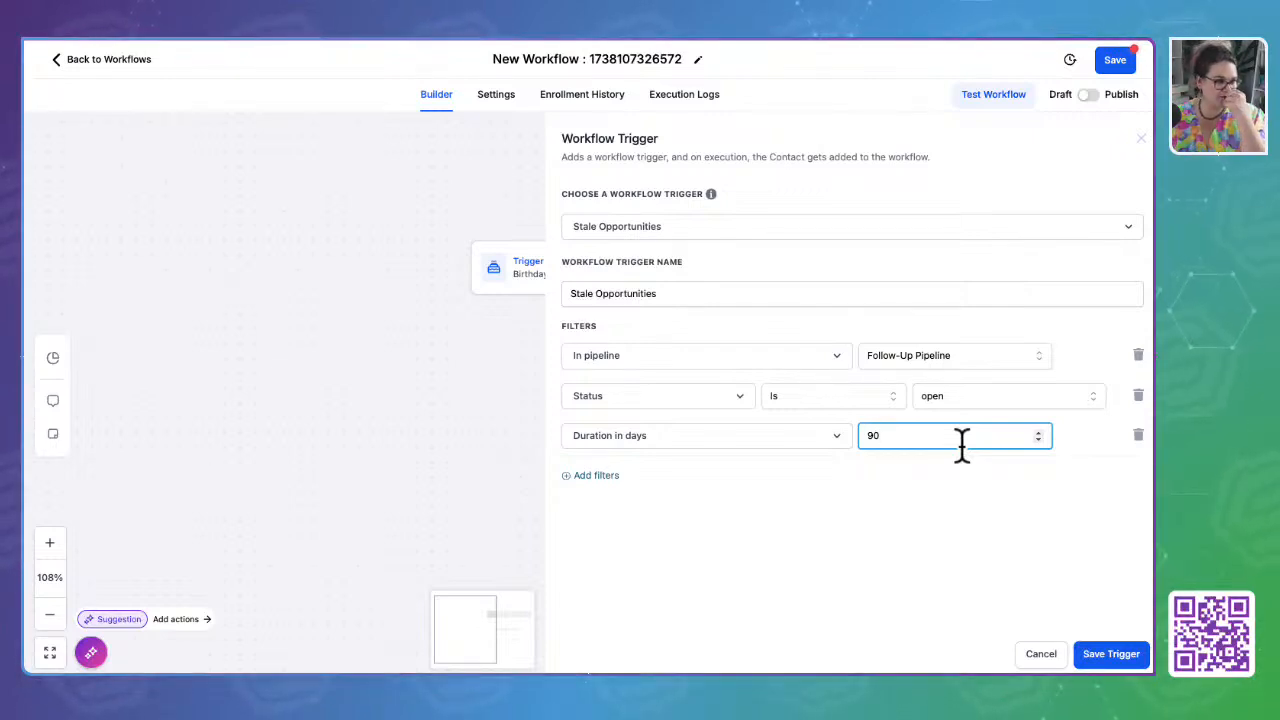
left_click(1041, 655)
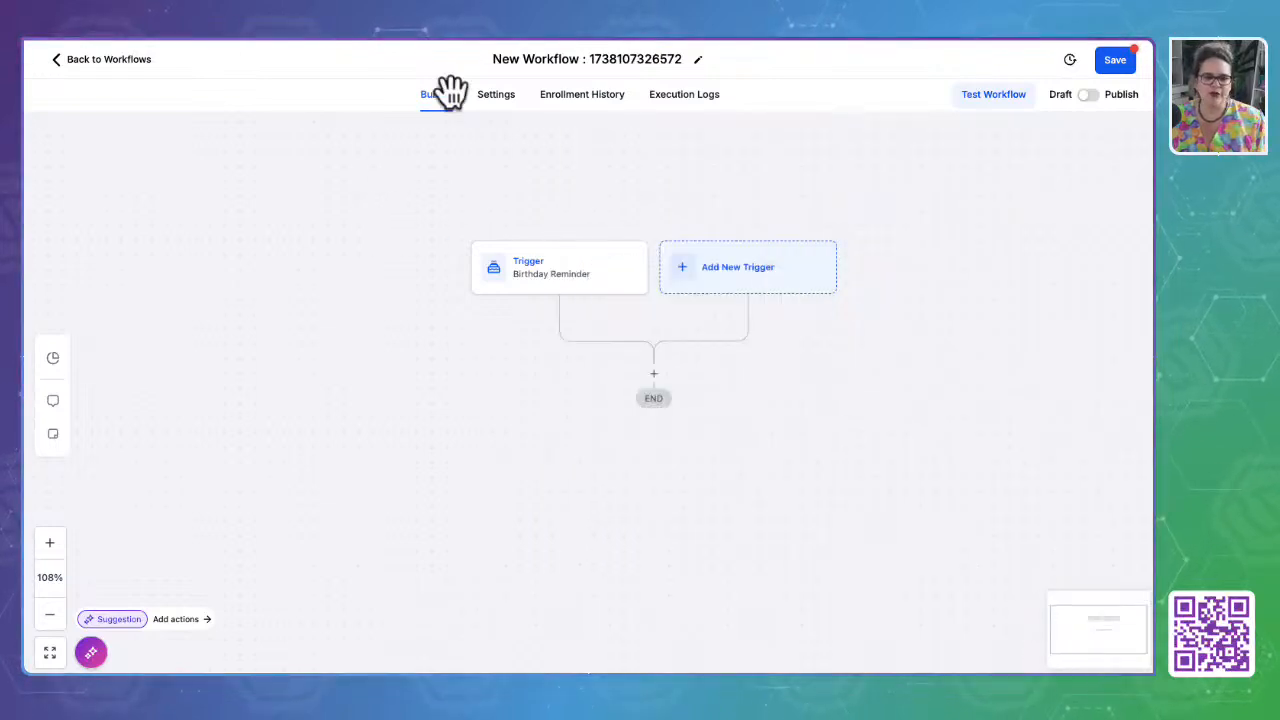
Open the trigger list for a second workflow trigger and examine the Affiliate and Courses triggers, from Affiliate Created through User Login
left_click(763, 256)
scroll(846, 503, "down", 15)
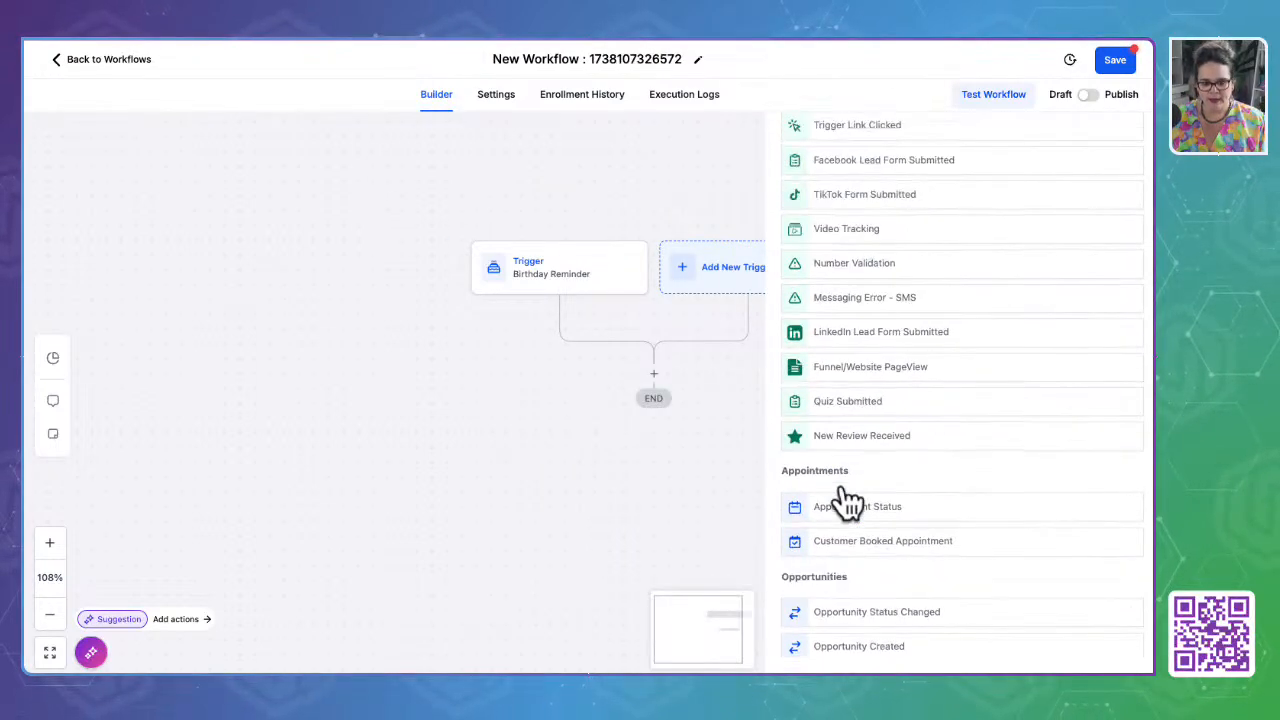
scroll(846, 503, "down", 1)
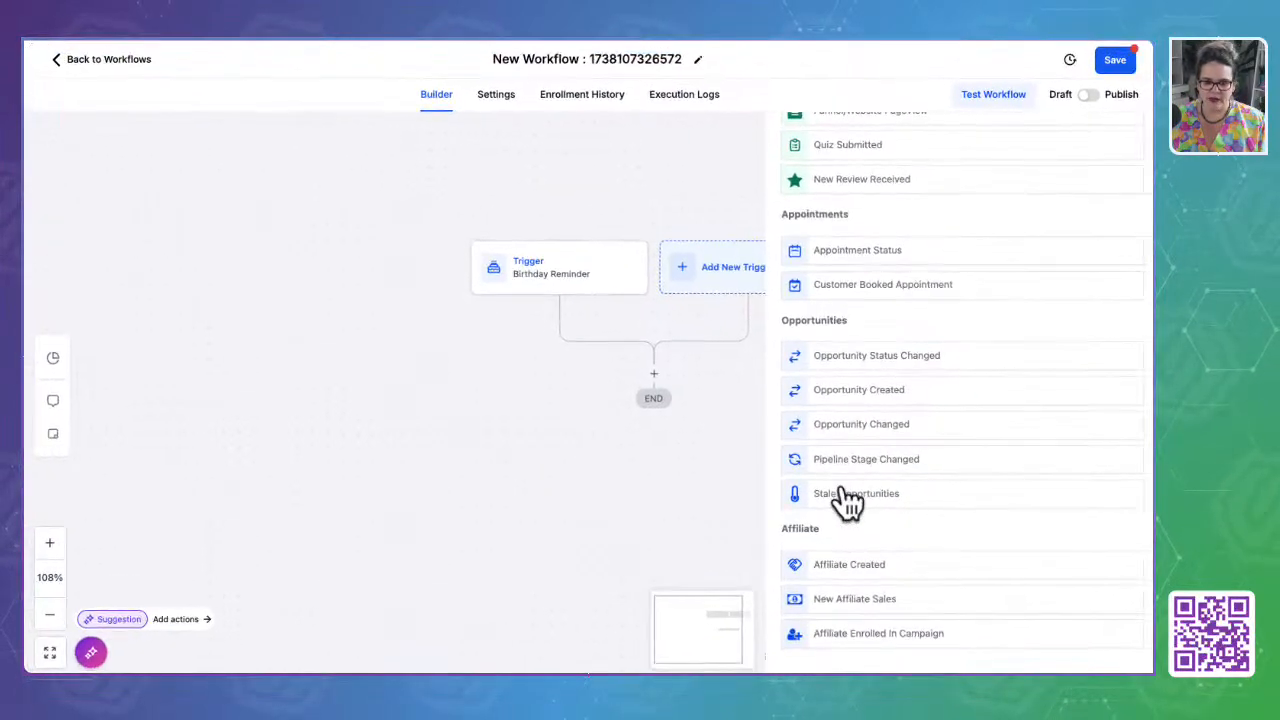
scroll(846, 503, "down", 5)
scroll(845, 500, "up", 1)
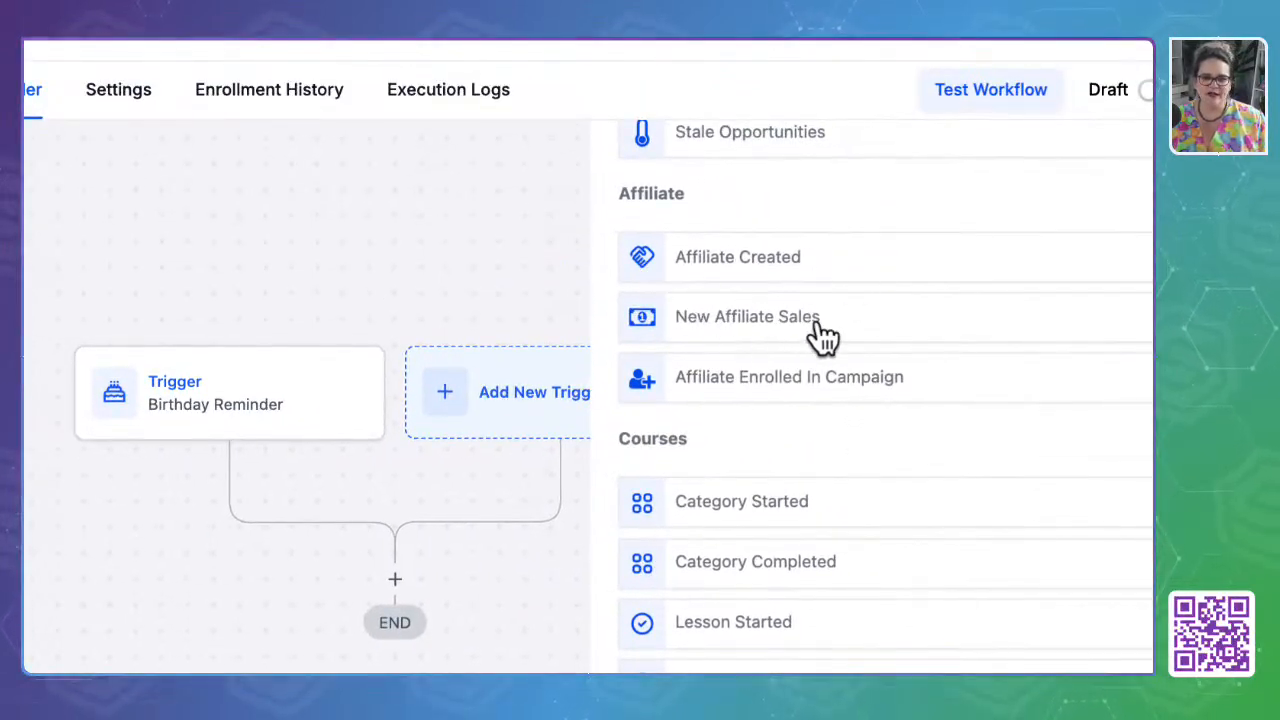
scroll(800, 437, "down", 3)
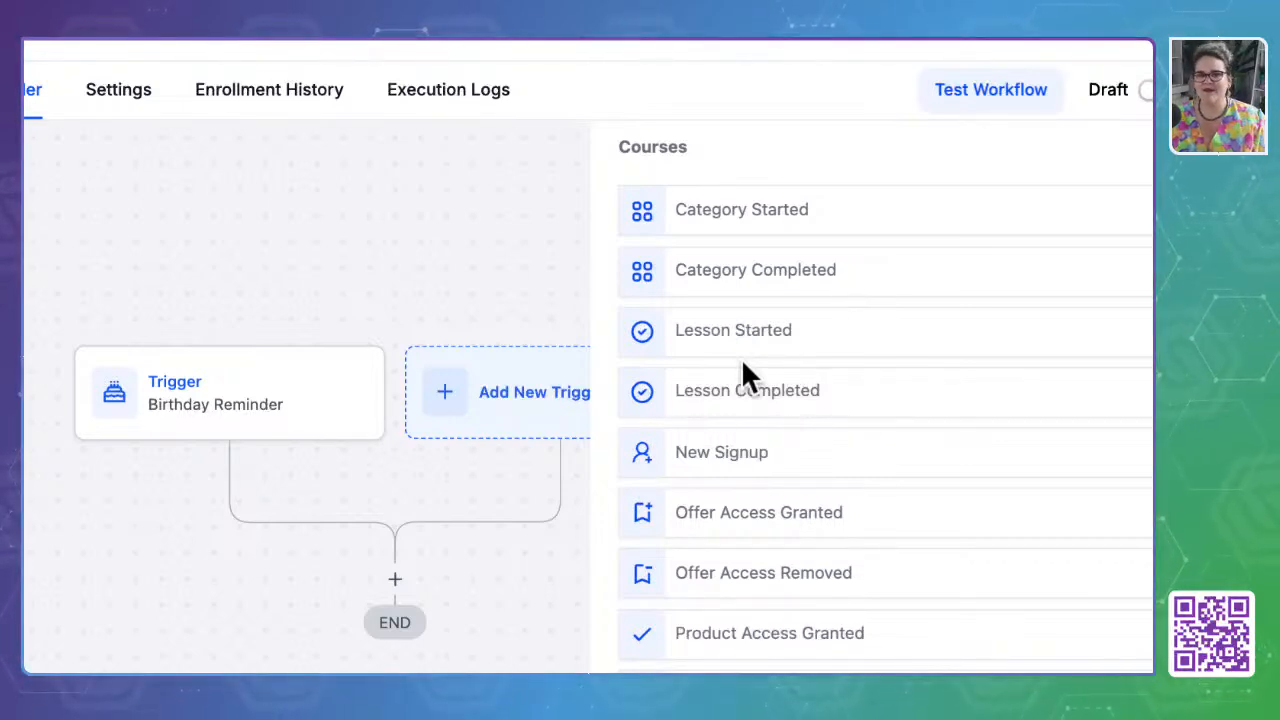
scroll(741, 358, "down", 2)
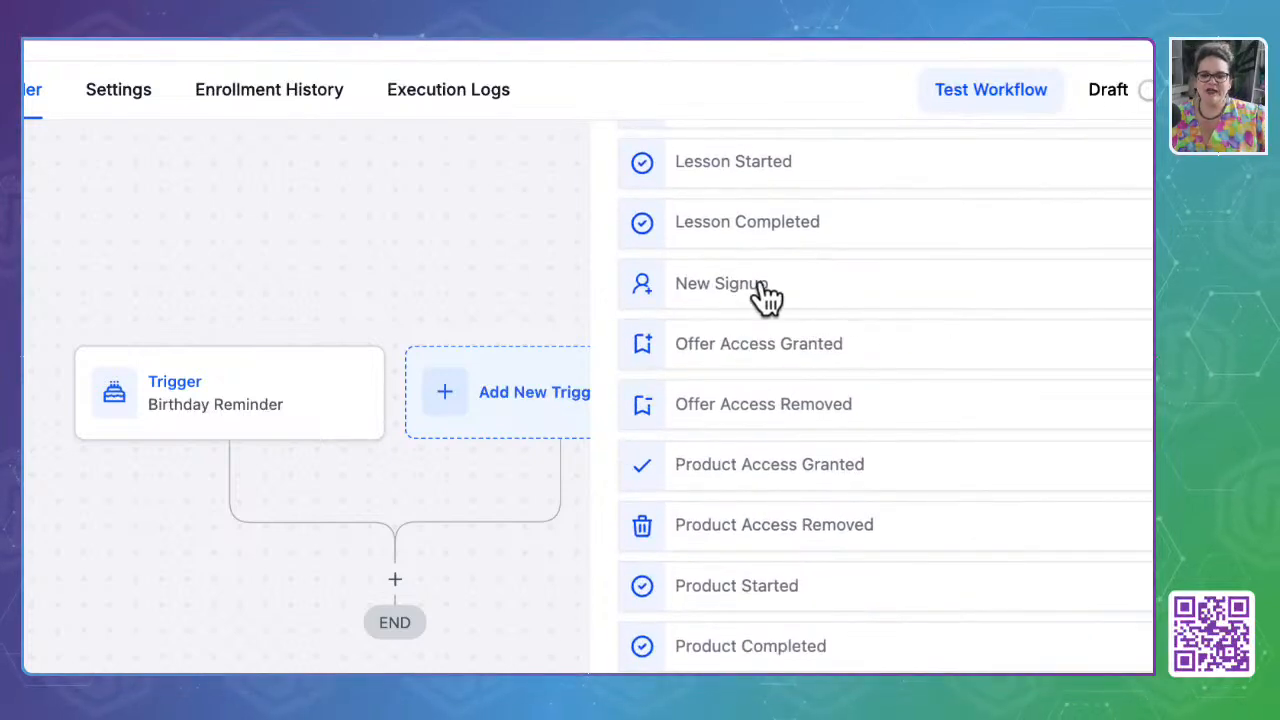
scroll(766, 297, "down", 1)
scroll(766, 297, "down", 1)
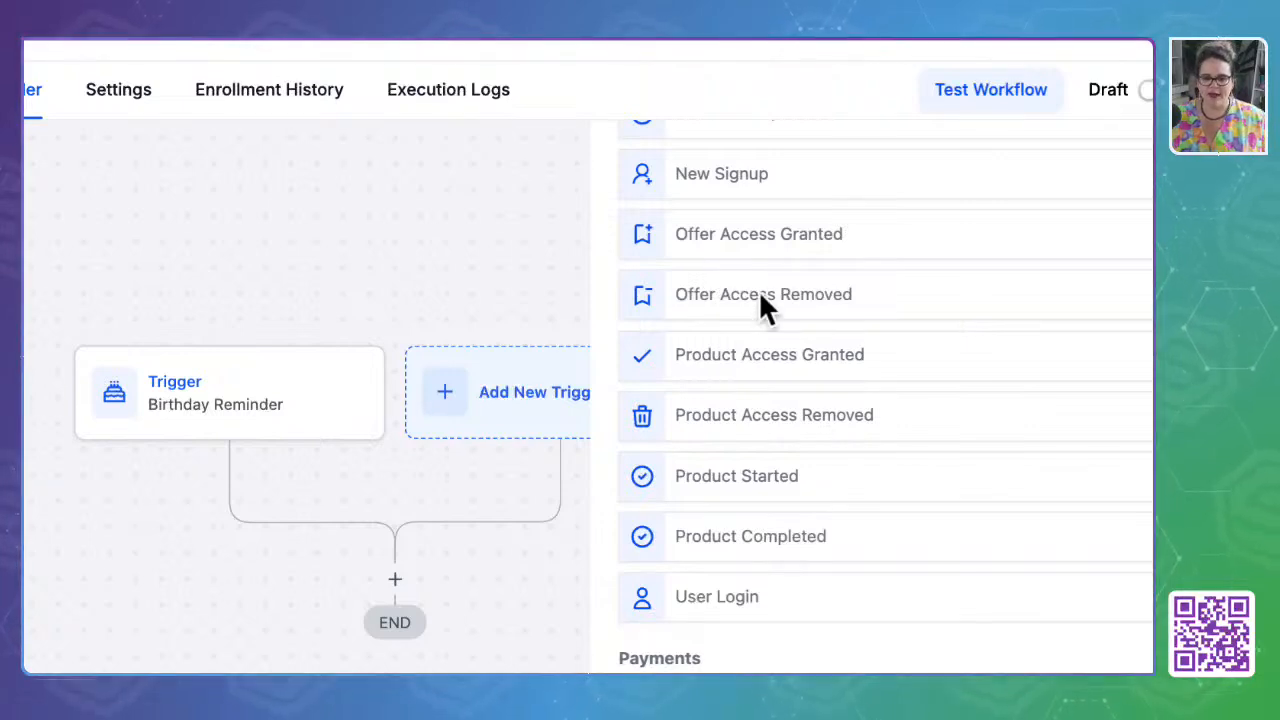
scroll(881, 390, "down", 1)
scroll(884, 402, "down", 1)
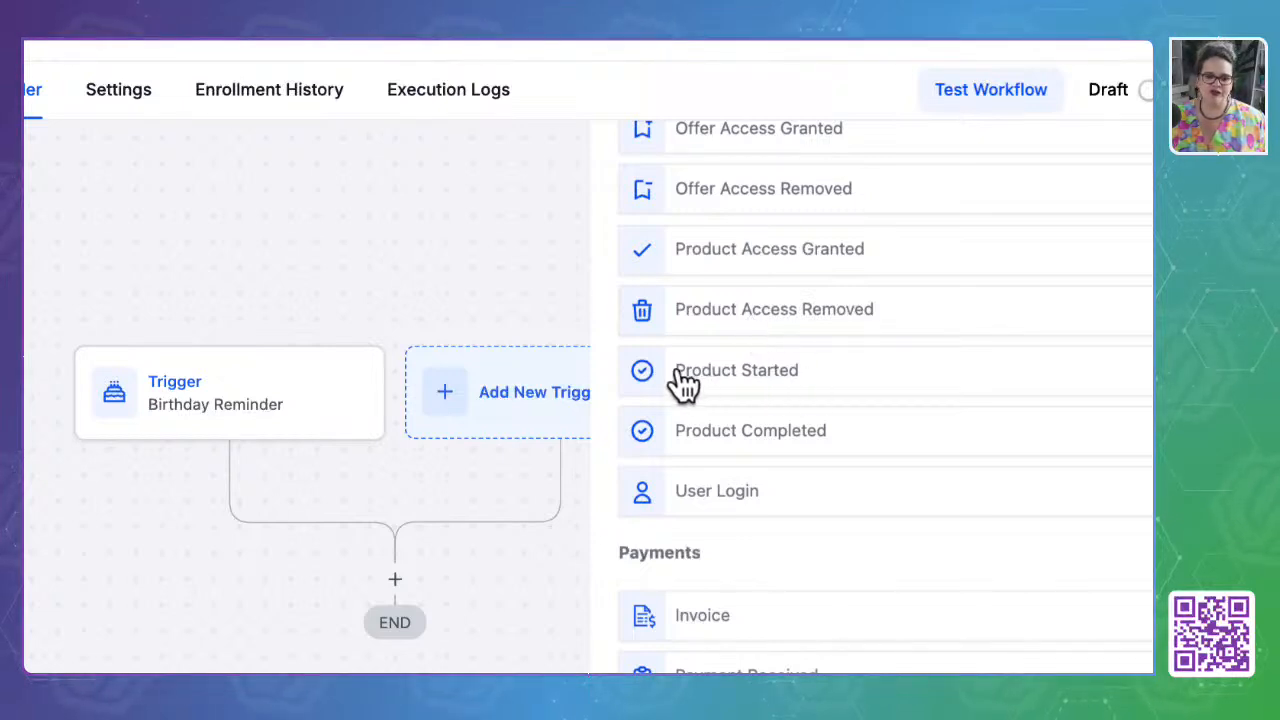
scroll(726, 491, "down", 1)
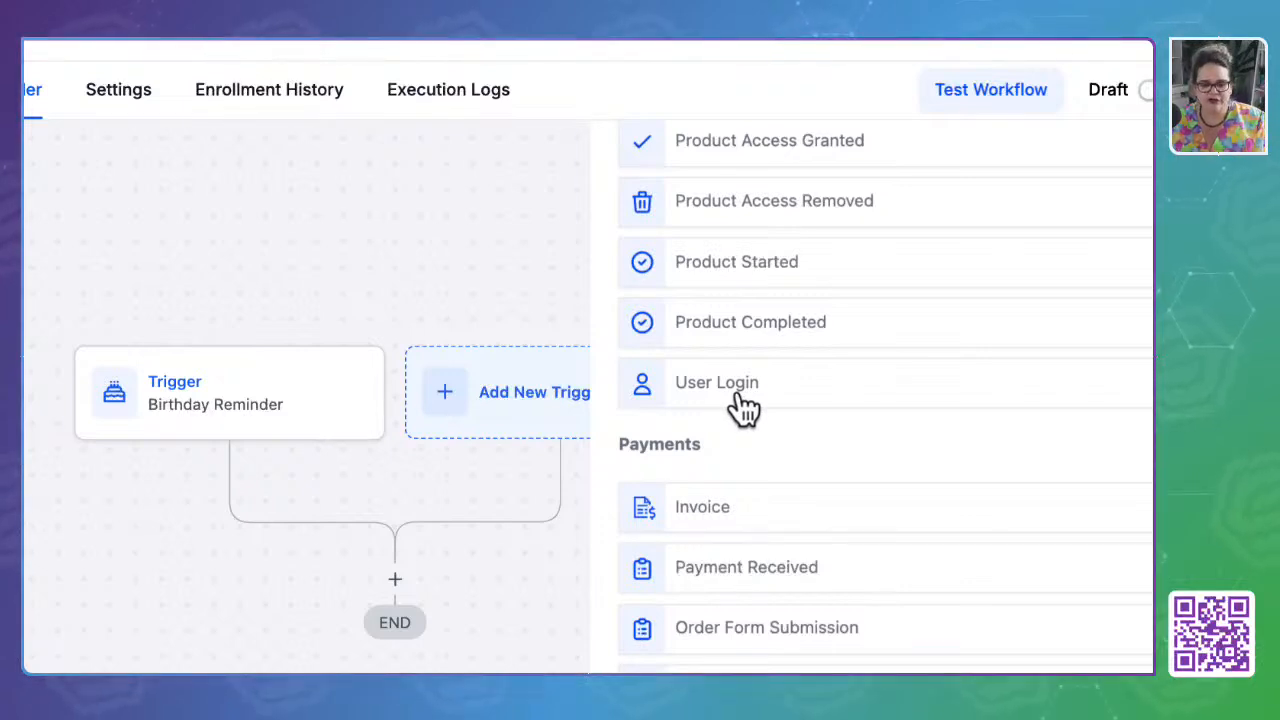
Examine the Payments, Shopify, IVR, Facebook/Instagram Events, Communities and Certificates triggers available for the workflow
scroll(740, 408, "down", 5)
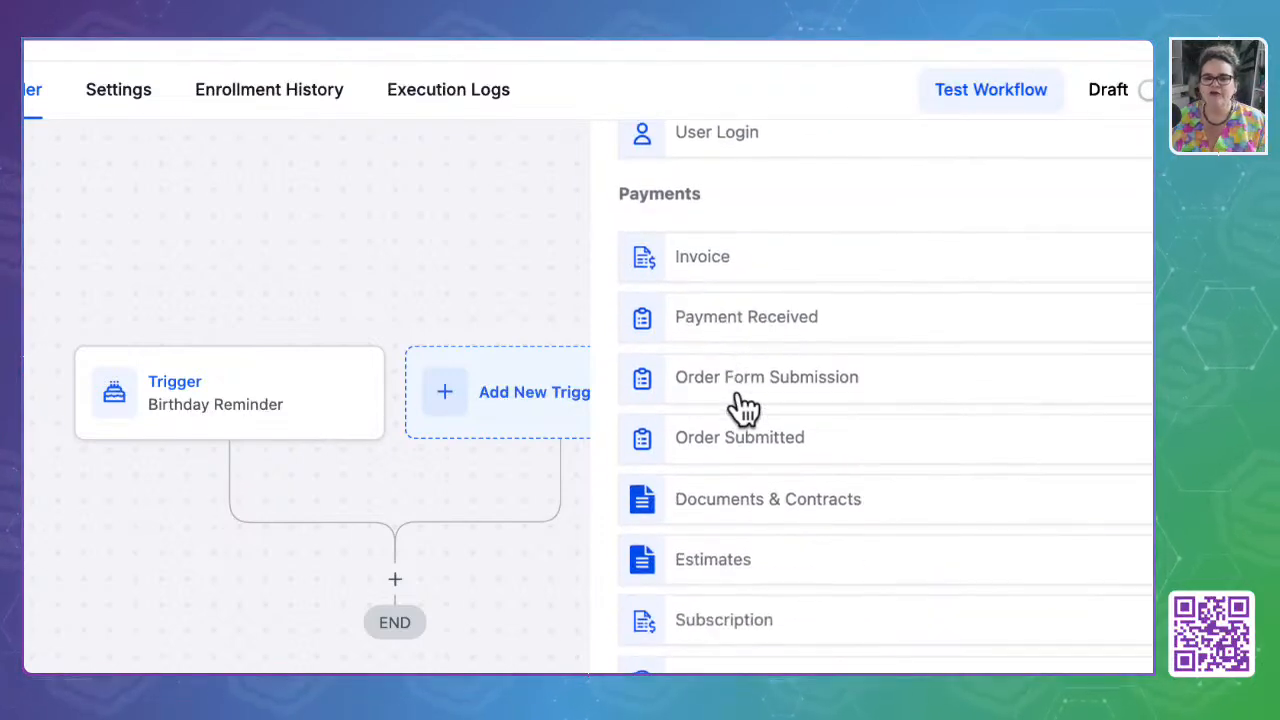
scroll(737, 520, "down", 1)
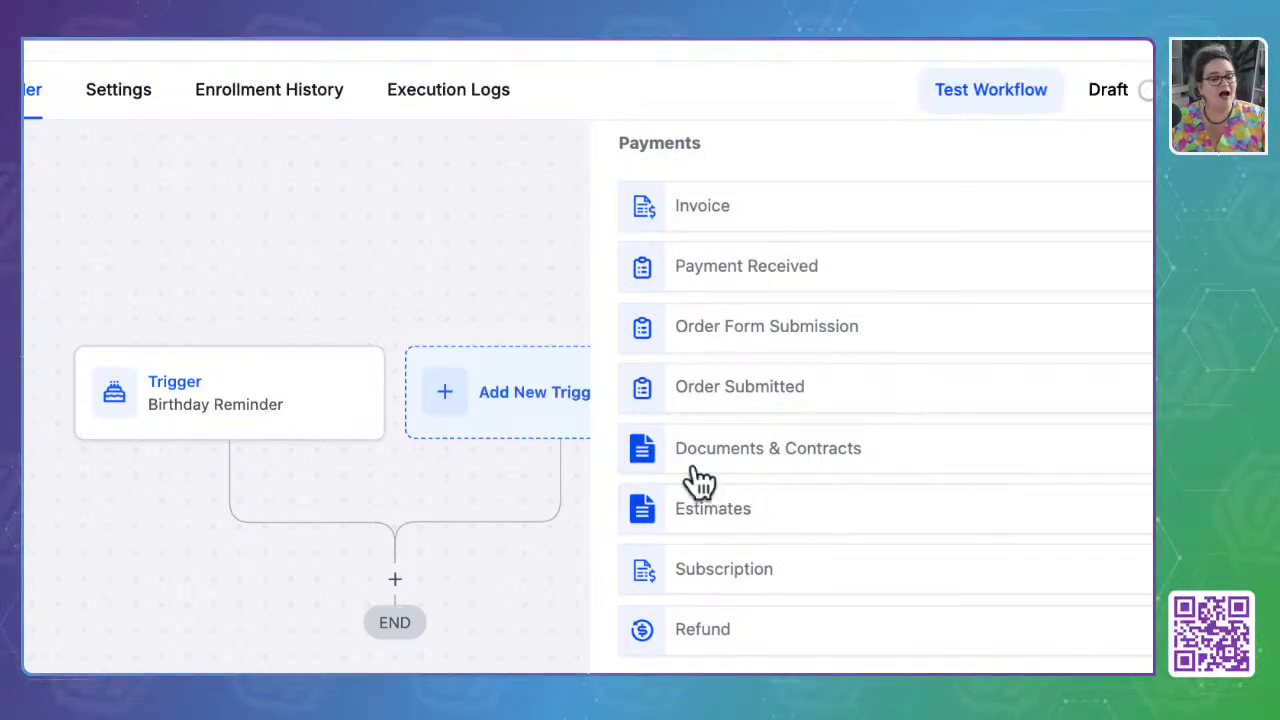
scroll(754, 515, "down", 3)
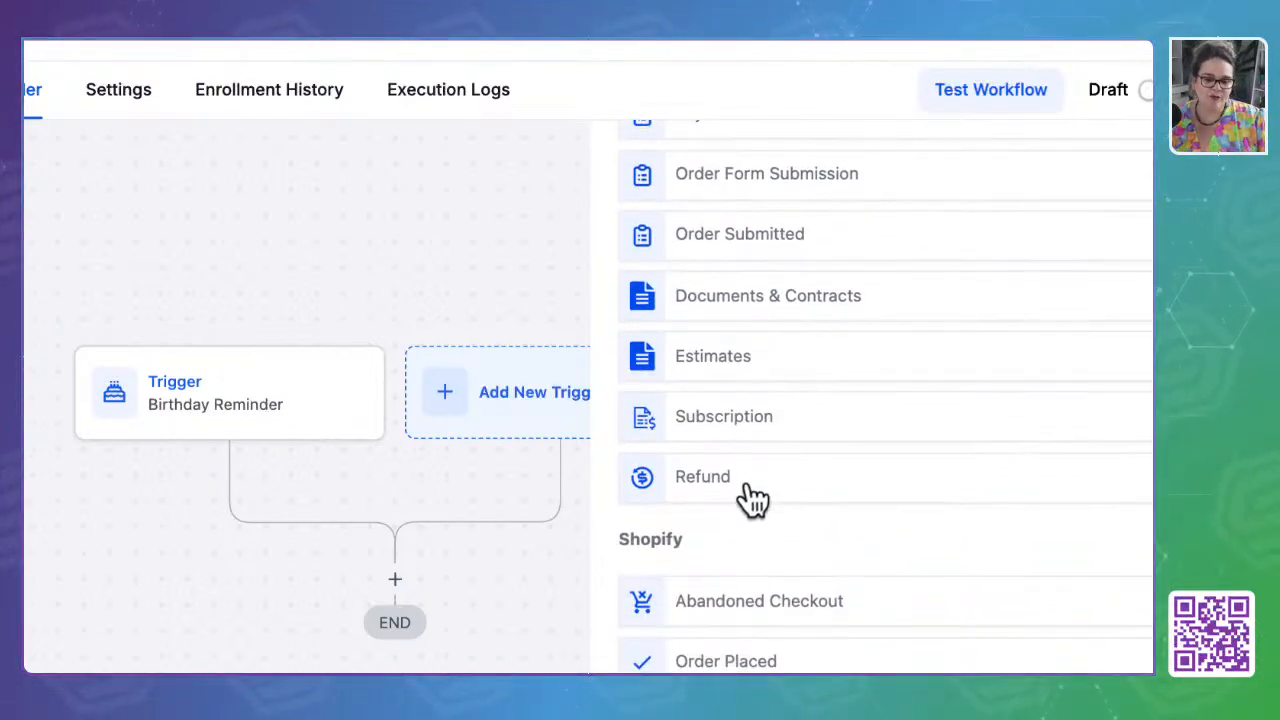
scroll(754, 500, "up", 3)
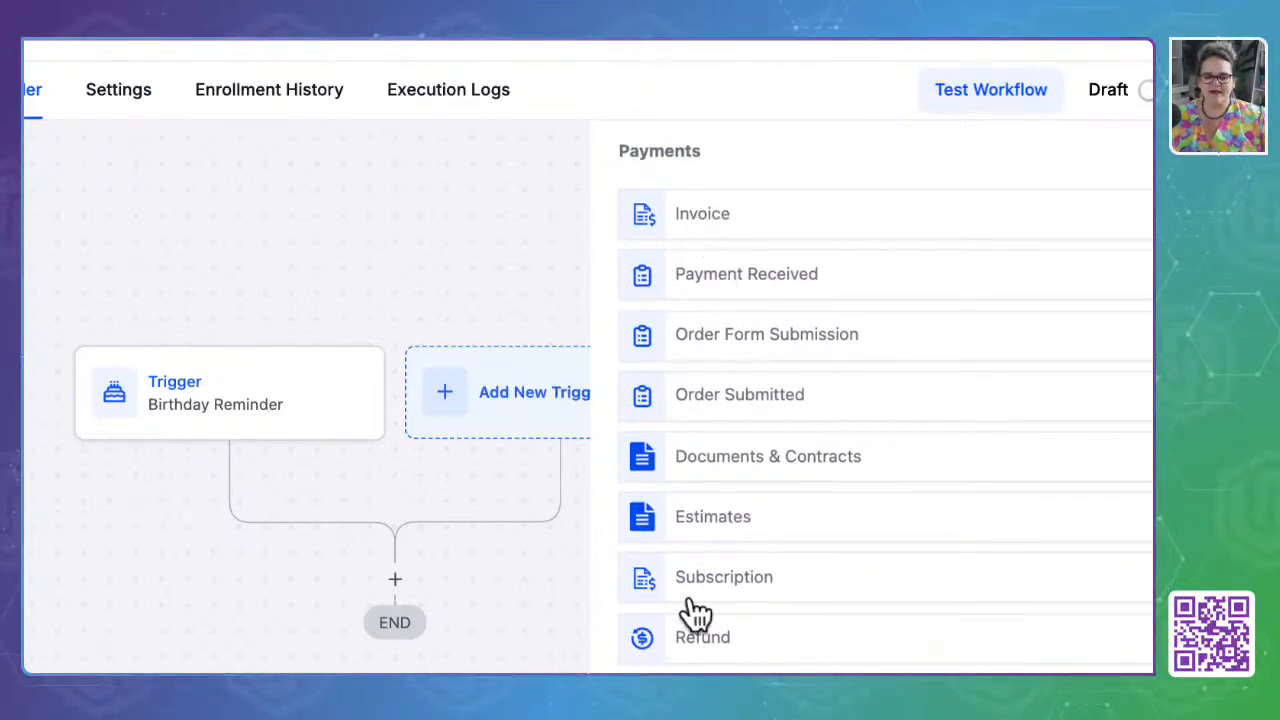
scroll(710, 610, "down", 8)
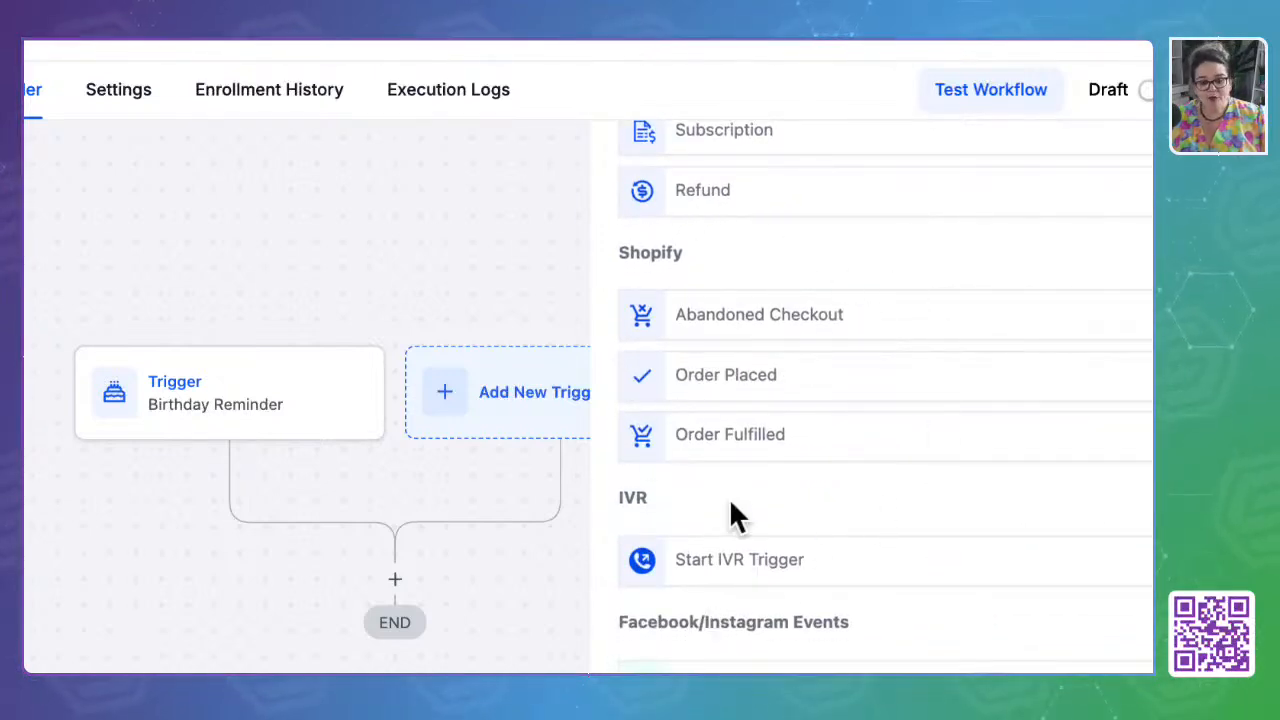
scroll(730, 505, "down", 4)
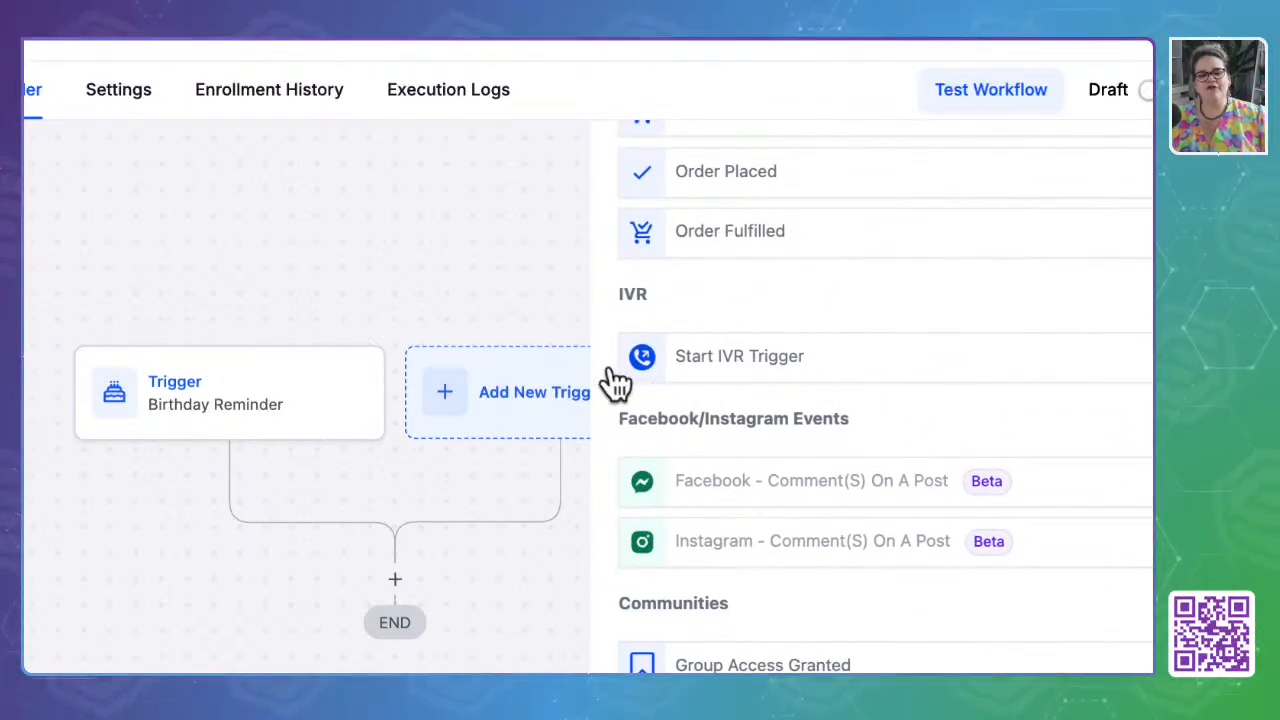
scroll(778, 455, "down", 3)
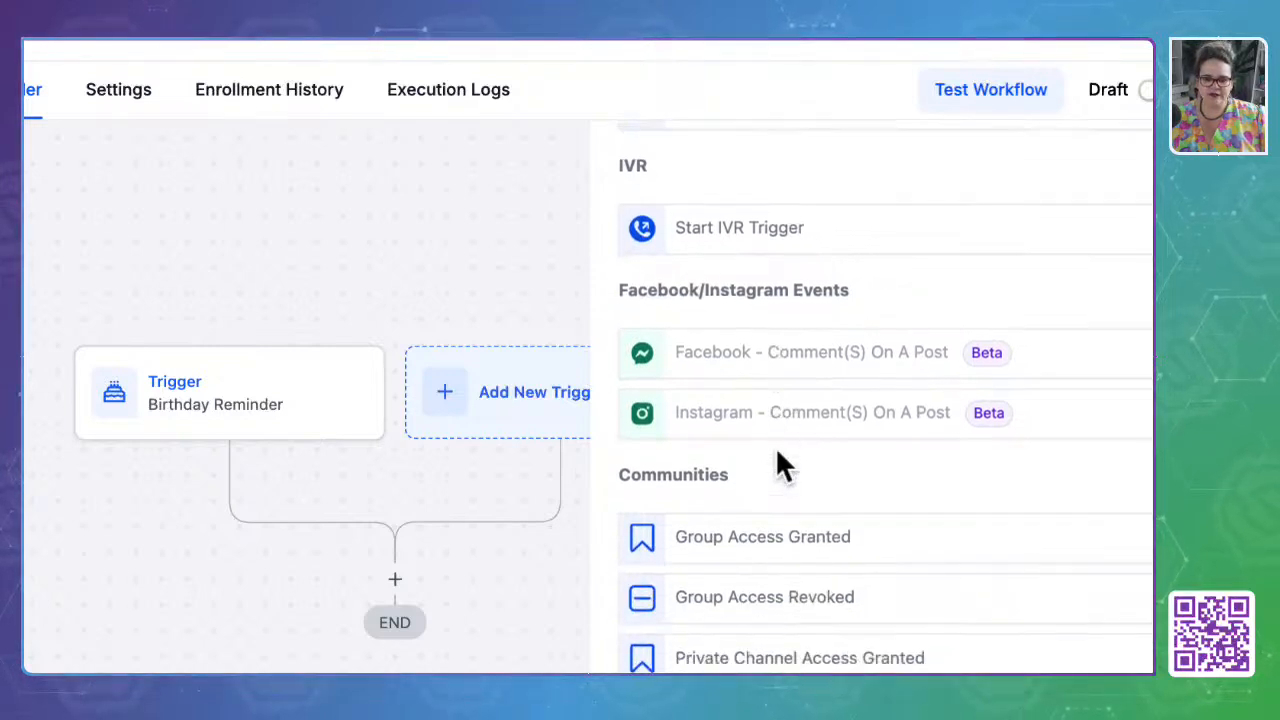
scroll(777, 452, "down", 1)
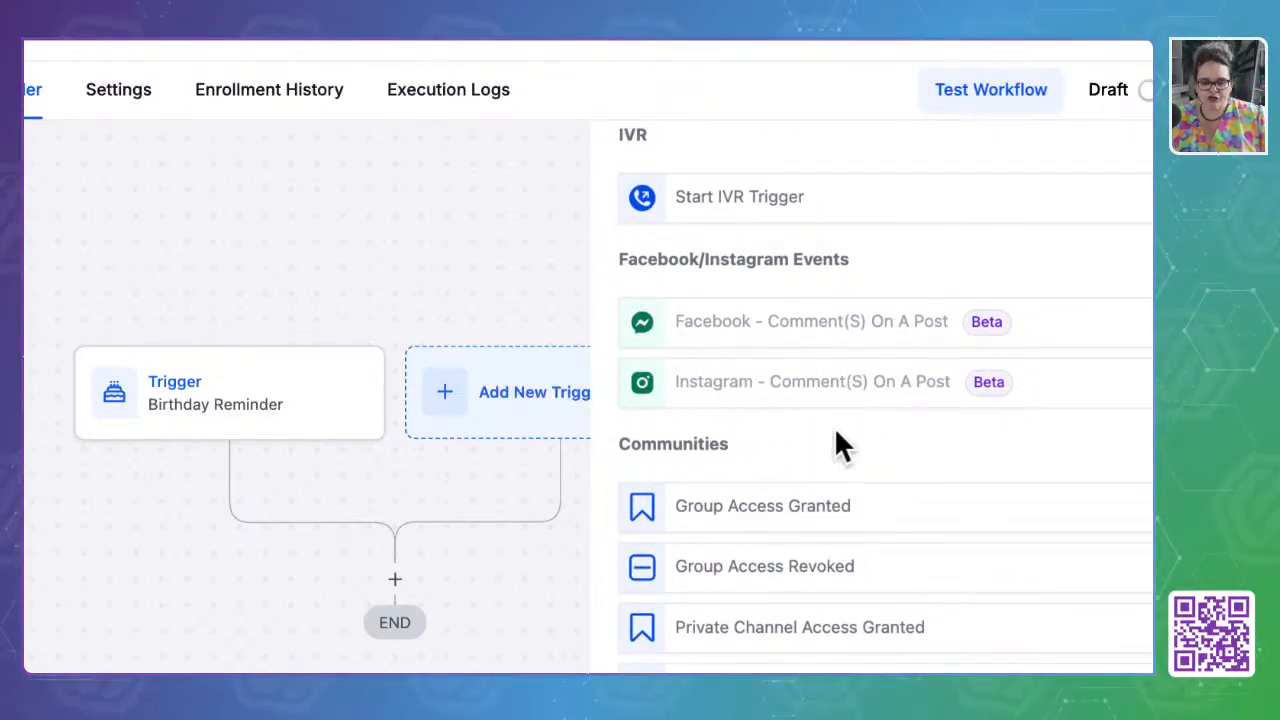
scroll(836, 432, "down", 5)
scroll(838, 440, "up", 1)
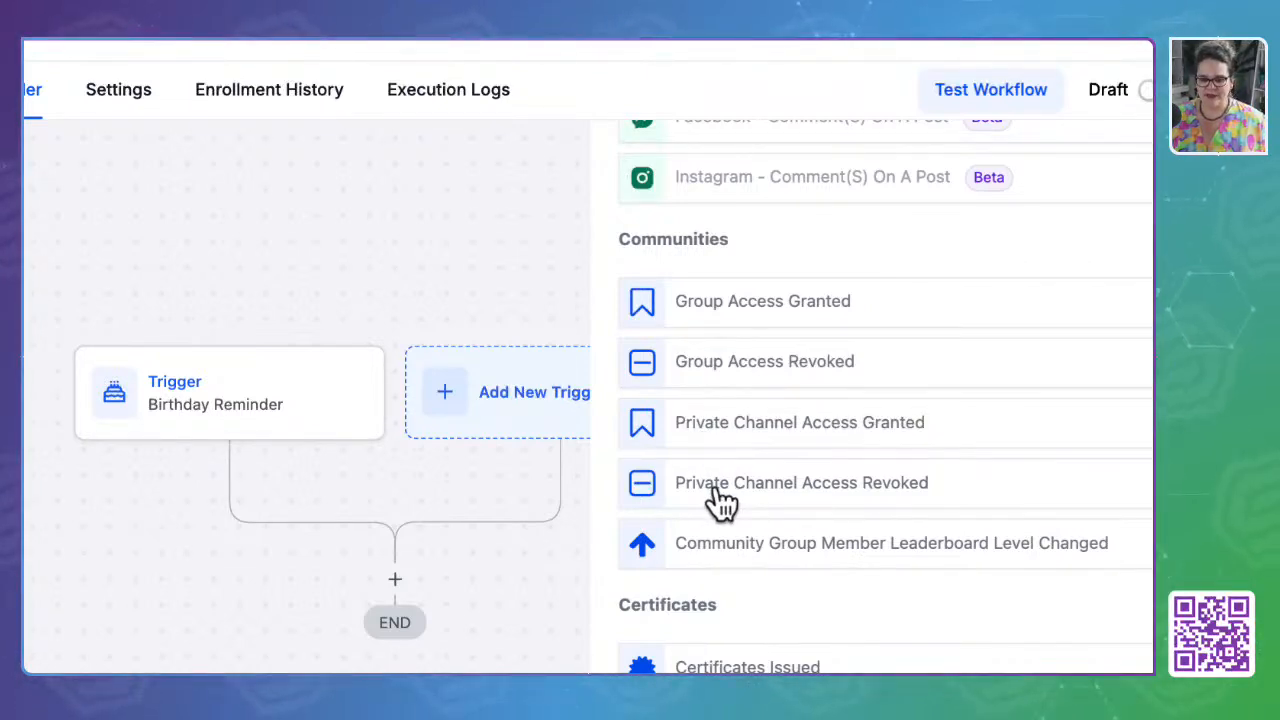
scroll(840, 602, "down", 1)
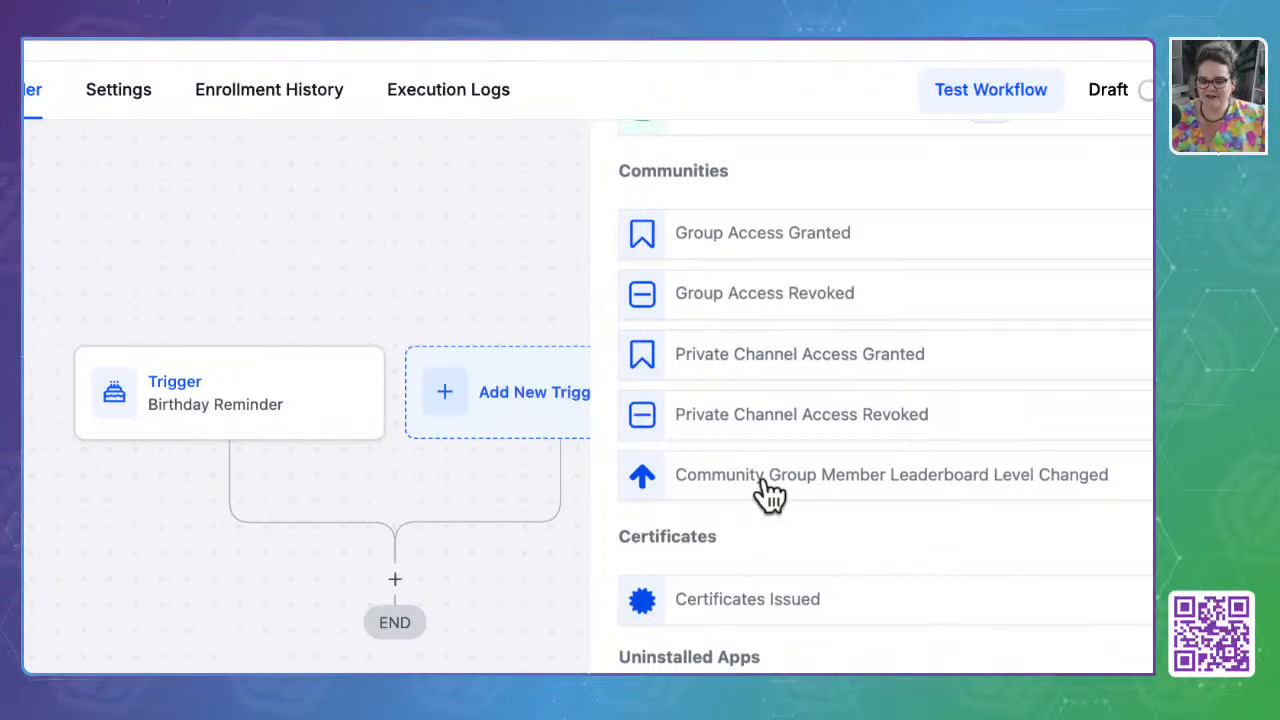
scroll(770, 490, "down", 3)
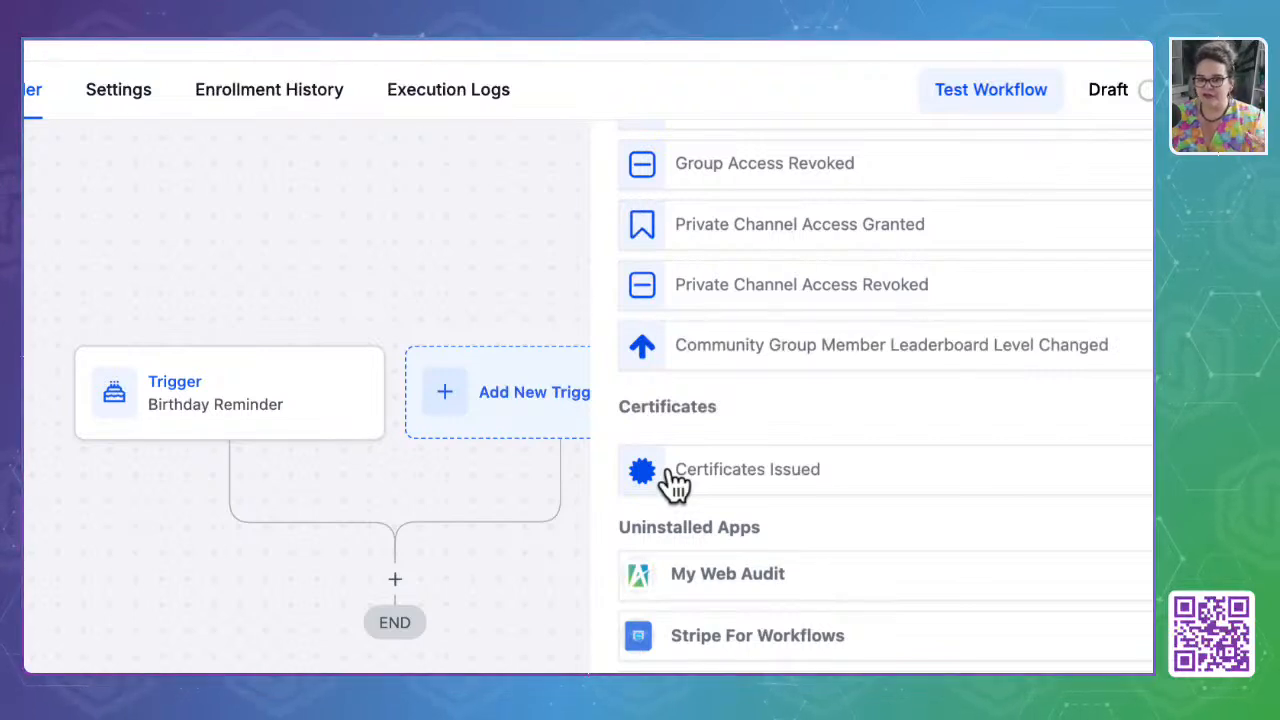
Examine the third-party integrations offered as triggers under Uninstalled Apps, from My Web Audit through Benchmark Email For Workflows
scroll(712, 487, "down", 2)
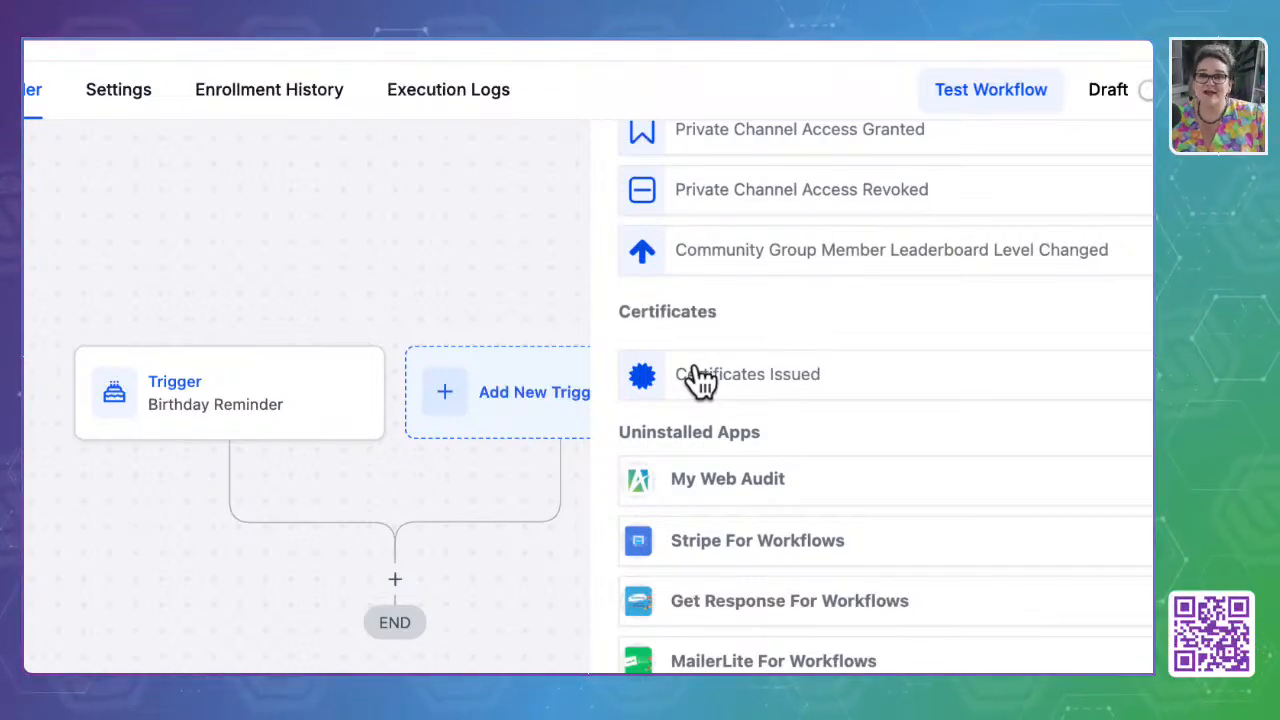
scroll(749, 451, "down", 2)
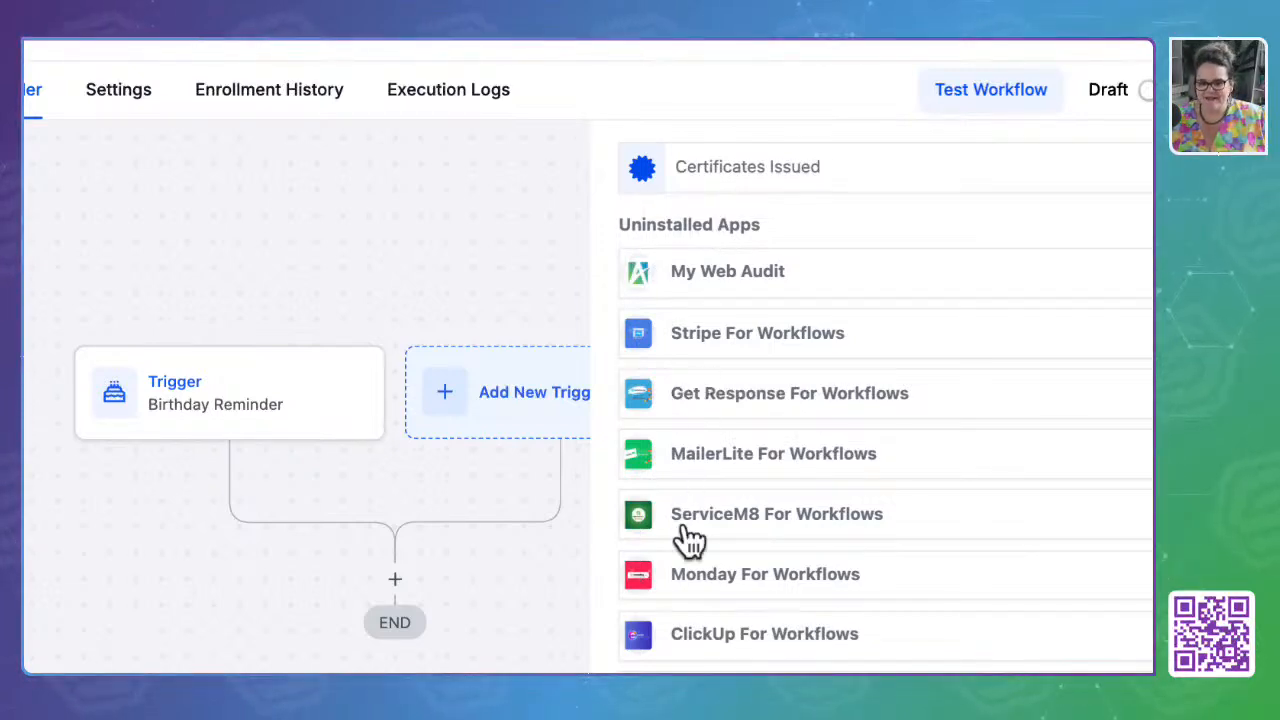
scroll(688, 540, "down", 5)
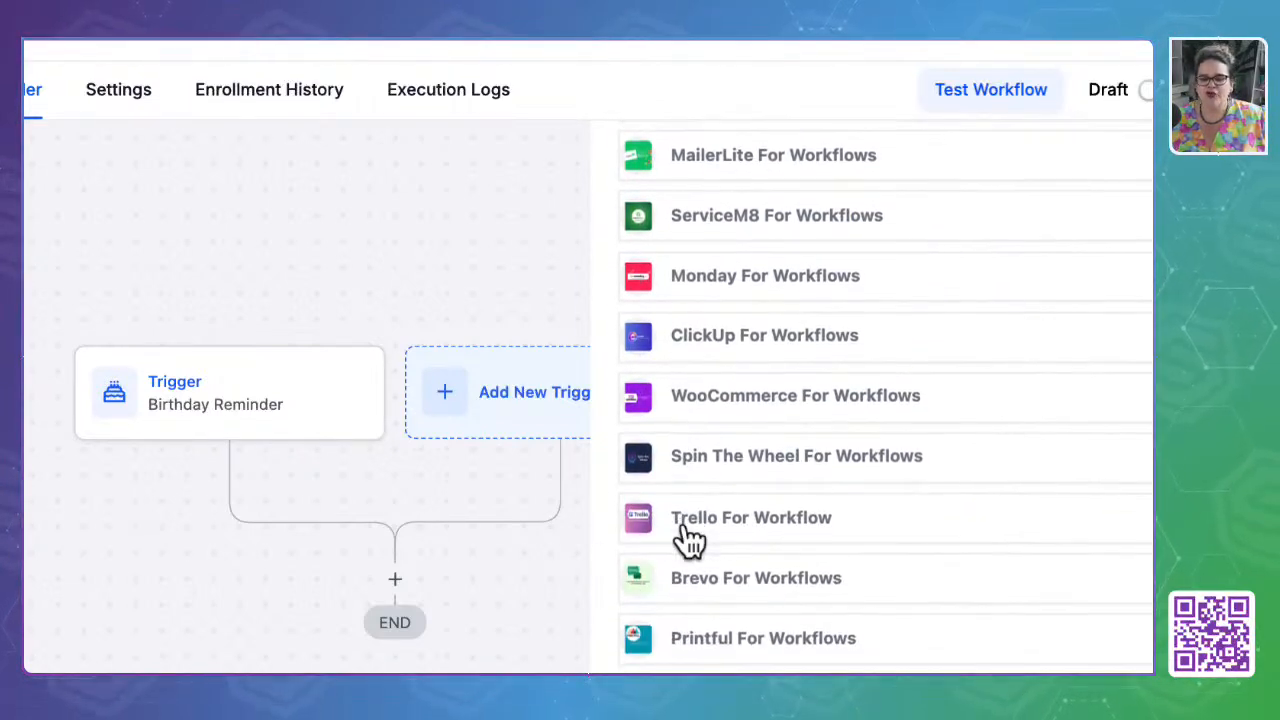
scroll(688, 540, "down", 2)
scroll(688, 540, "down", 3)
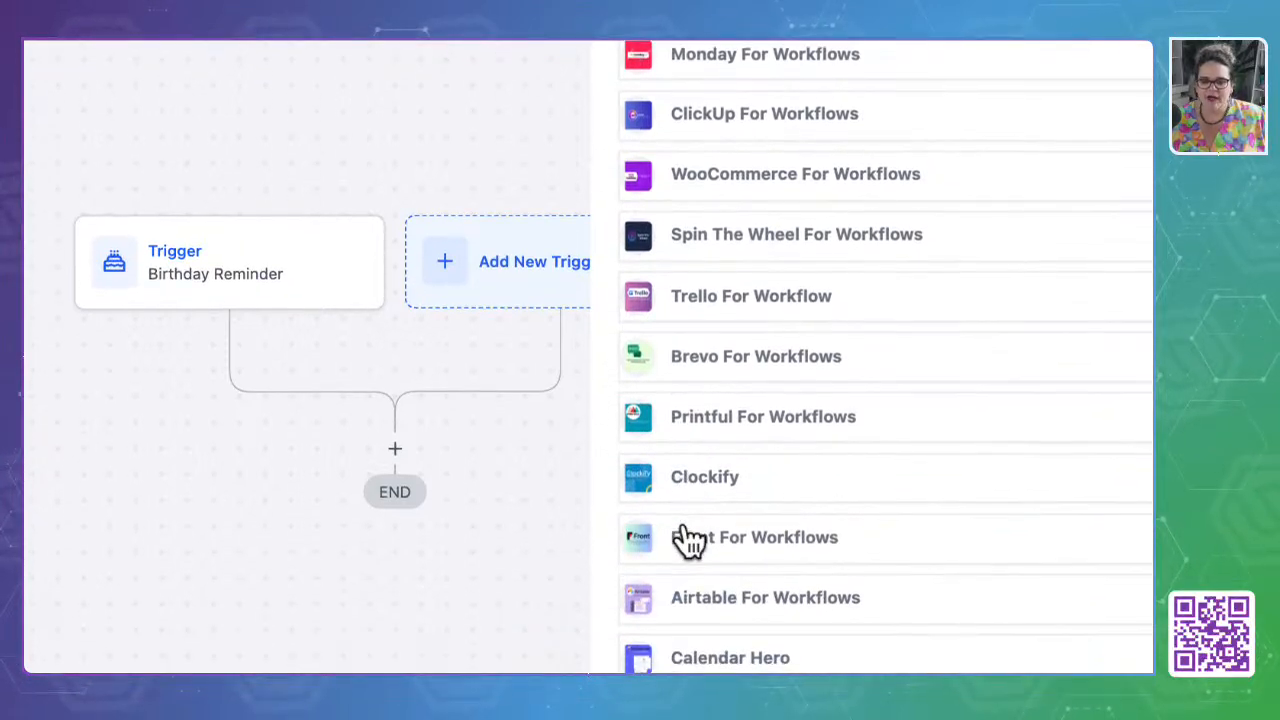
scroll(688, 540, "down", 5)
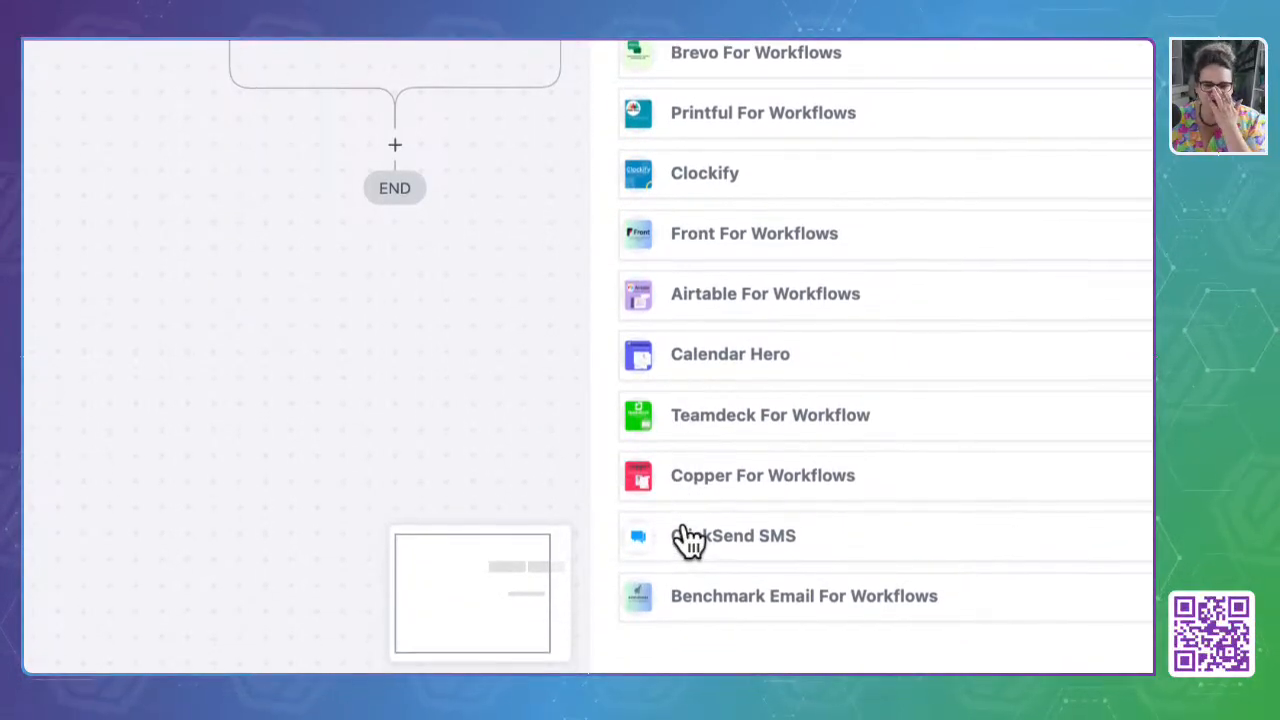
scroll(688, 540, "up", 1)
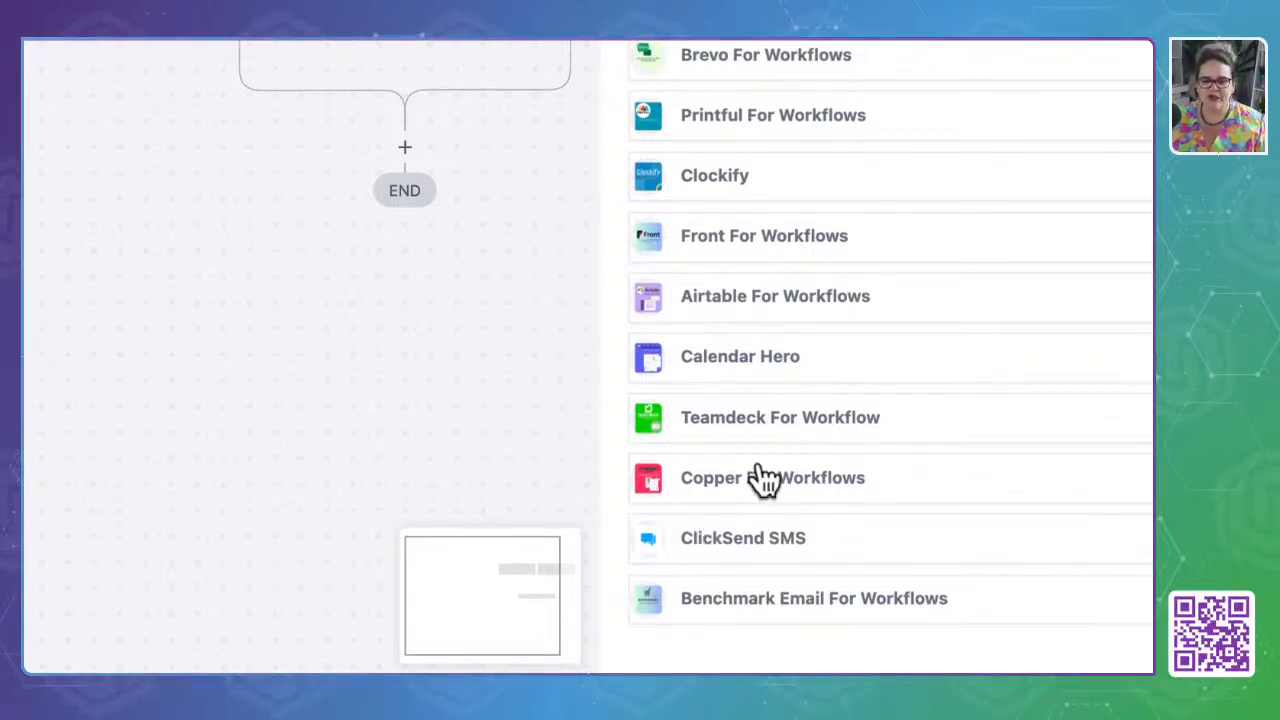
scroll(785, 254, "up", 3)
scroll(785, 254, "up", 9)
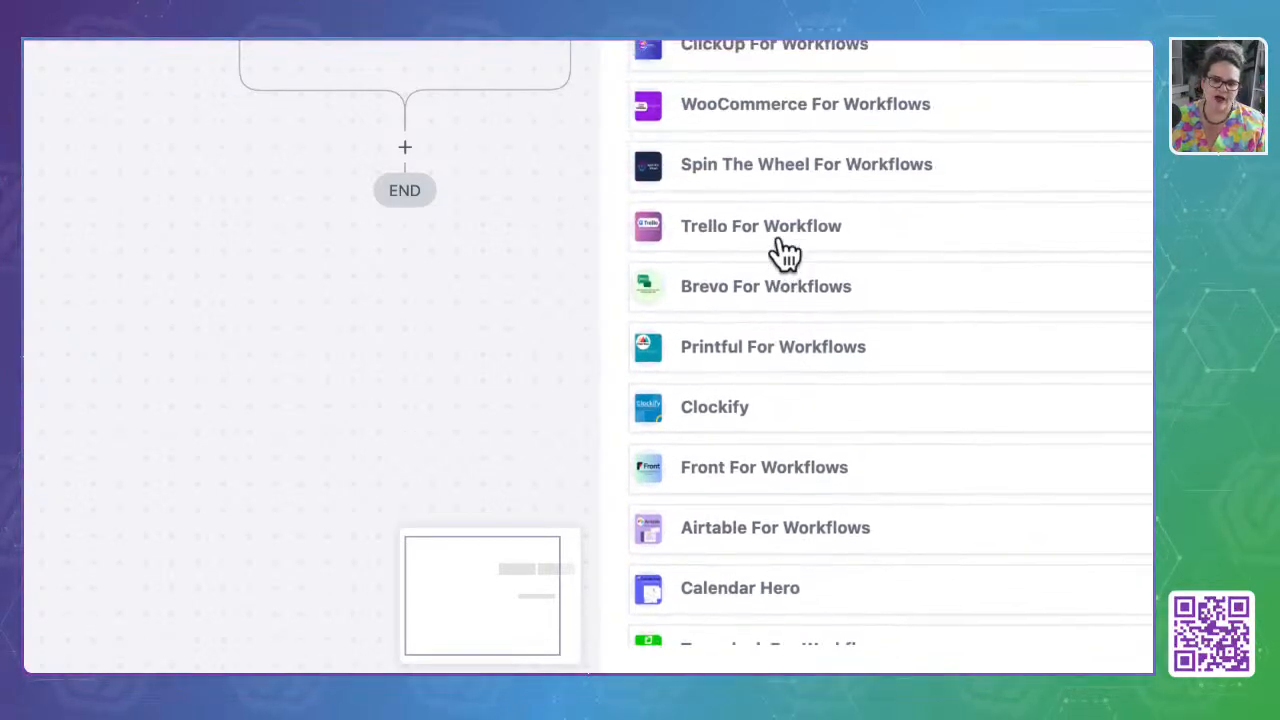
scroll(785, 254, "up", 8)
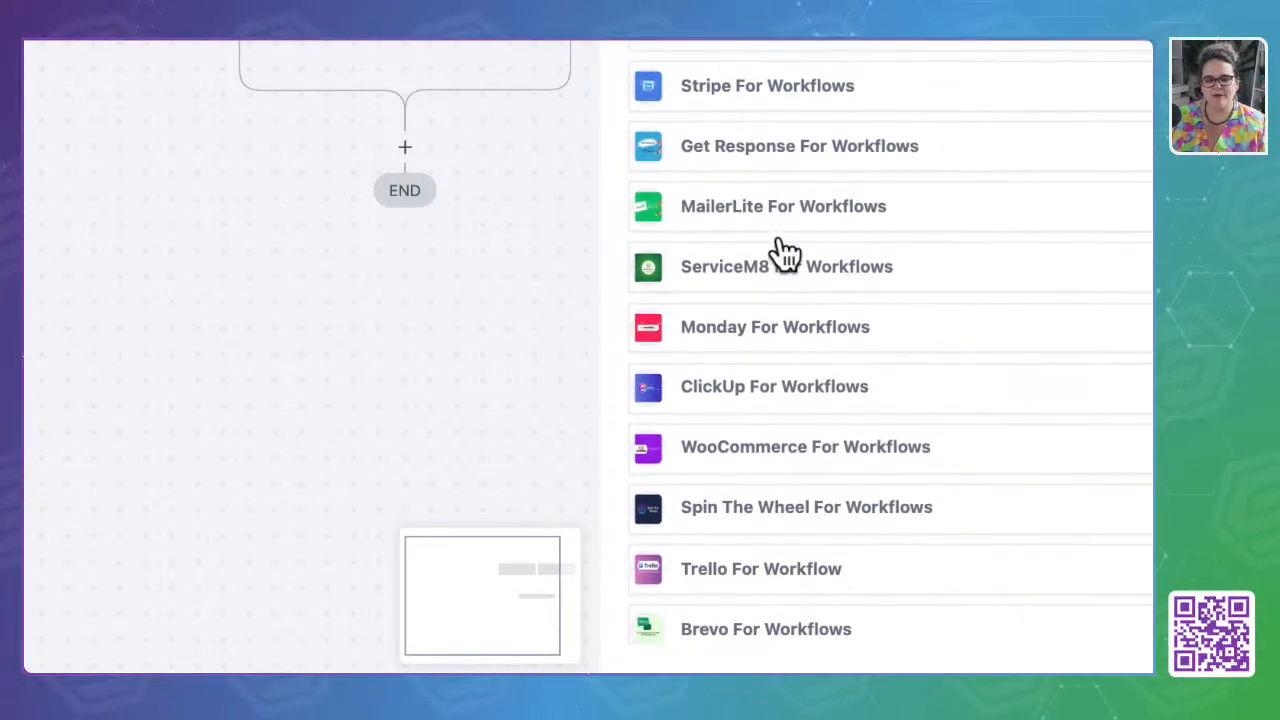
scroll(780, 252, "up", 1)
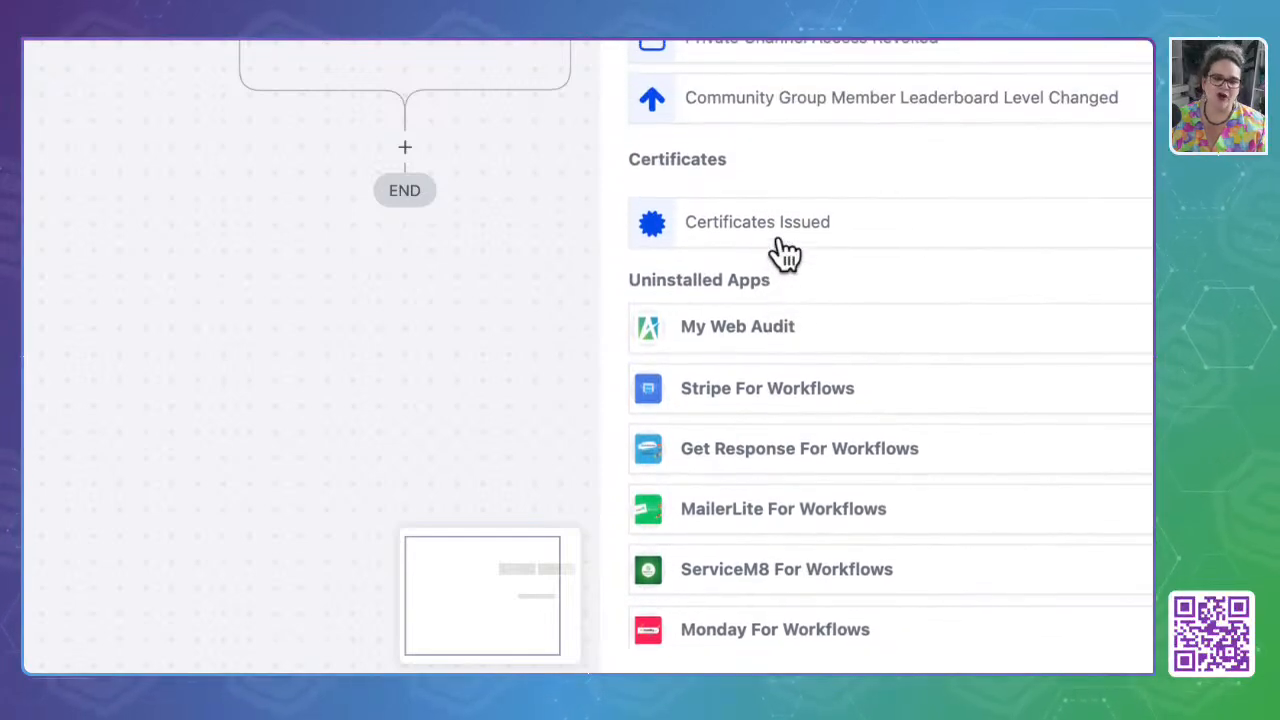
scroll(731, 288, "up", 2)
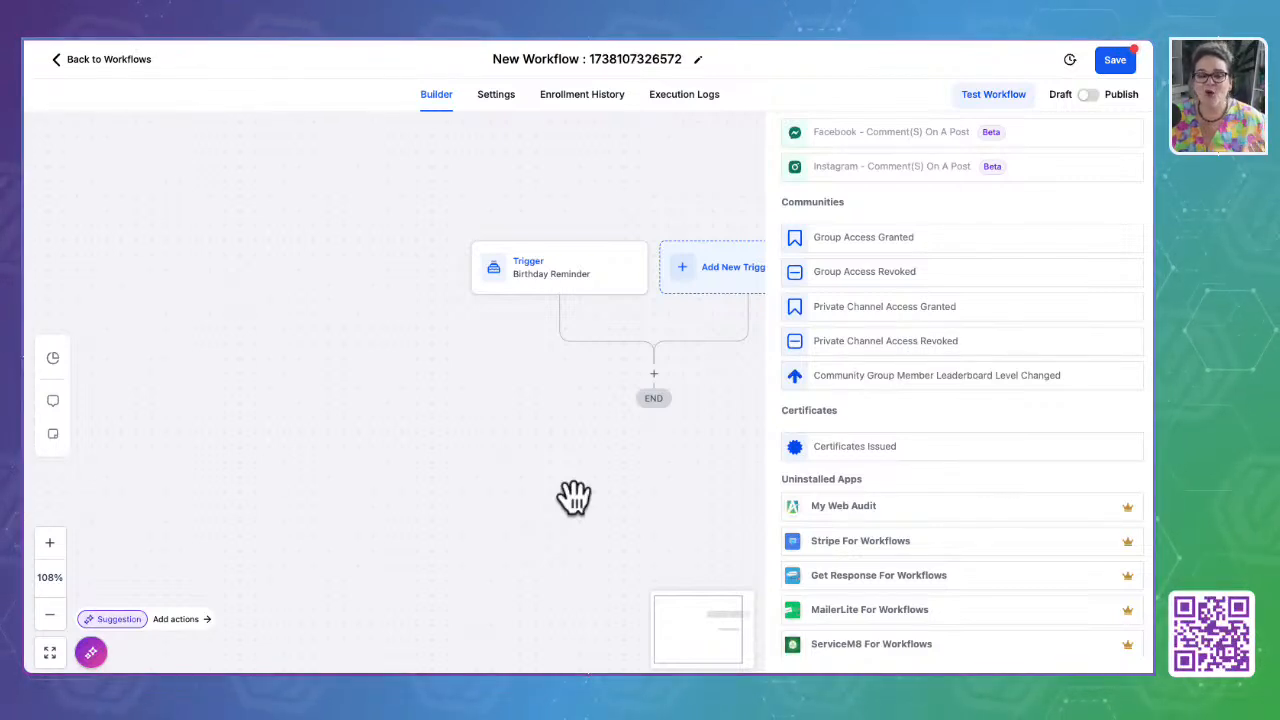
Open the action list for the step below the triggers and examine the Contact actions, from Create Contact through Remove Contact Followers
left_click(654, 375)
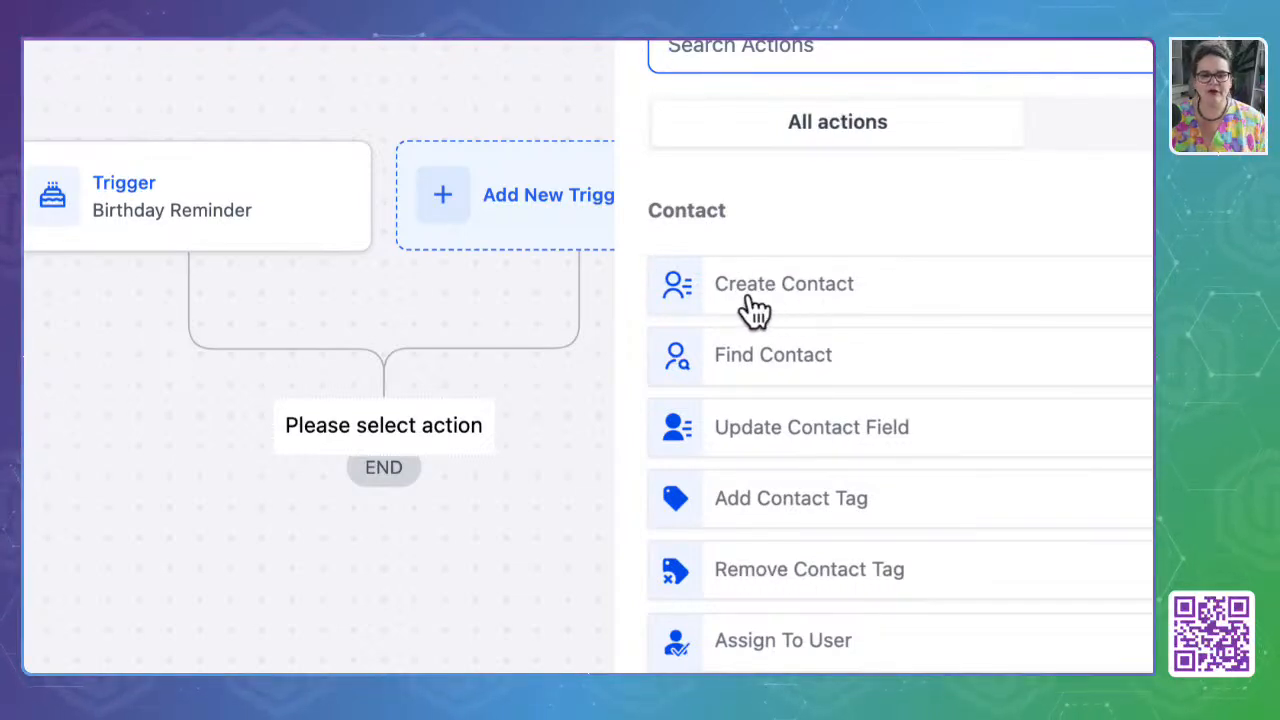
scroll(785, 372, "down", 2)
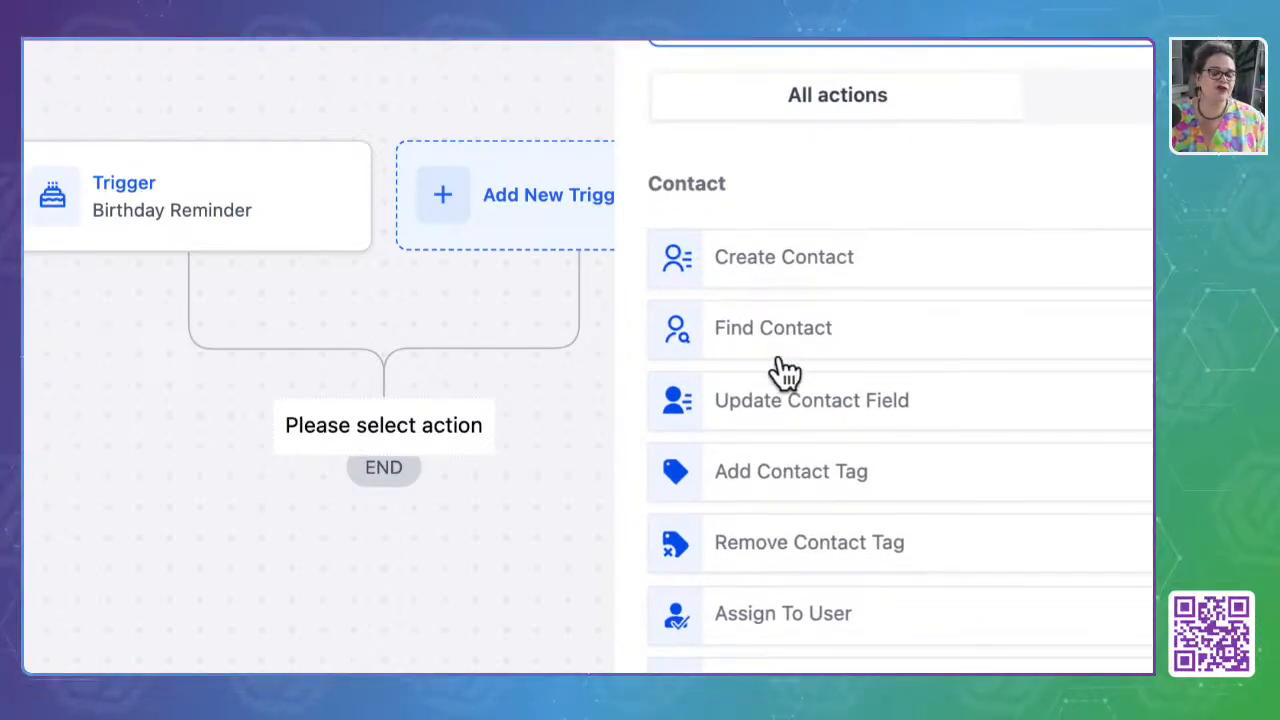
scroll(785, 340, "down", 4)
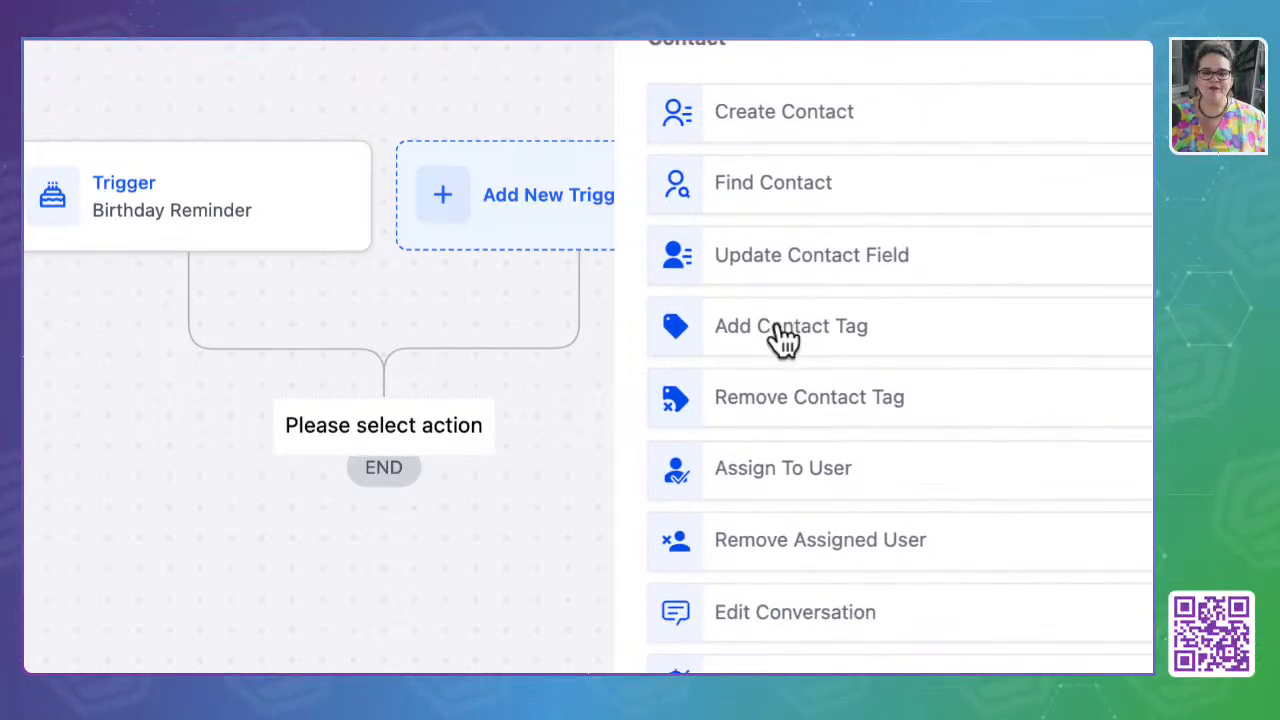
scroll(785, 340, "down", 2)
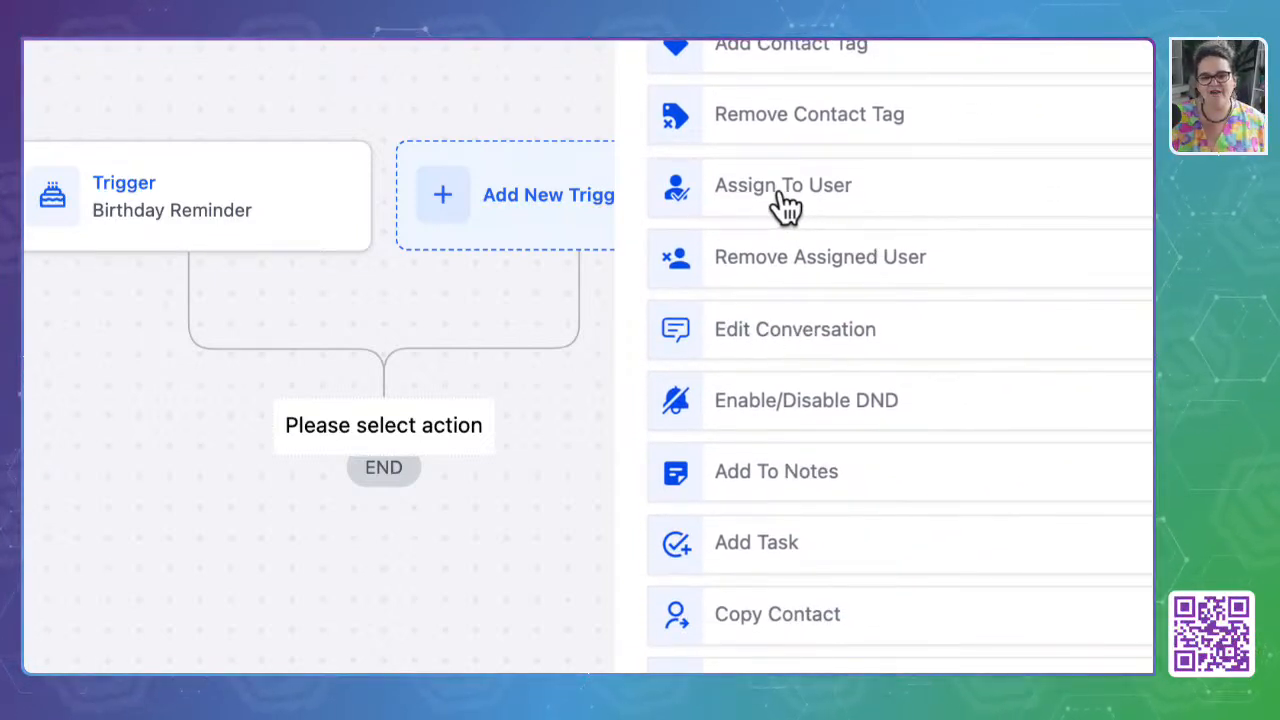
scroll(784, 206, "down", 2)
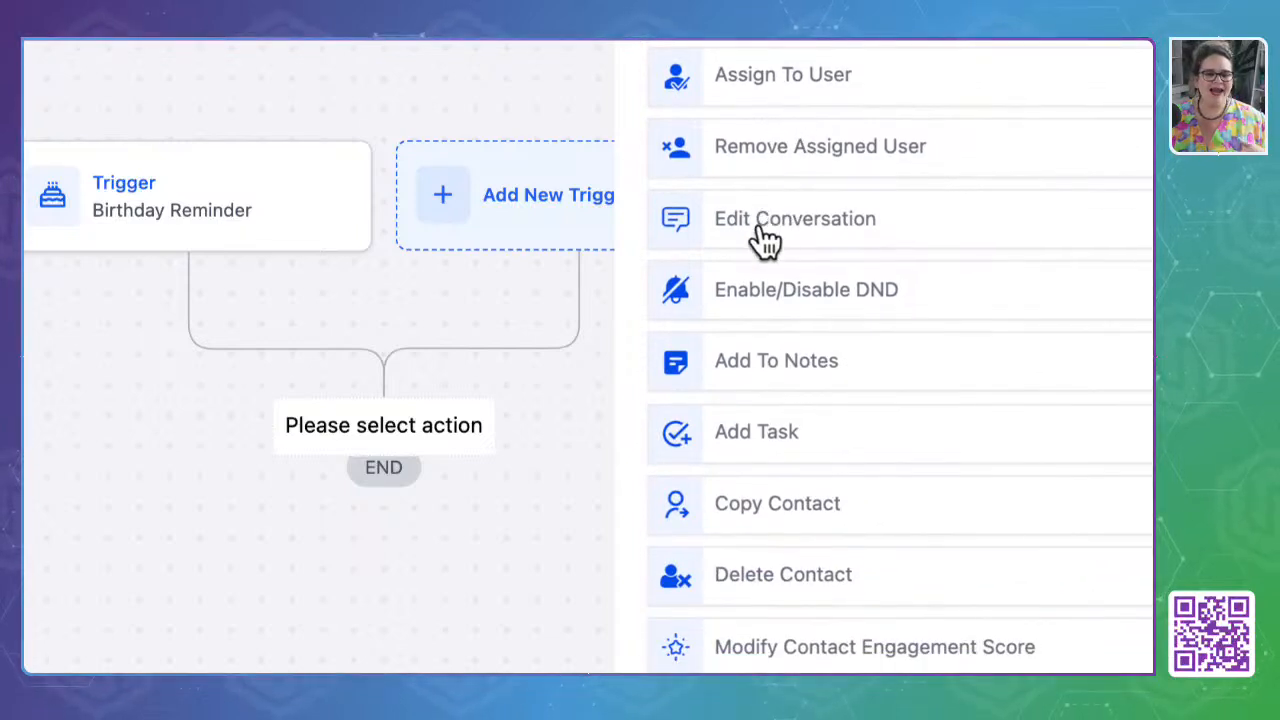
scroll(766, 240, "down", 3)
scroll(766, 240, "down", 2)
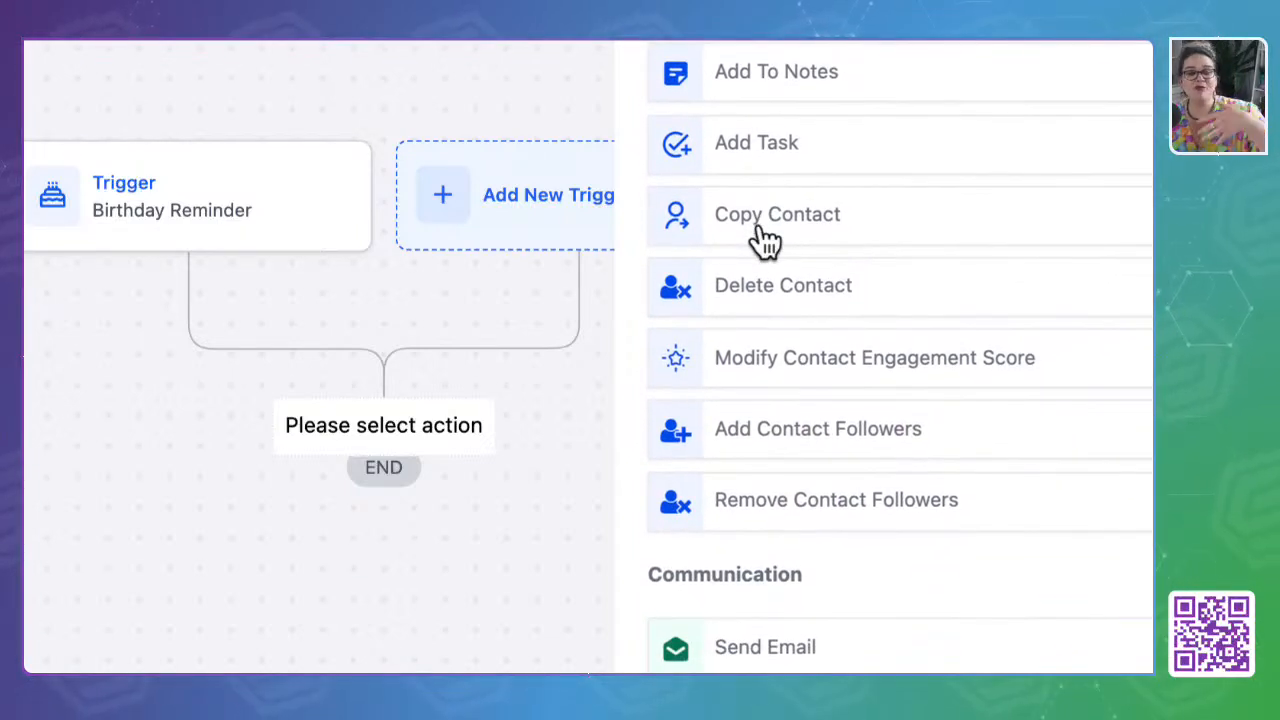
Examine the remaining Contact actions and the Communication actions from Send Email through GMB Messaging
scroll(766, 240, "down", 2)
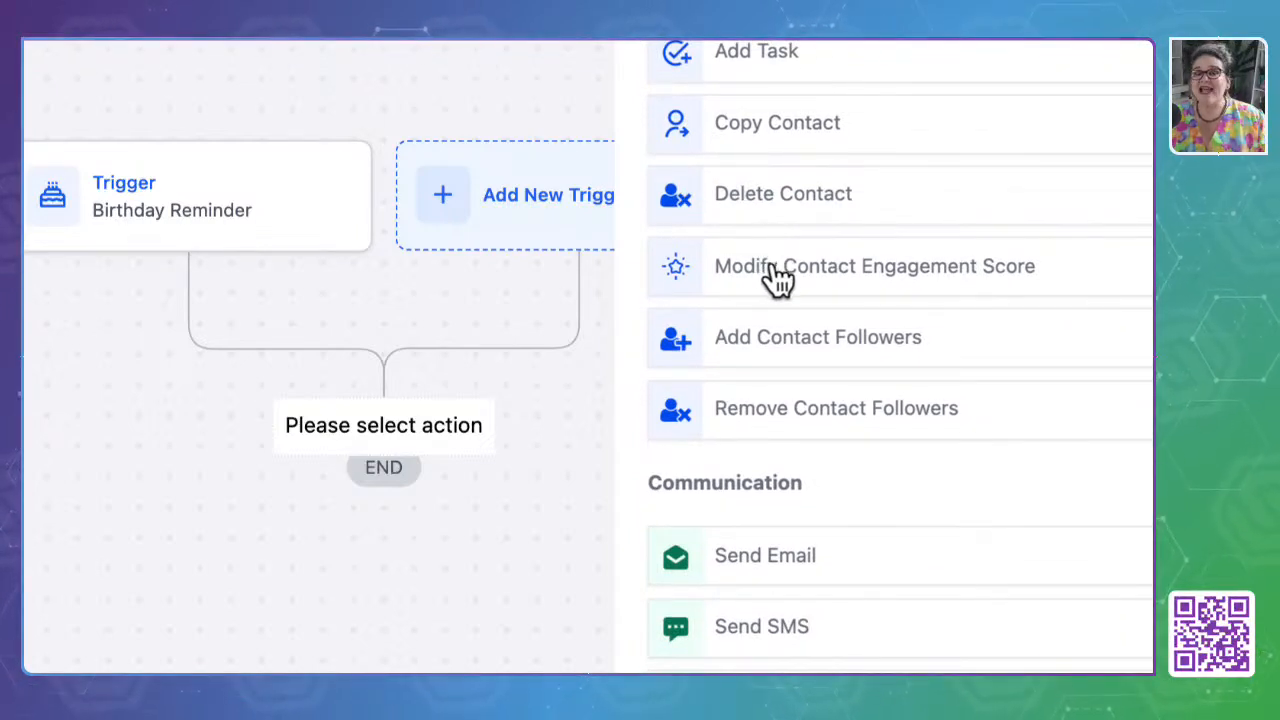
scroll(778, 280, "down", 2)
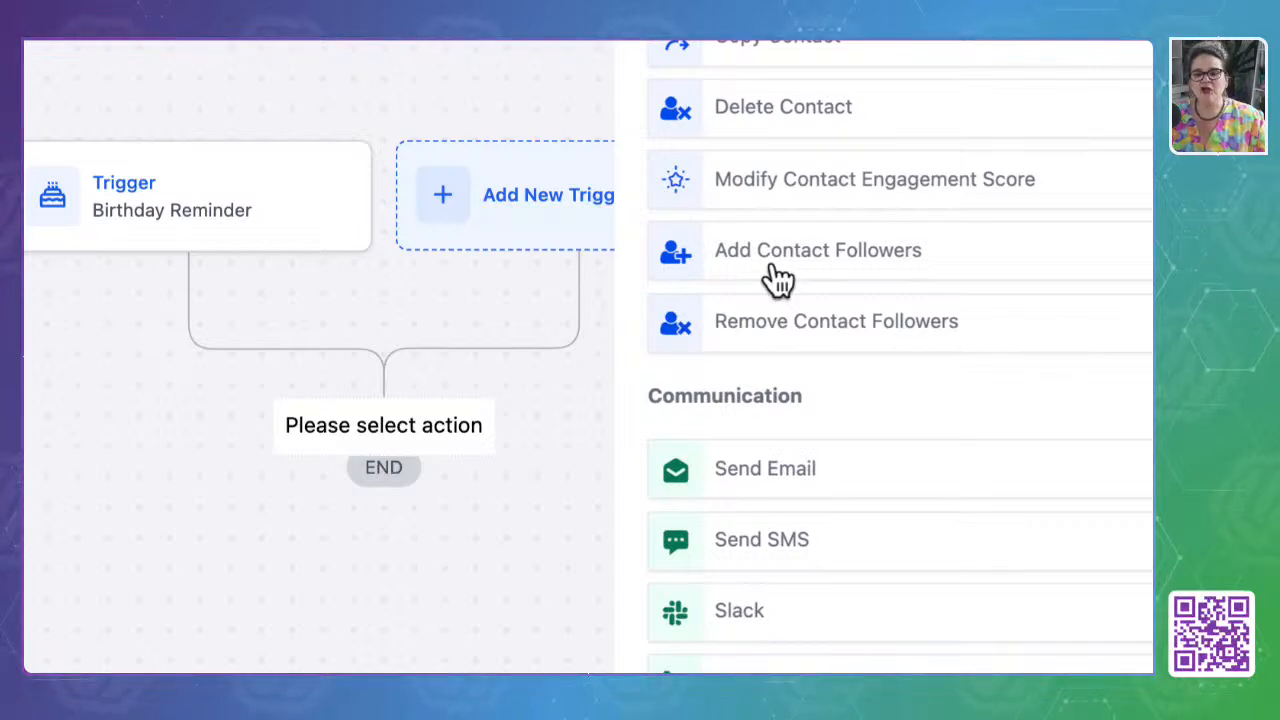
scroll(778, 280, "down", 2)
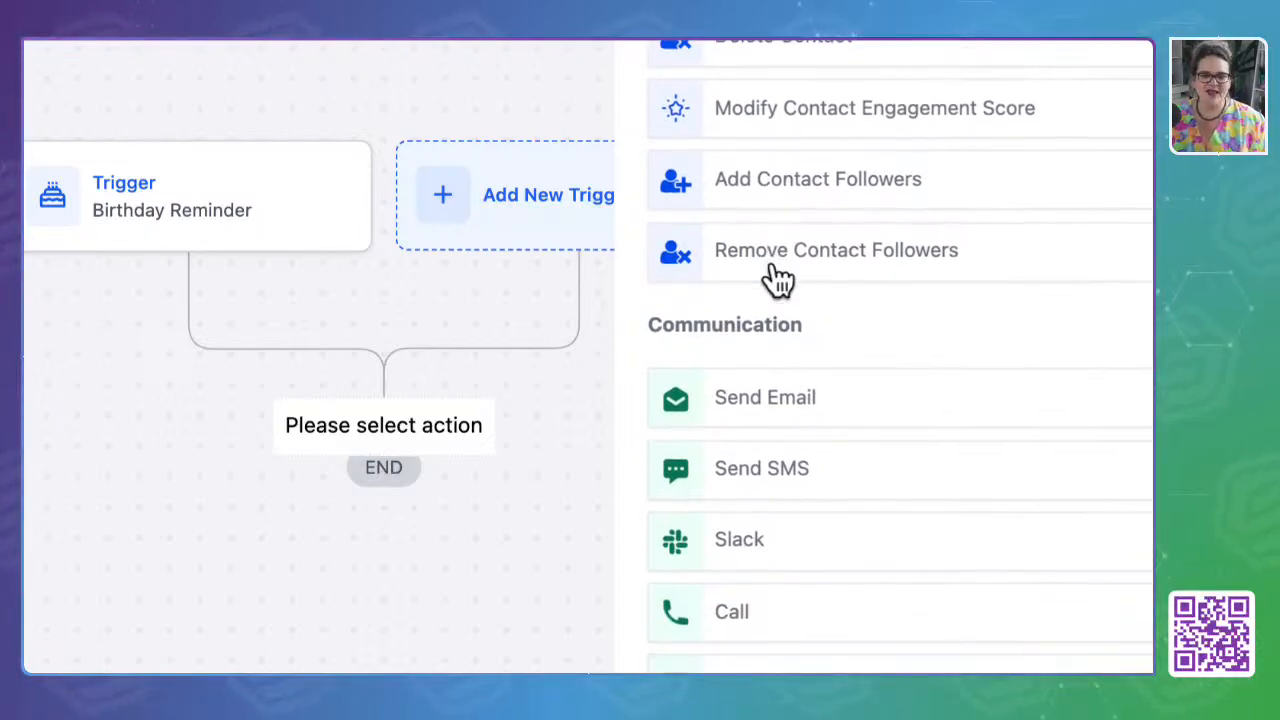
scroll(778, 280, "down", 6)
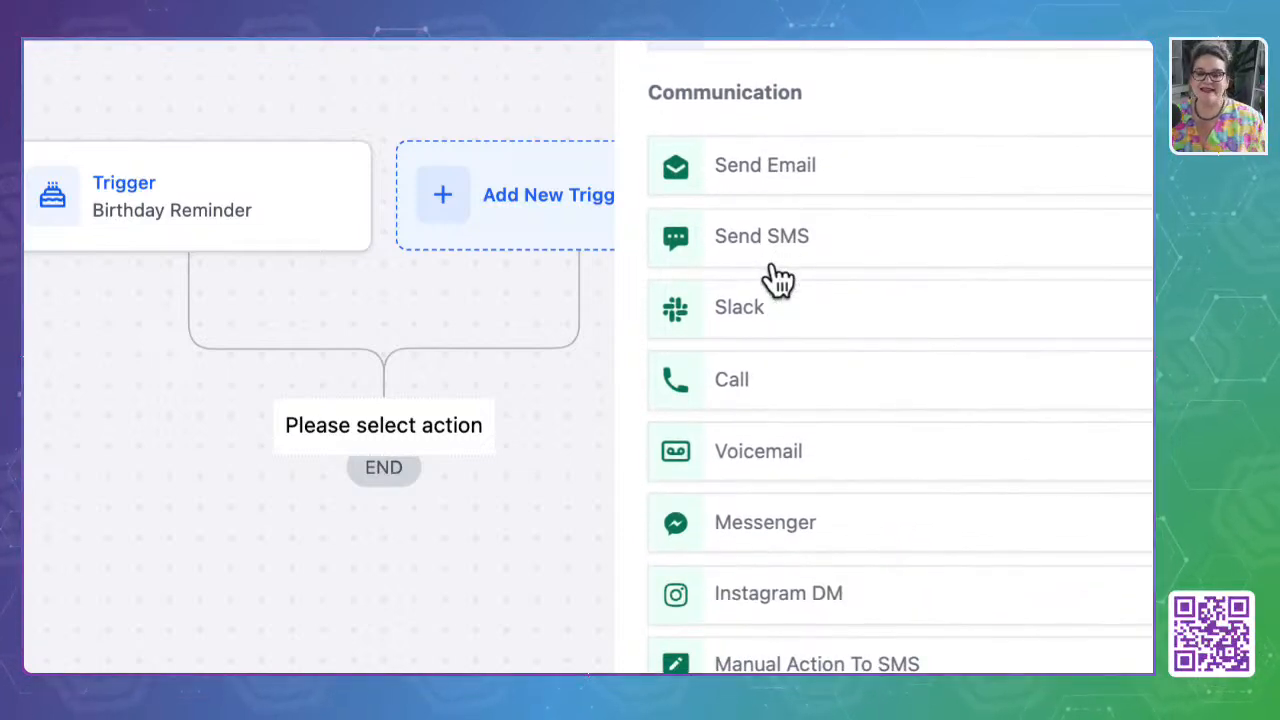
scroll(778, 280, "down", 6)
scroll(778, 280, "up", 3)
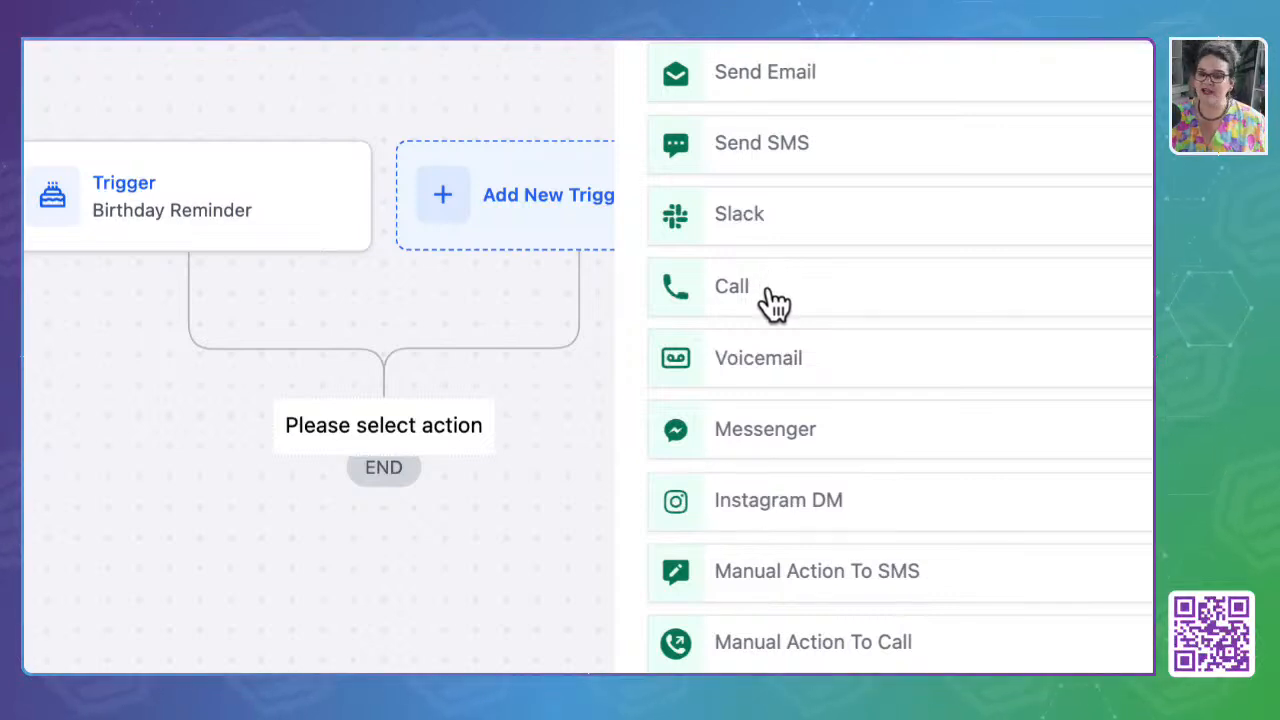
scroll(774, 303, "down", 2)
scroll(775, 303, "down", 1)
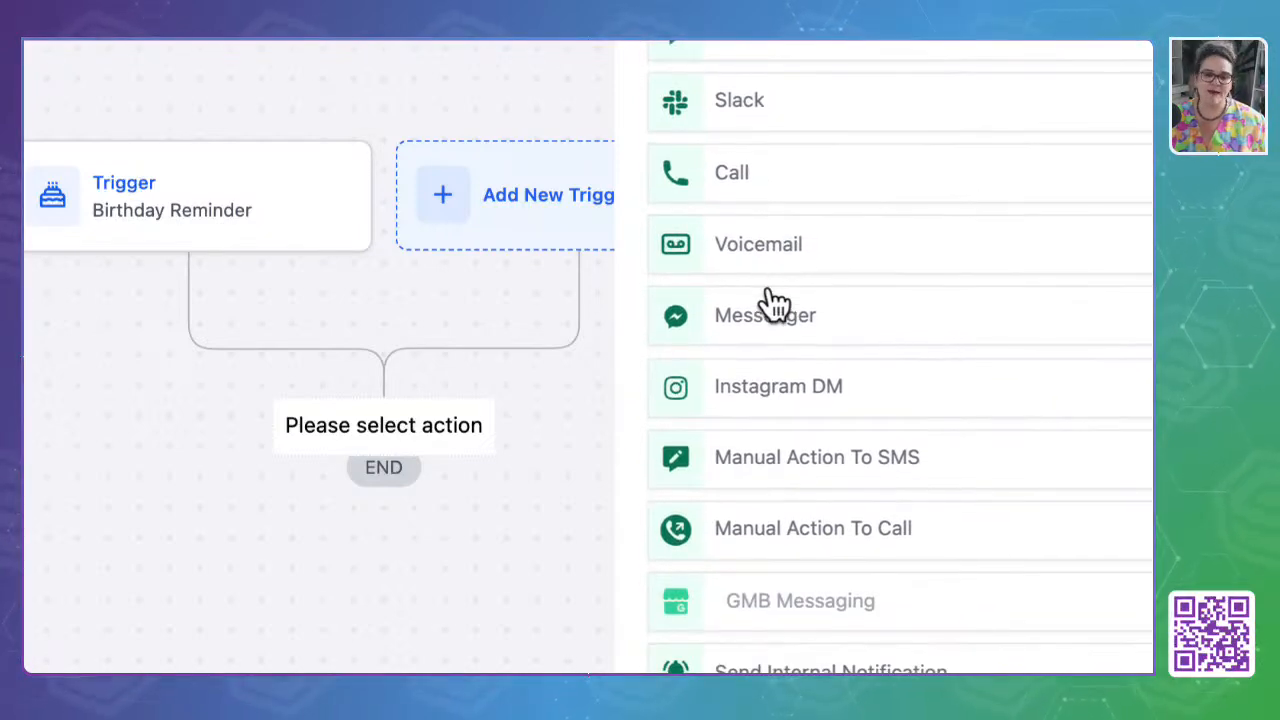
scroll(775, 303, "down", 3)
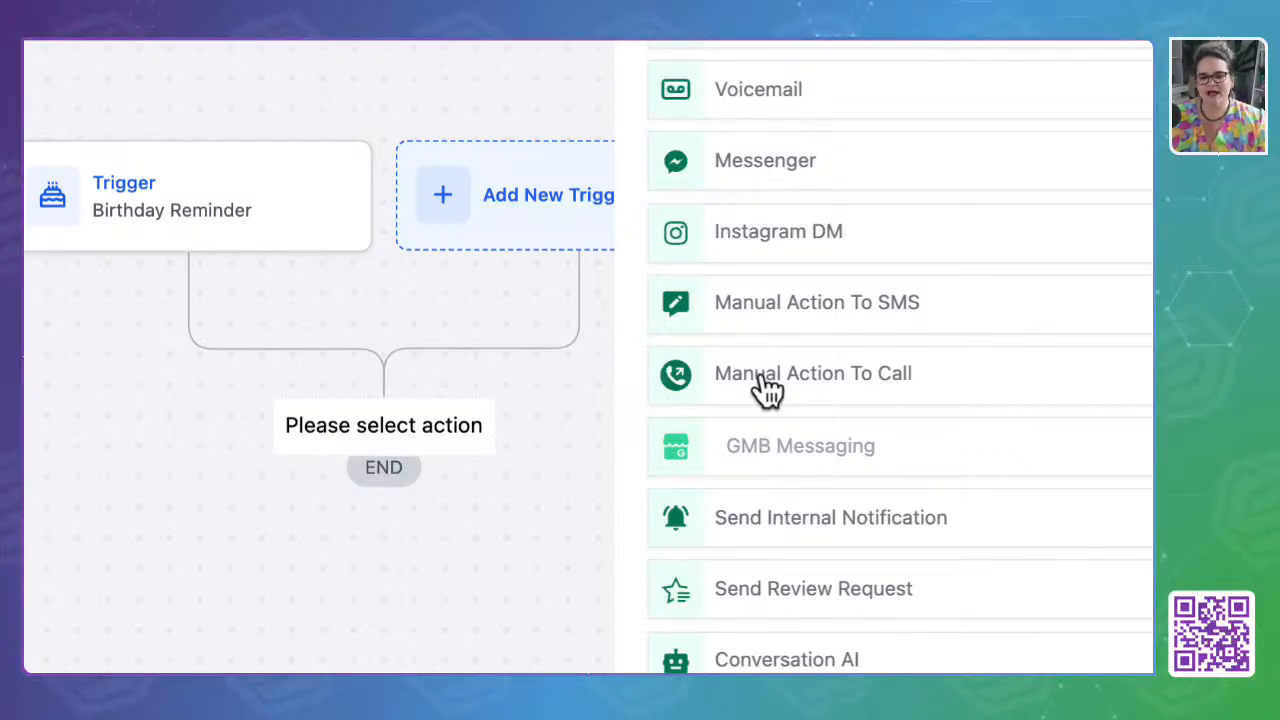
scroll(767, 390, "down", 2)
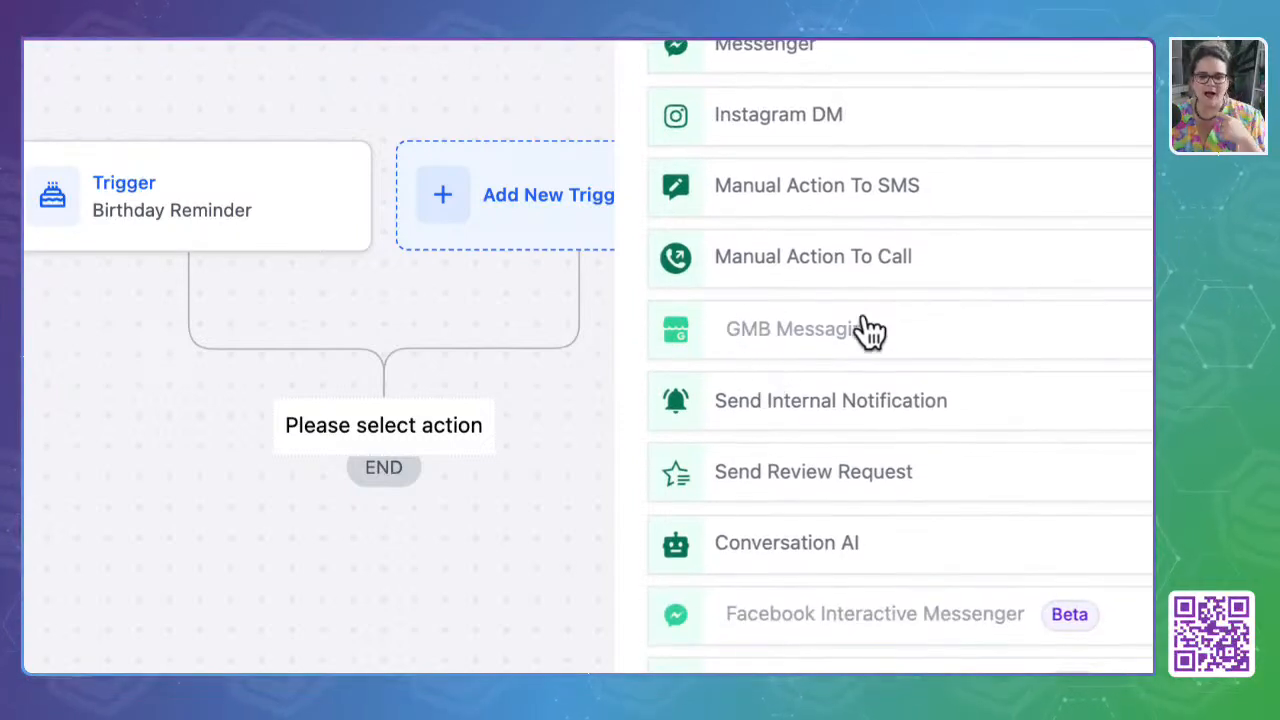
Examine the rest of the Communication actions, from Send Internal Notification through Book Appointment
mouse_move(806, 338)
scroll(803, 340, "down", 2)
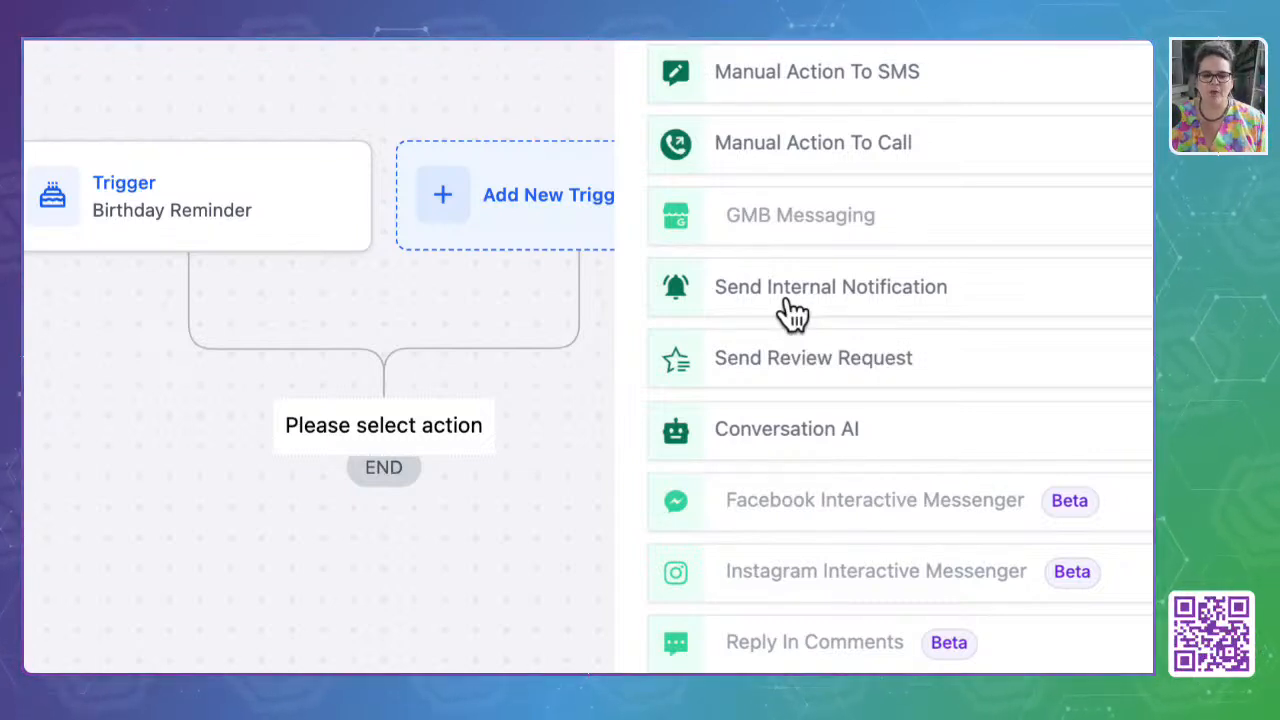
scroll(792, 313, "down", 2)
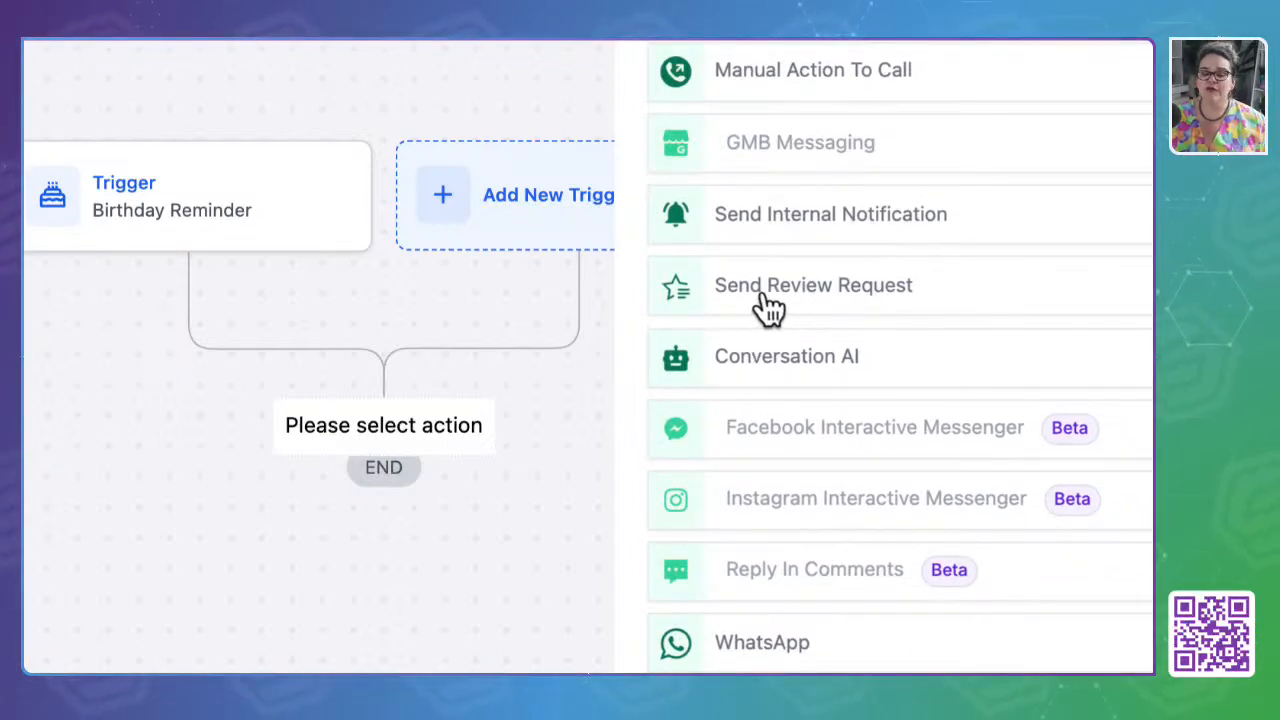
scroll(770, 310, "down", 2)
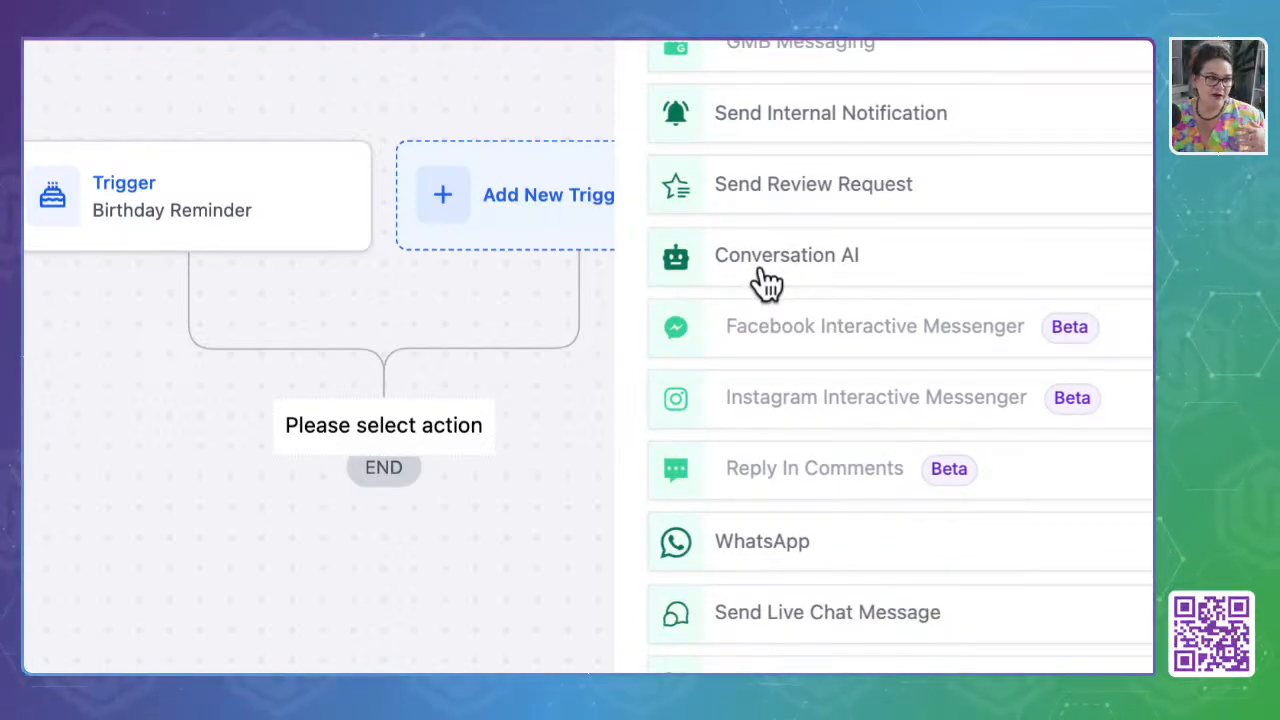
scroll(765, 283, "down", 3)
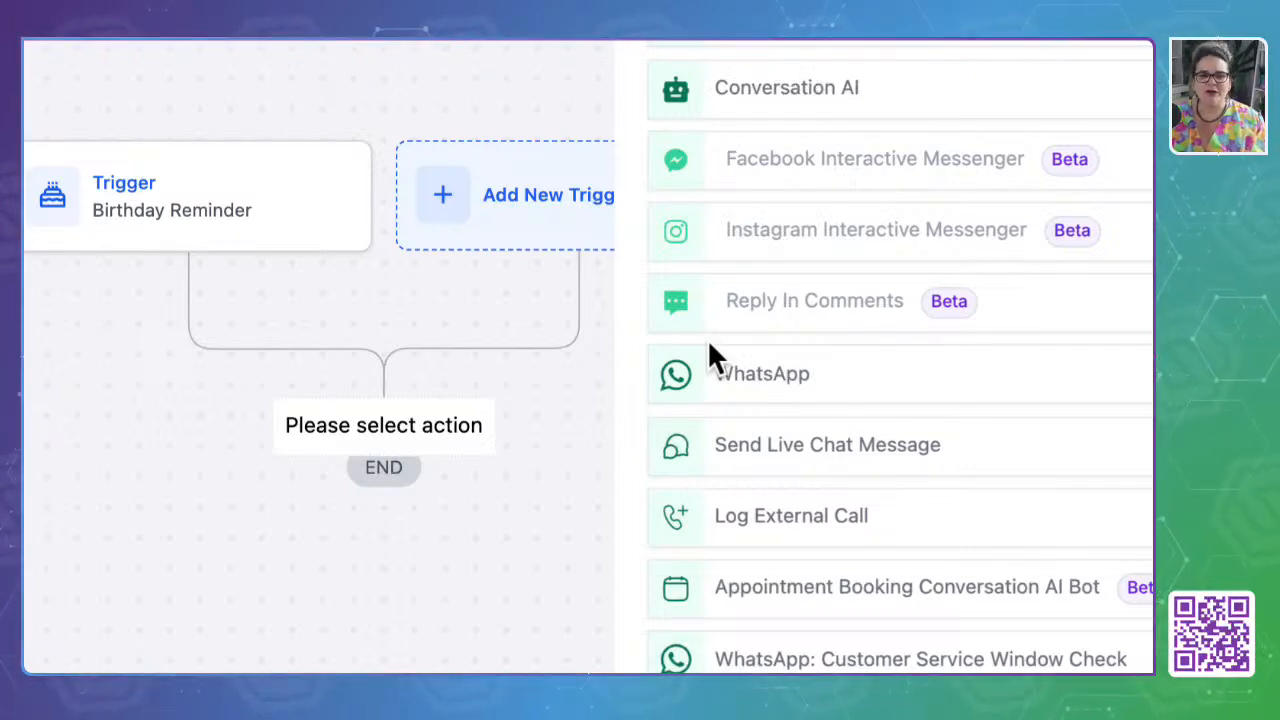
scroll(708, 348, "down", 2)
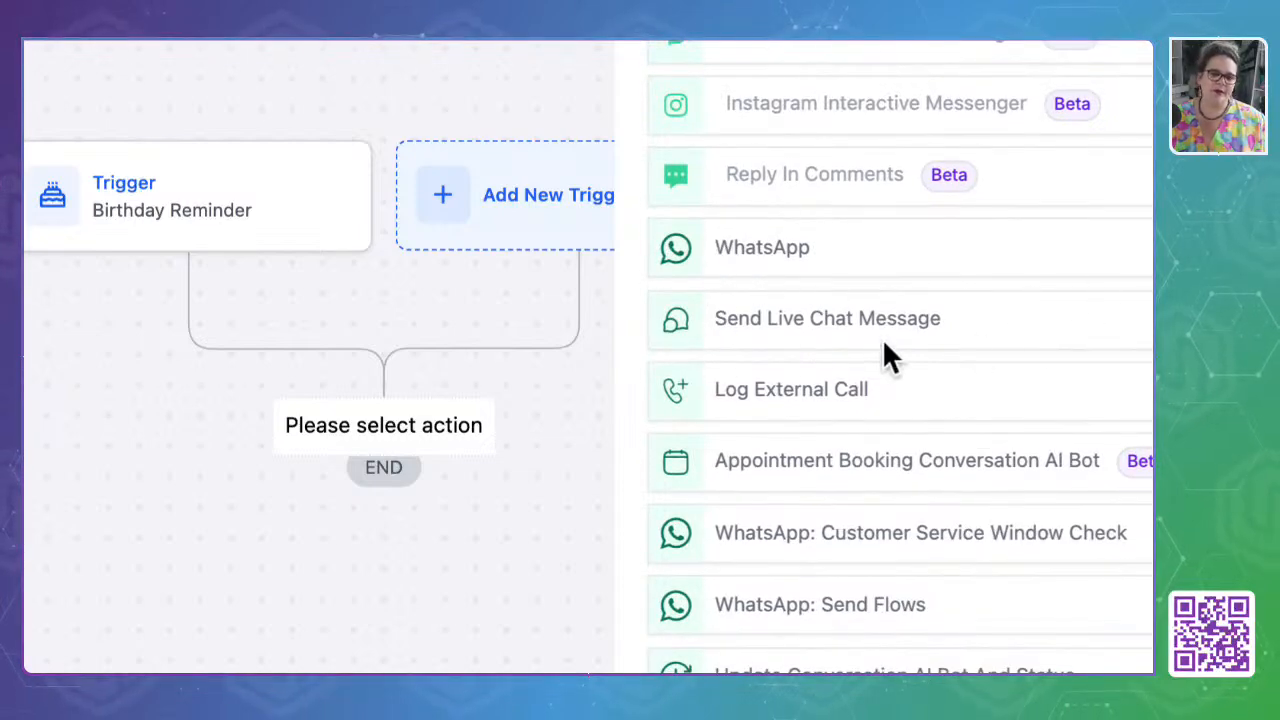
scroll(804, 360, "down", 1)
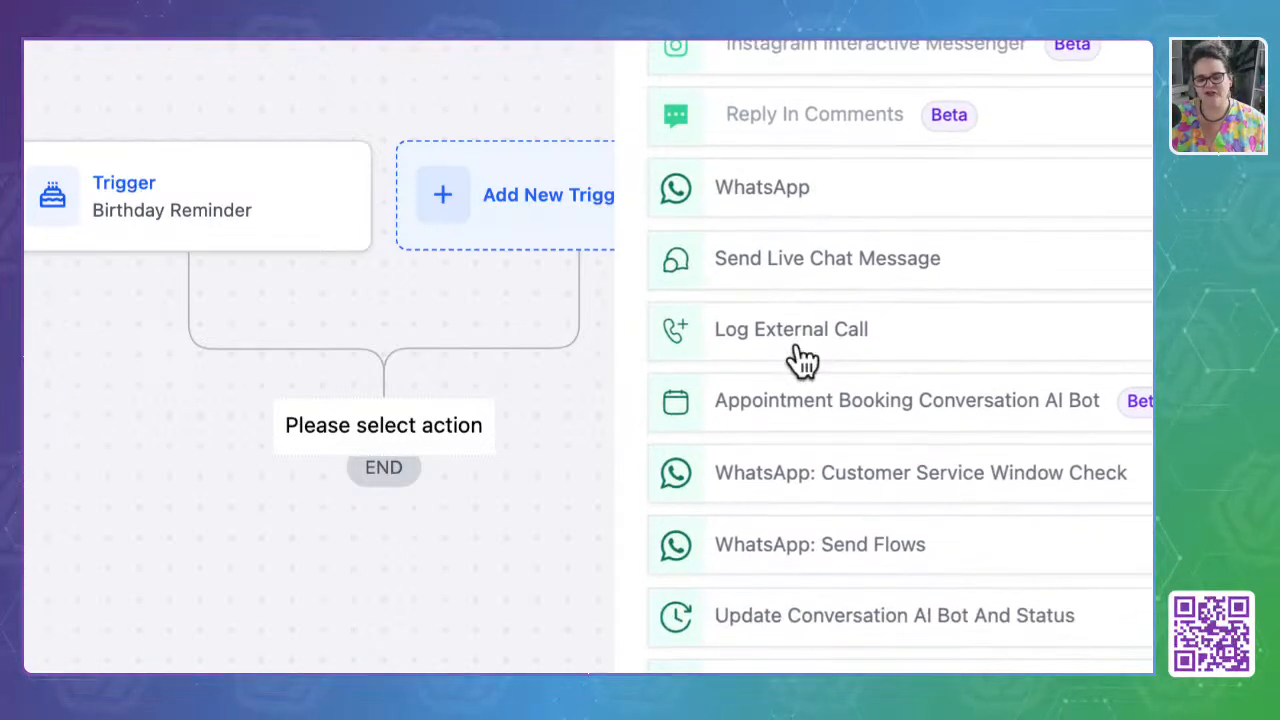
scroll(804, 360, "down", 2)
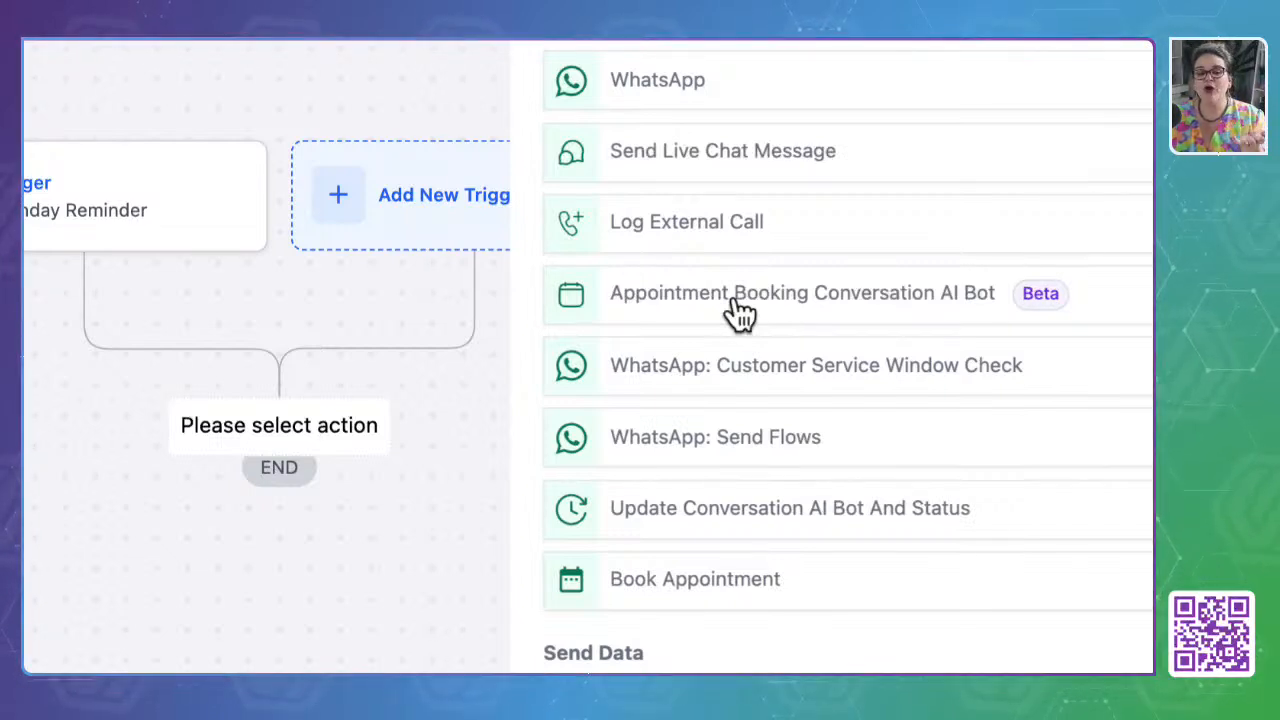
scroll(738, 305, "down", 2)
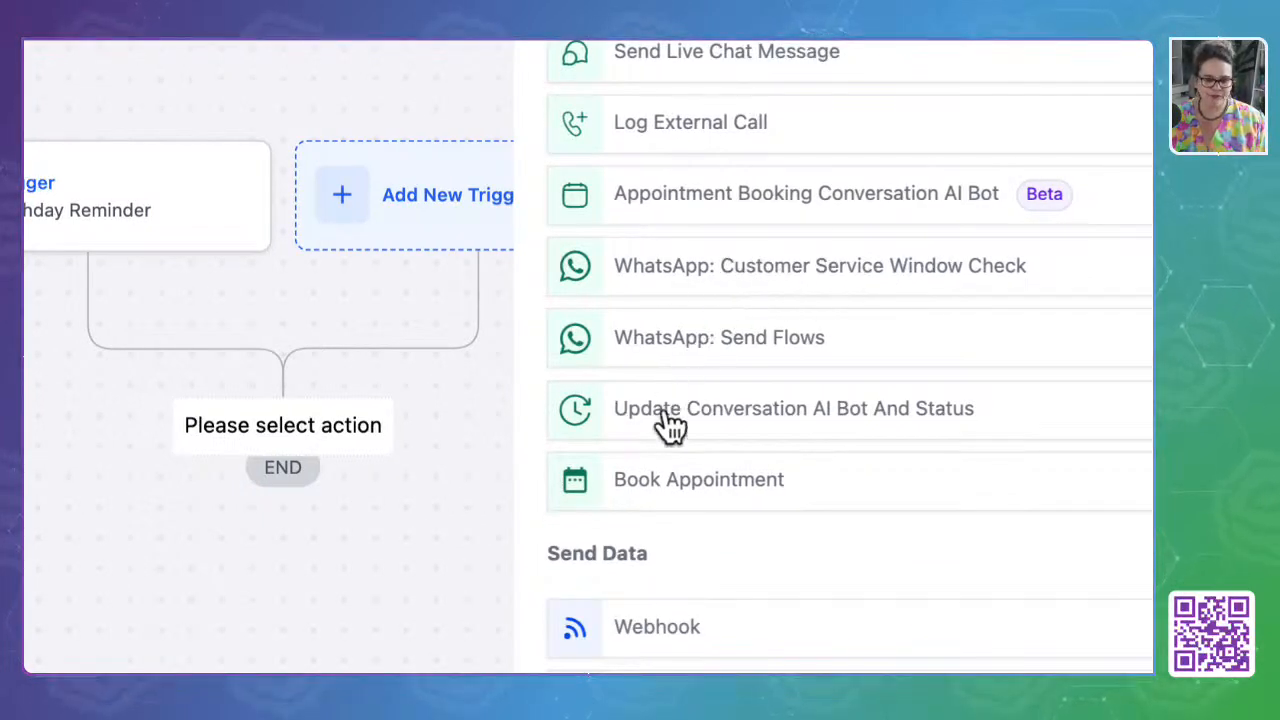
scroll(668, 427, "down", 1)
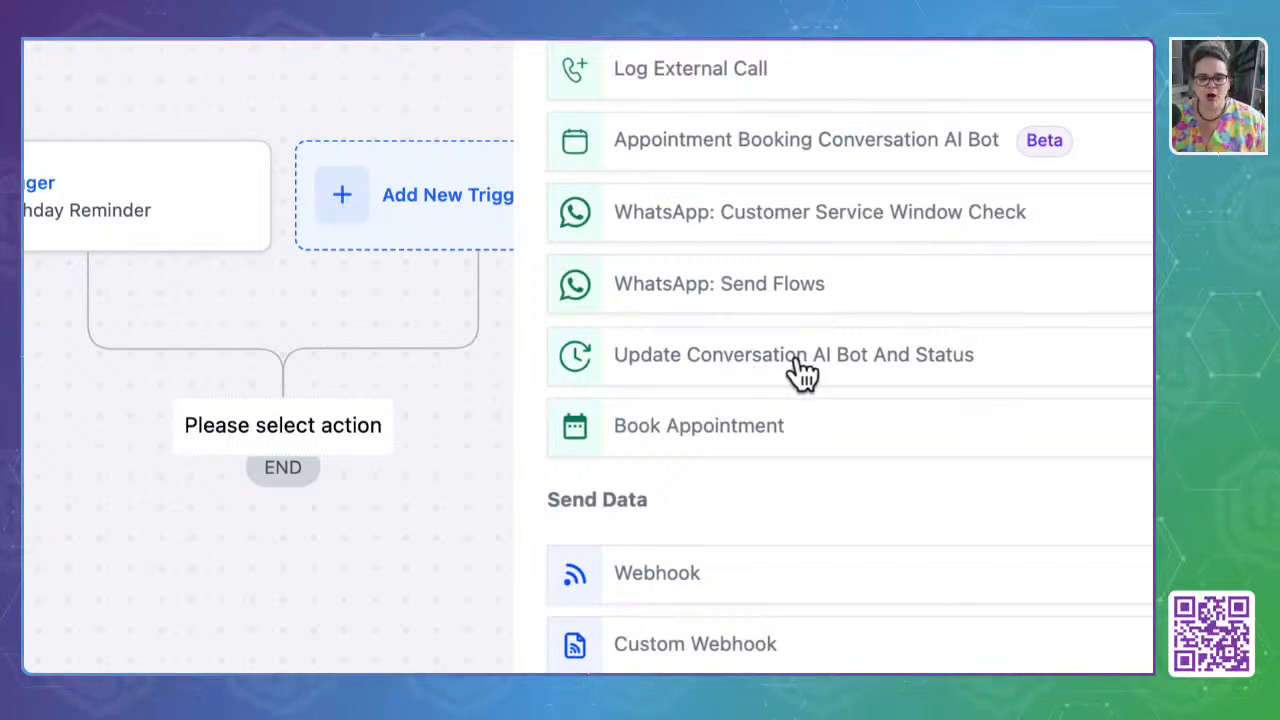
scroll(700, 445, "down", 2)
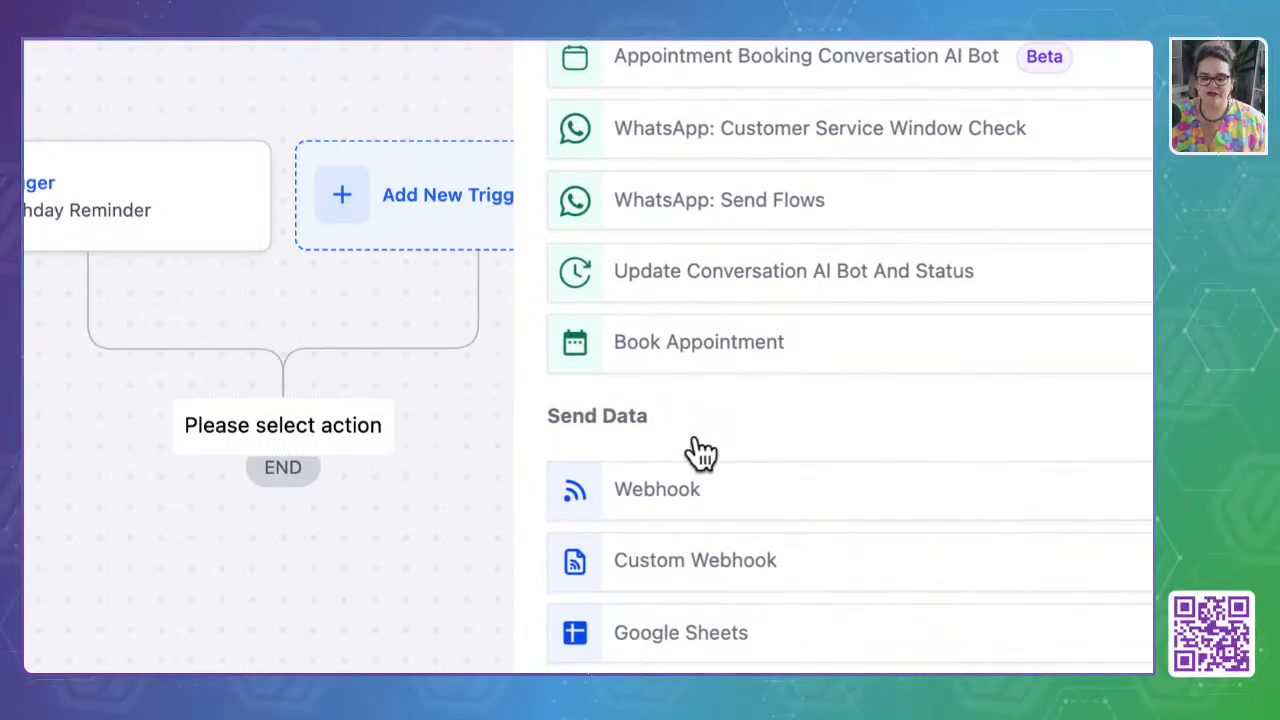
Examine the Send Data actions Webhook, Custom Webhook and Google Sheets
scroll(700, 452, "down", 4)
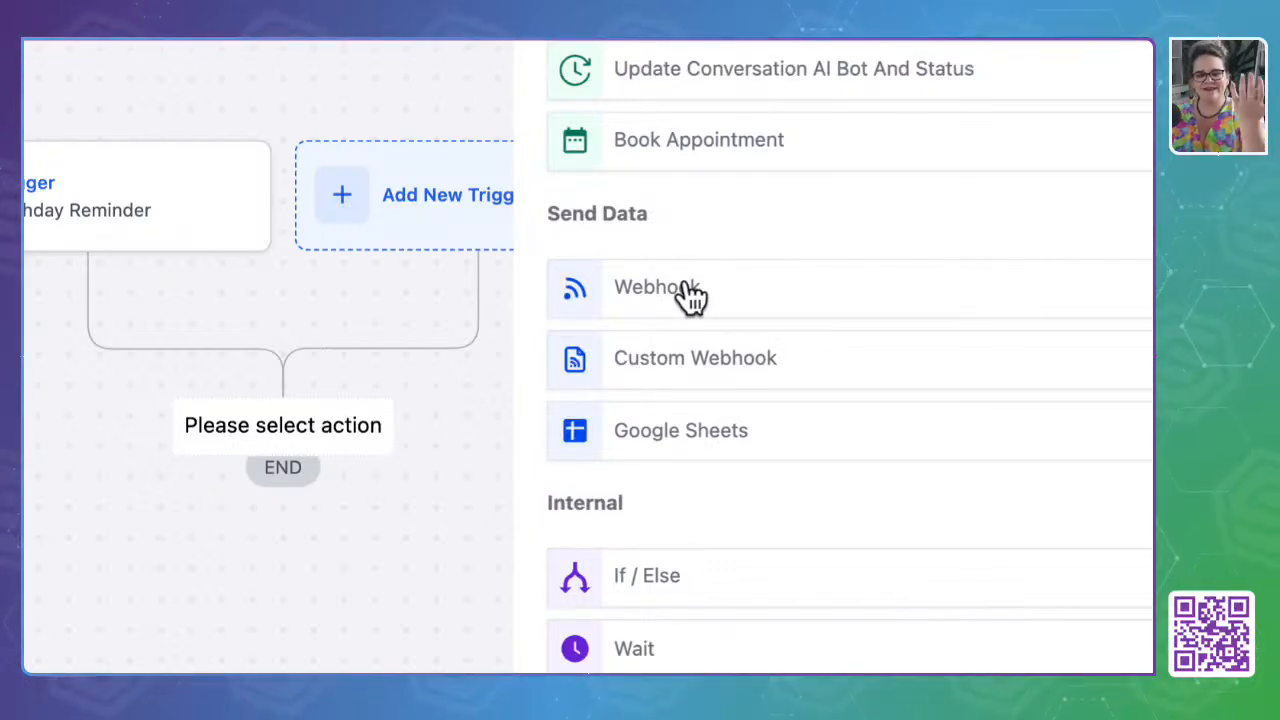
scroll(690, 295, "down", 3)
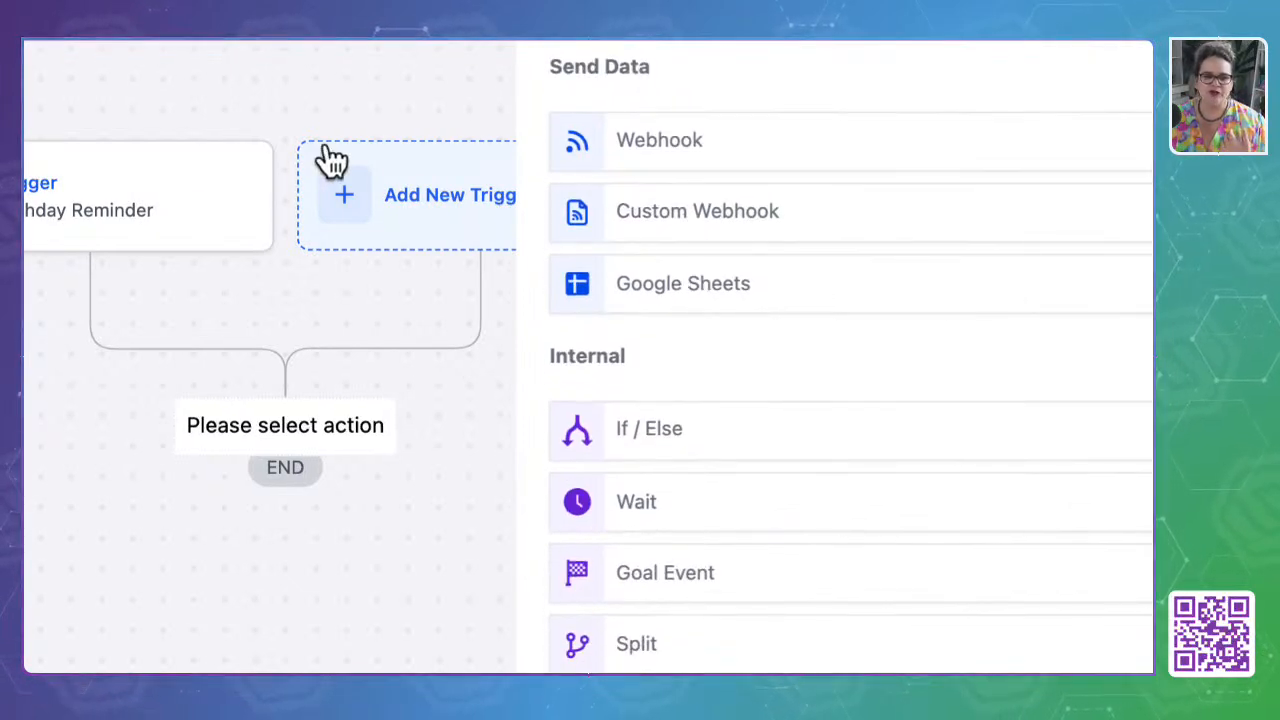
scroll(806, 374, "down", 2)
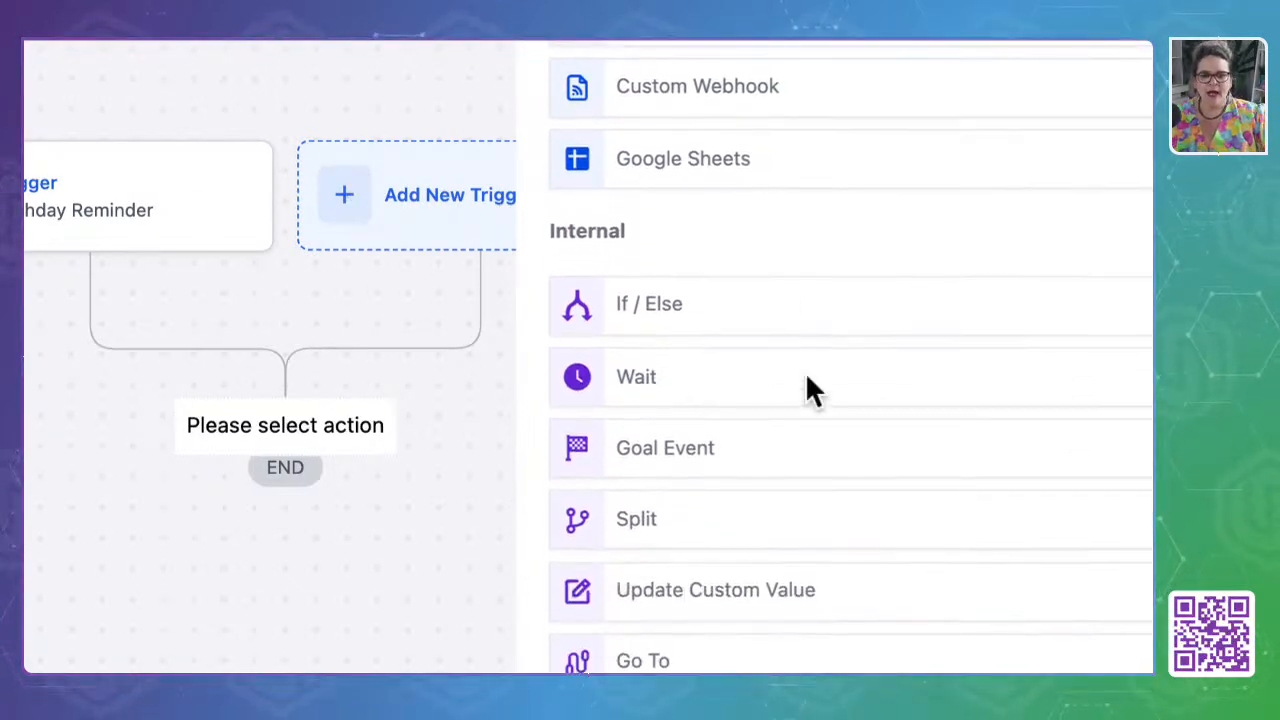
Examine the Internal actions available for the workflow, from If / Else through Custom Code
scroll(603, 274, "down", 2)
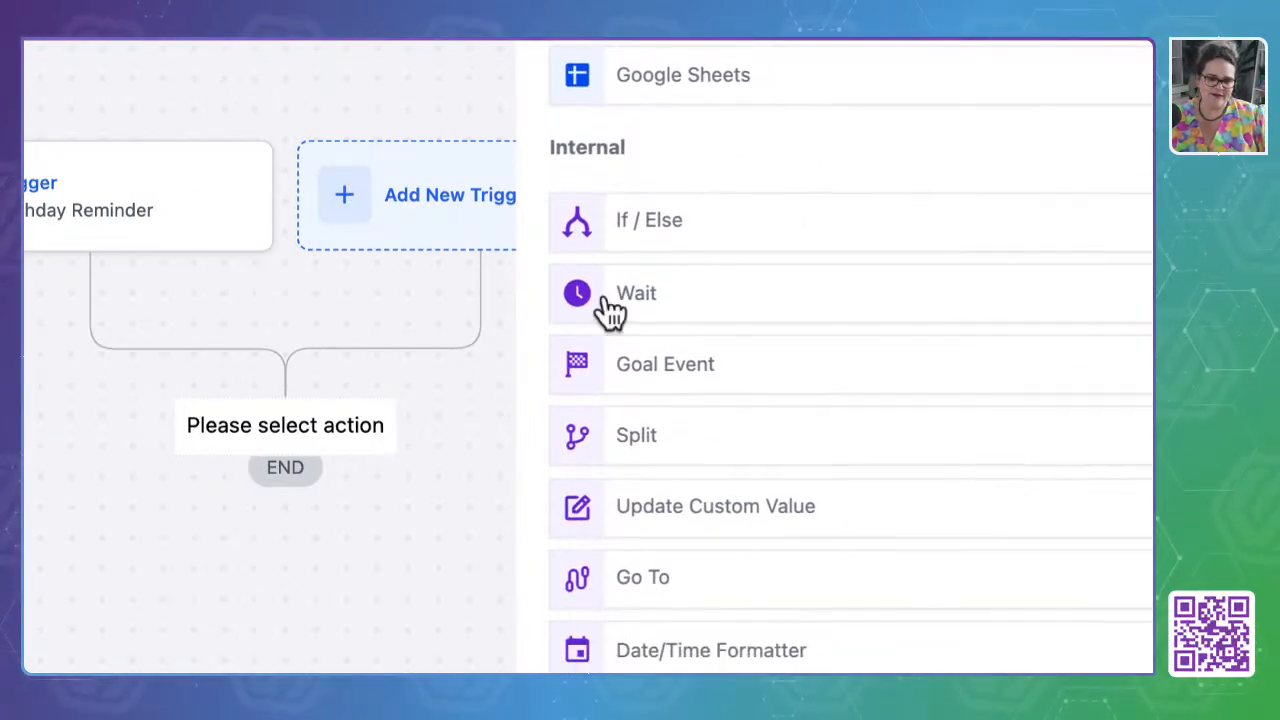
left_click_drag(552, 146, 672, 160)
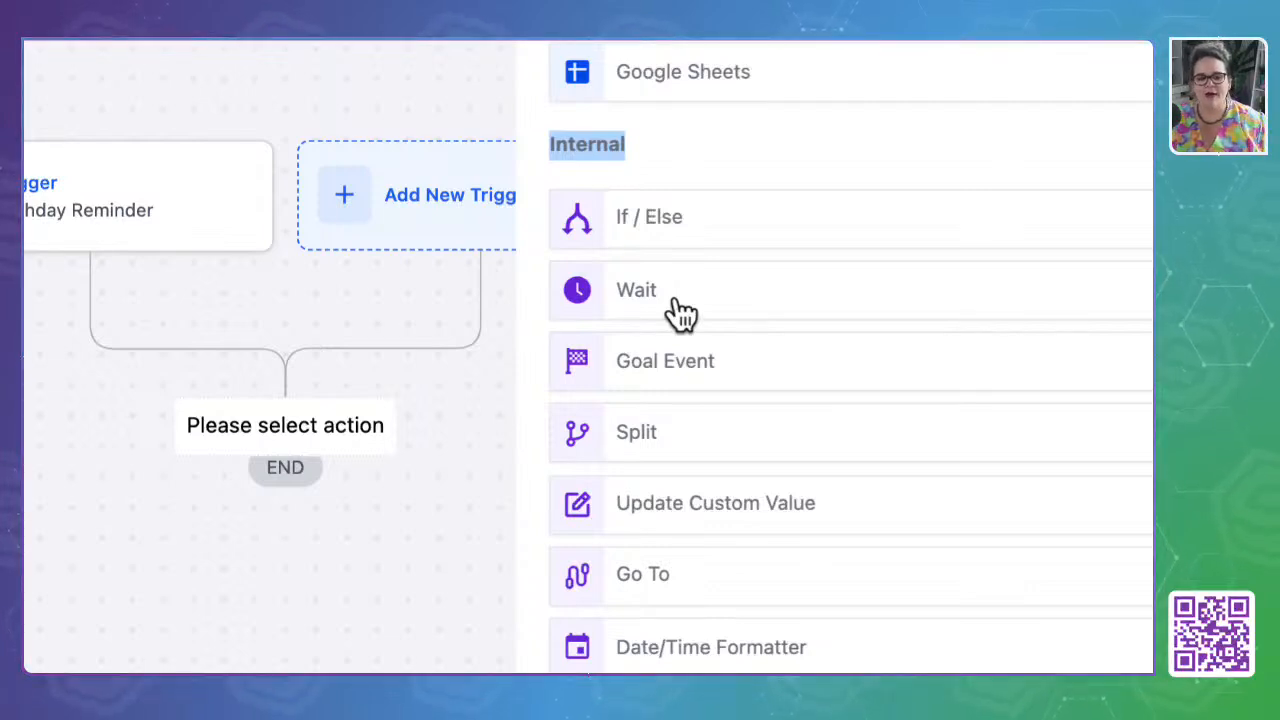
scroll(672, 315, "down", 3)
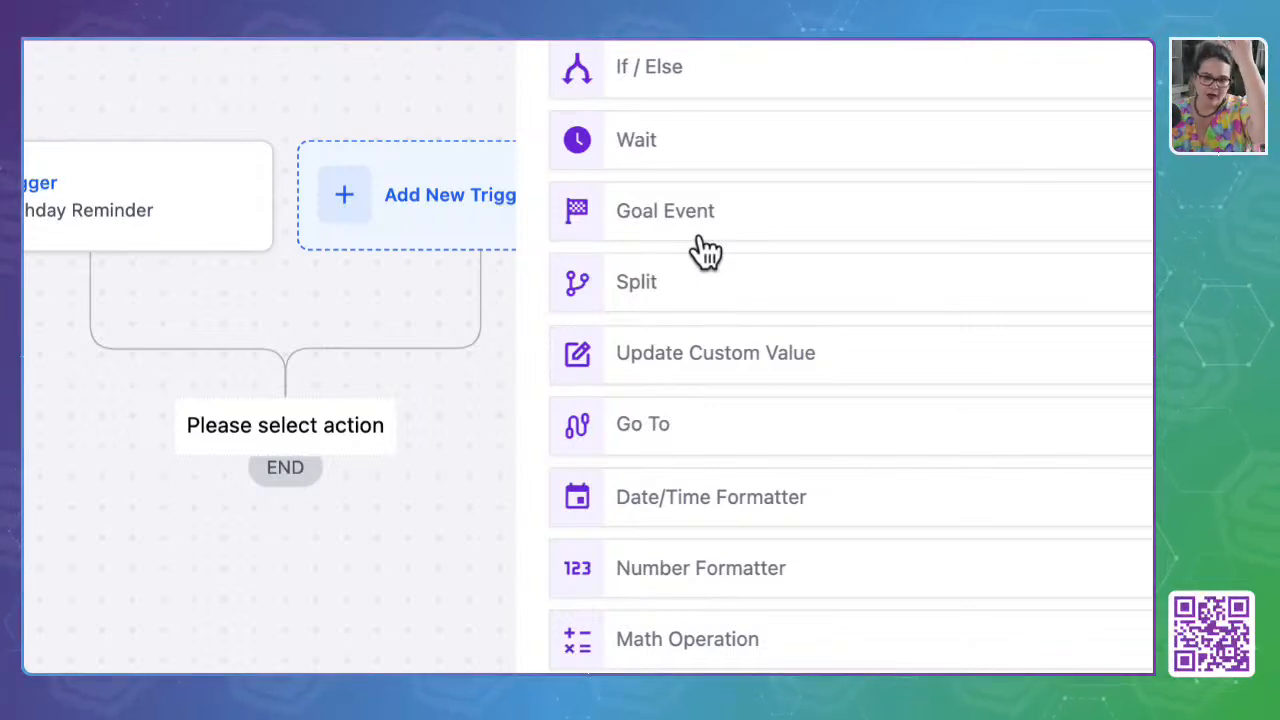
scroll(706, 253, "up", 1)
scroll(706, 253, "up", 1)
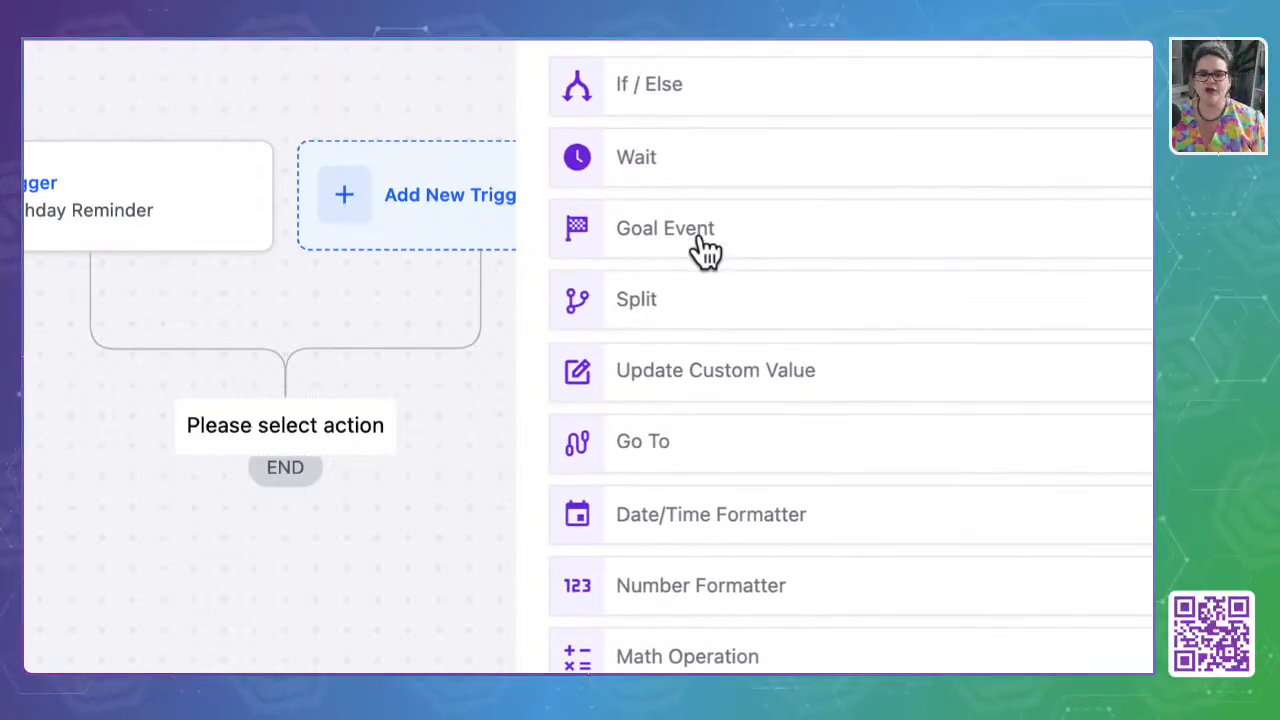
scroll(708, 300, "down", 2)
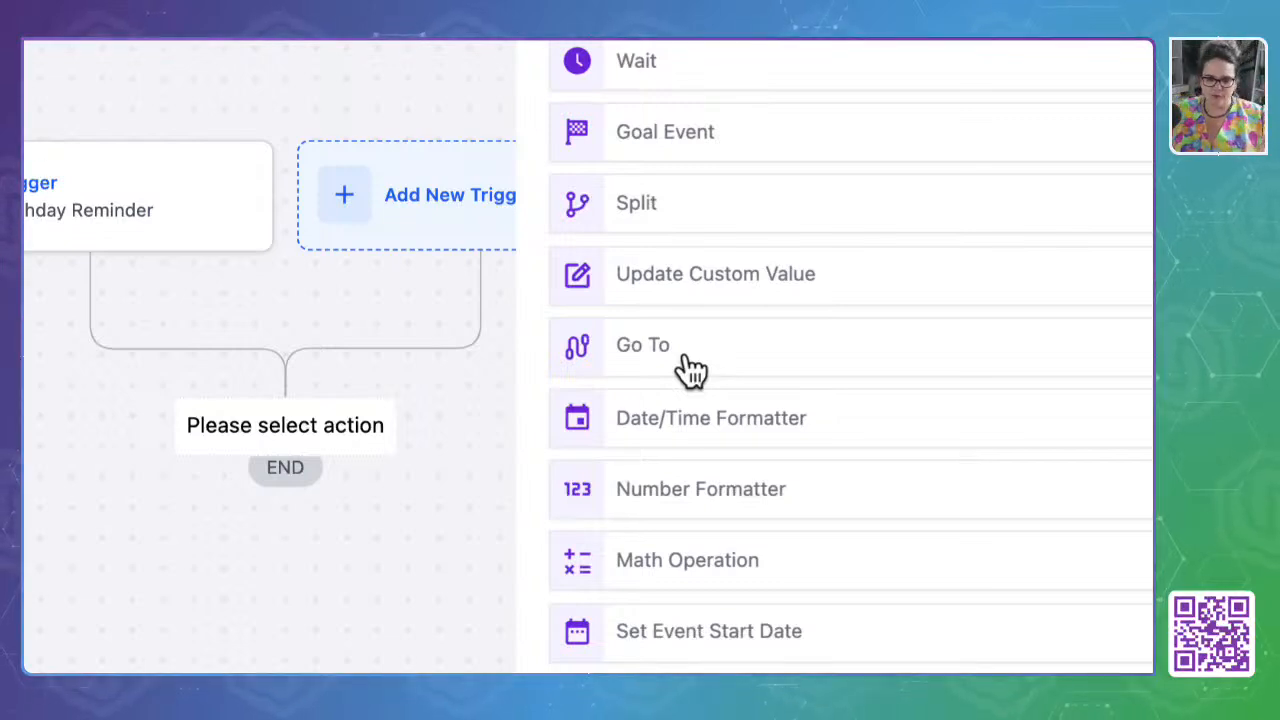
scroll(703, 418, "down", 2)
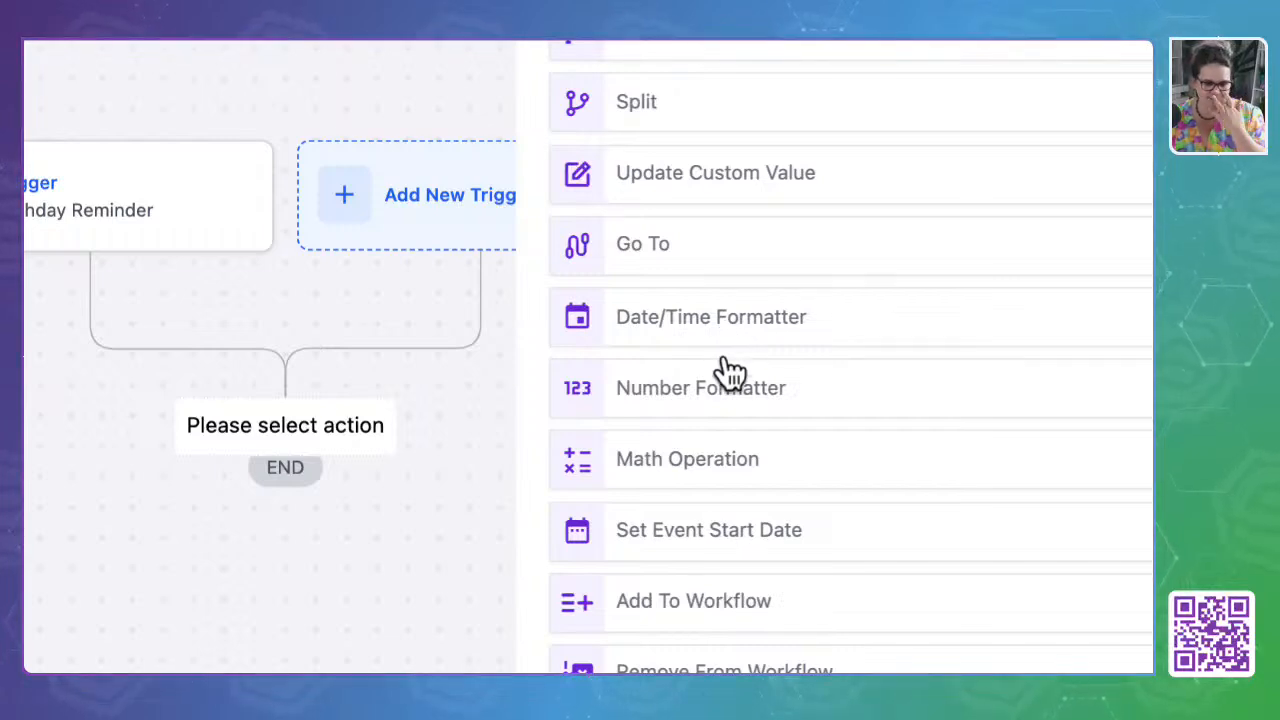
scroll(803, 397, "down", 1)
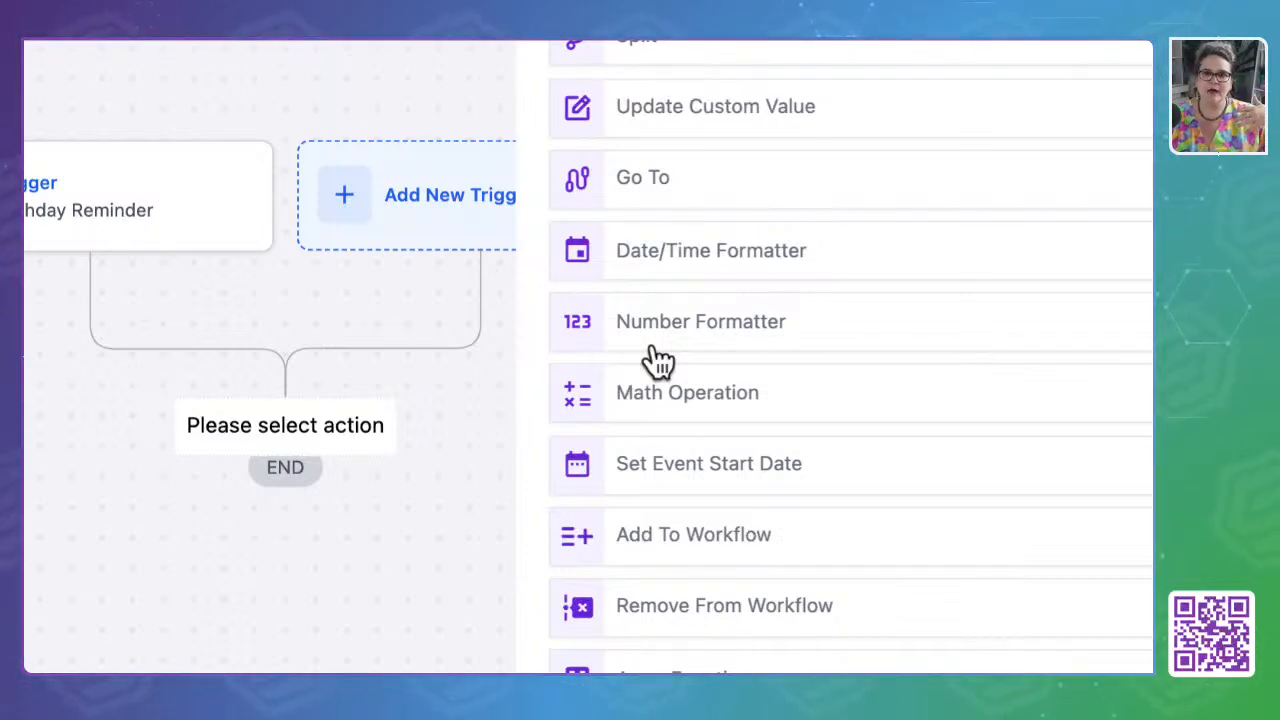
scroll(670, 355, "down", 2)
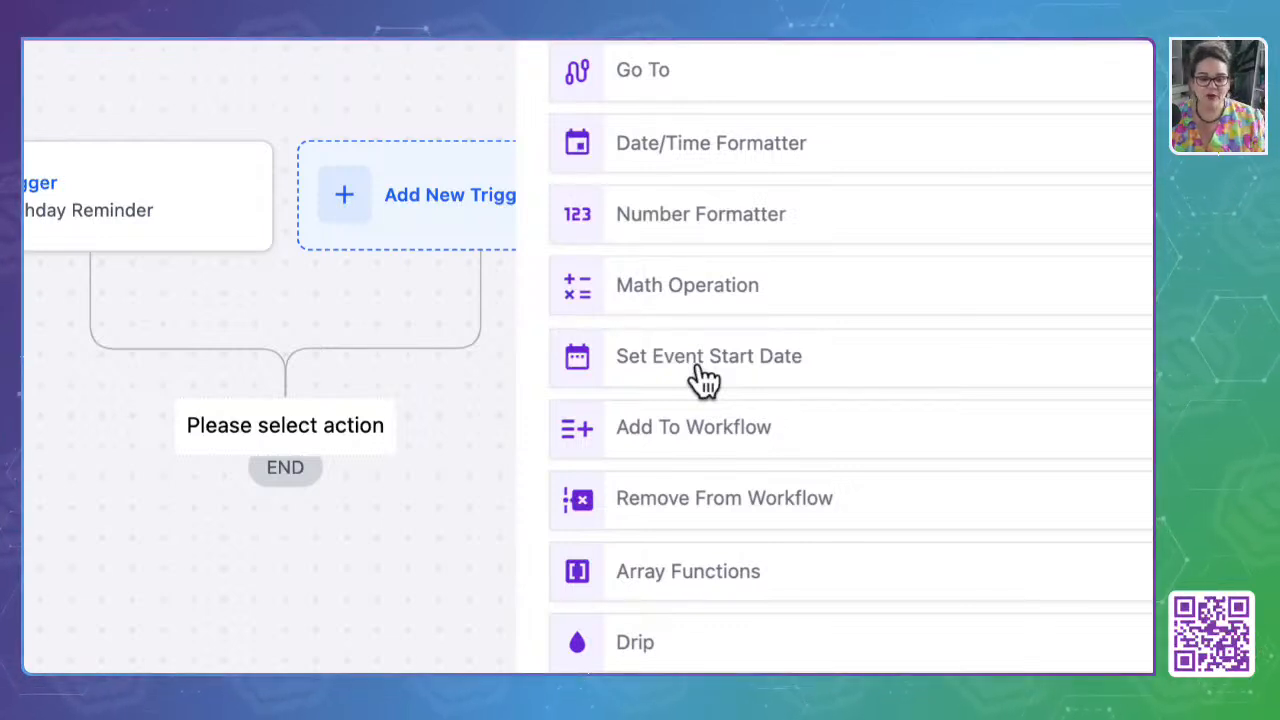
scroll(705, 378, "down", 3)
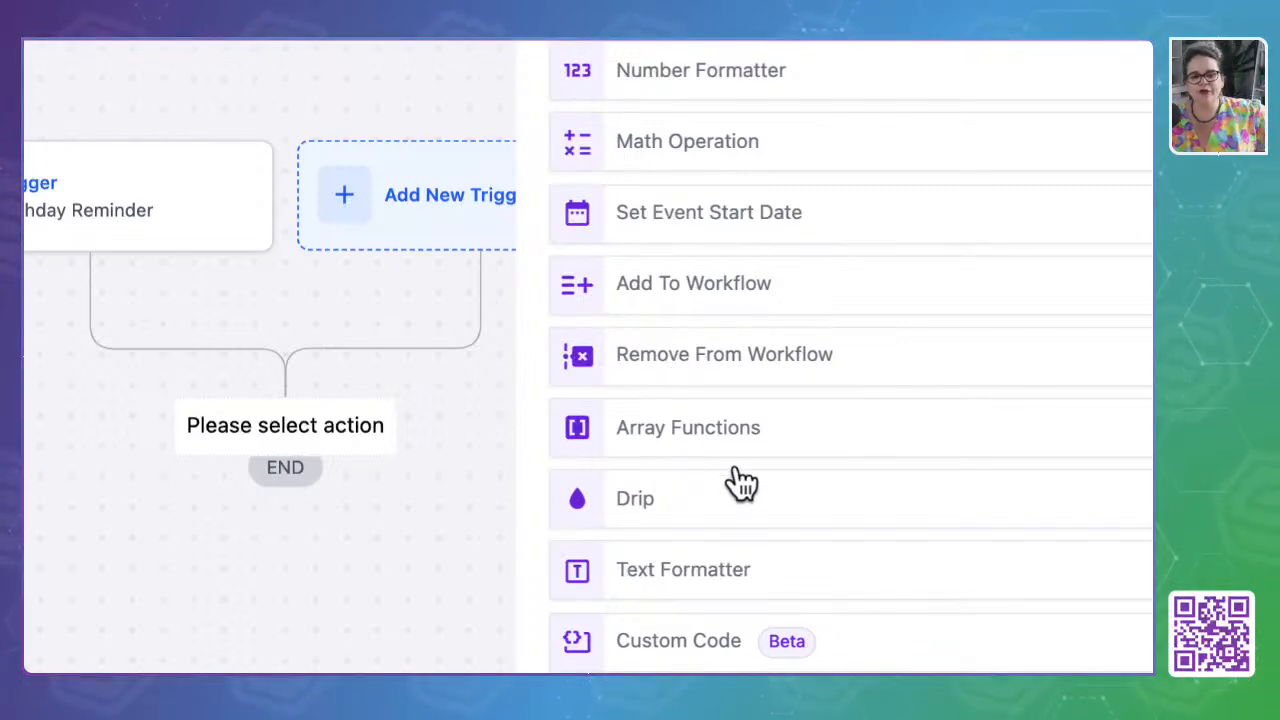
scroll(740, 487, "down", 2)
scroll(740, 487, "down", 1)
Inspect the Array Functions action's settings with the Find action type and its field options, and close it without saving
left_click(738, 288)
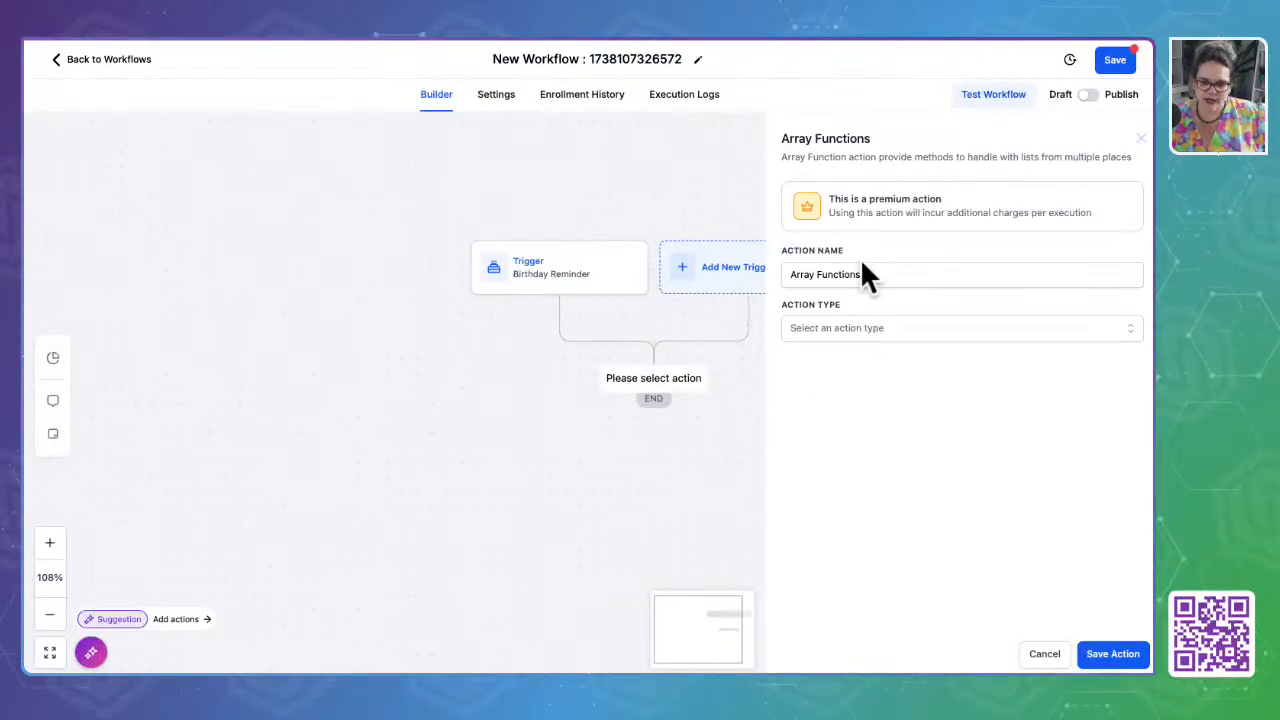
left_click(840, 325)
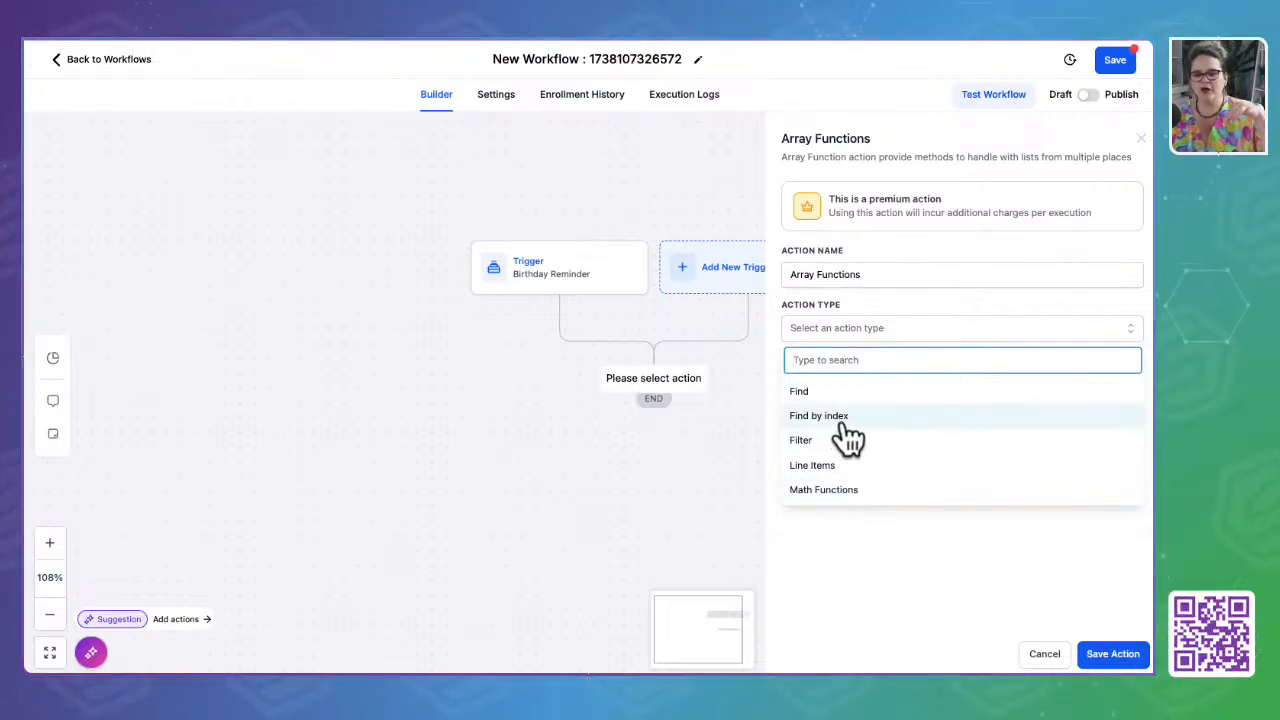
left_click(826, 394)
left_click(830, 400)
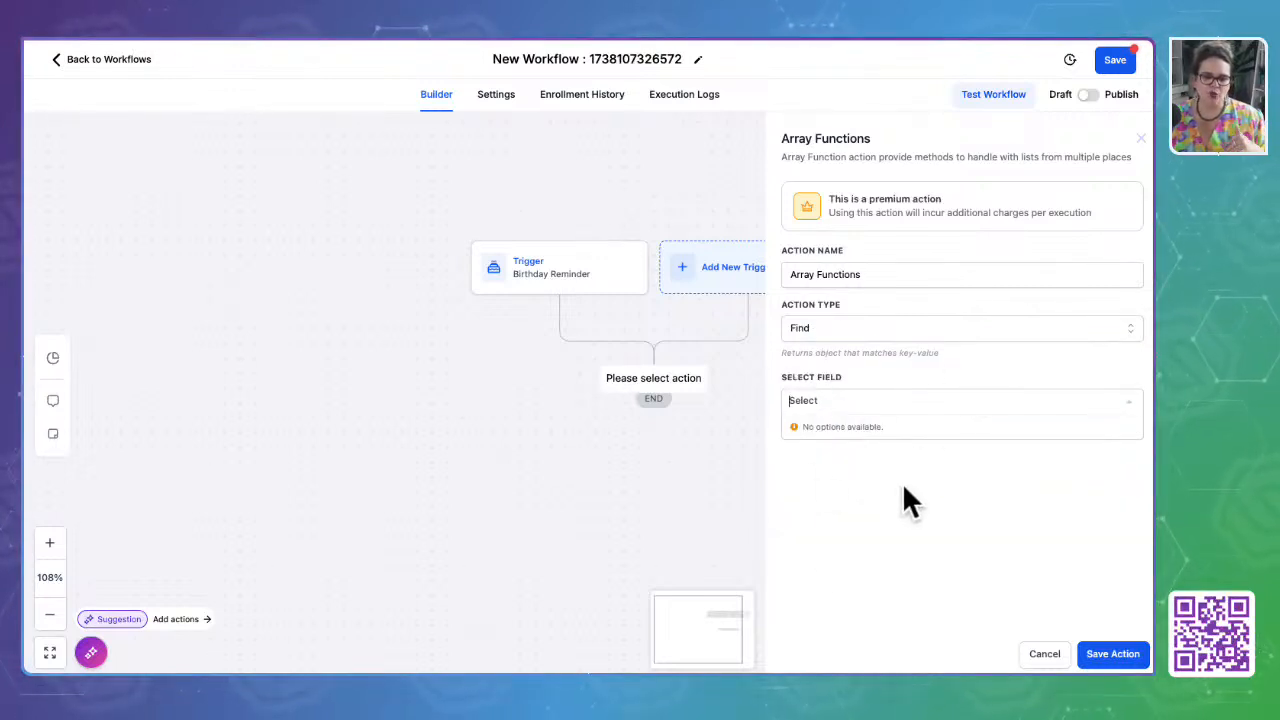
left_click(1140, 140)
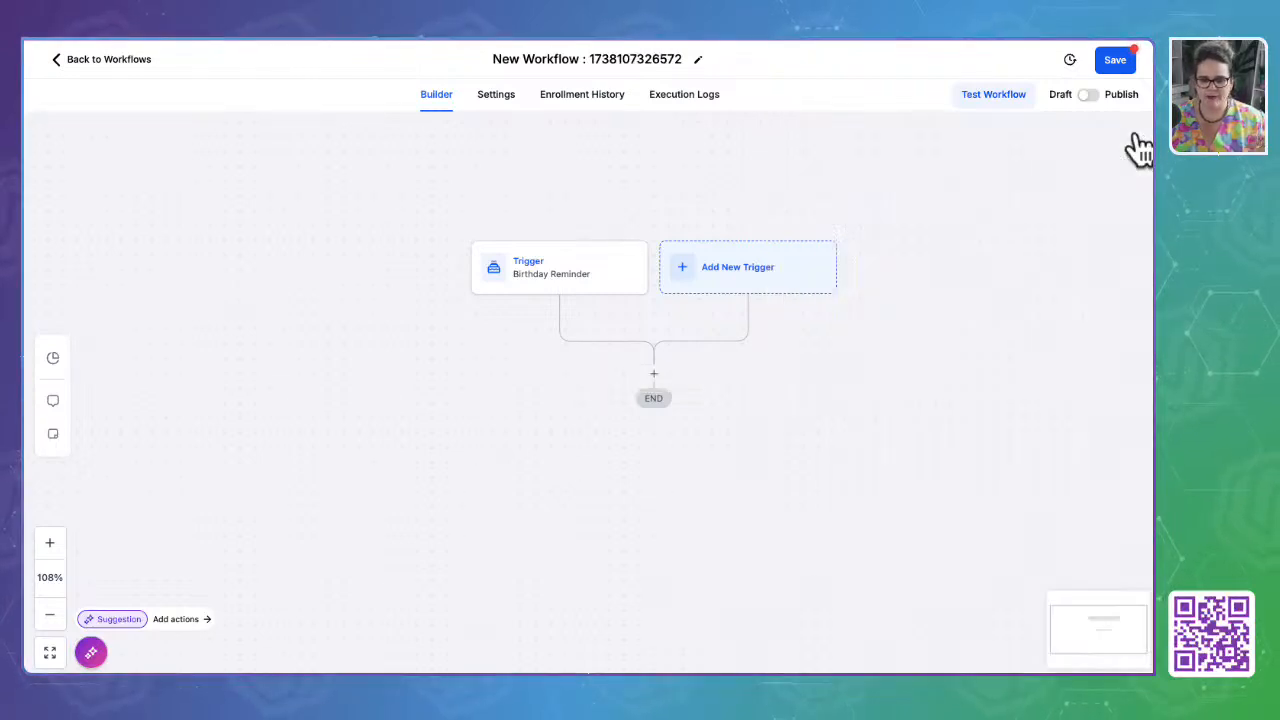
Reopen the workflow's action list and examine the remaining Internal actions plus the Workflow AI and Eliza actions
left_click(654, 378)
scroll(950, 488, "down", 10)
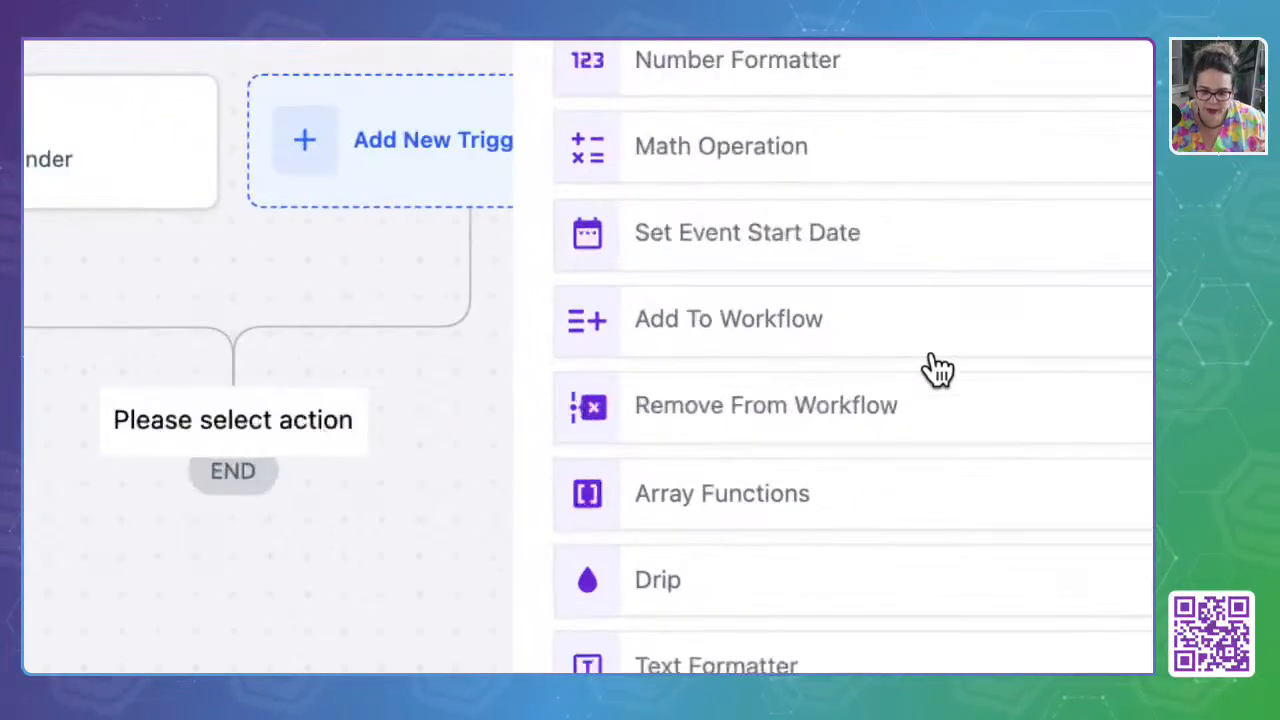
scroll(595, 462, "down", 3)
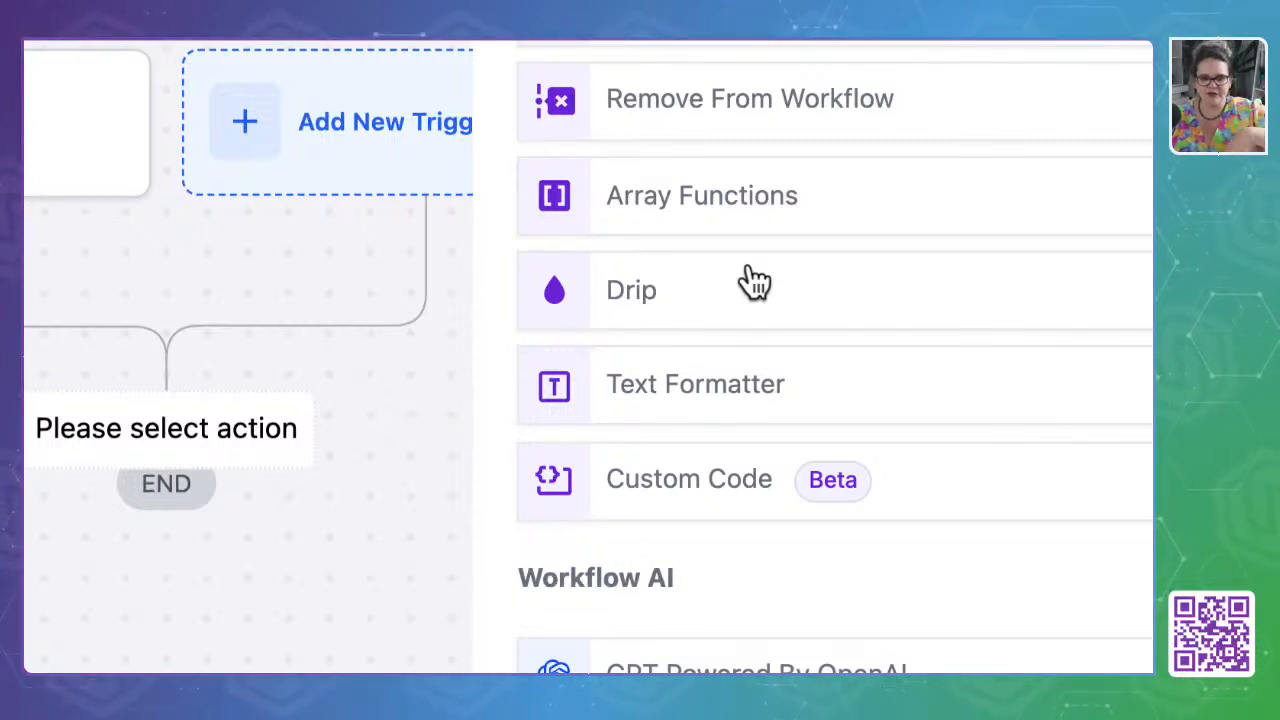
scroll(700, 300, "down", 5)
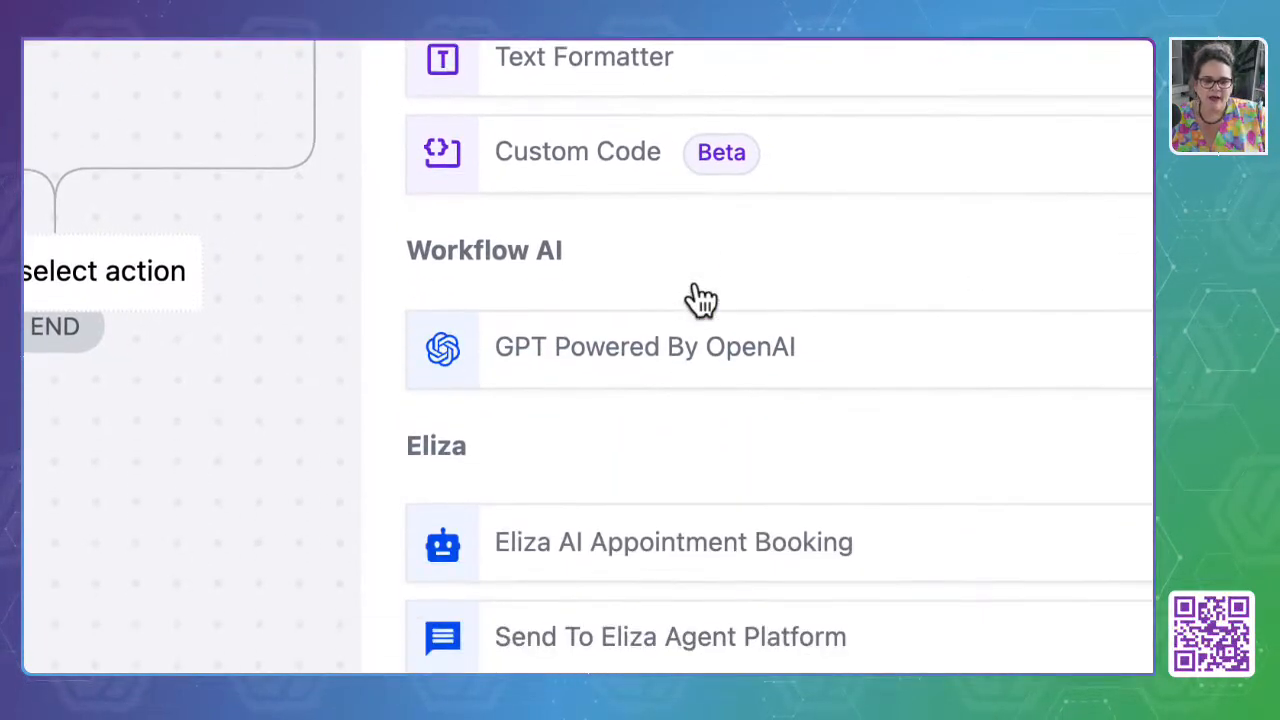
scroll(700, 300, "down", 1)
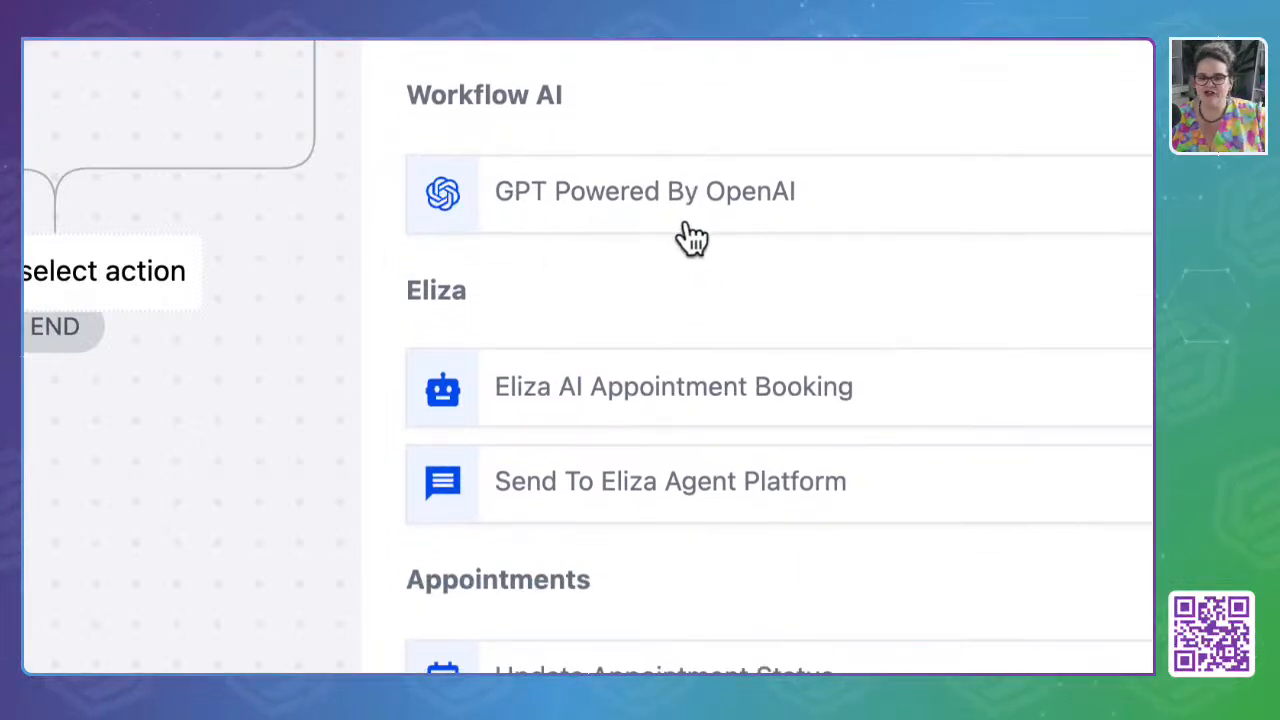
scroll(665, 240, "down", 4)
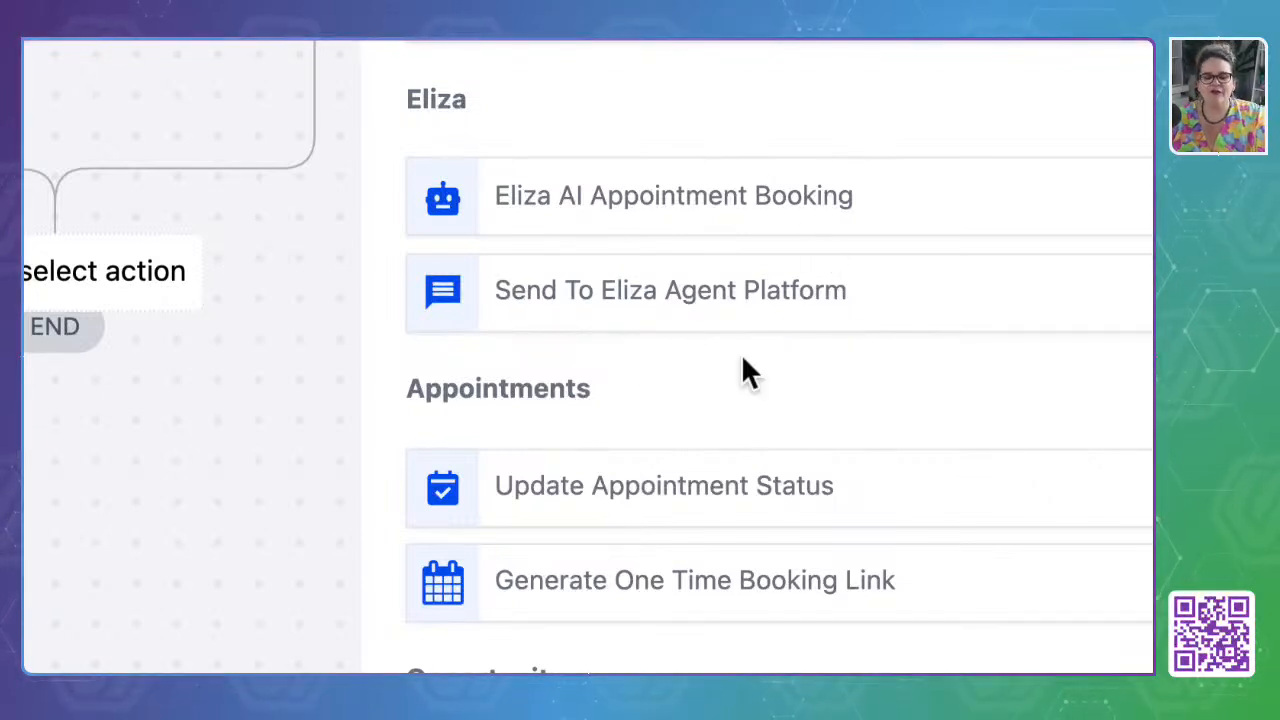
Examine the Appointments, Opportunity, Payments and Marketing actions, from Update Appointment Status through Facebook - Conversion API
scroll(744, 365, "down", 3)
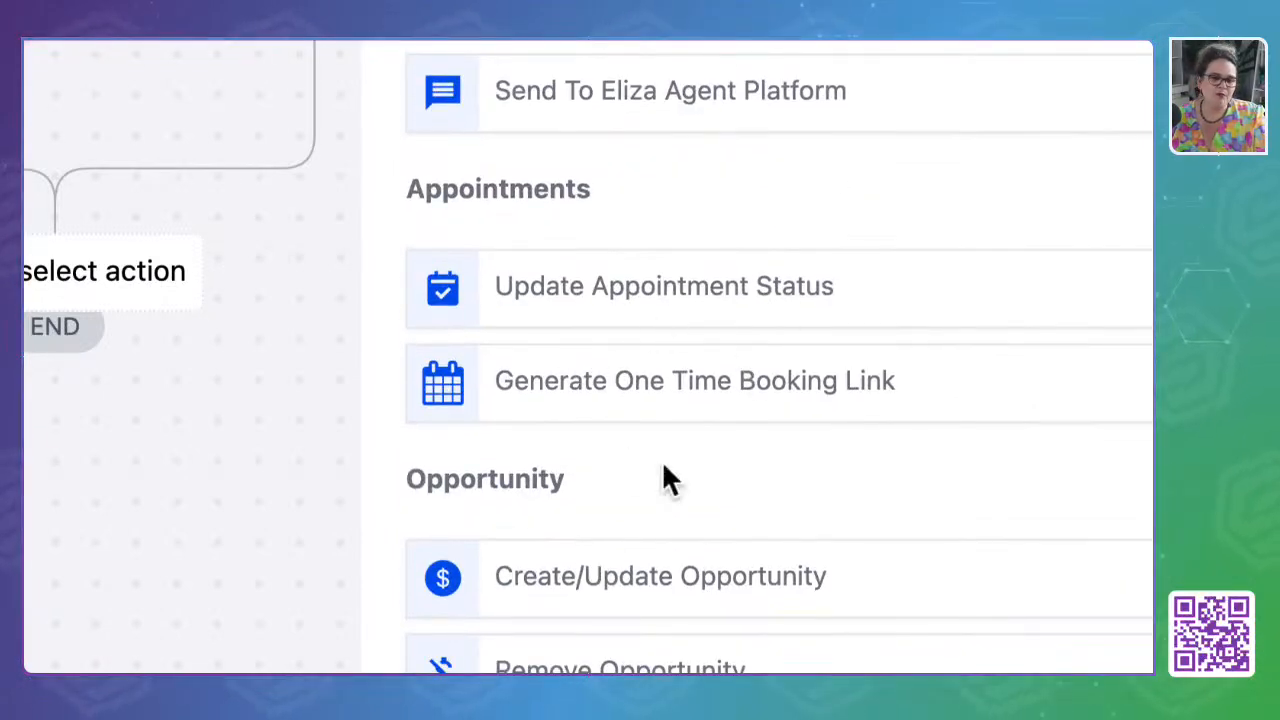
scroll(663, 465, "down", 5)
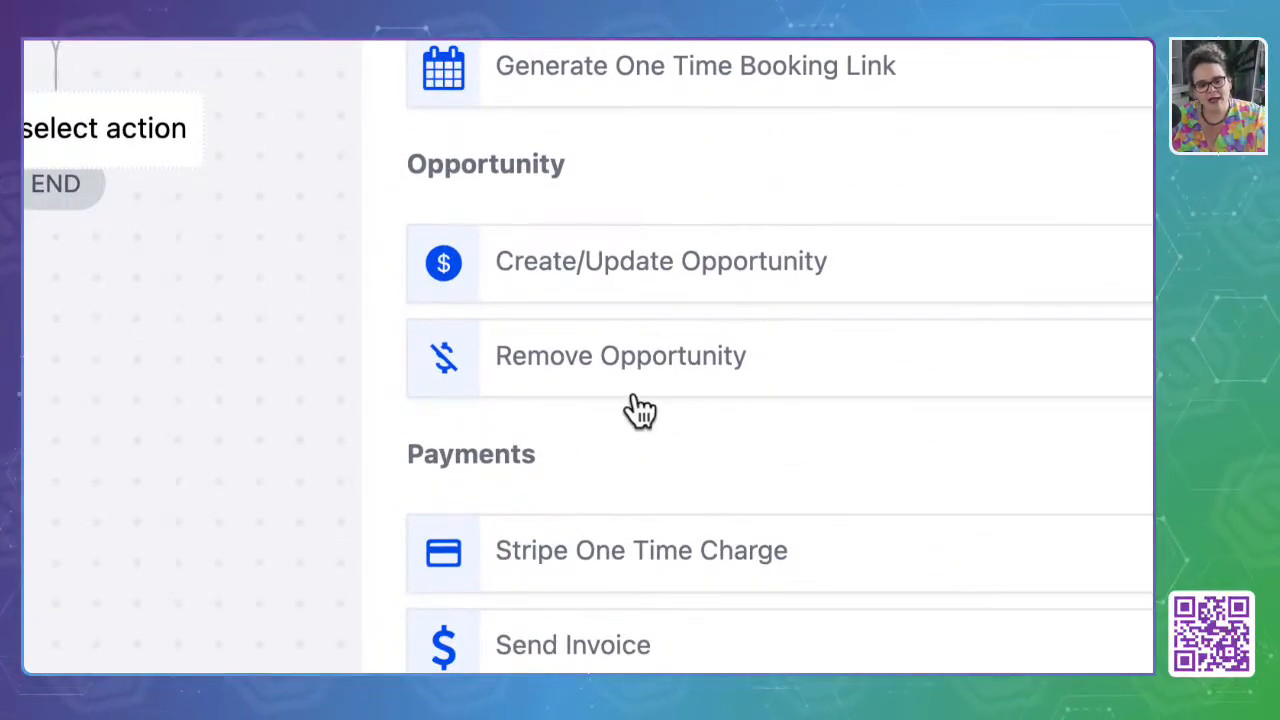
scroll(640, 410, "down", 1)
scroll(640, 410, "down", 3)
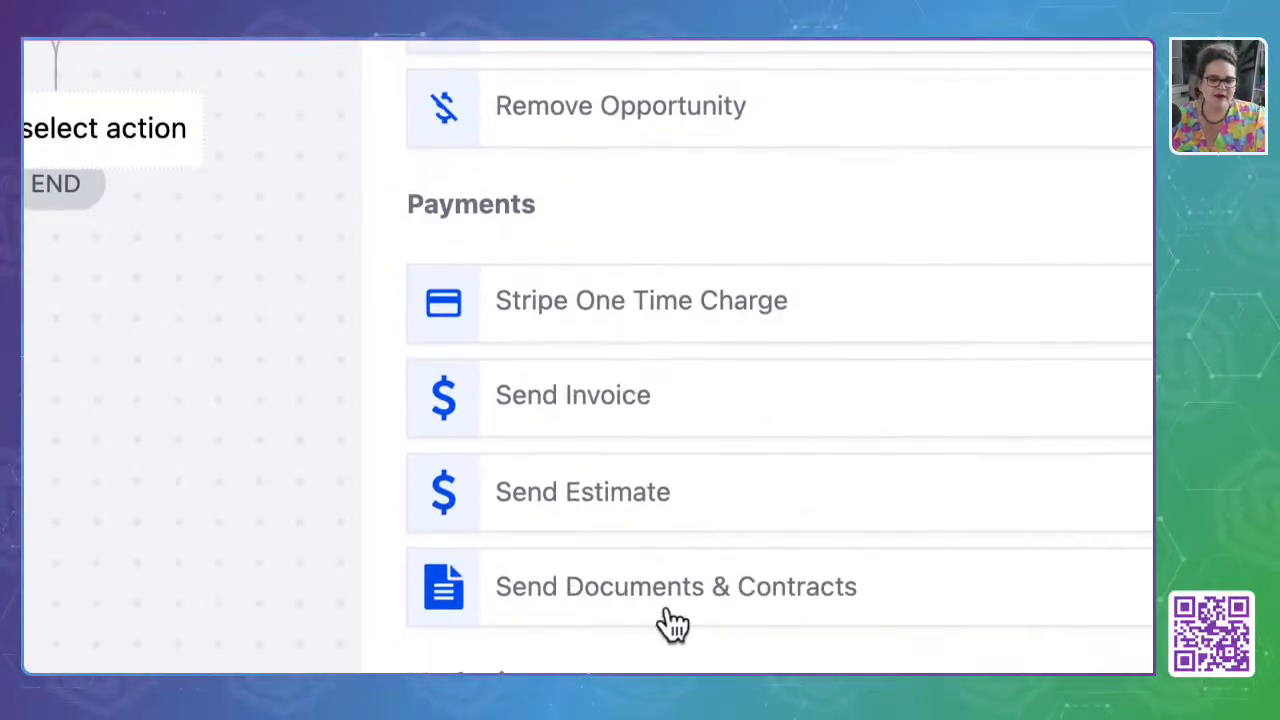
scroll(729, 600, "down", 6)
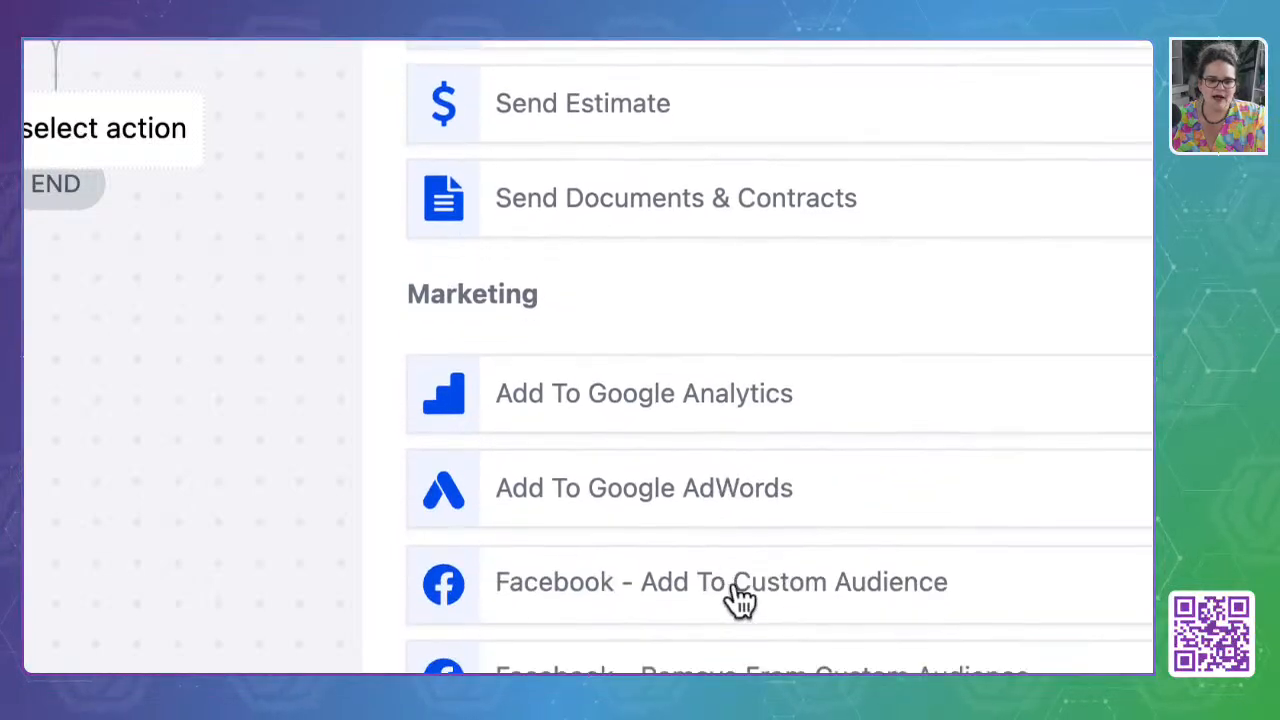
scroll(660, 578, "down", 3)
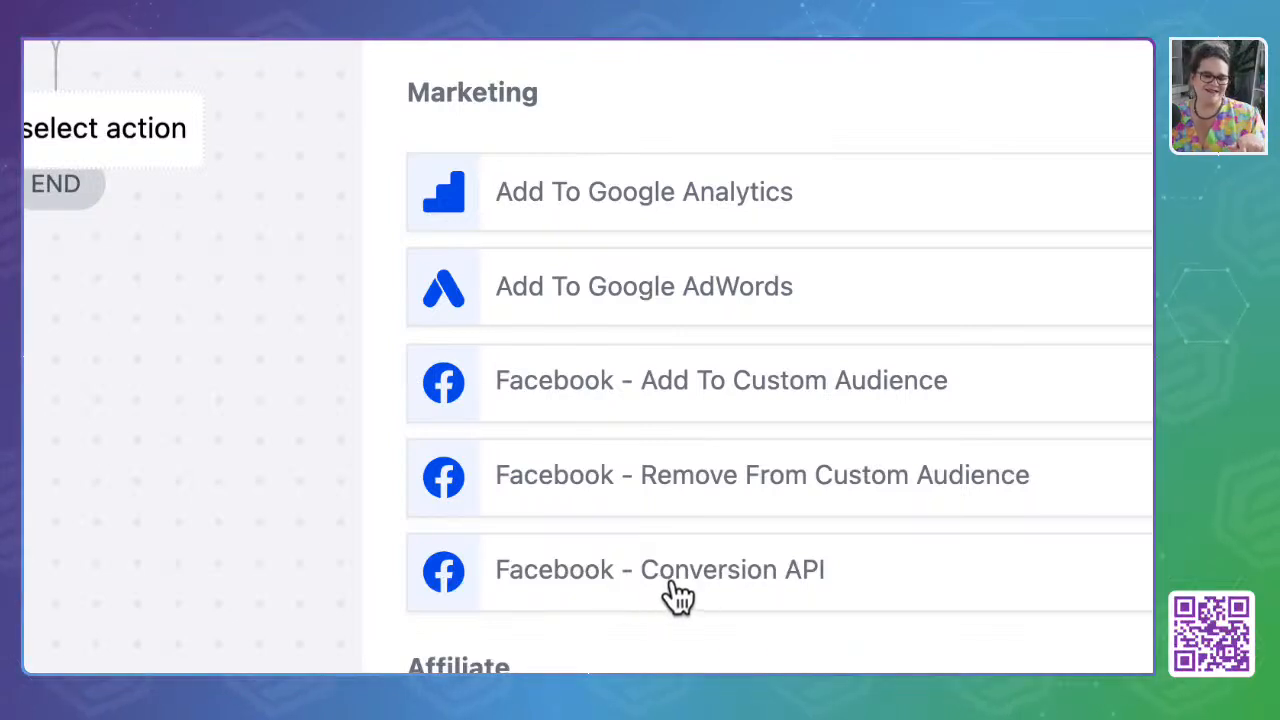
Examine the Affiliate and IVR actions, from Add To Affiliate Manager through Record Voicemail
scroll(679, 595, "down", 5)
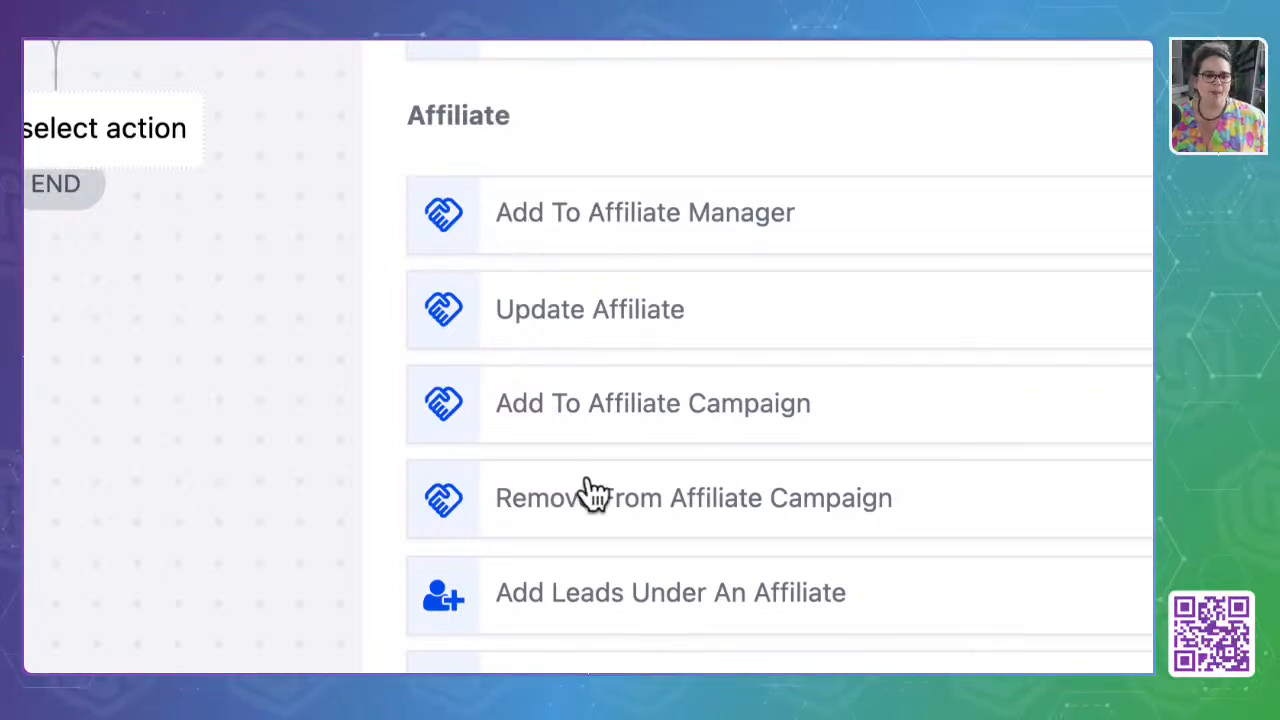
scroll(585, 521, "down", 3)
scroll(585, 521, "up", 3)
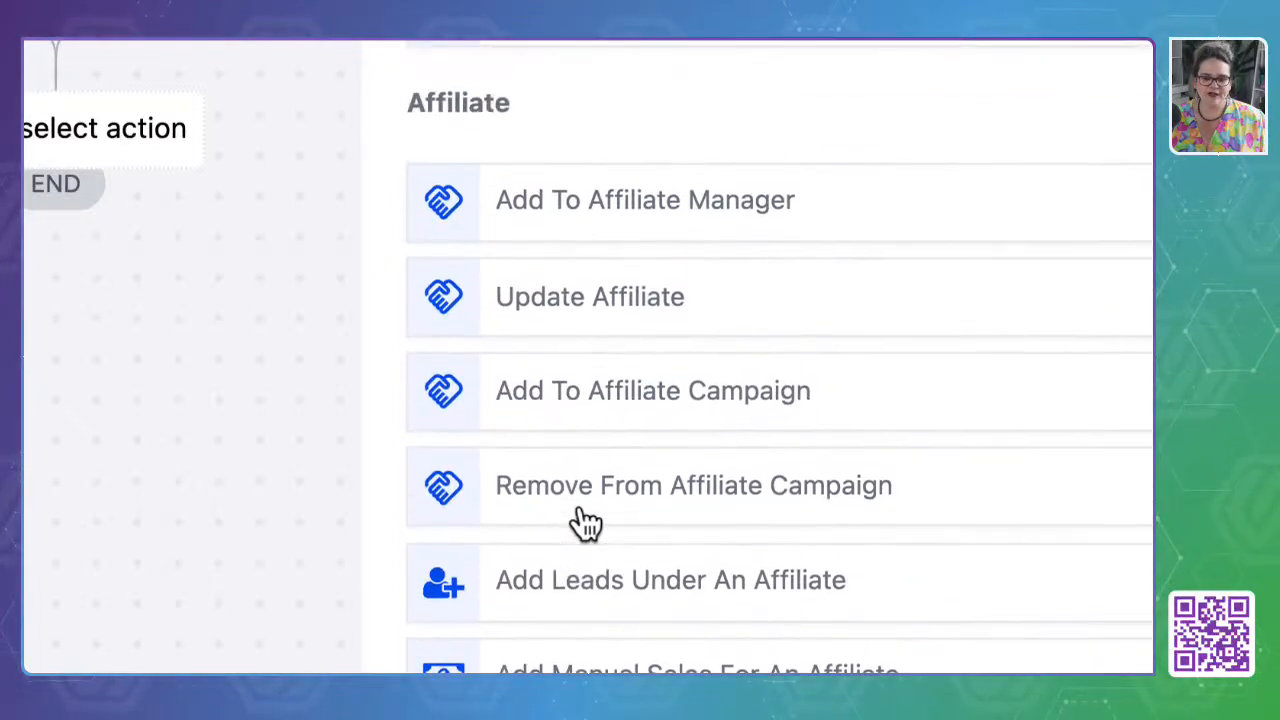
scroll(585, 521, "down", 1)
scroll(585, 521, "down", 7)
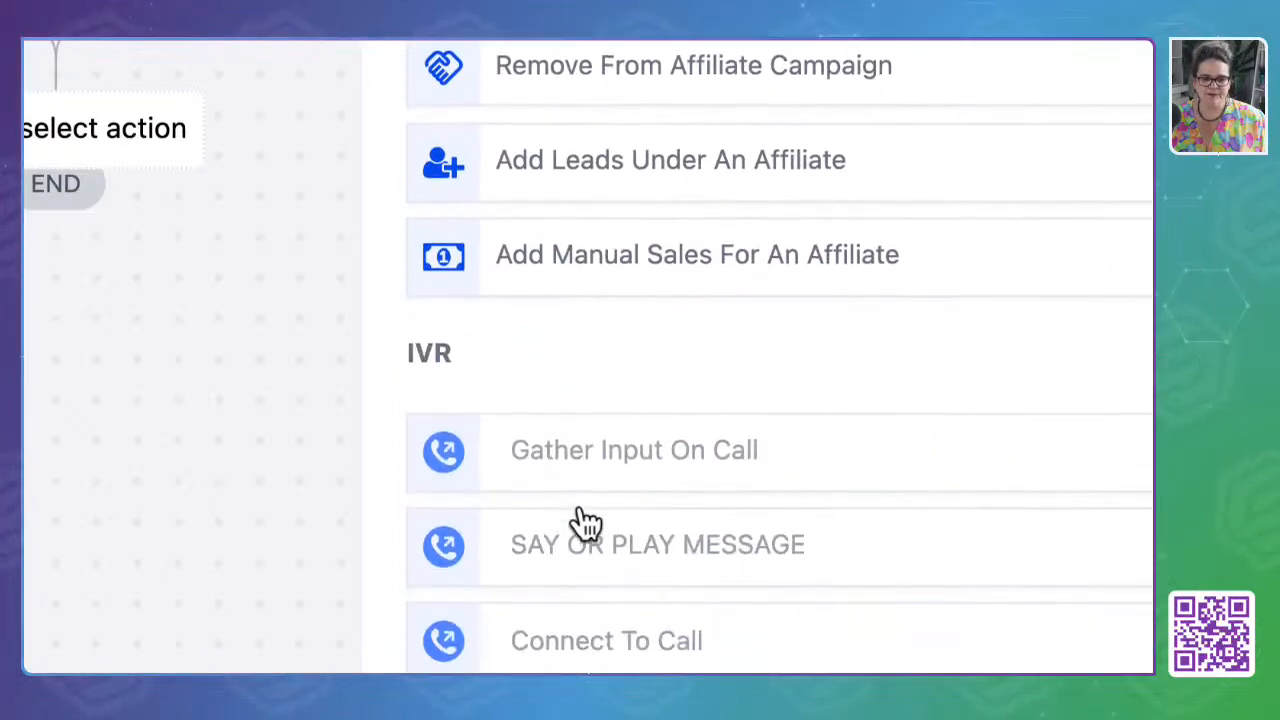
scroll(684, 548, "down", 4)
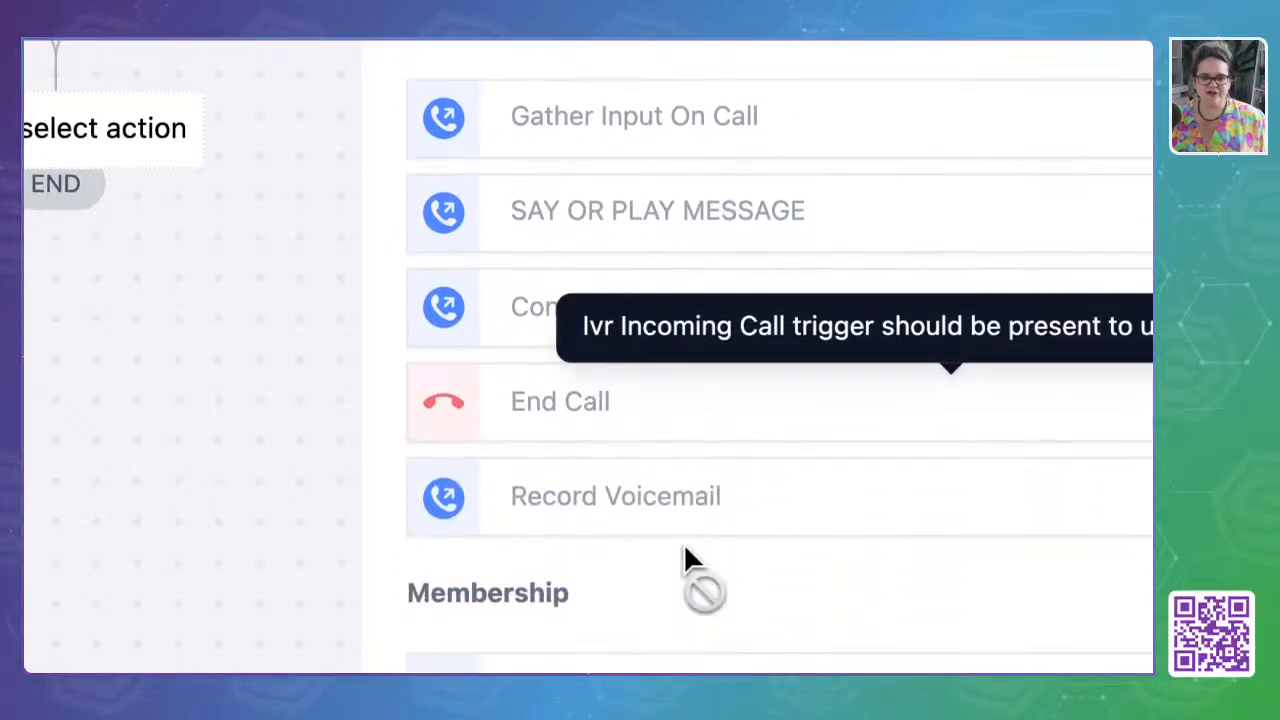
Examine the Membership, Communities and Certificates actions, from Course Grant Offer through Issue Certificate
scroll(684, 548, "down", 2)
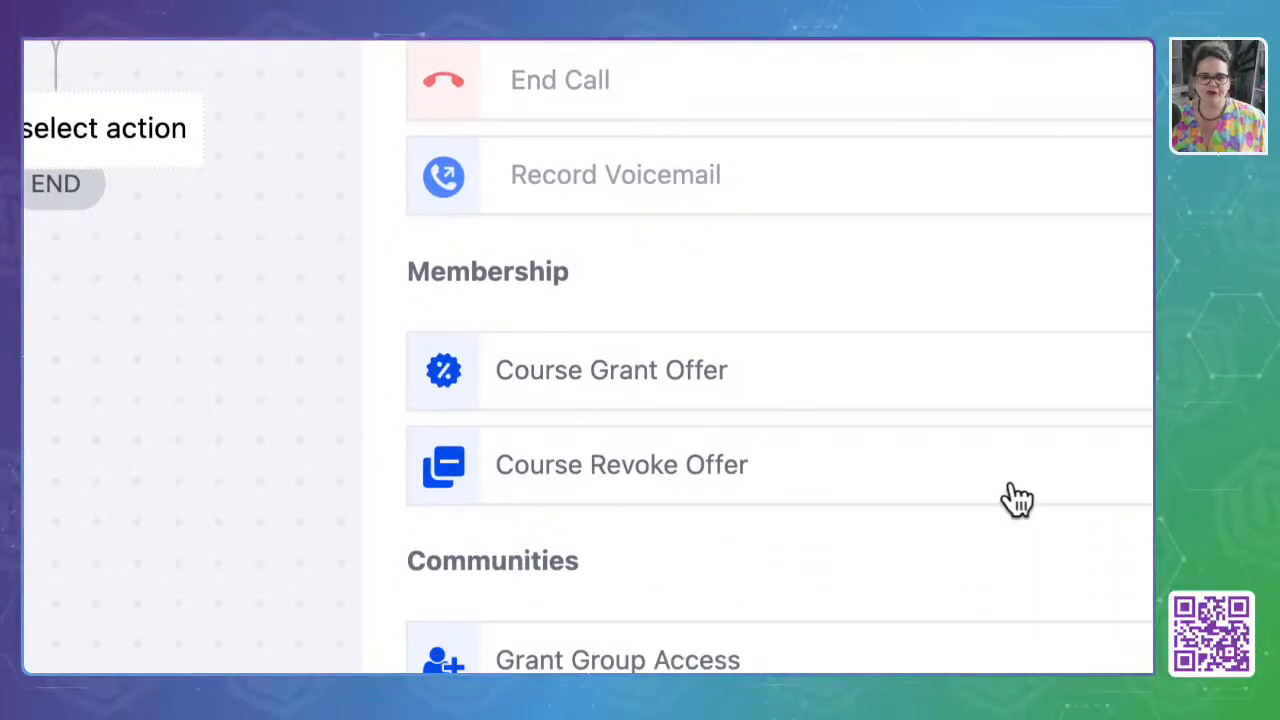
scroll(778, 518, "down", 4)
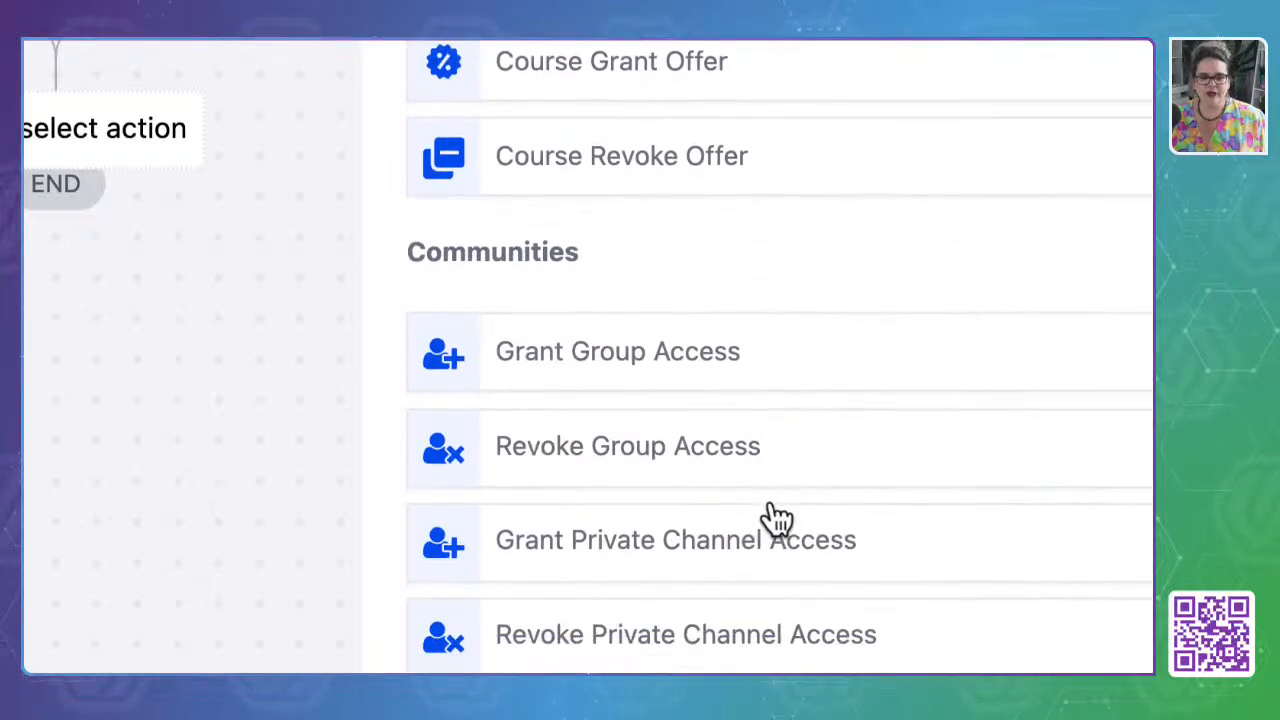
scroll(777, 516, "down", 3)
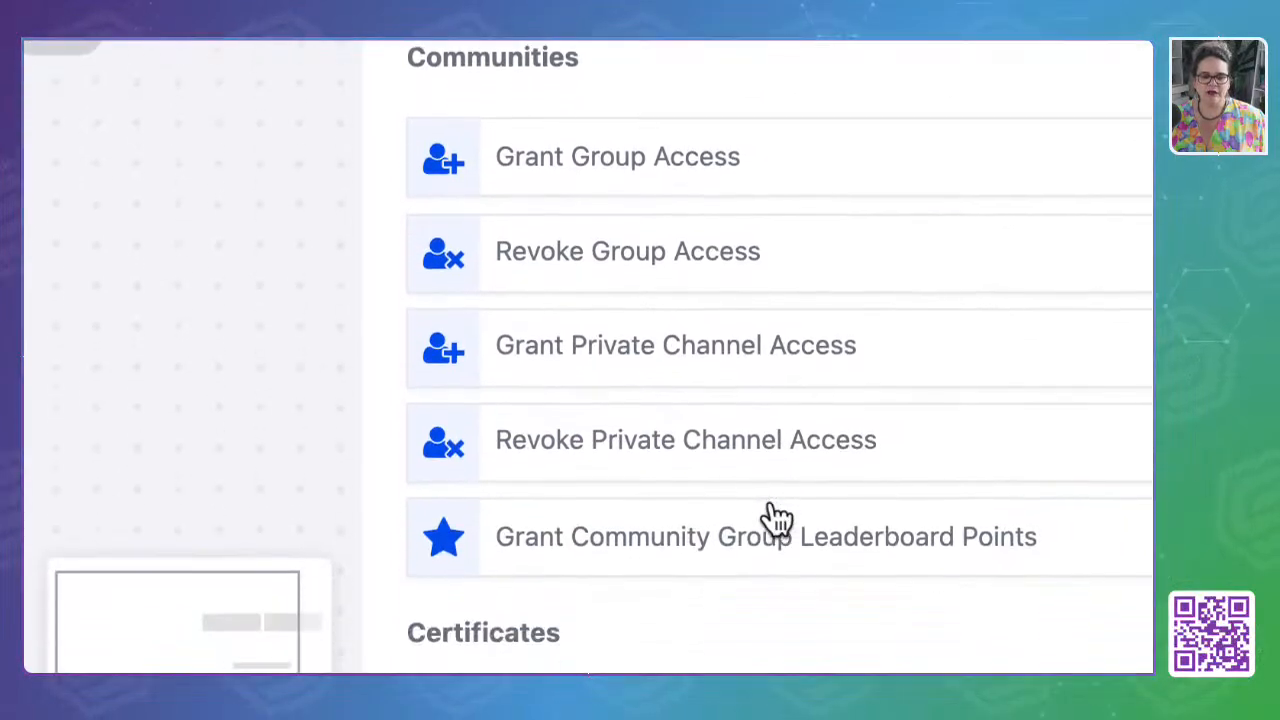
scroll(771, 520, "up", 1)
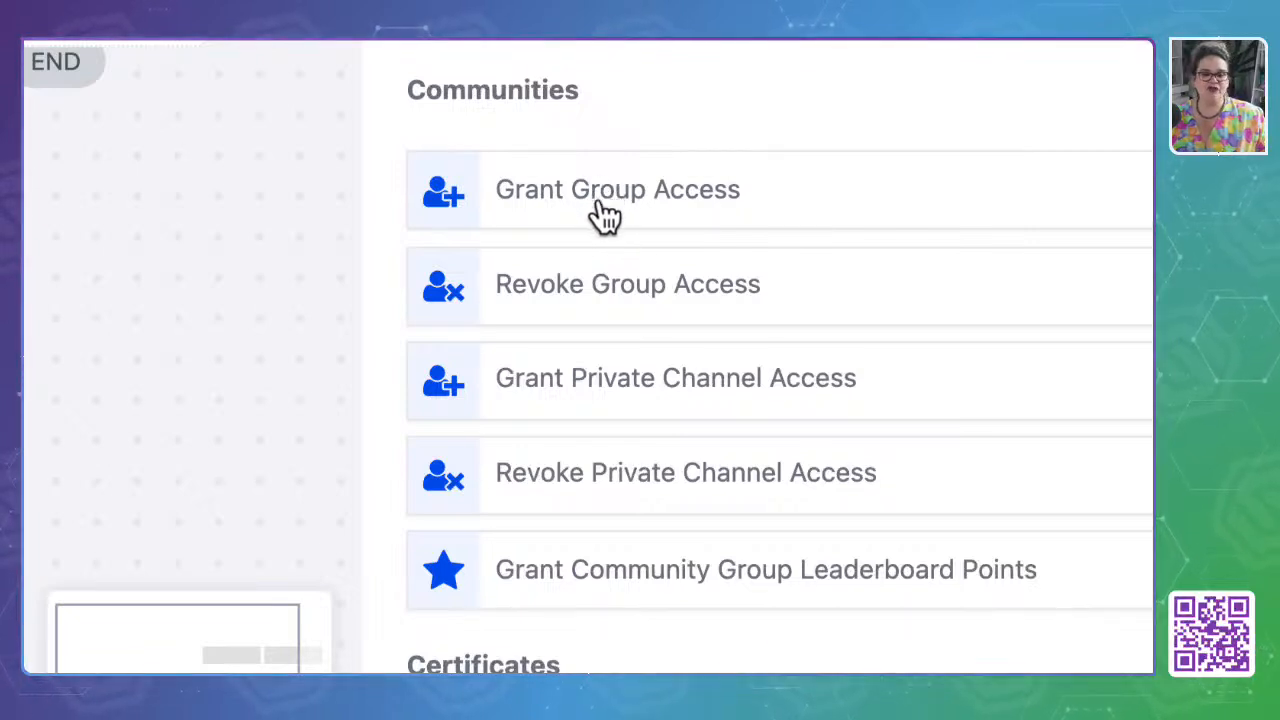
scroll(629, 491, "down", 2)
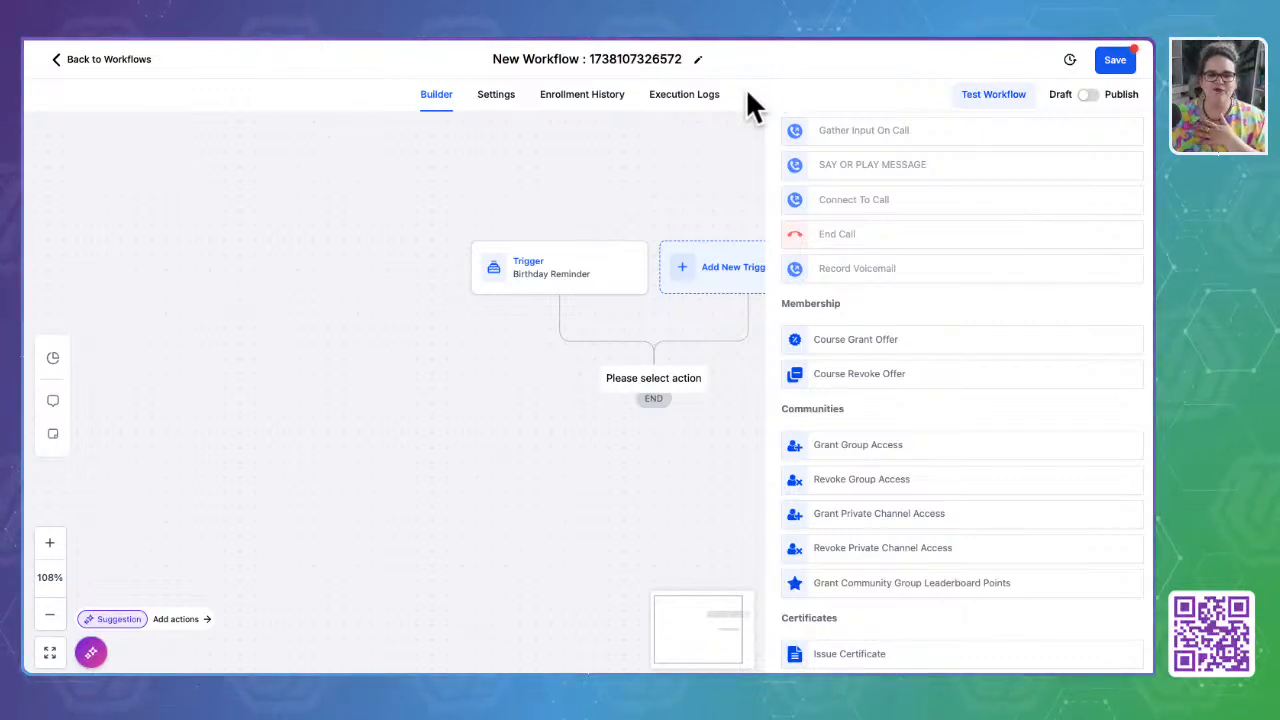
Try to save a Course Revoke Offer action without choosing an offer, and close its settings
left_click(876, 371)
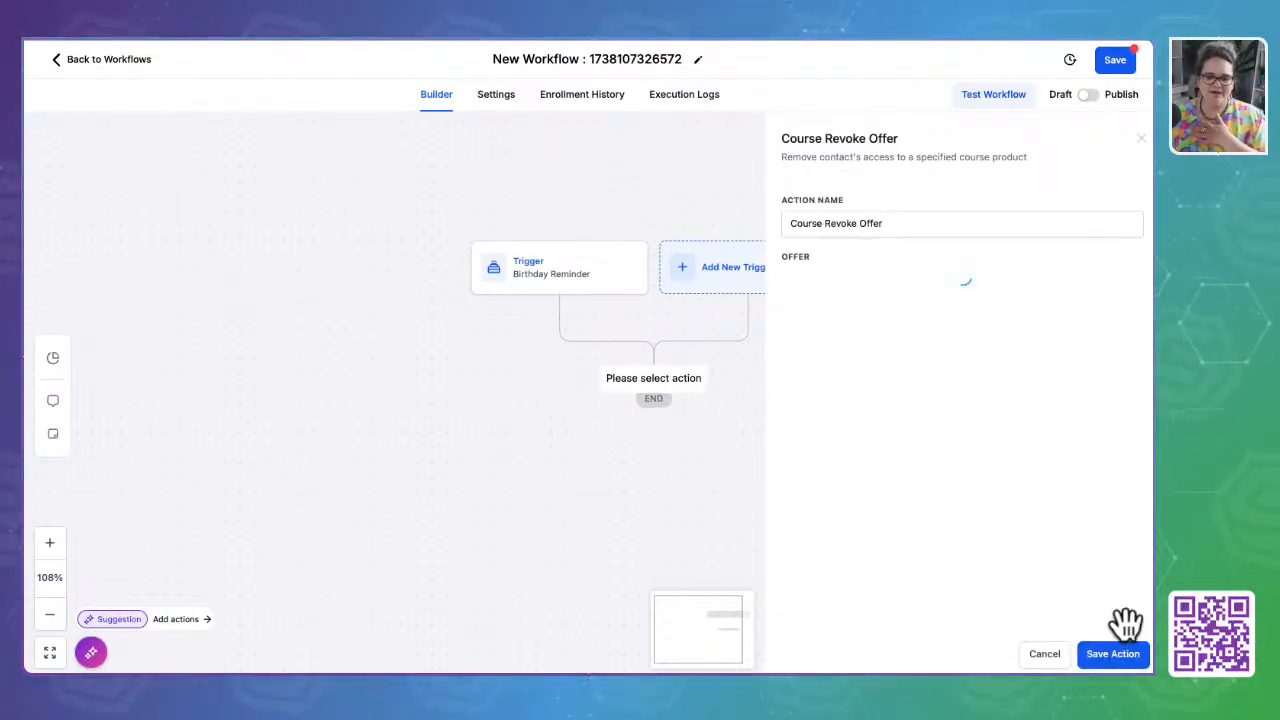
left_click(1130, 655)
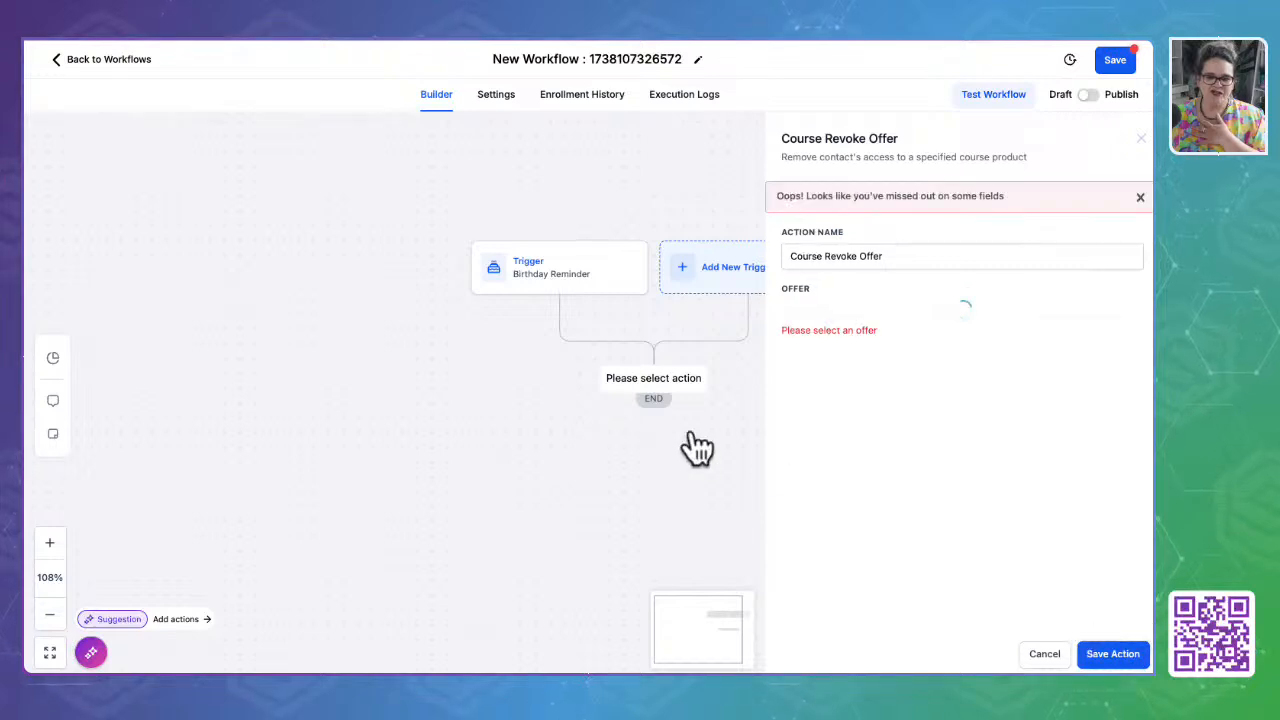
left_click(1140, 138)
Ask Workflow AI for suggested actions for the Birthday Reminder workflow and review its suggestions
mouse_move(657, 400)
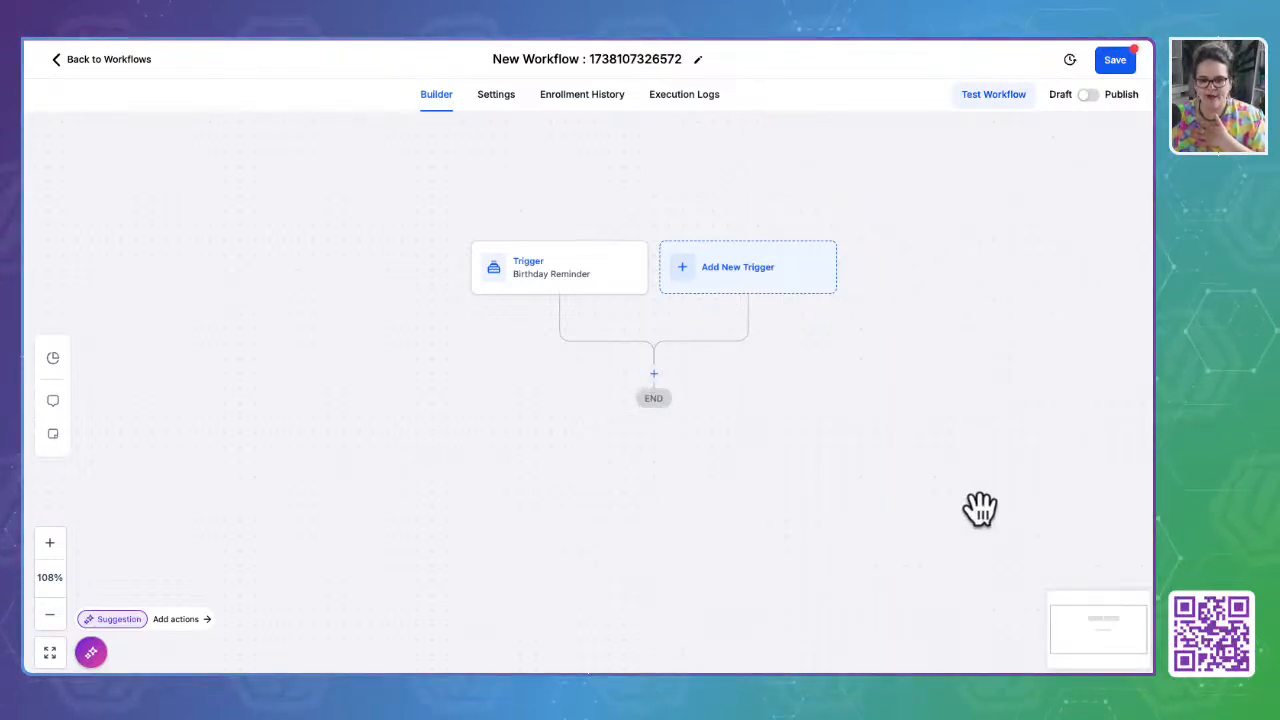
scroll(664, 492, "down", 1)
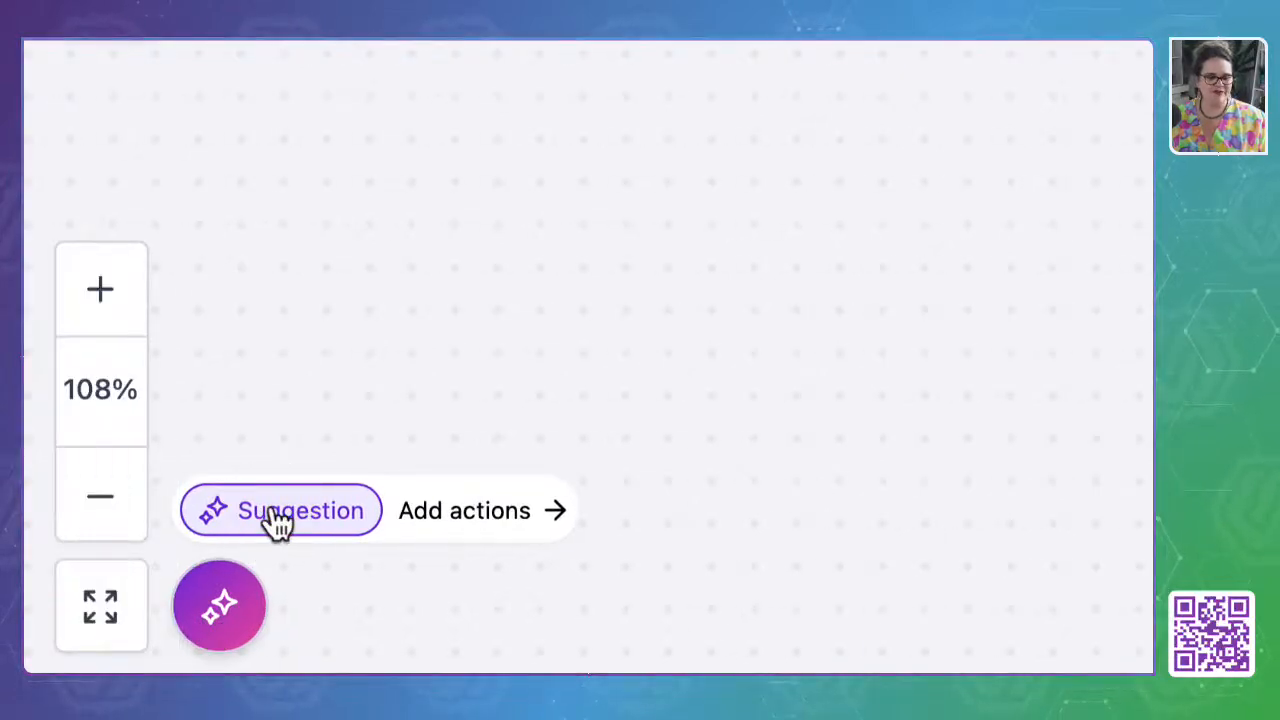
left_click(277, 515)
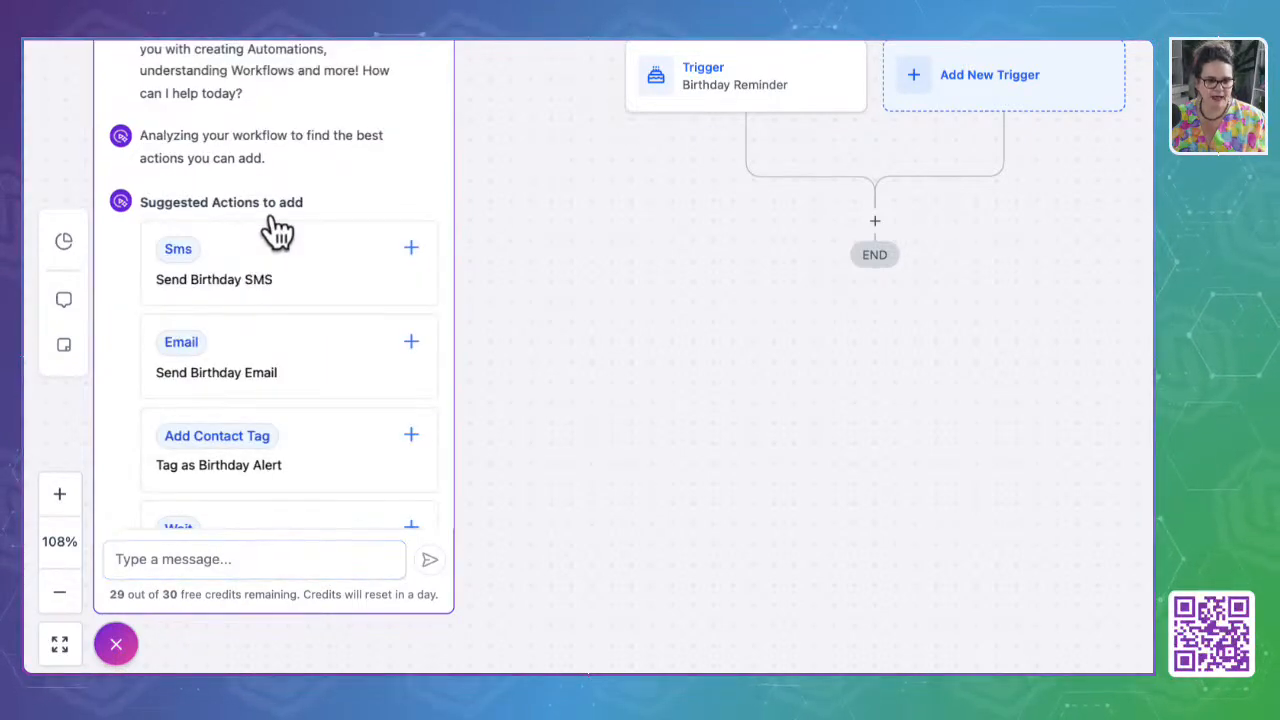
scroll(309, 517, "down", 2)
scroll(320, 517, "up", 2)
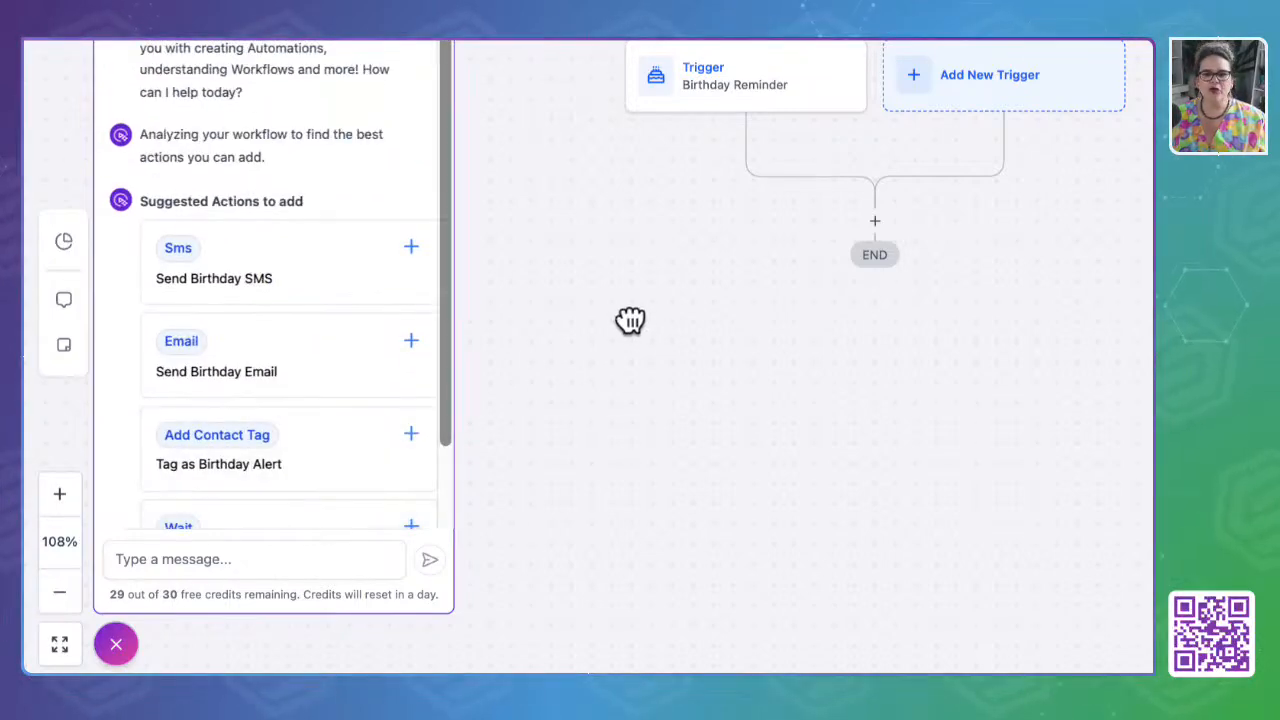
scroll(309, 337, "up", 5)
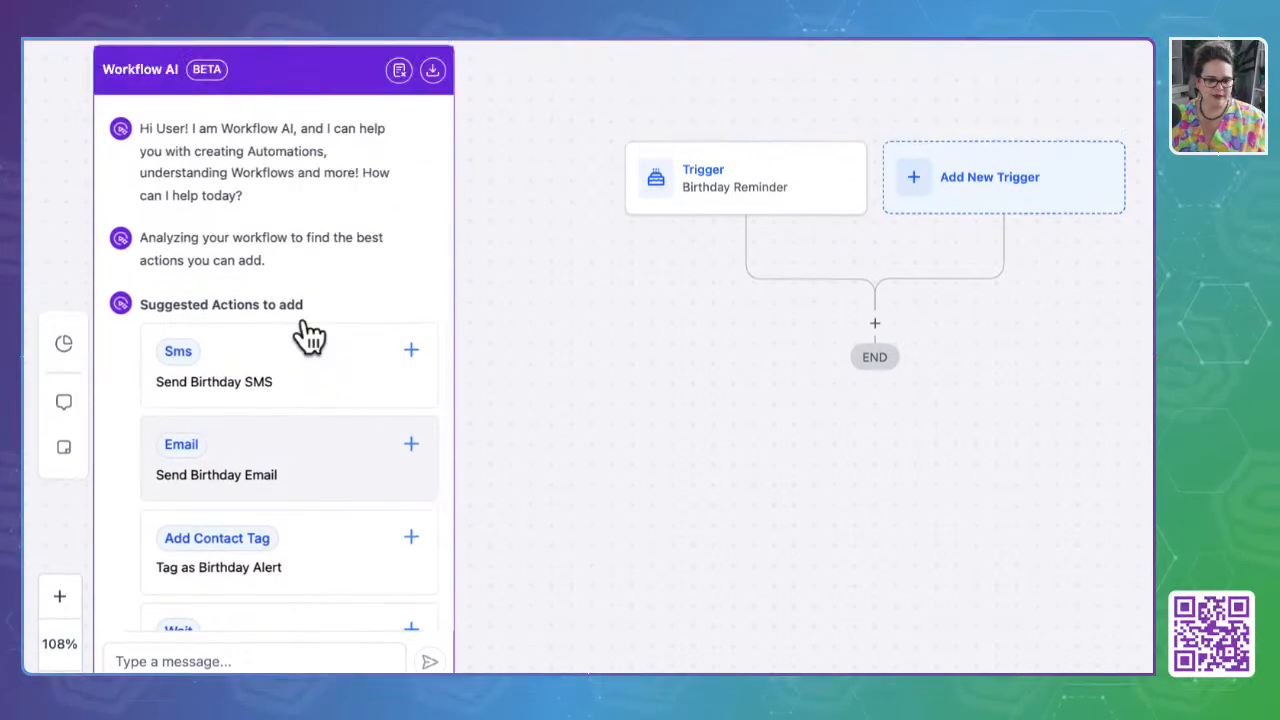
Leave the workflow builder and switch to the BIAB: Dance Studio account
left_click(124, 62)
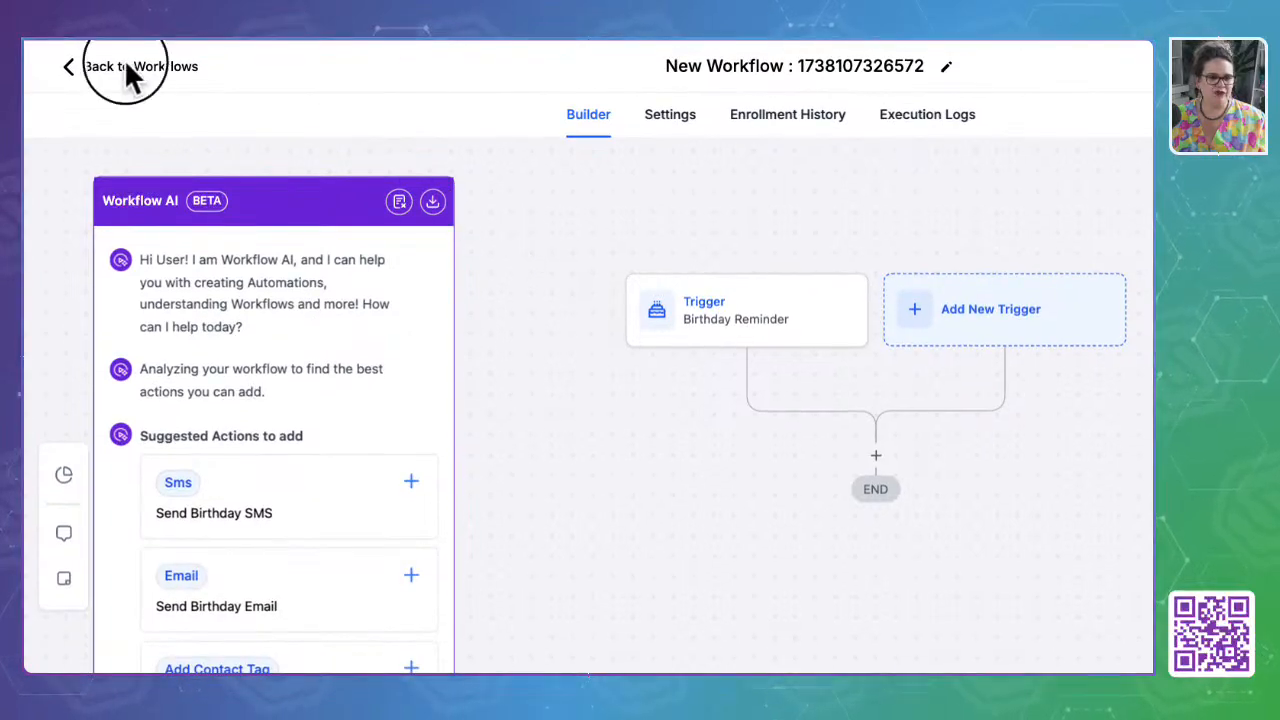
left_click(1000, 533)
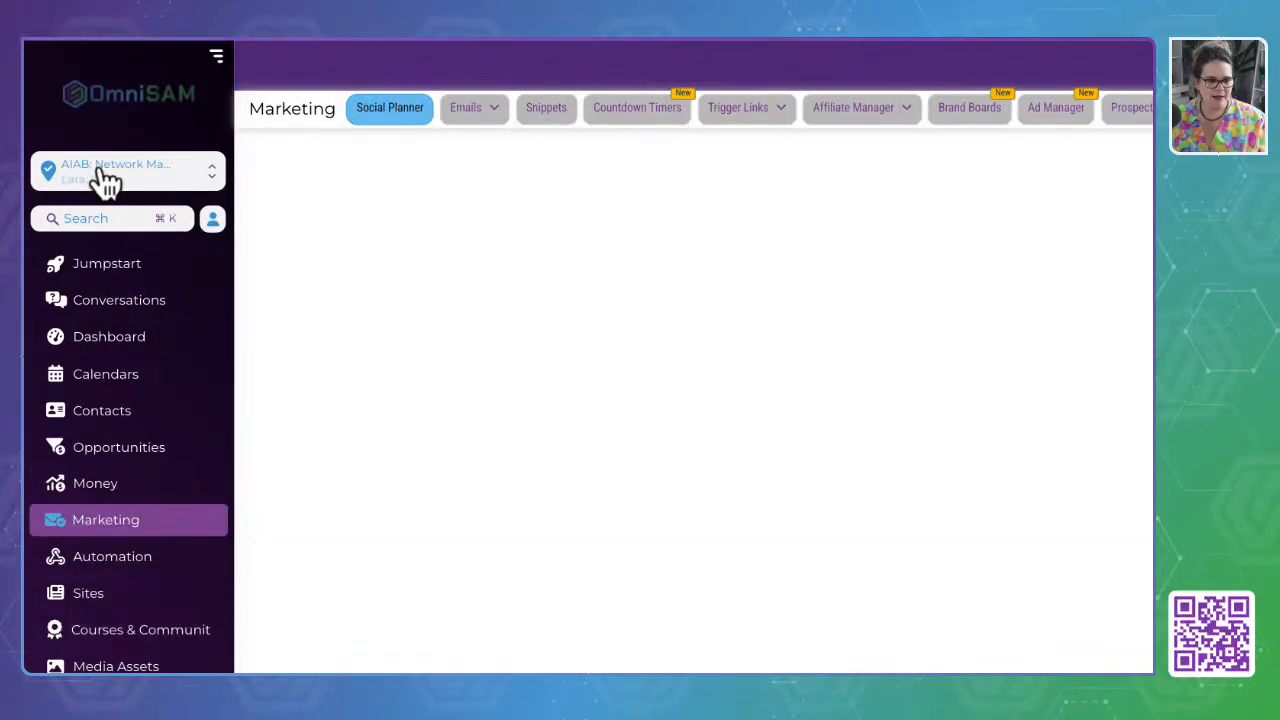
left_click(105, 172)
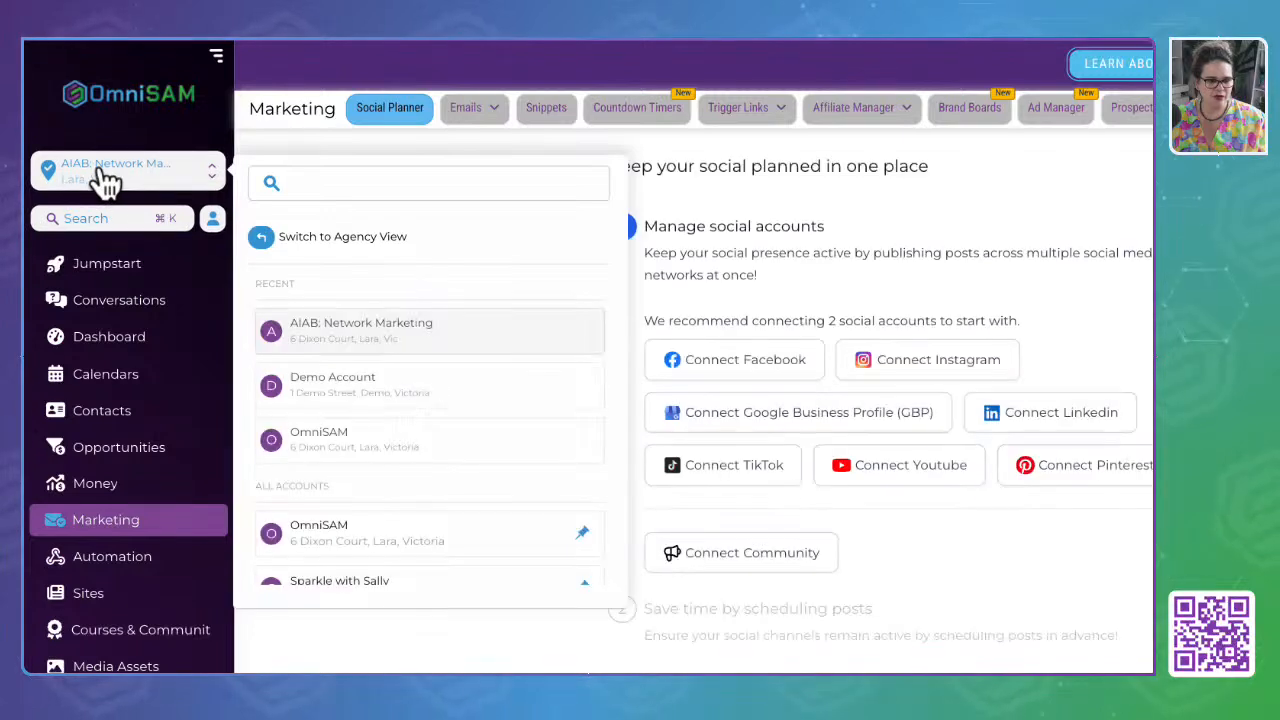
scroll(365, 395, "down", 5)
scroll(362, 395, "down", 3)
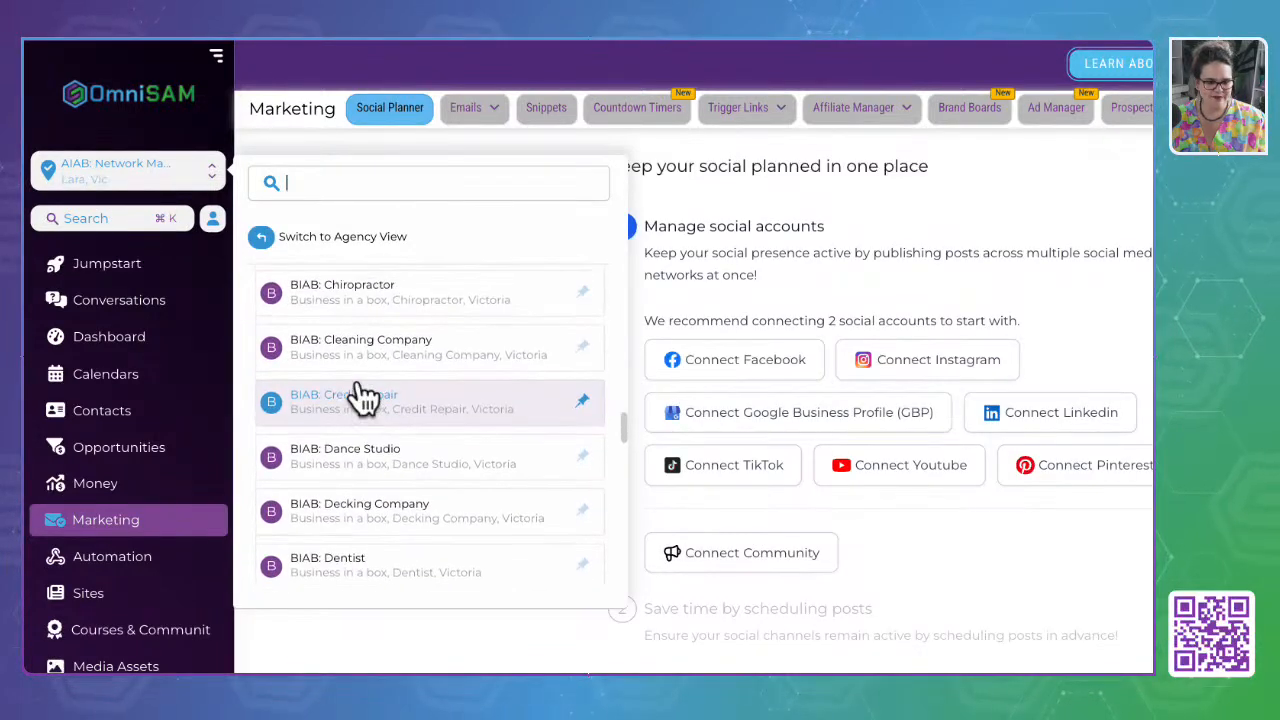
left_click(350, 458)
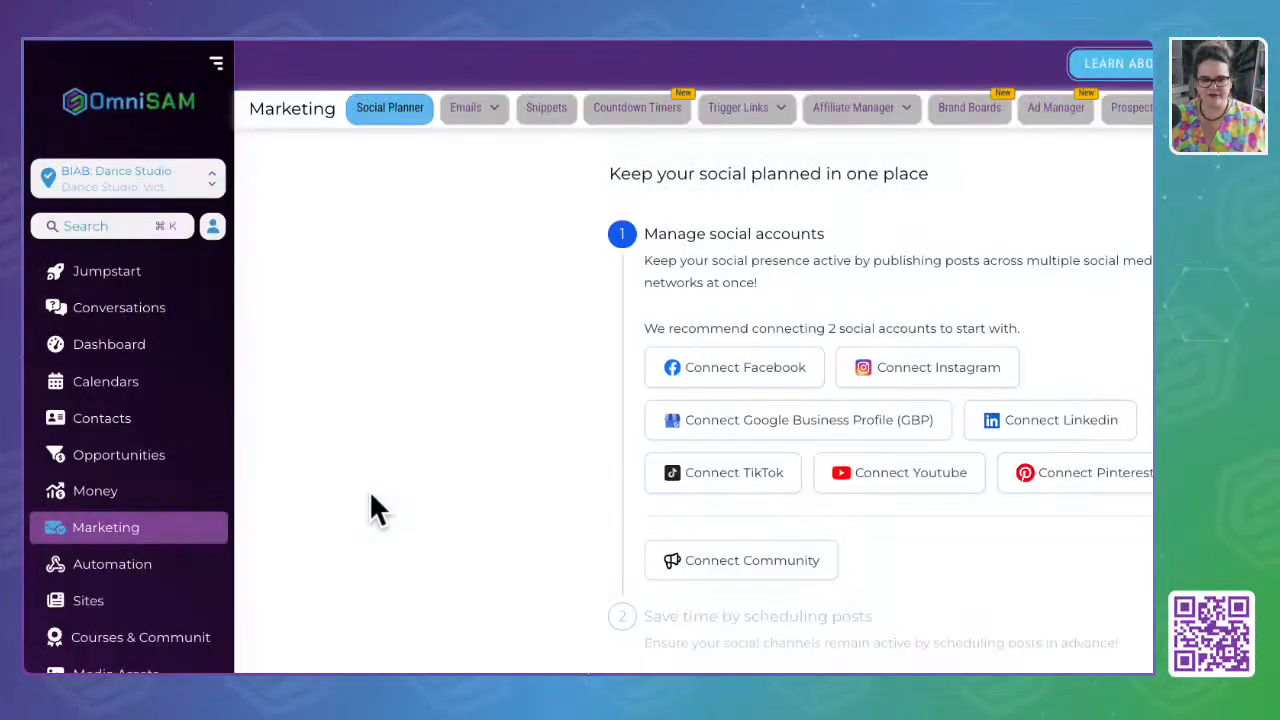
Open the Dance Studio account's automation workflows and look through its prebuilt workflow folders
left_click(218, 566)
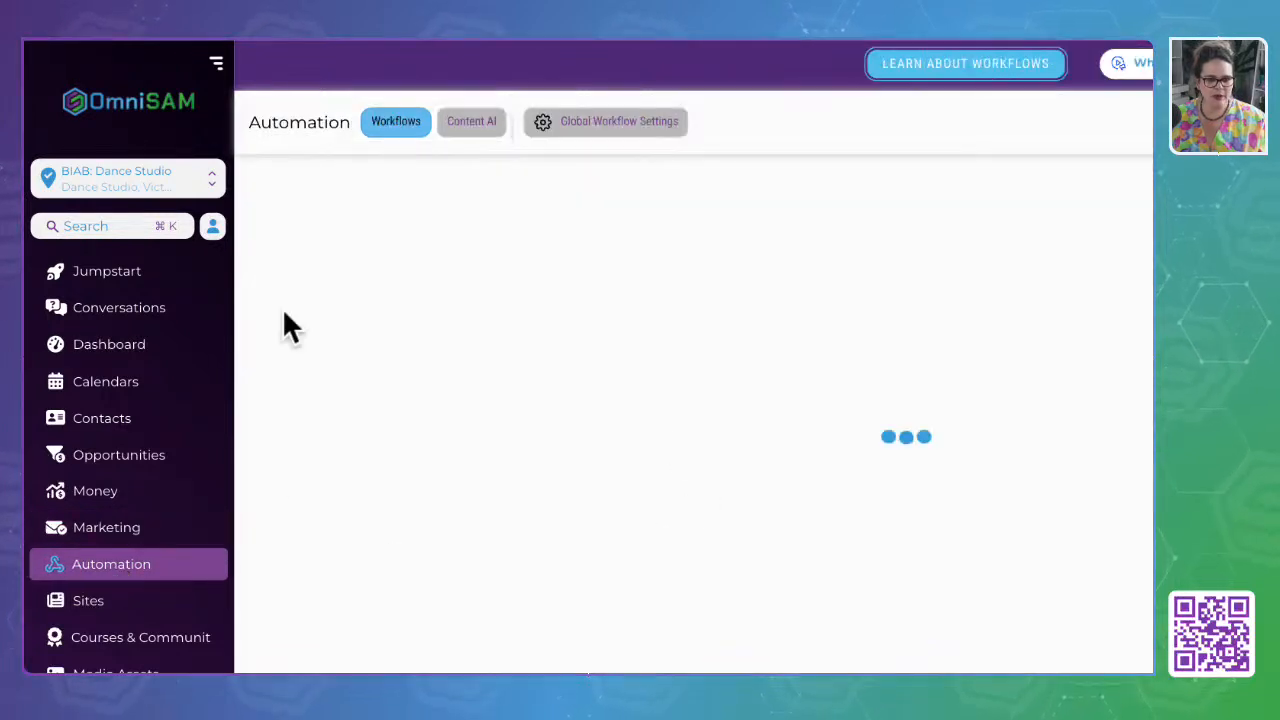
scroll(477, 580, "down", 5)
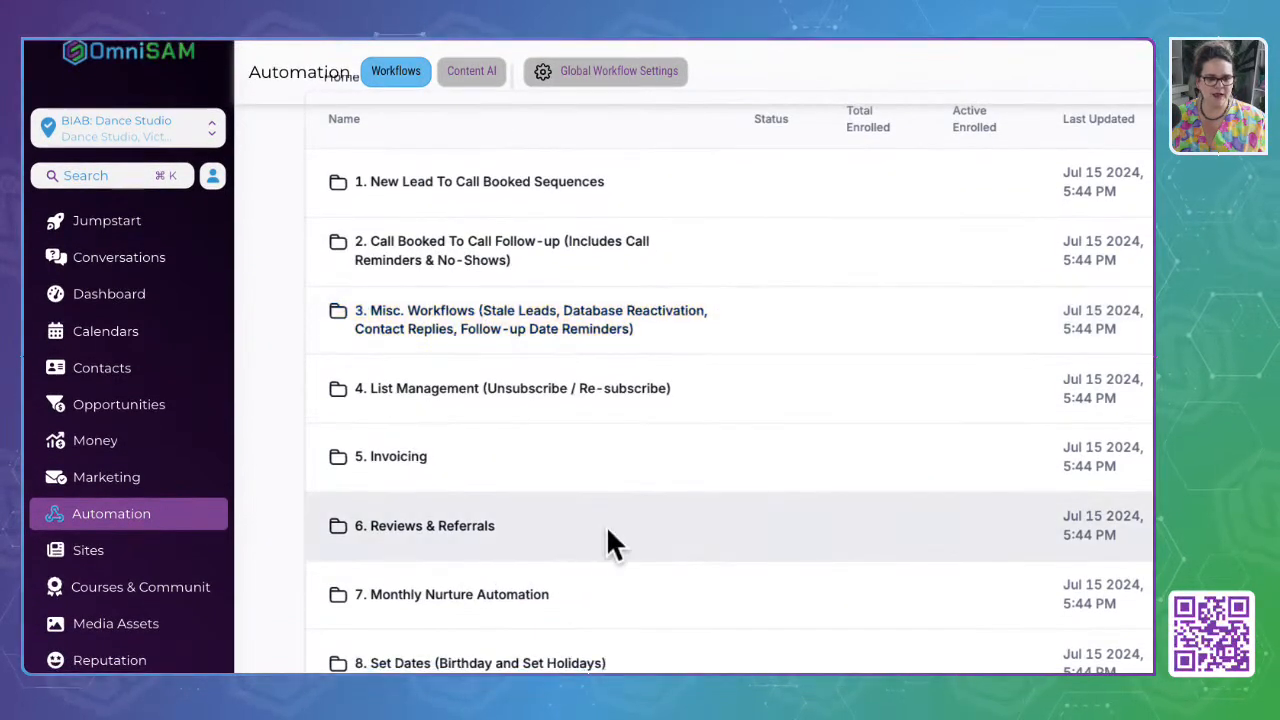
scroll(275, 533, "up", 2)
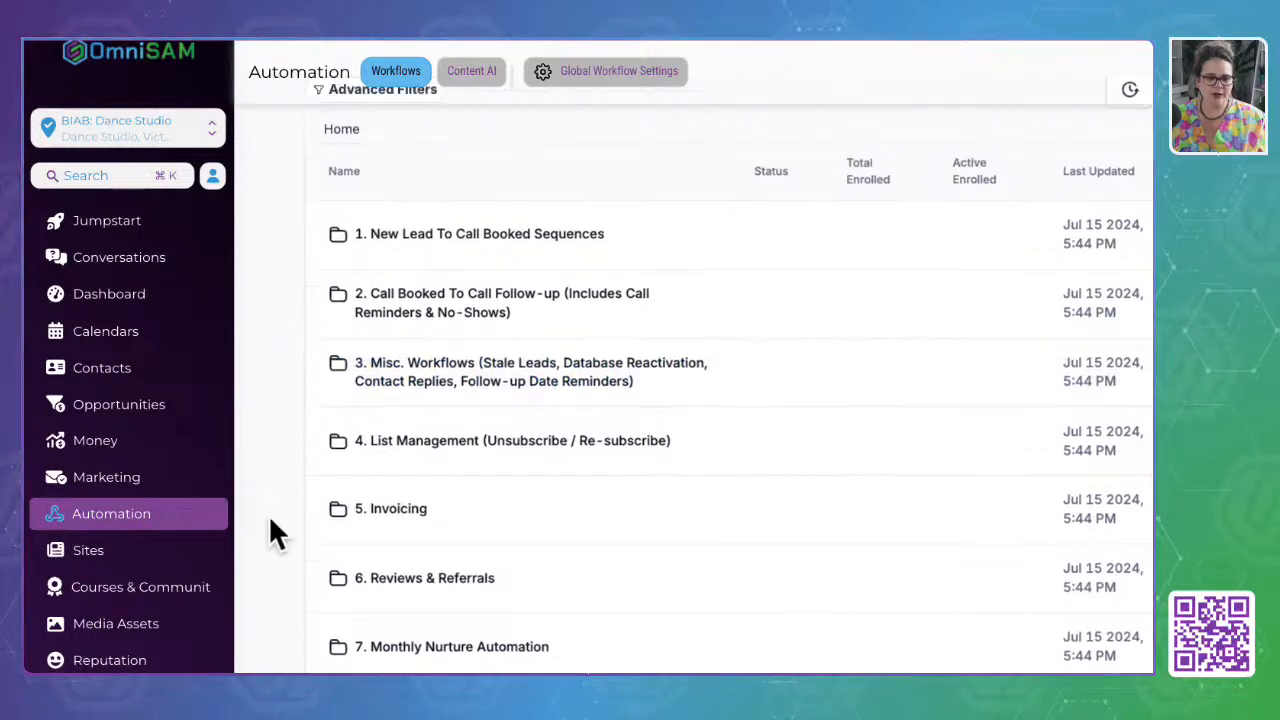
scroll(465, 500, "down", 2)
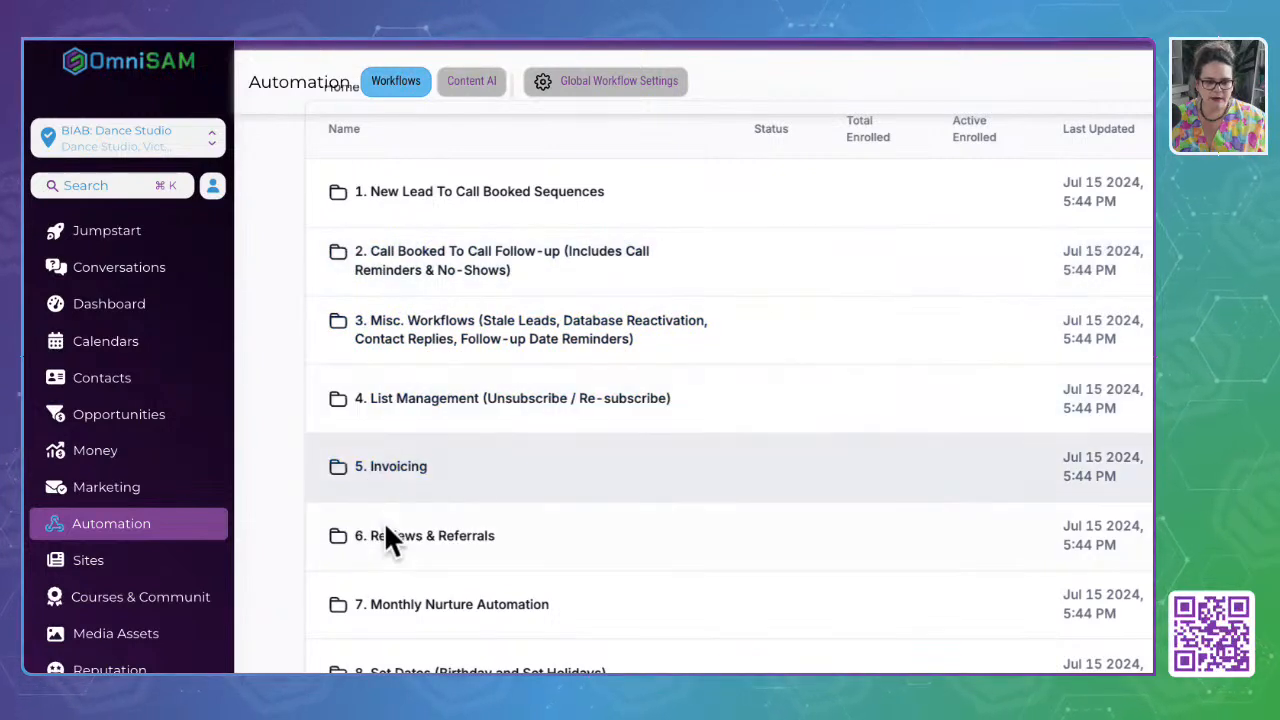
Open the 7.00 Initial Nurture Month Assignment workflow from the Monthly Nurture Automation folder
double_click(395, 607)
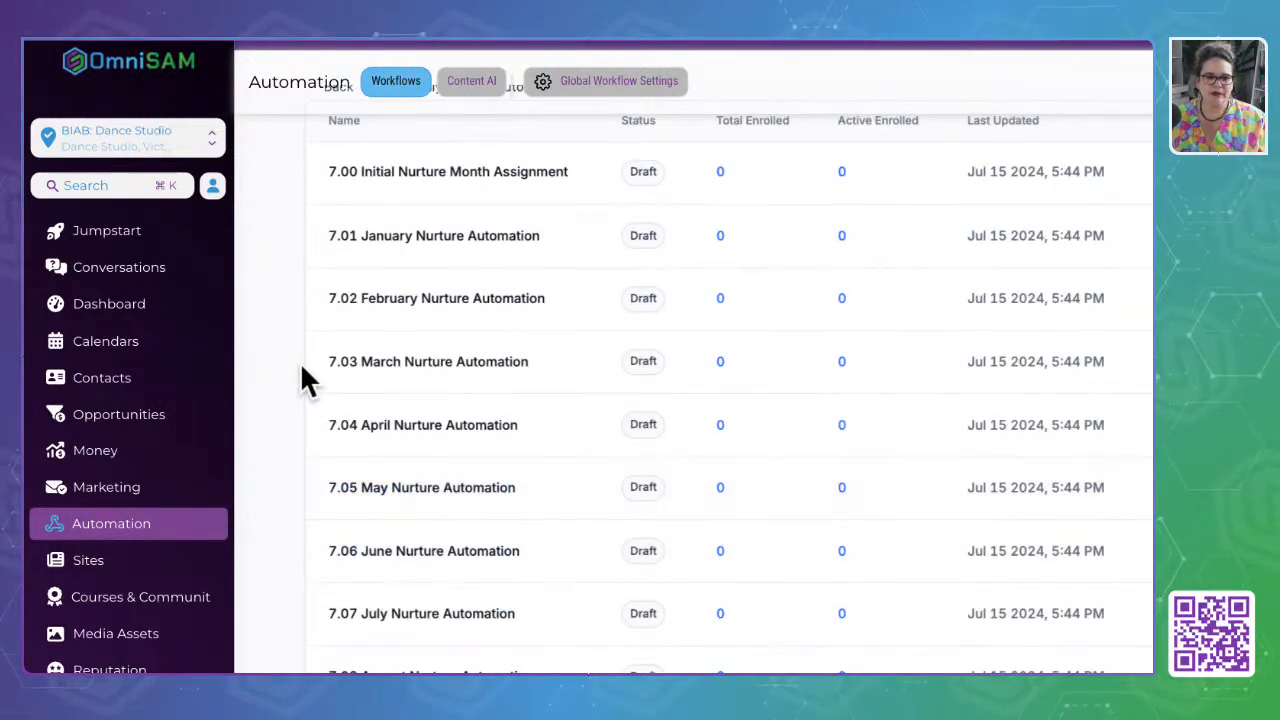
left_click(418, 284)
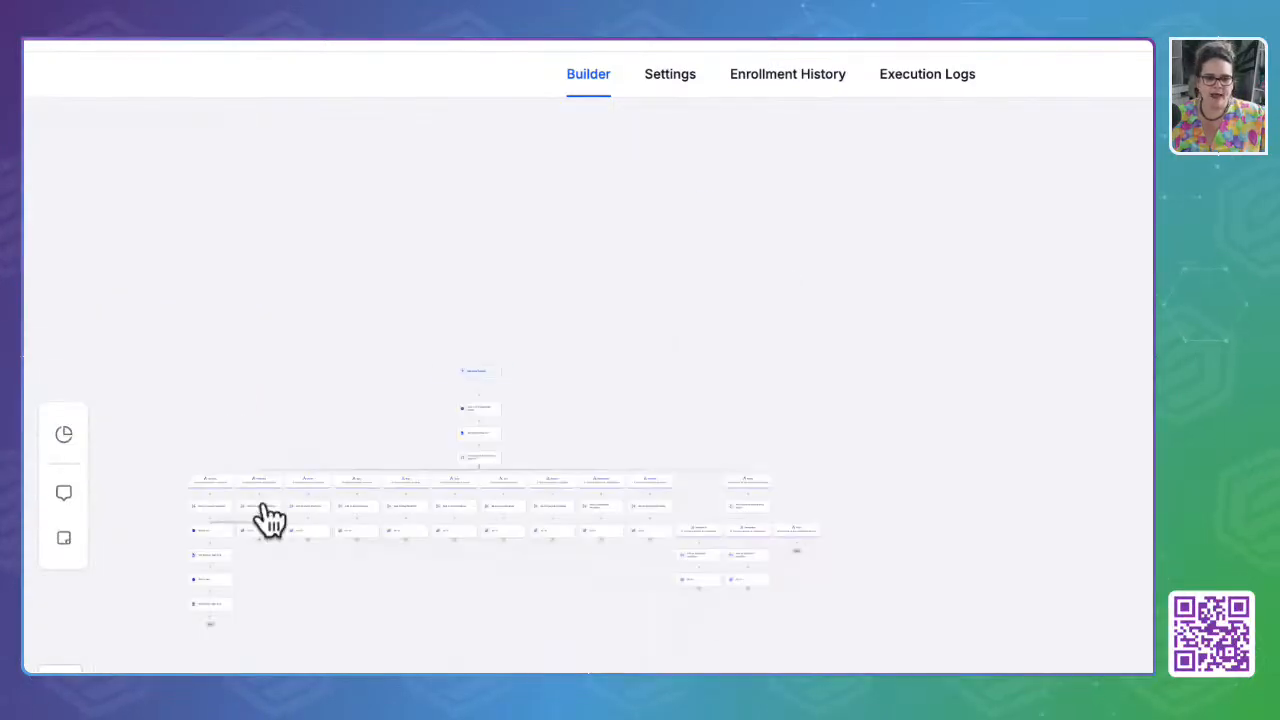
scroll(264, 512, "up", 8)
scroll(264, 512, "left", 3)
scroll(264, 512, "down", 6)
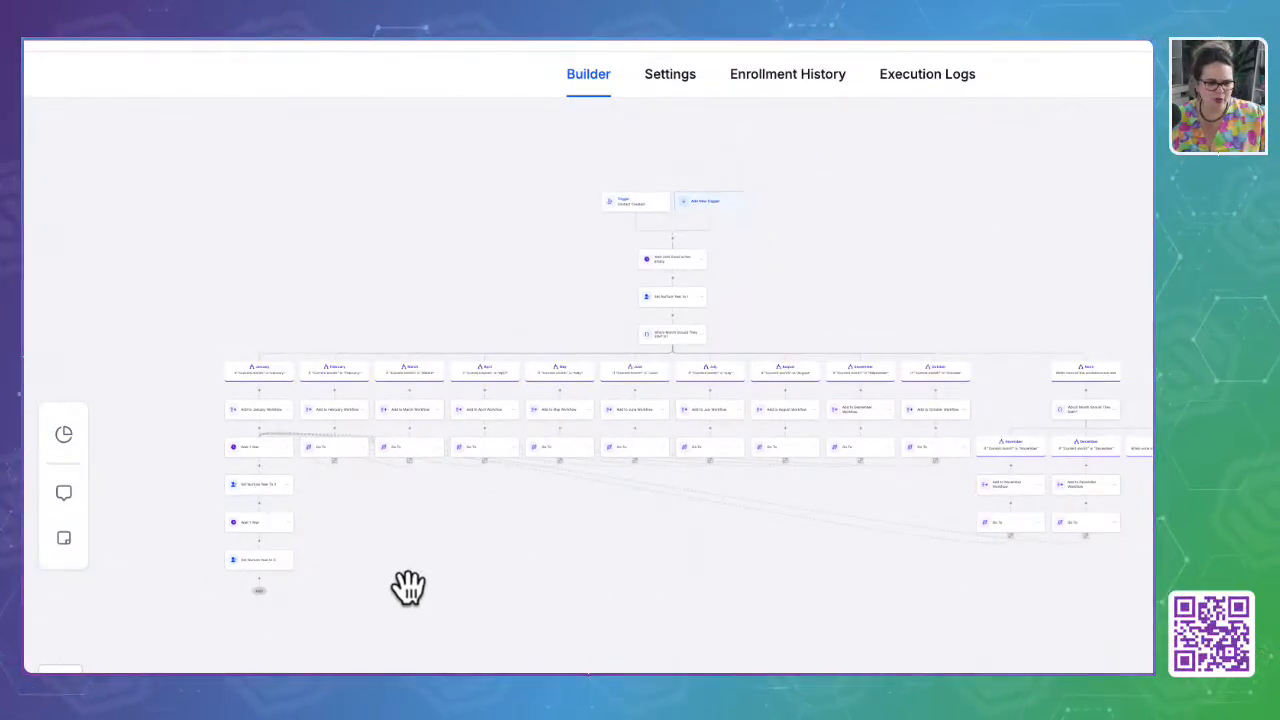
Examine the workflow's month branches, their Go To links and the January branch's wait and nurture-year actions
scroll(408, 588, "up", 6)
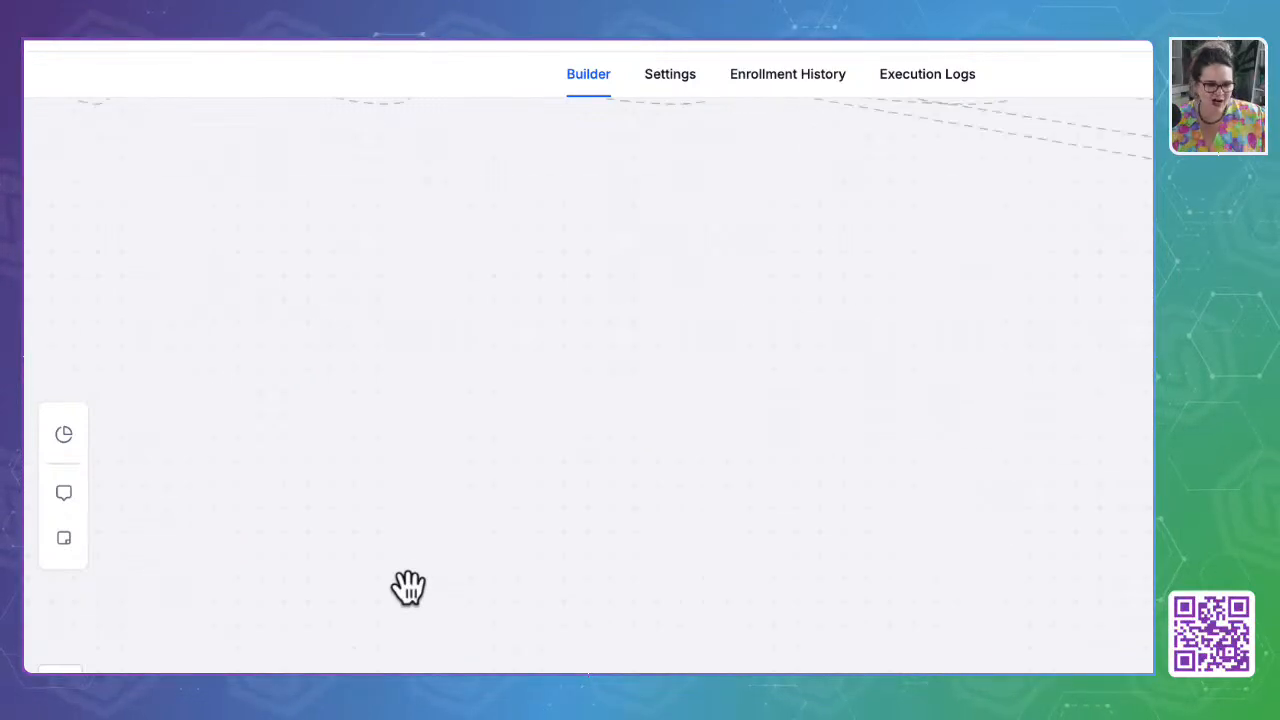
scroll(408, 588, "down", 6)
scroll(408, 588, "left", 2)
scroll(408, 588, "down", 2)
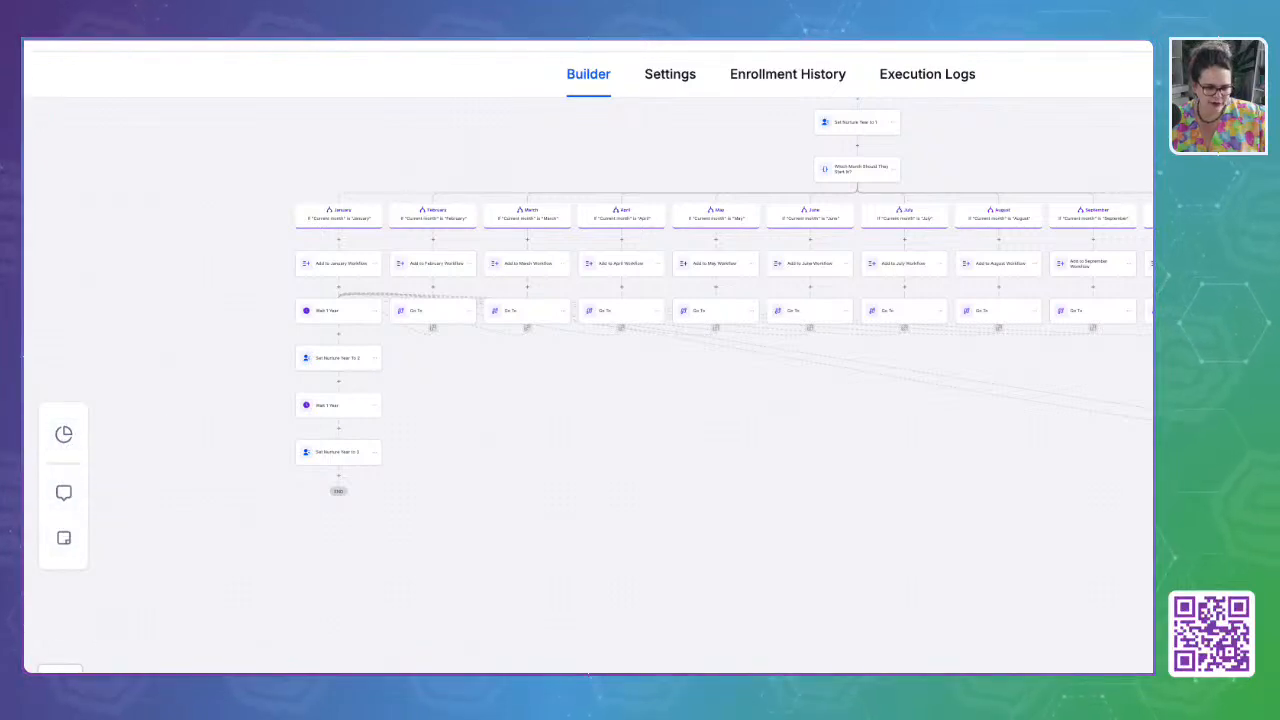
left_click(60, 688)
left_click(60, 688)
left_click(60, 688)
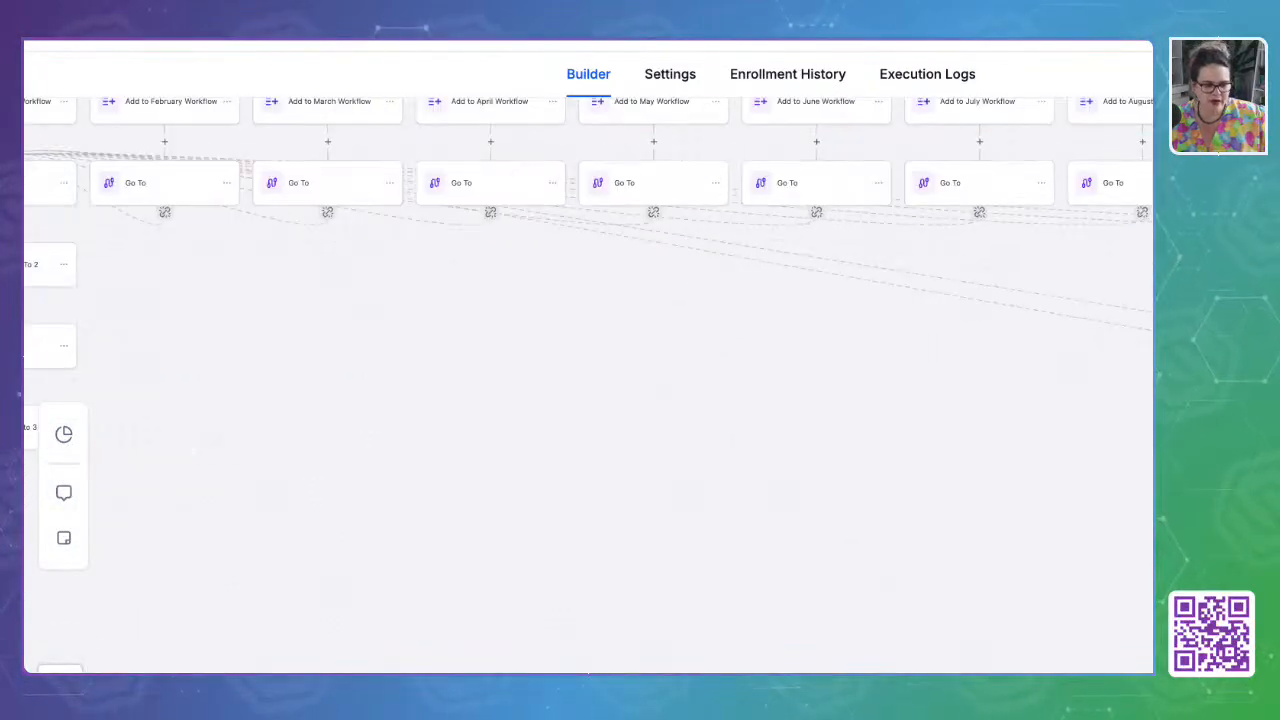
scroll(231, 486, "left", 3)
scroll(231, 486, "up", 1)
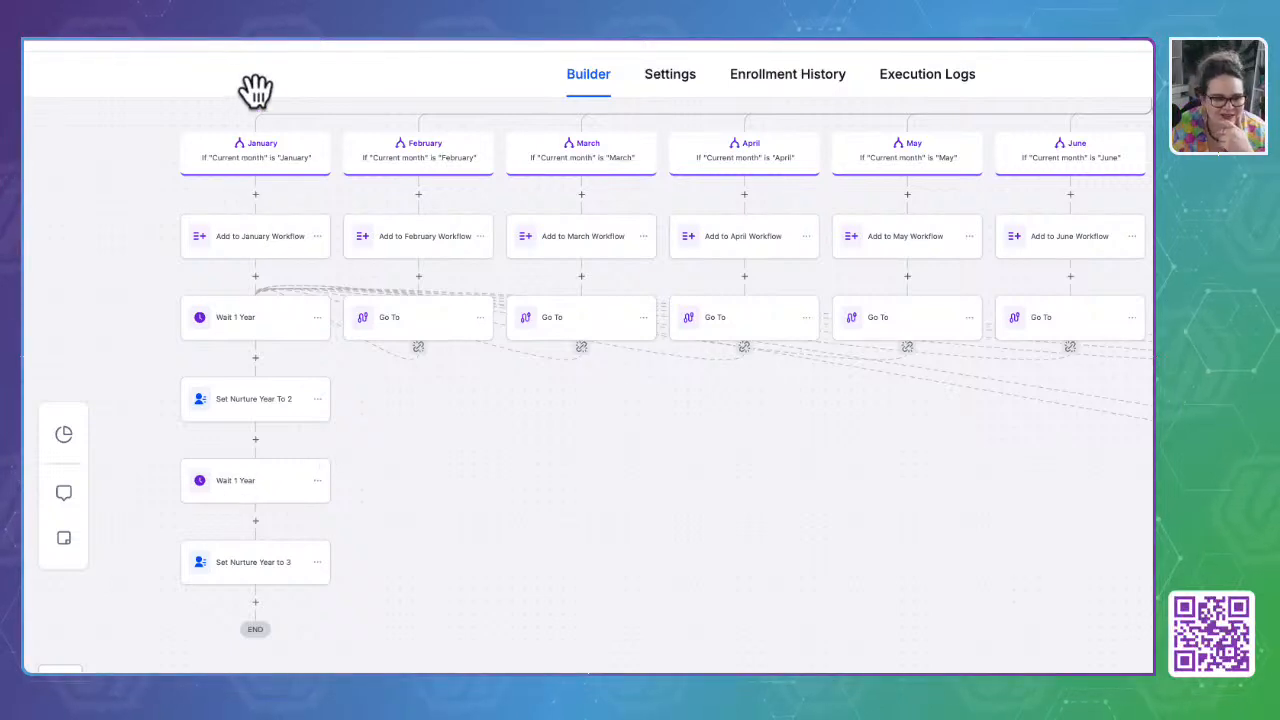
Leave the workflow builder and switch to the OmniSAM account
left_click(46, 43)
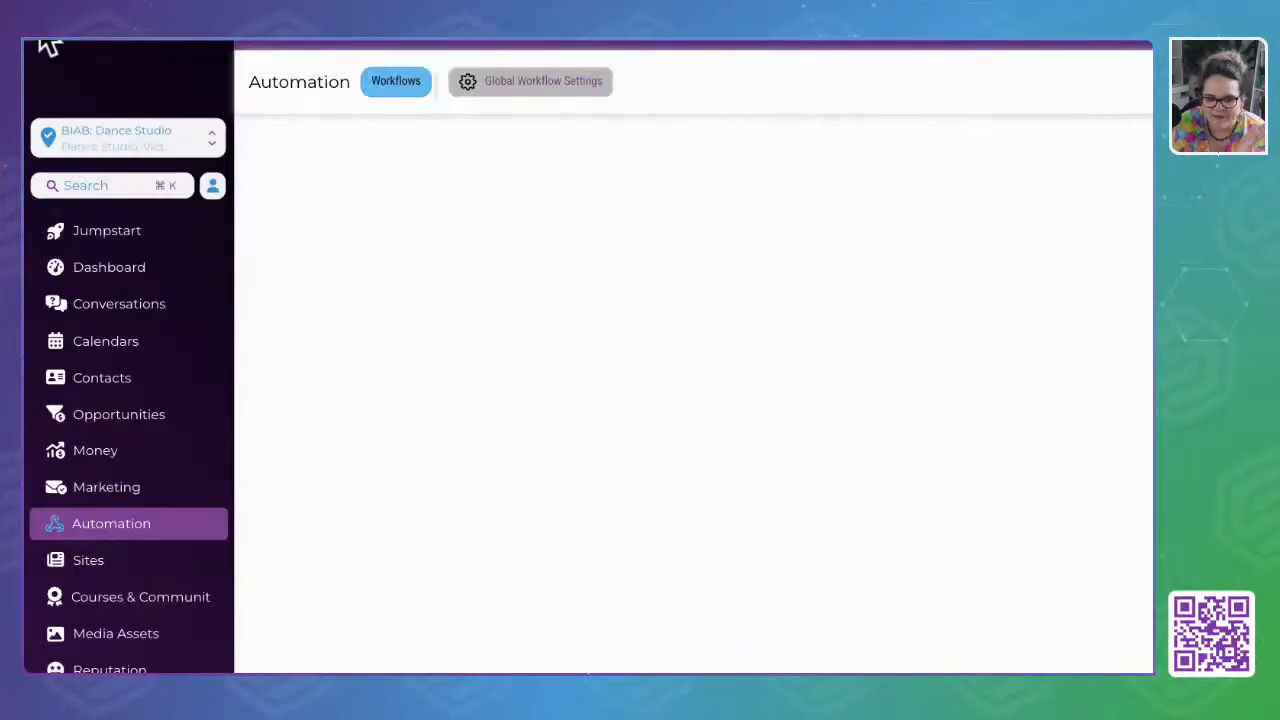
left_click(97, 147)
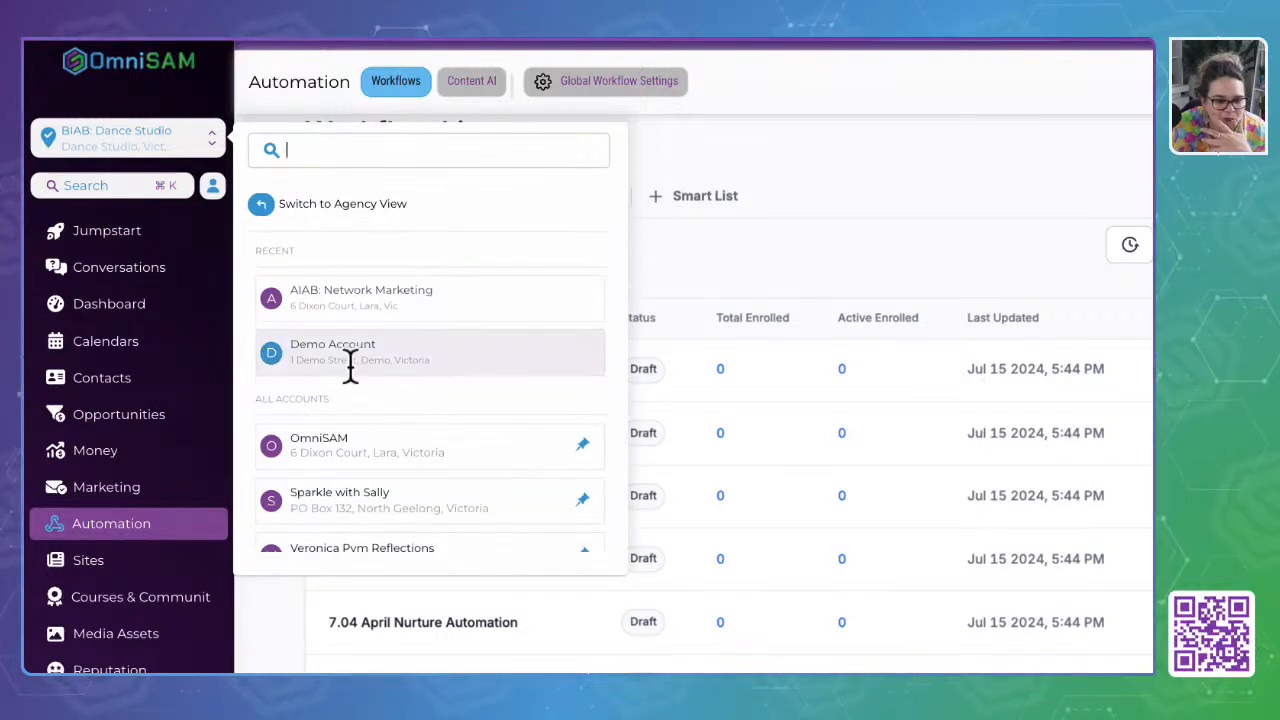
left_click(375, 458)
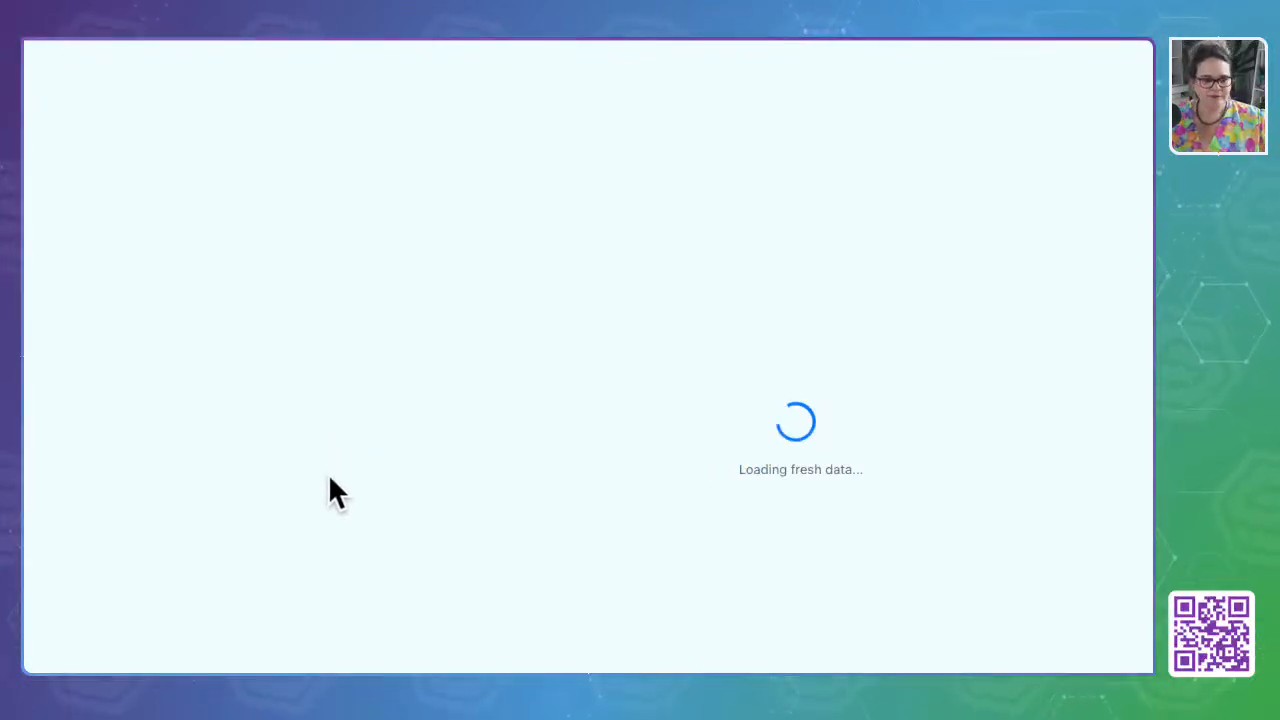
Open the 1.01a New Inbound Lead Nurture workflow from the Stage 1: New Lead Automations folder and look over its triggers and first actions
scroll(370, 535, "down", 2)
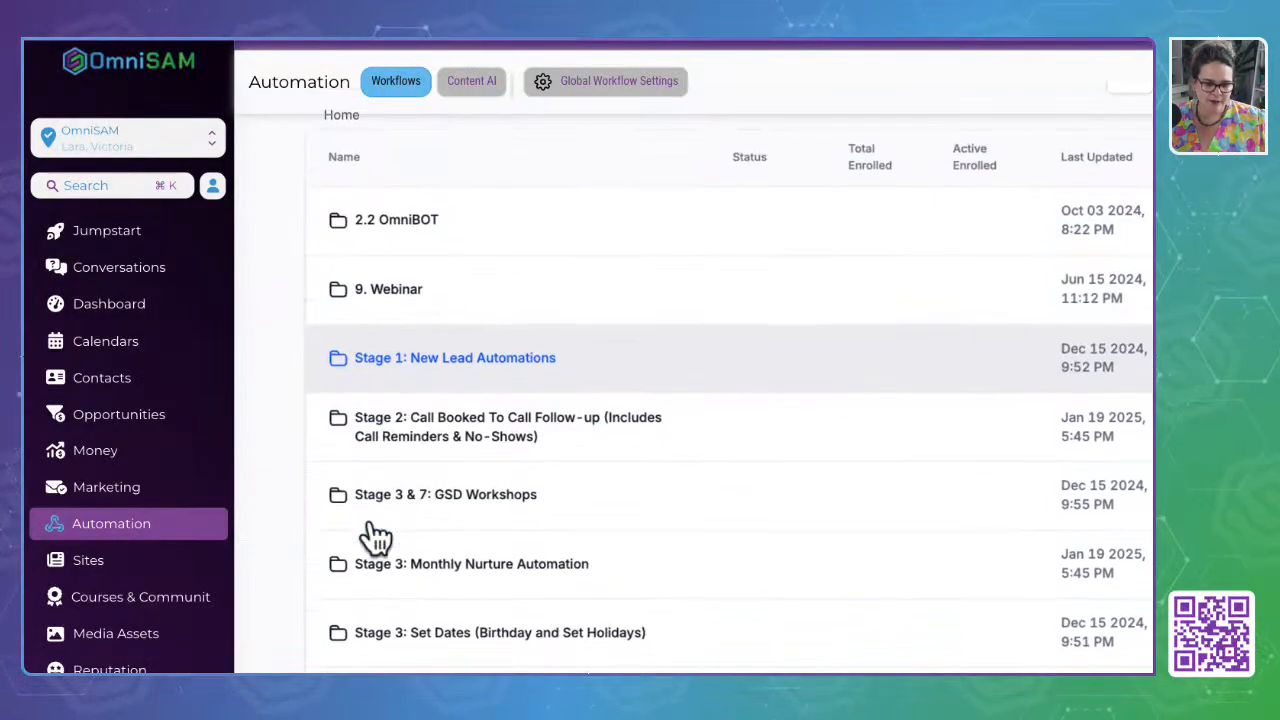
left_click(454, 362)
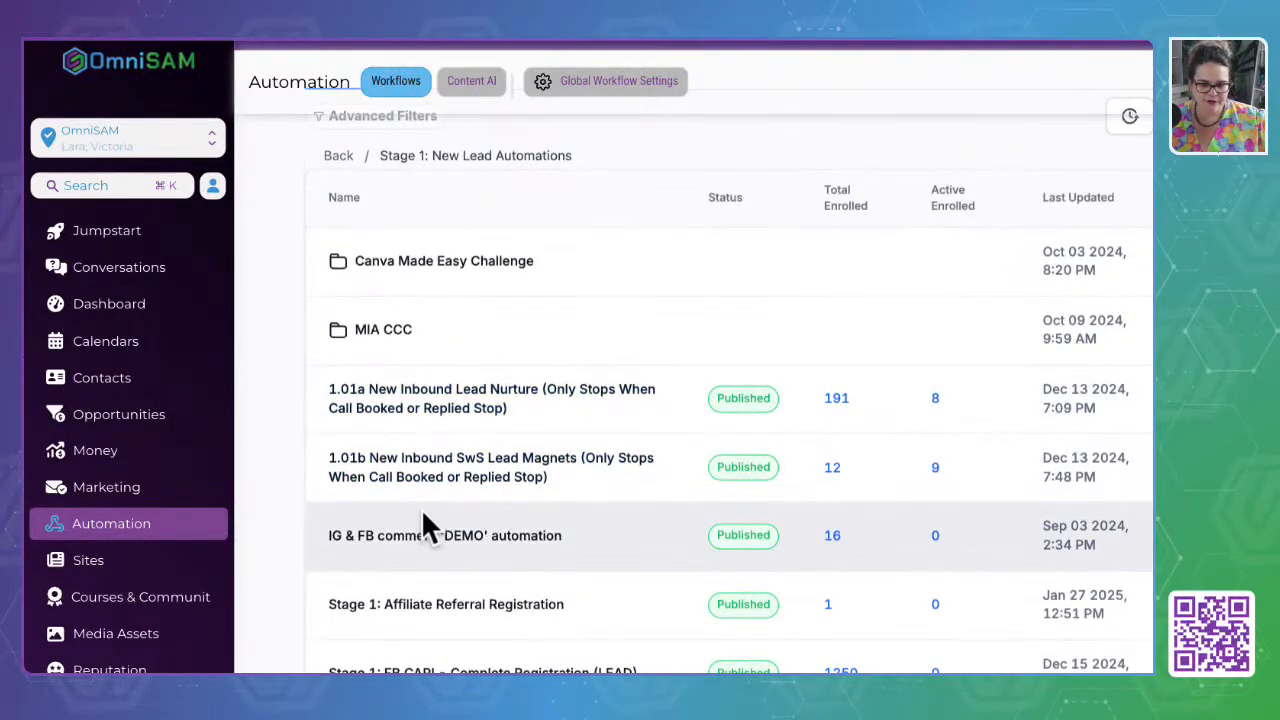
left_click(443, 405)
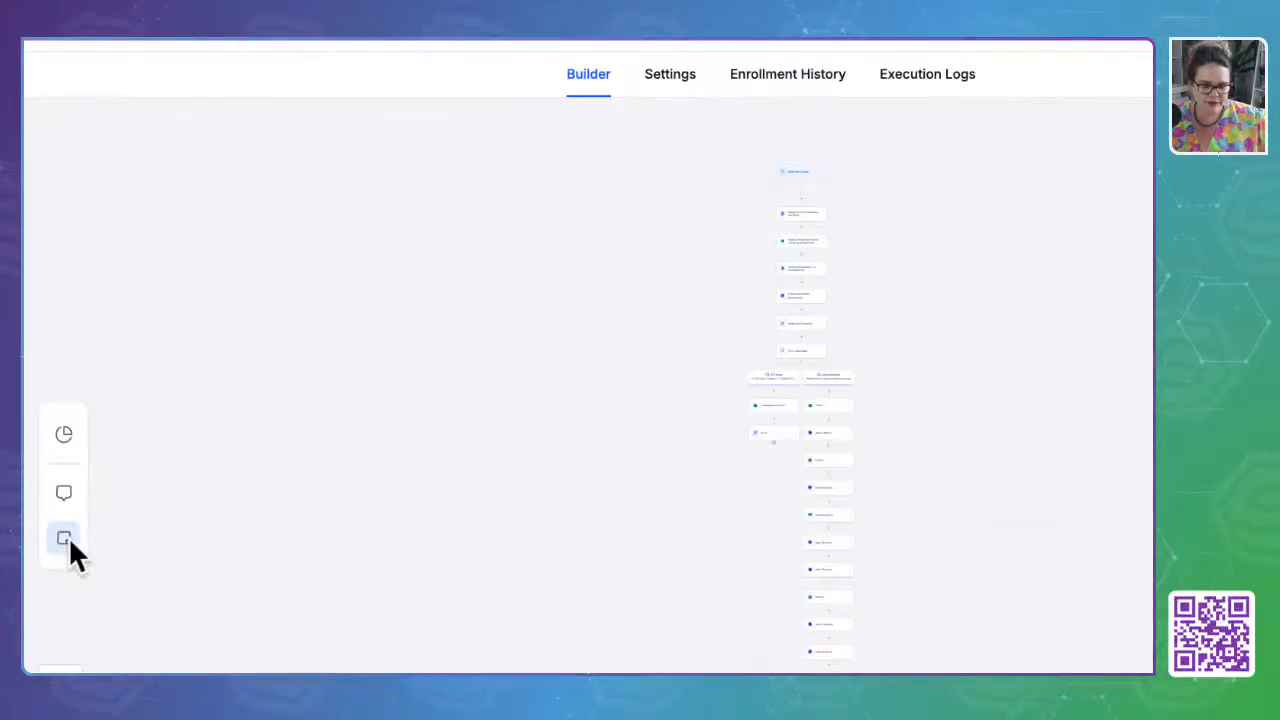
left_click(68, 671)
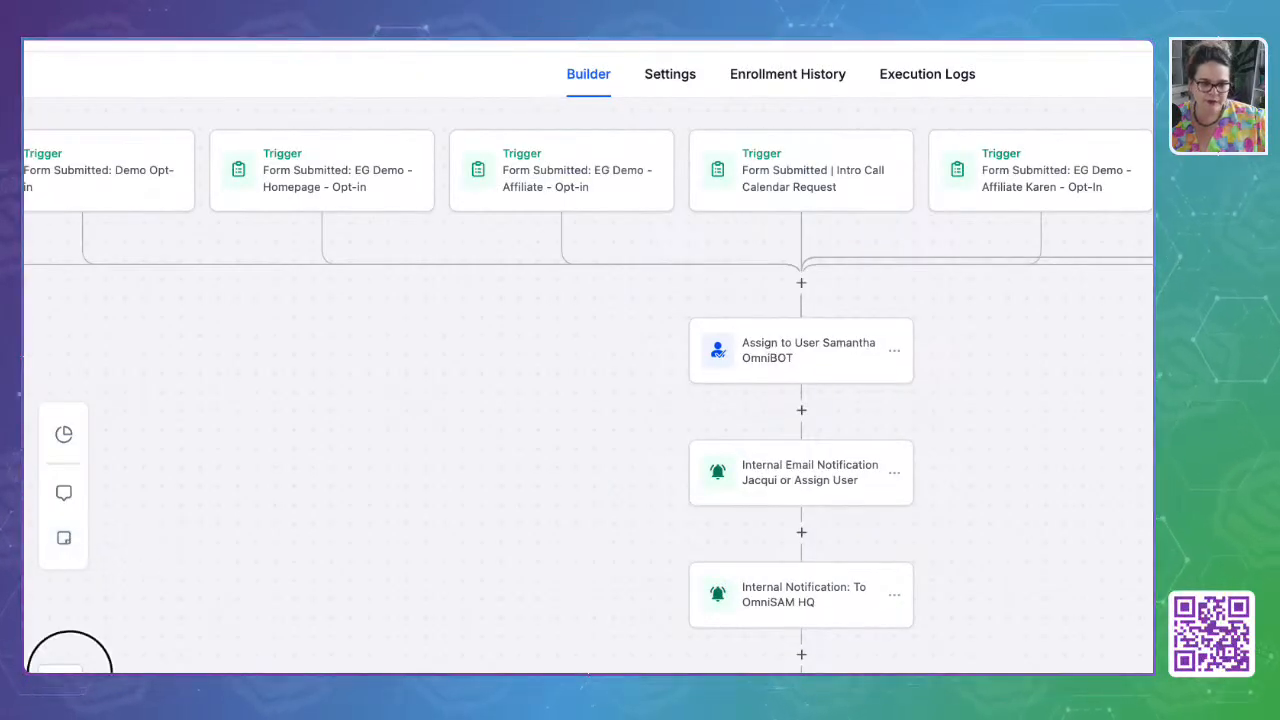
scroll(343, 480, "down", 5)
scroll(344, 480, "up", 3)
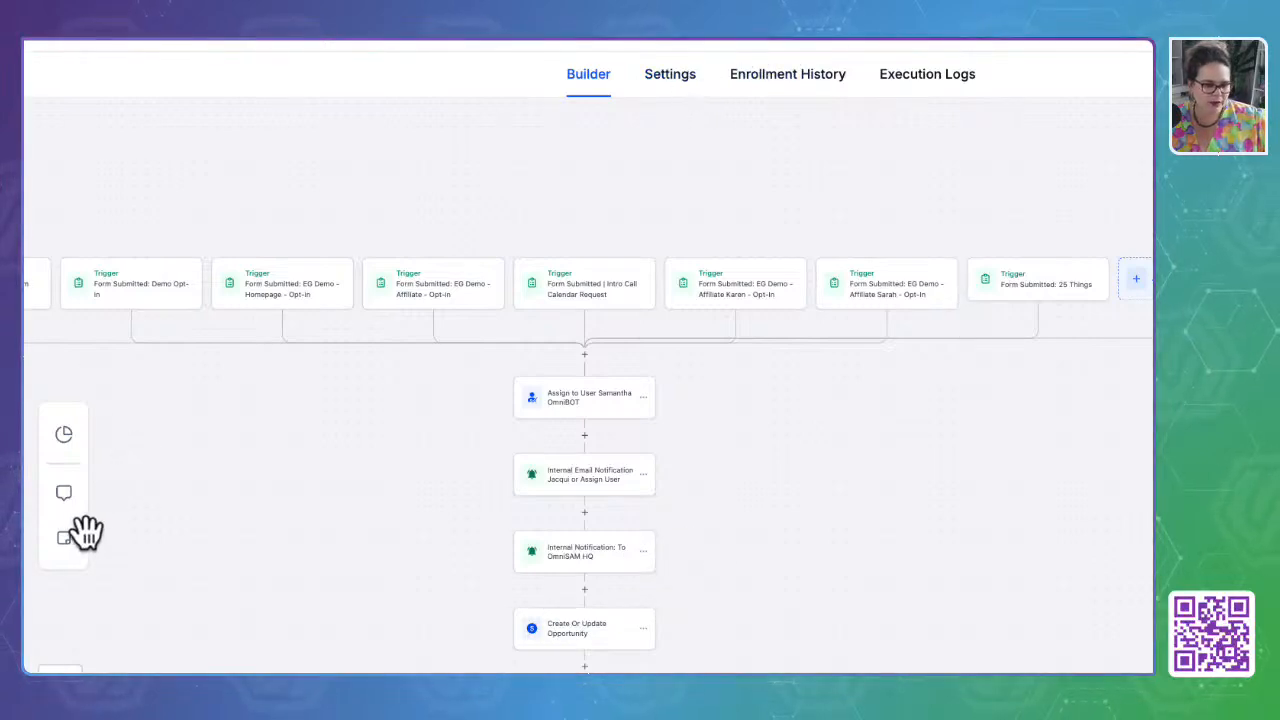
Look at the Workflow Note and Action Notes areas in the workflow's notes, and close them without entering a note
left_click(63, 495)
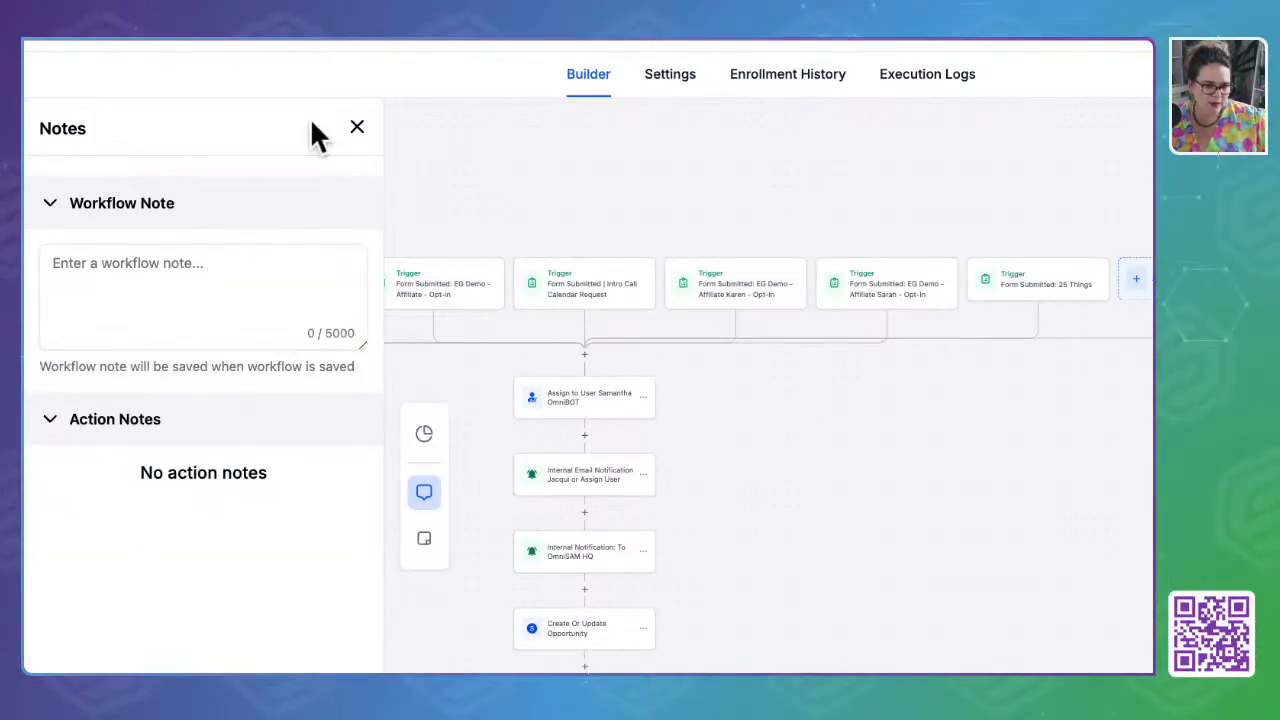
left_click(357, 127)
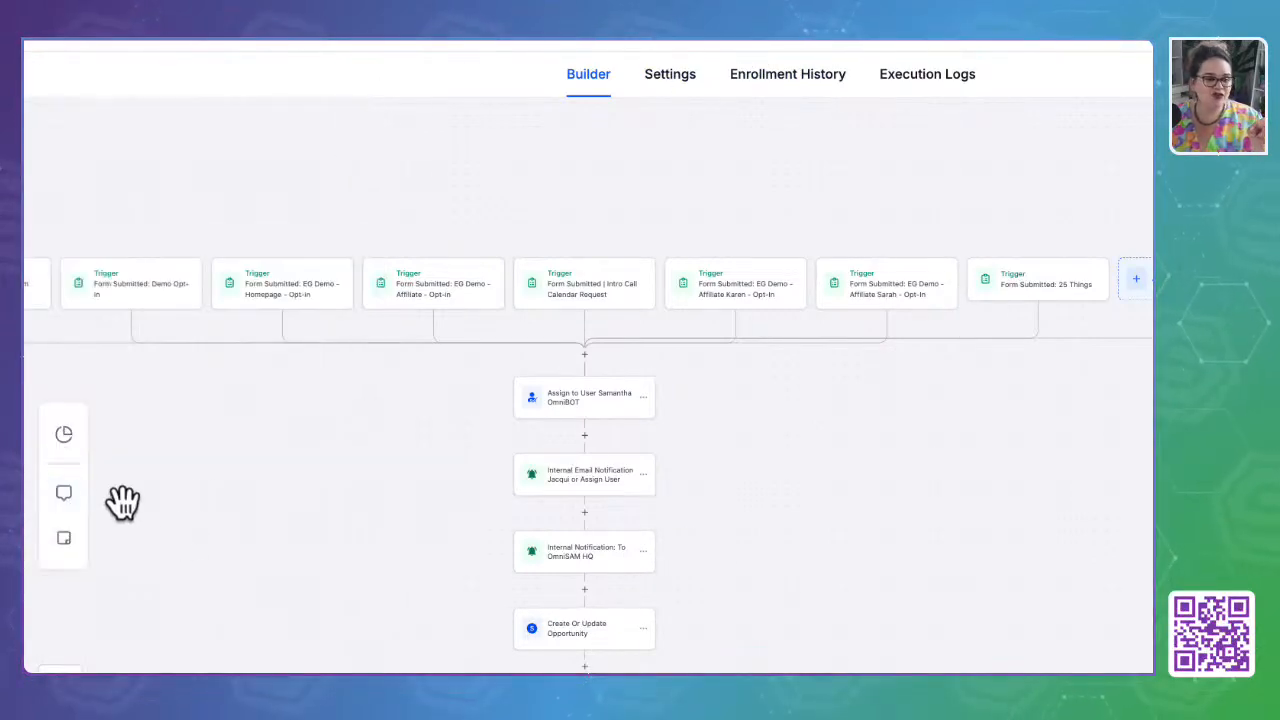
left_click(64, 494)
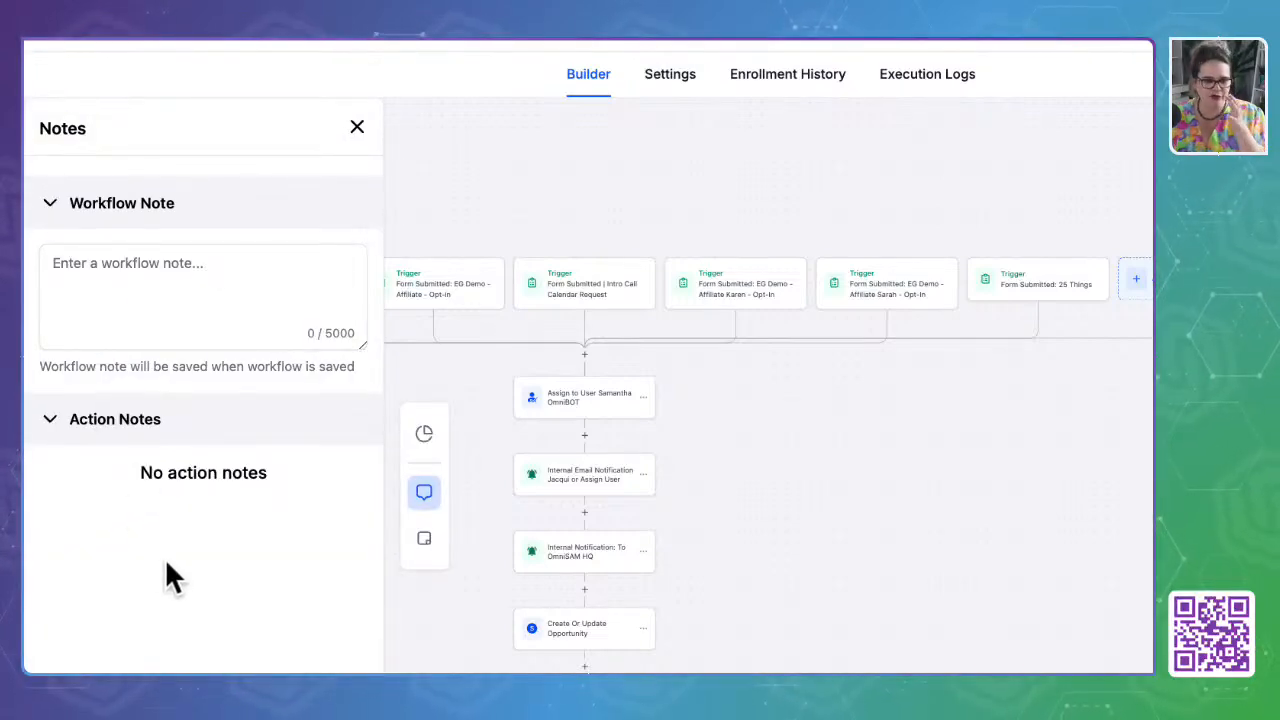
left_click(93, 308)
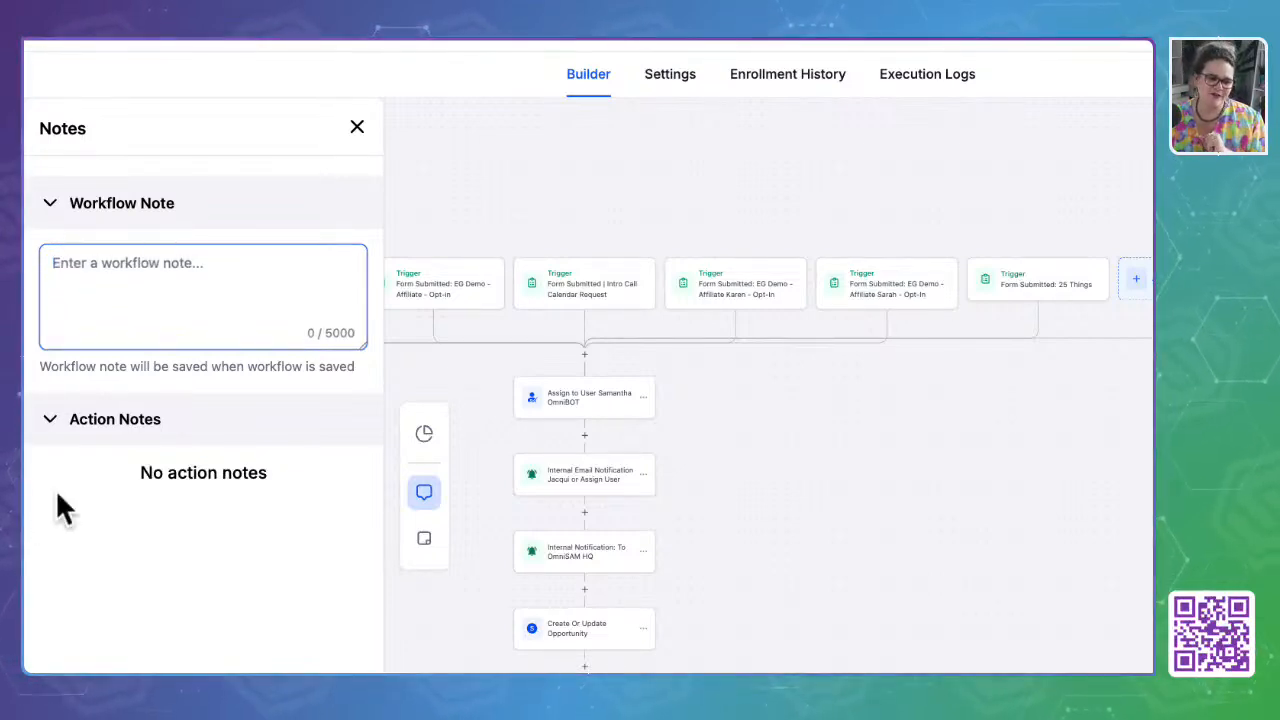
left_click(104, 420)
left_click(104, 420)
left_click(197, 264)
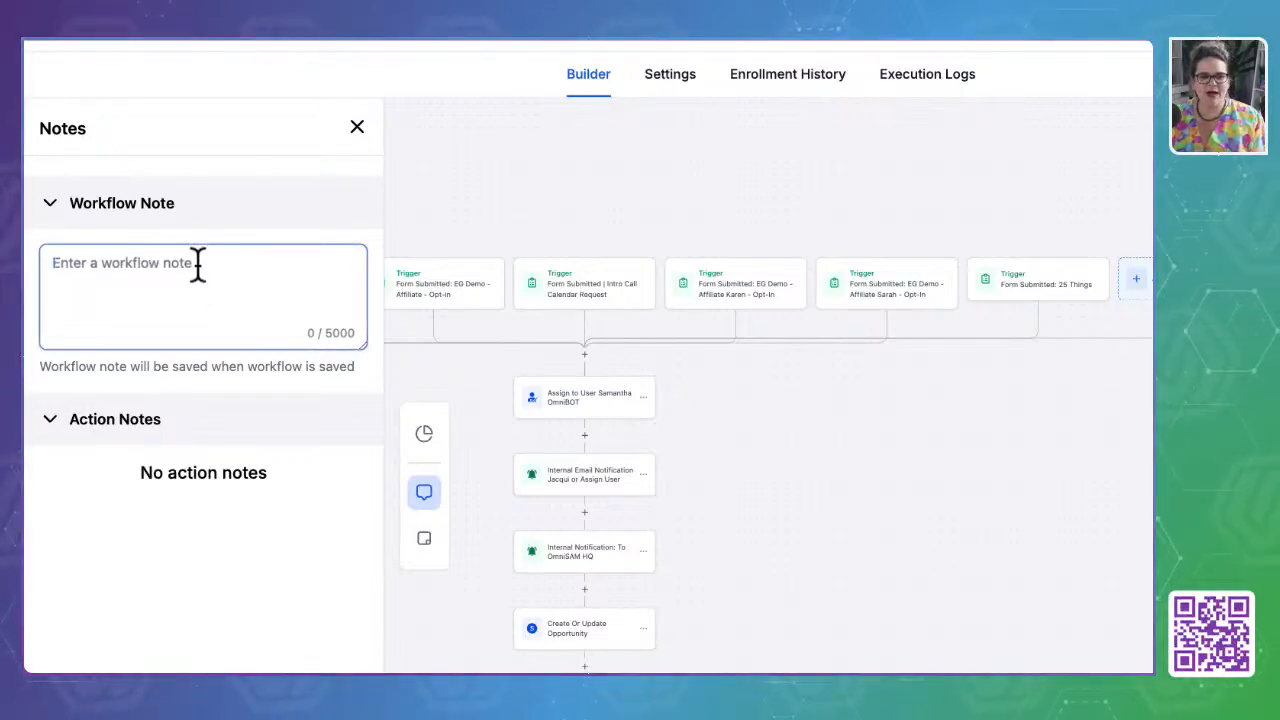
left_click(357, 128)
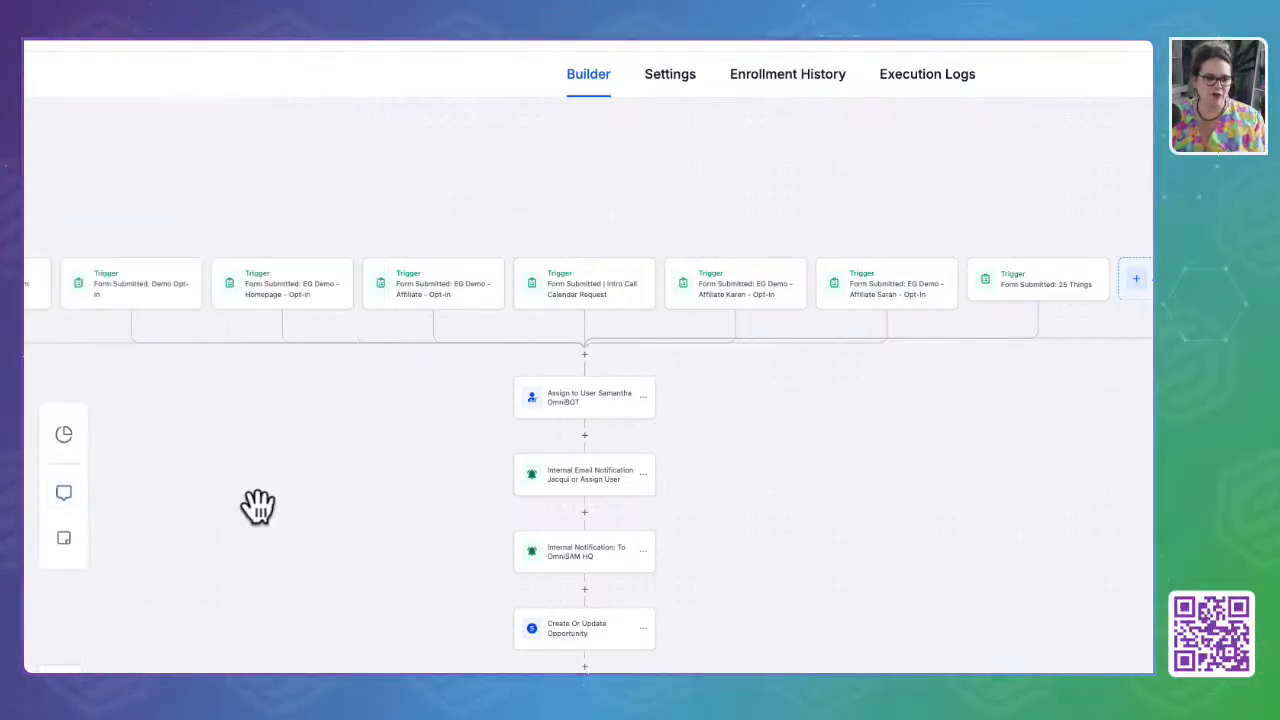
Place a blue sticky note beside the Assign to User and Internal Email Notification actions and open its text for editing
left_click(63, 537)
left_click_drag(138, 369, 708, 405)
left_click(126, 371)
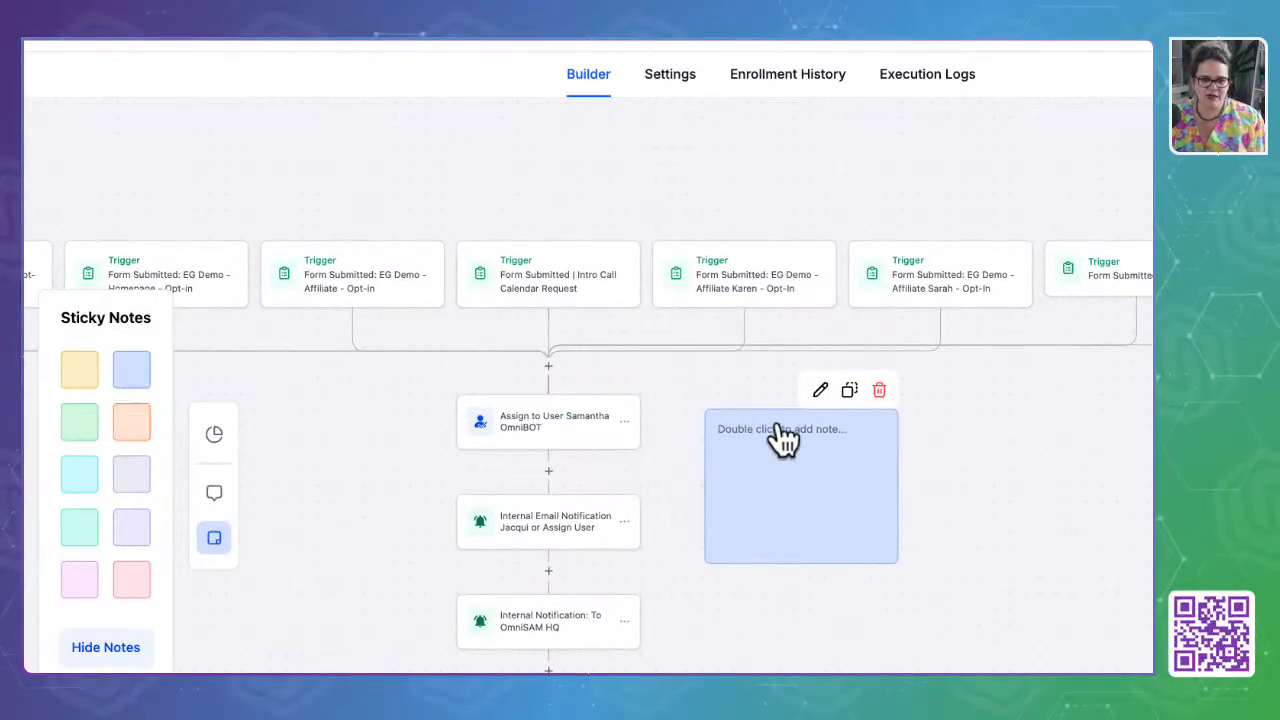
double_click(740, 449)
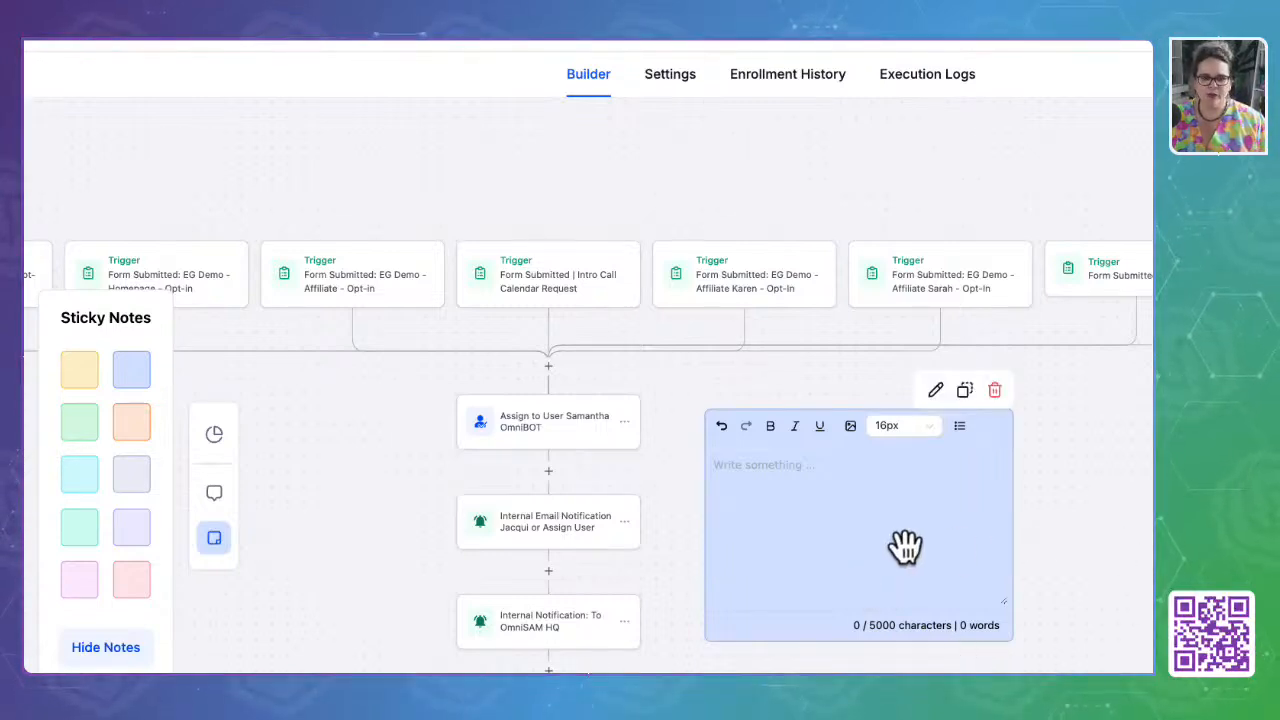
scroll(865, 548, "down", 2)
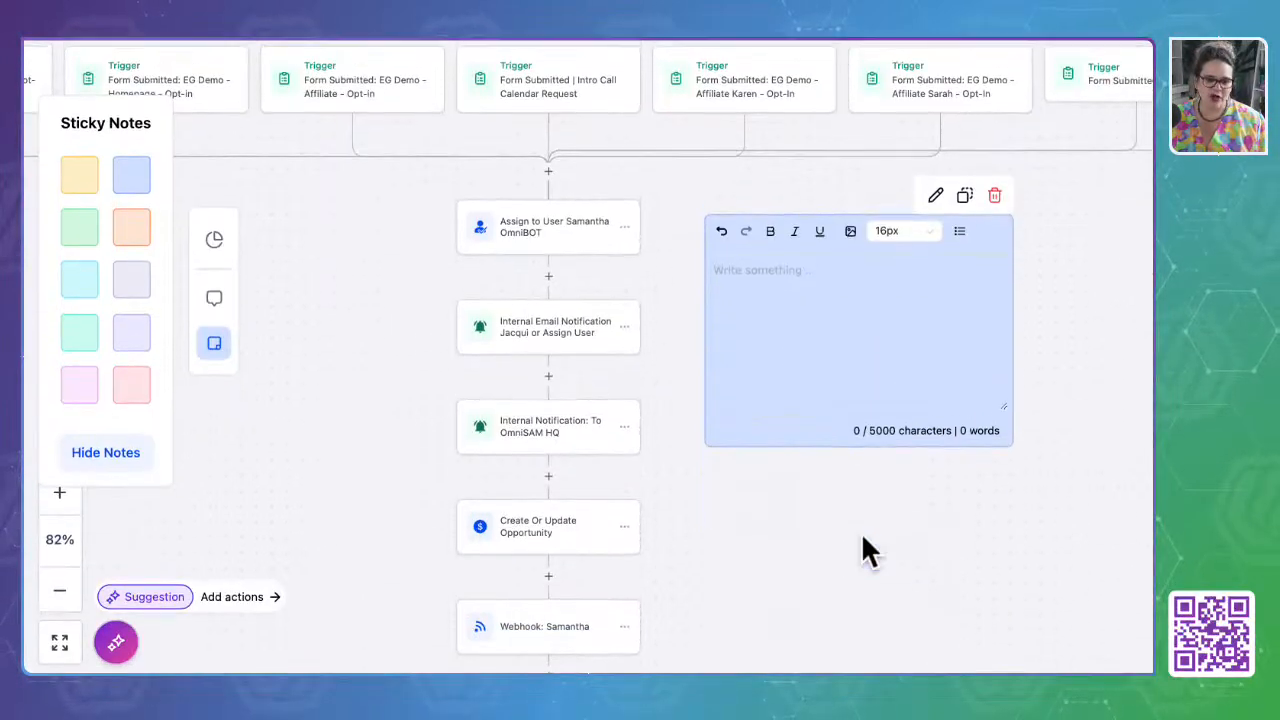
left_click(756, 279)
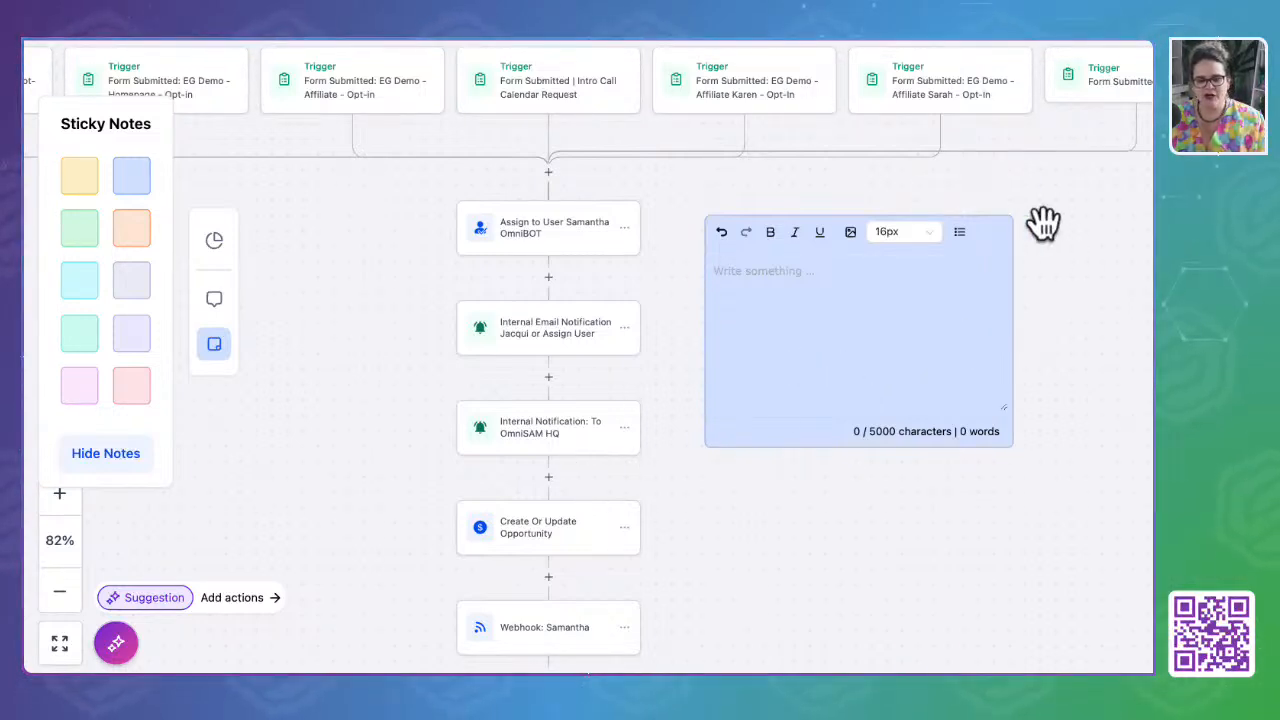
left_click(727, 278)
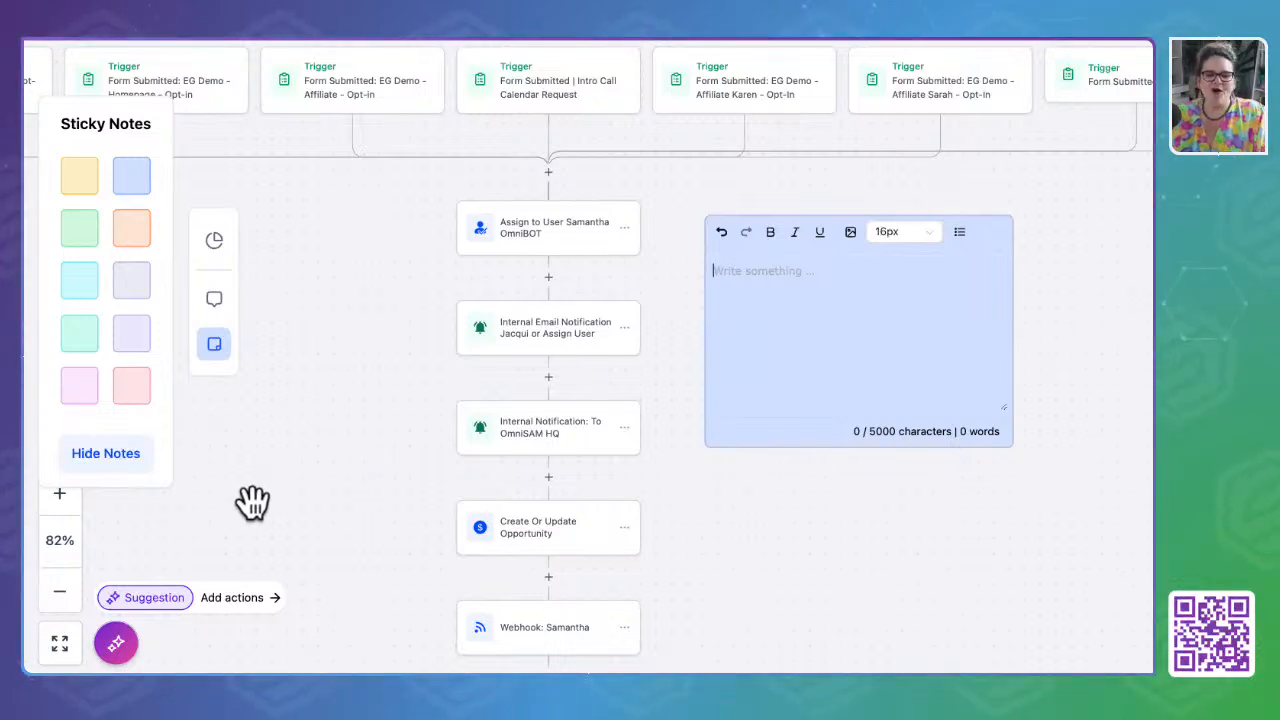
Review Workflow AI's suggested actions for this workflow, start placing the Send Follow-up SMS action, and cancel the placement
left_click(150, 598)
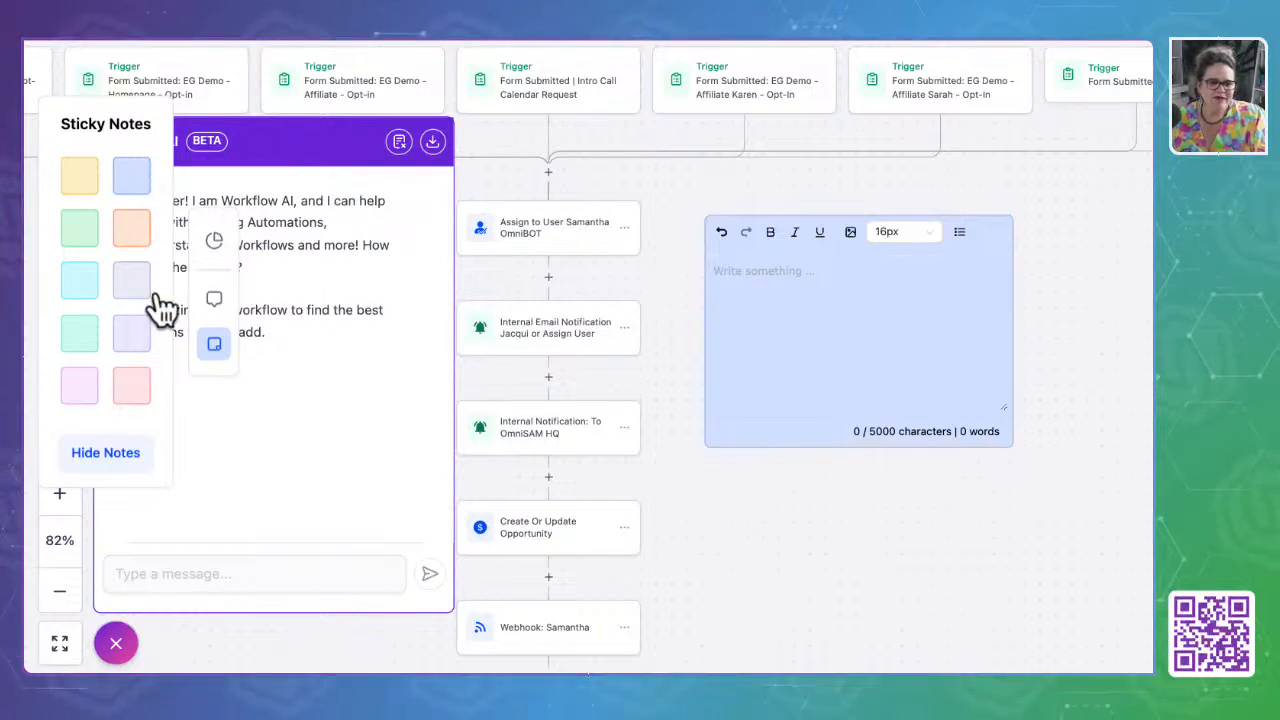
left_click(214, 345)
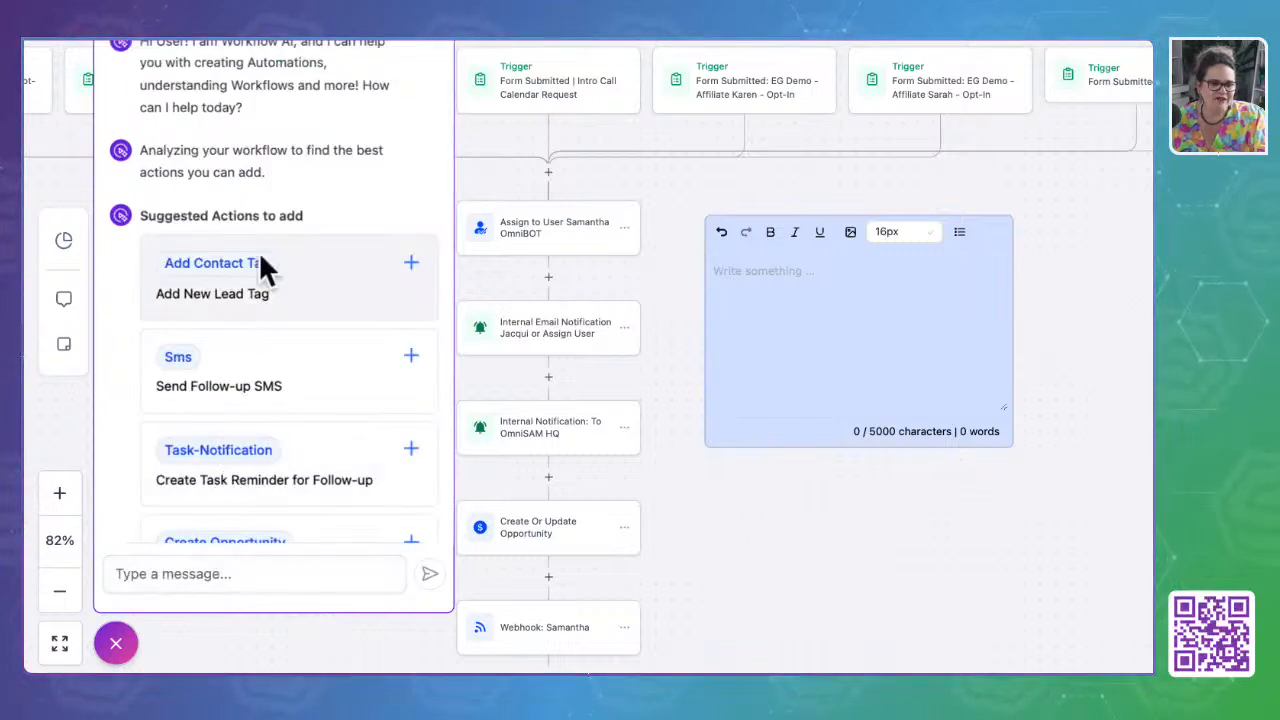
scroll(312, 330, "down", 3)
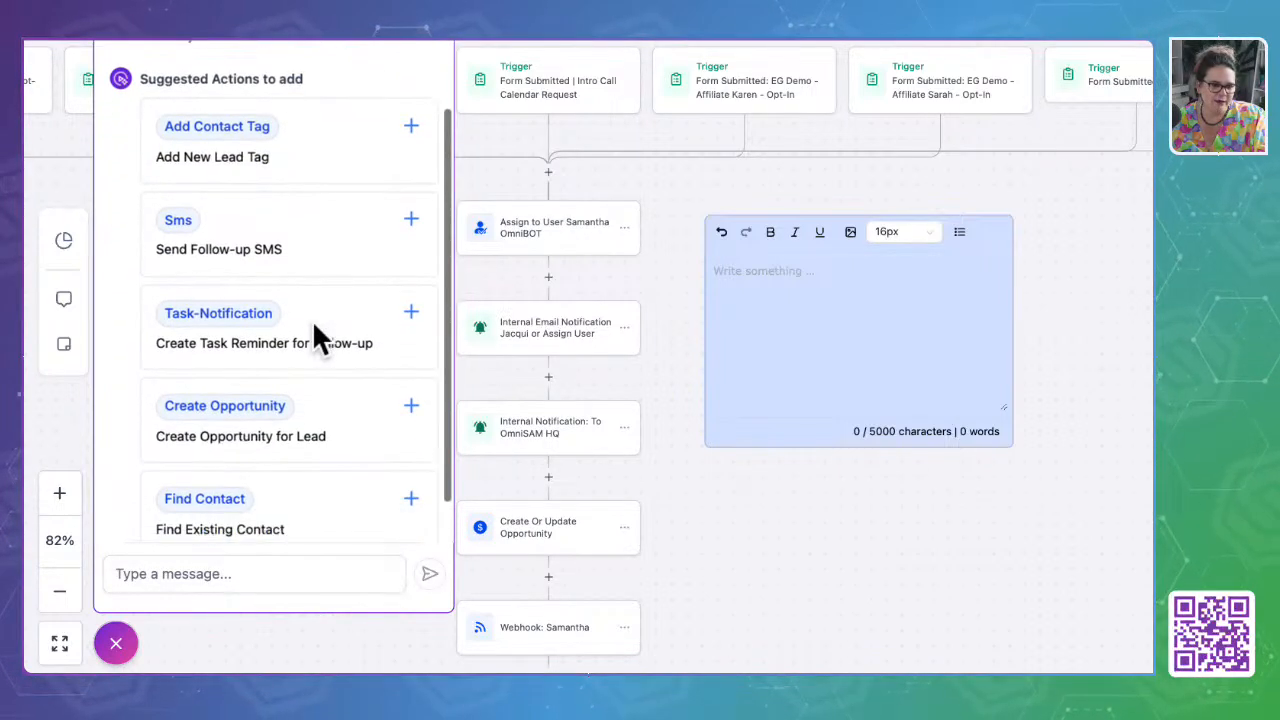
scroll(312, 334, "down", 1)
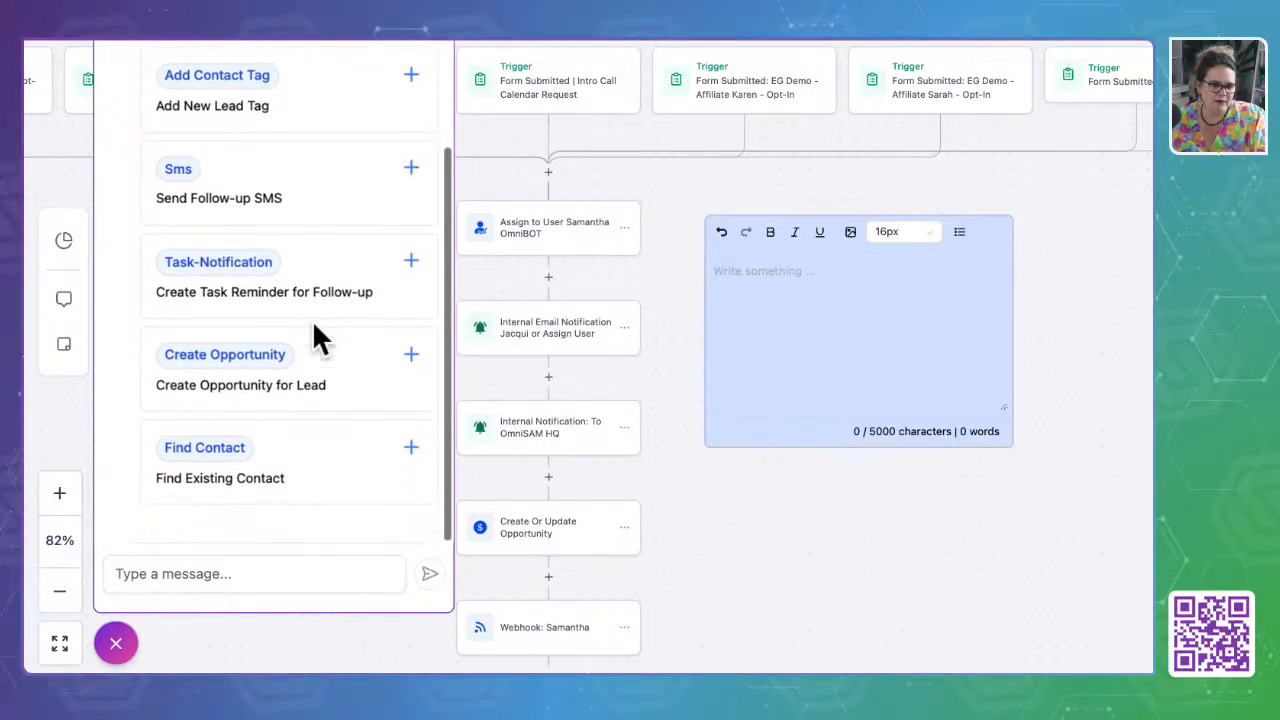
left_click(411, 168)
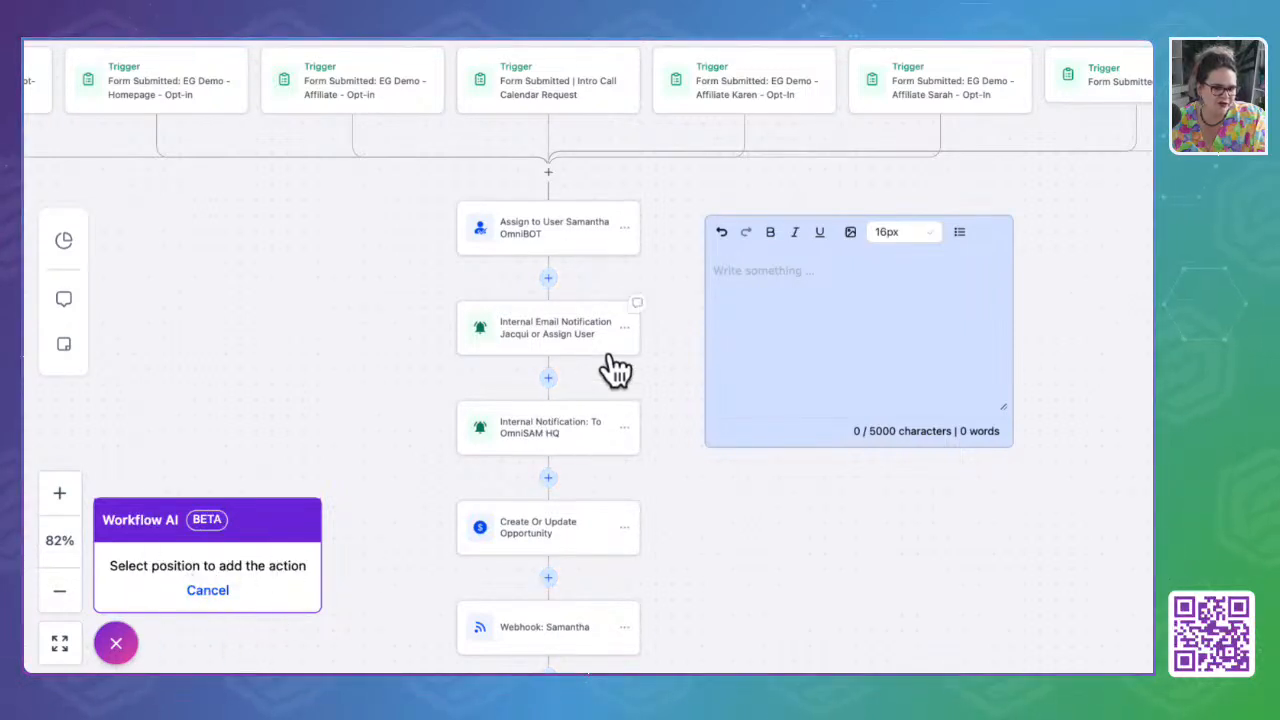
left_click(208, 594)
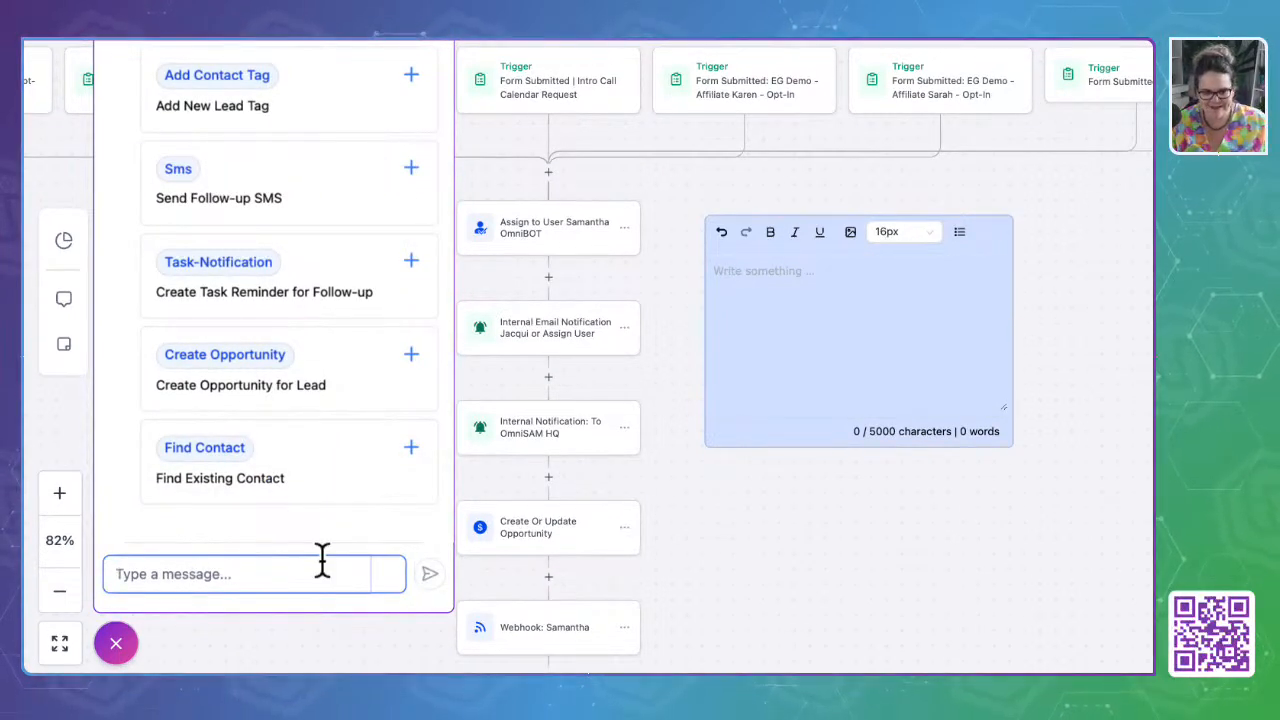
Ask Workflow AI "How do i add a checkout for a purchase" in its chat
type("How do ")
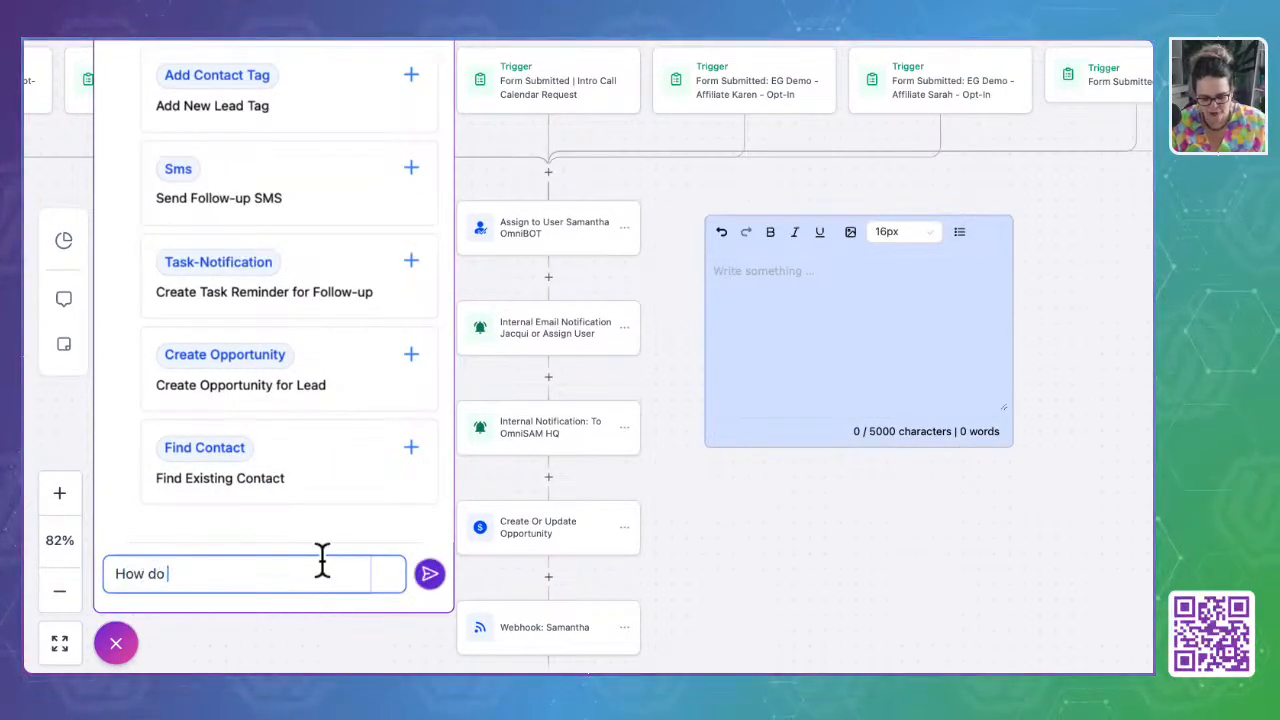
type("i add ")
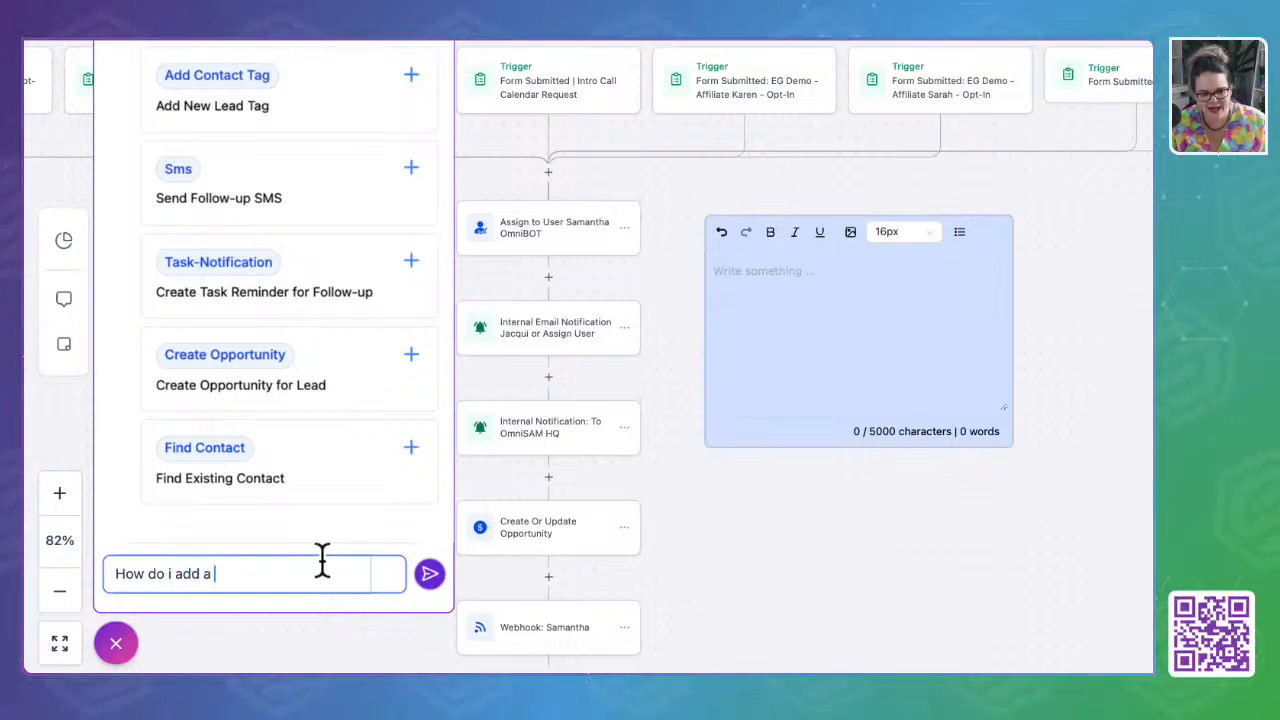
type("a ch")
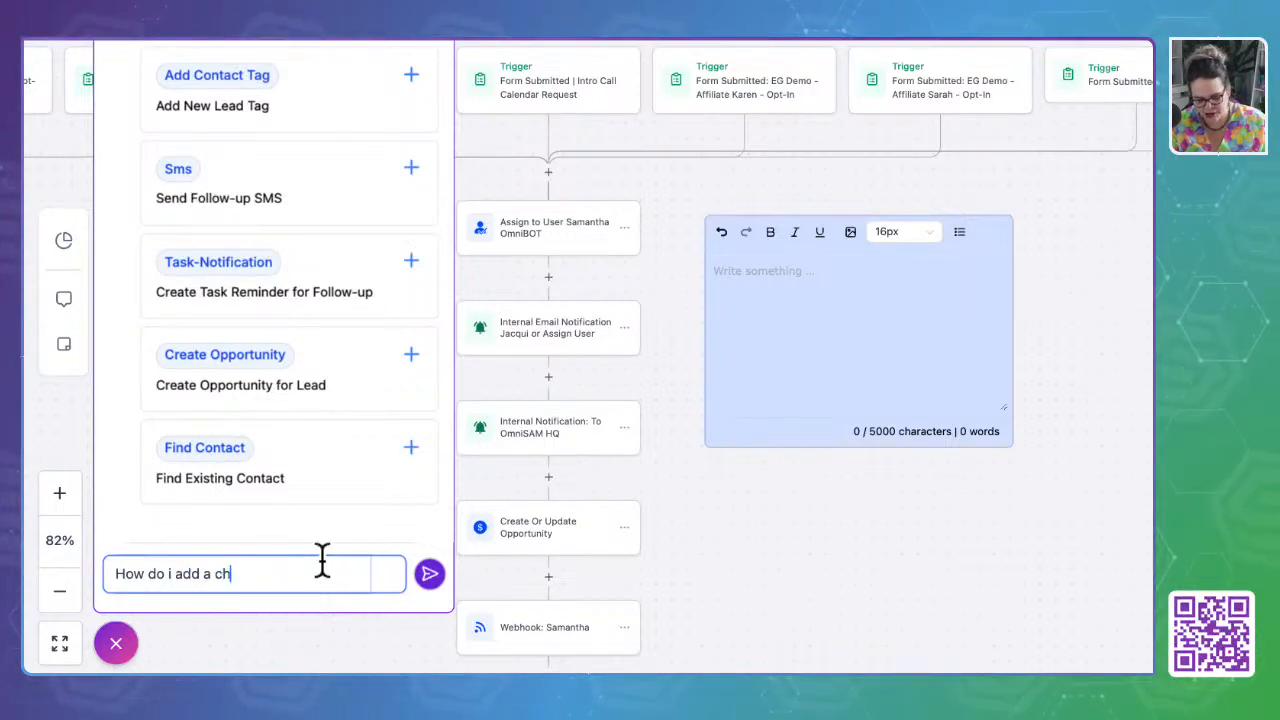
type("eckout for")
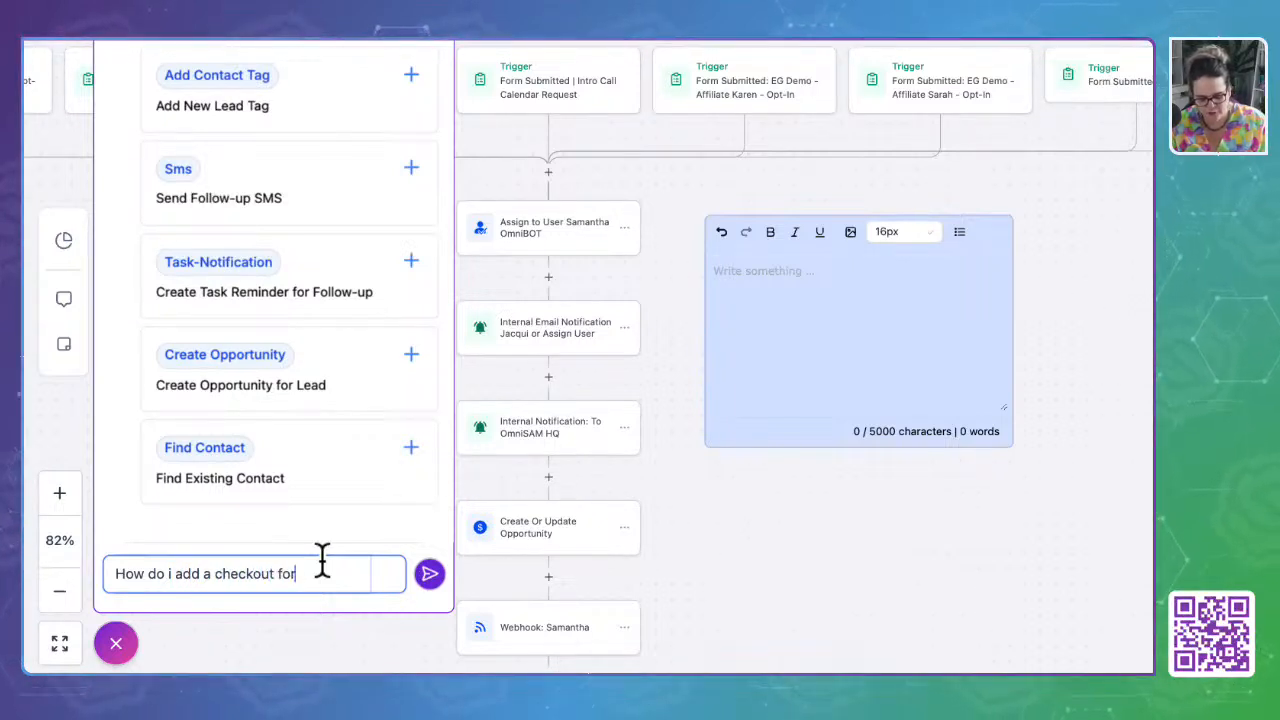
type(" a purchase")
key("Return")
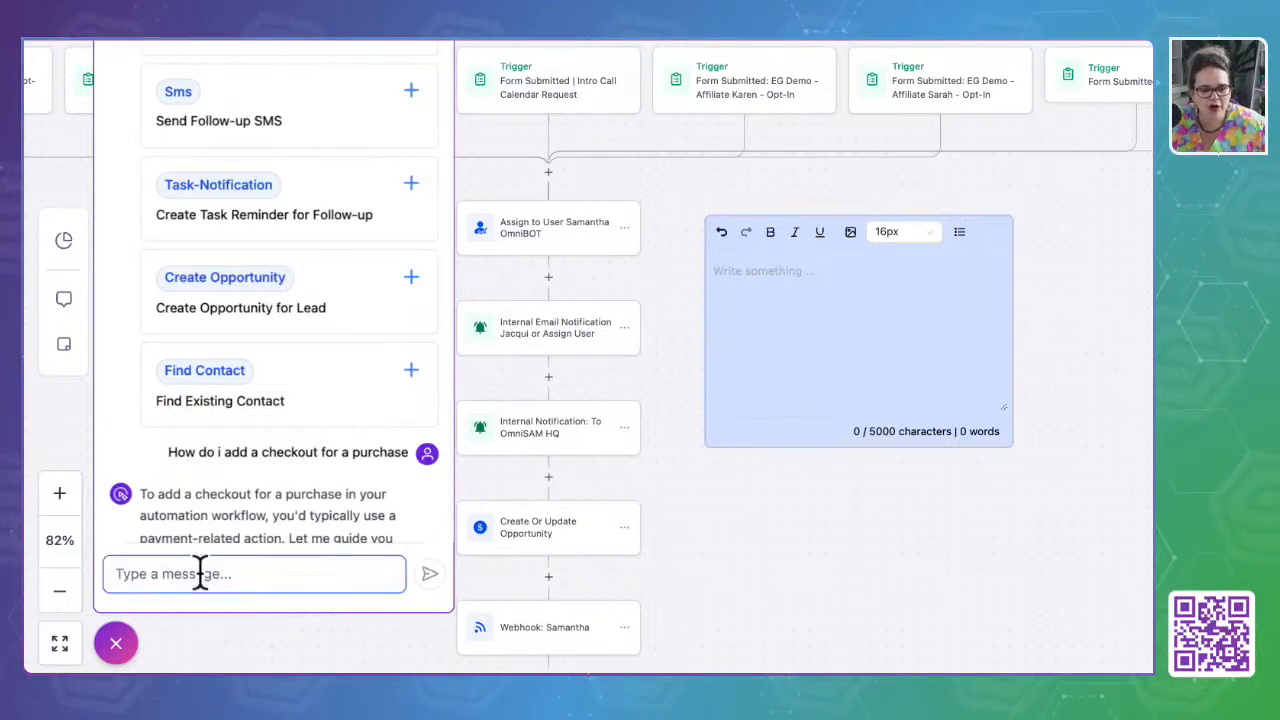
Read Workflow AI's step-by-step guide on adding a checkout and its suggested actions, and close the chat
scroll(229, 478, "down", 2)
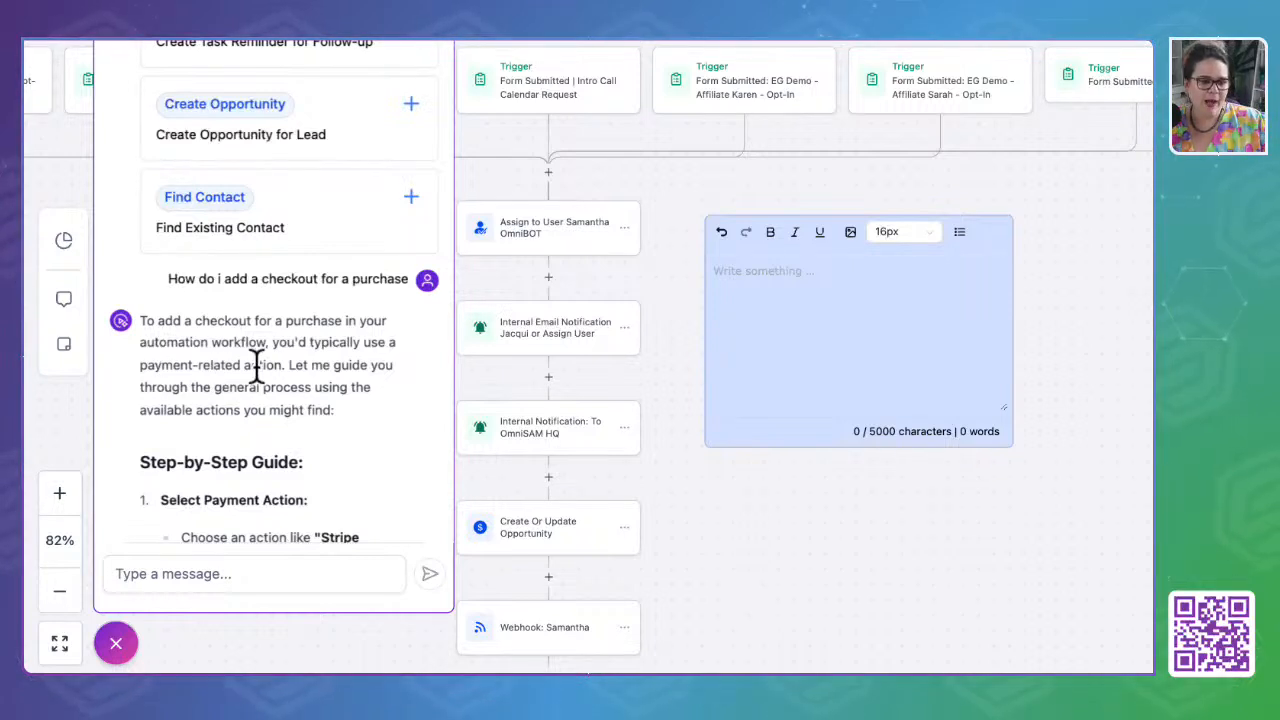
scroll(187, 417, "down", 3)
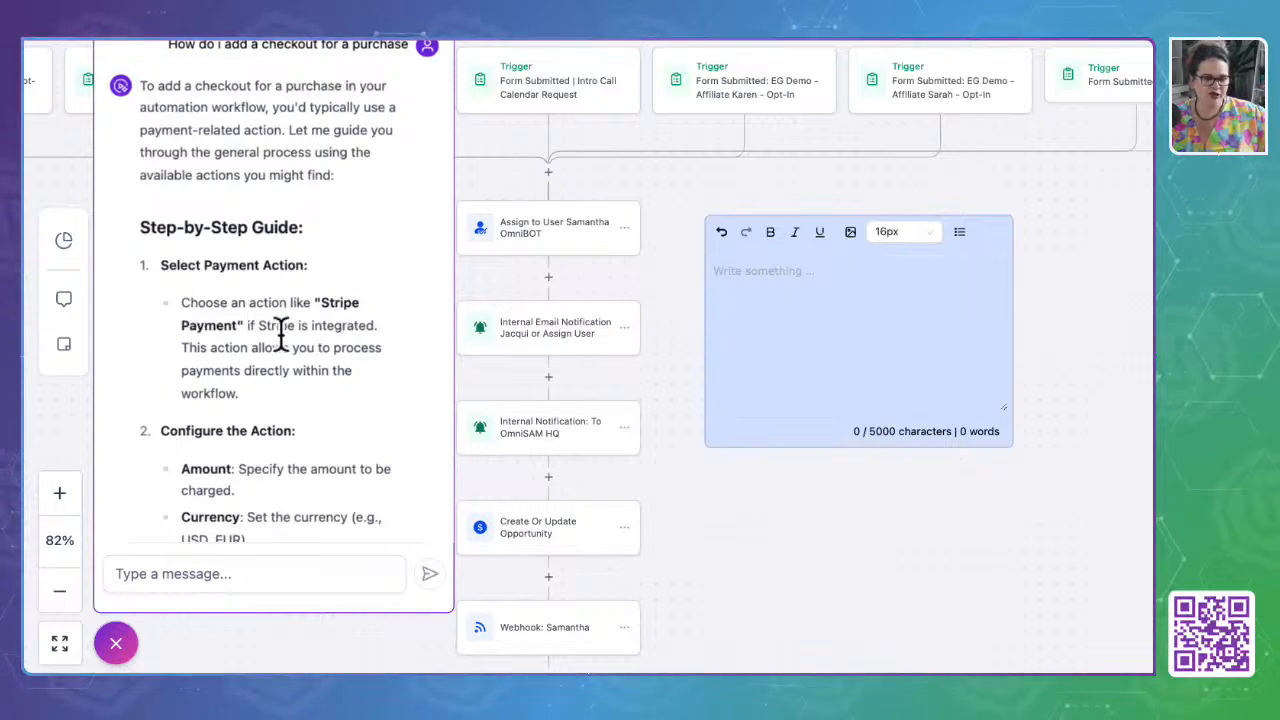
scroll(214, 379, "down", 2)
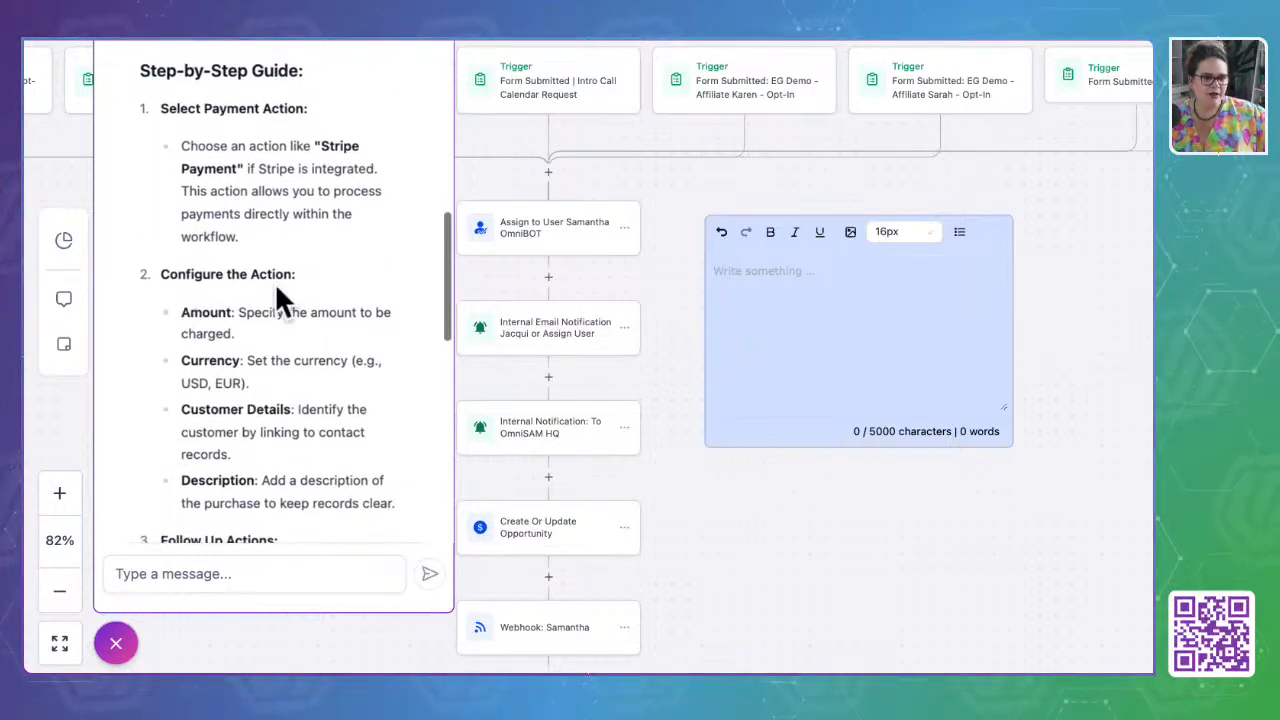
scroll(288, 446, "down", 3)
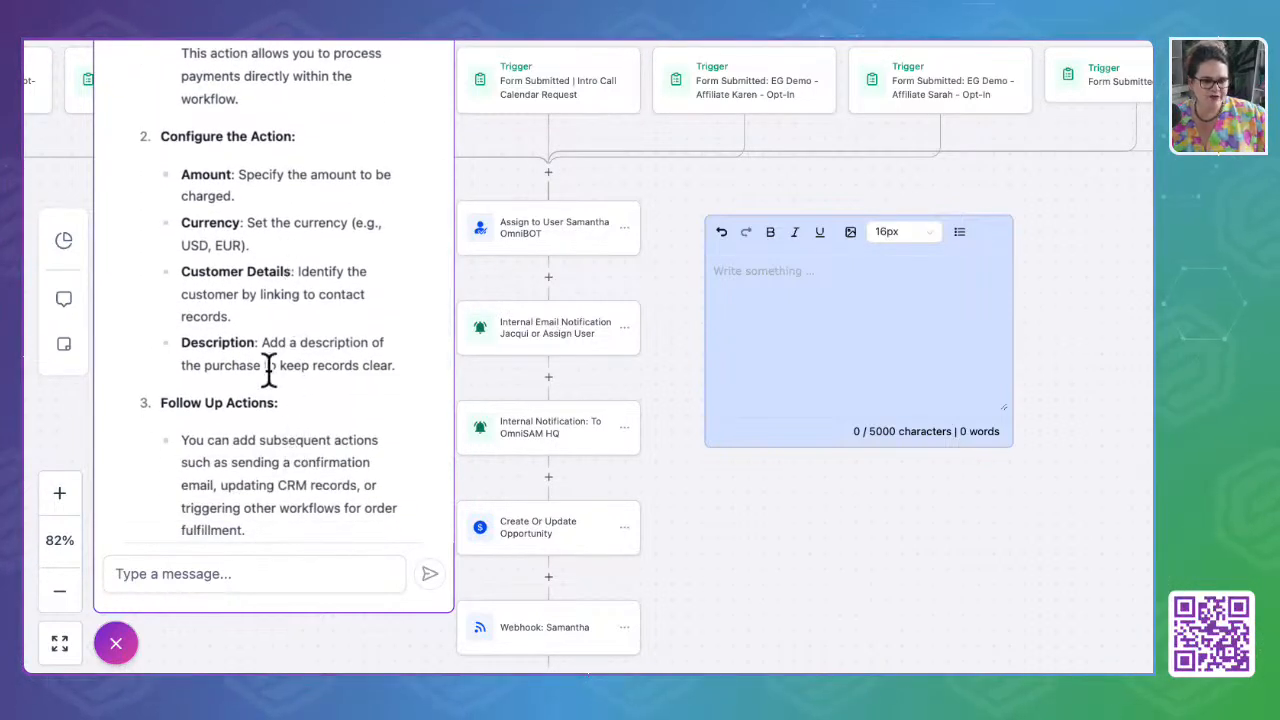
scroll(276, 405, "down", 5)
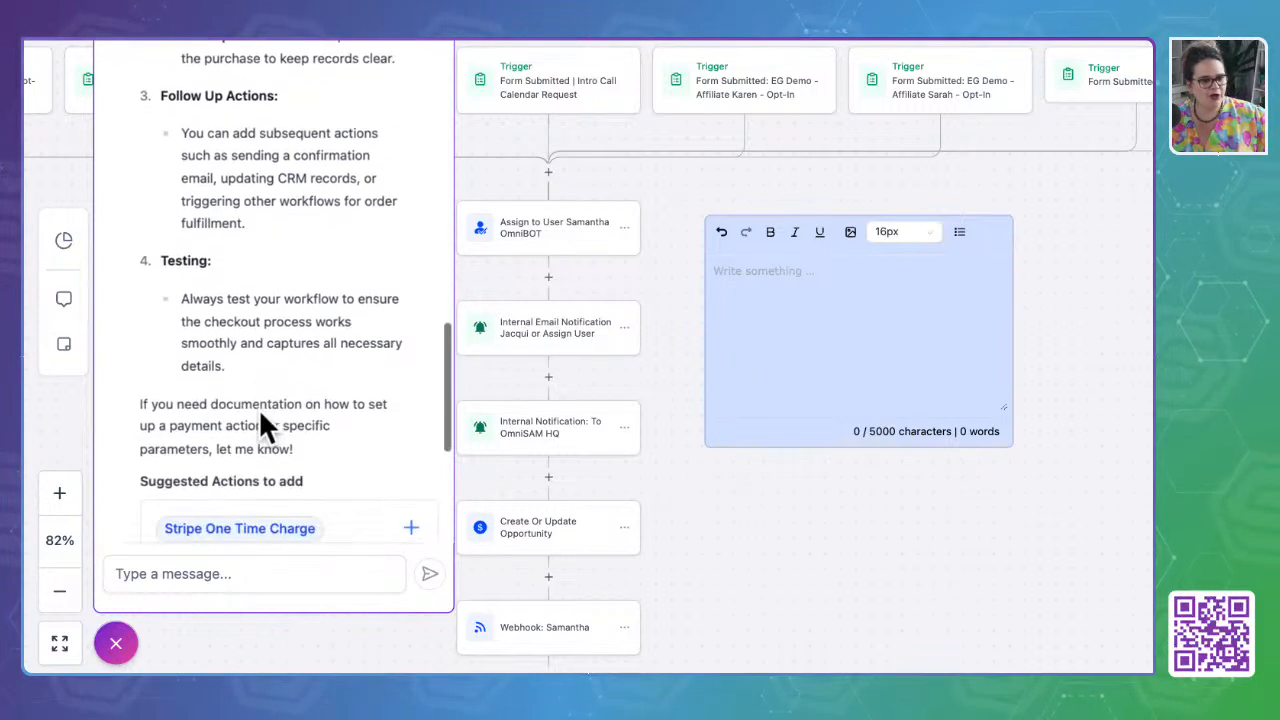
scroll(258, 408, "down", 2)
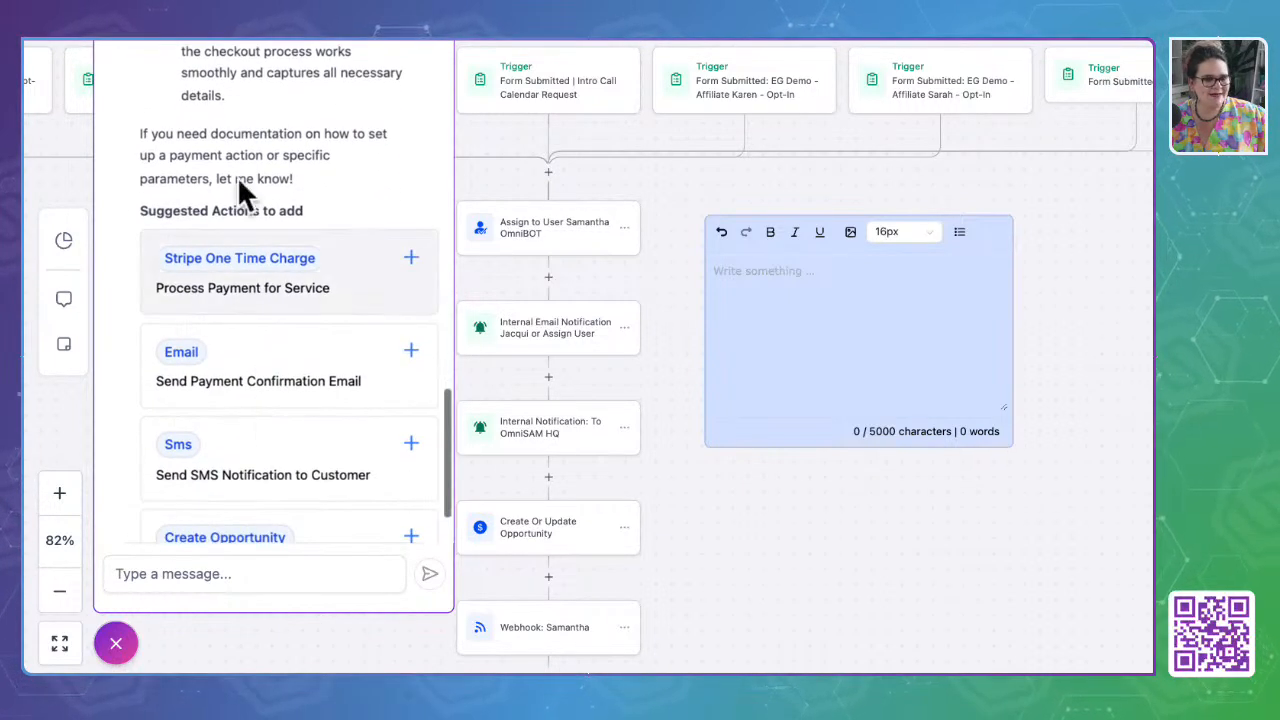
scroll(288, 495, "down", 2)
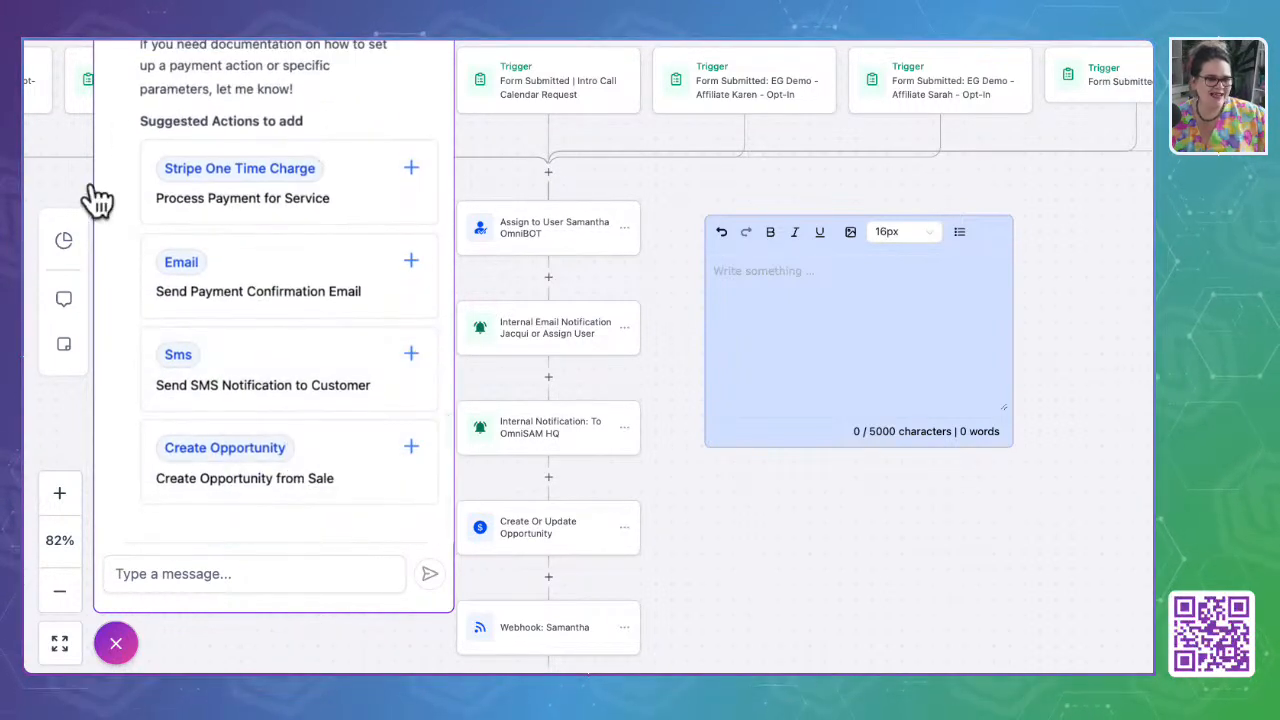
left_click(180, 563)
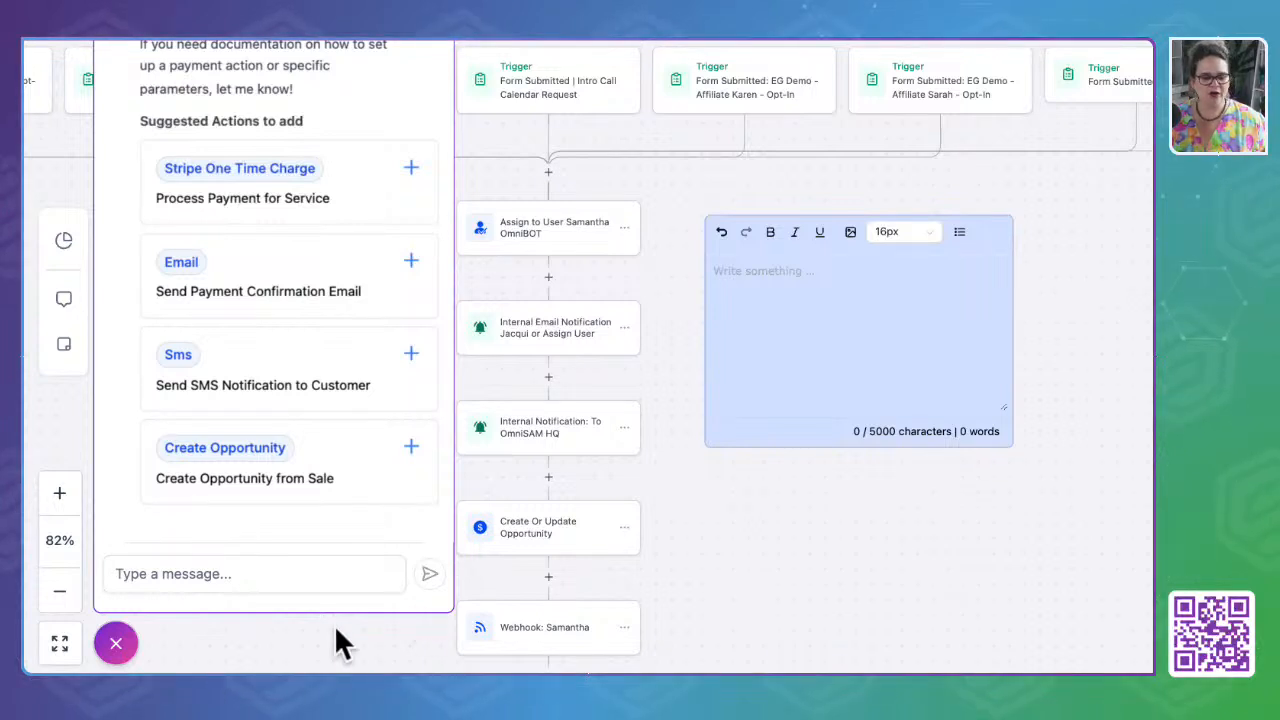
left_click(115, 645)
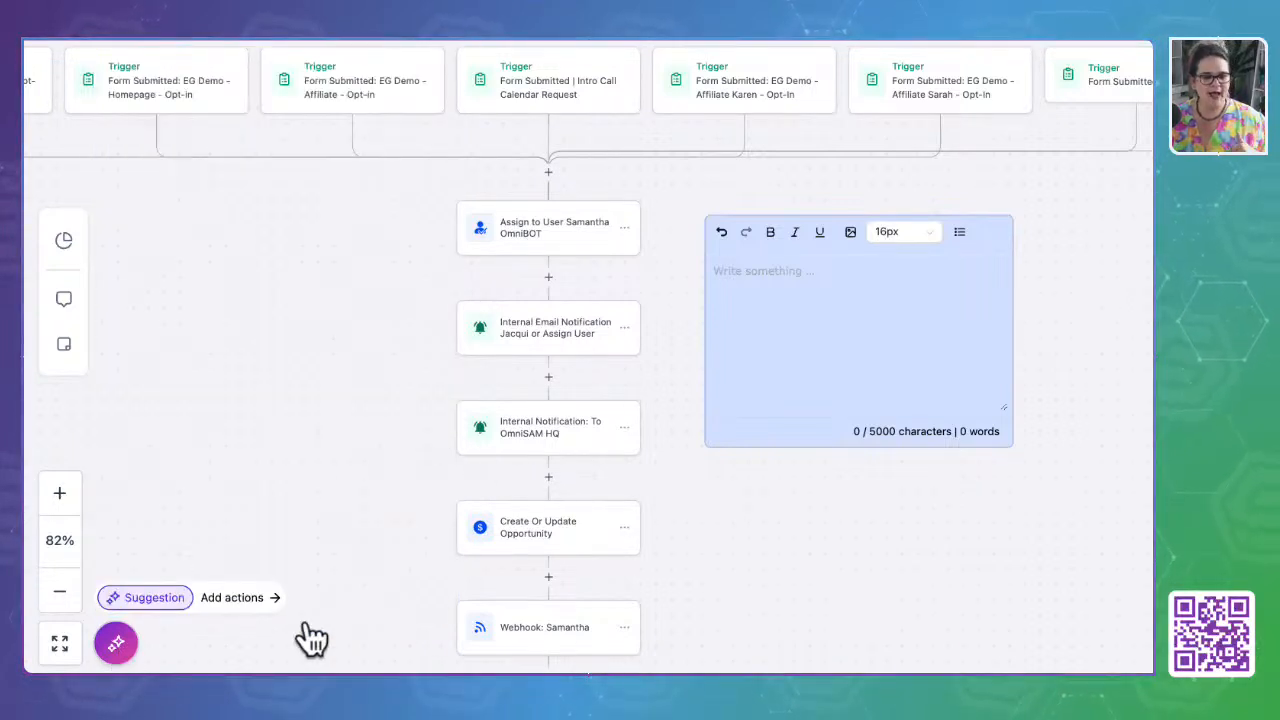
Have Workflow AI suggest actions to add to this workflow again and review its new suggestions and the earlier chat
left_click(240, 600)
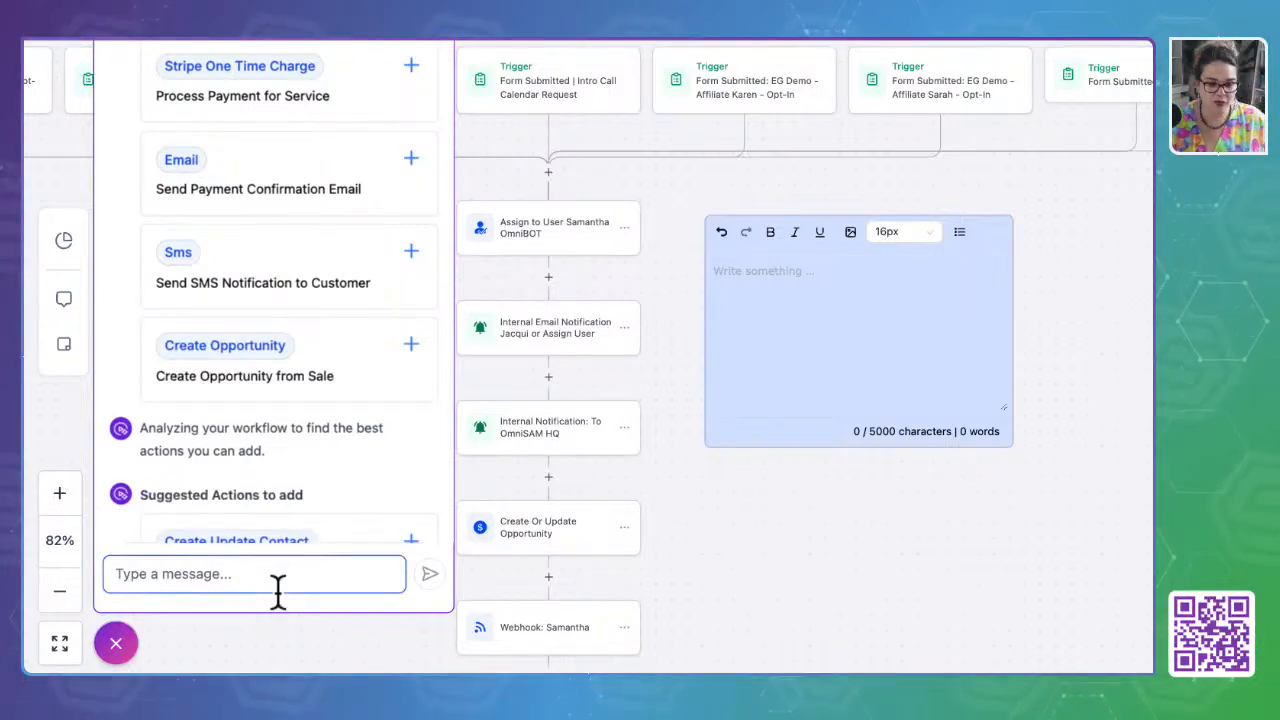
scroll(310, 469, "down", 5)
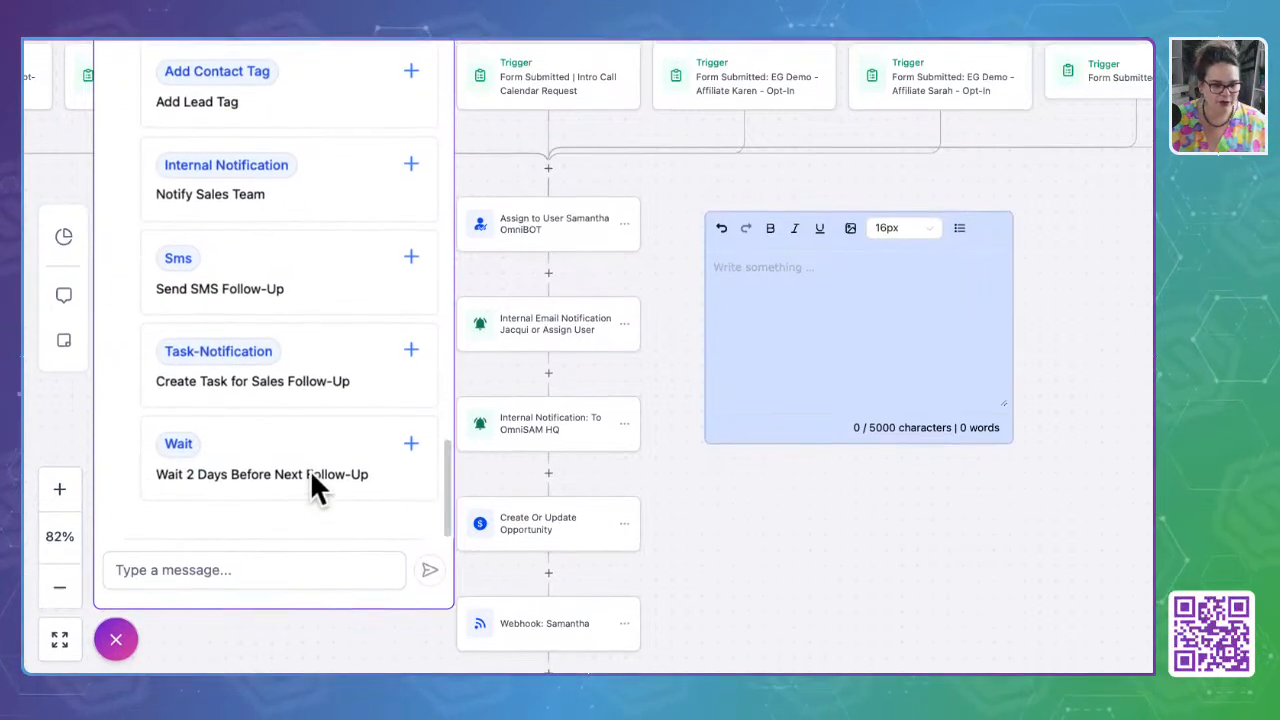
scroll(170, 235, "up", 3)
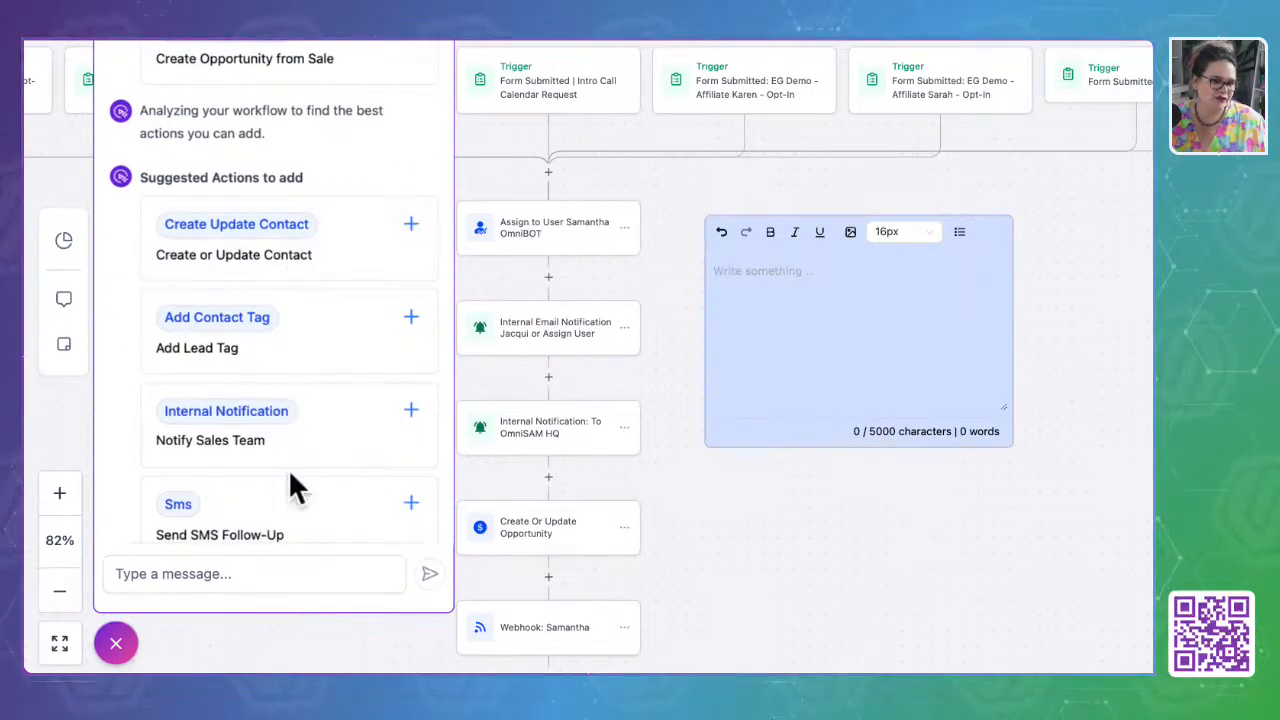
scroll(323, 430, "down", 1)
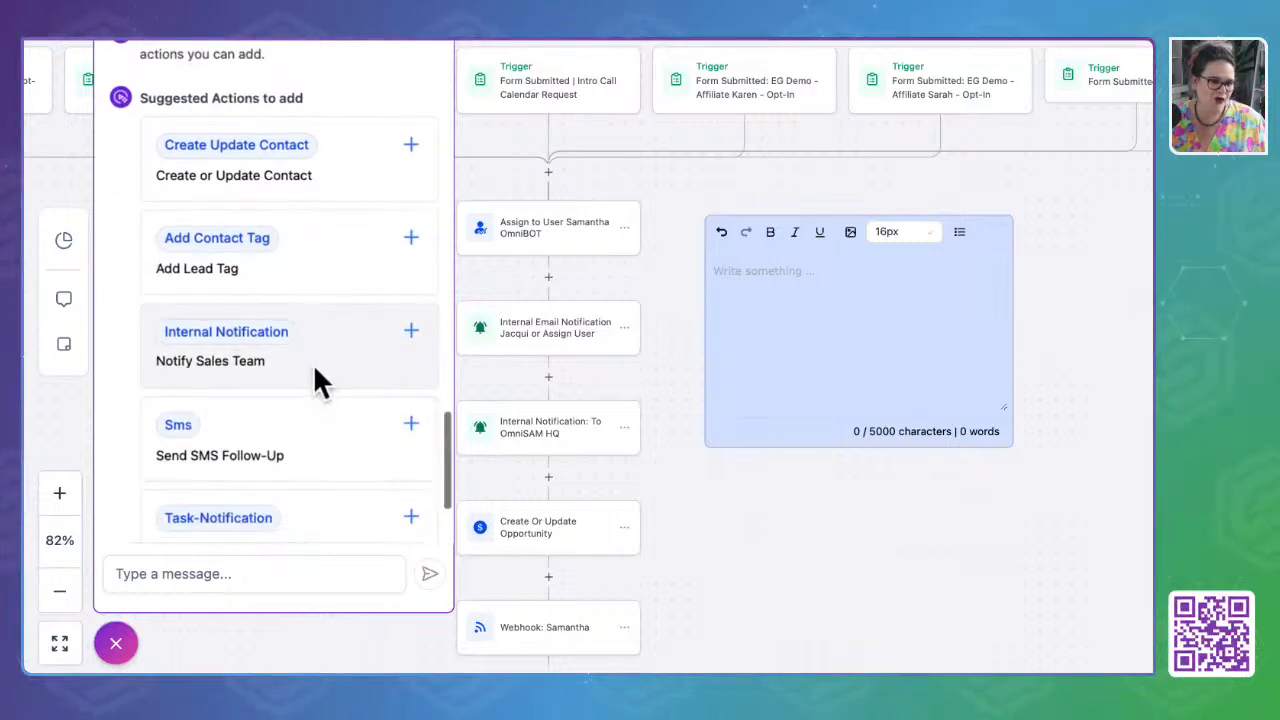
scroll(318, 383, "down", 1)
scroll(330, 470, "down", 1)
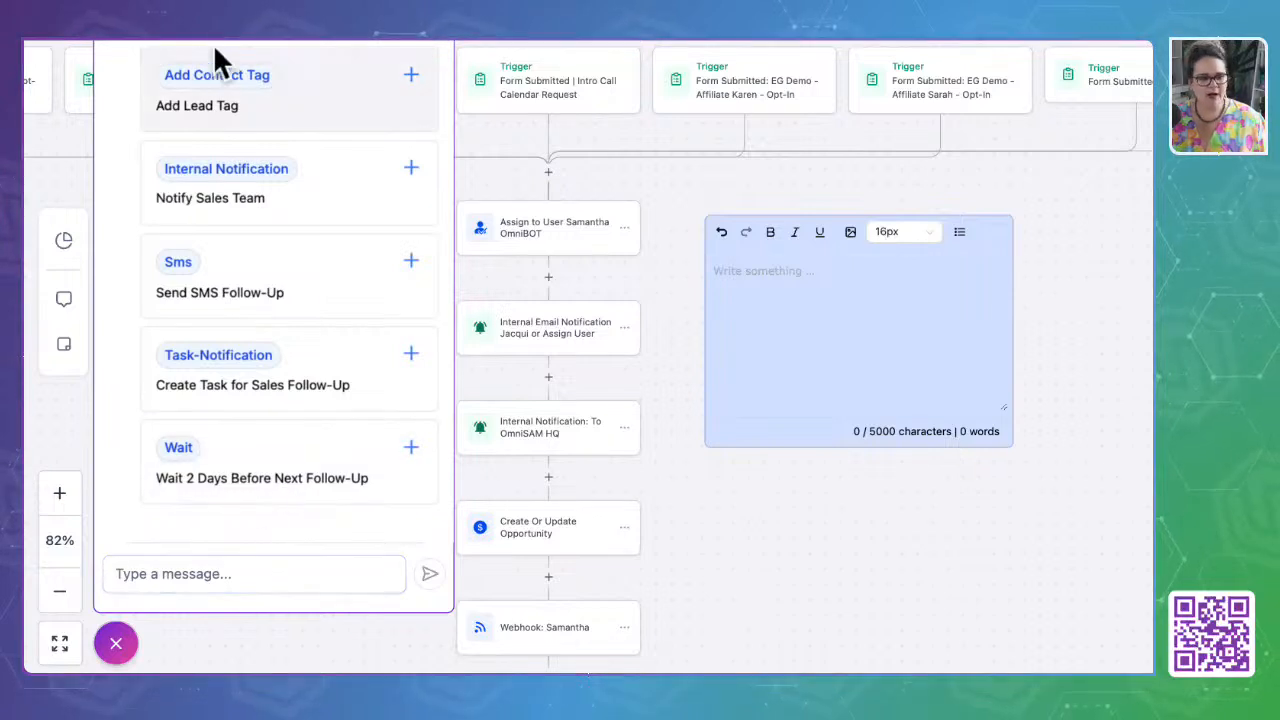
scroll(257, 540, "up", 1)
scroll(257, 542, "up", 2)
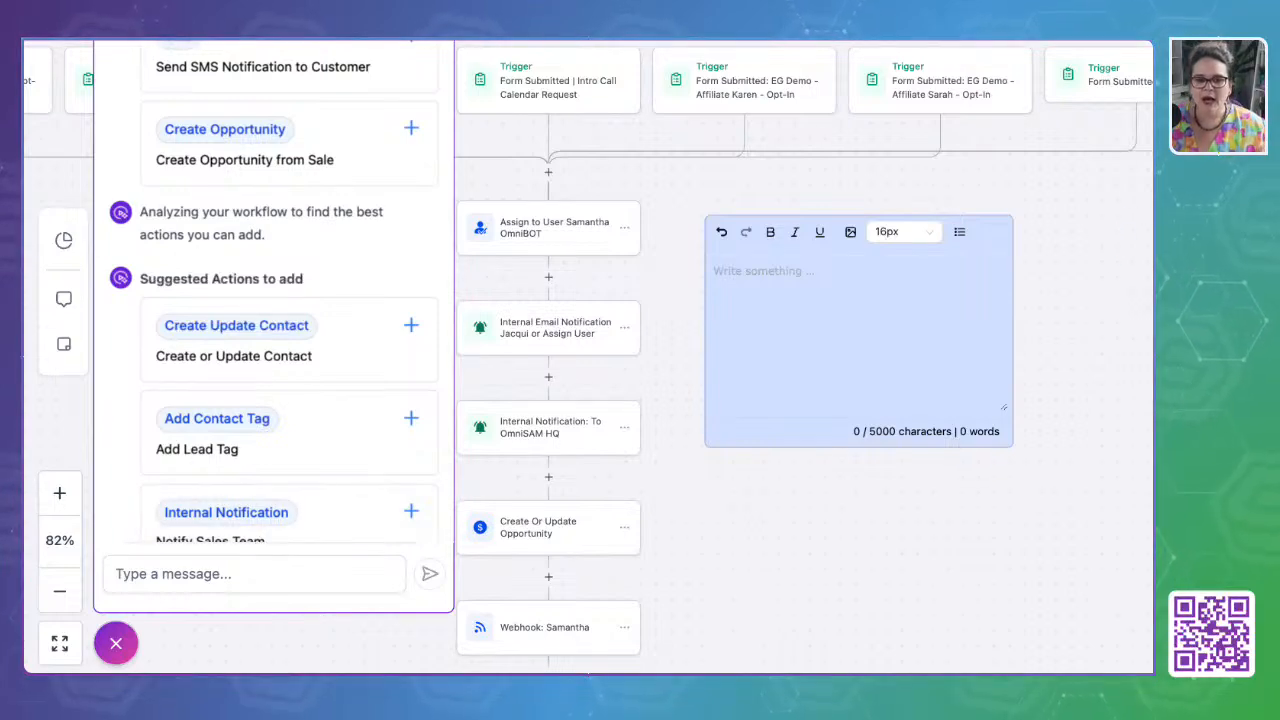
scroll(282, 205, "down", 10)
scroll(283, 200, "up", 15)
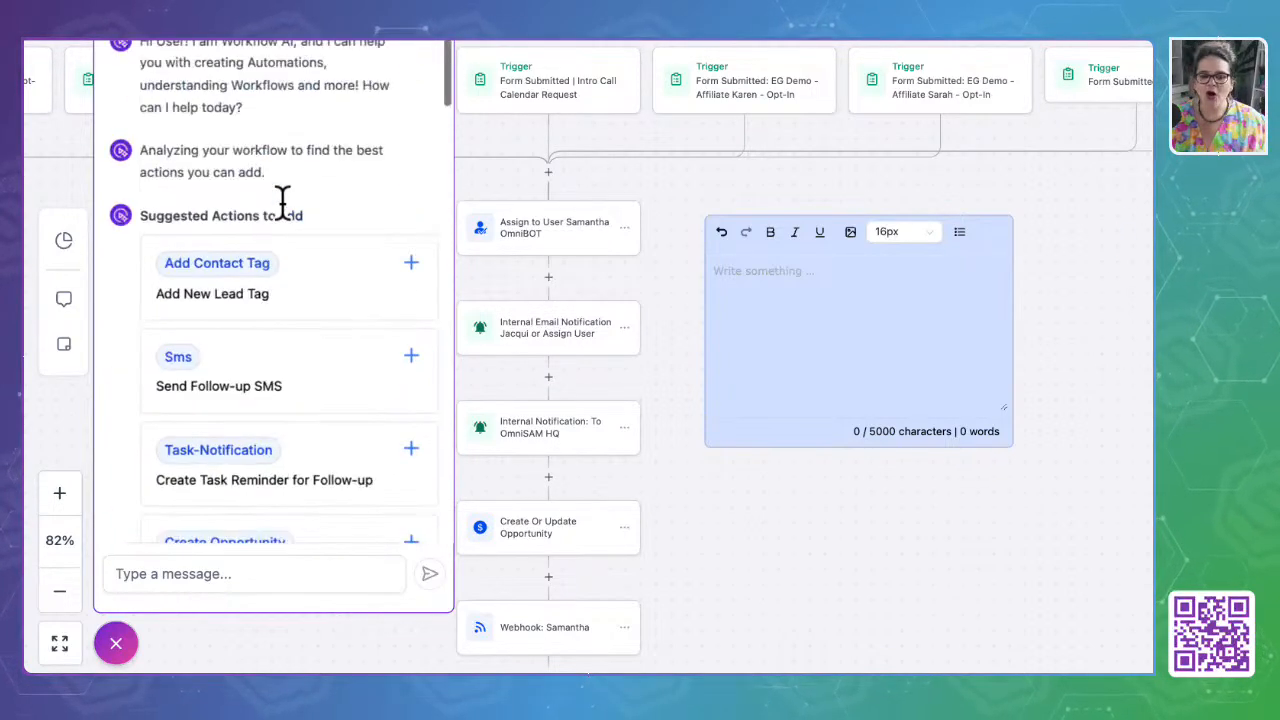
Leave the workflow and look over the workflows in the Stage 1: New Lead Automations folder
left_click(128, 68)
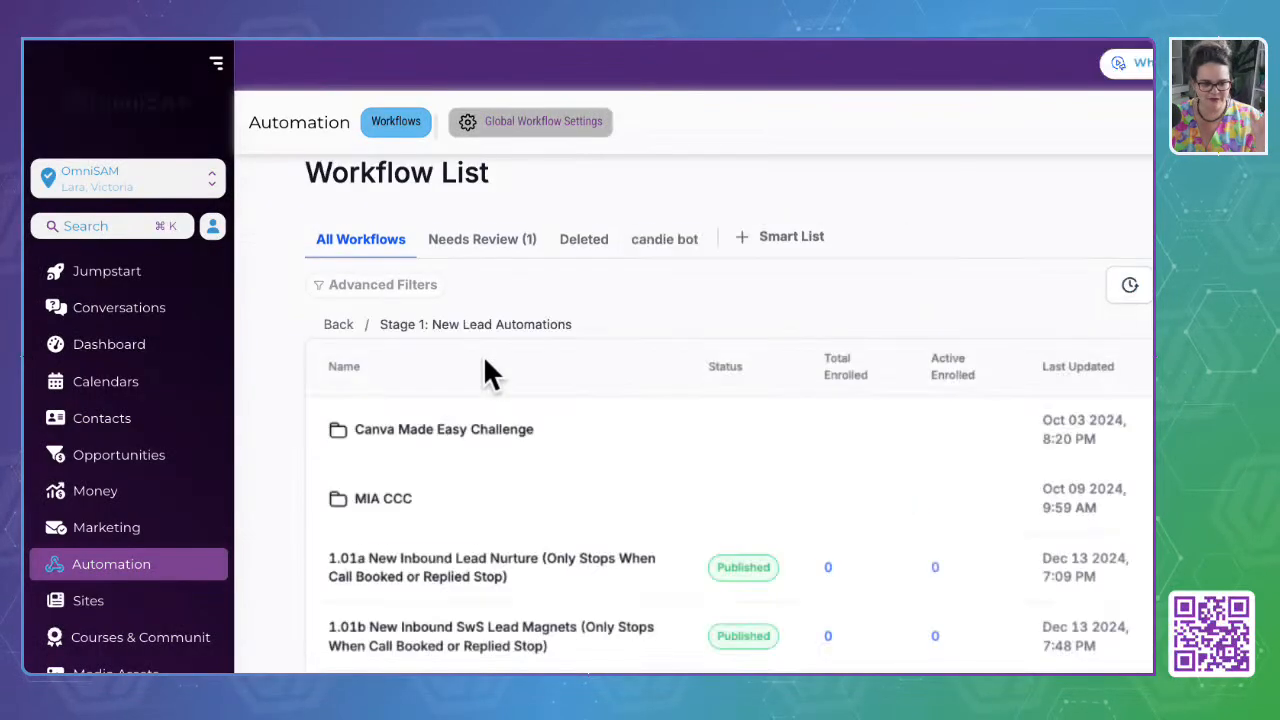
scroll(483, 371, "down", 2)
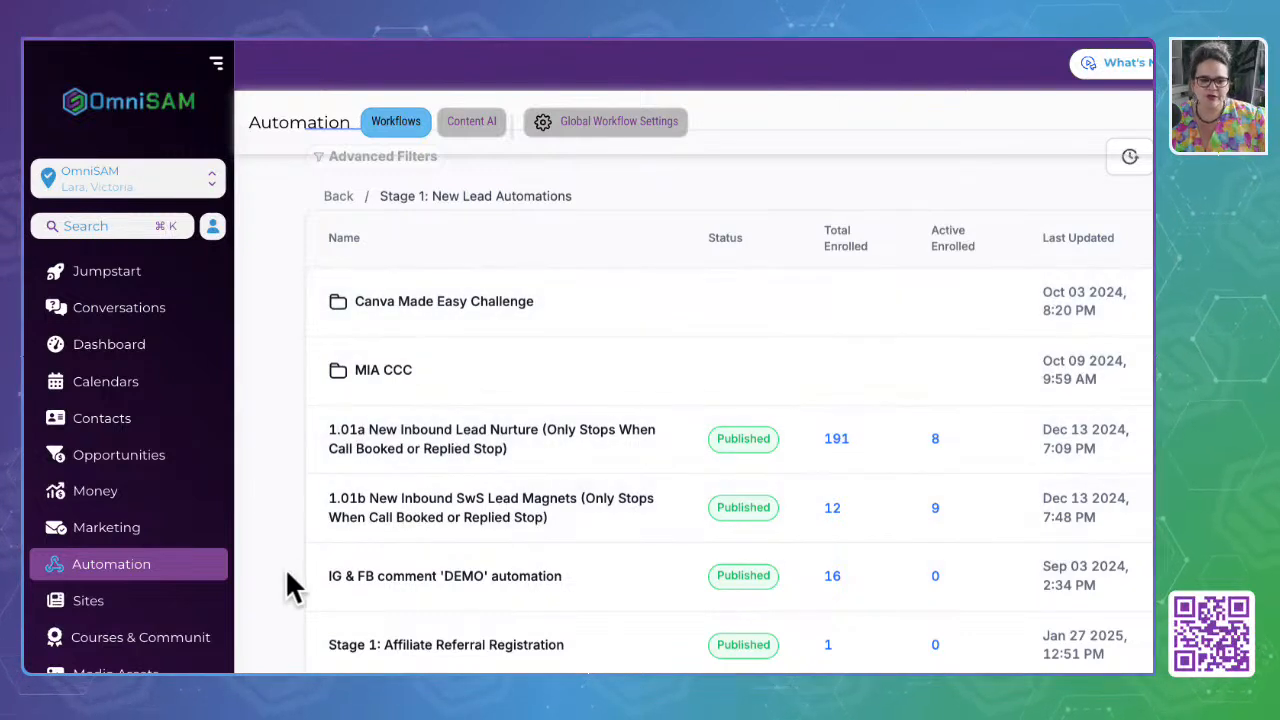
scroll(286, 573, "down", 3)
scroll(285, 585, "up", 1)
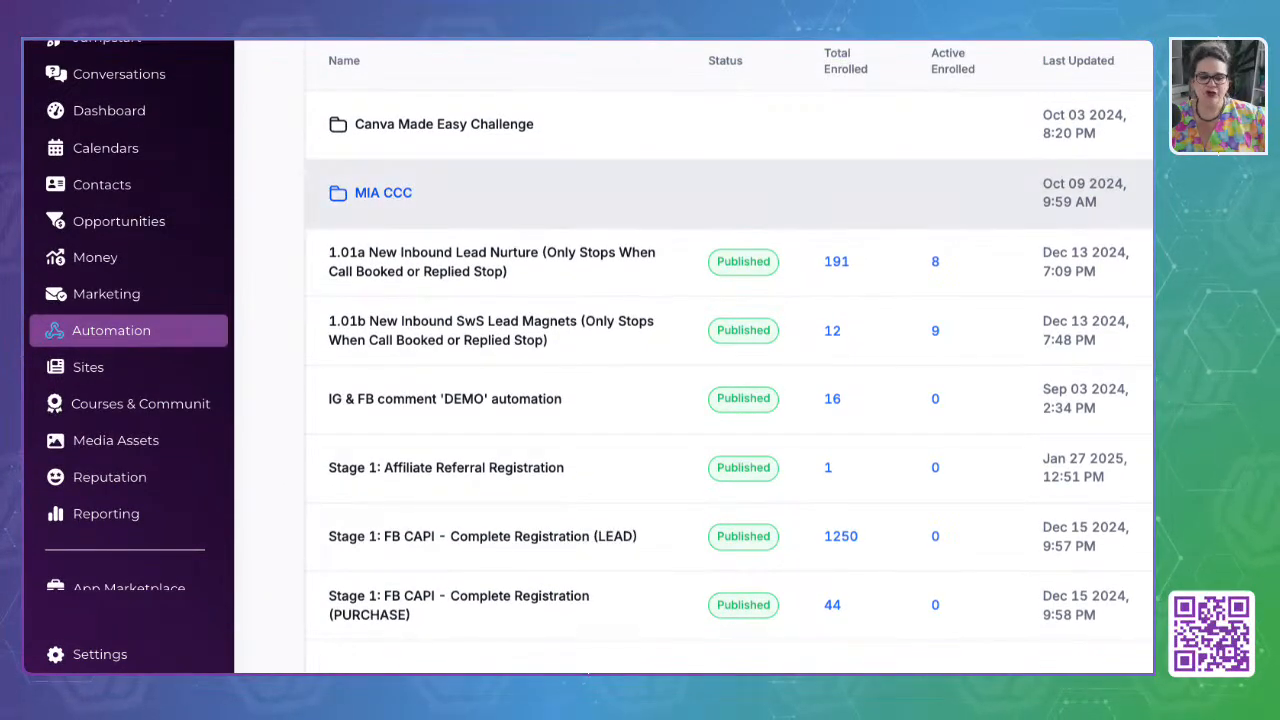
Open the Marketing section and look over the Social Planner and the section's other marketing tools
left_click(123, 305)
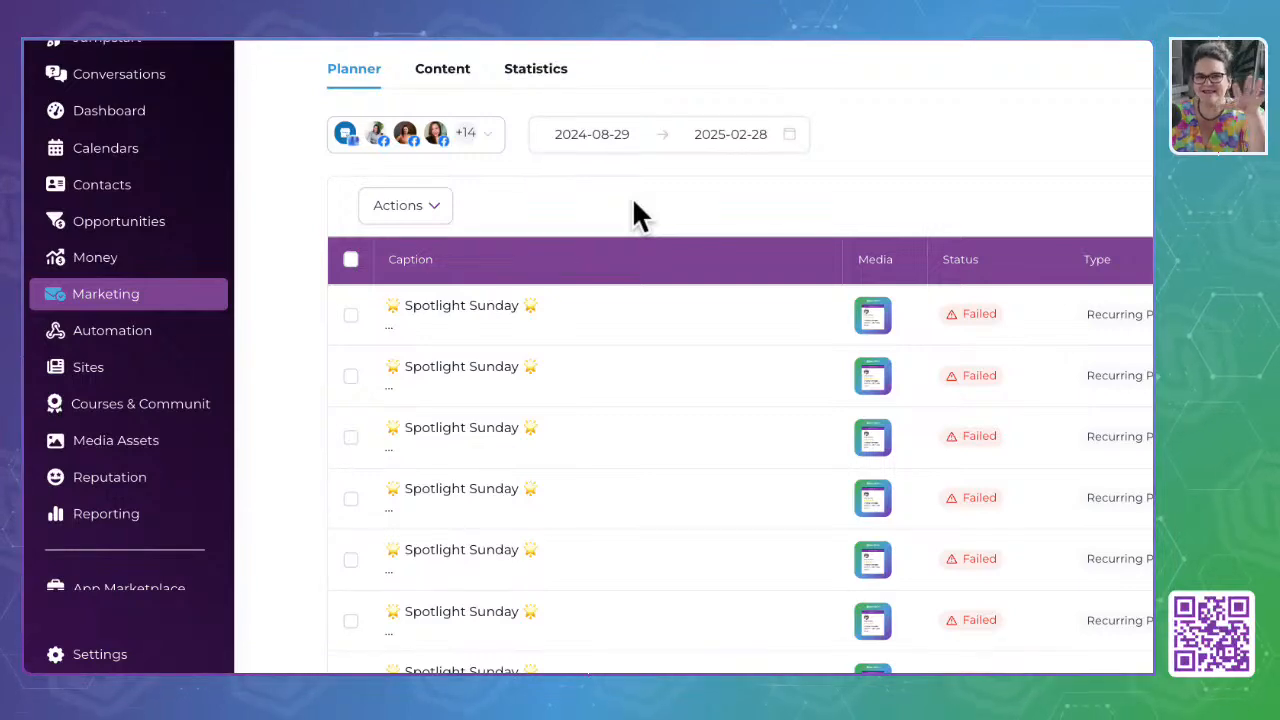
scroll(632, 197, "up", 2)
scroll(632, 197, "up", 2)
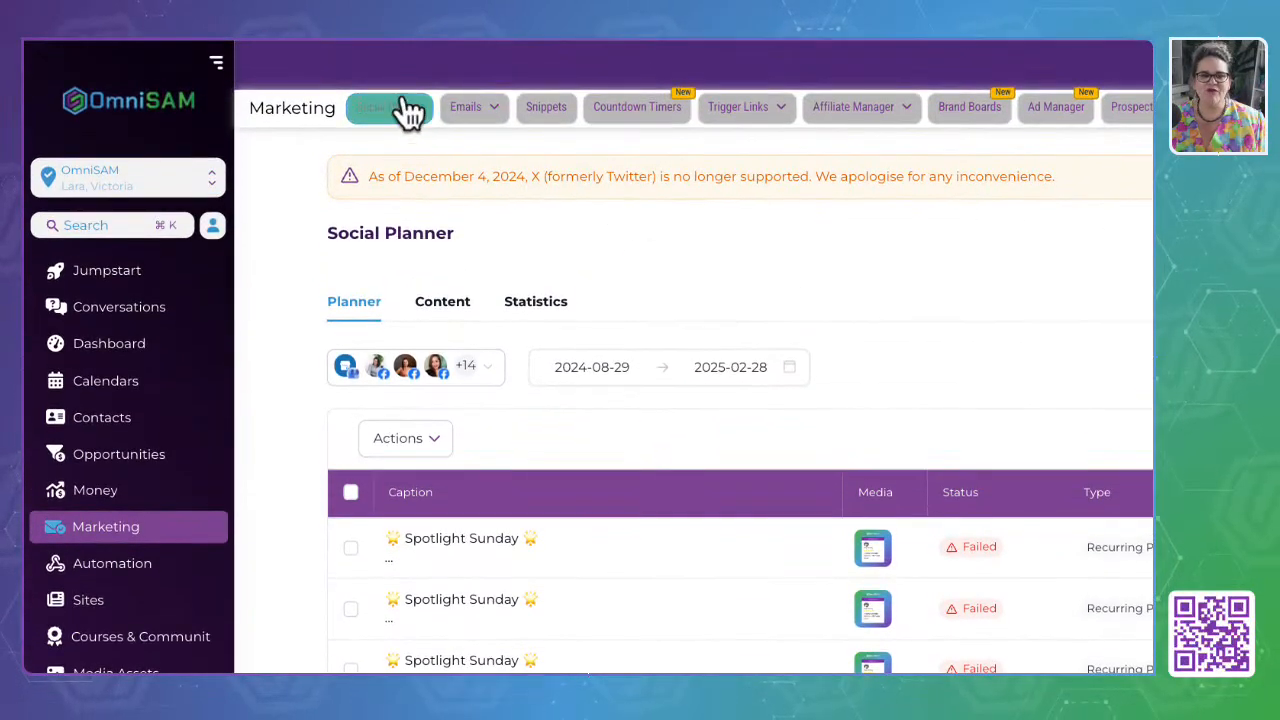
mouse_move(835, 135)
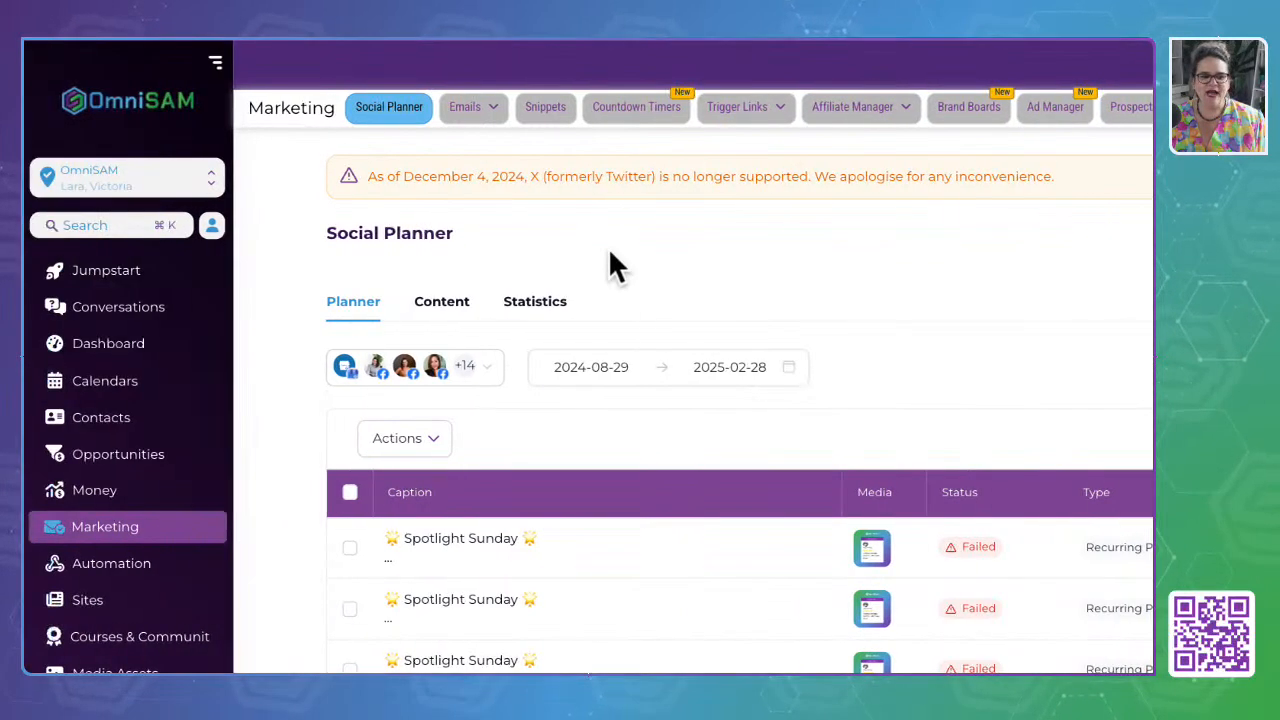
Return to the Automation section and look over the folders in its top-level workflow list
left_click(95, 570)
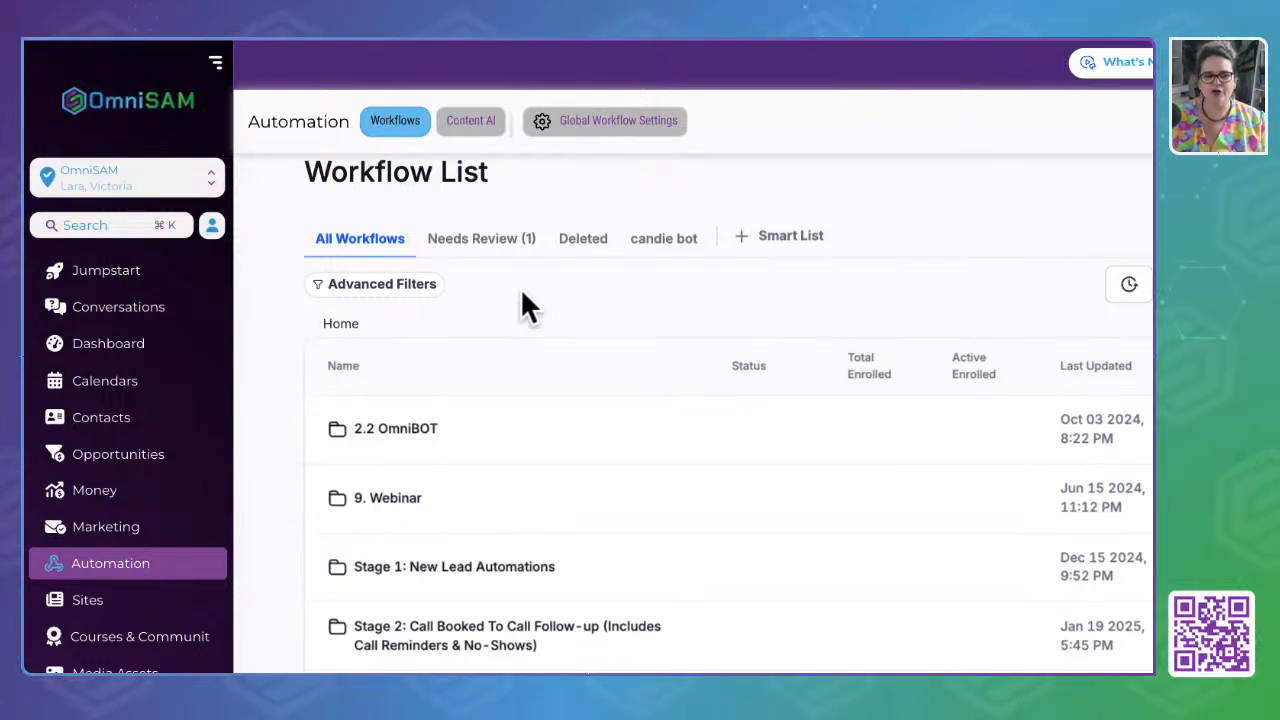
scroll(519, 327, "down", 2)
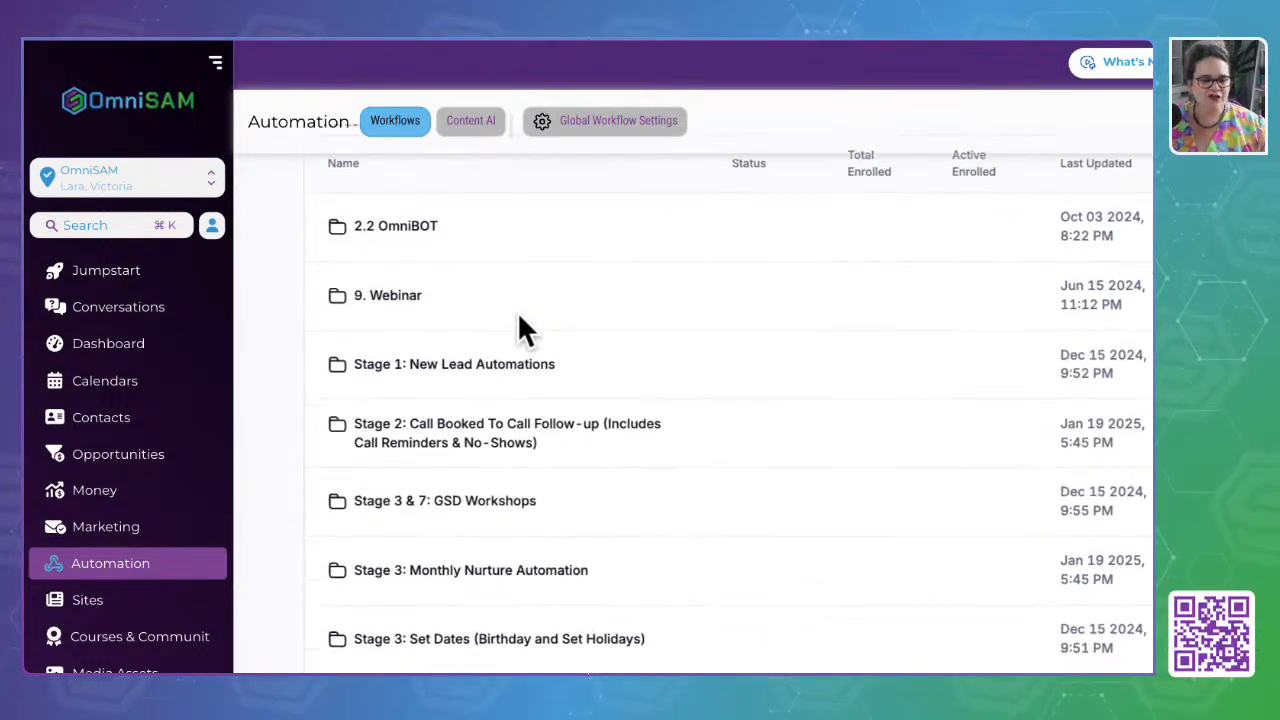